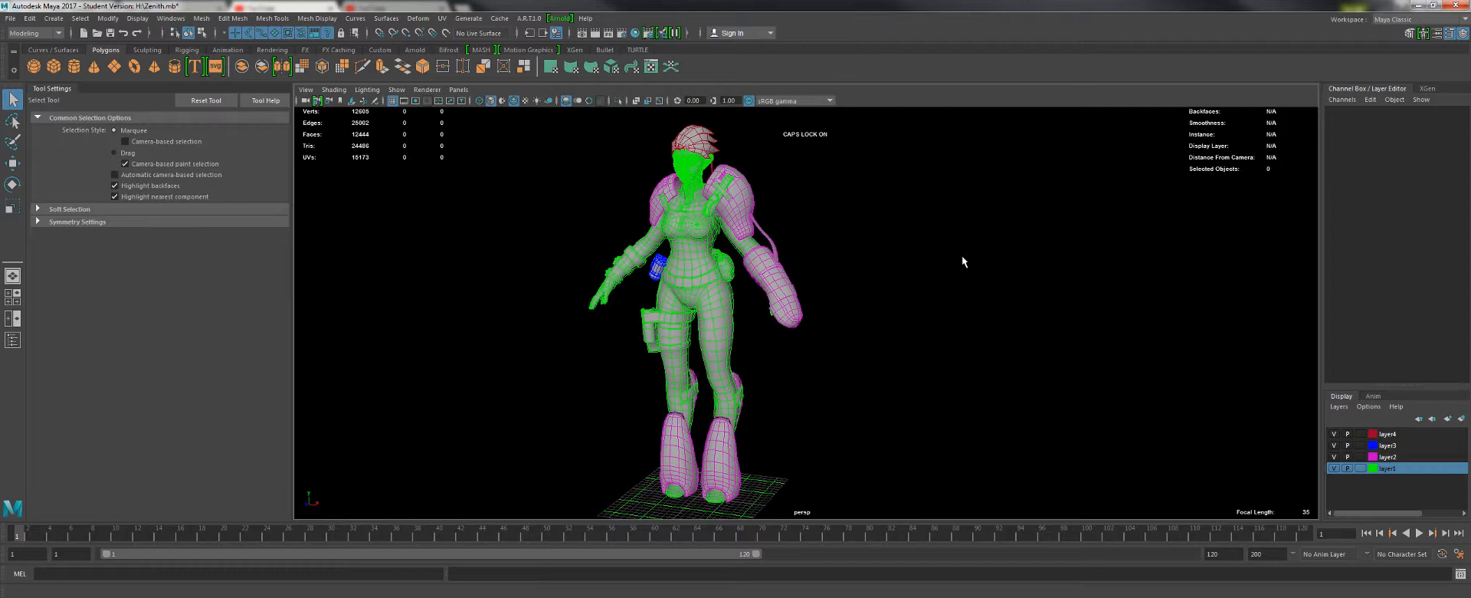
- Hide layer4, layer3 and layer2, leaving only the body in layer1 shown
{"action": "left_click", "coordinate": [684, 145]}
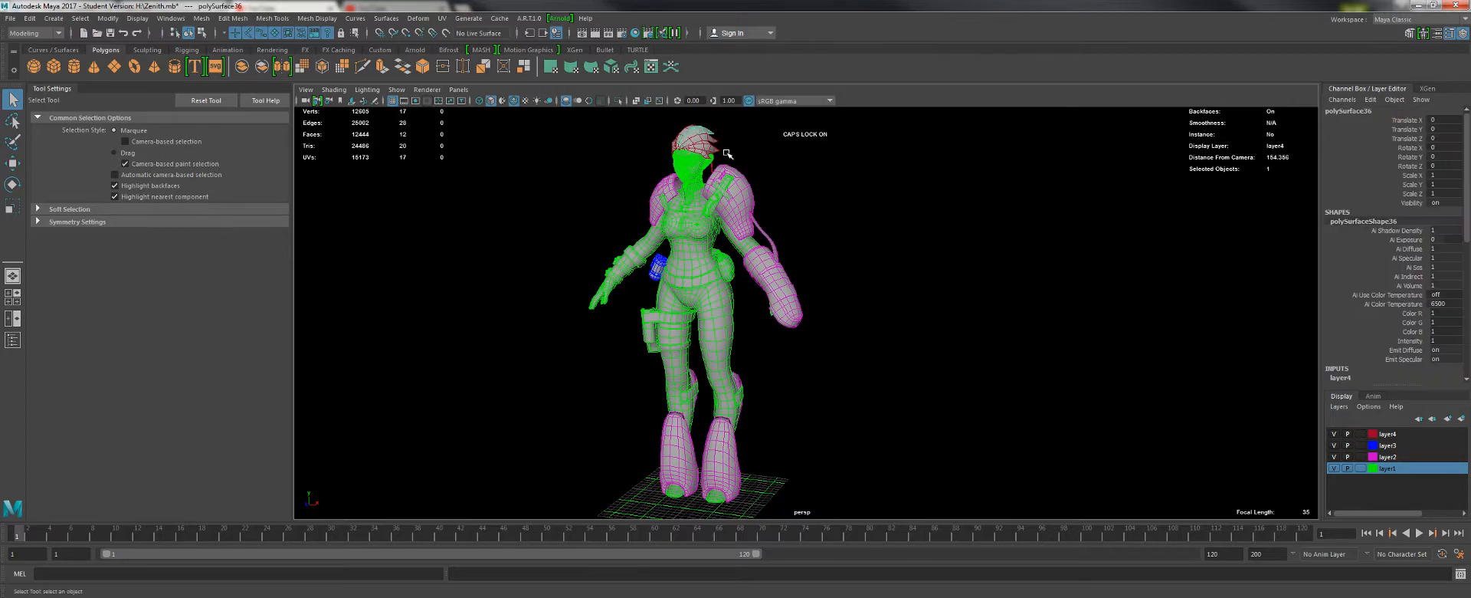
{"action": "key", "text": "w"}
{"action": "left_click_drag", "start_coordinate": [642, 161], "coordinate": [660, 195], "text": "alt"}
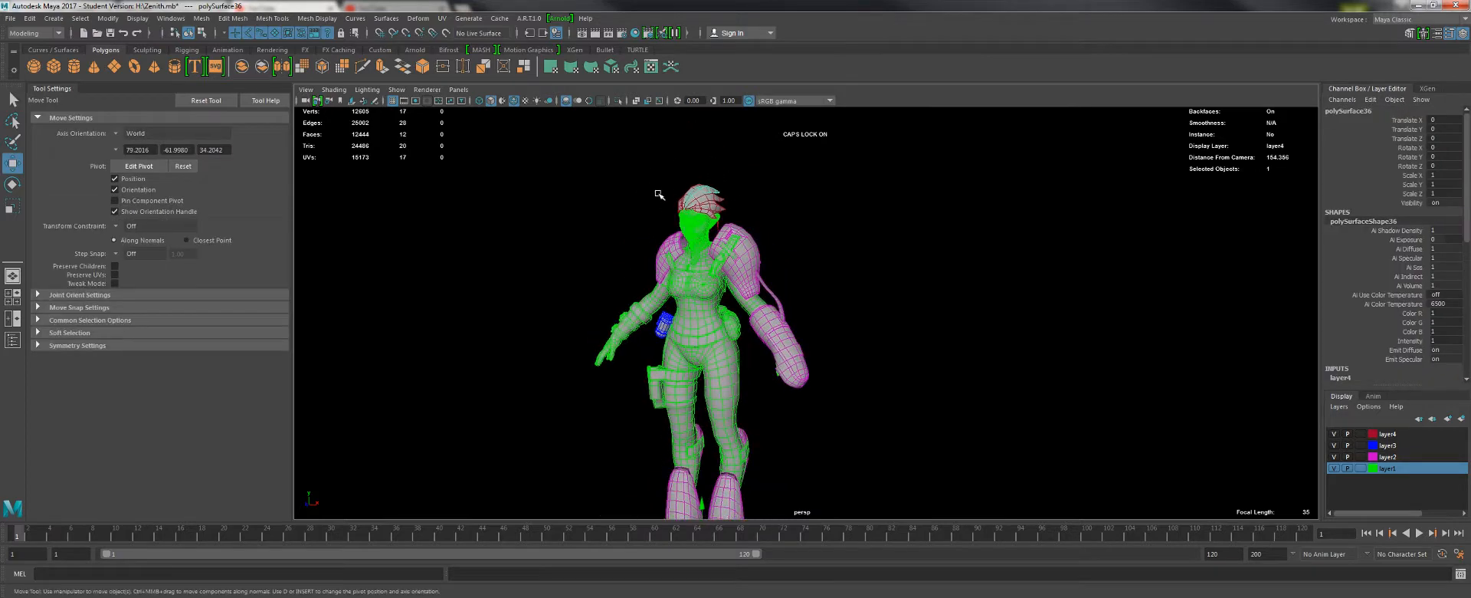
{"action": "left_click", "coordinate": [1332, 444]}
{"action": "left_click", "coordinate": [1334, 433]}
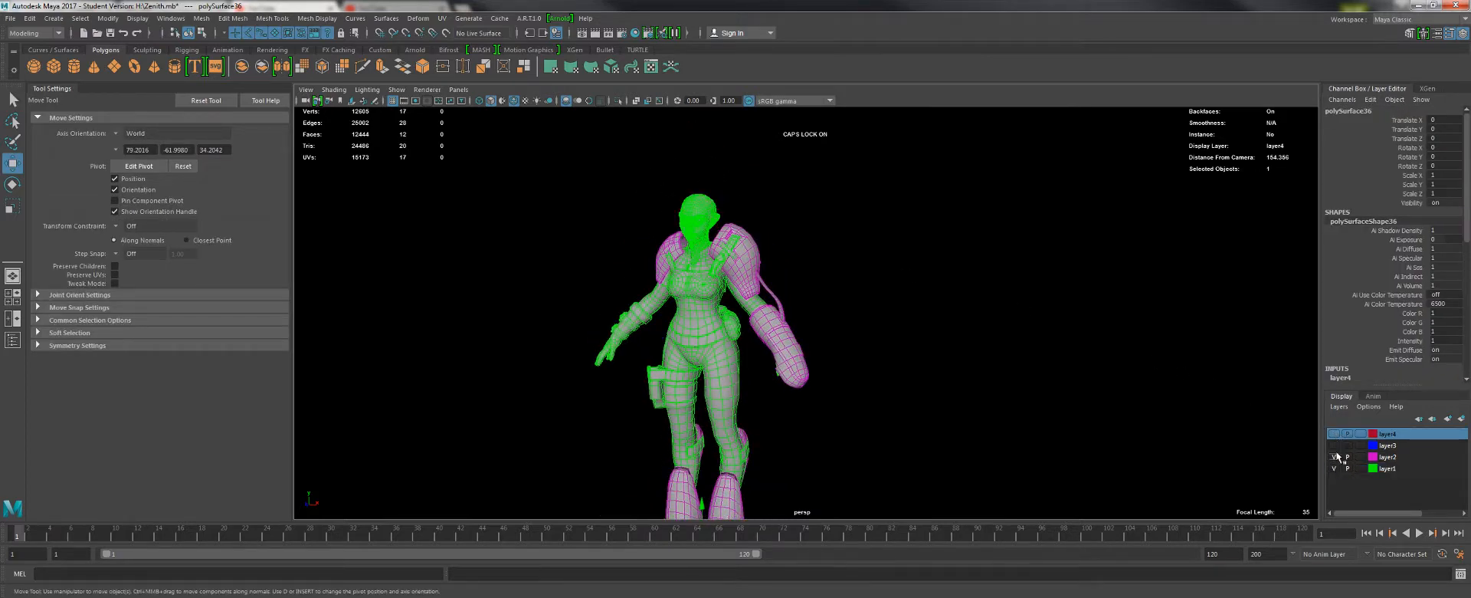
{"action": "left_click", "coordinate": [1334, 457]}
{"action": "left_click", "coordinate": [1334, 468]}
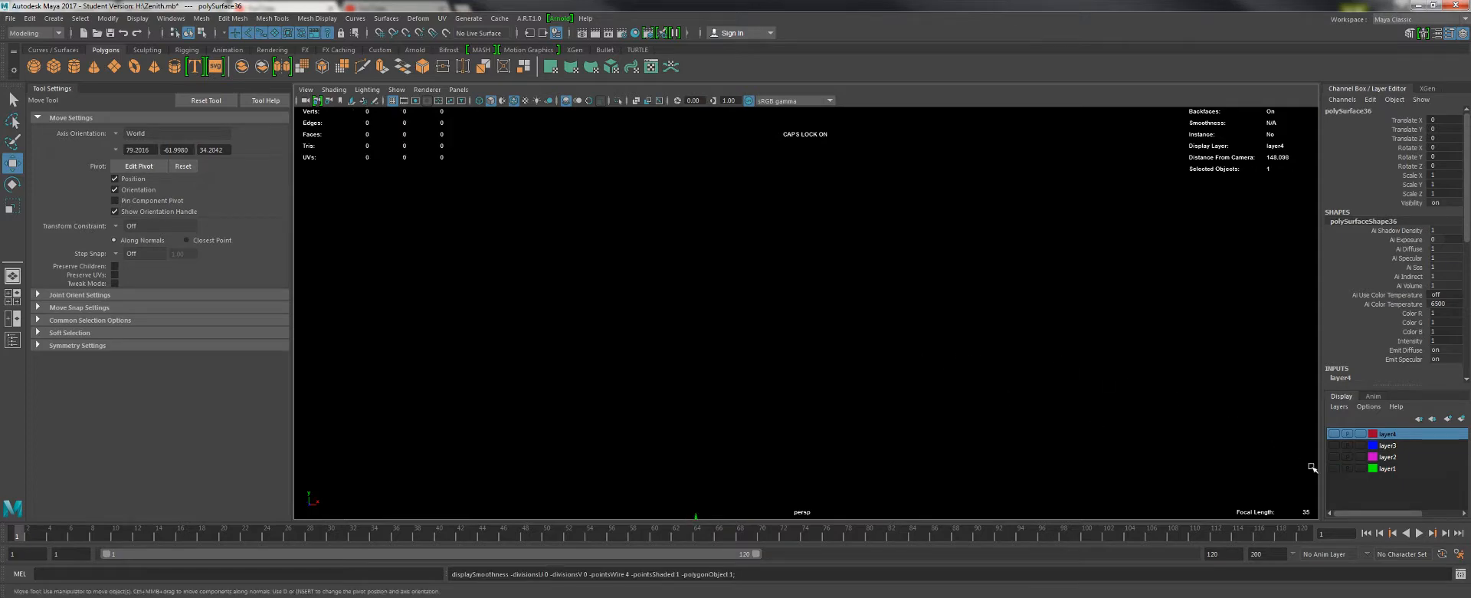
{"action": "left_click", "coordinate": [1334, 468]}
- Select the whole body mesh in layer1
{"action": "left_click_drag", "start_coordinate": [749, 333], "coordinate": [718, 284], "text": "alt"}
{"action": "scroll", "coordinate": [718, 284], "scroll_direction": "down", "scroll_amount": 1}
{"action": "left_click_drag", "start_coordinate": [662, 177], "coordinate": [795, 272]}
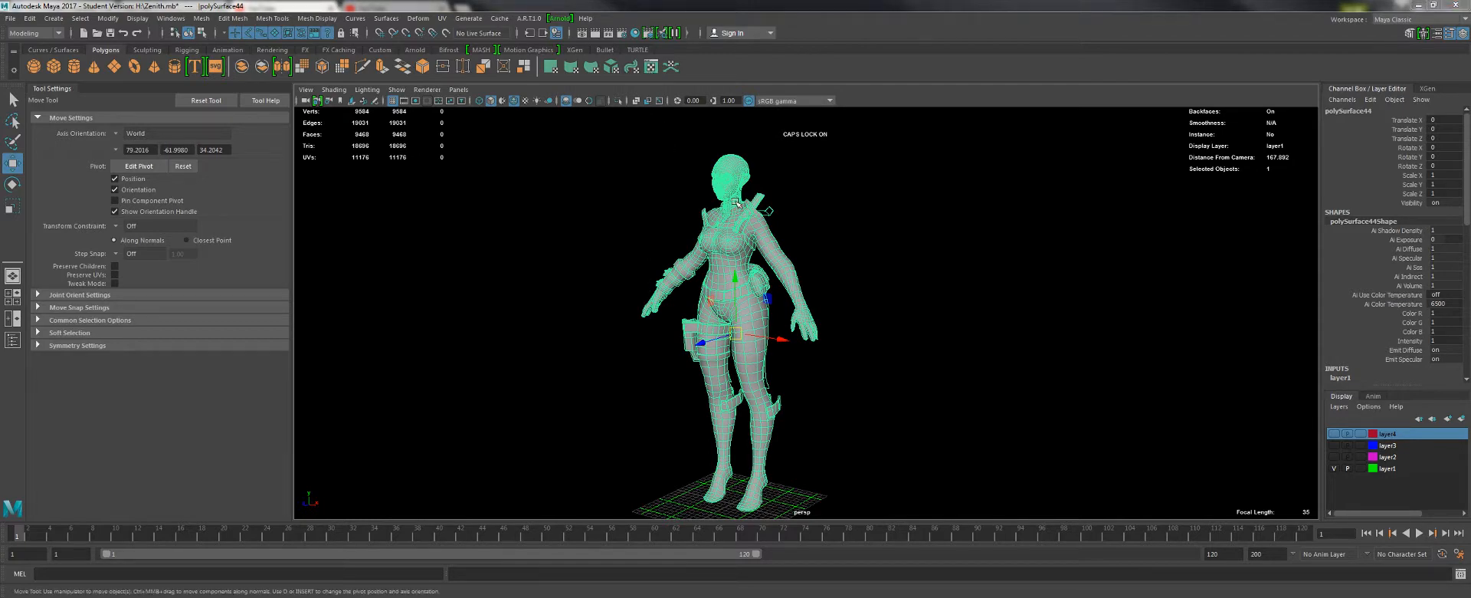
{"action": "mouse_move", "coordinate": [1470, 54]}
{"action": "left_mouse_down"}
{"action": "mouse_move", "coordinate": [1143, 58]}
{"action": "mouse_move", "coordinate": [1202, 43]}
{"action": "mouse_move", "coordinate": [1172, 61]}
{"action": "mouse_move", "coordinate": [1470, 60]}
{"action": "left_mouse_up"}
- Show layer2 instead of layer1 and display the armour mesh's UV layout in the UV Editor
{"action": "left_click", "coordinate": [1334, 468]}
{"action": "left_click", "coordinate": [1334, 457]}
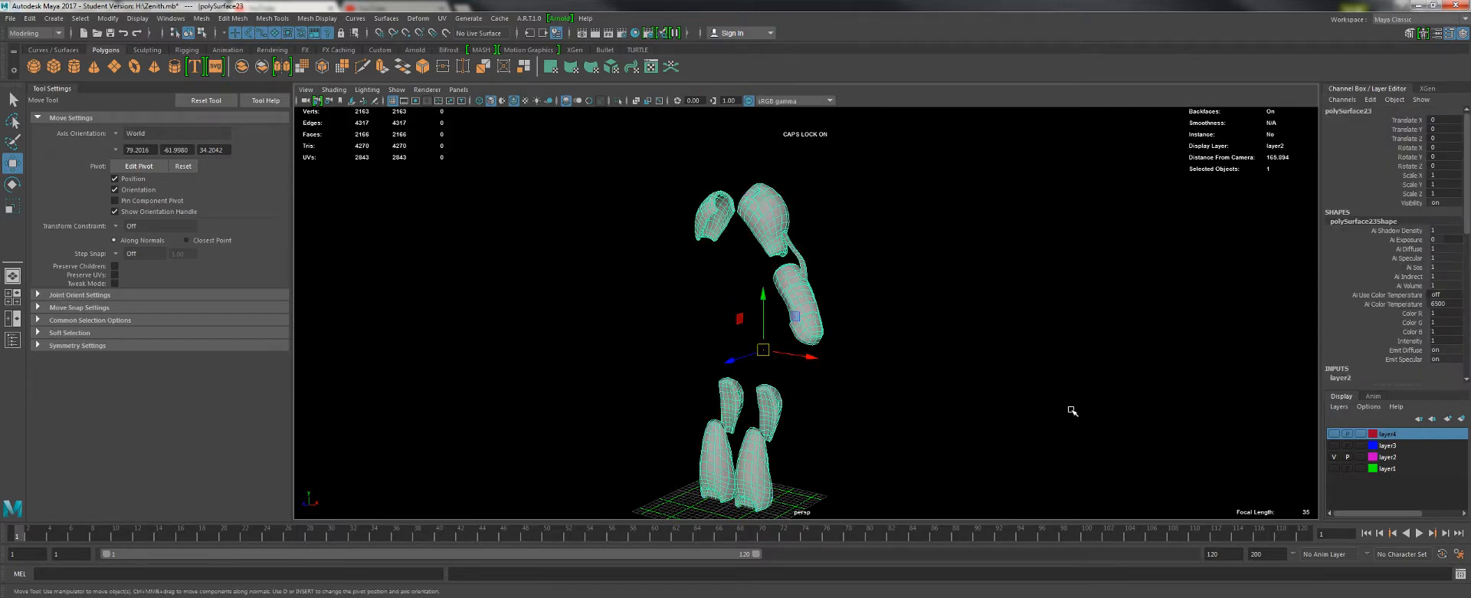
{"action": "left_click_drag", "start_coordinate": [1470, 33], "coordinate": [1202, 59]}
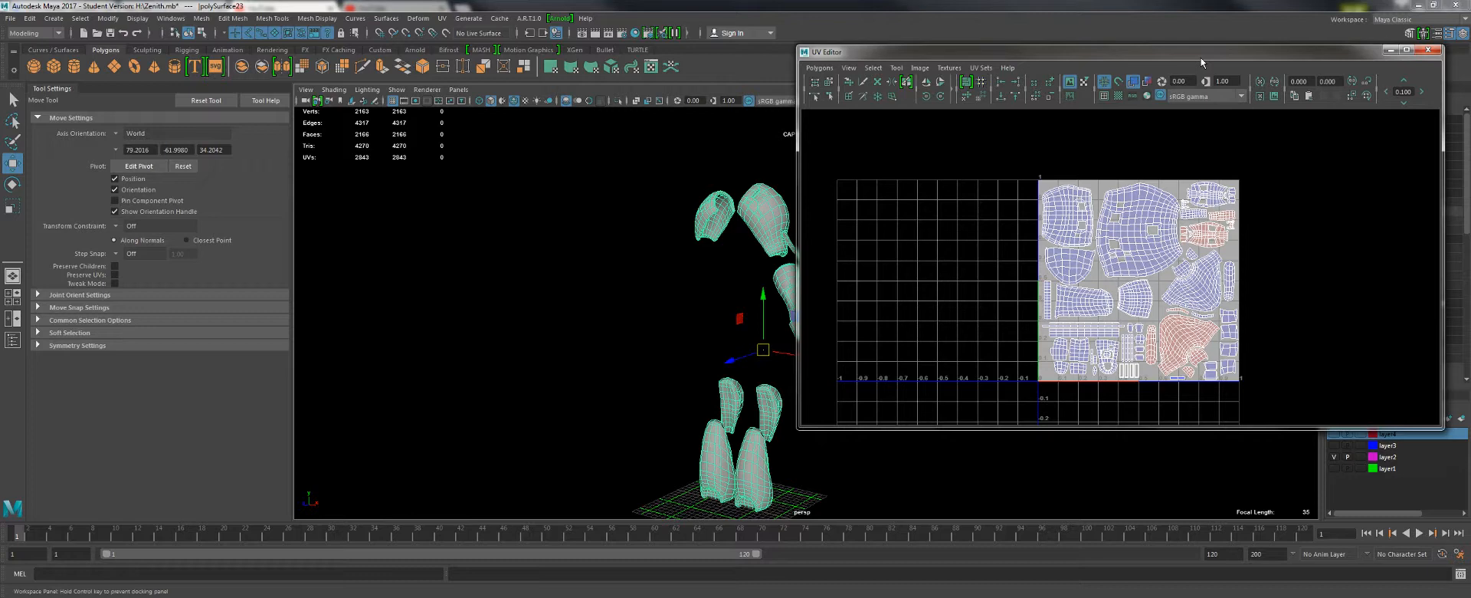
{"action": "mouse_move", "coordinate": [1202, 63]}
{"action": "left_mouse_down"}
{"action": "mouse_move", "coordinate": [1251, 70]}
{"action": "mouse_move", "coordinate": [1230, 88]}
{"action": "mouse_move", "coordinate": [1160, 73]}
{"action": "mouse_move", "coordinate": [1210, 73]}
{"action": "left_mouse_up"}
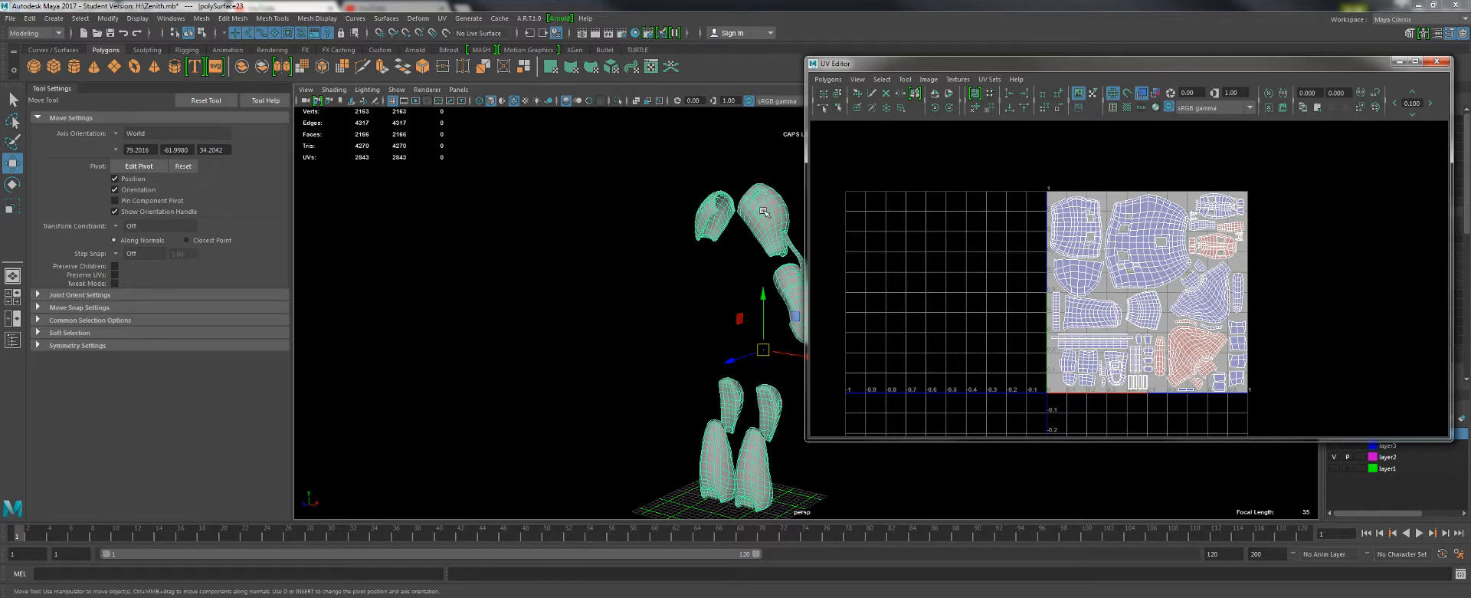
- Examine the shoulder armour up close together with its UV shells, including the flipped ones, and put the UV Editor away
{"action": "scroll", "coordinate": [695, 196], "scroll_direction": "up", "scroll_amount": 3}
{"action": "middle_click_drag", "start_coordinate": [691, 180], "coordinate": [686, 394], "text": "alt"}
{"action": "right_click_drag", "start_coordinate": [687, 394], "coordinate": [772, 407], "text": "alt"}
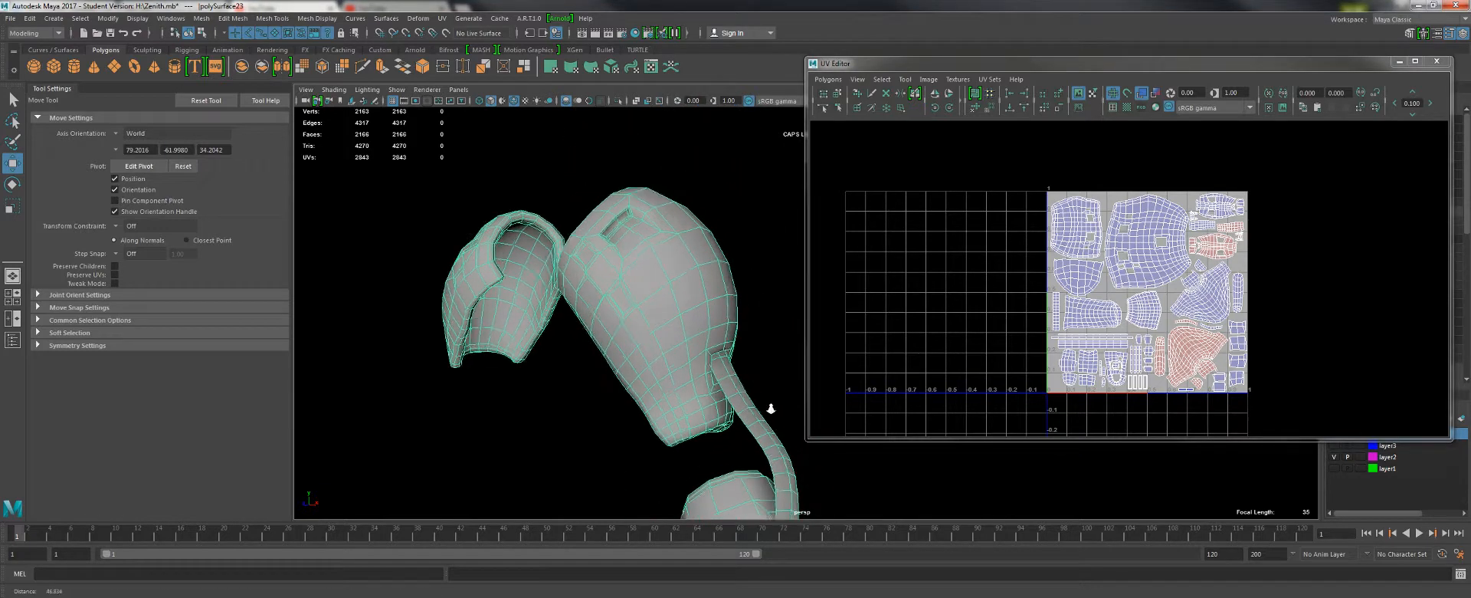
{"action": "left_click_drag", "start_coordinate": [771, 407], "coordinate": [640, 283], "text": "alt"}
{"action": "left_click_drag", "start_coordinate": [574, 259], "coordinate": [576, 281], "text": "alt"}
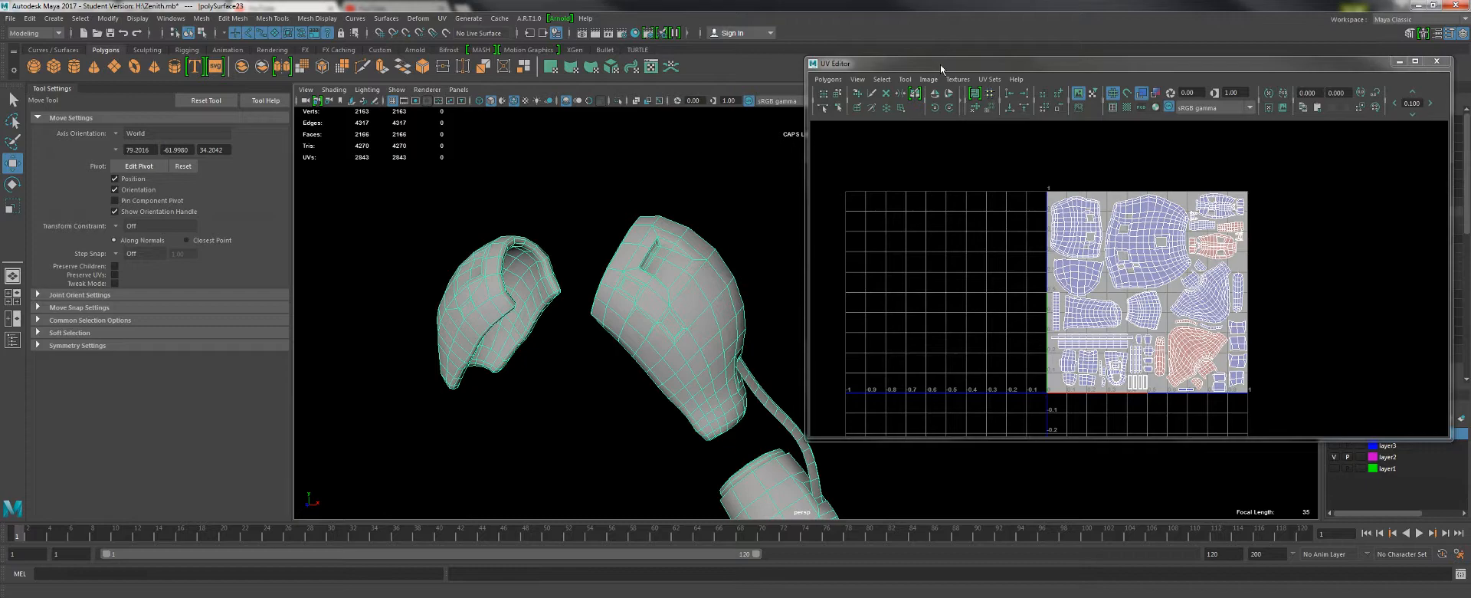
{"action": "scroll", "coordinate": [1157, 353], "scroll_direction": "up", "scroll_amount": 5}
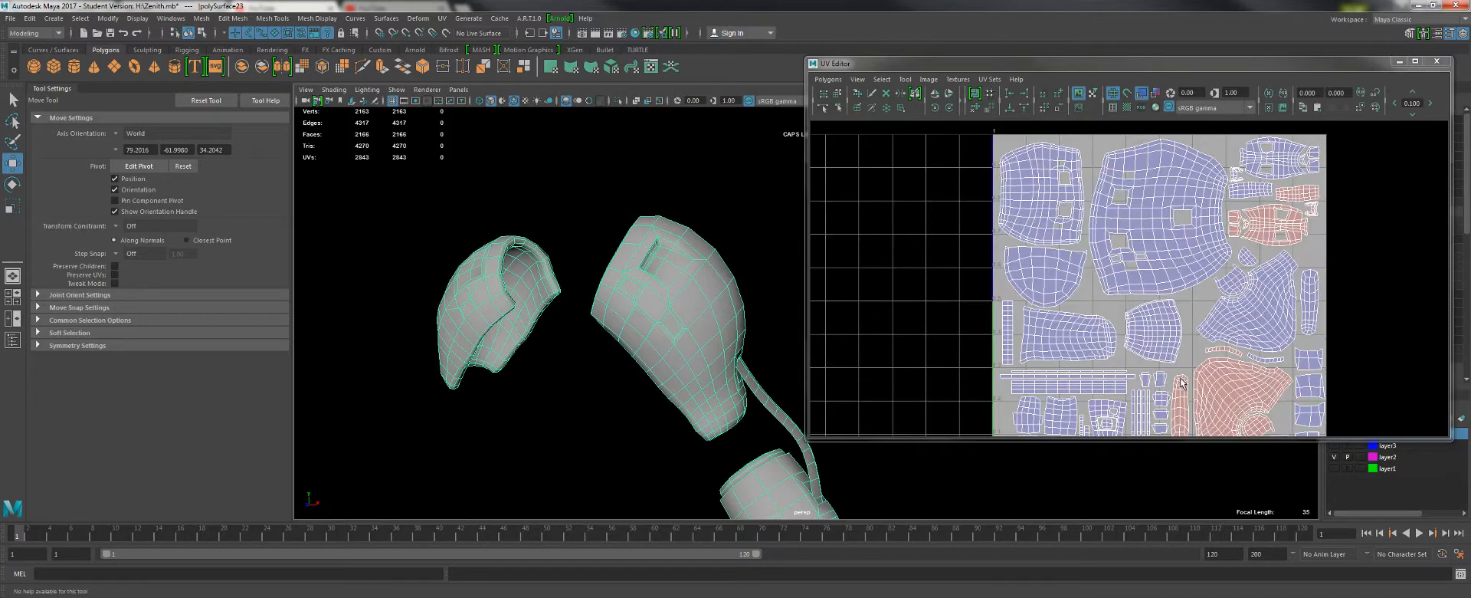
{"action": "middle_click_drag", "start_coordinate": [1224, 417], "coordinate": [1074, 235], "text": "alt"}
{"action": "scroll", "coordinate": [1076, 239], "scroll_direction": "up", "scroll_amount": 5}
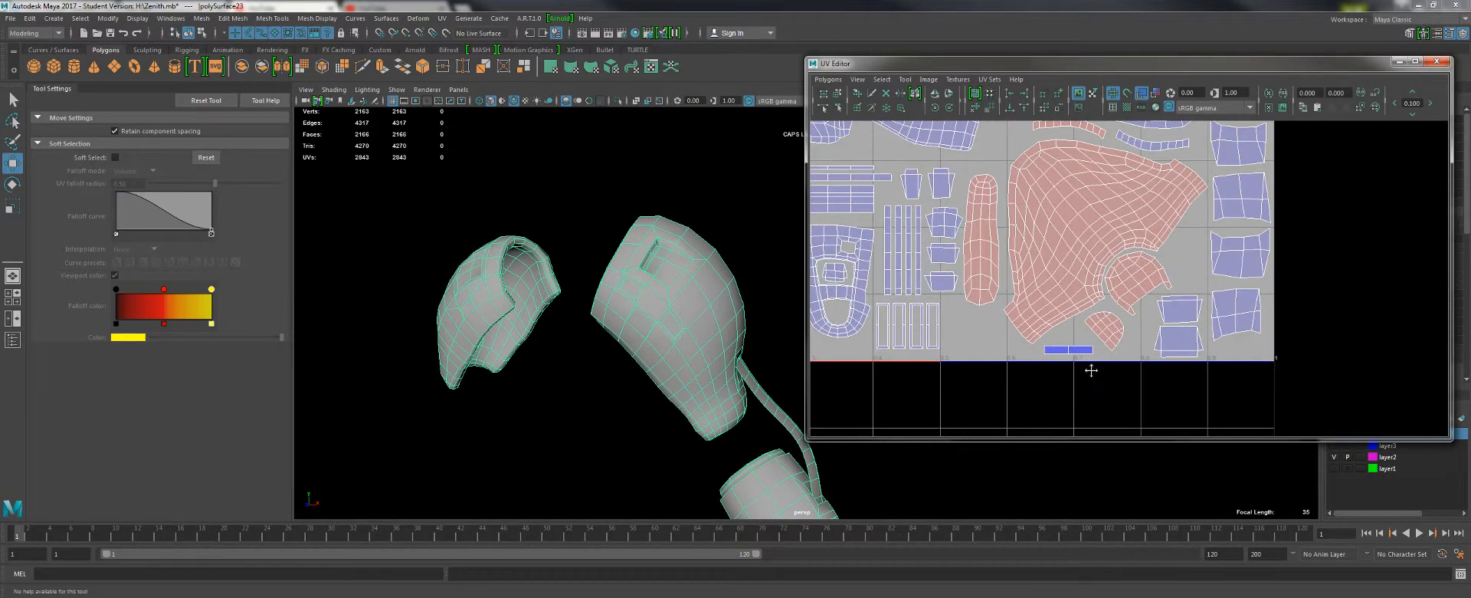
{"action": "middle_click_drag", "start_coordinate": [1090, 367], "coordinate": [1096, 342], "text": "alt"}
{"action": "middle_click_drag", "start_coordinate": [1099, 250], "coordinate": [1074, 433], "text": "alt"}
{"action": "middle_click_drag", "start_coordinate": [1104, 230], "coordinate": [1054, 429], "text": "alt"}
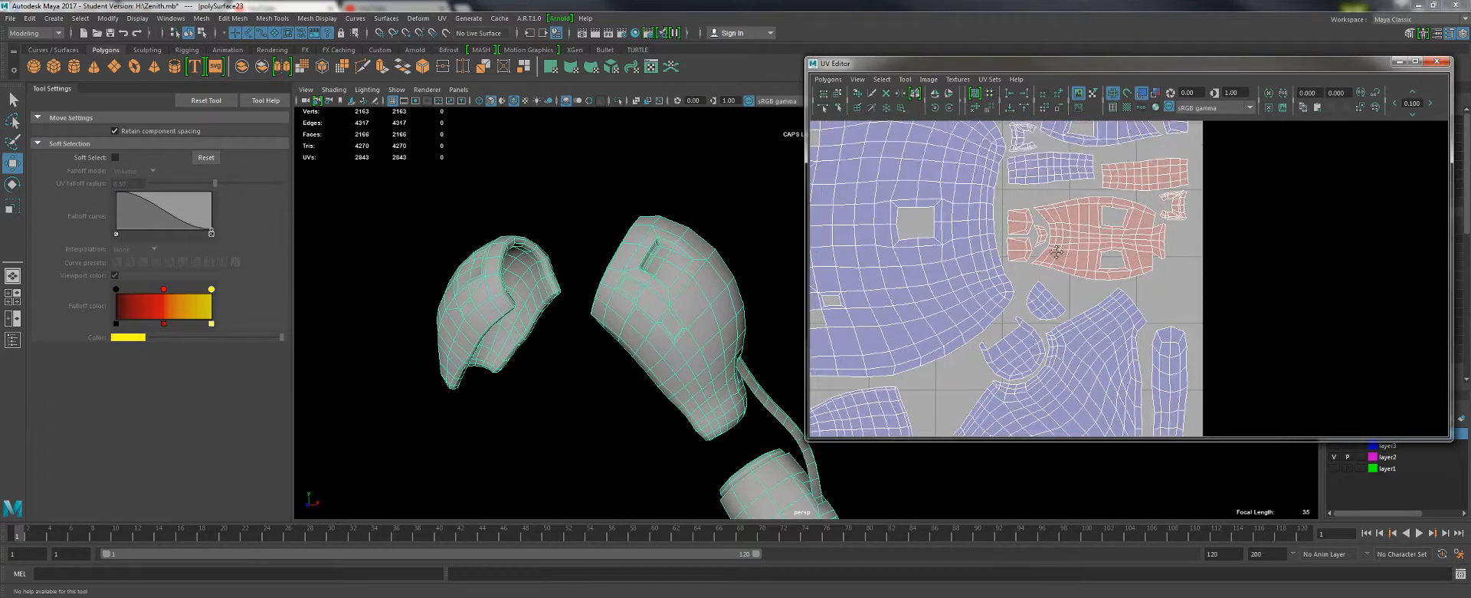
{"action": "middle_click_drag", "start_coordinate": [1056, 251], "coordinate": [1049, 365], "text": "alt"}
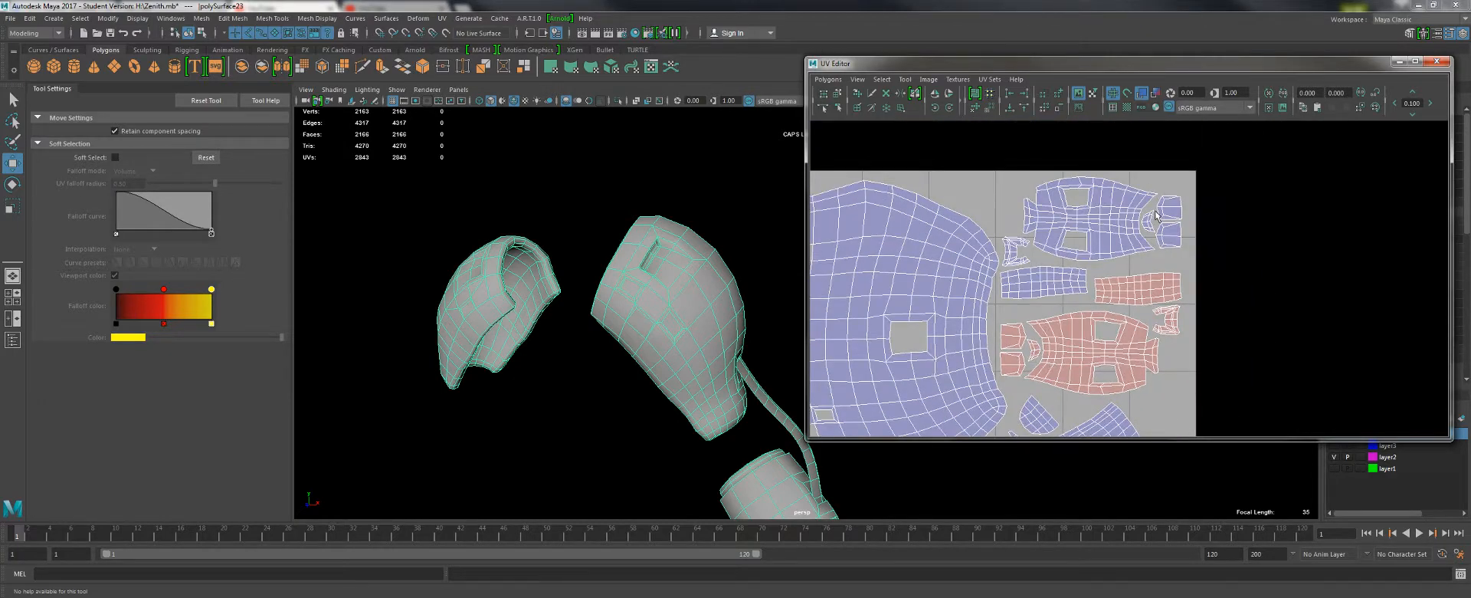
{"action": "left_click", "coordinate": [1437, 62]}
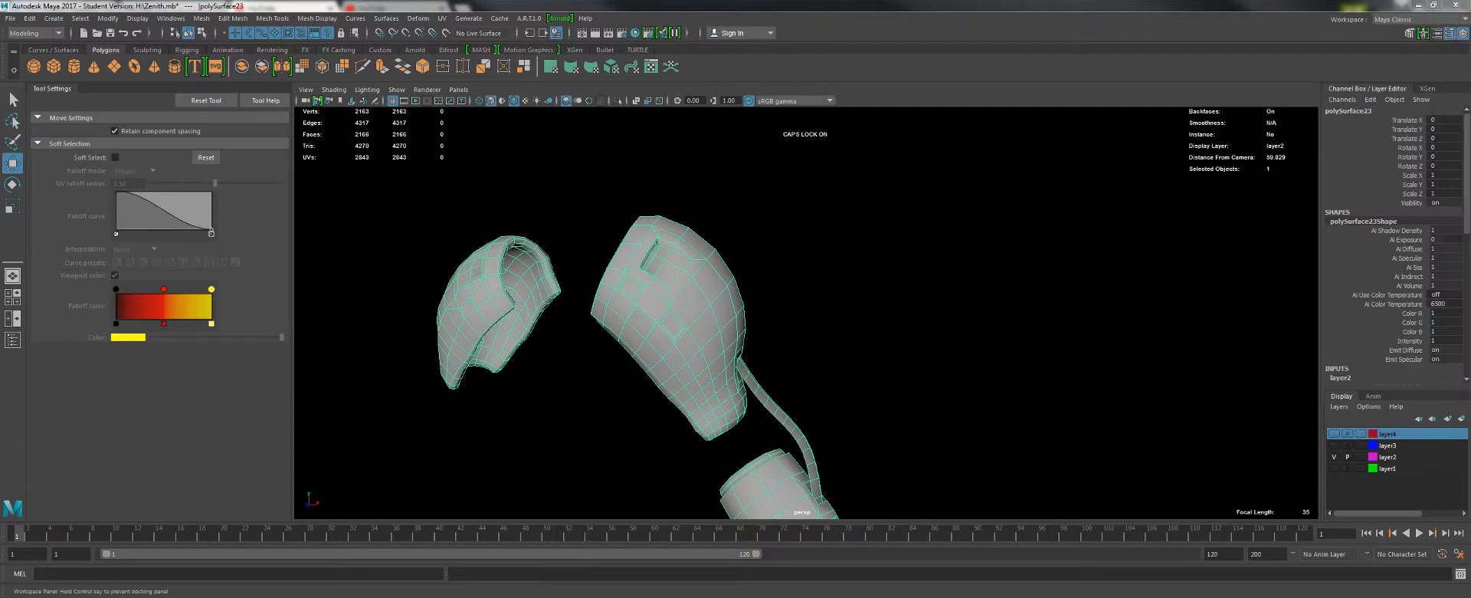
- Show layer3 instead of layer2 and select its small canister mesh
{"action": "right_click_drag", "start_coordinate": [1000, 293], "coordinate": [910, 292], "text": "alt"}
{"action": "middle_click_drag", "start_coordinate": [909, 292], "coordinate": [960, 216], "text": "alt"}
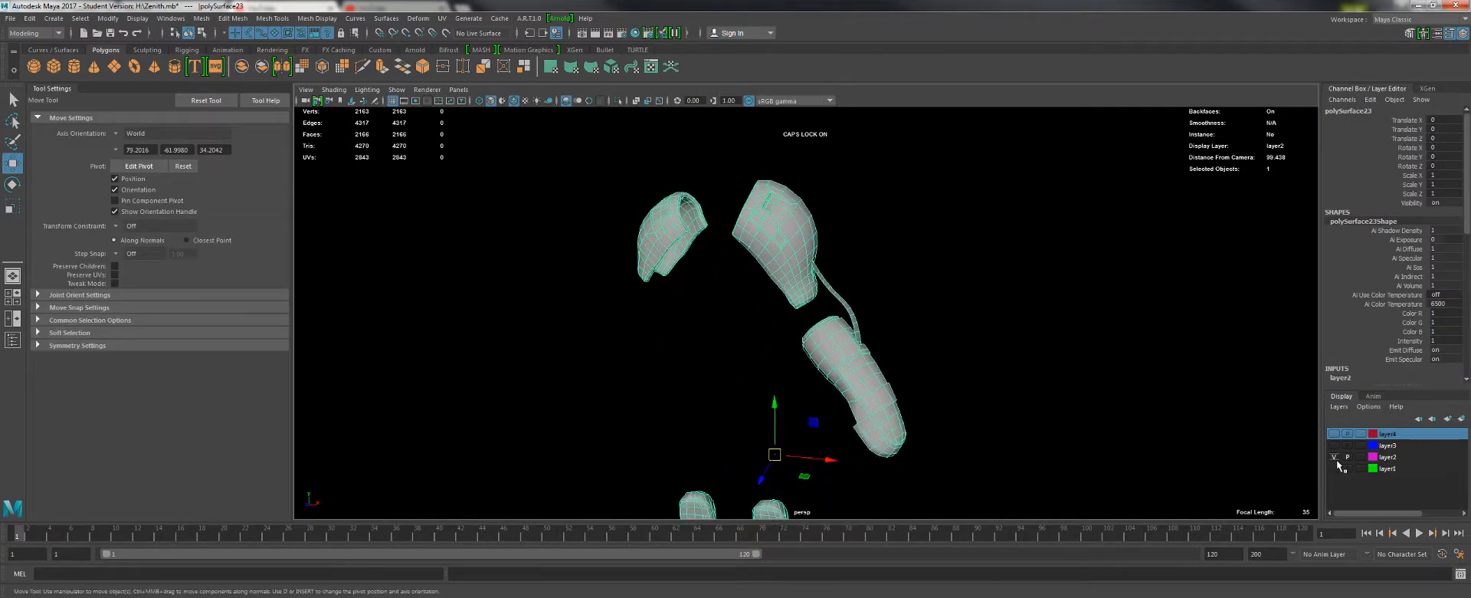
{"action": "left_click", "coordinate": [1334, 457]}
{"action": "left_click", "coordinate": [1333, 445]}
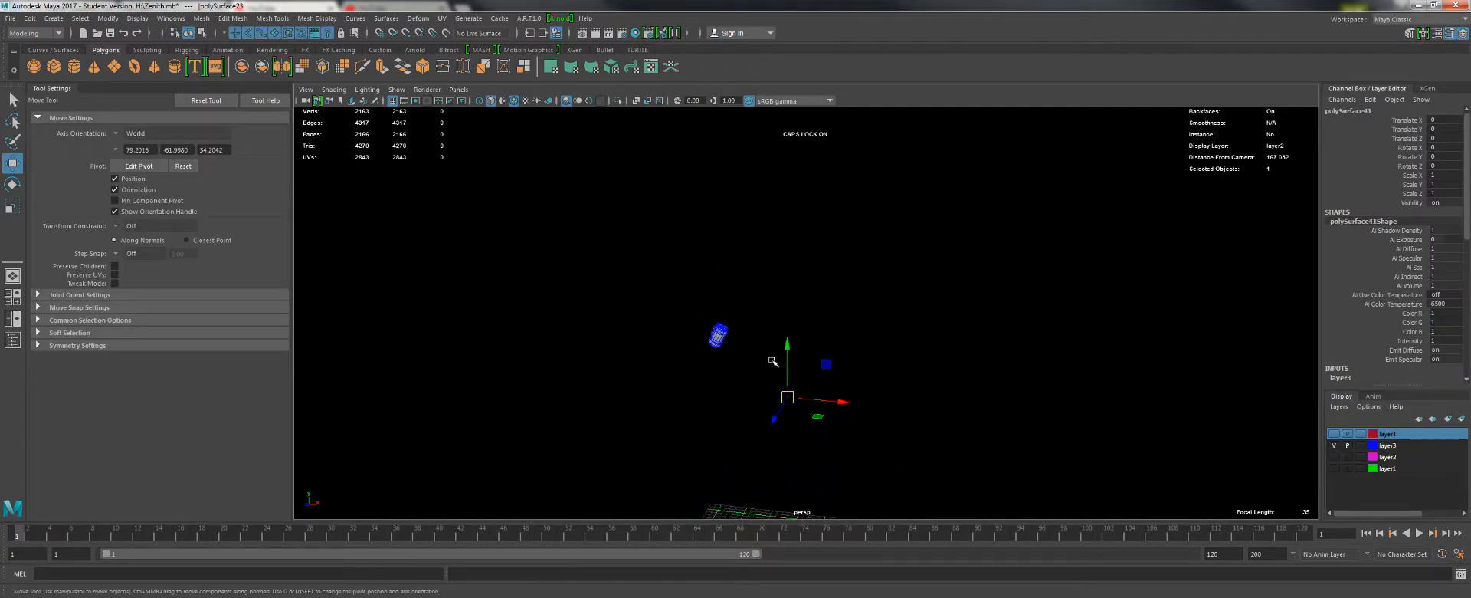
{"action": "left_click", "coordinate": [1334, 445]}
{"action": "left_click", "coordinate": [1334, 445]}
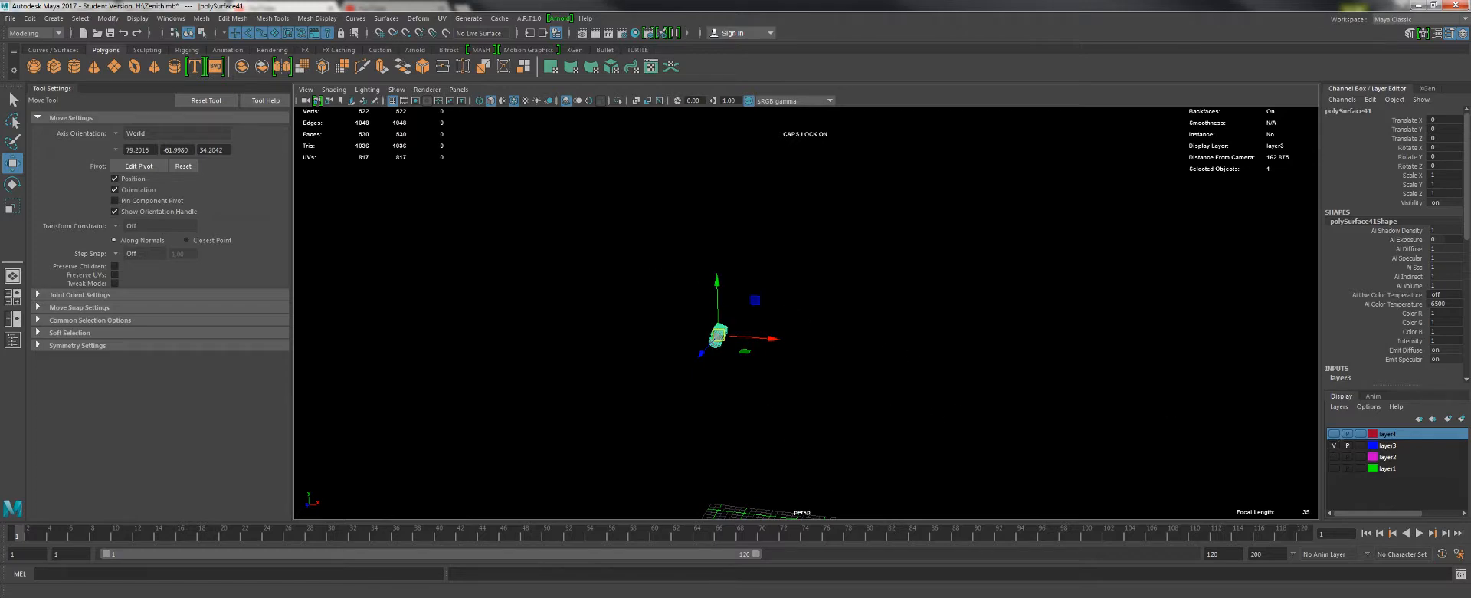
- Inspect the canister's complete UV layout in the UV Editor, and move the editor away again
{"action": "left_click_drag", "start_coordinate": [1470, 27], "coordinate": [1135, 58]}
{"action": "scroll", "coordinate": [1125, 223], "scroll_direction": "down", "scroll_amount": 4}
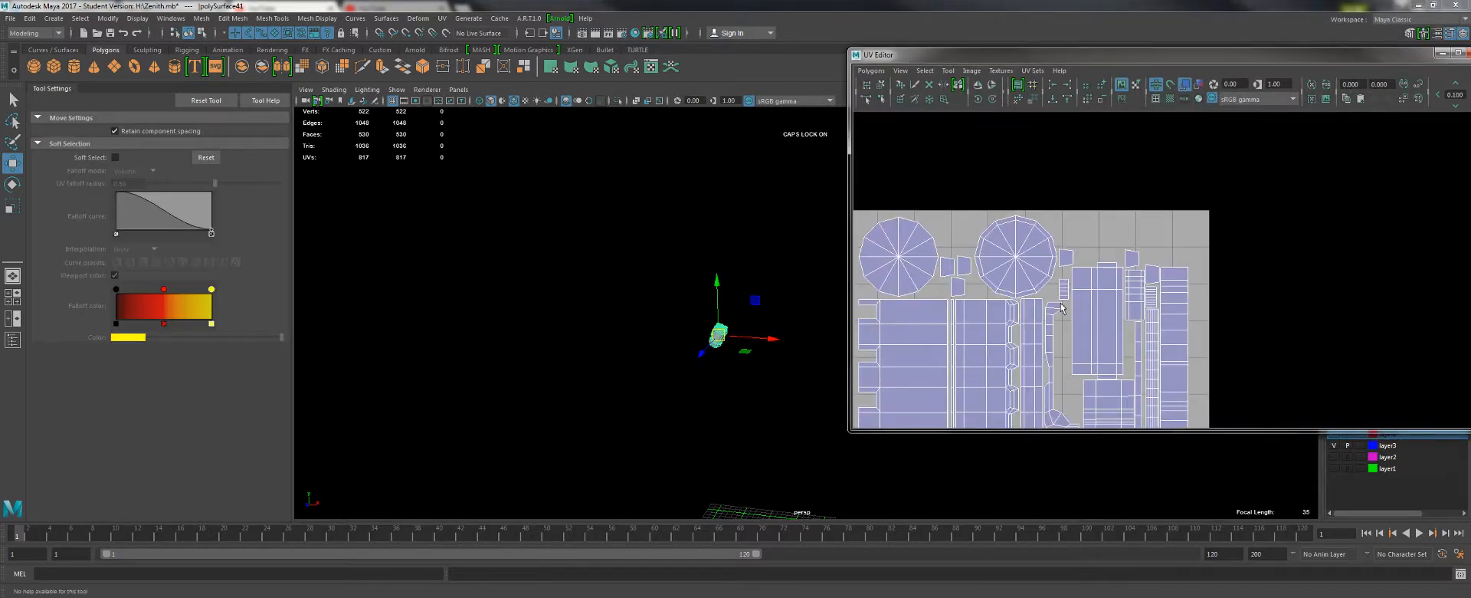
{"action": "middle_click_drag", "start_coordinate": [1057, 305], "coordinate": [1058, 244], "text": "alt"}
{"action": "scroll", "coordinate": [1068, 218], "scroll_direction": "down", "scroll_amount": 2}
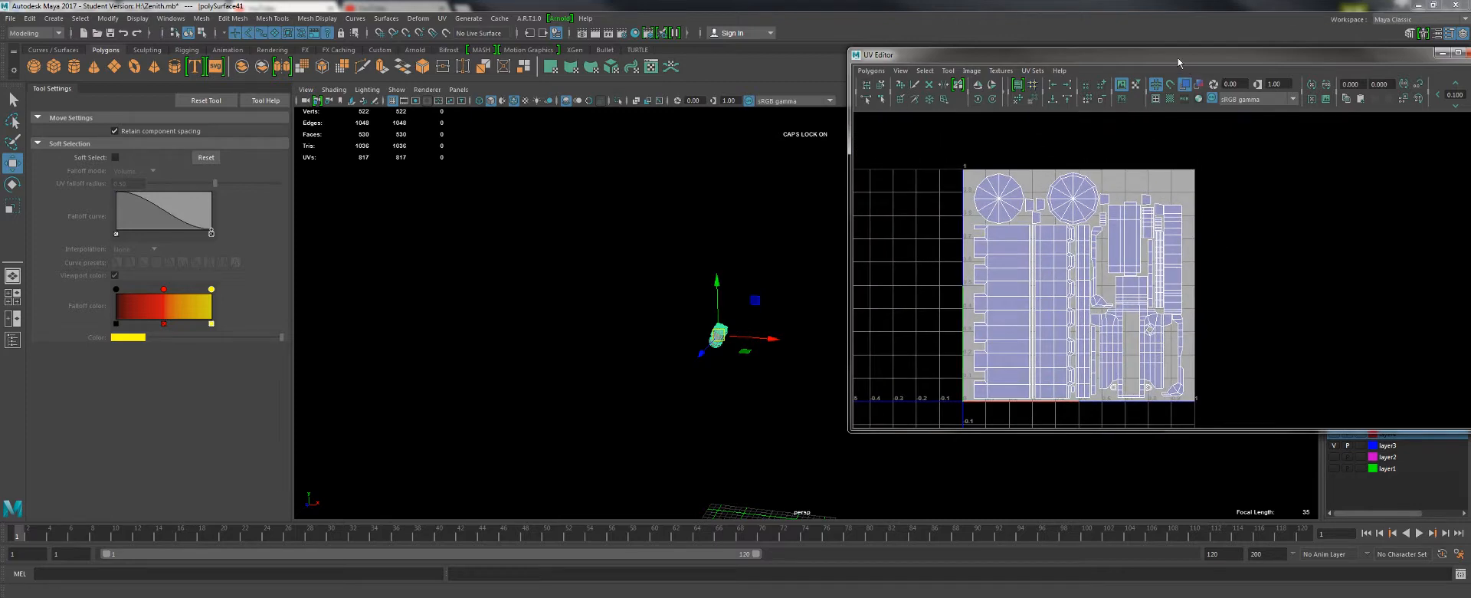
{"action": "left_click_drag", "start_coordinate": [1166, 52], "coordinate": [1470, 192]}
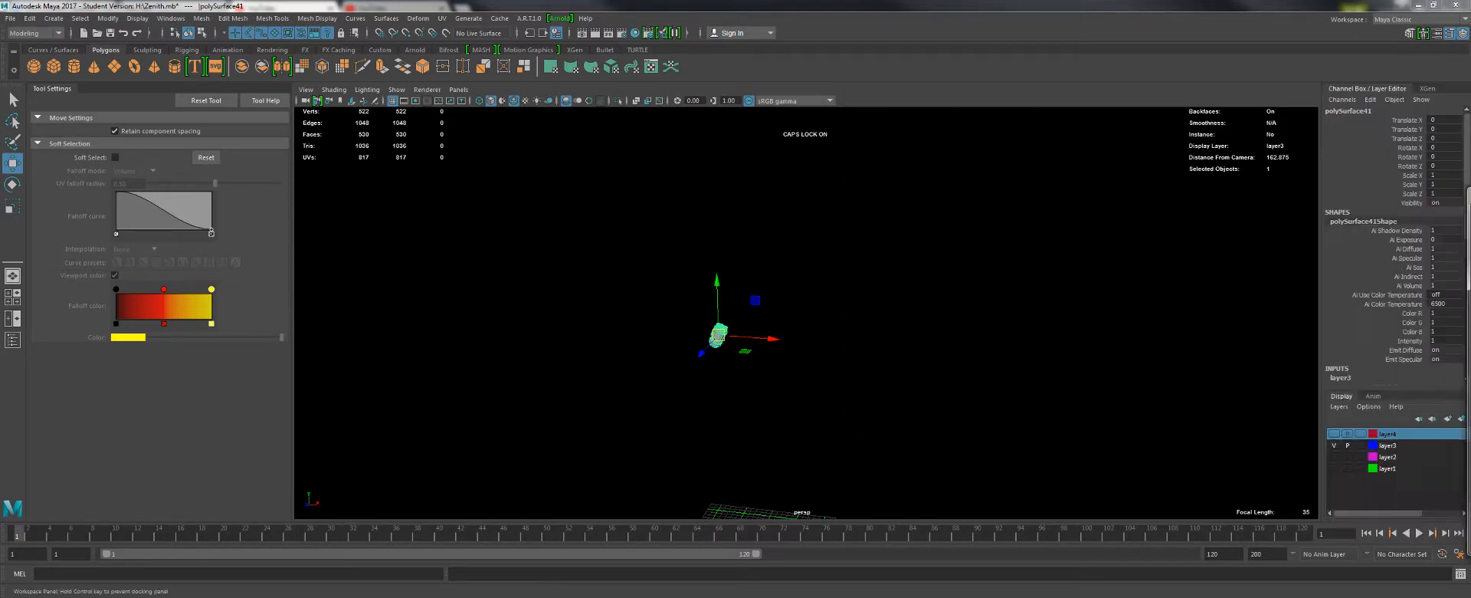
- Show layer4 instead of layer3 and combine its hair pieces into a single mesh
{"action": "left_click", "coordinate": [1334, 446]}
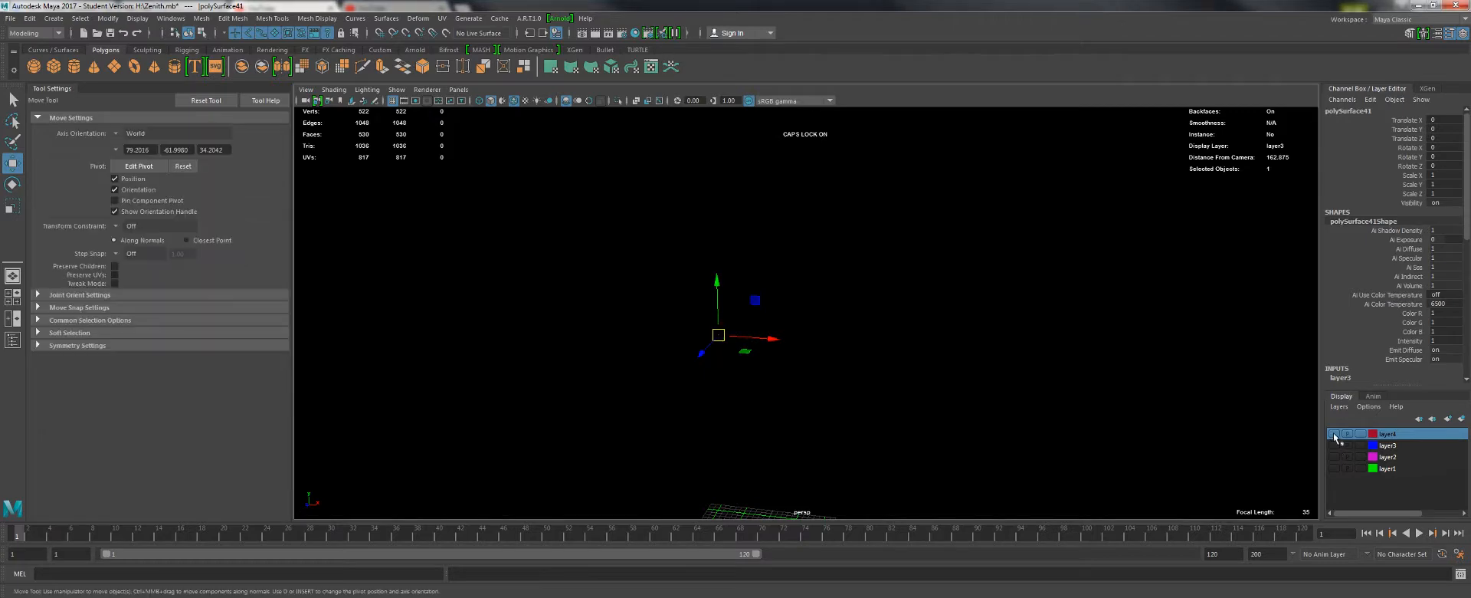
{"action": "left_click", "coordinate": [1334, 433]}
{"action": "left_click_drag", "start_coordinate": [930, 332], "coordinate": [683, 187]}
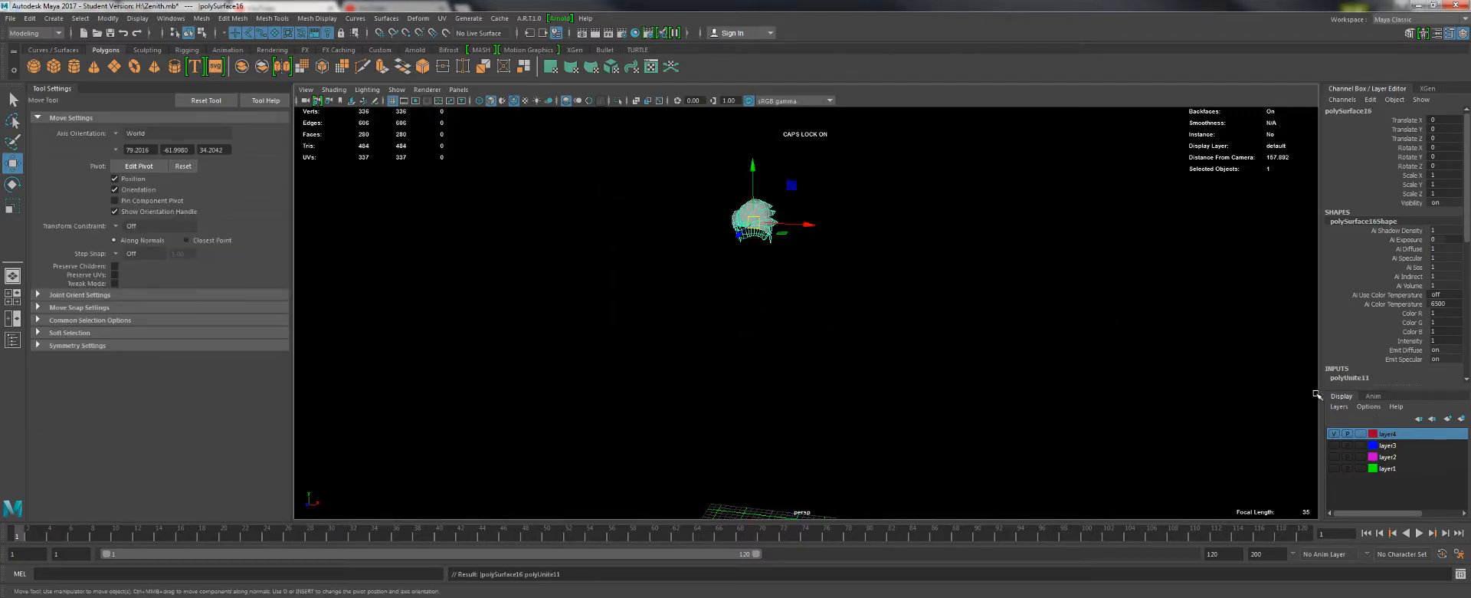
- Make all four layers visible and view the complete character from the front
{"action": "left_click", "coordinate": [1333, 443]}
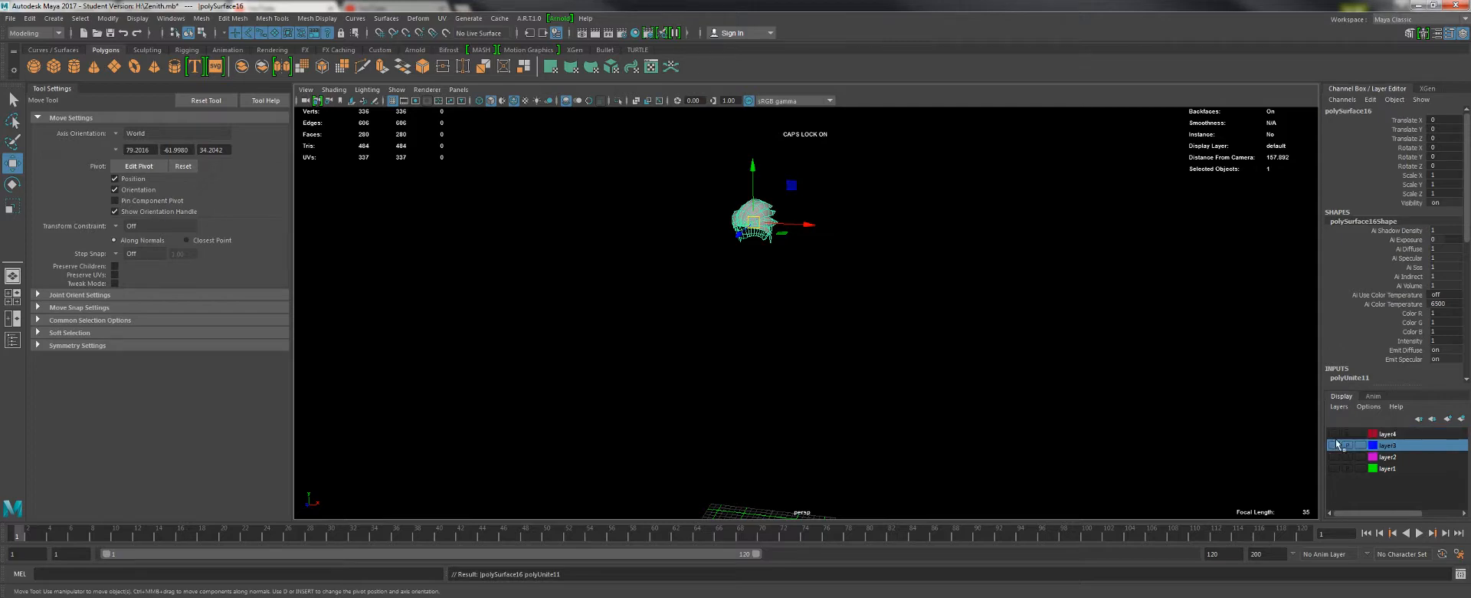
{"action": "left_click", "coordinate": [1333, 465]}
{"action": "left_click", "coordinate": [1333, 456]}
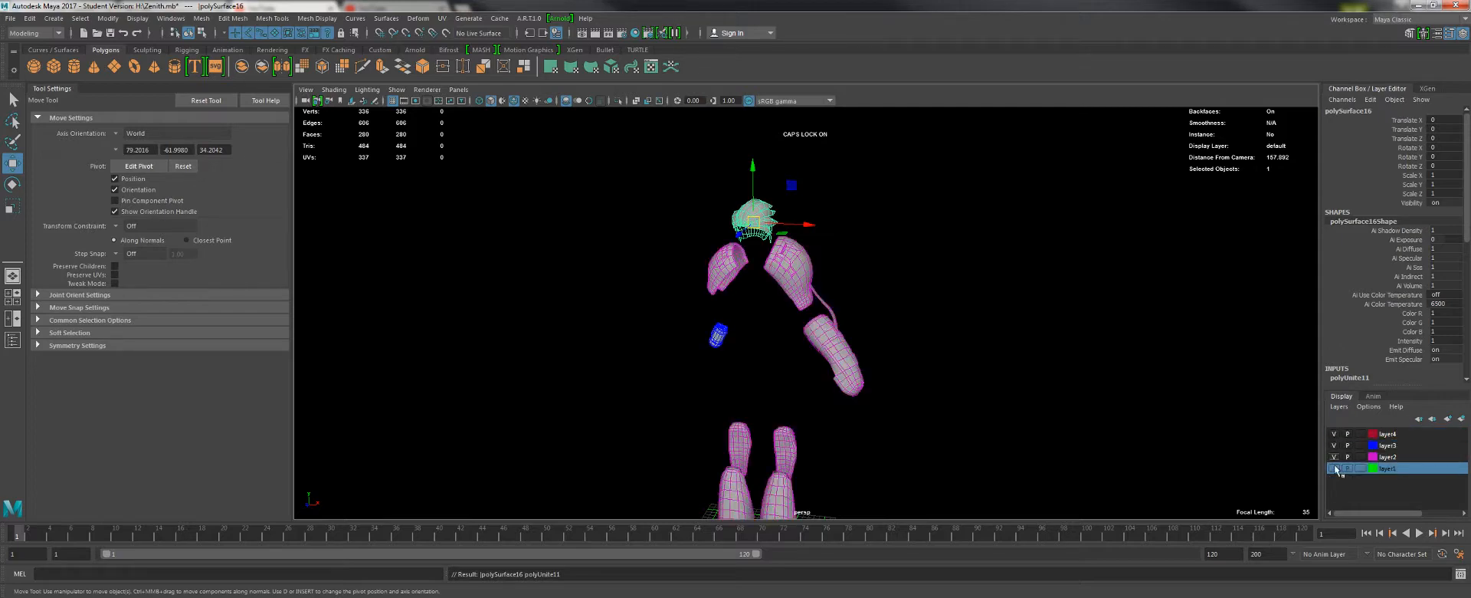
{"action": "left_click", "coordinate": [1332, 468]}
{"action": "right_click_drag", "start_coordinate": [905, 364], "coordinate": [923, 348], "text": "alt"}
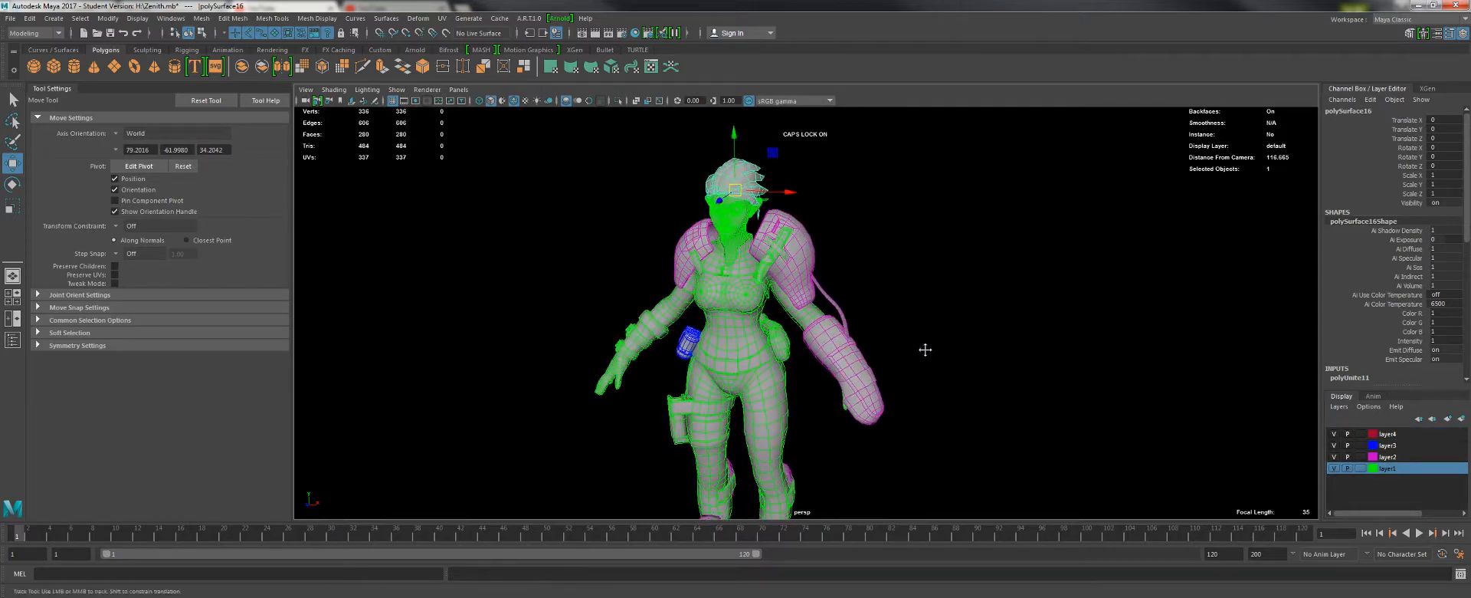
{"action": "middle_click_drag", "start_coordinate": [922, 348], "coordinate": [906, 287], "text": "alt"}
{"action": "left_click_drag", "start_coordinate": [905, 290], "coordinate": [799, 282], "text": "alt"}
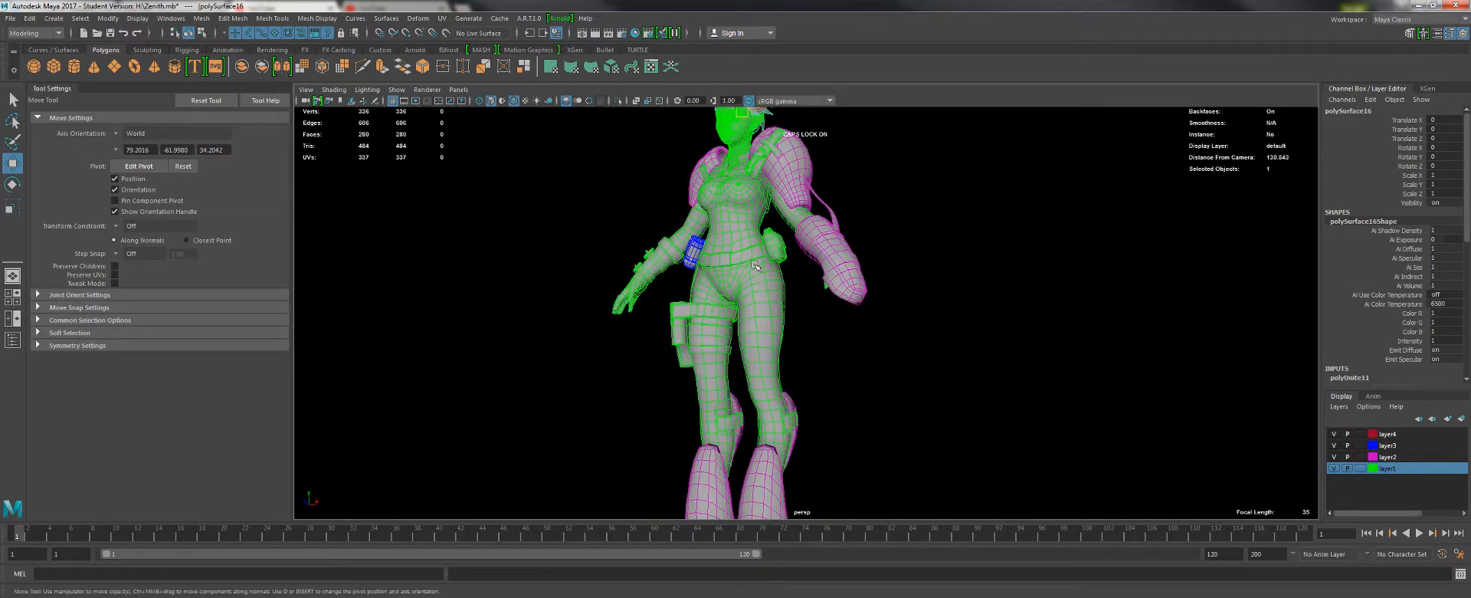
{"action": "middle_click_drag", "start_coordinate": [751, 262], "coordinate": [763, 285], "text": "alt"}
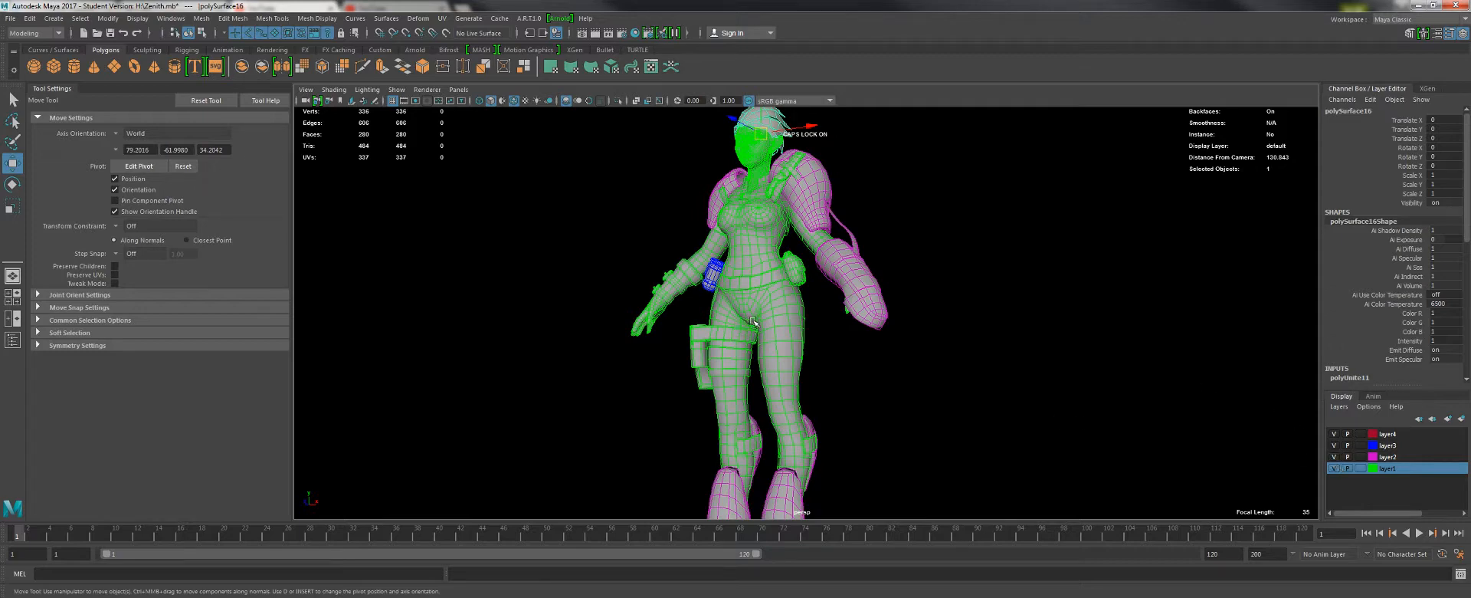
- Hide every layer except layer1 and clear the selection
{"action": "left_click", "coordinate": [1334, 468], "text": "ctrl"}
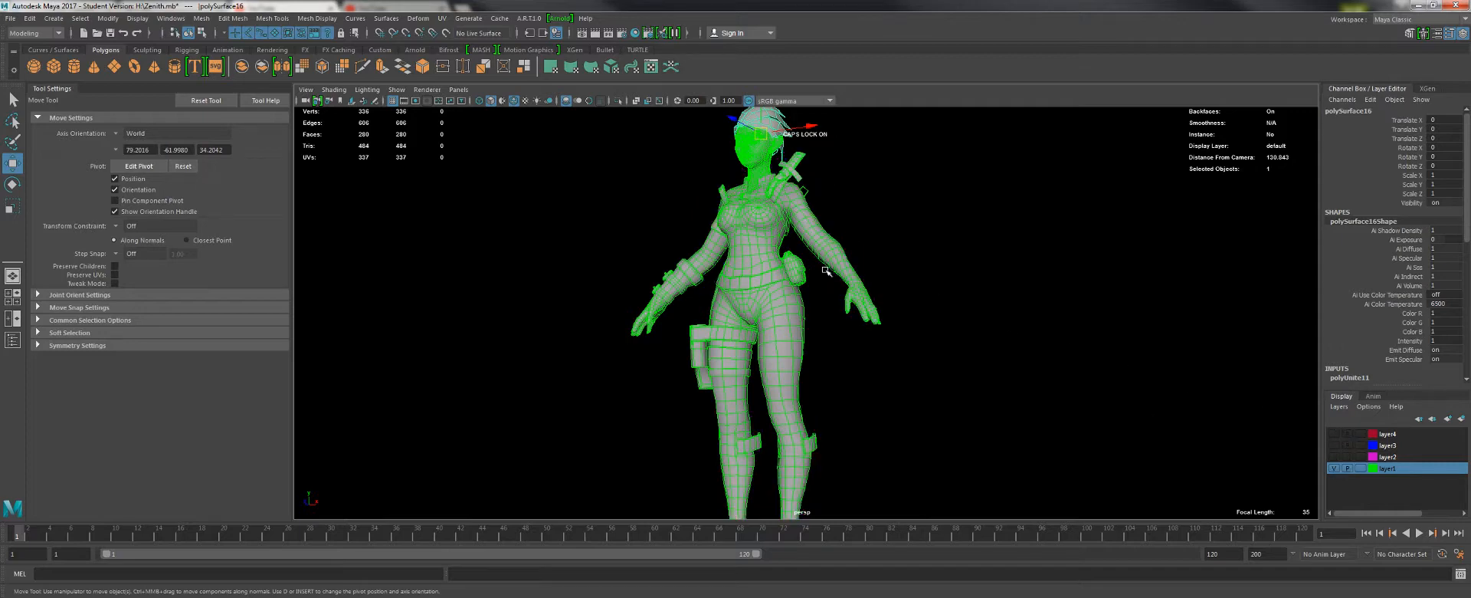
{"action": "left_click_drag", "start_coordinate": [753, 234], "coordinate": [862, 278], "text": "alt"}
{"action": "middle_click_drag", "start_coordinate": [862, 277], "coordinate": [899, 325], "text": "alt"}
{"action": "left_click", "coordinate": [1017, 301]}
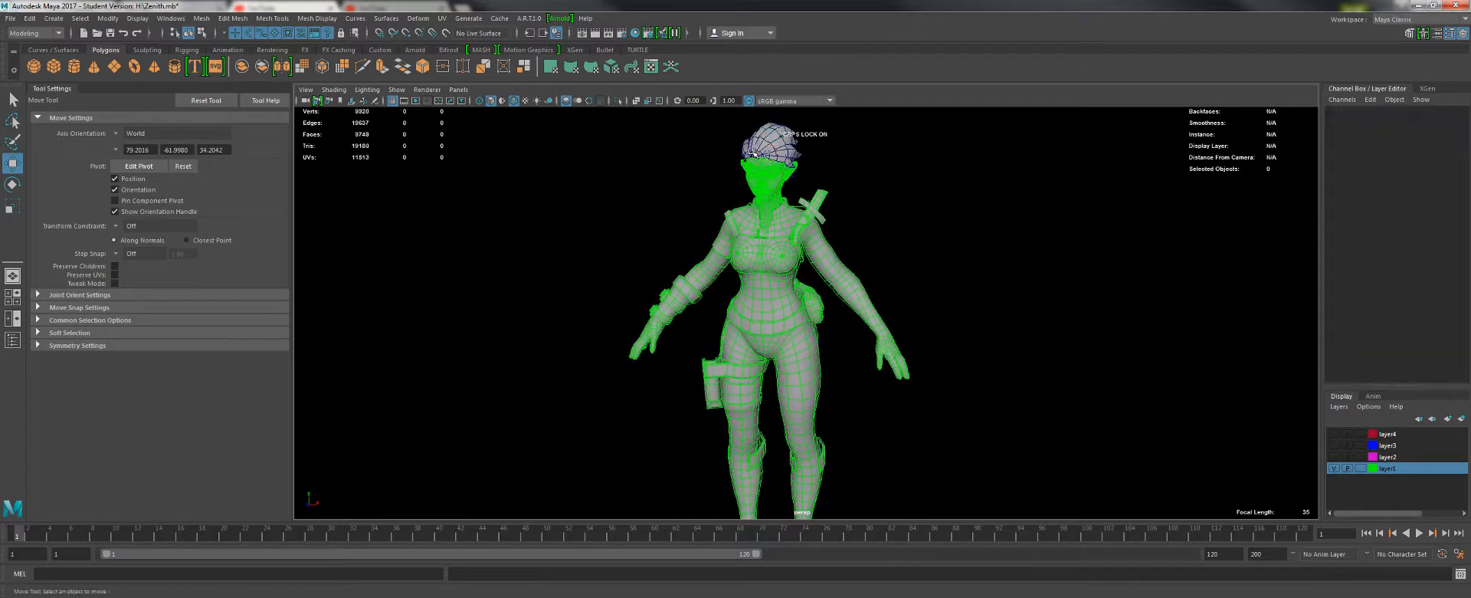
- Add the combined hair mesh to layer4 and deselect it
{"action": "left_click", "coordinate": [752, 152]}
{"action": "right_click", "coordinate": [1396, 436]}
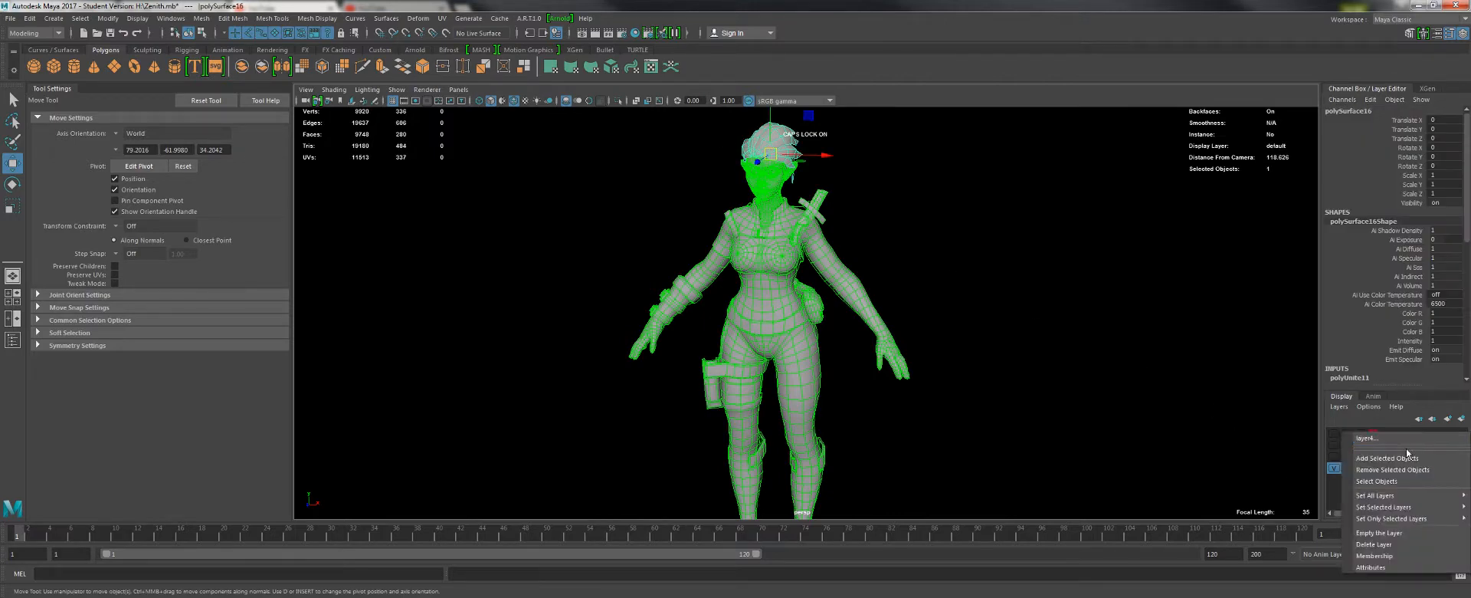
{"action": "left_click", "coordinate": [1387, 457]}
{"action": "left_click", "coordinate": [979, 256]}
- Turn off the wireframe overlay on the shaded body and view the clean model from the front
{"action": "left_click_drag", "start_coordinate": [979, 256], "coordinate": [784, 261], "text": "alt"}
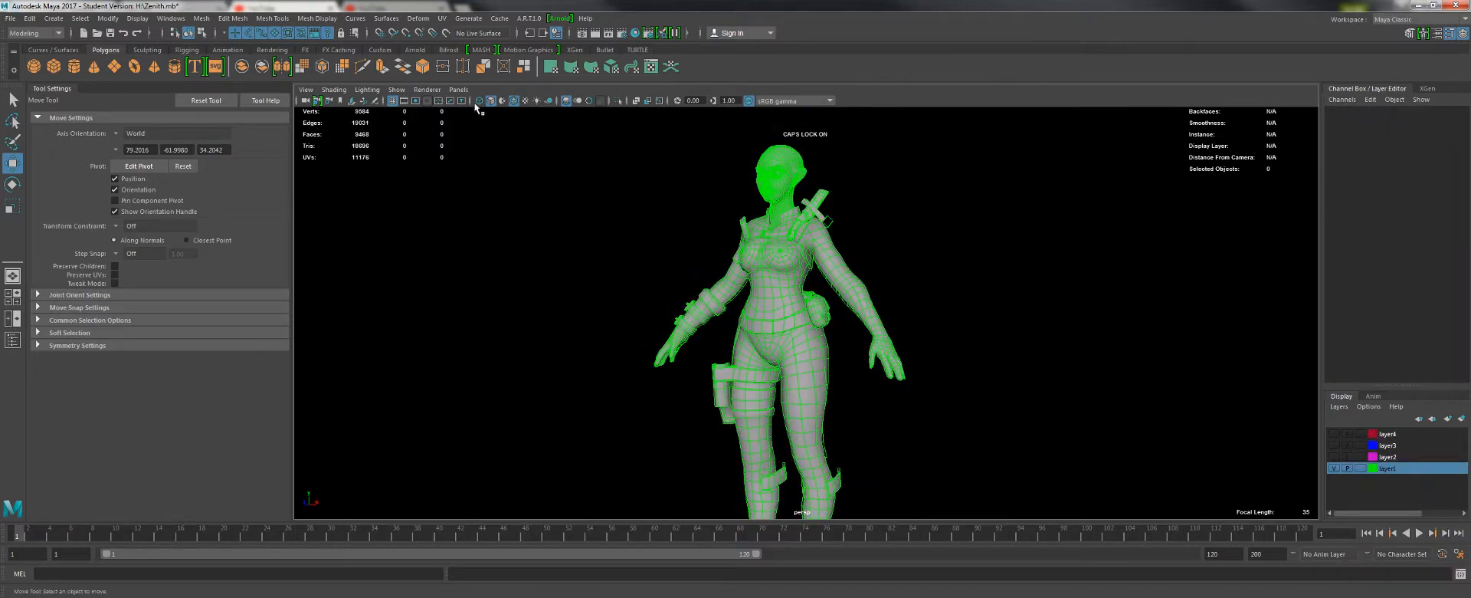
{"action": "left_click", "coordinate": [514, 100]}
{"action": "left_click_drag", "start_coordinate": [673, 237], "coordinate": [727, 250], "text": "alt"}
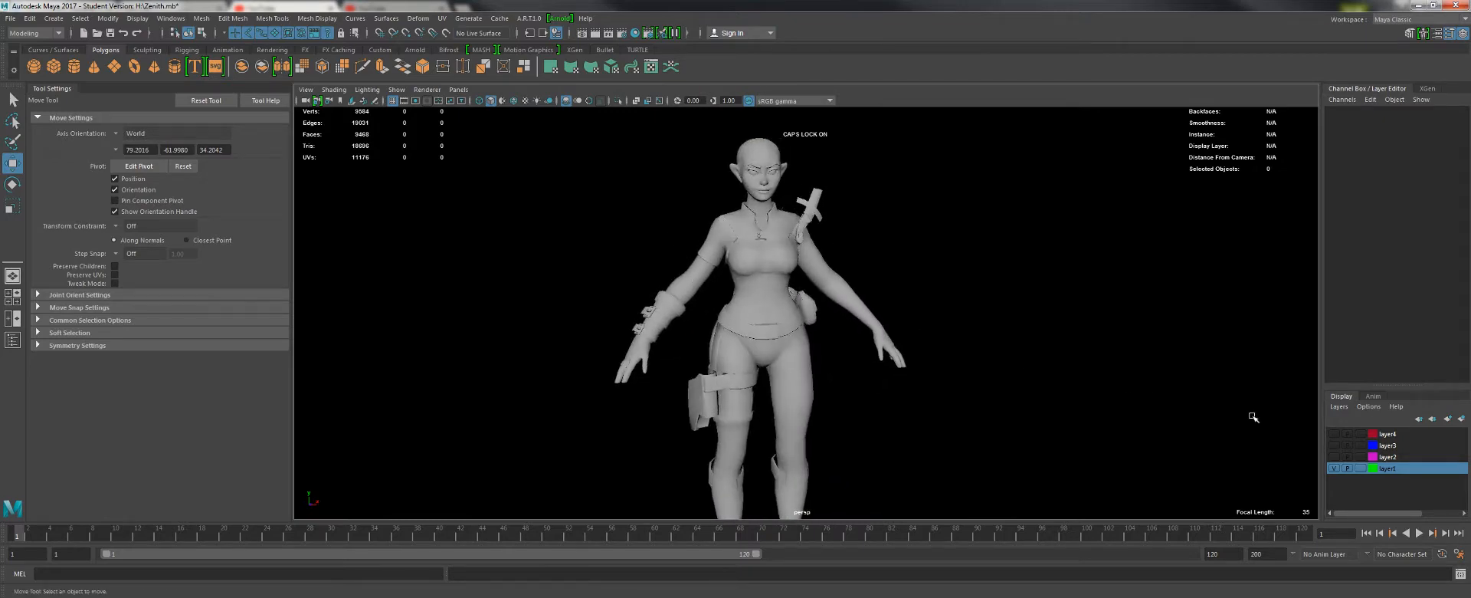
- Show the layer2 armour pieces instead of the layer1 body and view them from the front
{"action": "left_click", "coordinate": [1334, 467]}
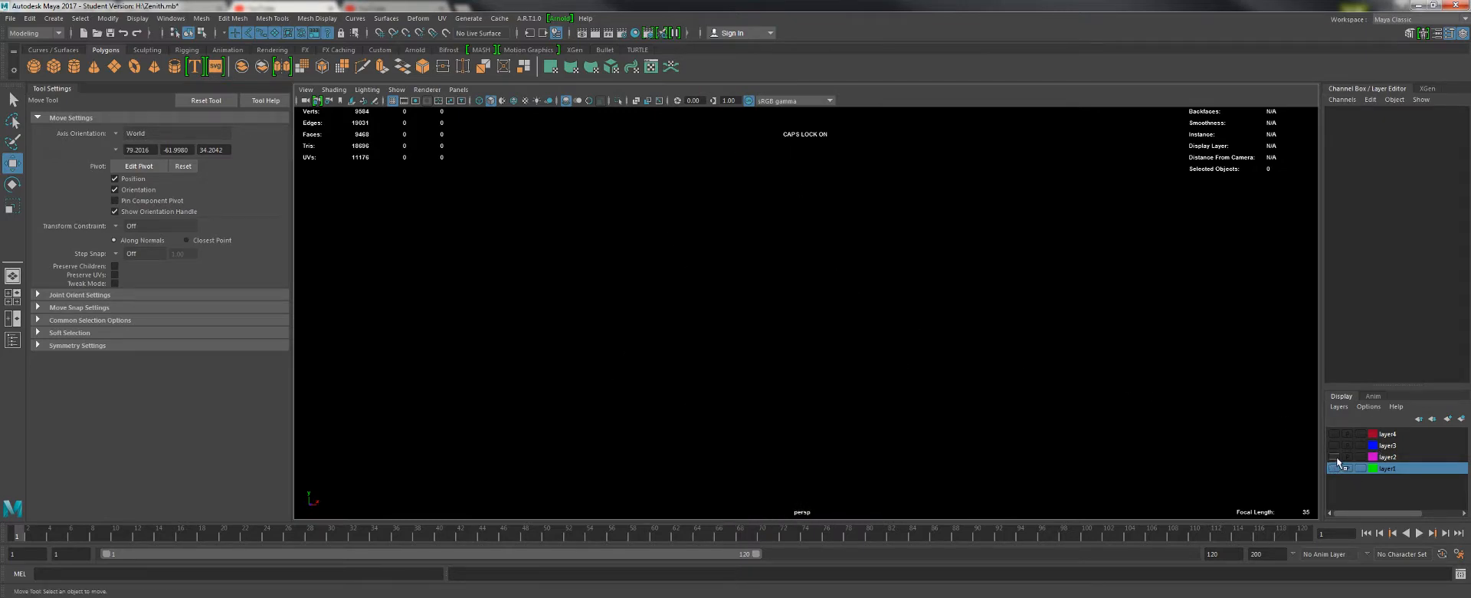
{"action": "left_click", "coordinate": [1335, 457]}
{"action": "left_click_drag", "start_coordinate": [996, 247], "coordinate": [755, 187], "text": "alt"}
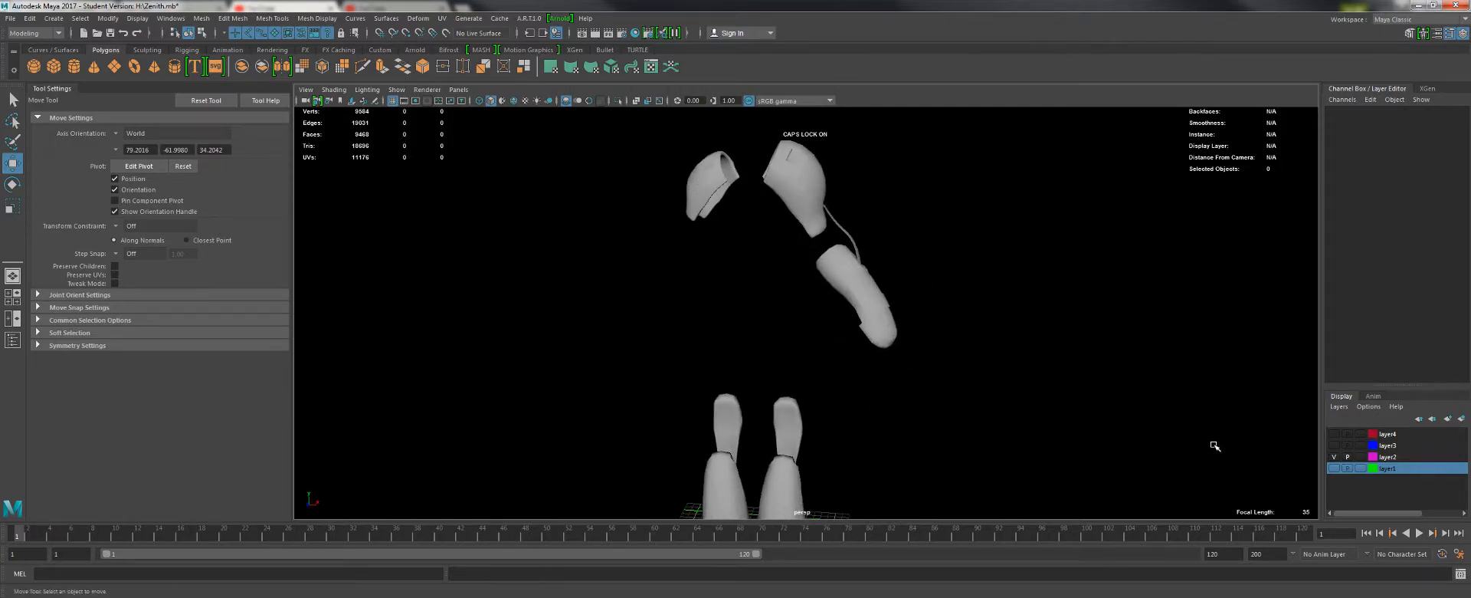
- Show all four display layers together so the body, armour, canister and hair are displayed
{"action": "left_click", "coordinate": [1335, 468]}
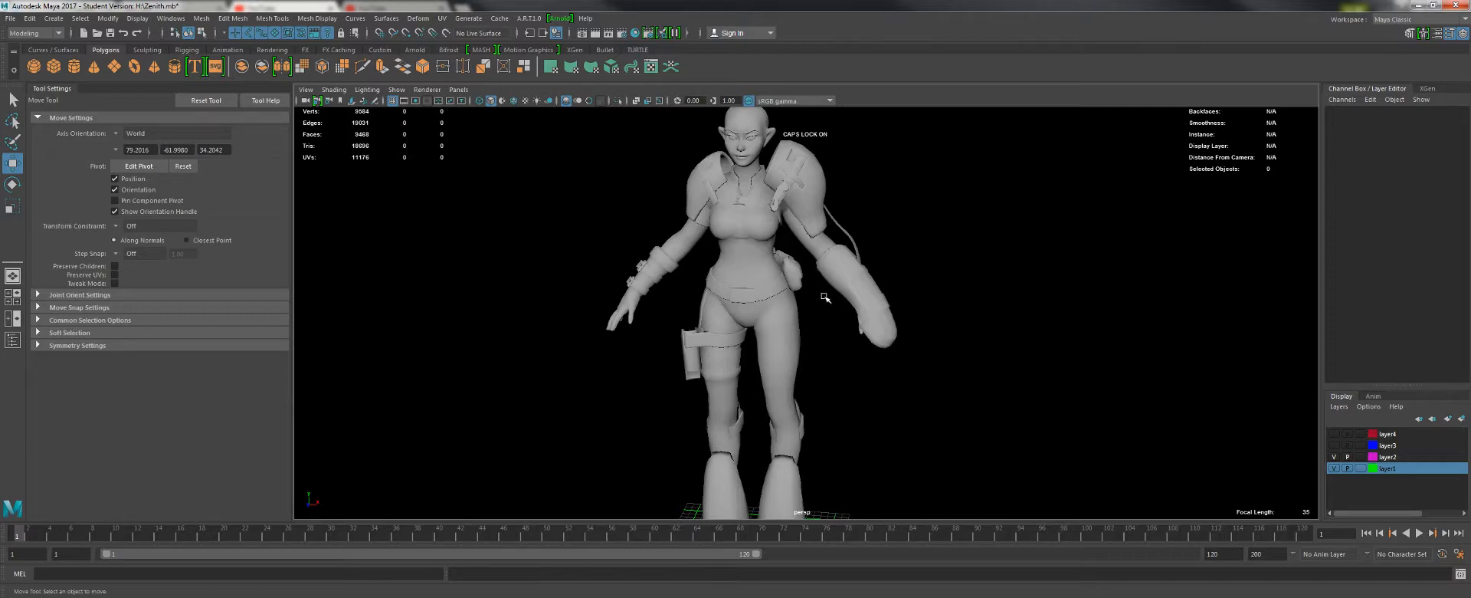
{"action": "left_click", "coordinate": [1334, 457]}
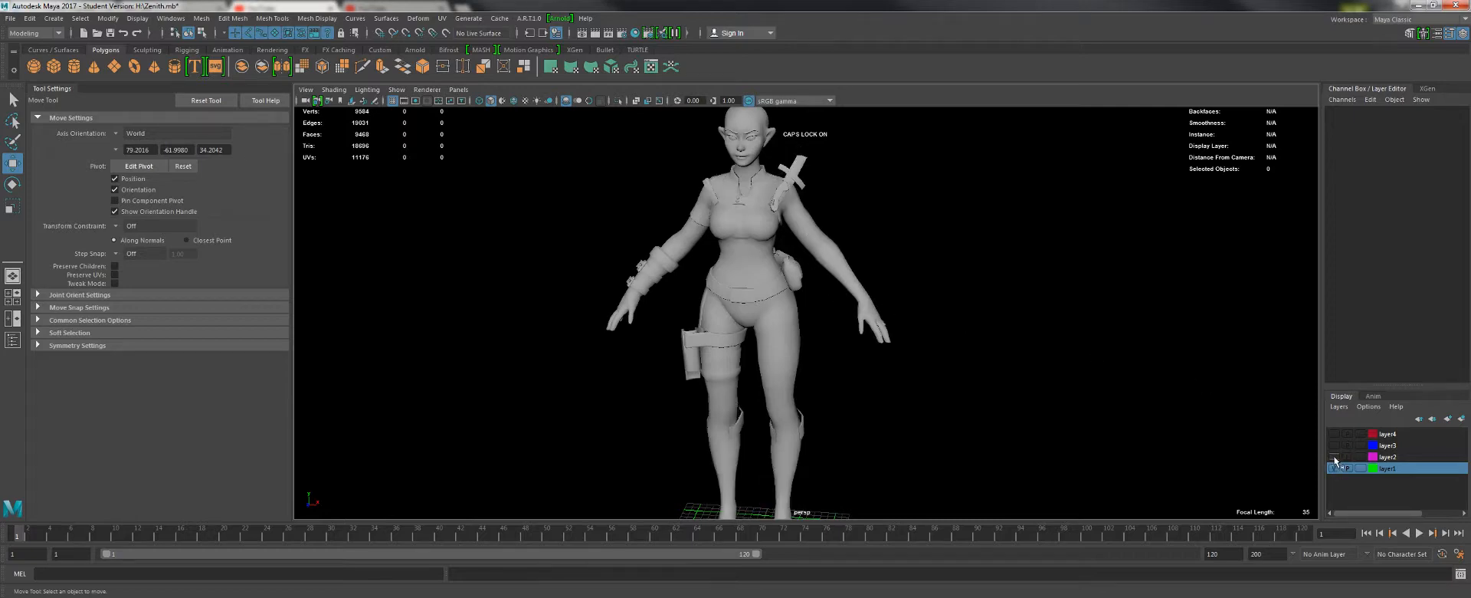
{"action": "left_click_drag", "start_coordinate": [1334, 460], "coordinate": [1334, 434]}
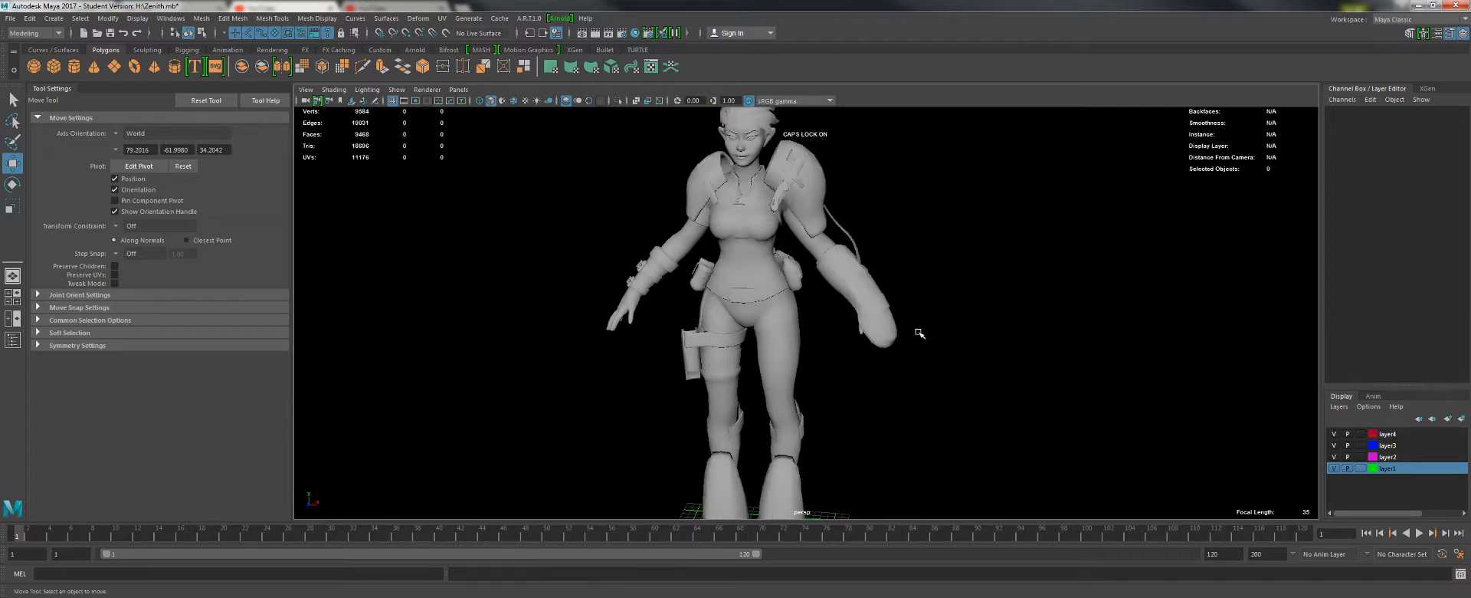
- Examine the fully assembled character from the front, from the whole figure to the torso, forearms and belt gear
{"action": "left_click_drag", "start_coordinate": [967, 369], "coordinate": [864, 305], "text": "alt"}
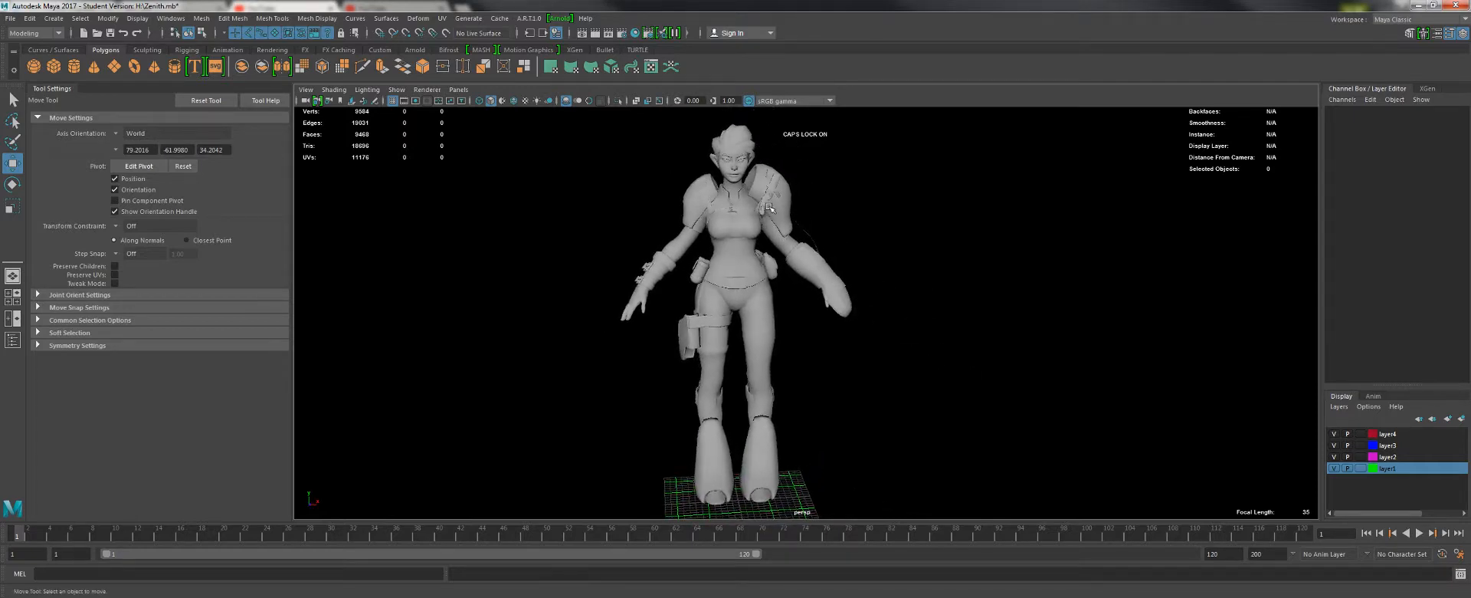
{"action": "middle_click_drag", "start_coordinate": [750, 317], "coordinate": [766, 328], "text": "alt"}
{"action": "right_click_drag", "start_coordinate": [766, 329], "coordinate": [759, 352], "text": "alt"}
{"action": "middle_click_drag", "start_coordinate": [760, 352], "coordinate": [745, 338], "text": "alt"}
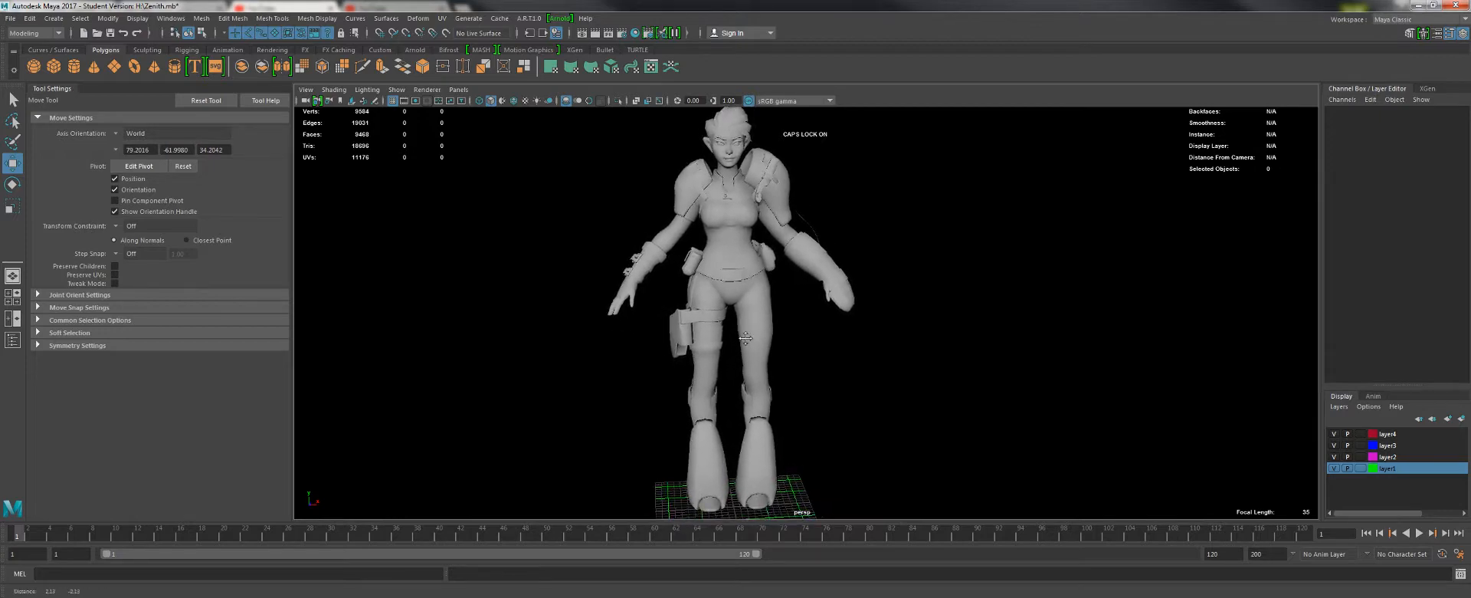
{"action": "right_click_drag", "start_coordinate": [745, 338], "coordinate": [777, 448], "text": "alt"}
{"action": "middle_click_drag", "start_coordinate": [687, 364], "coordinate": [751, 418], "text": "alt"}
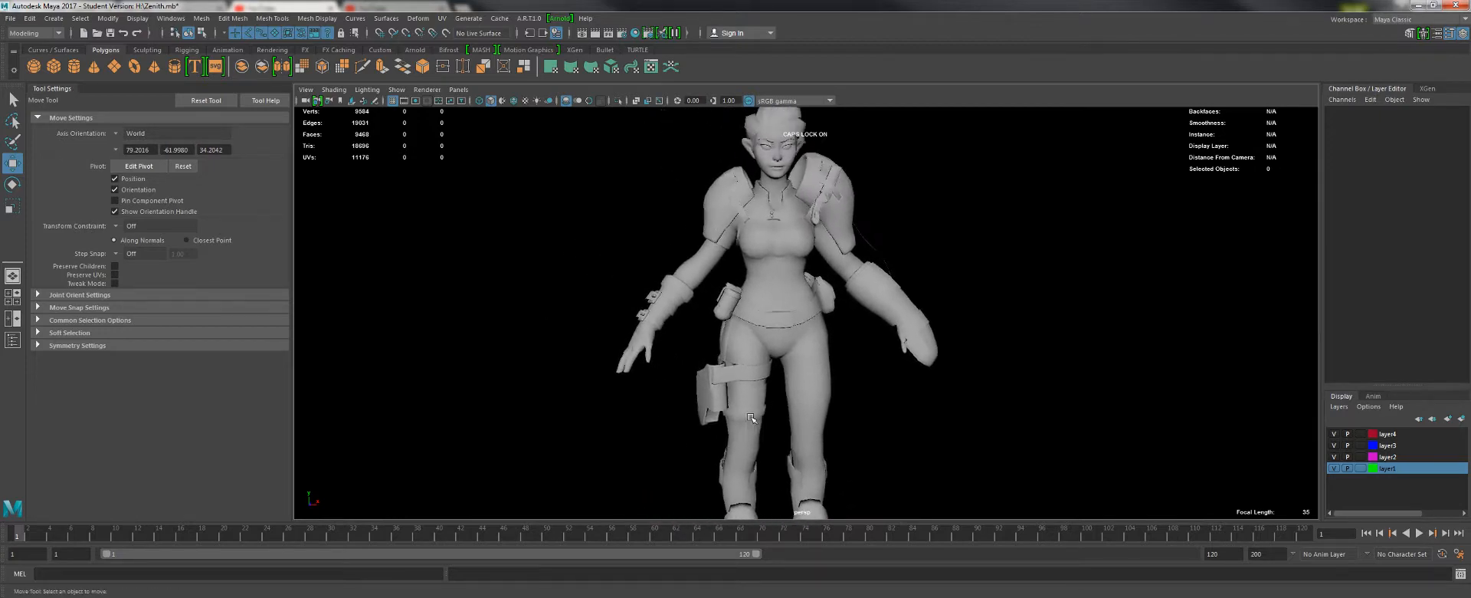
{"action": "right_click_drag", "start_coordinate": [732, 394], "coordinate": [845, 480], "text": "alt"}
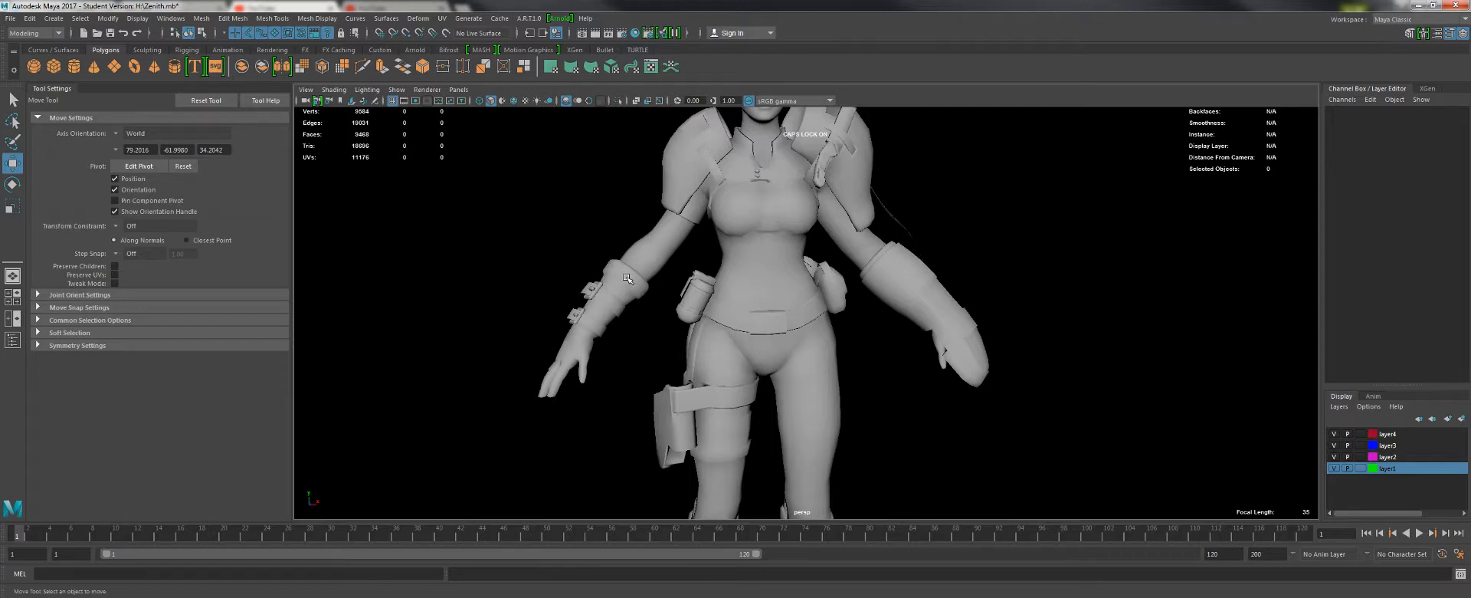
{"action": "scroll", "coordinate": [655, 275], "scroll_direction": "up", "scroll_amount": 5}
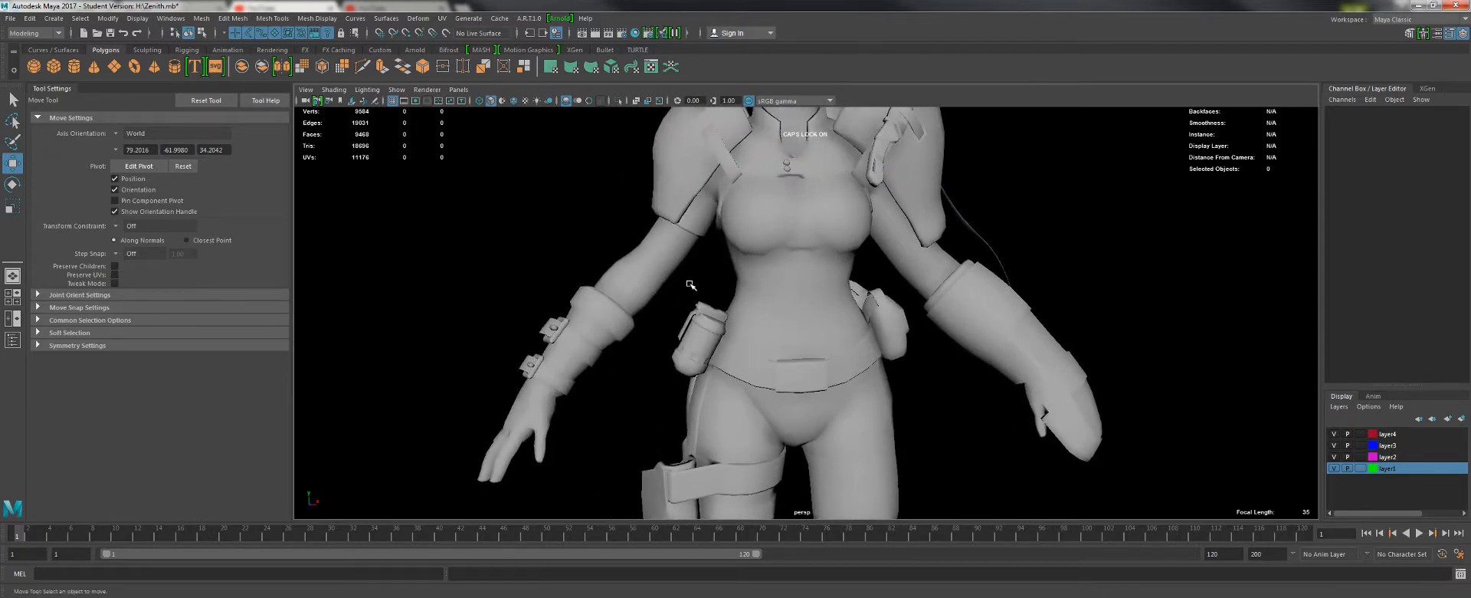
{"action": "scroll", "coordinate": [694, 288], "scroll_direction": "down", "scroll_amount": 5}
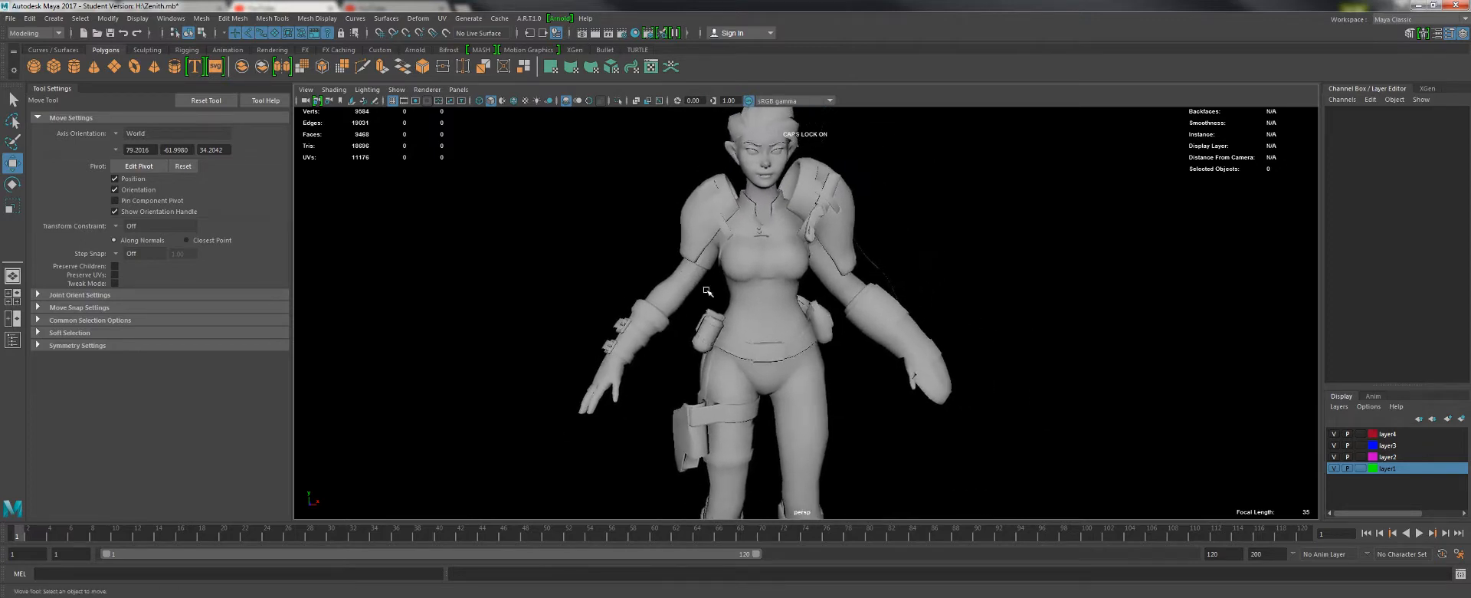
- Select the layer1 body mesh, isolate it by hiding layer2, layer3 and layer4, and display it unsmoothed
{"action": "left_click", "coordinate": [748, 317]}
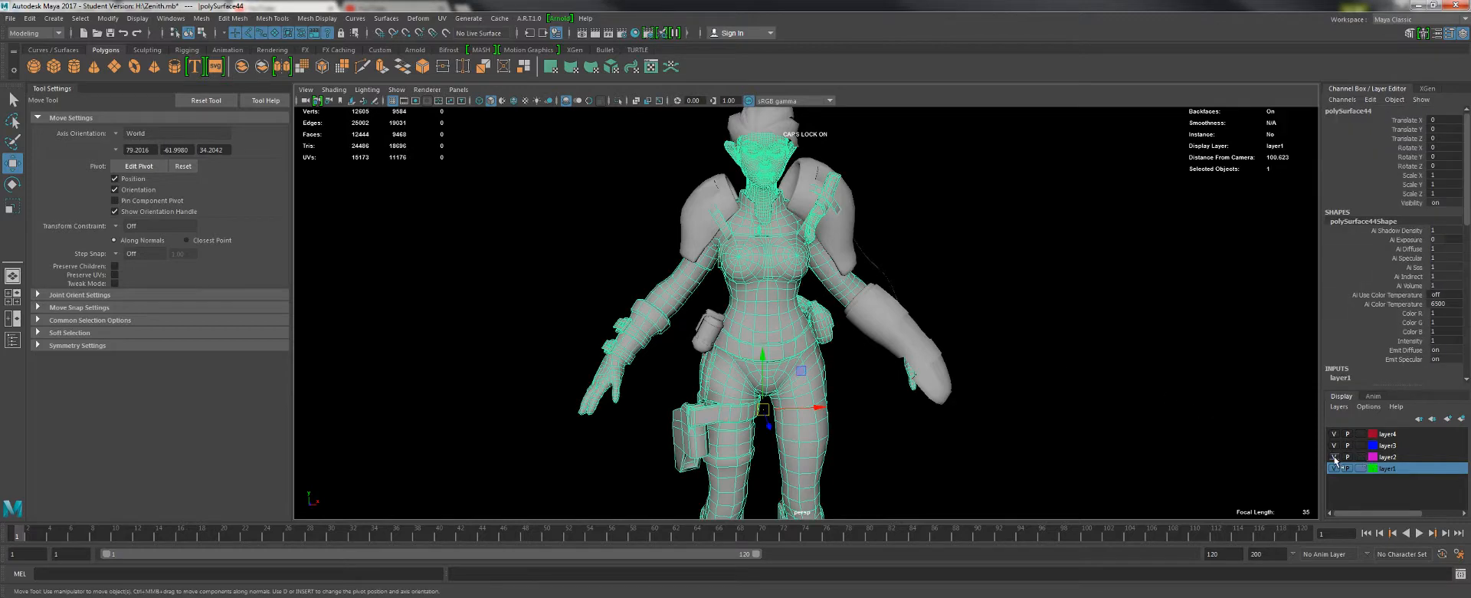
{"action": "left_click", "coordinate": [1334, 457]}
{"action": "left_click", "coordinate": [1334, 445]}
{"action": "left_click", "coordinate": [1334, 434]}
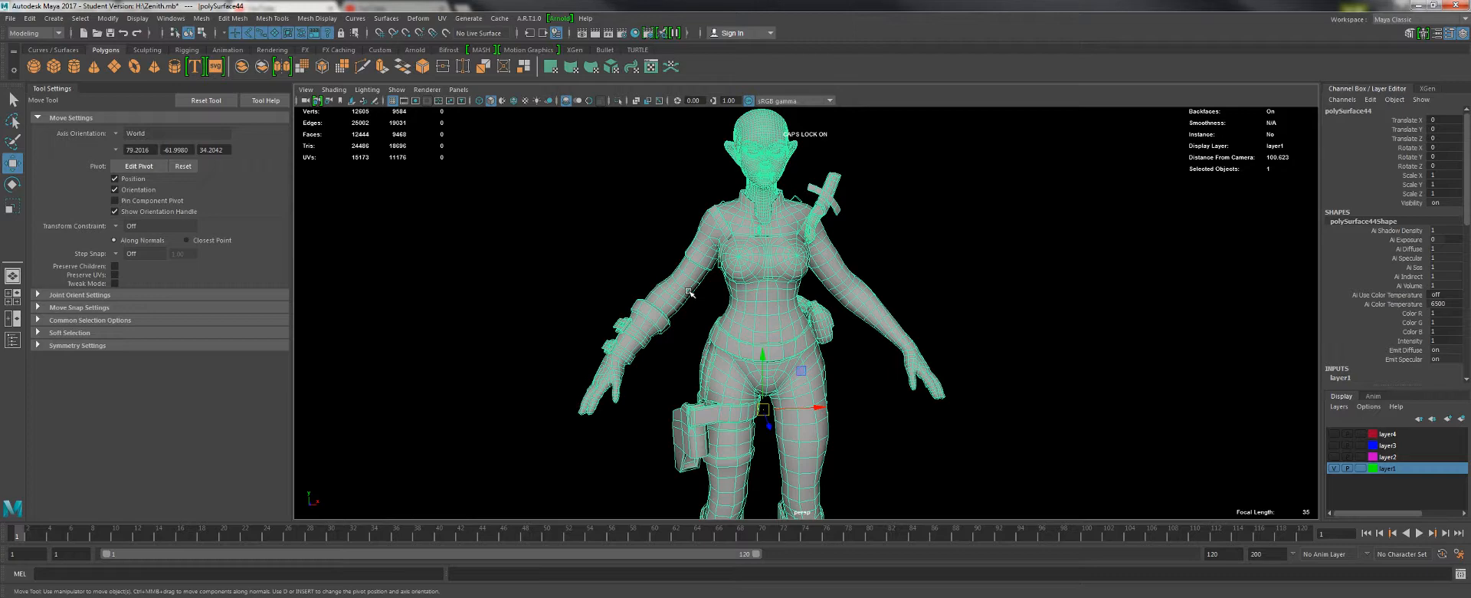
{"action": "key", "text": "1"}
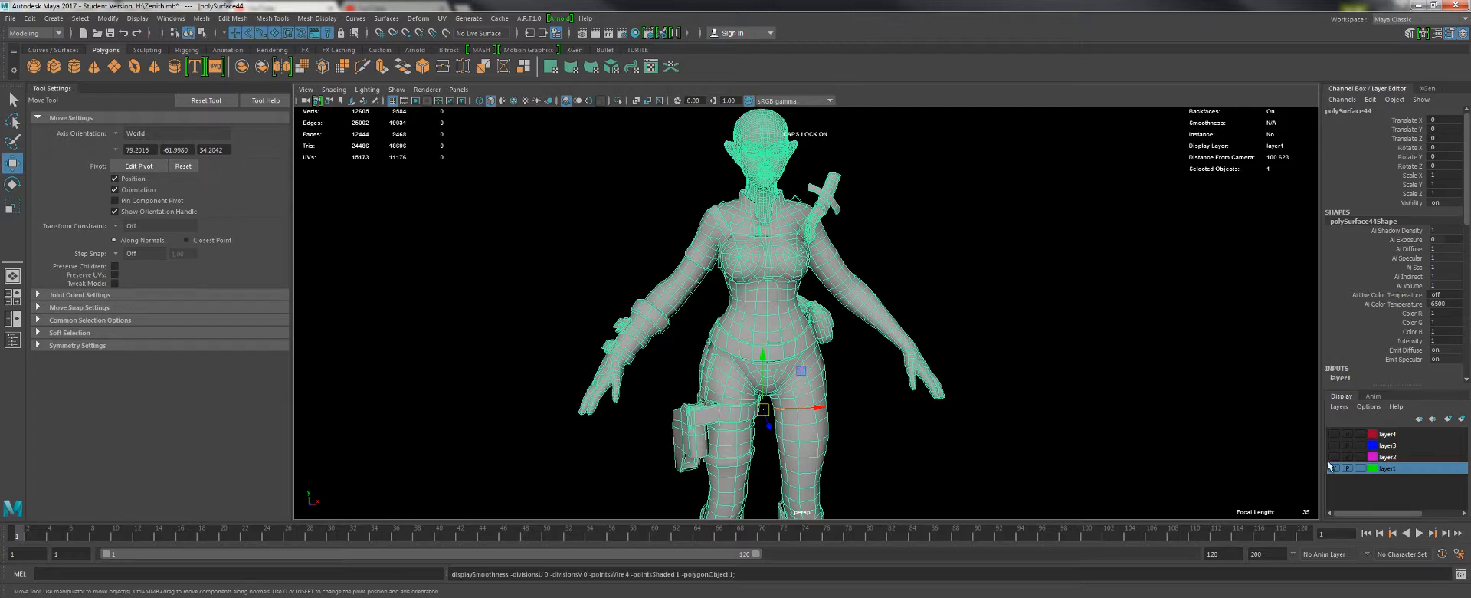
- Hide the layer1 body and look through the other display layers in turn, ending with the layer4 hair alone
{"action": "left_click", "coordinate": [1334, 467]}
{"action": "left_click", "coordinate": [1334, 455]}
{"action": "left_click", "coordinate": [1335, 446]}
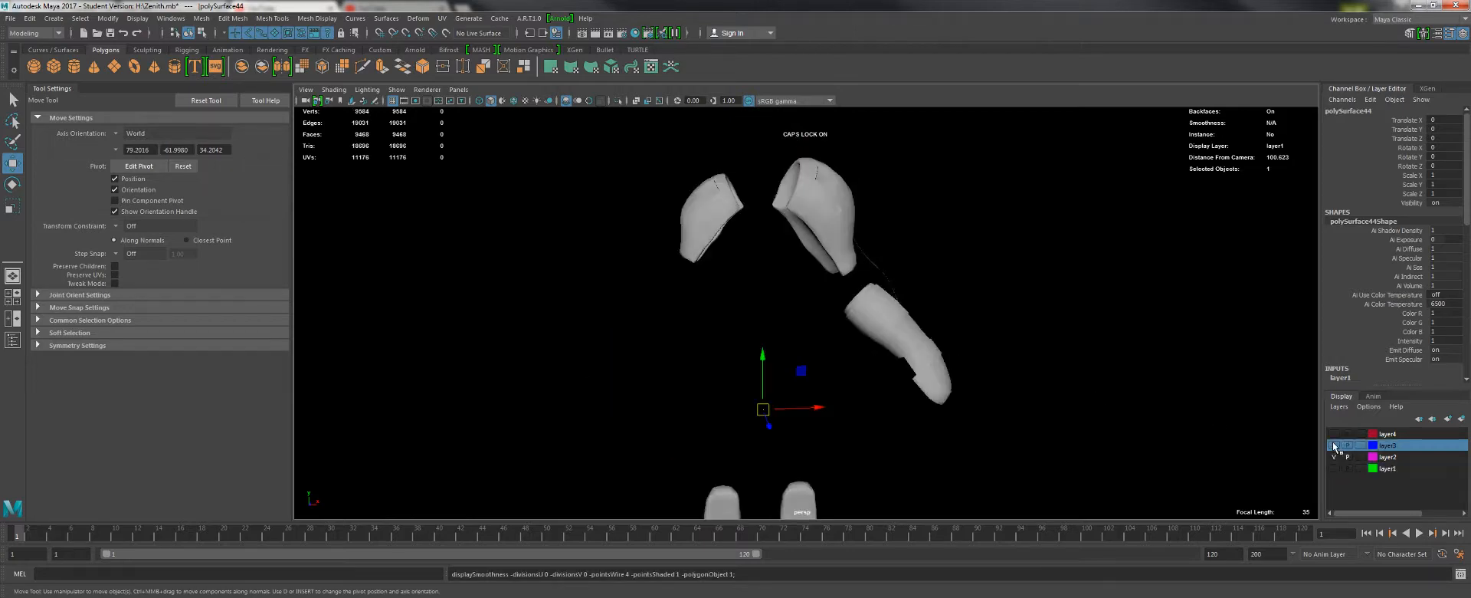
{"action": "left_click", "coordinate": [1335, 445]}
{"action": "left_click", "coordinate": [1336, 457]}
{"action": "left_click", "coordinate": [1335, 444]}
{"action": "left_click", "coordinate": [1334, 434]}
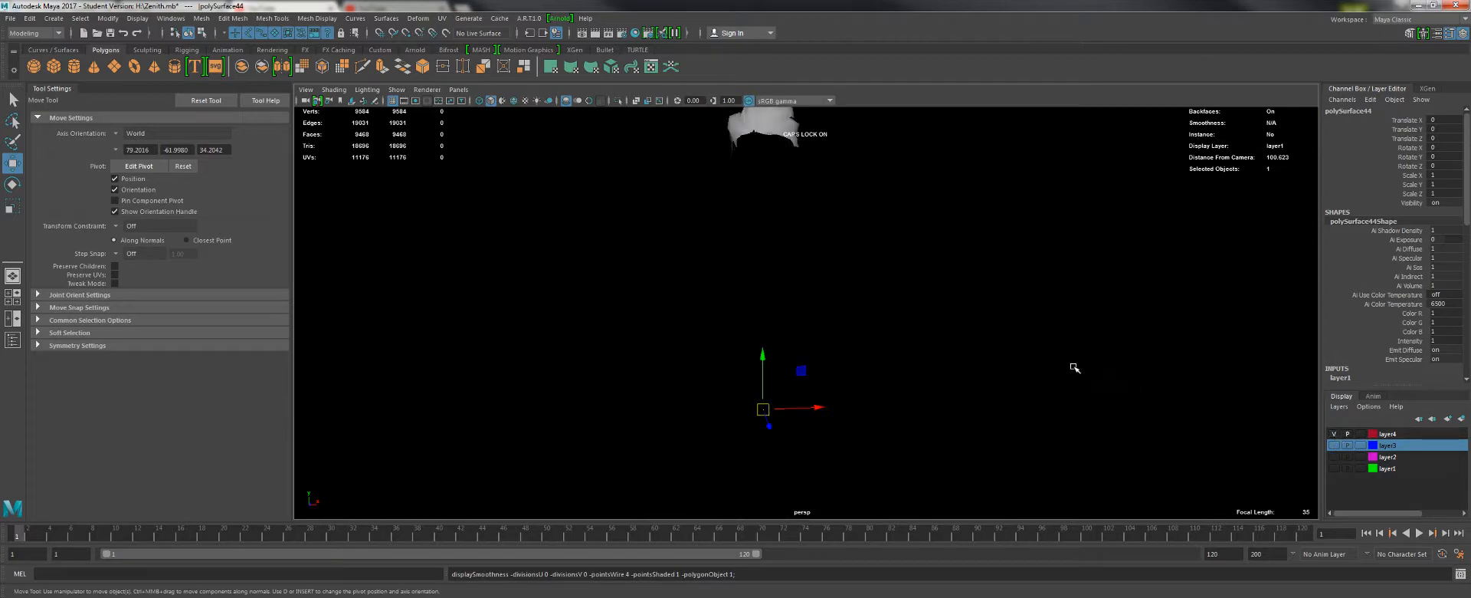
{"action": "scroll", "coordinate": [915, 374], "scroll_direction": "down", "scroll_amount": 2}
{"action": "right_click_drag", "start_coordinate": [915, 373], "coordinate": [923, 384], "text": "alt"}
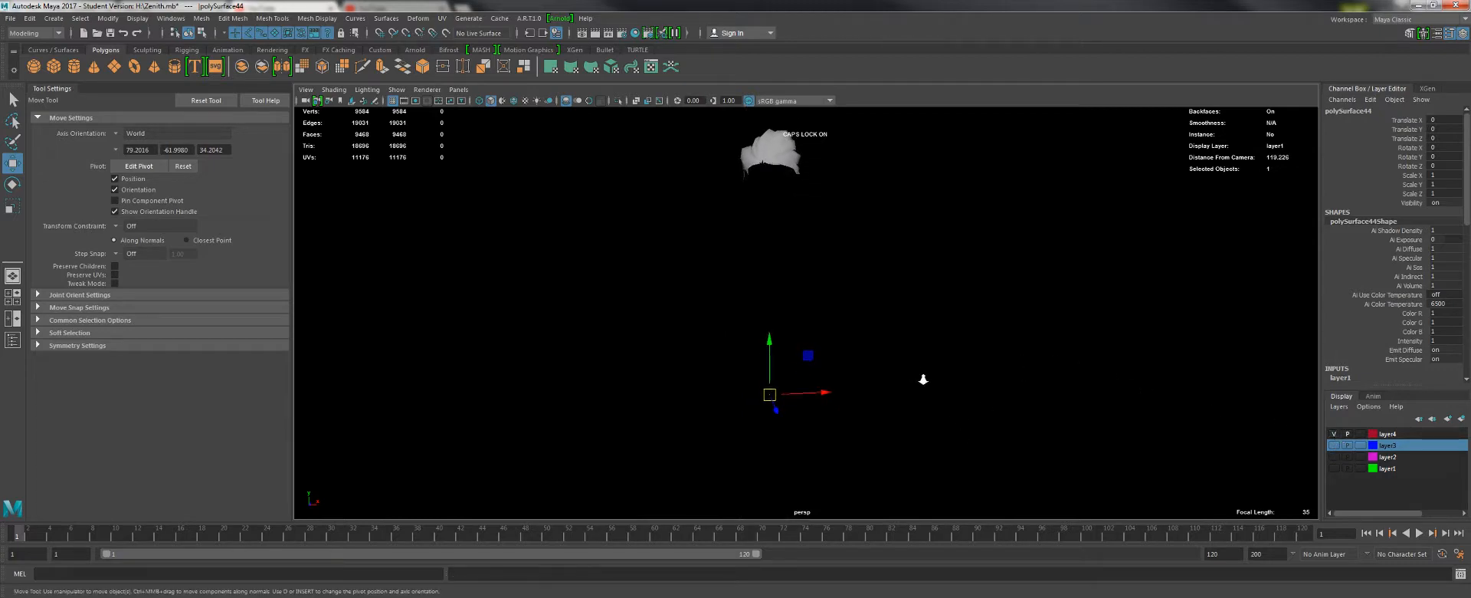
- Show the layer1 body instead of the layer4 hair, clear the selection and view the body at an angle
{"action": "left_click", "coordinate": [1334, 434]}
{"action": "left_click", "coordinate": [1334, 468]}
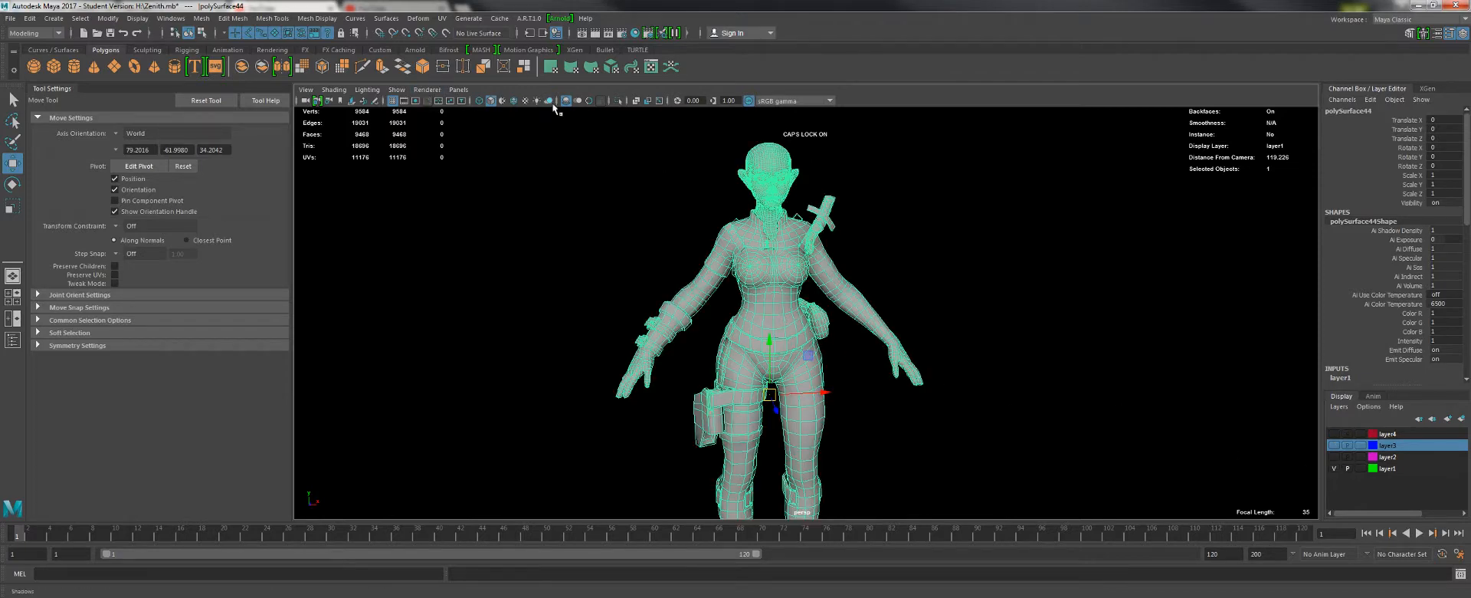
{"action": "left_click", "coordinate": [512, 102]}
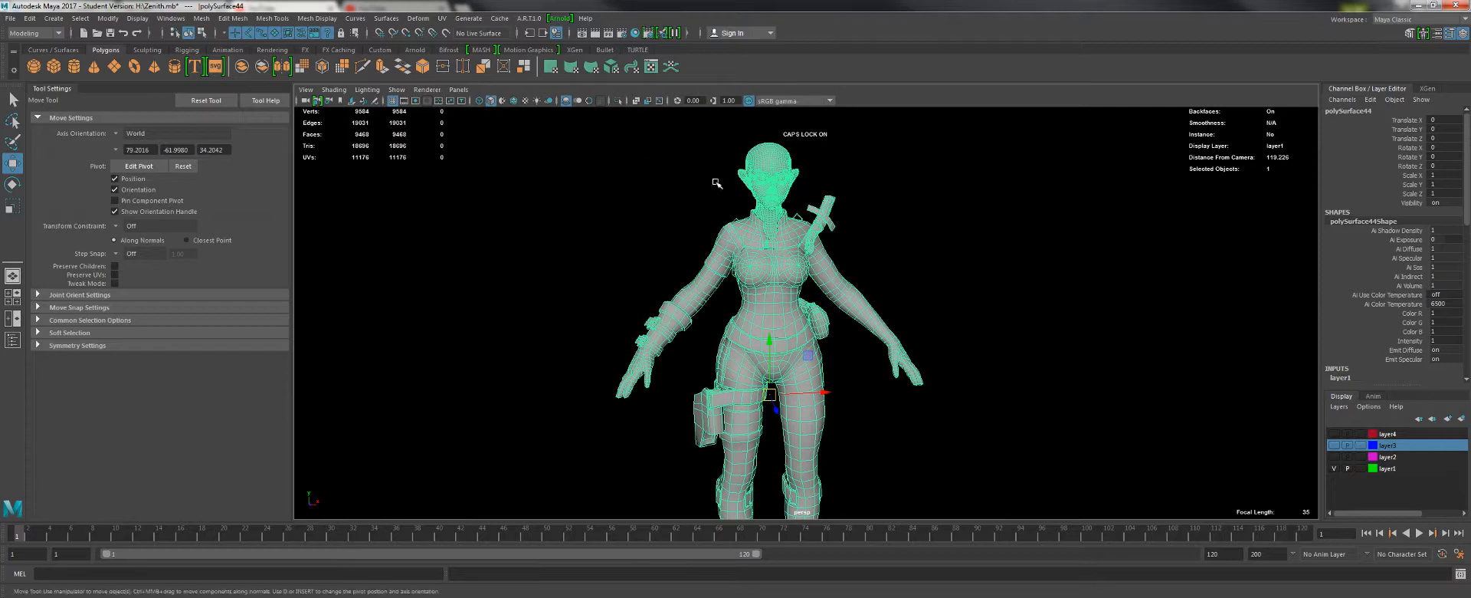
{"action": "left_click", "coordinate": [1055, 411]}
{"action": "left_click_drag", "start_coordinate": [755, 259], "coordinate": [678, 320], "text": "alt"}
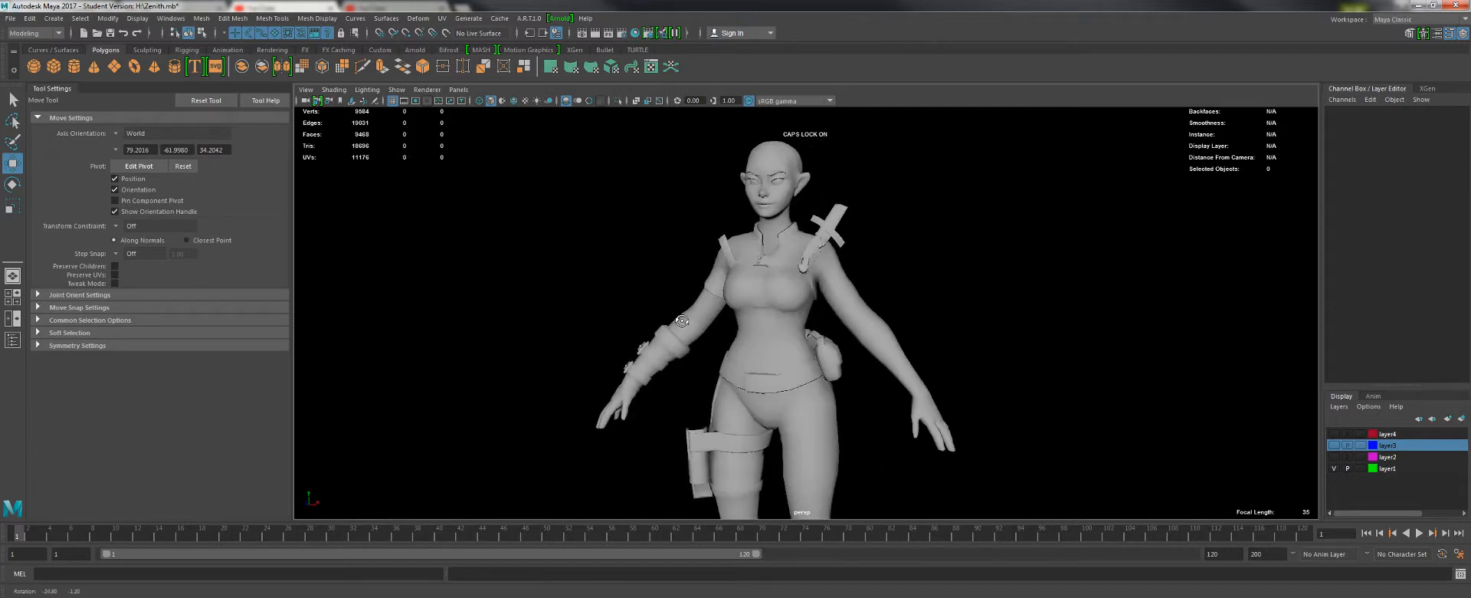
- Separate the combined body mesh on layer1 into its individual pieces and clear the selection
{"action": "left_click", "coordinate": [773, 207]}
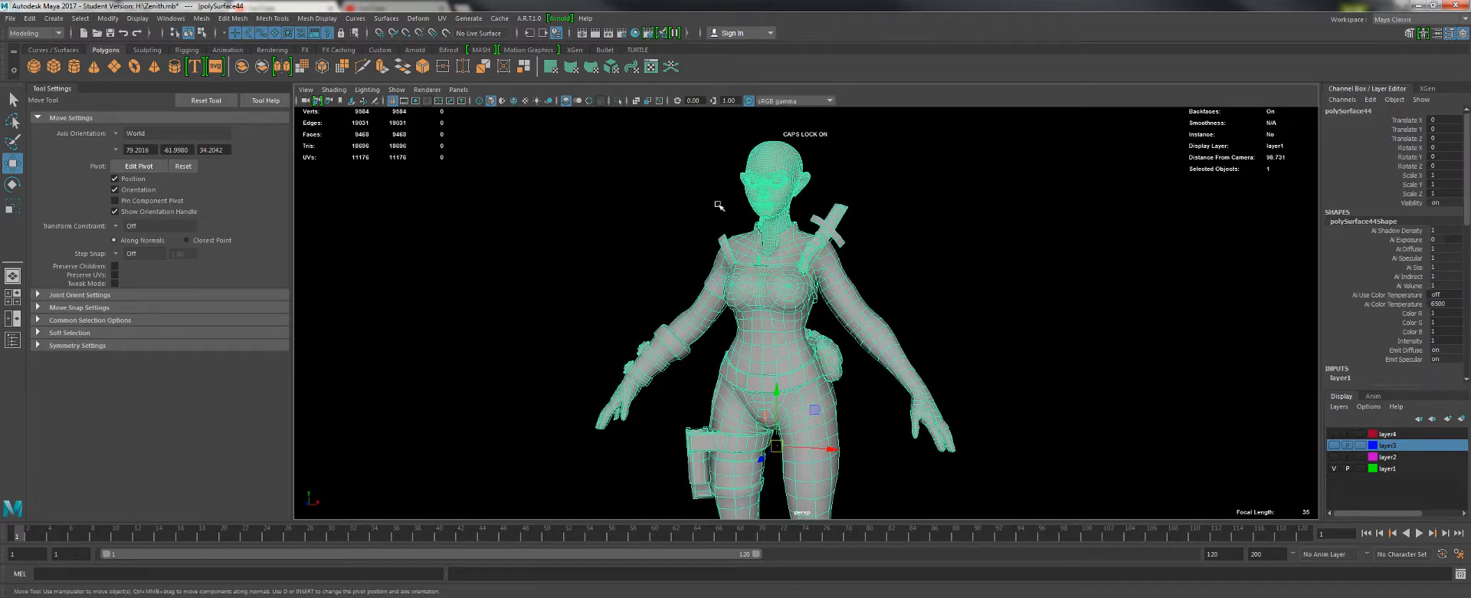
{"action": "scroll", "coordinate": [726, 227], "scroll_direction": "up", "scroll_amount": 5}
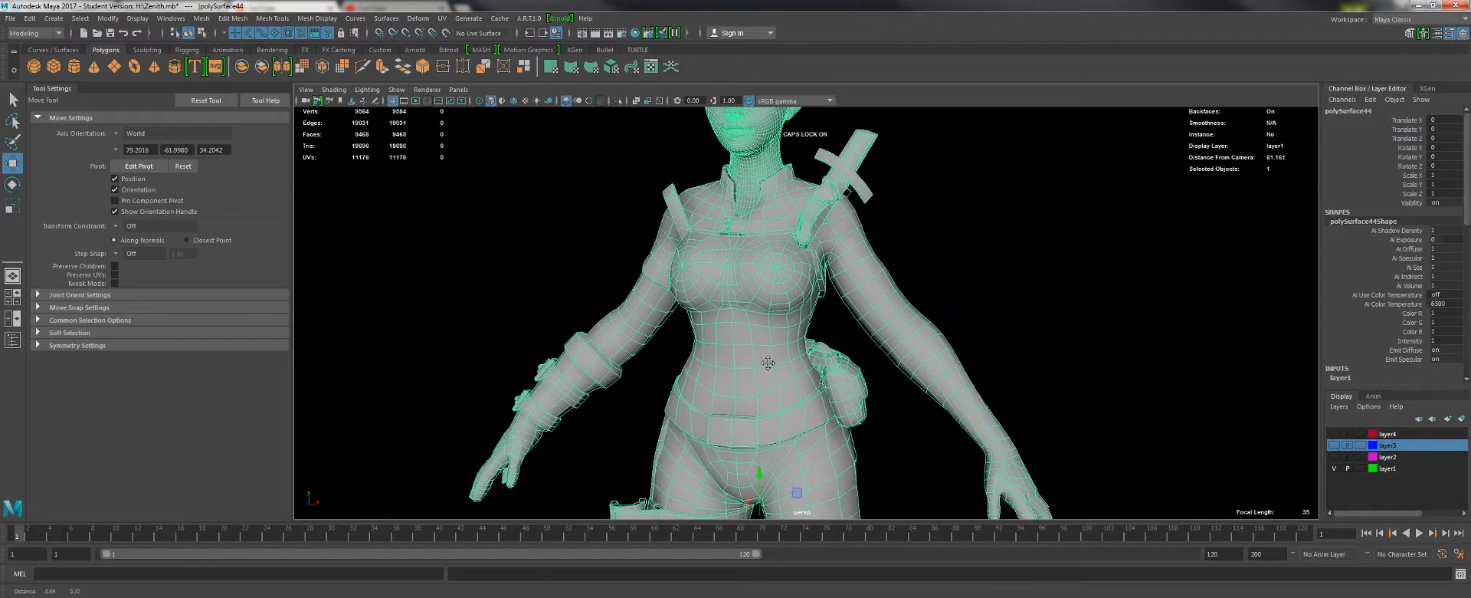
{"action": "middle_click_drag", "start_coordinate": [759, 253], "coordinate": [789, 295], "text": "alt"}
{"action": "scroll", "coordinate": [798, 303], "scroll_direction": "up", "scroll_amount": 3}
{"action": "scroll", "coordinate": [799, 303], "scroll_direction": "down", "scroll_amount": 2}
{"action": "key", "text": "q"}
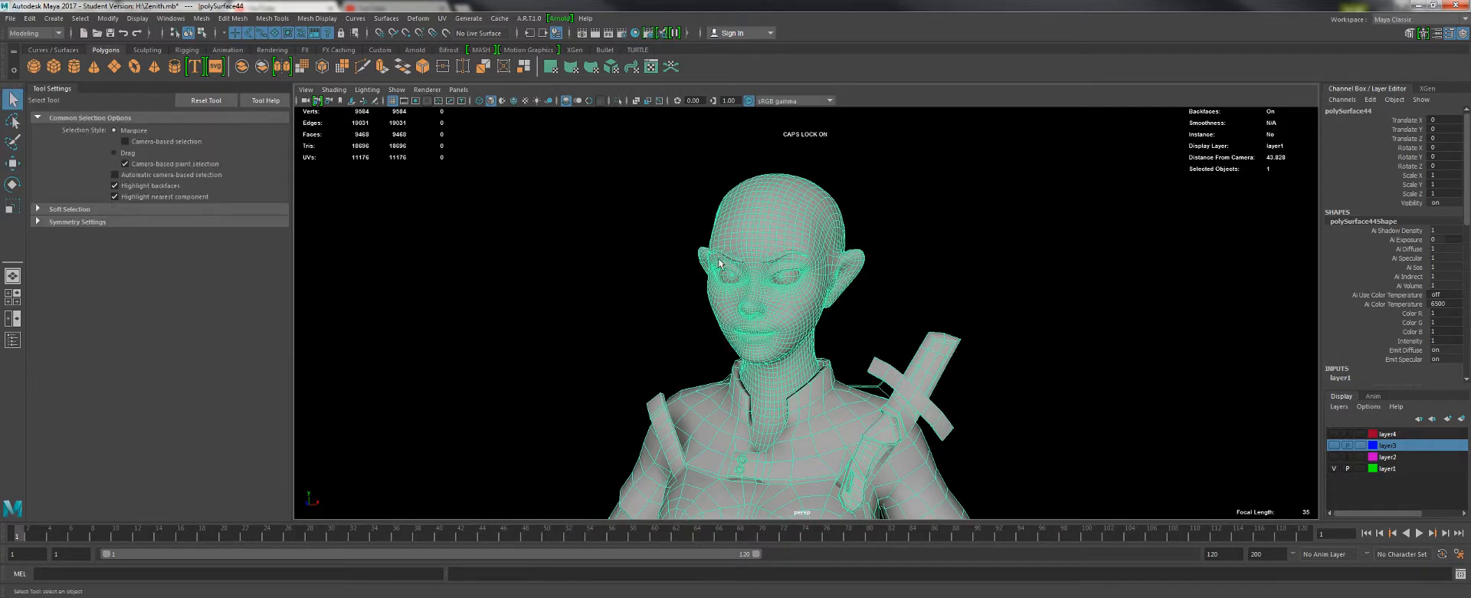
{"action": "left_click_drag", "start_coordinate": [606, 253], "coordinate": [635, 261], "text": "alt"}
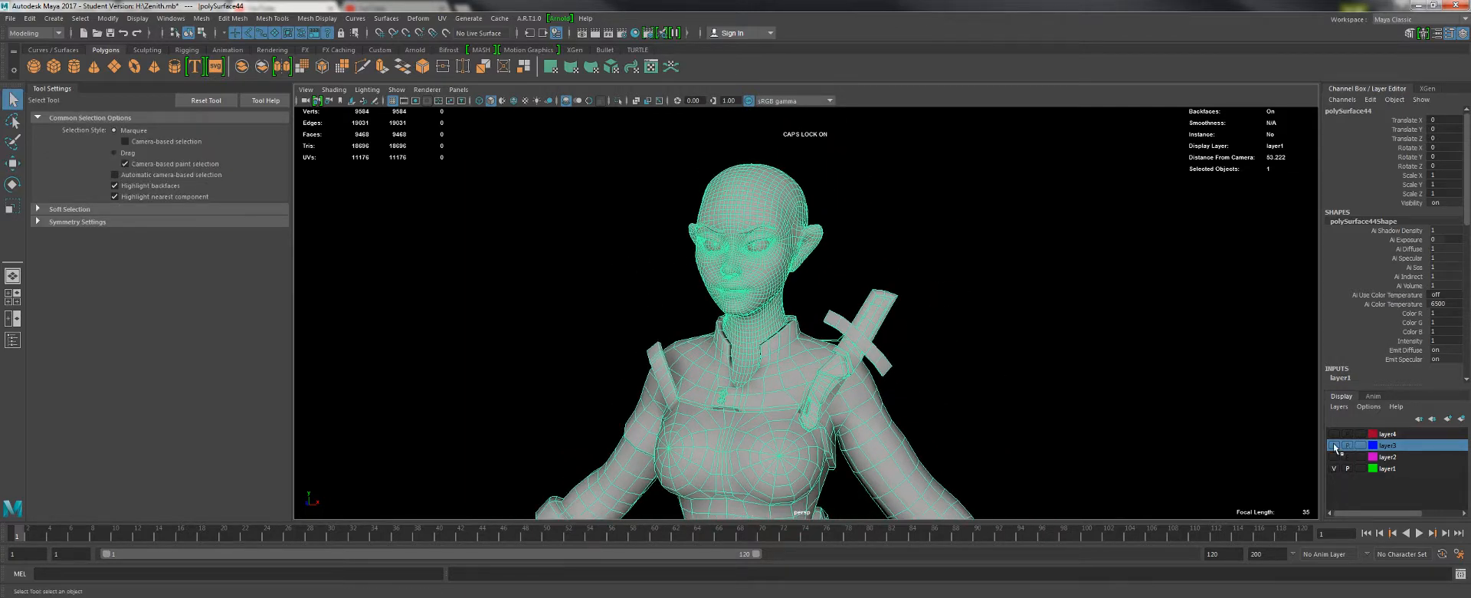
{"action": "right_click_drag", "start_coordinate": [950, 368], "coordinate": [735, 312], "text": "alt"}
{"action": "middle_click_drag", "start_coordinate": [850, 484], "coordinate": [834, 335], "text": "alt"}
{"action": "right_click_drag", "start_coordinate": [935, 346], "coordinate": [832, 313], "text": "alt"}
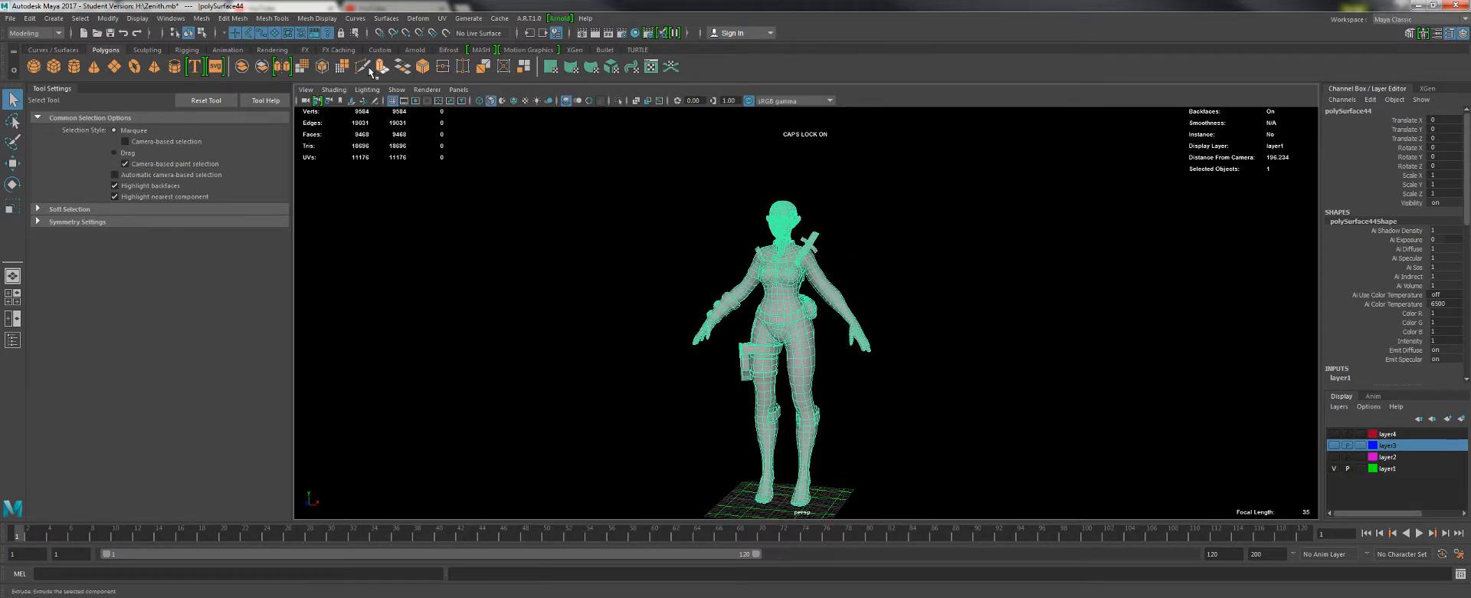
{"action": "left_click", "coordinate": [261, 67]}
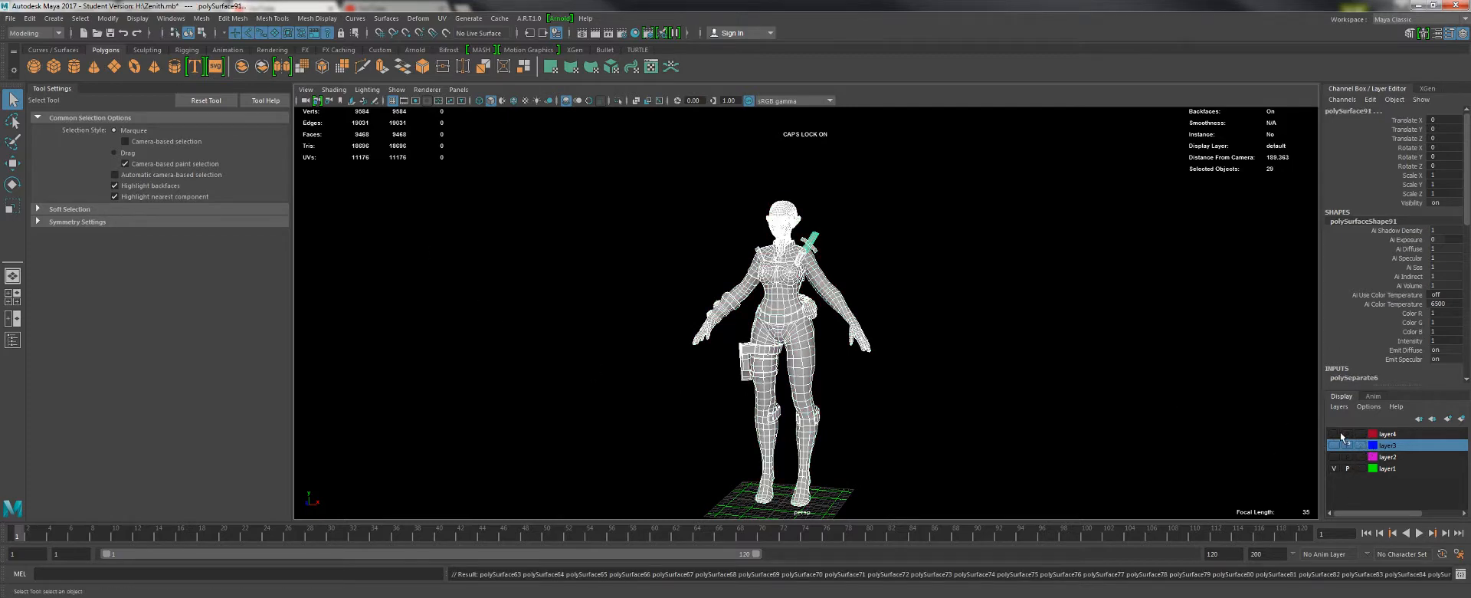
{"action": "left_click", "coordinate": [911, 276]}
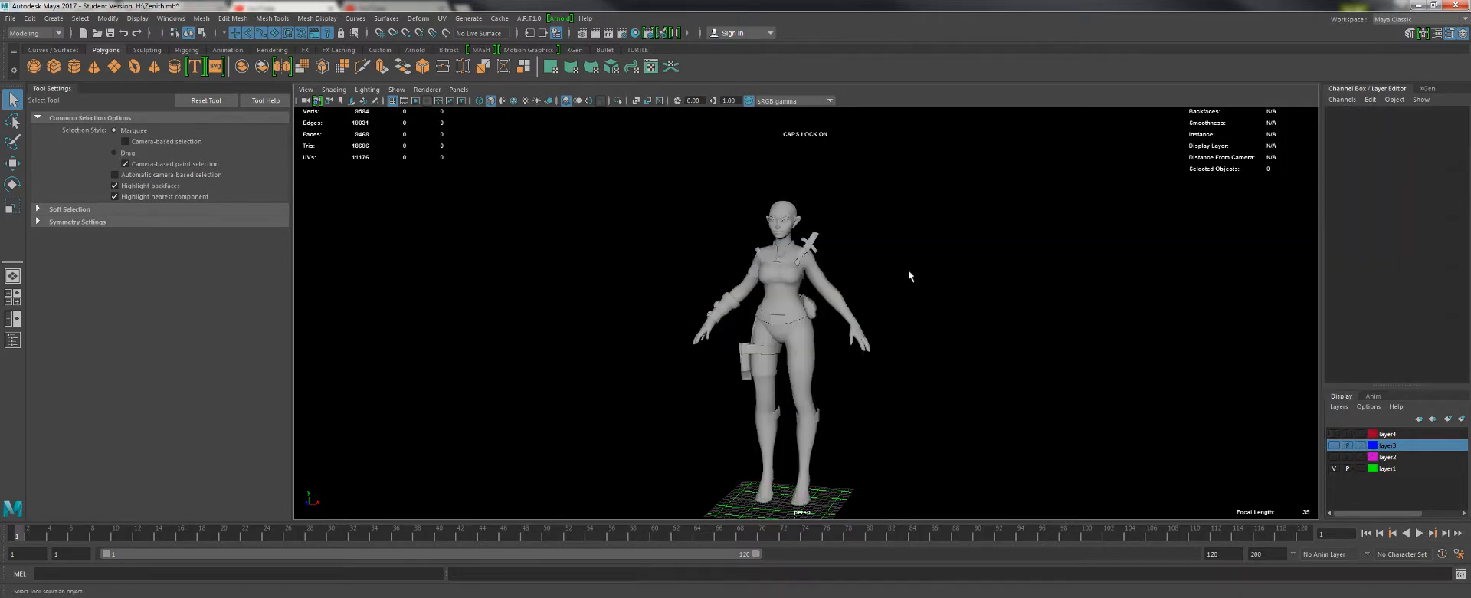
- Select the separated head mesh and assign a new Lambert material to it
{"action": "left_click", "coordinate": [794, 216]}
{"action": "right_click_drag", "start_coordinate": [766, 259], "coordinate": [804, 361], "text": "alt"}
{"action": "middle_click_drag", "start_coordinate": [798, 203], "coordinate": [828, 361], "text": "alt"}
{"action": "right_click_drag", "start_coordinate": [732, 265], "coordinate": [784, 318], "text": "alt"}
{"action": "middle_click_drag", "start_coordinate": [783, 319], "coordinate": [790, 353], "text": "alt"}
{"action": "right_click", "coordinate": [776, 271]}
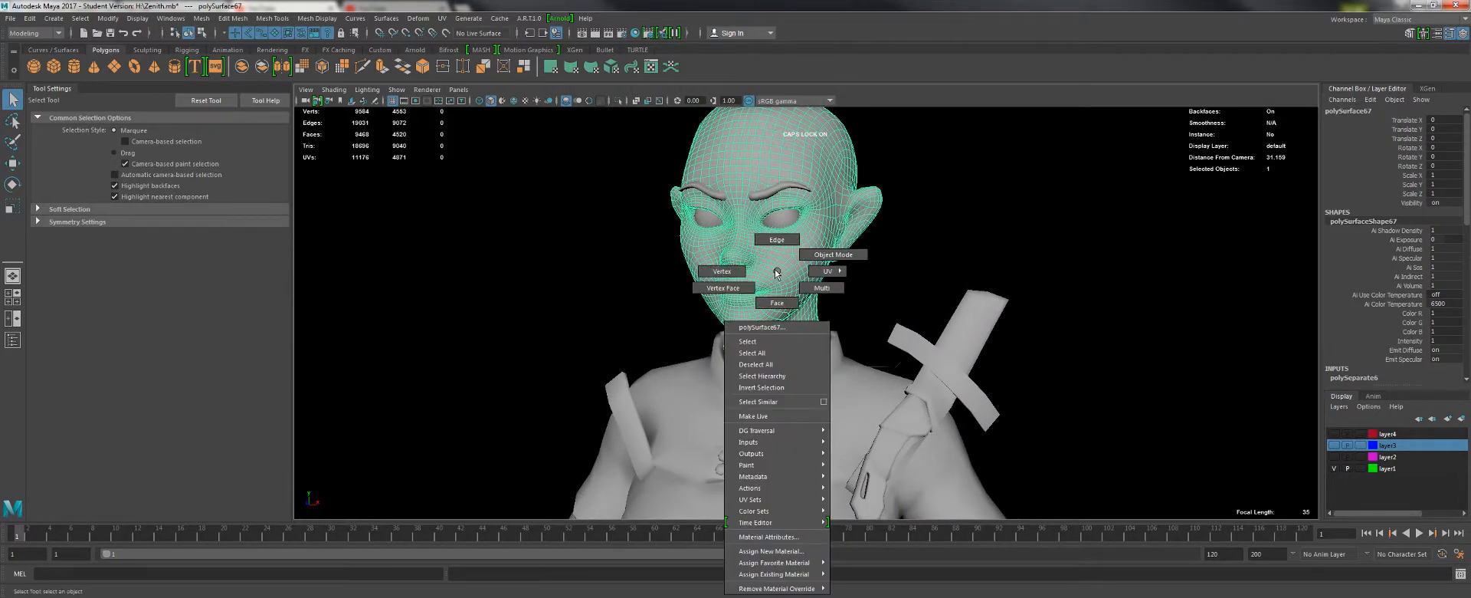
{"action": "mouse_move", "coordinate": [763, 564]}
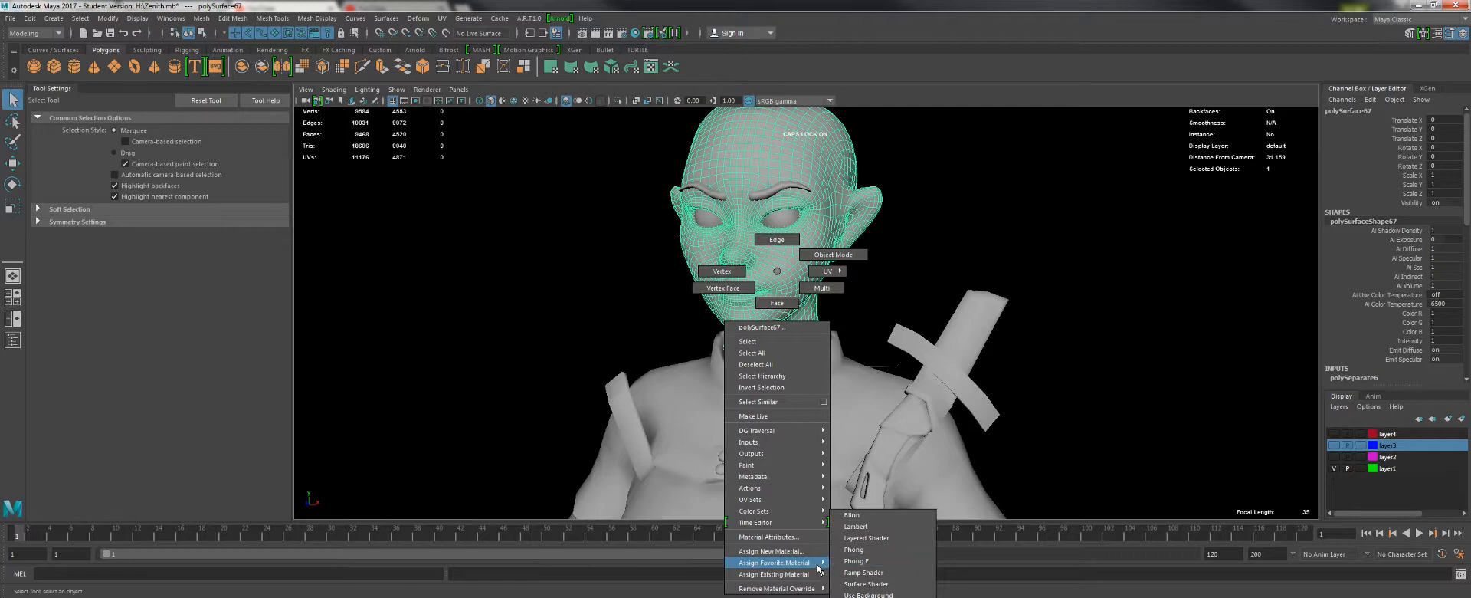
{"action": "left_click", "coordinate": [858, 526]}
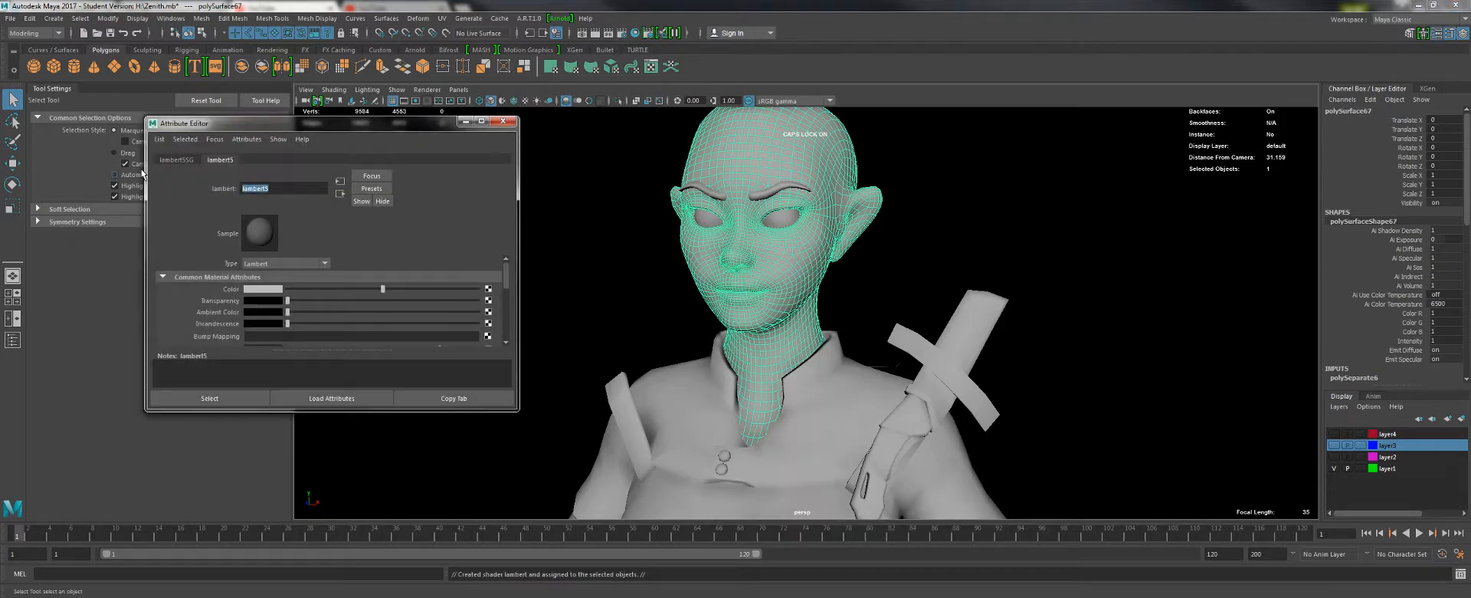
- Name the head's material Mat_01, set its colour to pure red, close its attributes and clear the selection
{"action": "type", "text": "mA"}
{"action": "key", "text": "Return"}
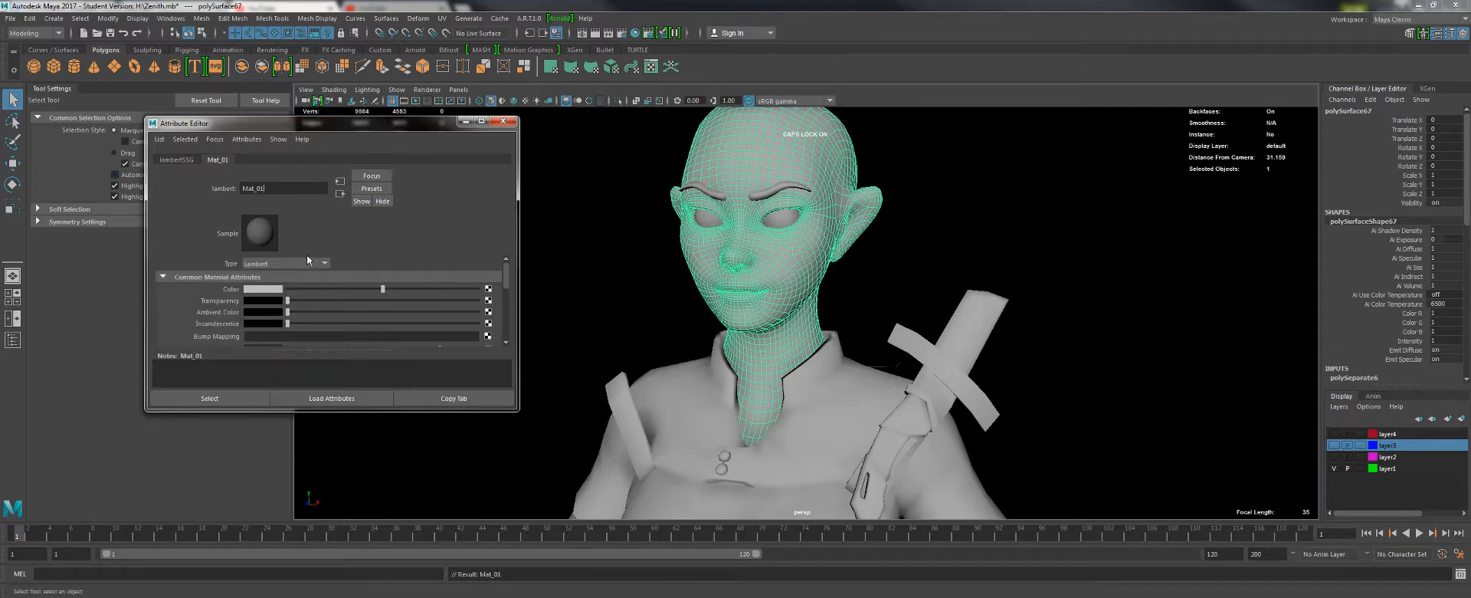
{"action": "left_click", "coordinate": [253, 289]}
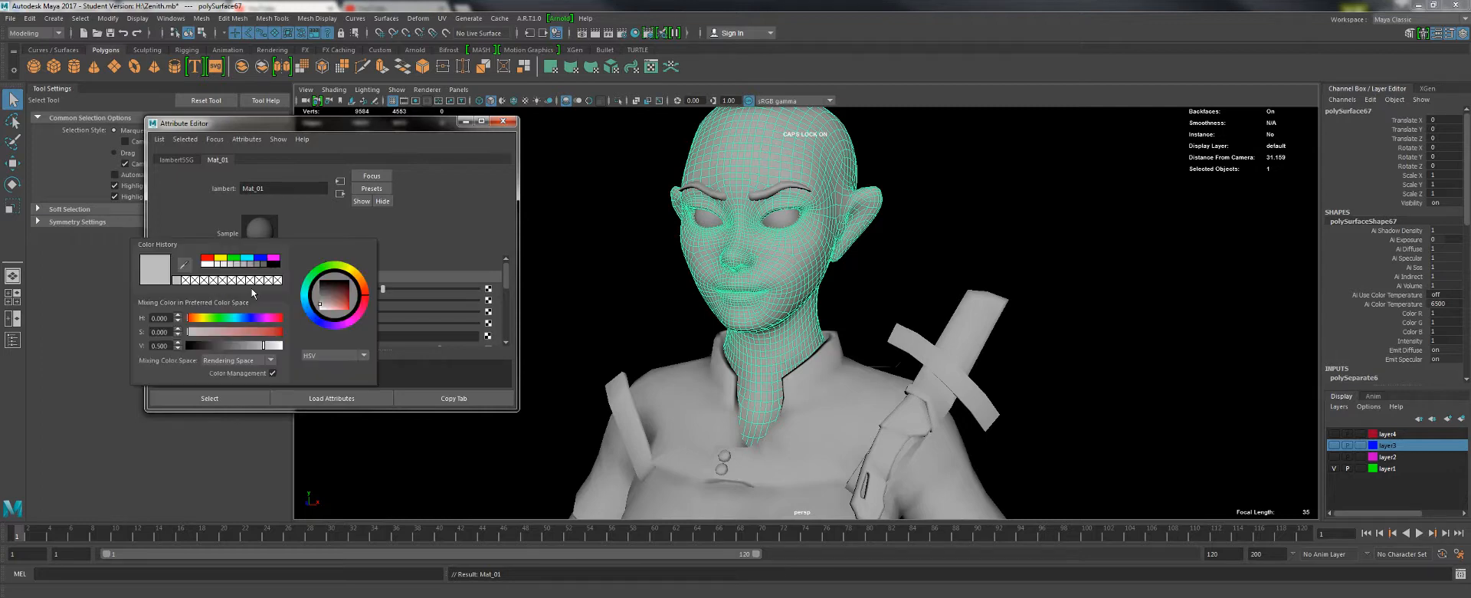
{"action": "left_click", "coordinate": [207, 259]}
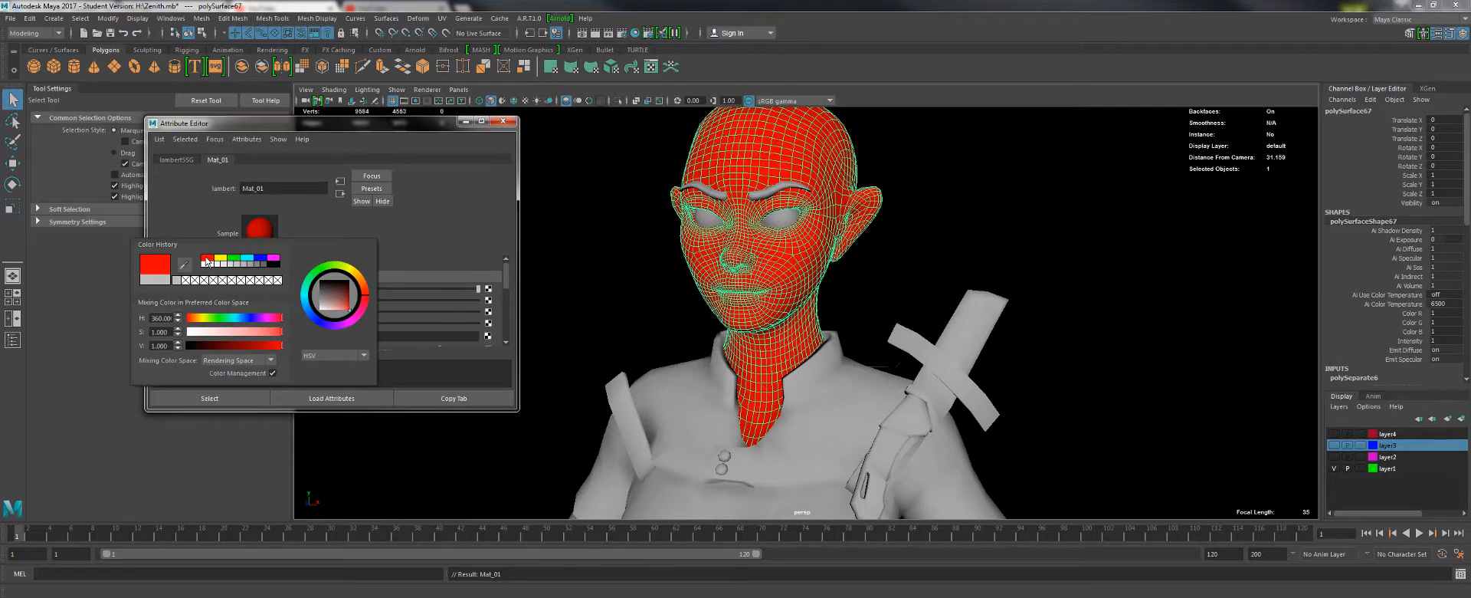
{"action": "left_click", "coordinate": [502, 120]}
{"action": "left_click", "coordinate": [504, 309]}
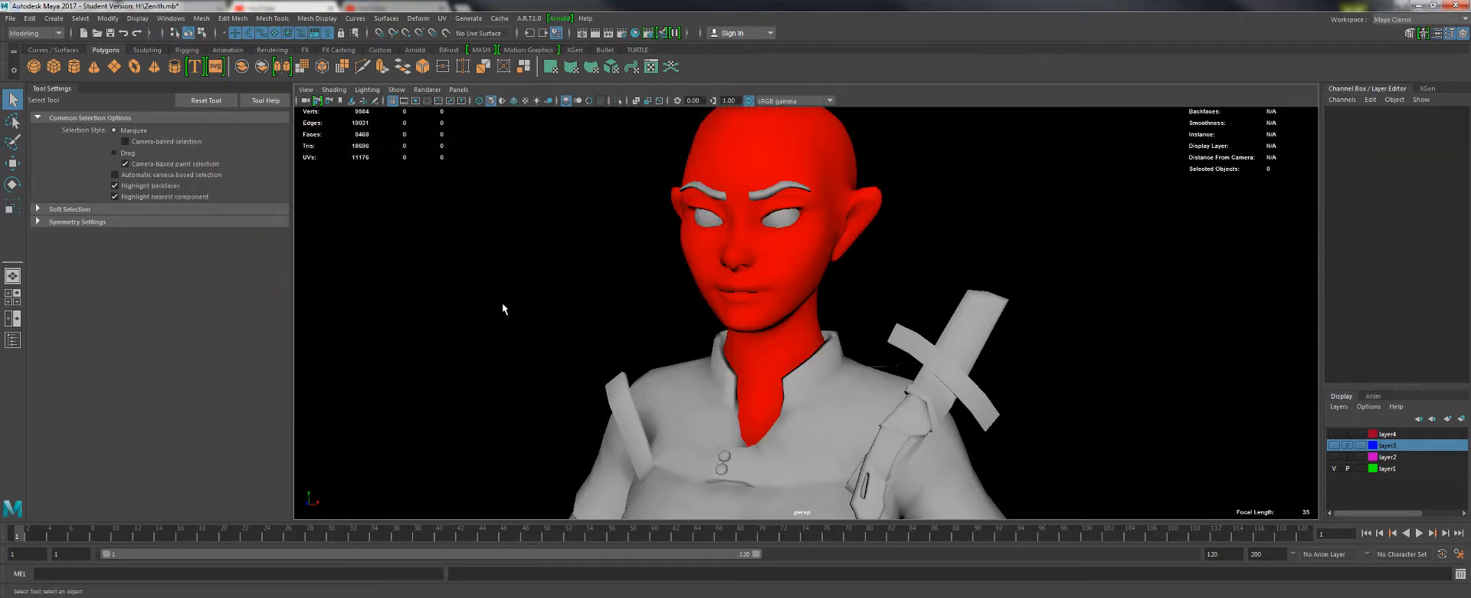
- Examine the red head against the uncoloured body, continuing over the torso, arms and belt gear
{"action": "mouse_move", "coordinate": [504, 309]}
{"action": "left_mouse_down", "text": "alt"}
{"action": "mouse_move", "coordinate": [578, 309]}
{"action": "mouse_move", "coordinate": [436, 305]}
{"action": "mouse_move", "coordinate": [489, 315]}
{"action": "left_mouse_up", "text": "alt"}
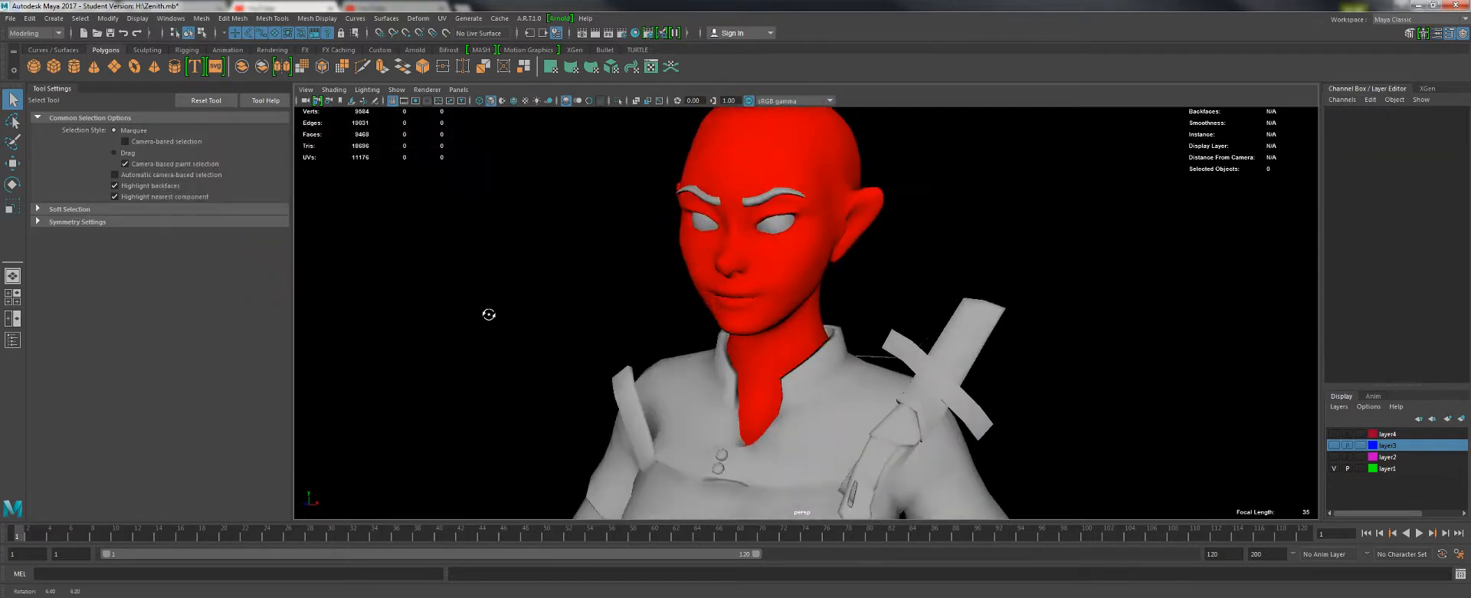
{"action": "middle_click_drag", "start_coordinate": [492, 307], "coordinate": [504, 108], "text": "alt"}
{"action": "left_click_drag", "start_coordinate": [464, 298], "coordinate": [513, 301], "text": "alt"}
{"action": "right_click_drag", "start_coordinate": [630, 305], "coordinate": [580, 345], "text": "alt"}
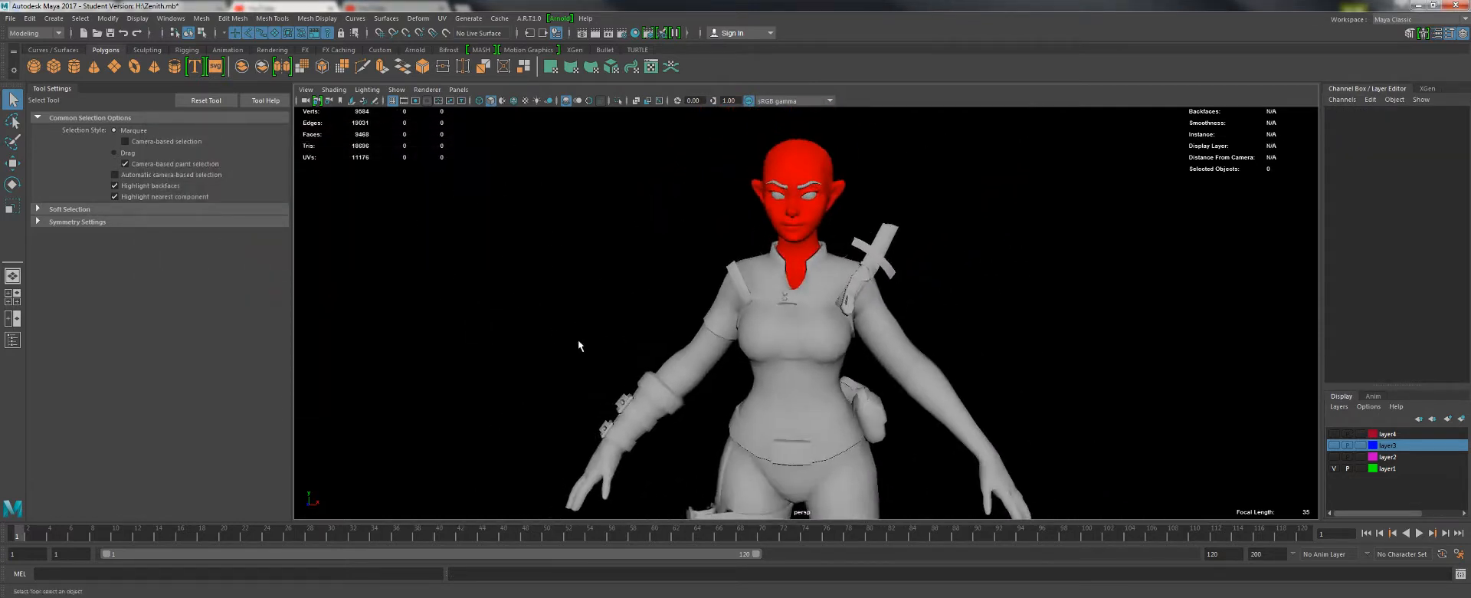
{"action": "middle_click_drag", "start_coordinate": [579, 346], "coordinate": [537, 240], "text": "alt"}
{"action": "left_click_drag", "start_coordinate": [580, 361], "coordinate": [629, 360], "text": "alt"}
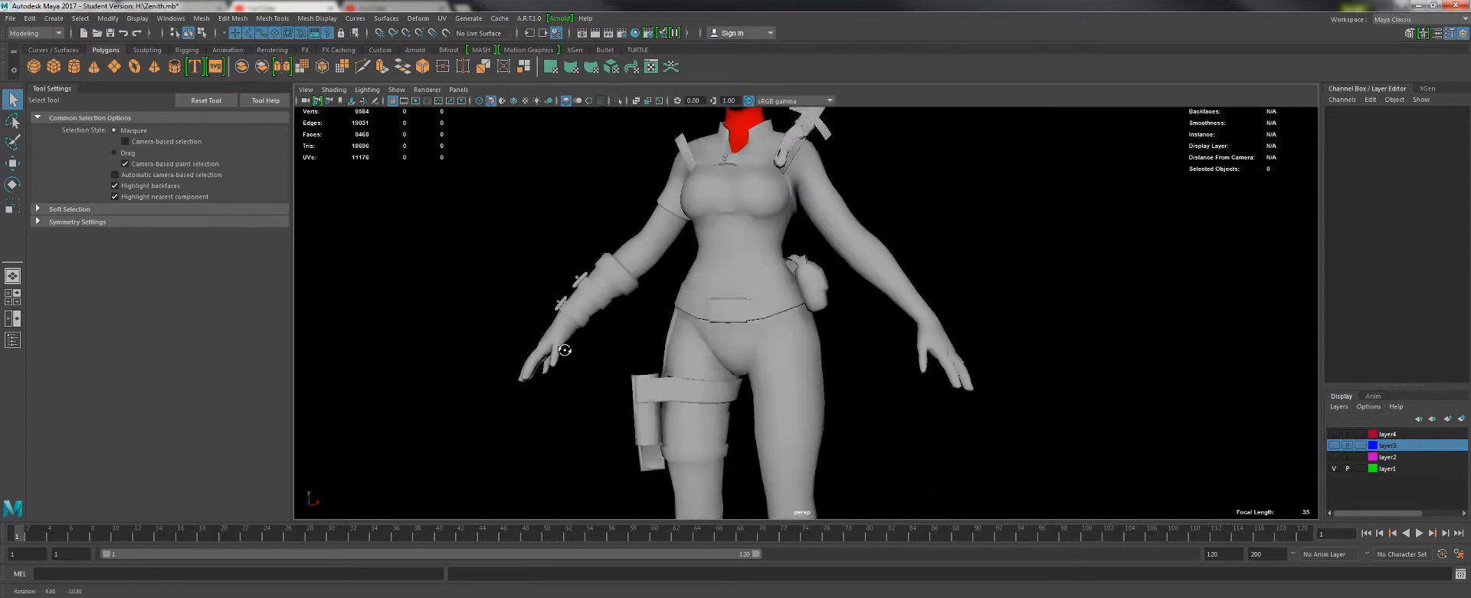
- Assign Mat_01 to all bare-skin faces of the character's right arm between the sleeve and the forearm guard, and clear the selection
{"action": "middle_click_drag", "start_coordinate": [654, 313], "coordinate": [723, 415], "text": "alt"}
{"action": "right_click_drag", "start_coordinate": [657, 315], "coordinate": [699, 397], "text": "alt"}
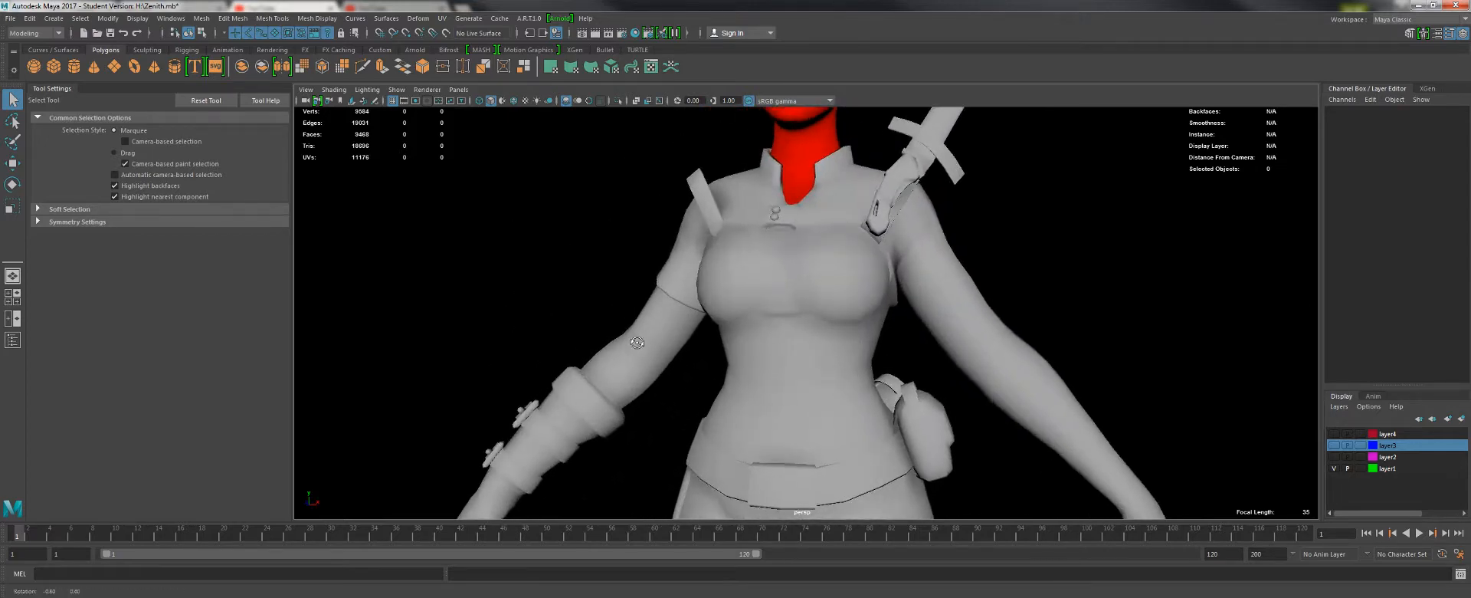
{"action": "left_click_drag", "start_coordinate": [694, 348], "coordinate": [667, 342], "text": "alt"}
{"action": "middle_click_drag", "start_coordinate": [666, 342], "coordinate": [701, 326], "text": "alt"}
{"action": "right_click_drag", "start_coordinate": [667, 368], "coordinate": [701, 443], "text": "alt"}
{"action": "left_click", "coordinate": [586, 297]}
{"action": "right_click_drag", "start_coordinate": [576, 271], "coordinate": [576, 303]}
{"action": "left_click", "coordinate": [602, 269]}
{"action": "double_click", "coordinate": [587, 255], "text": "shift"}
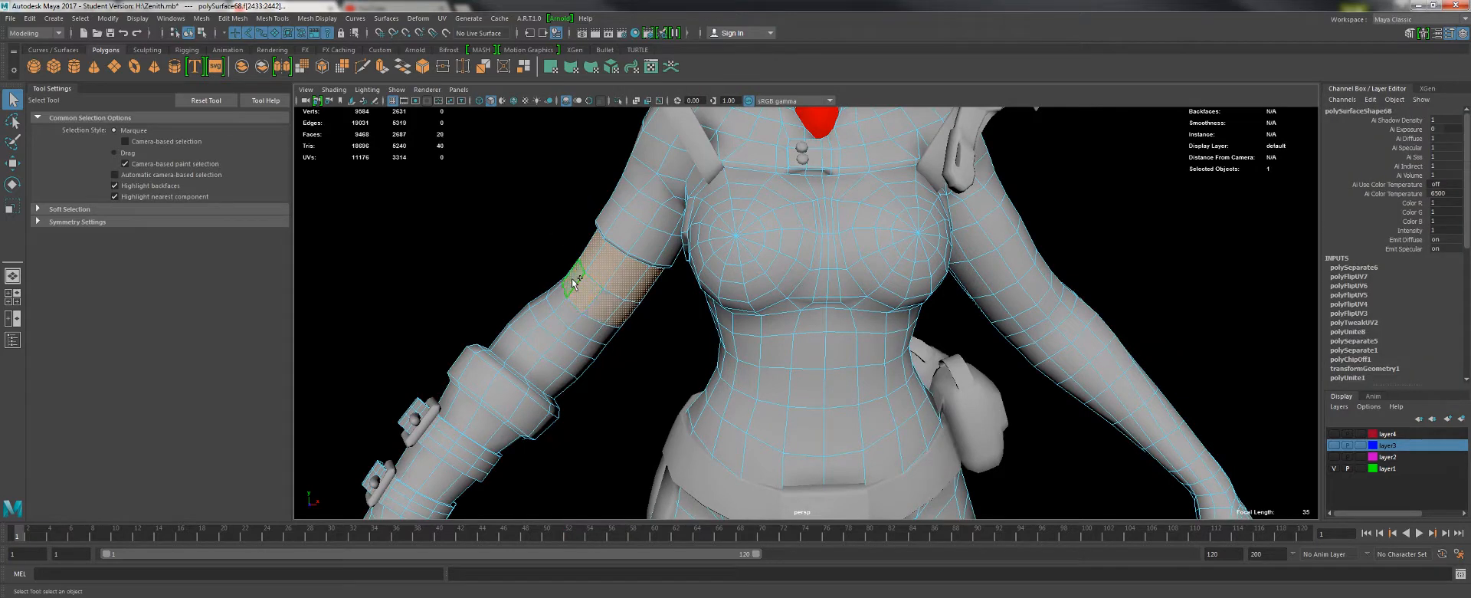
{"action": "left_click", "coordinate": [547, 314], "text": "shift"}
{"action": "double_click", "coordinate": [554, 324], "text": "shift"}
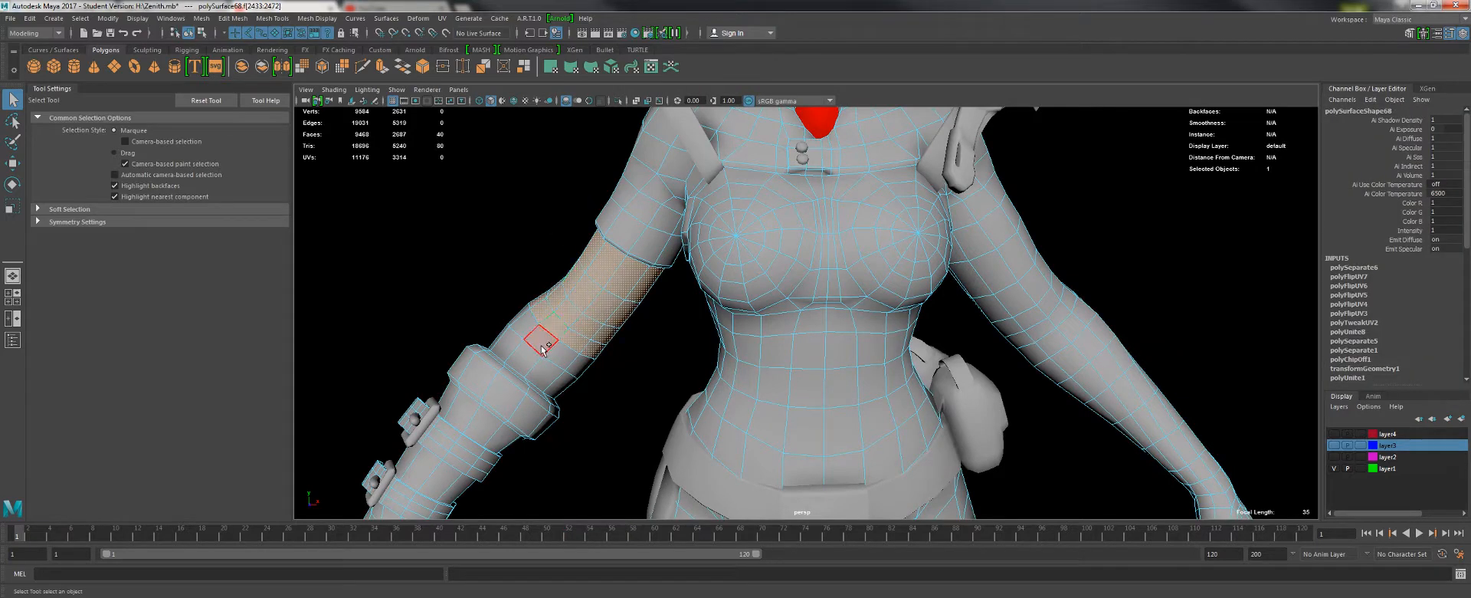
{"action": "left_click", "coordinate": [541, 341], "text": "shift"}
{"action": "double_click", "coordinate": [526, 327], "text": "shift"}
{"action": "left_click", "coordinate": [508, 346], "text": "shift"}
{"action": "double_click", "coordinate": [522, 358], "text": "shift"}
{"action": "right_click_drag", "start_coordinate": [579, 294], "coordinate": [653, 585]}
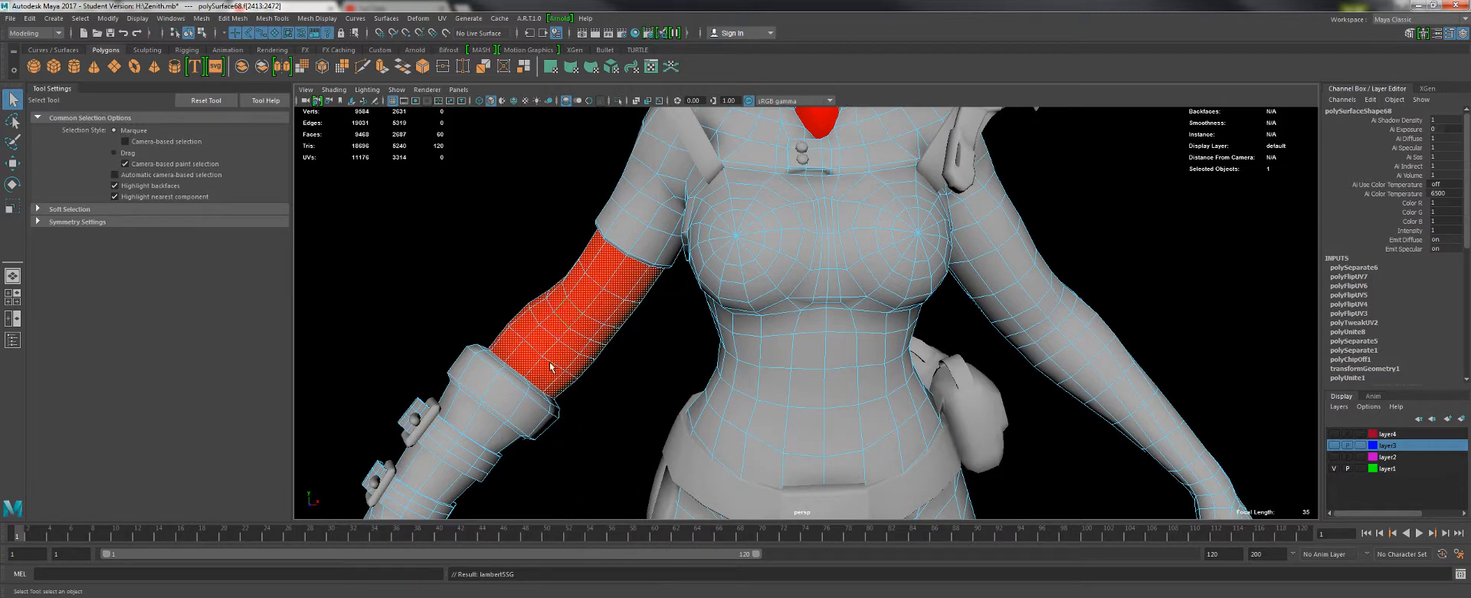
{"action": "left_click", "coordinate": [452, 234]}
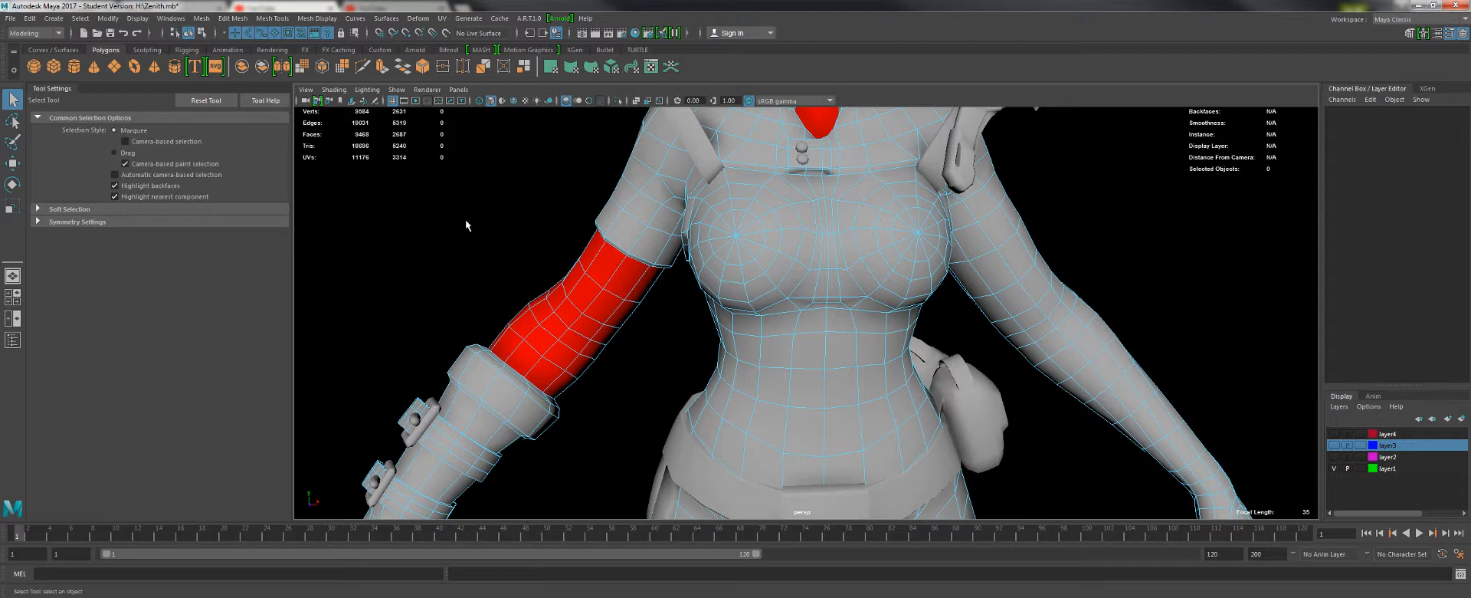
- Examine the character's right hand up close, checking where the glove ends and the bare fingers begin
{"action": "right_click_drag", "start_coordinate": [466, 224], "coordinate": [482, 163], "text": "alt"}
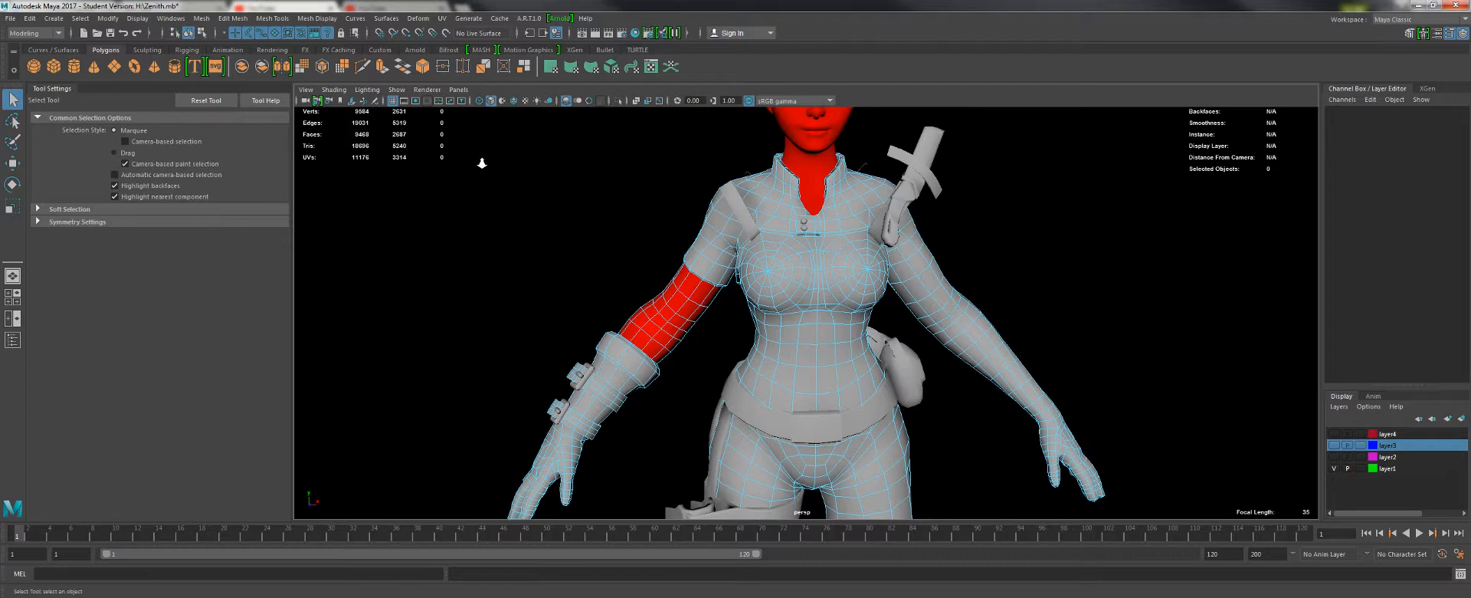
{"action": "left_click_drag", "start_coordinate": [598, 183], "coordinate": [759, 253], "text": "alt"}
{"action": "middle_click_drag", "start_coordinate": [751, 344], "coordinate": [768, 178], "text": "alt"}
{"action": "right_click_drag", "start_coordinate": [768, 177], "coordinate": [789, 245], "text": "alt"}
{"action": "middle_click_drag", "start_coordinate": [736, 444], "coordinate": [777, 237], "text": "alt"}
{"action": "right_click_drag", "start_coordinate": [777, 238], "coordinate": [775, 314], "text": "alt"}
{"action": "left_click_drag", "start_coordinate": [774, 318], "coordinate": [753, 288], "text": "alt"}
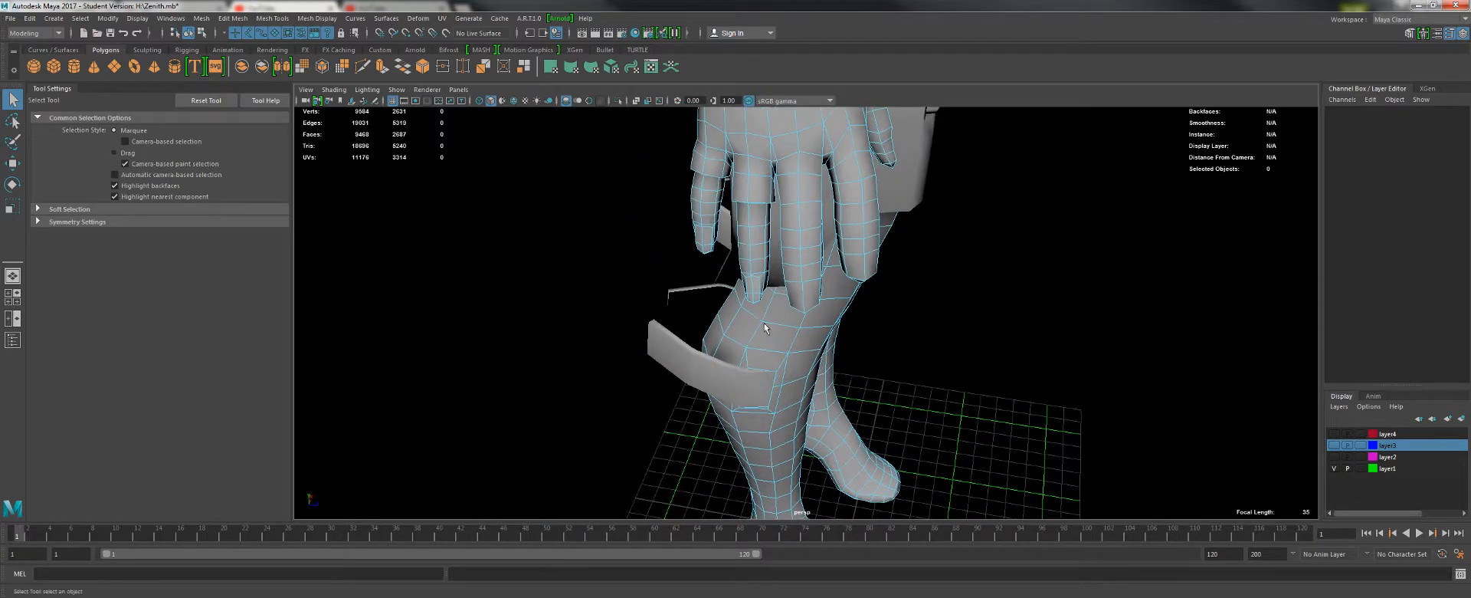
{"action": "middle_click_drag", "start_coordinate": [752, 222], "coordinate": [756, 283], "text": "alt"}
{"action": "middle_click_drag", "start_coordinate": [783, 229], "coordinate": [806, 309], "text": "alt"}
{"action": "right_click_drag", "start_coordinate": [806, 308], "coordinate": [807, 355], "text": "alt"}
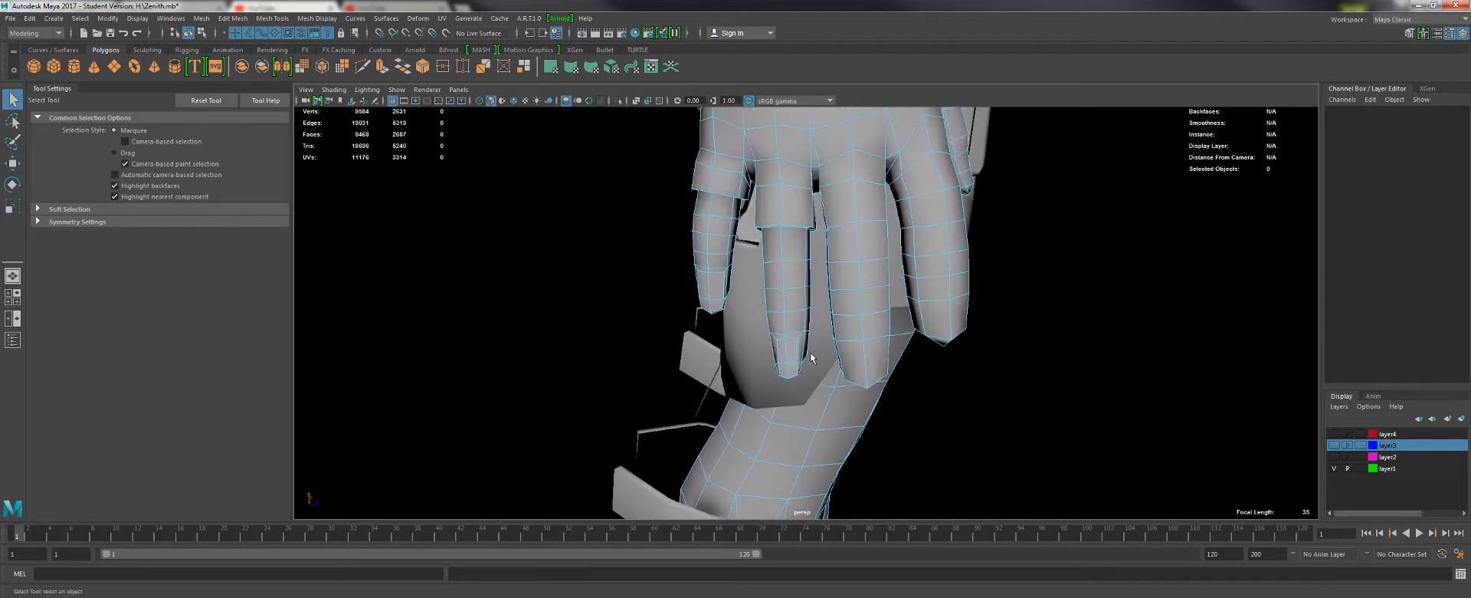
{"action": "left_click", "coordinate": [794, 323]}
{"action": "double_click", "coordinate": [779, 326], "text": "shift"}
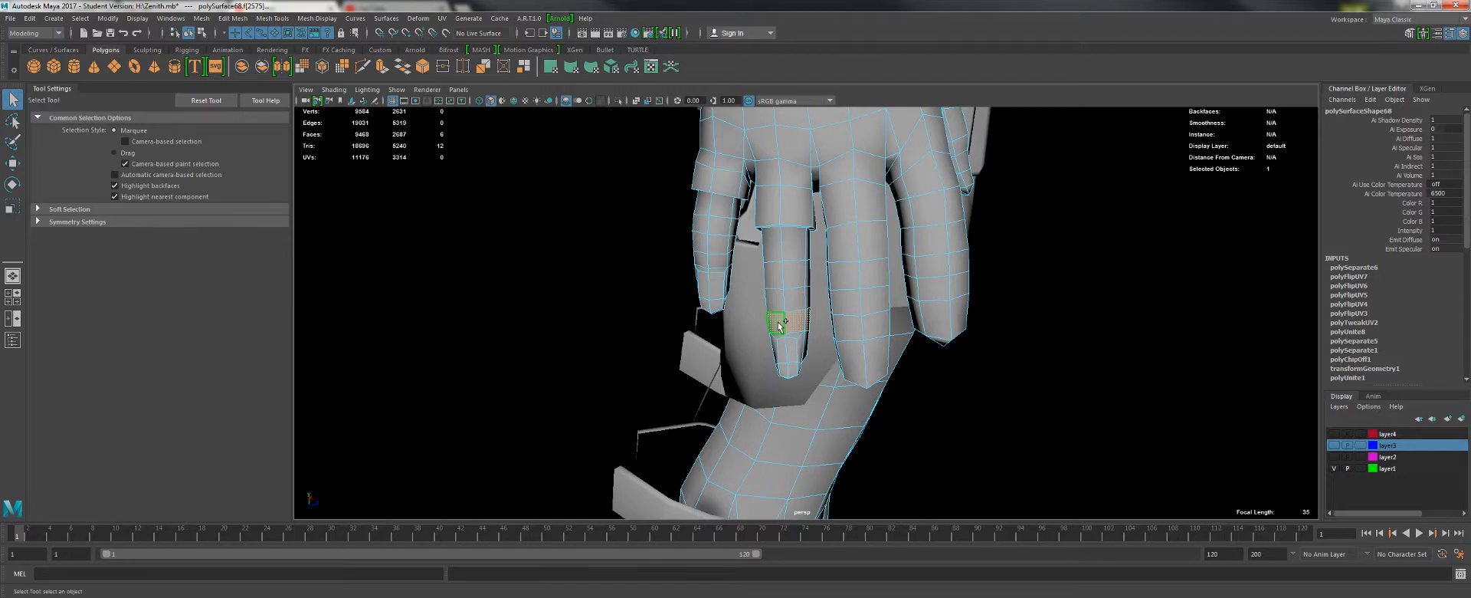
{"action": "key", "text": "shift+period"}
{"action": "key", "text": "shift+period"}
{"action": "key", "text": "shift+period"}
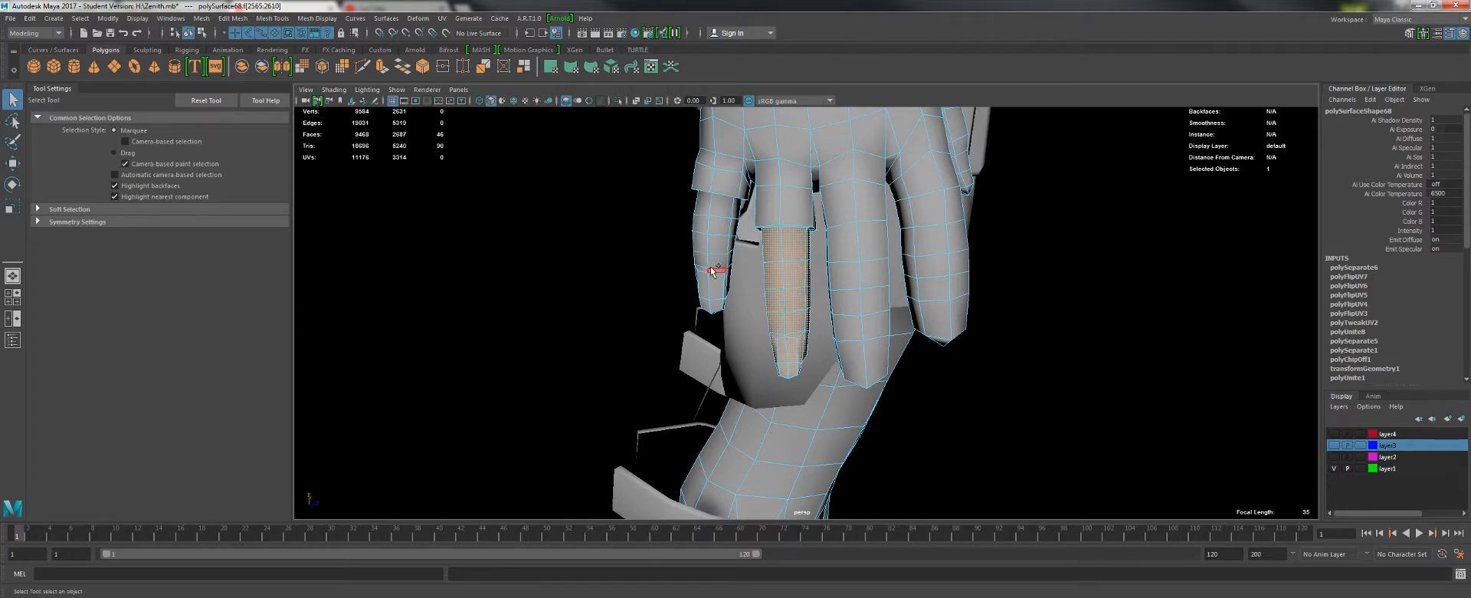
{"action": "double_click", "coordinate": [706, 263], "text": "shift"}
- Select the bare faces of the right hand's ring finger from glove cuff to tip and assign the existing Mat_01 material
{"action": "double_click", "coordinate": [793, 323]}
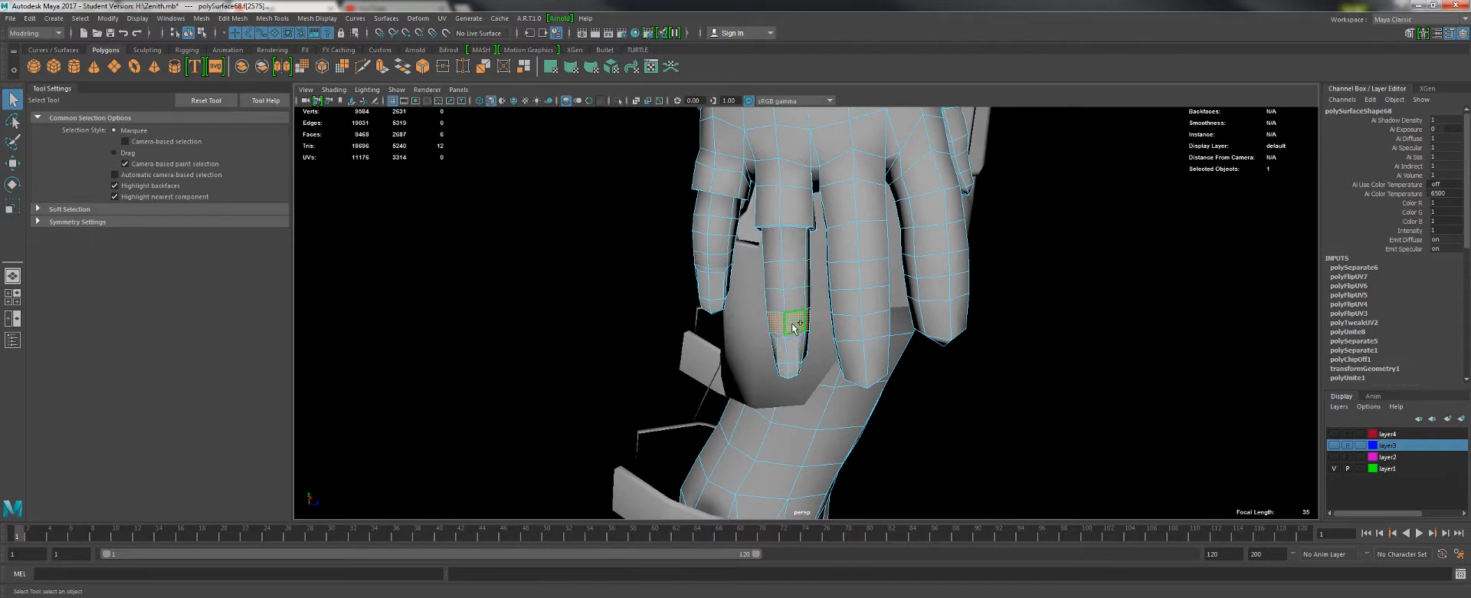
{"action": "key", "text": "shift+period"}
{"action": "key", "text": "shift+period"}
{"action": "key", "text": "shift+period"}
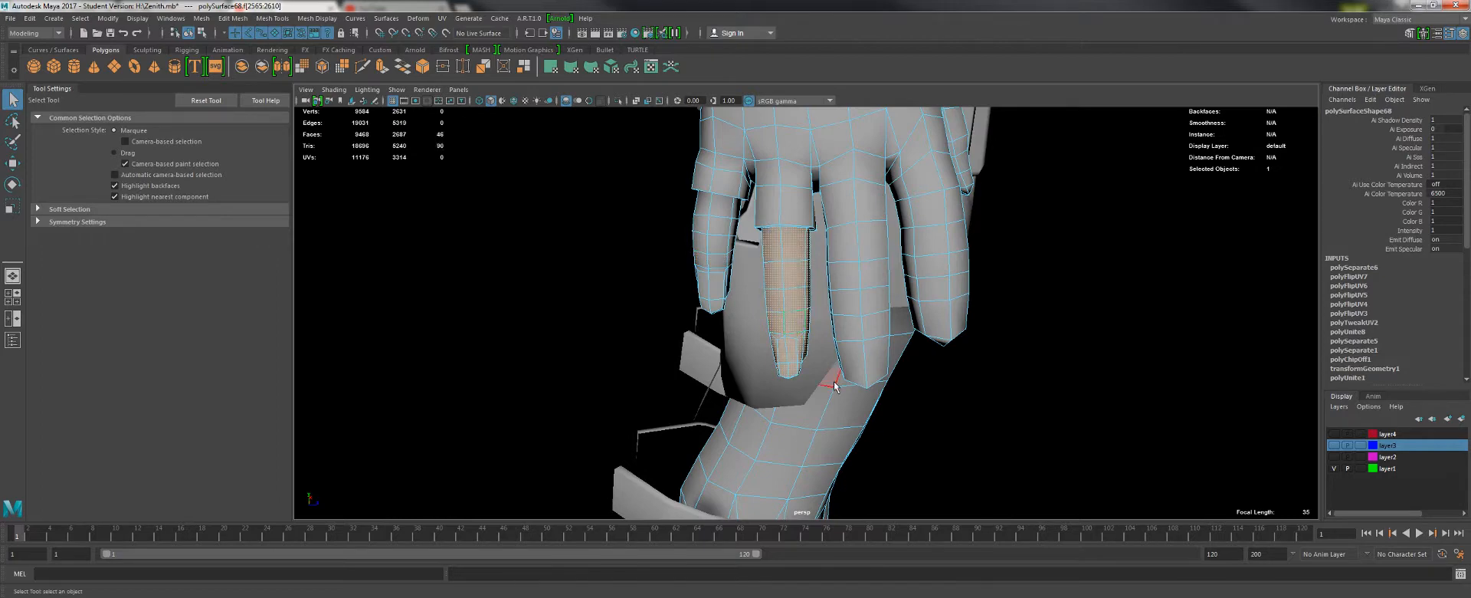
{"action": "left_click_drag", "start_coordinate": [833, 383], "coordinate": [820, 261], "text": "alt"}
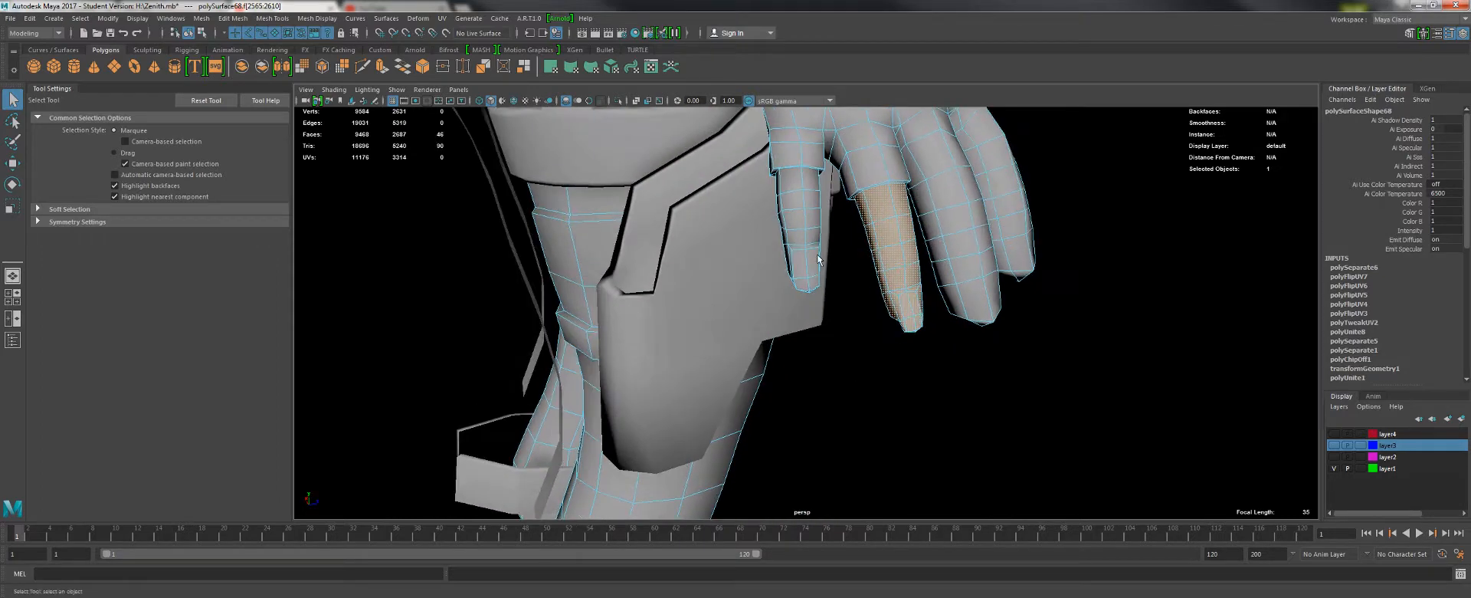
{"action": "right_click", "coordinate": [866, 230]}
{"action": "mouse_move", "coordinate": [881, 531]}
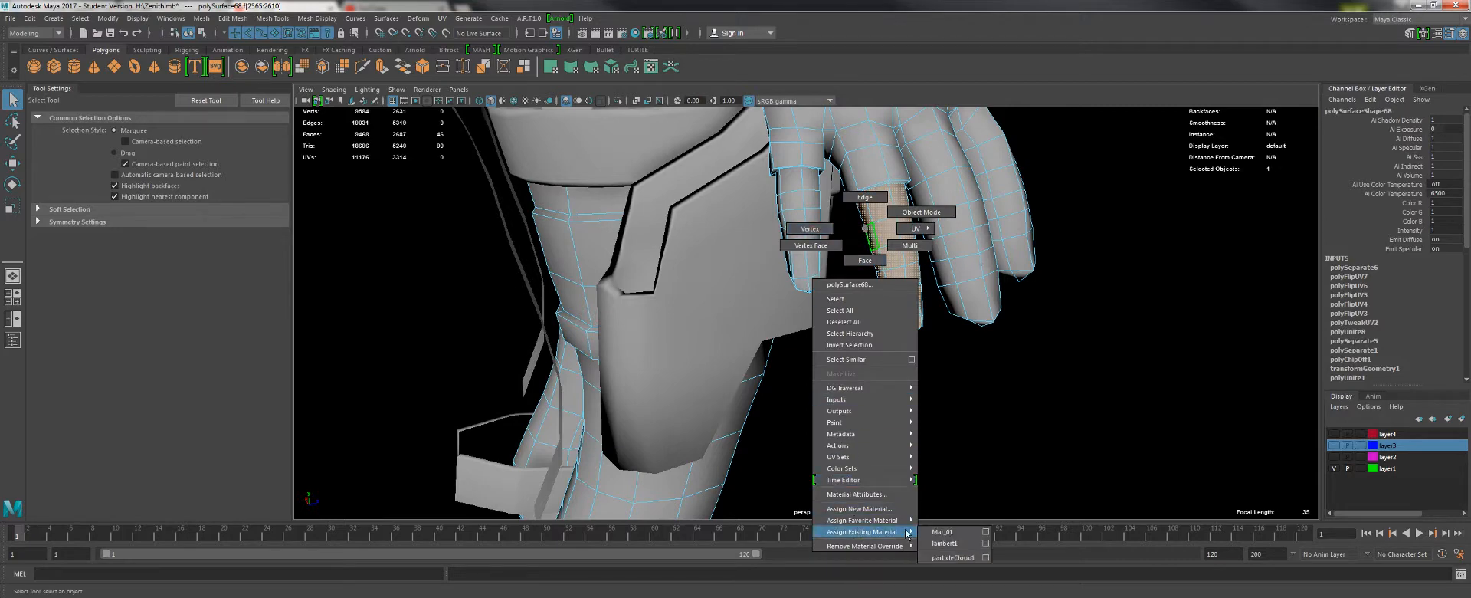
{"action": "left_click", "coordinate": [941, 530]}
- Select the bare faces of the right hand's little finger up to the glove cuff and assign Mat_01 to them
{"action": "left_click_drag", "start_coordinate": [818, 228], "coordinate": [799, 239]}
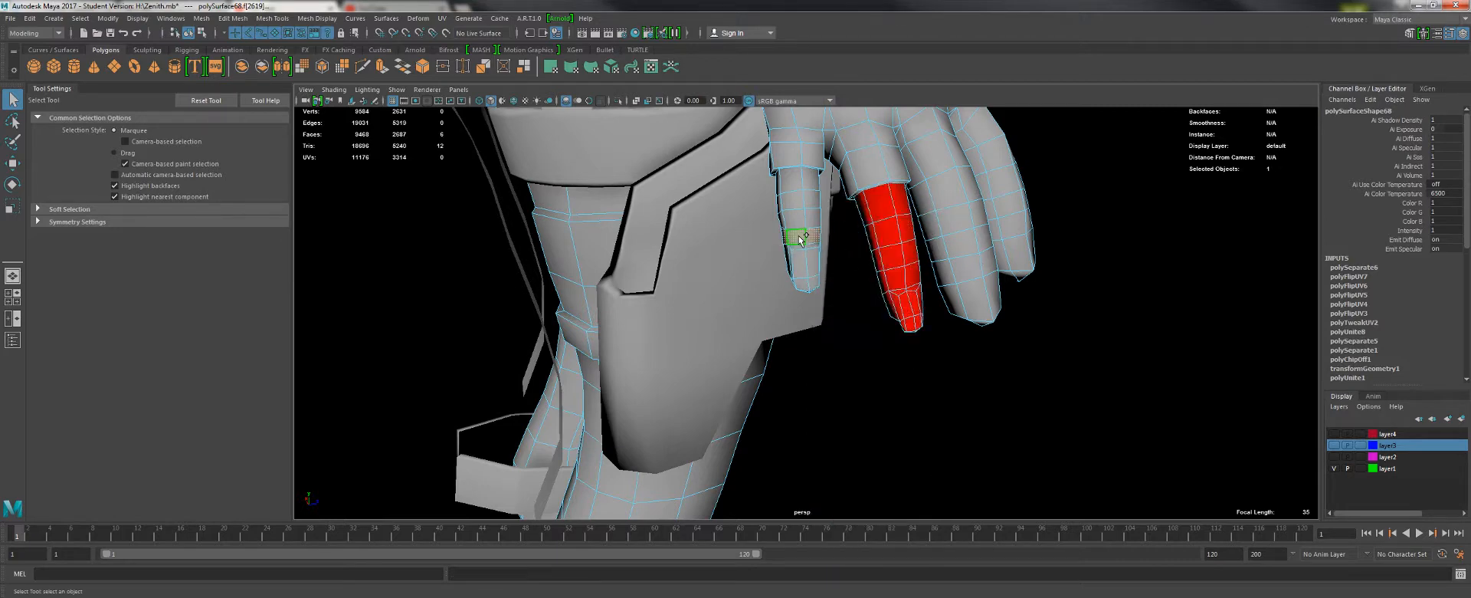
{"action": "key", "text": "shift+period"}
{"action": "key", "text": "shift+period"}
{"action": "key", "text": "shift+period"}
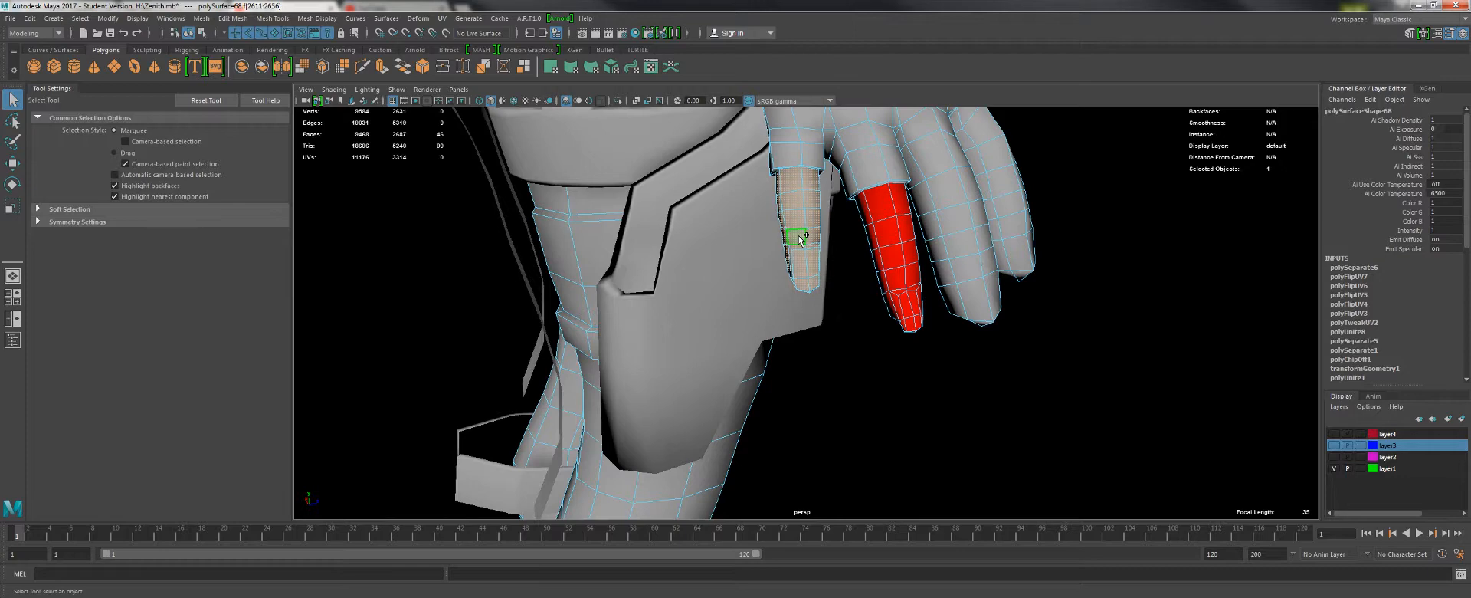
{"action": "right_click", "coordinate": [801, 239]}
{"action": "mouse_move", "coordinate": [832, 546]}
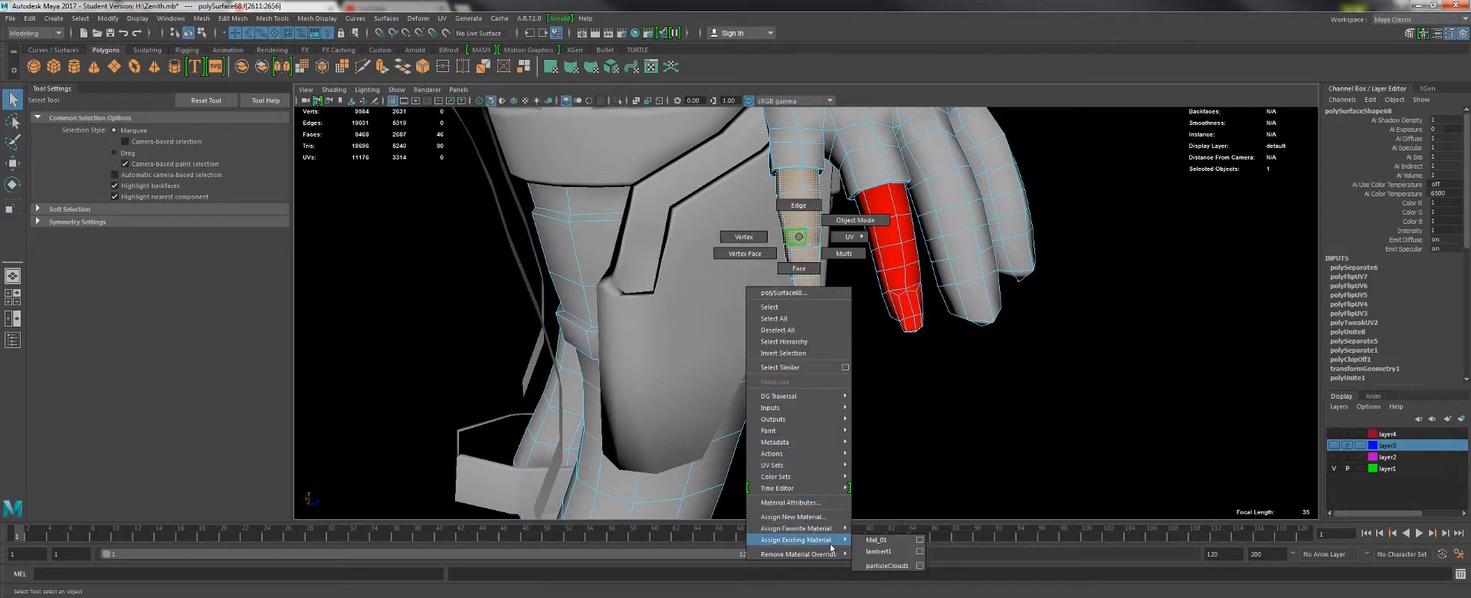
{"action": "left_click", "coordinate": [880, 541]}
- Assign Mat_01 to the bare faces of the left hand's ring finger, from the glove cuff to the tip
{"action": "right_click_drag", "start_coordinate": [923, 398], "coordinate": [574, 236], "text": "alt"}
{"action": "left_click_drag", "start_coordinate": [574, 236], "coordinate": [714, 270], "text": "alt"}
{"action": "middle_click_drag", "start_coordinate": [714, 269], "coordinate": [793, 138], "text": "alt"}
{"action": "left_click_drag", "start_coordinate": [793, 137], "coordinate": [724, 230], "text": "alt"}
{"action": "right_click_drag", "start_coordinate": [689, 299], "coordinate": [730, 316], "text": "alt"}
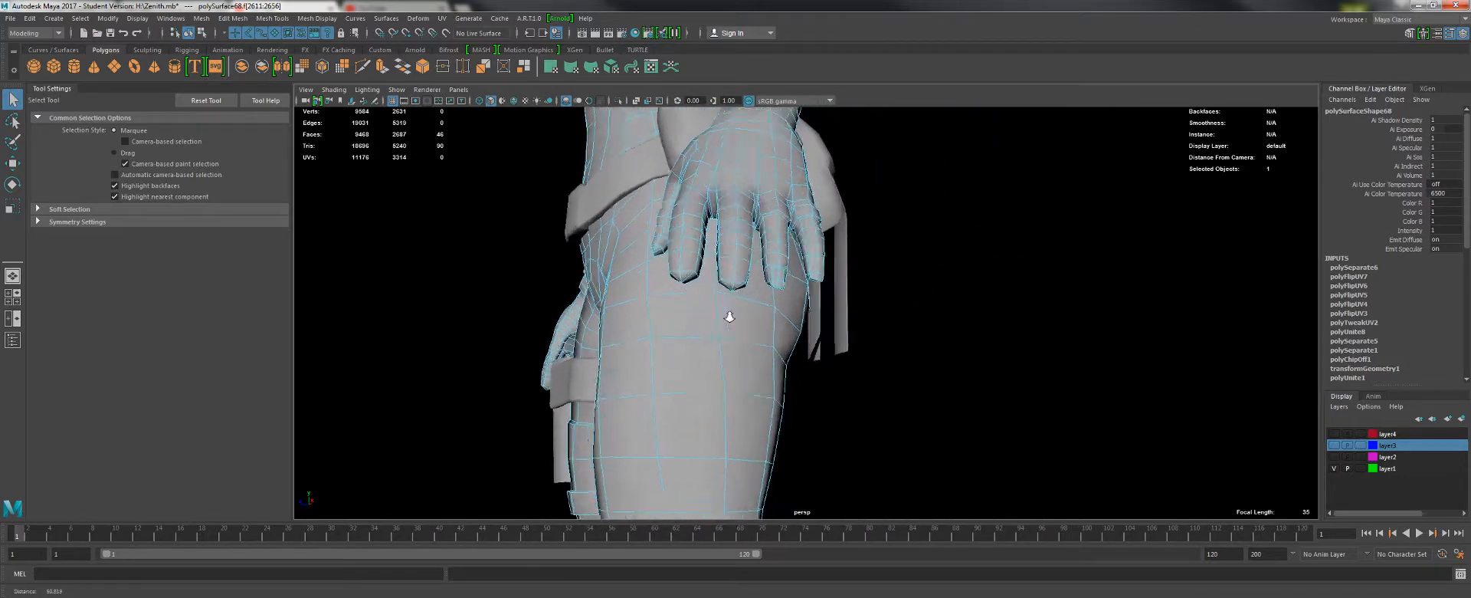
{"action": "middle_click_drag", "start_coordinate": [729, 184], "coordinate": [749, 351], "text": "alt"}
{"action": "left_click_drag", "start_coordinate": [748, 351], "coordinate": [773, 367], "text": "alt"}
{"action": "middle_click_drag", "start_coordinate": [751, 368], "coordinate": [743, 182], "text": "alt"}
{"action": "middle_click_drag", "start_coordinate": [804, 385], "coordinate": [747, 273], "text": "alt"}
{"action": "left_click", "coordinate": [782, 300]}
{"action": "double_click", "coordinate": [793, 302], "text": "shift"}
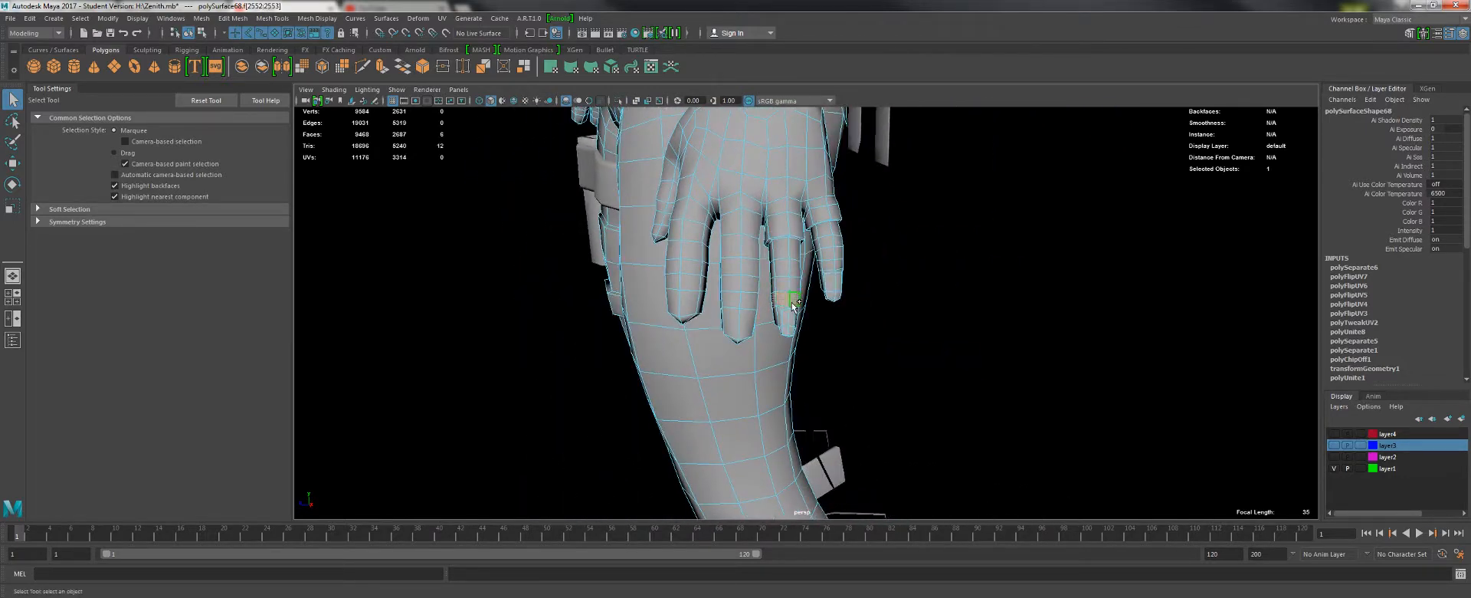
{"action": "key", "text": "shift+period"}
{"action": "key", "text": "shift+period"}
{"action": "key", "text": "shift+period"}
{"action": "right_click_drag", "start_coordinate": [793, 303], "coordinate": [876, 595]}
- Assign Mat_01 to the bare faces of the left hand's little finger
{"action": "left_click", "coordinate": [837, 270]}
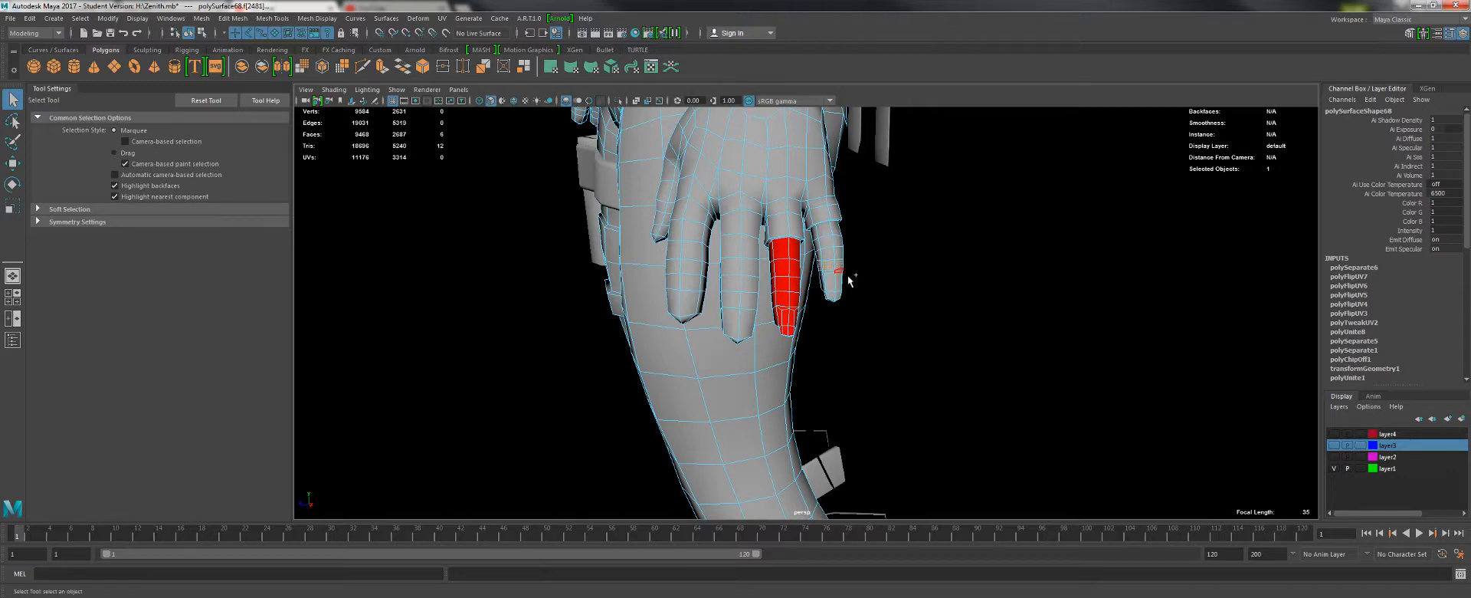
{"action": "key", "text": "shift+period"}
{"action": "key", "text": "shift+period"}
{"action": "key", "text": "shift+period"}
{"action": "right_click_drag", "start_coordinate": [828, 258], "coordinate": [908, 567]}
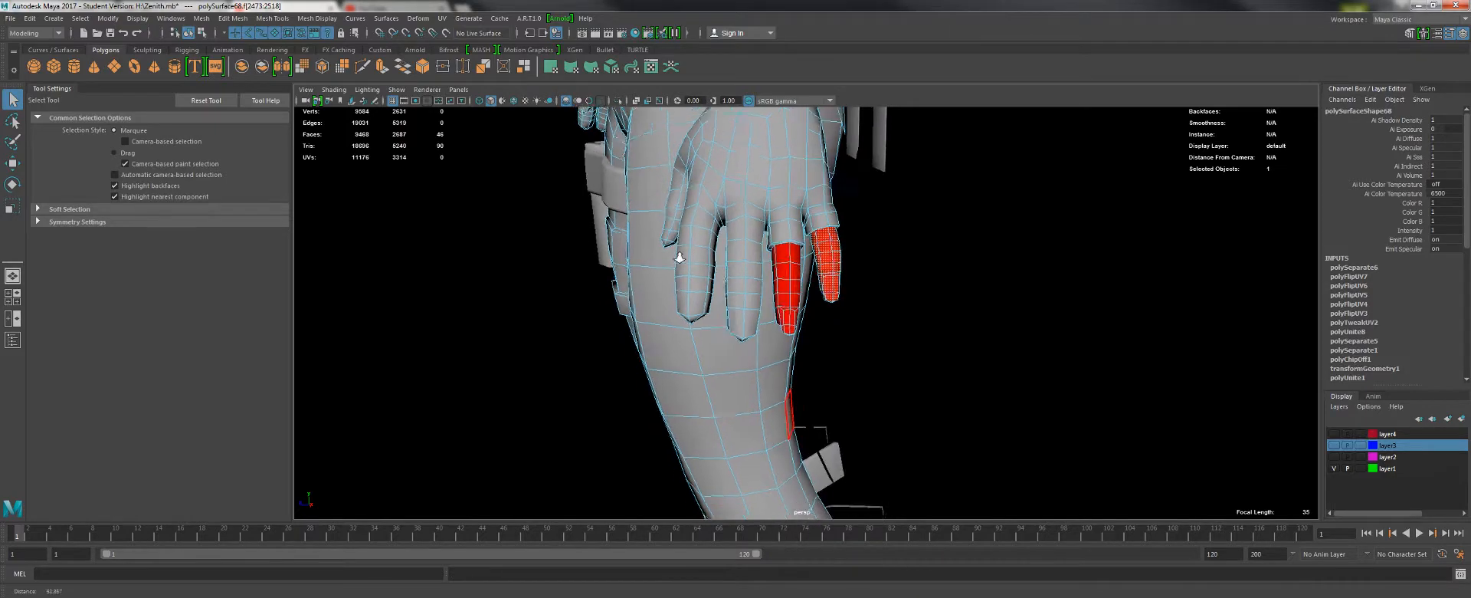
- Return the body mesh to object mode and isolate it so the belt and thigh holster are hidden
{"action": "right_click_drag", "start_coordinate": [680, 258], "coordinate": [559, 230], "text": "alt"}
{"action": "left_click_drag", "start_coordinate": [560, 230], "coordinate": [690, 214], "text": "alt"}
{"action": "middle_click_drag", "start_coordinate": [690, 214], "coordinate": [634, 343], "text": "alt"}
{"action": "right_click_drag", "start_coordinate": [634, 342], "coordinate": [787, 461], "text": "alt"}
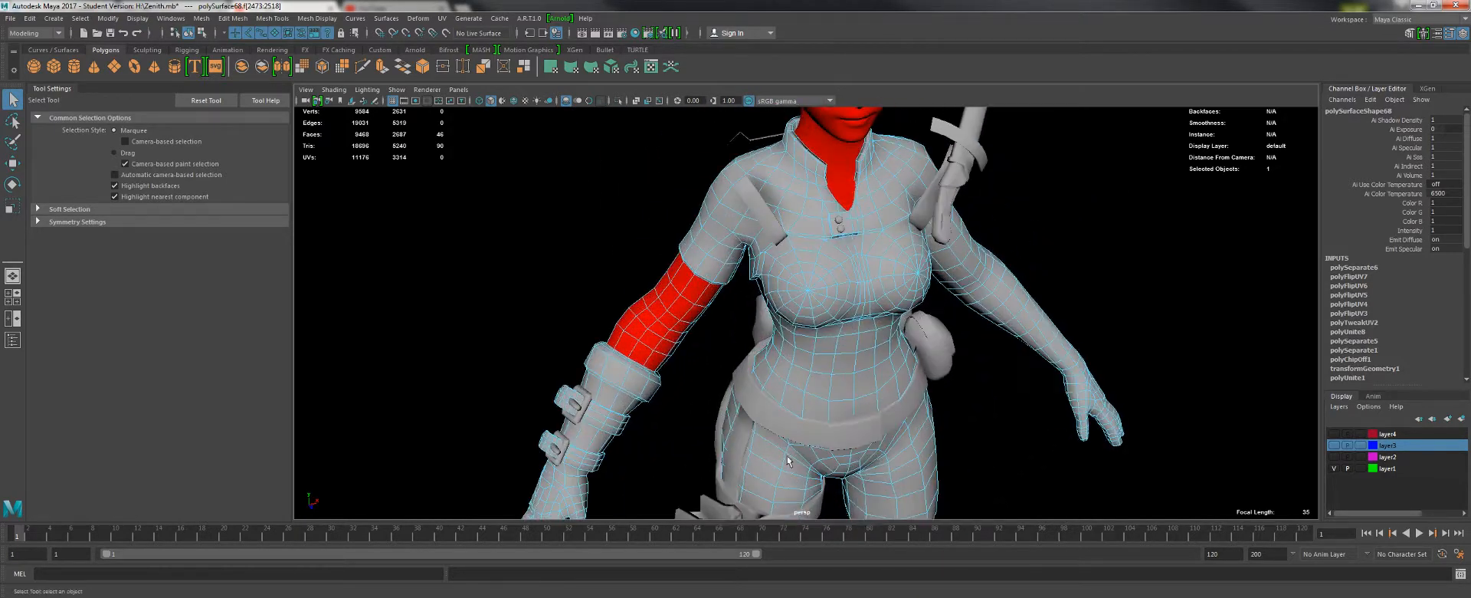
{"action": "middle_click_drag", "start_coordinate": [787, 461], "coordinate": [797, 312], "text": "alt"}
{"action": "right_click_drag", "start_coordinate": [798, 312], "coordinate": [850, 383], "text": "alt"}
{"action": "left_click_drag", "start_coordinate": [850, 383], "coordinate": [791, 329], "text": "alt"}
{"action": "middle_click_drag", "start_coordinate": [805, 199], "coordinate": [825, 387], "text": "alt"}
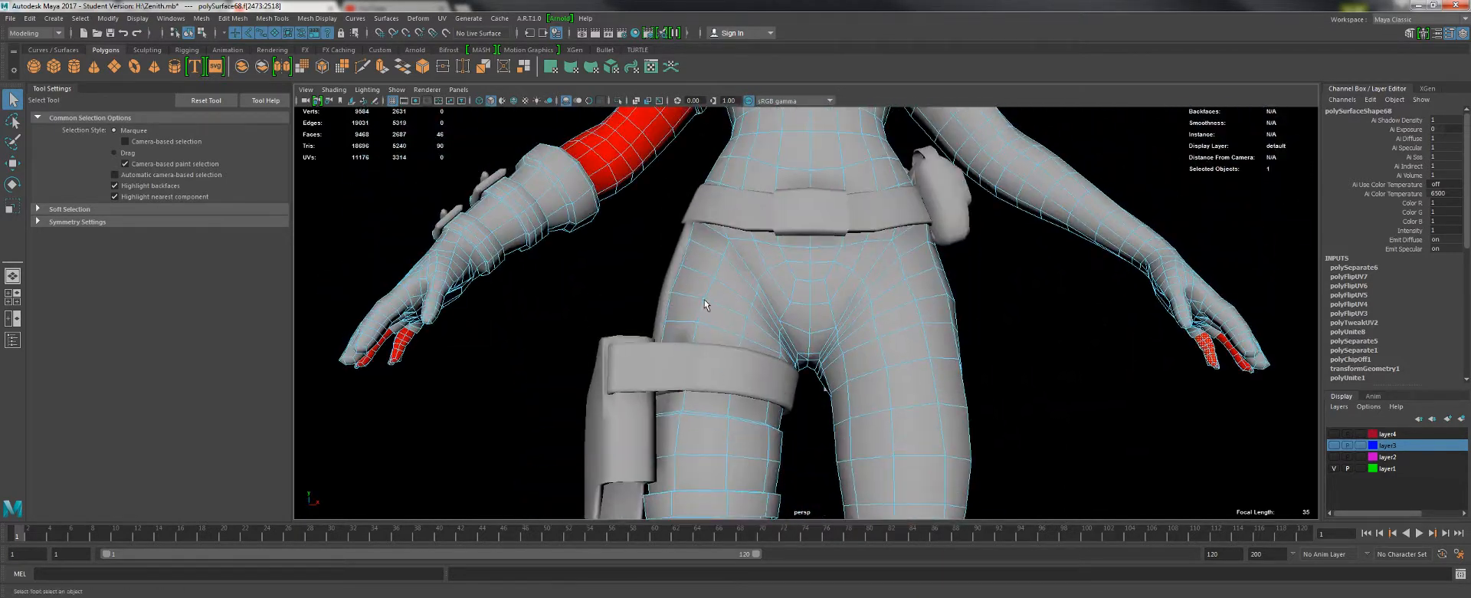
{"action": "right_click_drag", "start_coordinate": [705, 304], "coordinate": [758, 276]}
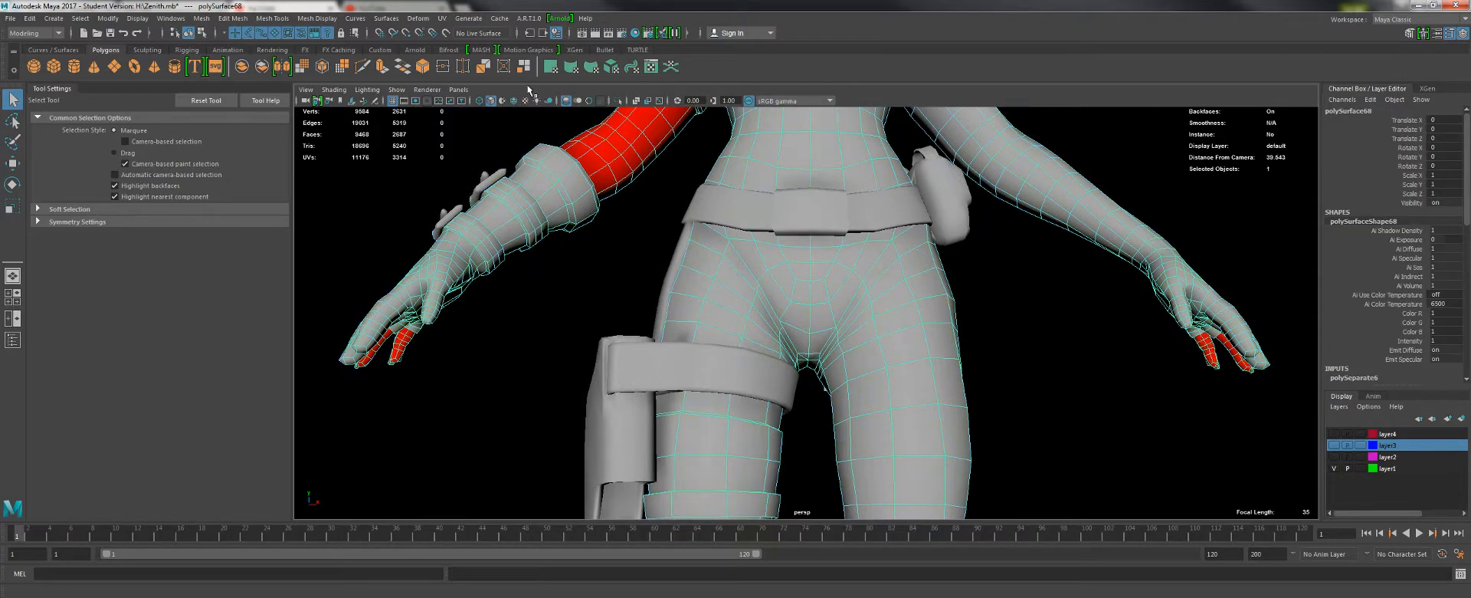
{"action": "left_click", "coordinate": [618, 100]}
- Assign Mat_01 to the bare right thigh faces between the diagonal hip edge and the leg band, then return to object mode
{"action": "left_click_drag", "start_coordinate": [665, 306], "coordinate": [673, 360], "text": "alt"}
{"action": "right_click_drag", "start_coordinate": [673, 360], "coordinate": [742, 412], "text": "alt"}
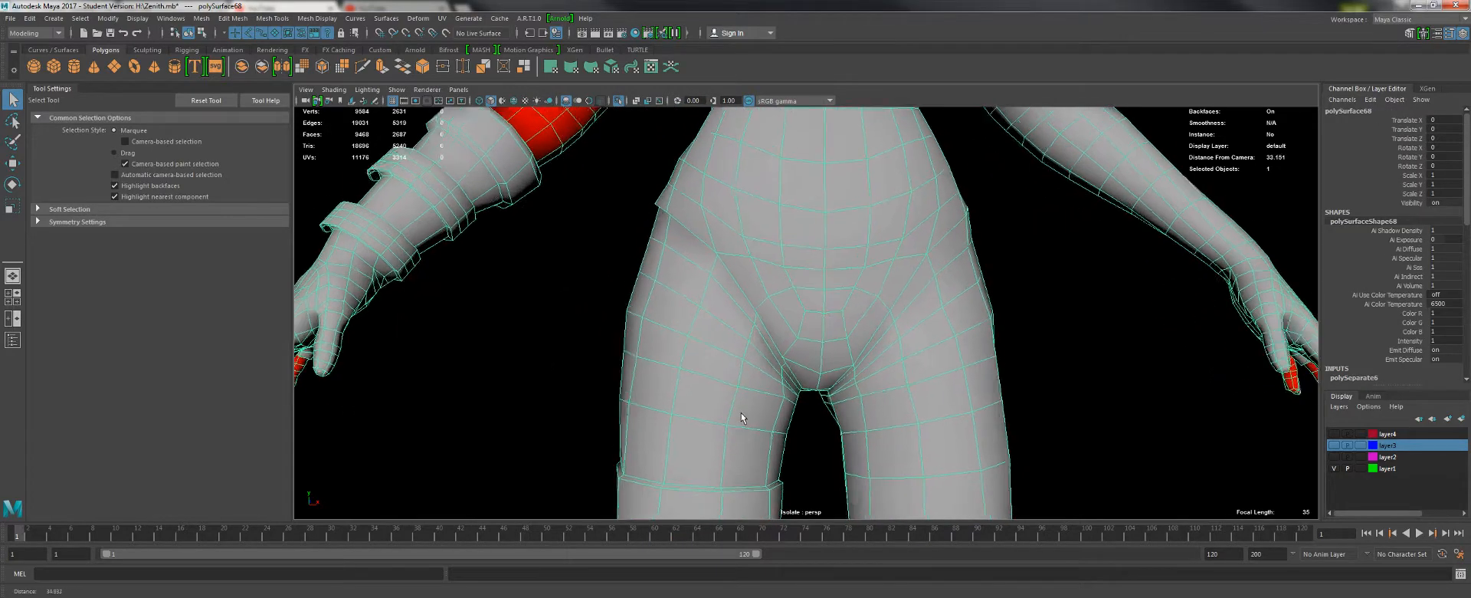
{"action": "left_click_drag", "start_coordinate": [736, 410], "coordinate": [726, 354], "text": "alt"}
{"action": "middle_click_drag", "start_coordinate": [725, 355], "coordinate": [703, 264], "text": "alt"}
{"action": "right_click_drag", "start_coordinate": [642, 328], "coordinate": [642, 328]}
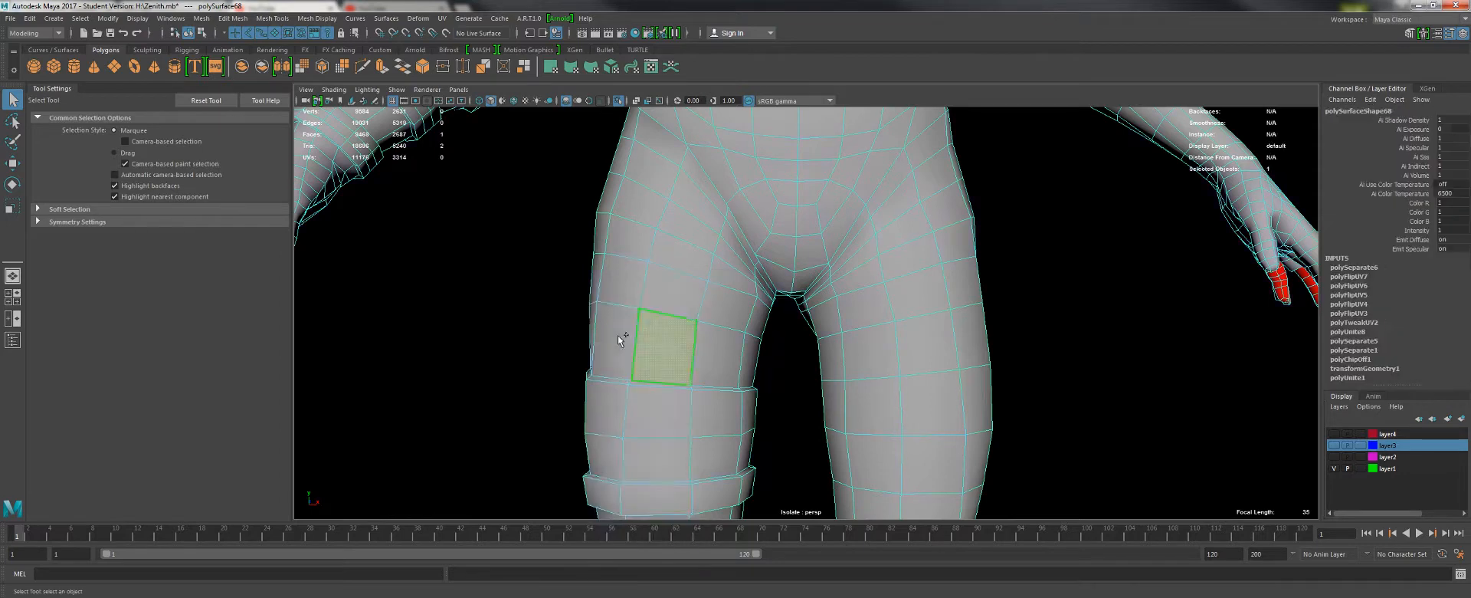
{"action": "double_click", "coordinate": [614, 334]}
{"action": "left_click", "coordinate": [665, 261], "text": "shift"}
{"action": "double_click", "coordinate": [629, 236], "text": "shift"}
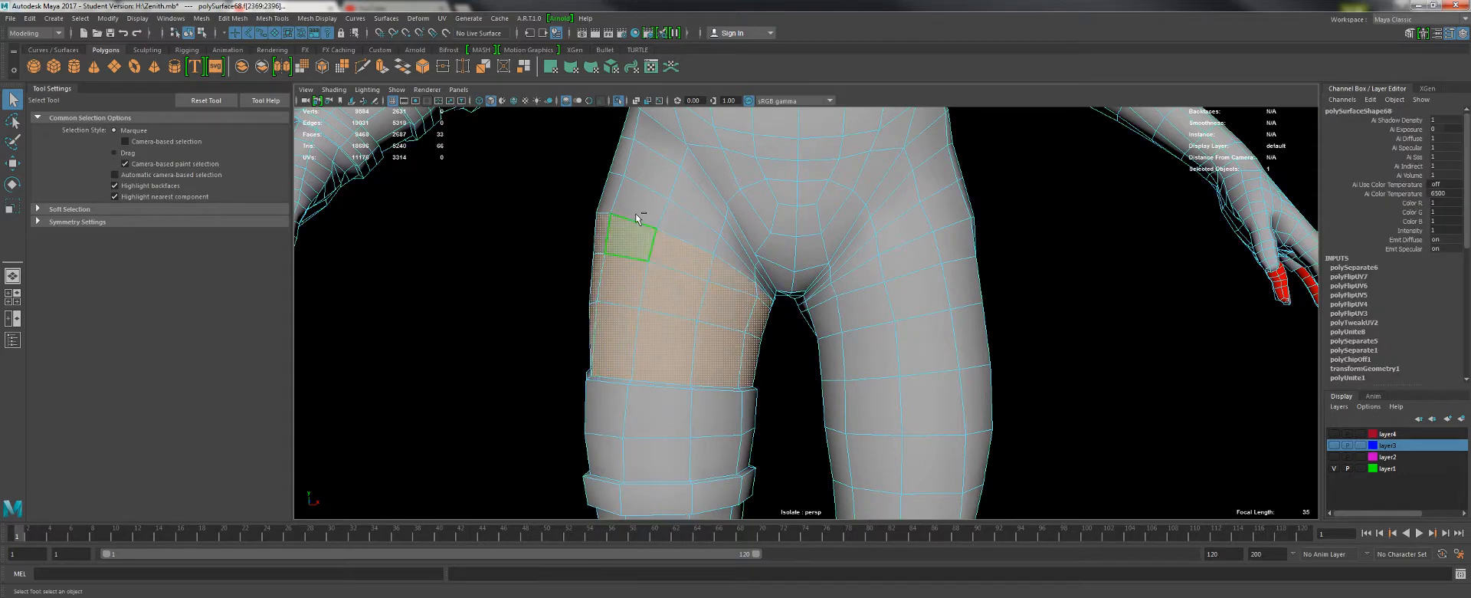
{"action": "left_click", "coordinate": [643, 204], "text": "shift"}
{"action": "double_click", "coordinate": [678, 220], "text": "shift"}
{"action": "left_click", "coordinate": [696, 197], "text": "shift"}
{"action": "double_click", "coordinate": [654, 165], "text": "shift"}
{"action": "left_click", "coordinate": [658, 138], "text": "shift"}
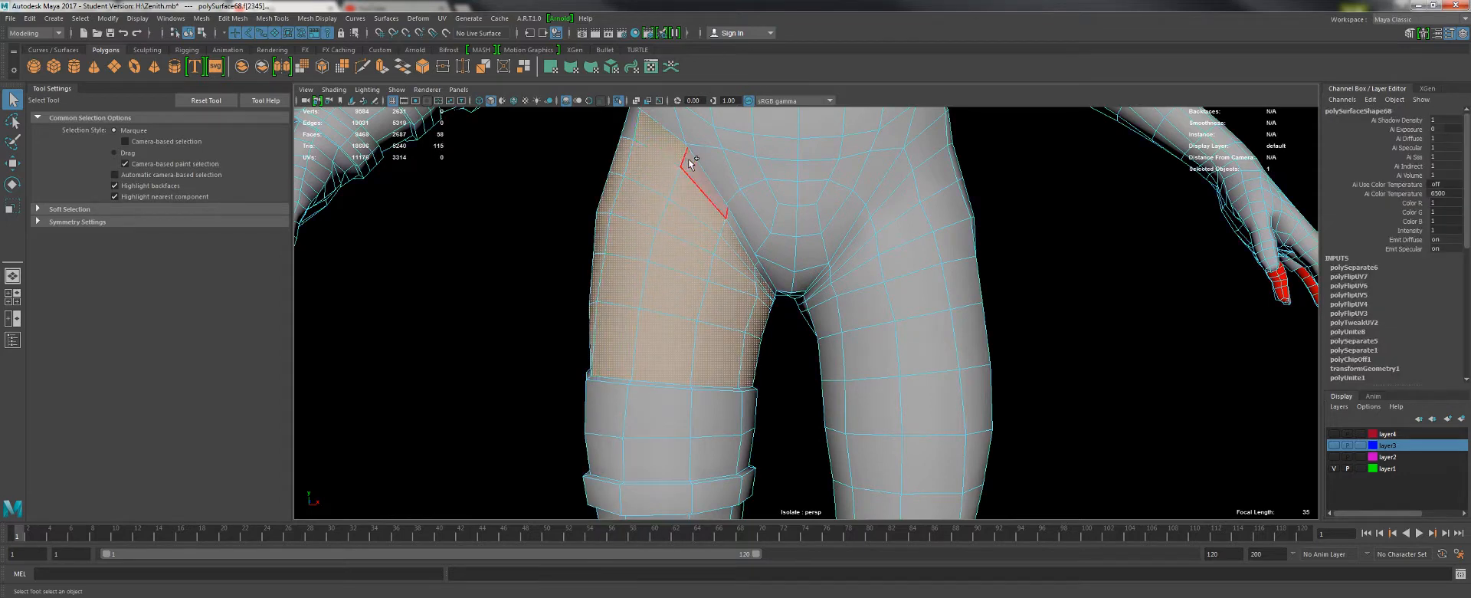
{"action": "double_click", "coordinate": [689, 159], "text": "shift"}
{"action": "left_click_drag", "start_coordinate": [646, 237], "coordinate": [920, 195], "text": "alt"}
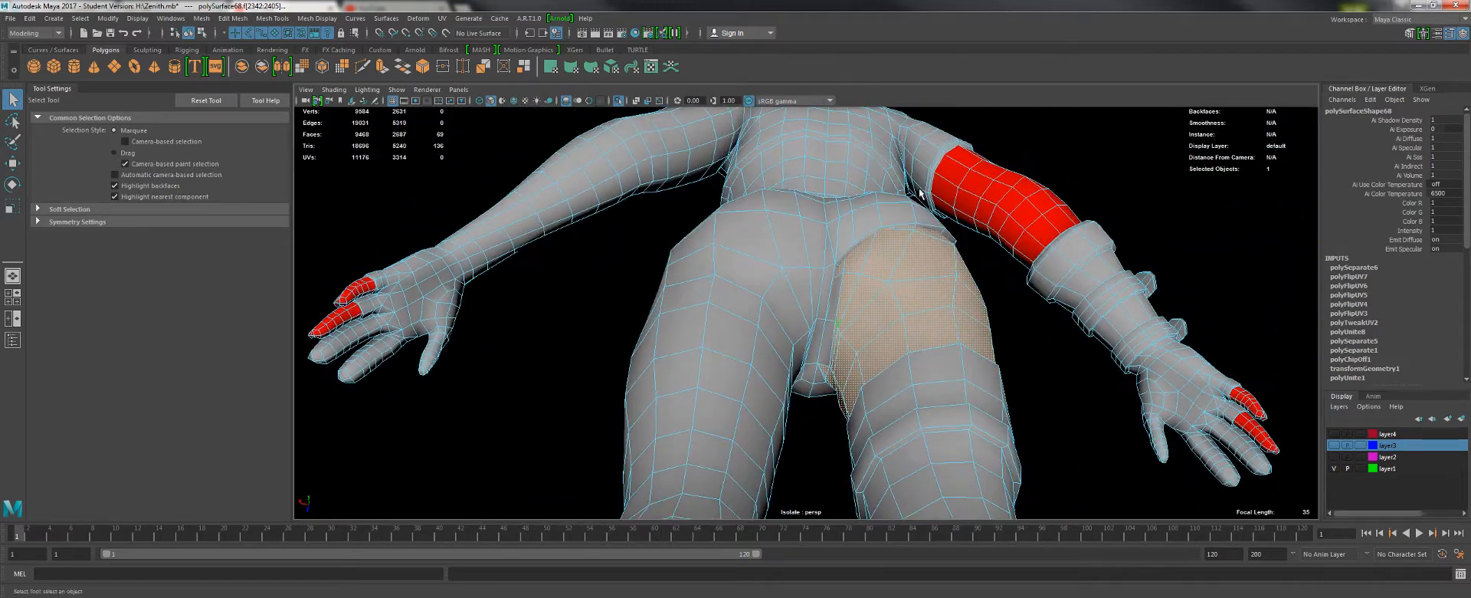
{"action": "left_click_drag", "start_coordinate": [965, 313], "coordinate": [605, 277], "text": "alt"}
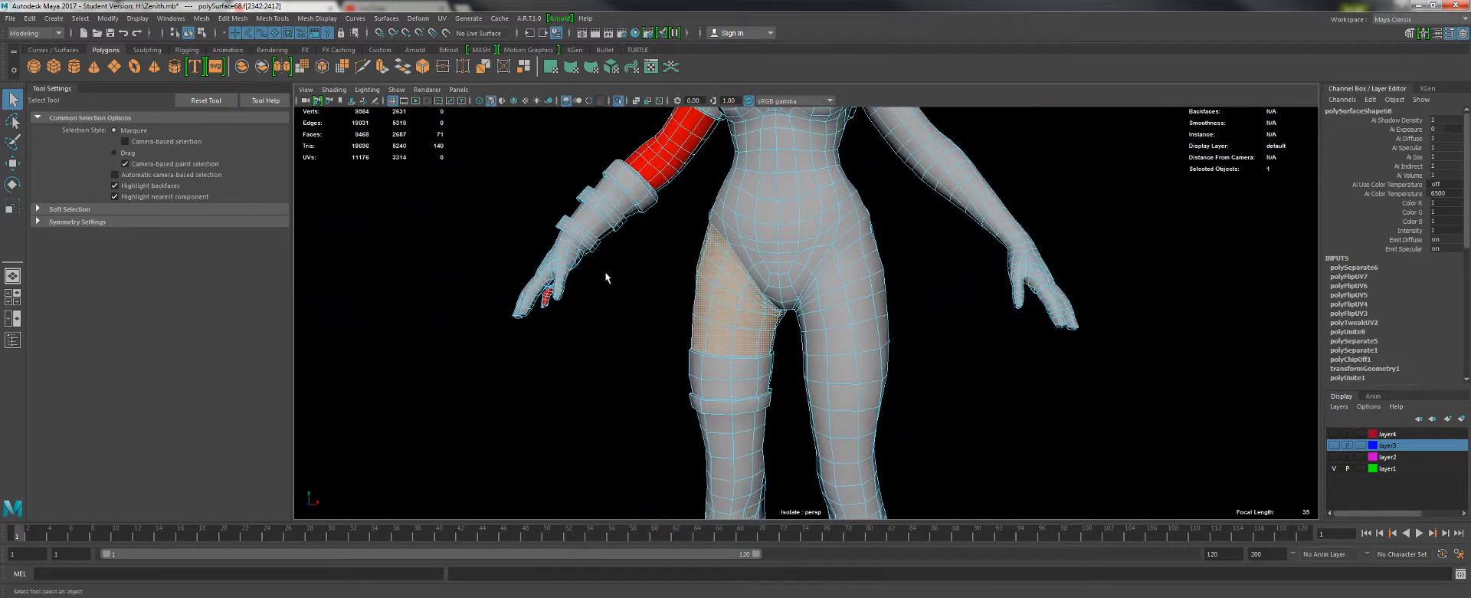
{"action": "right_click", "coordinate": [715, 309]}
{"action": "mouse_move", "coordinate": [720, 584]}
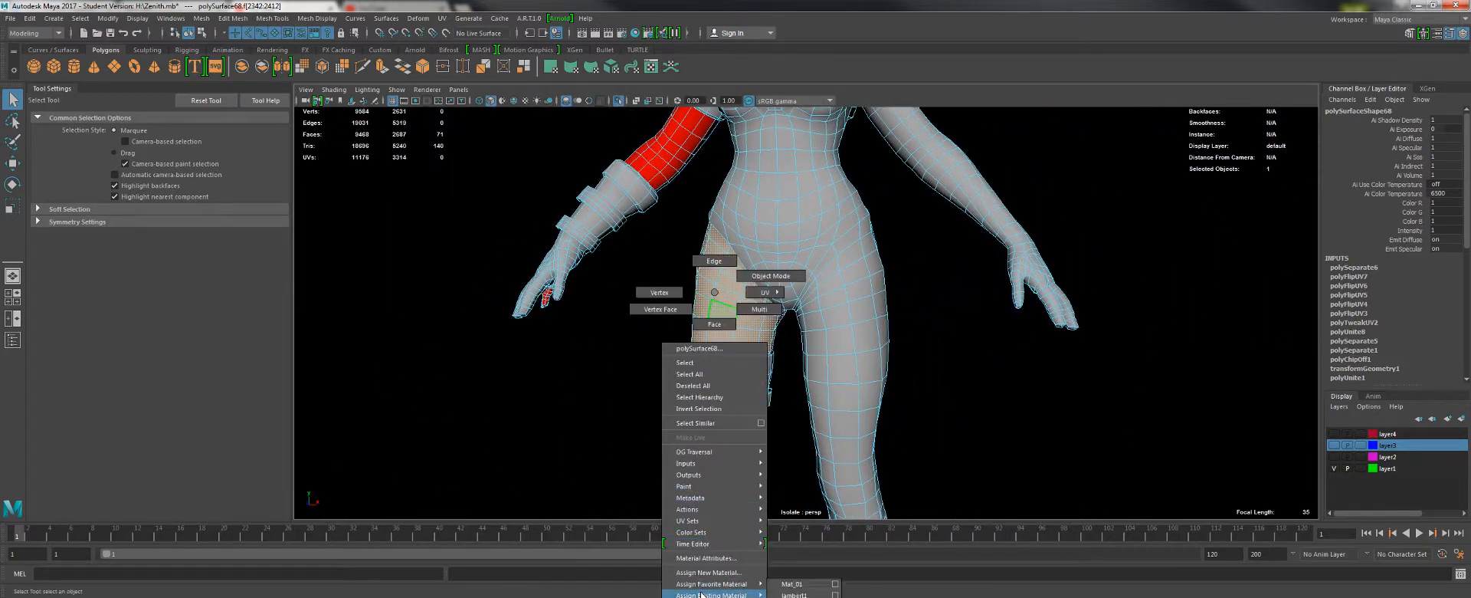
{"action": "left_click", "coordinate": [789, 585]}
{"action": "right_click", "coordinate": [733, 281]}
{"action": "left_click", "coordinate": [703, 360]}
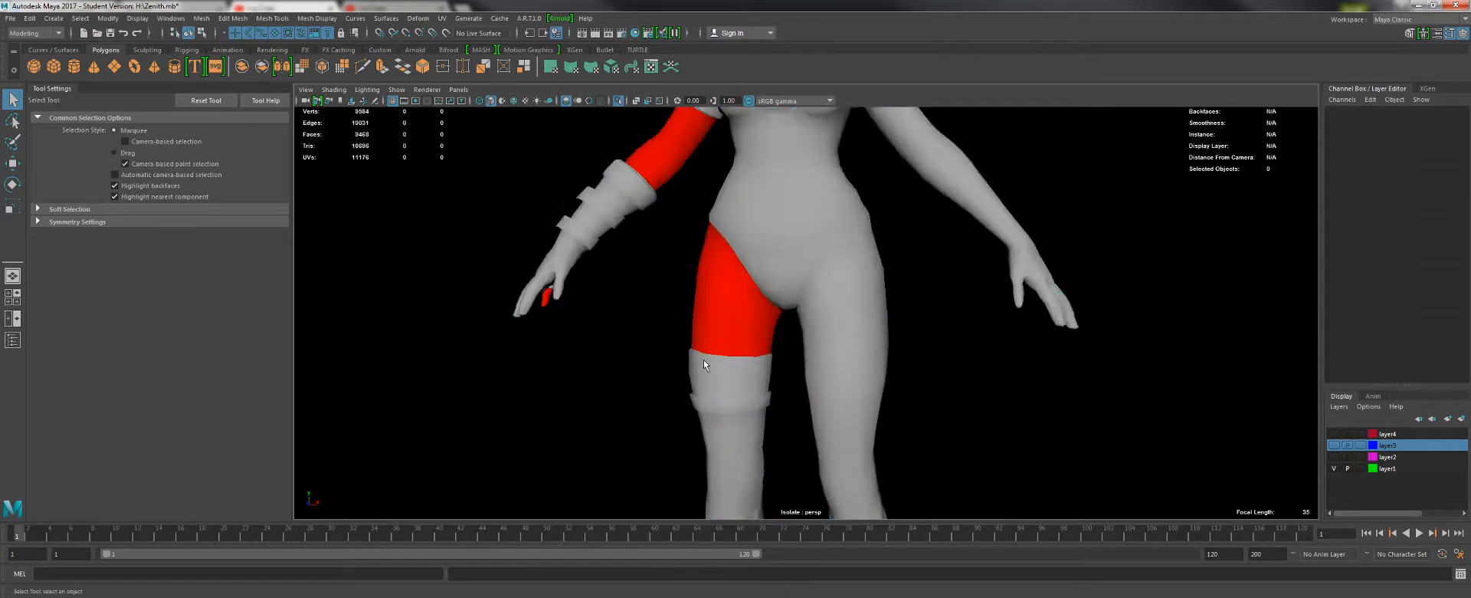
- Turn off isolation so the full character with head, belt and gear is displayed
{"action": "right_click_drag", "start_coordinate": [704, 360], "coordinate": [492, 204], "text": "alt"}
{"action": "left_click_drag", "start_coordinate": [492, 204], "coordinate": [555, 233], "text": "alt"}
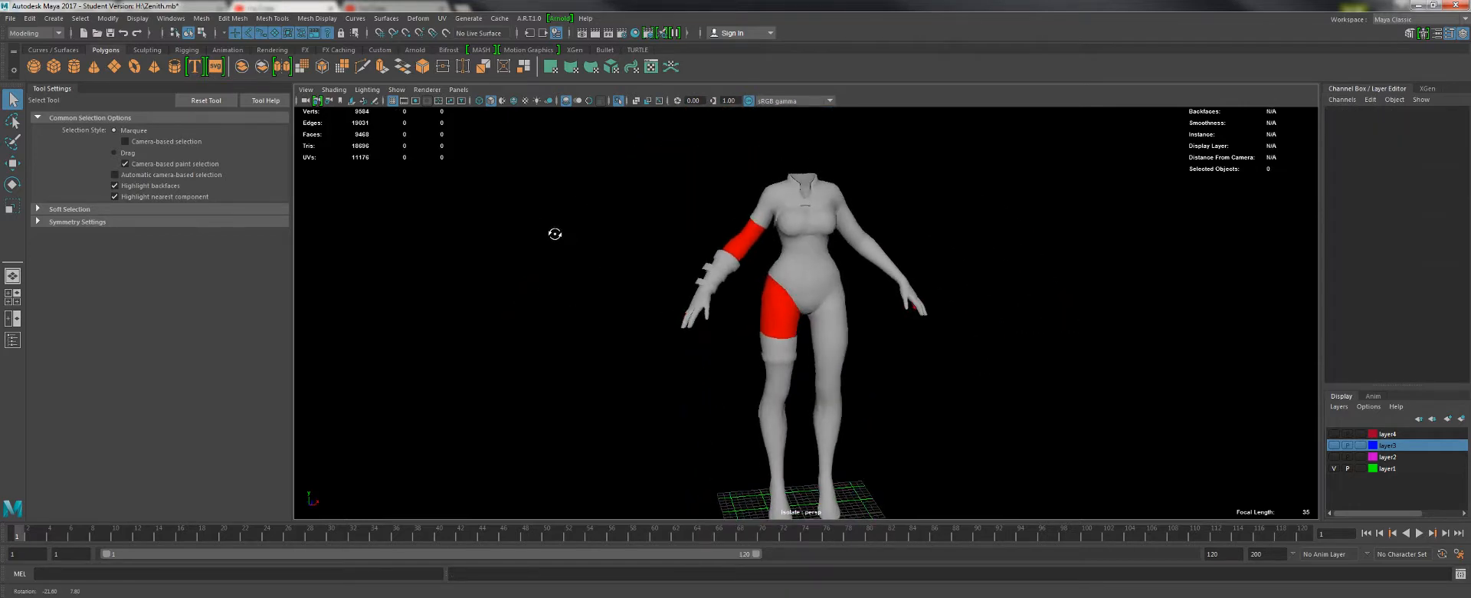
{"action": "left_click", "coordinate": [617, 101]}
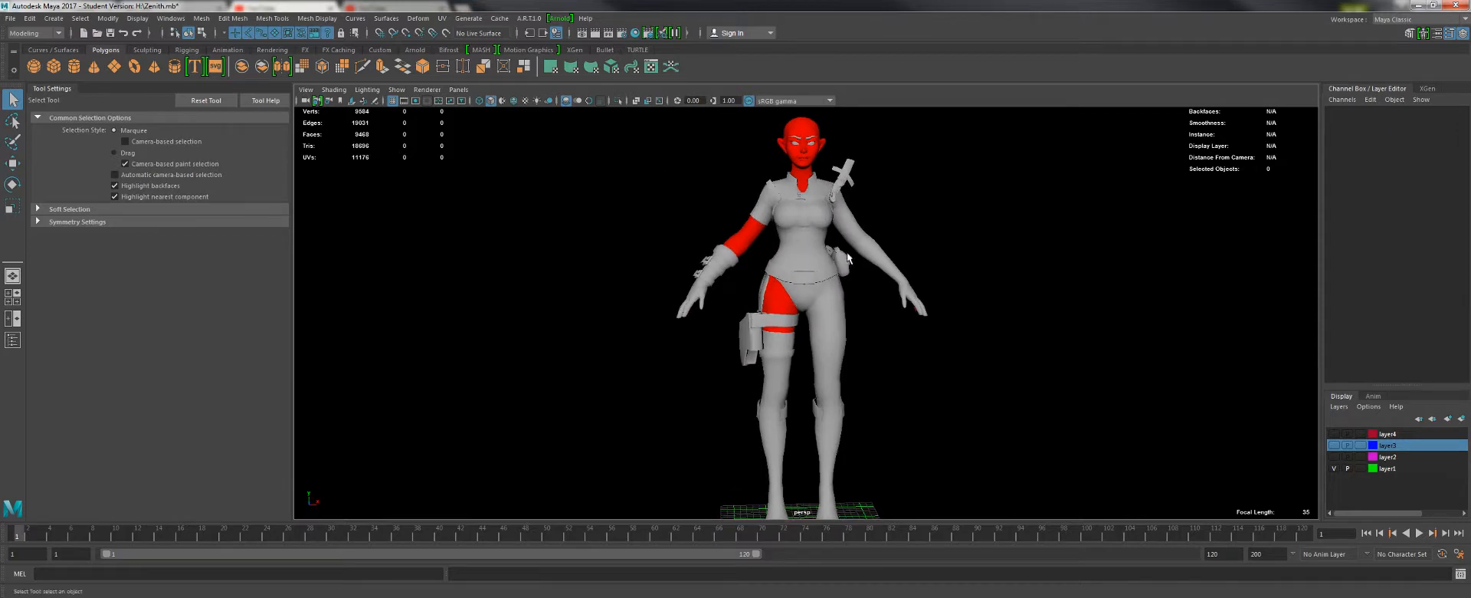
- Select the body mesh and open its layout in the UV Editor
{"action": "right_click_drag", "start_coordinate": [833, 244], "coordinate": [856, 277], "text": "alt"}
{"action": "middle_click_drag", "start_coordinate": [854, 277], "coordinate": [789, 420], "text": "alt"}
{"action": "right_click_drag", "start_coordinate": [789, 420], "coordinate": [866, 469], "text": "alt"}
{"action": "left_click", "coordinate": [734, 263]}
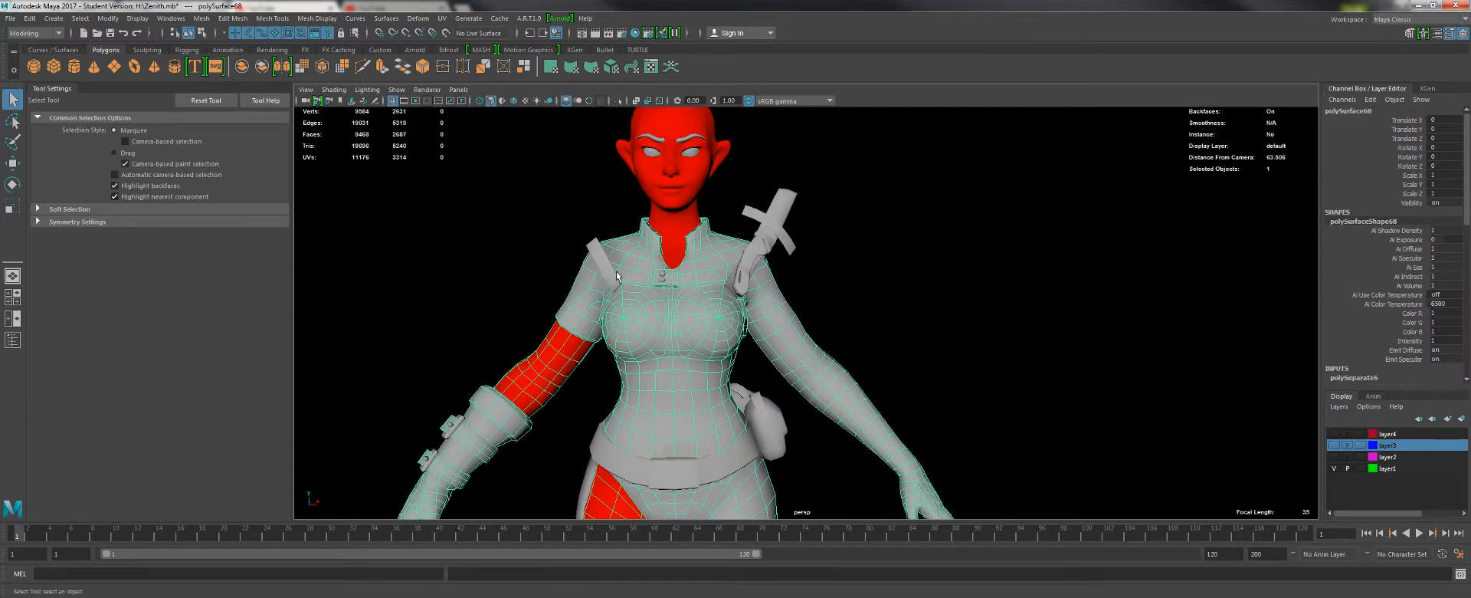
{"action": "left_click_drag", "start_coordinate": [926, 351], "coordinate": [840, 323], "text": "alt"}
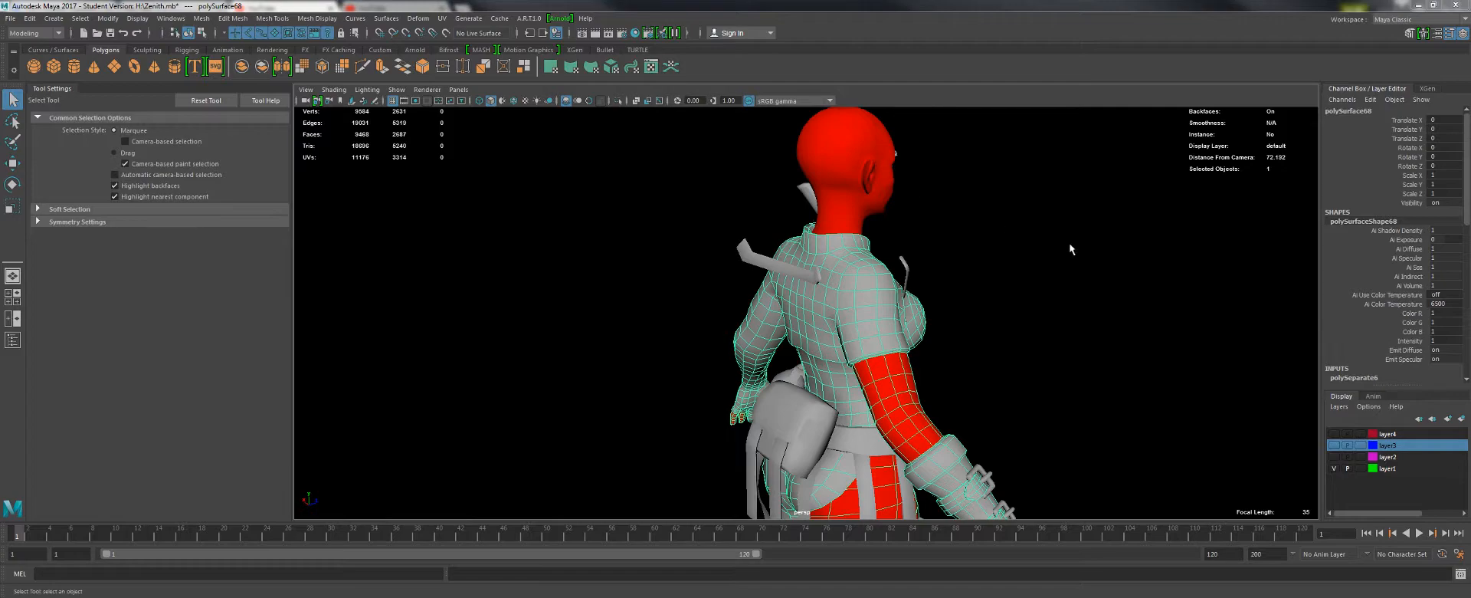
{"action": "left_click_drag", "start_coordinate": [1470, 183], "coordinate": [249, 73]}
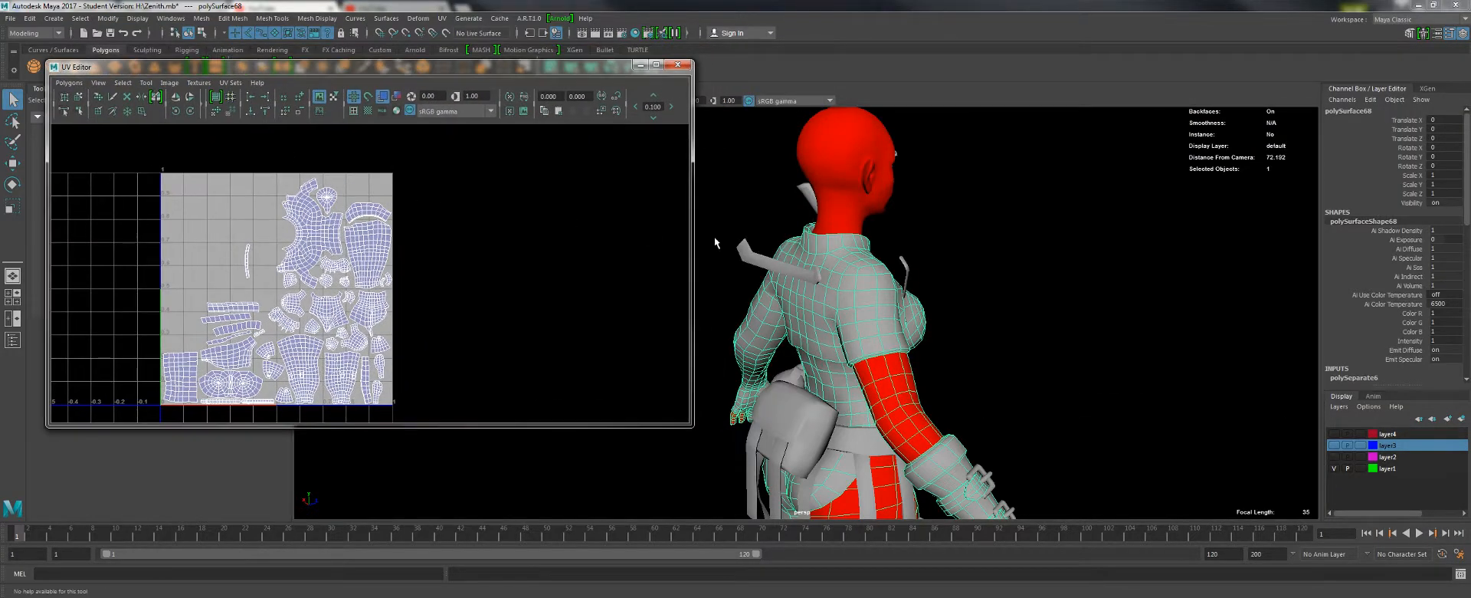
- Select the UV shell faces of the shirt's upper back and collar, and add the long left sleeve shell
{"action": "scroll", "coordinate": [916, 354], "scroll_direction": "up", "scroll_amount": 4}
{"action": "right_click_drag", "start_coordinate": [567, 269], "coordinate": [452, 276]}
{"action": "scroll", "coordinate": [352, 261], "scroll_direction": "up", "scroll_amount": 3}
{"action": "left_click", "coordinate": [393, 245]}
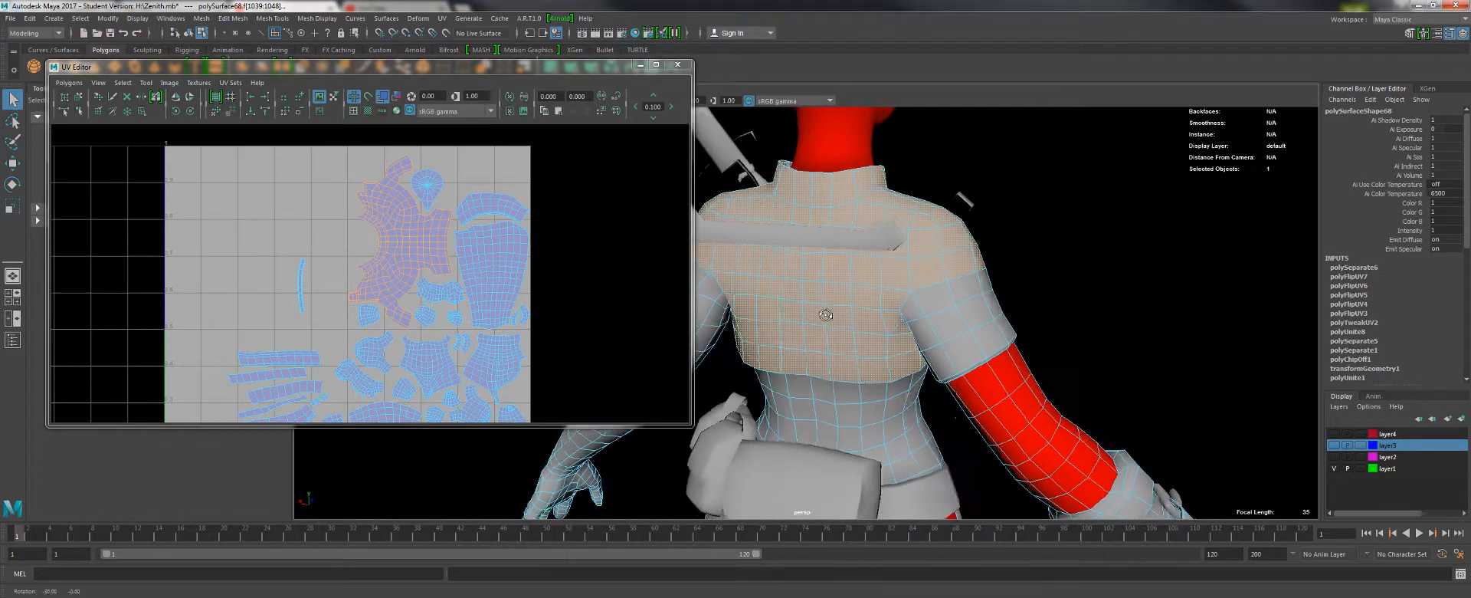
{"action": "left_click", "coordinate": [480, 251]}
{"action": "double_click", "coordinate": [479, 257], "text": "shift"}
{"action": "left_click_drag", "start_coordinate": [810, 319], "coordinate": [968, 325], "text": "alt"}
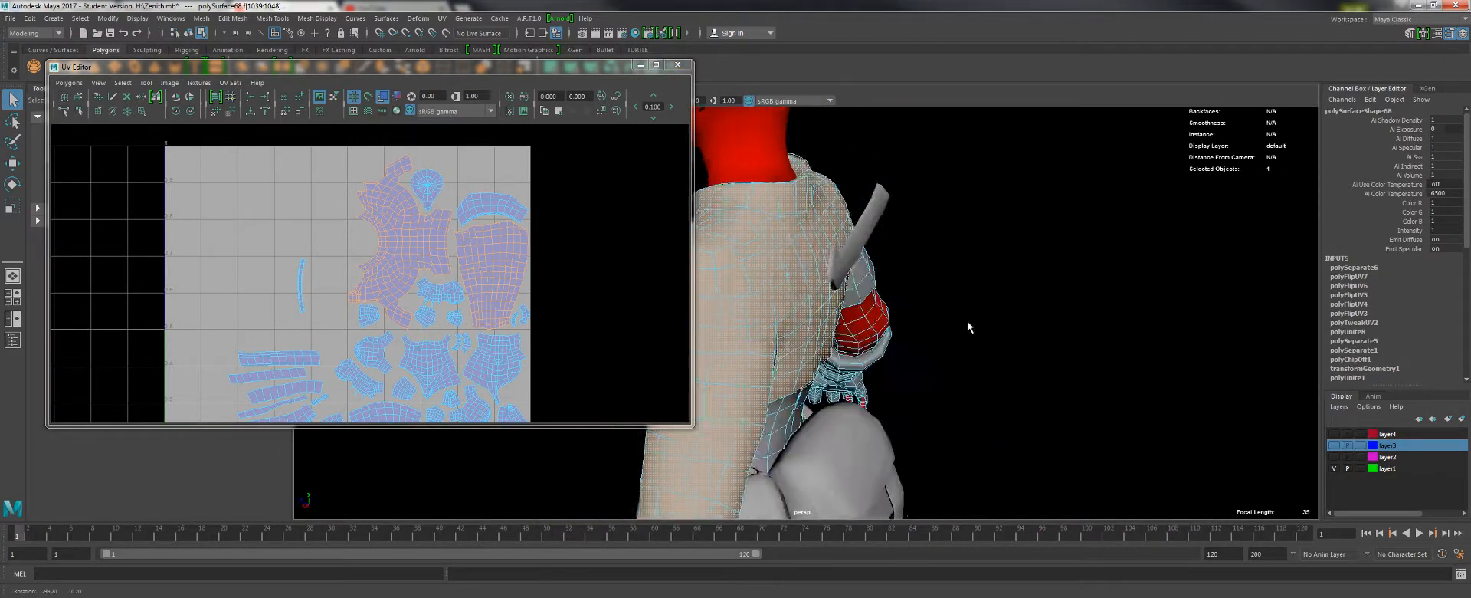
{"action": "right_click_drag", "start_coordinate": [968, 325], "coordinate": [850, 299], "text": "alt"}
{"action": "middle_click_drag", "start_coordinate": [851, 299], "coordinate": [903, 284], "text": "alt"}
{"action": "left_click_drag", "start_coordinate": [903, 284], "coordinate": [953, 324], "text": "alt"}
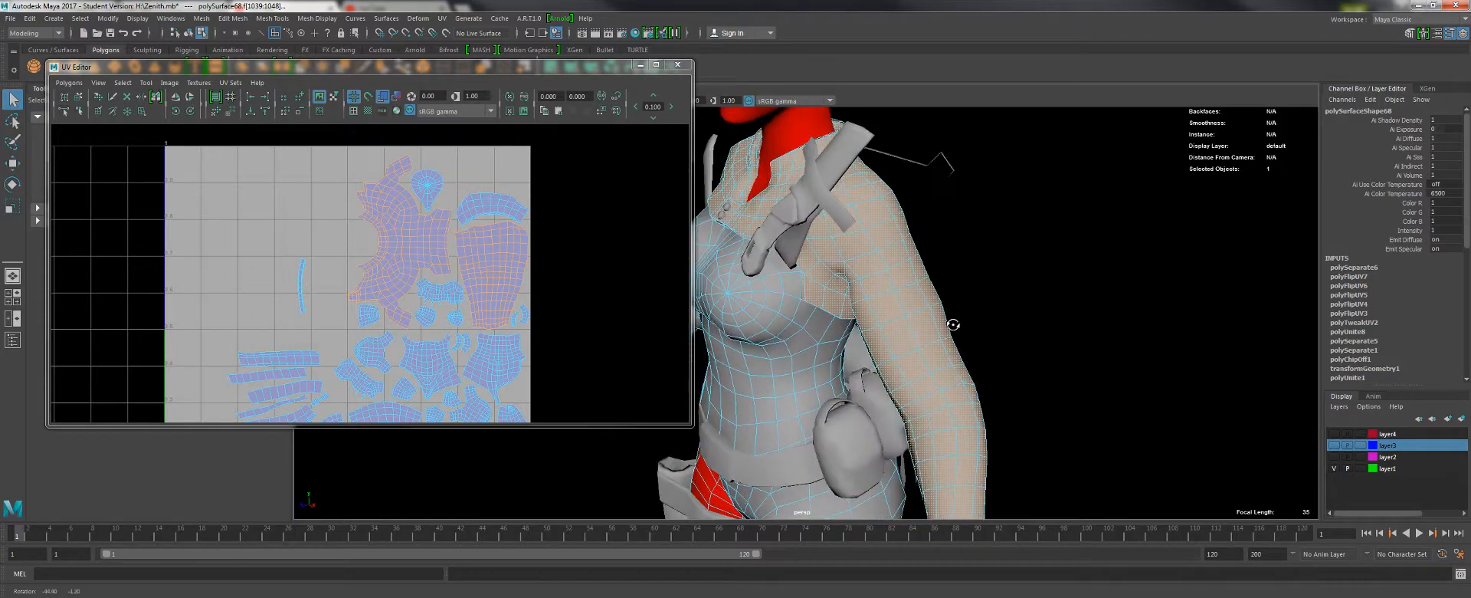
- Add the short right sleeve's UV shell to the shirt face selection
{"action": "double_click", "coordinate": [495, 203], "text": "shift"}
{"action": "left_click_drag", "start_coordinate": [774, 268], "coordinate": [919, 268], "text": "alt"}
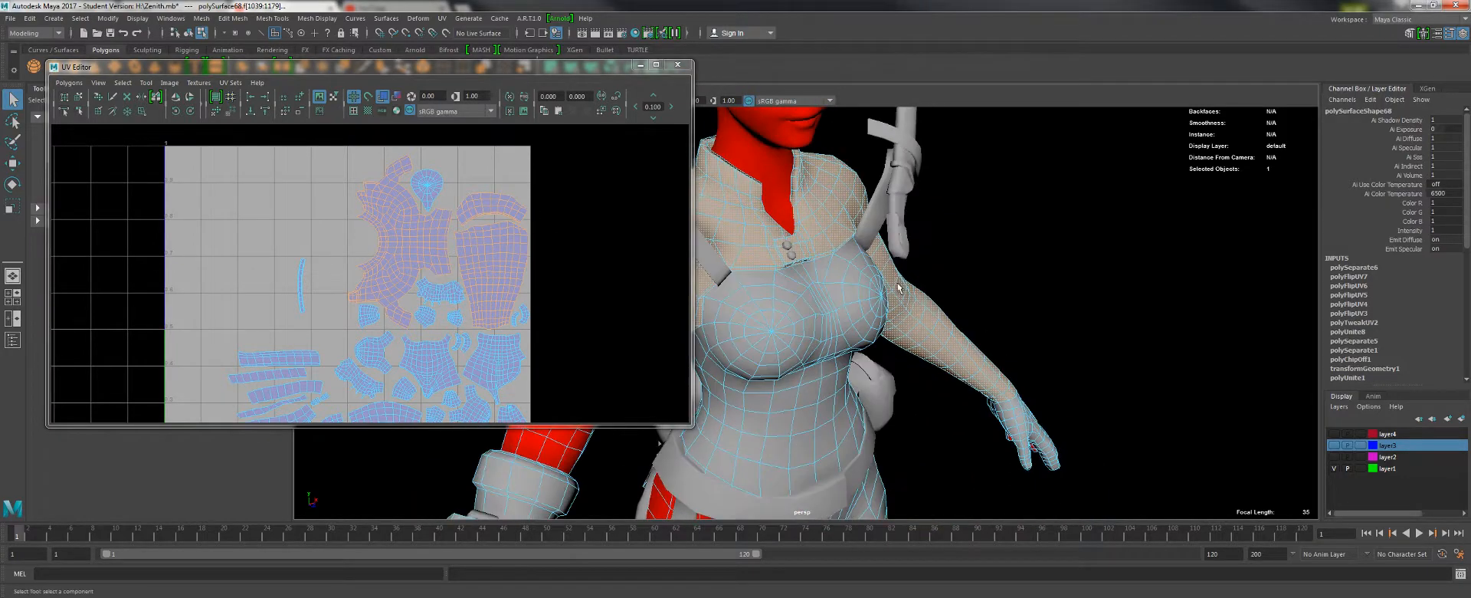
{"action": "middle_click_drag", "start_coordinate": [920, 269], "coordinate": [1086, 311], "text": "alt"}
{"action": "right_click_drag", "start_coordinate": [976, 333], "coordinate": [931, 325], "text": "alt"}
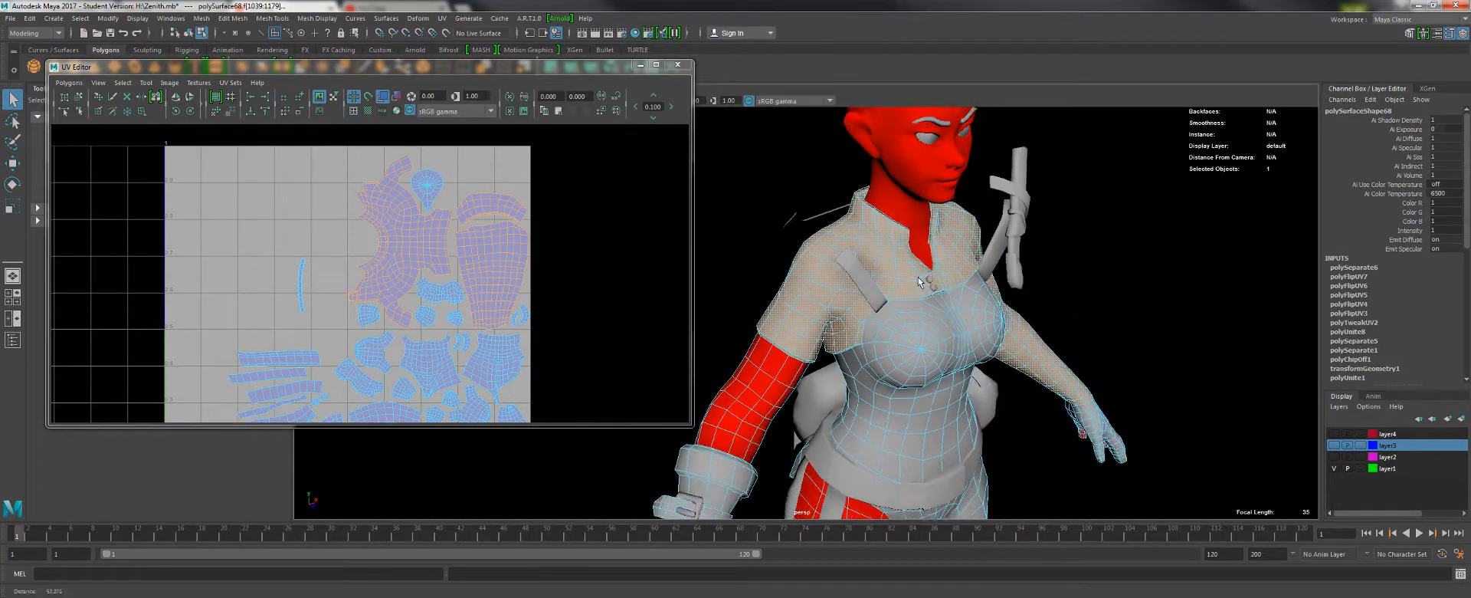
{"action": "left_click_drag", "start_coordinate": [931, 326], "coordinate": [877, 325], "text": "alt"}
{"action": "middle_click_drag", "start_coordinate": [877, 326], "coordinate": [781, 268], "text": "alt"}
{"action": "right_click_drag", "start_coordinate": [812, 275], "coordinate": [983, 306], "text": "alt"}
{"action": "left_click_drag", "start_coordinate": [983, 306], "coordinate": [839, 237], "text": "alt"}
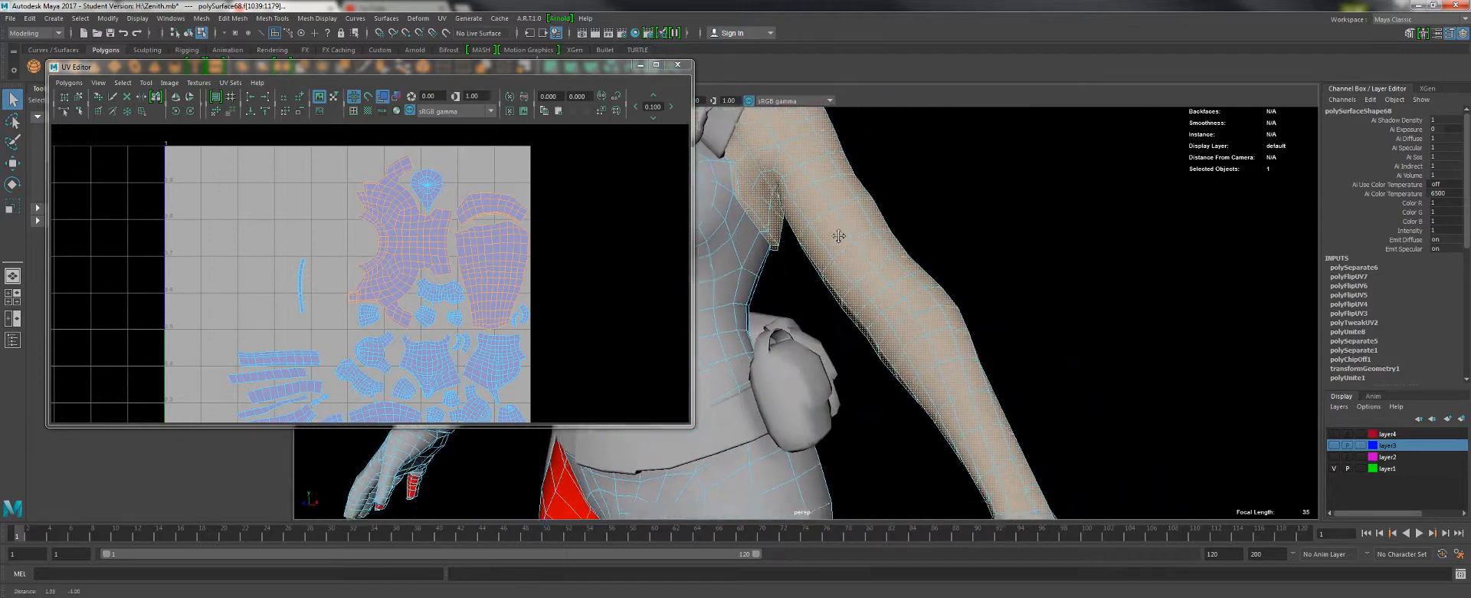
- Add the UV shells covering the back and palm of the left hand to the selection
{"action": "middle_click_drag", "start_coordinate": [838, 236], "coordinate": [835, 295], "text": "alt"}
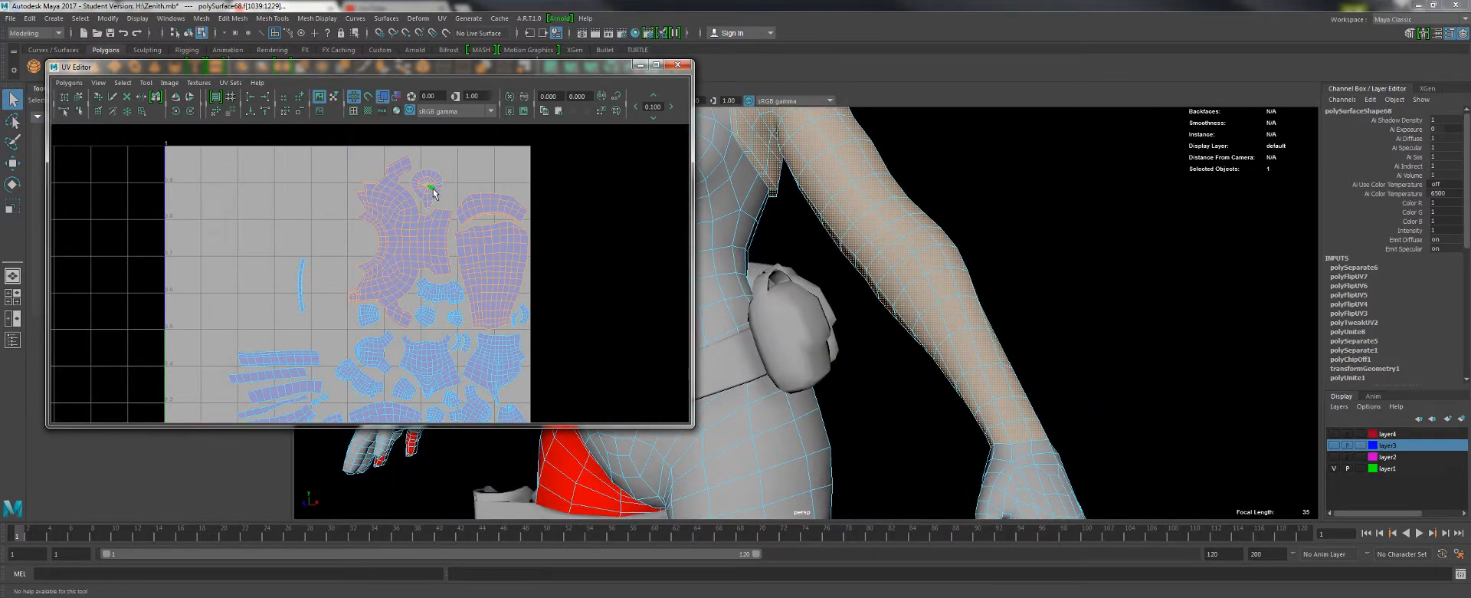
{"action": "left_click_drag", "start_coordinate": [774, 218], "coordinate": [882, 230], "text": "alt"}
{"action": "middle_click_drag", "start_coordinate": [843, 169], "coordinate": [694, 176], "text": "alt"}
{"action": "left_click_drag", "start_coordinate": [811, 309], "coordinate": [851, 283], "text": "alt"}
{"action": "right_click_drag", "start_coordinate": [851, 283], "coordinate": [812, 276], "text": "alt"}
{"action": "left_click_drag", "start_coordinate": [812, 275], "coordinate": [837, 283], "text": "alt"}
{"action": "middle_click_drag", "start_coordinate": [838, 282], "coordinate": [804, 223], "text": "alt"}
{"action": "right_click_drag", "start_coordinate": [804, 222], "coordinate": [824, 232], "text": "alt"}
{"action": "double_click", "coordinate": [432, 292], "text": "shift"}
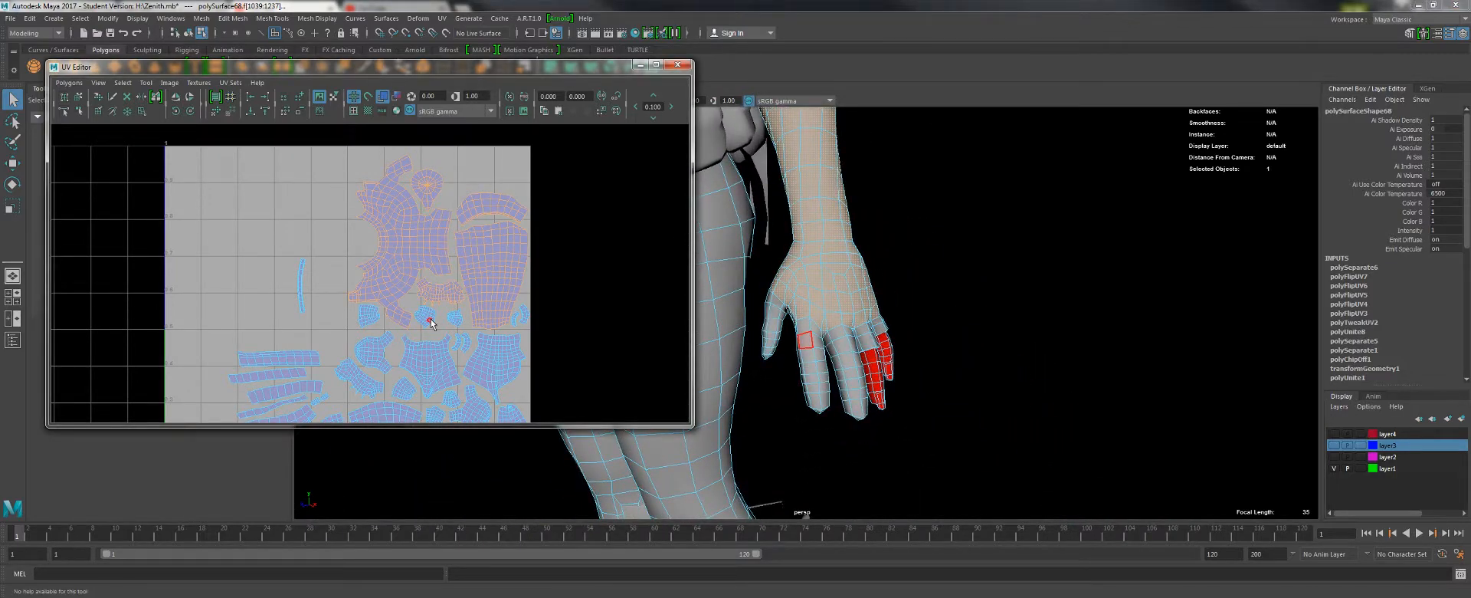
- Add the gloved finger and thumb UV shells of the left hand to the selection, leaving out the bare red fingers
{"action": "left_click", "coordinate": [430, 321], "text": "shift"}
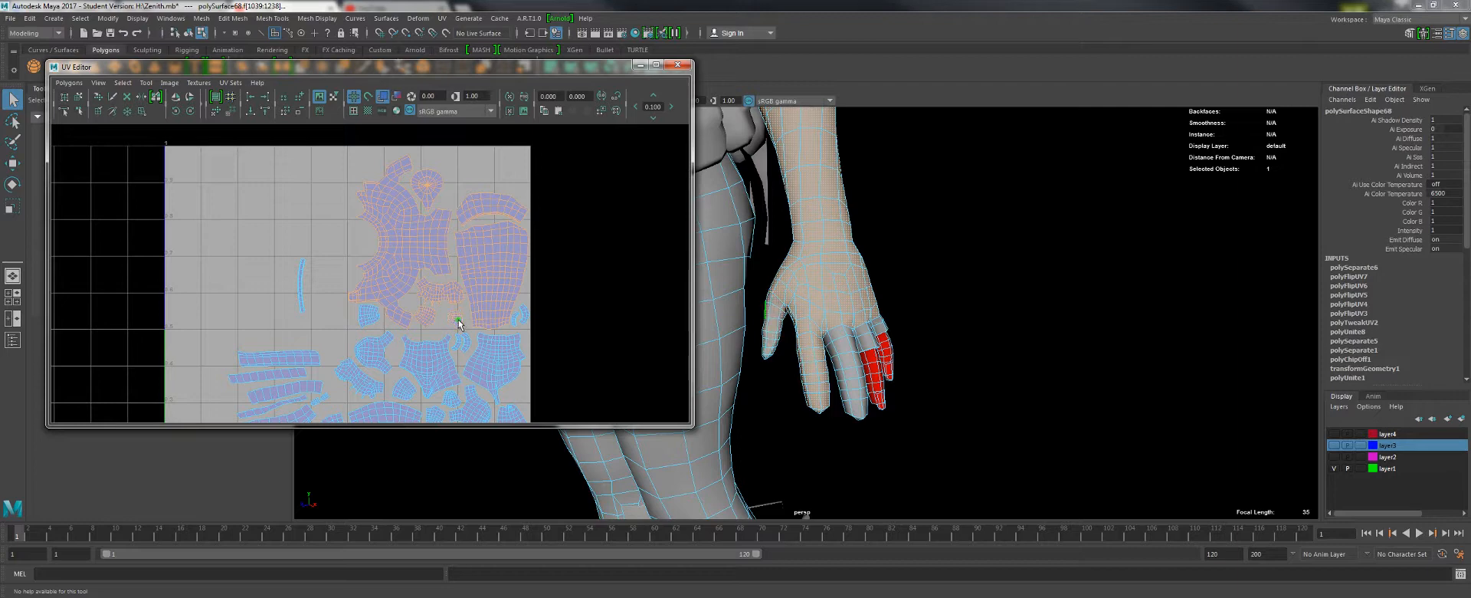
{"action": "double_click", "coordinate": [371, 317], "text": "shift"}
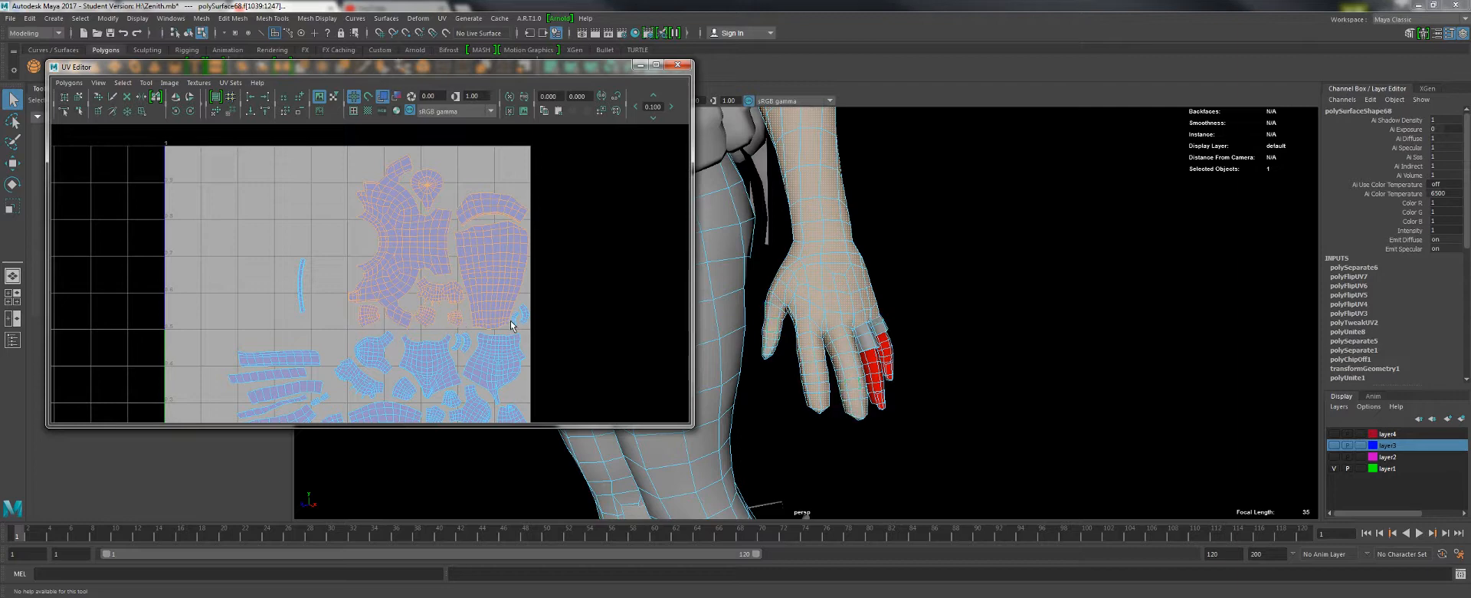
{"action": "double_click", "coordinate": [528, 315], "text": "shift"}
{"action": "right_click_drag", "start_coordinate": [827, 246], "coordinate": [843, 191], "text": "alt"}
{"action": "middle_click_drag", "start_coordinate": [847, 192], "coordinate": [920, 325], "text": "alt"}
{"action": "left_click_drag", "start_coordinate": [919, 325], "coordinate": [912, 237], "text": "alt"}
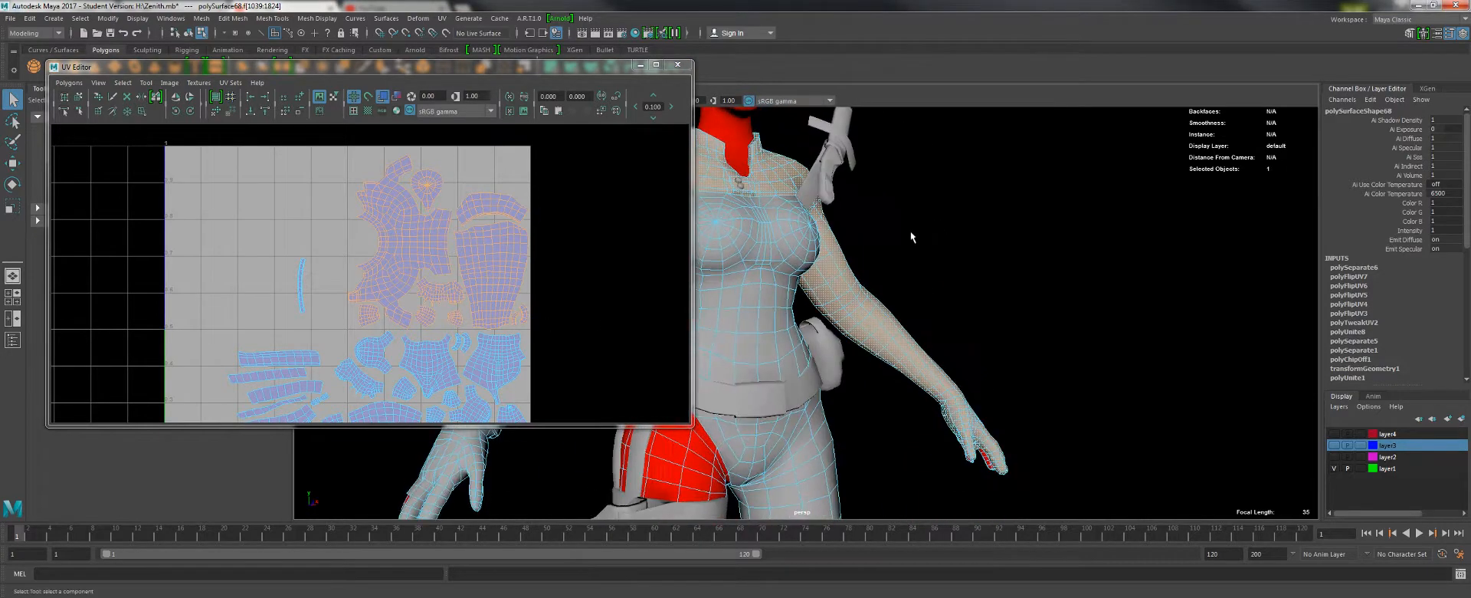
{"action": "middle_click_drag", "start_coordinate": [912, 237], "coordinate": [1054, 302], "text": "alt"}
{"action": "mouse_move", "coordinate": [923, 291]}
{"action": "left_mouse_down", "text": "alt"}
{"action": "mouse_move", "coordinate": [1018, 299]}
{"action": "mouse_move", "coordinate": [917, 285]}
{"action": "left_mouse_up", "text": "alt"}
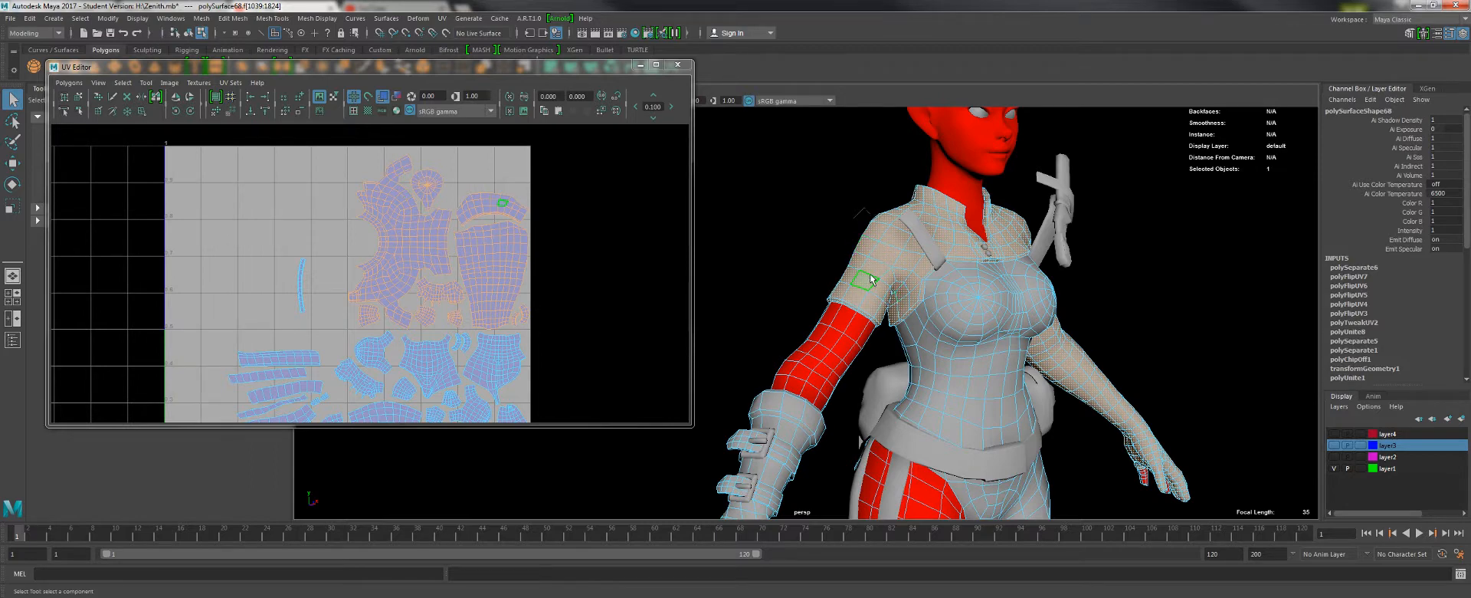
- Assign a new Lambert material to the selected shirt, sleeve and left glove faces and colour it yellow
{"action": "right_click_drag", "start_coordinate": [874, 275], "coordinate": [953, 529]}
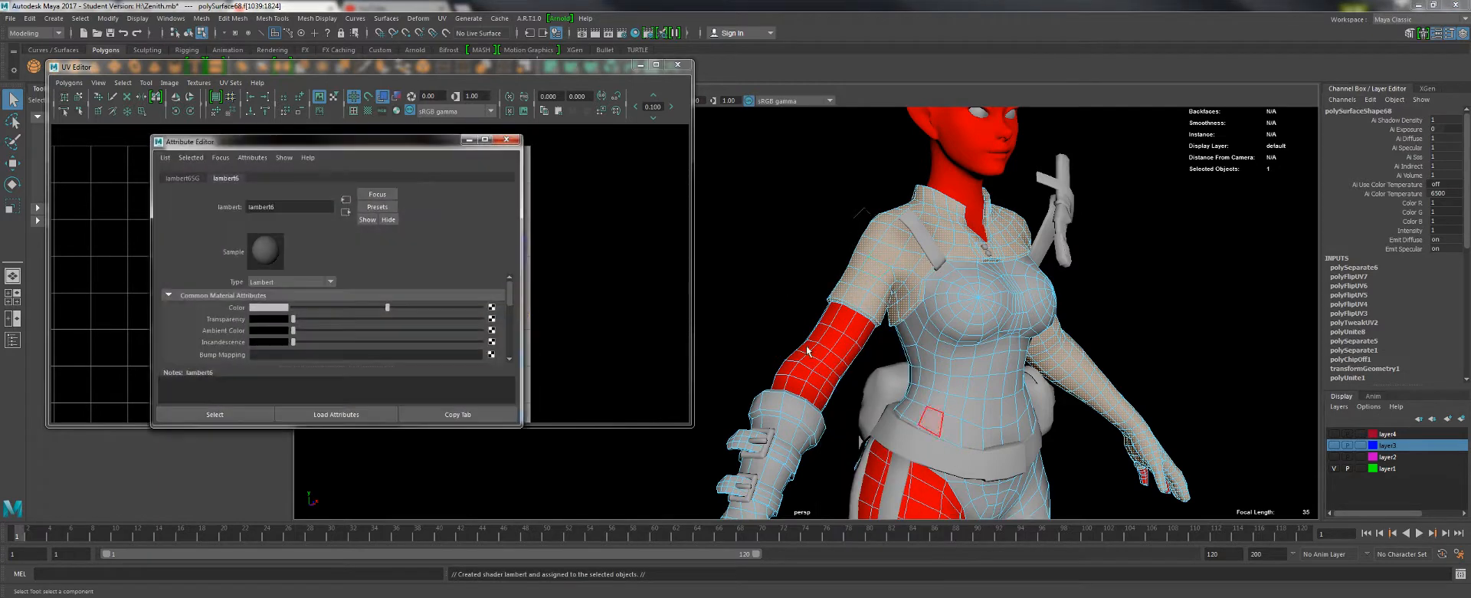
{"action": "left_click", "coordinate": [262, 309]}
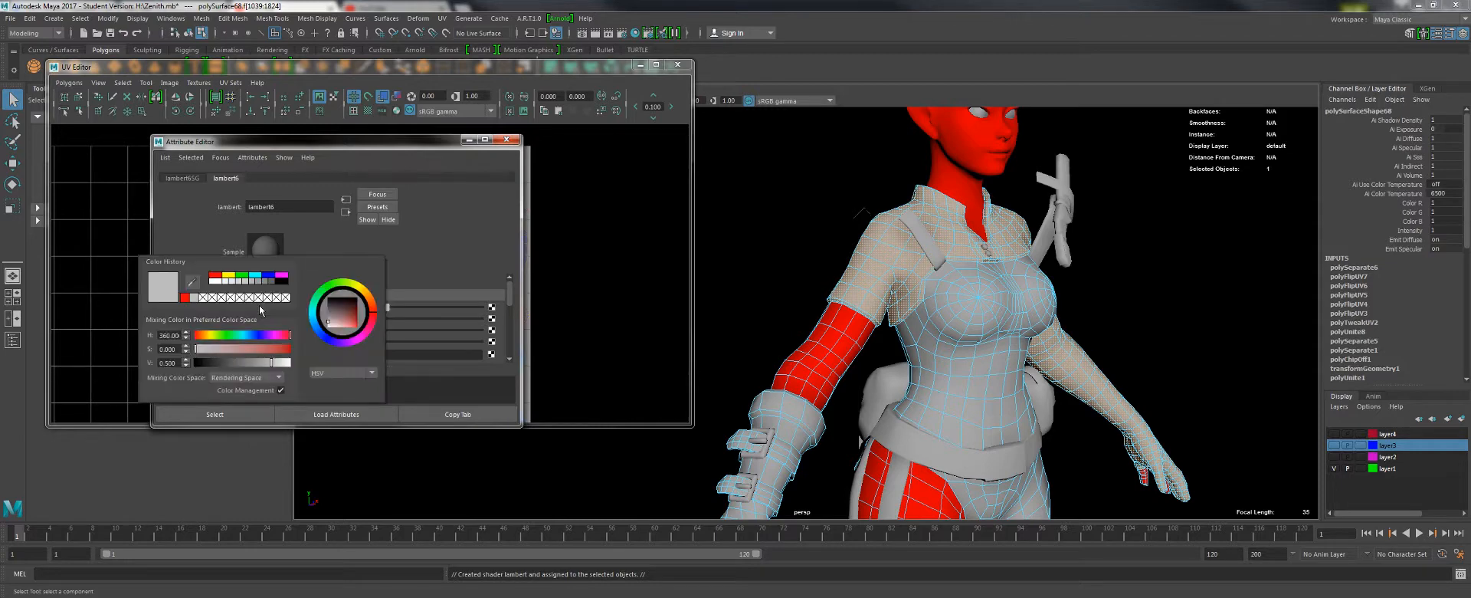
{"action": "left_click", "coordinate": [227, 278]}
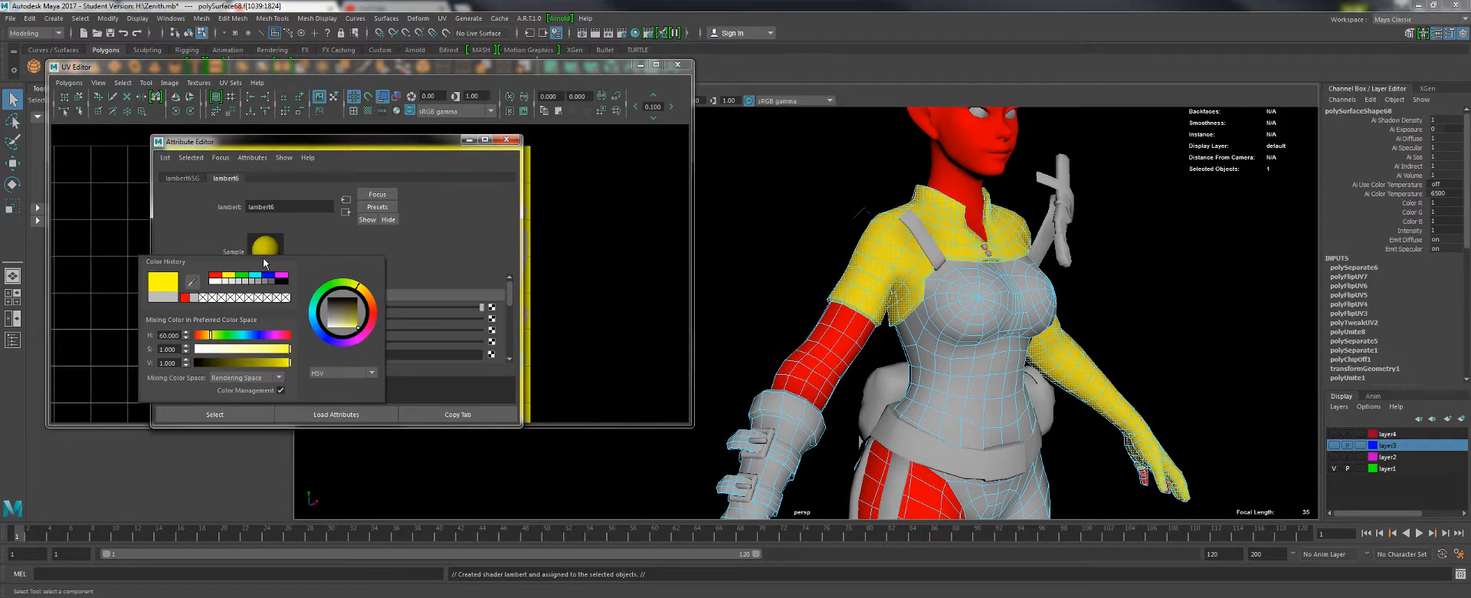
{"action": "left_click", "coordinate": [505, 140]}
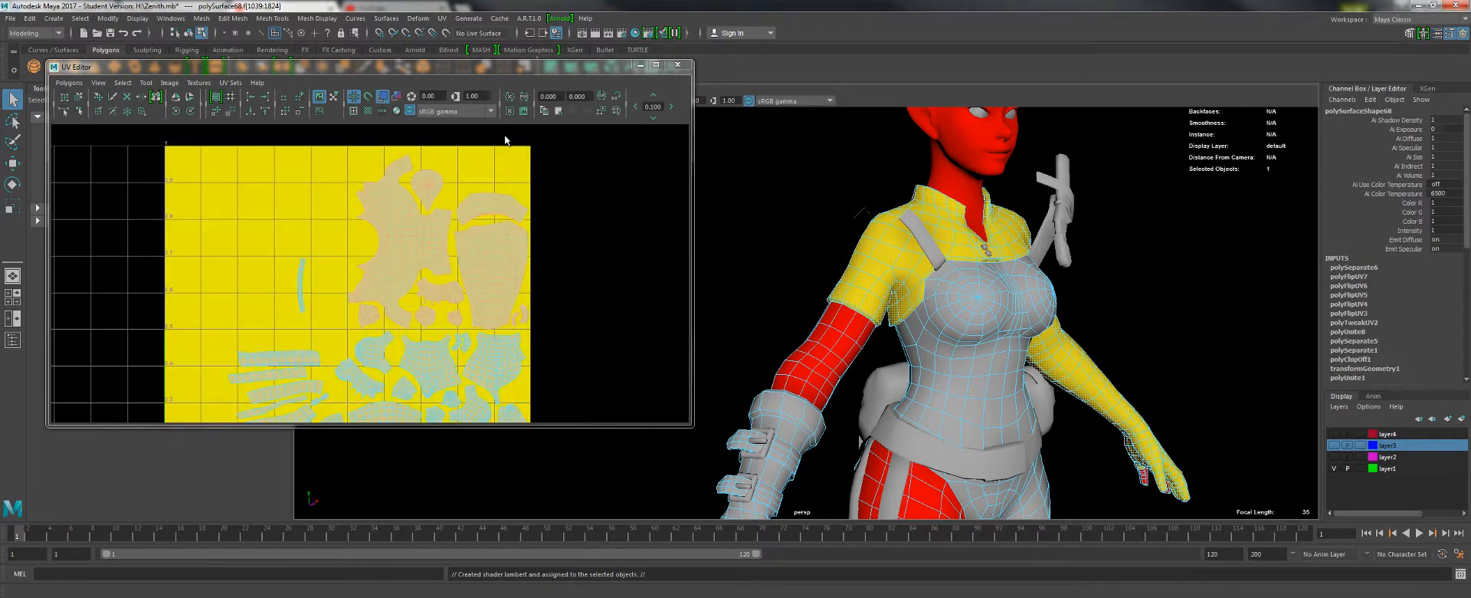
{"action": "left_click_drag", "start_coordinate": [820, 321], "coordinate": [766, 299], "text": "alt"}
{"action": "middle_click_drag", "start_coordinate": [766, 298], "coordinate": [725, 204], "text": "alt"}
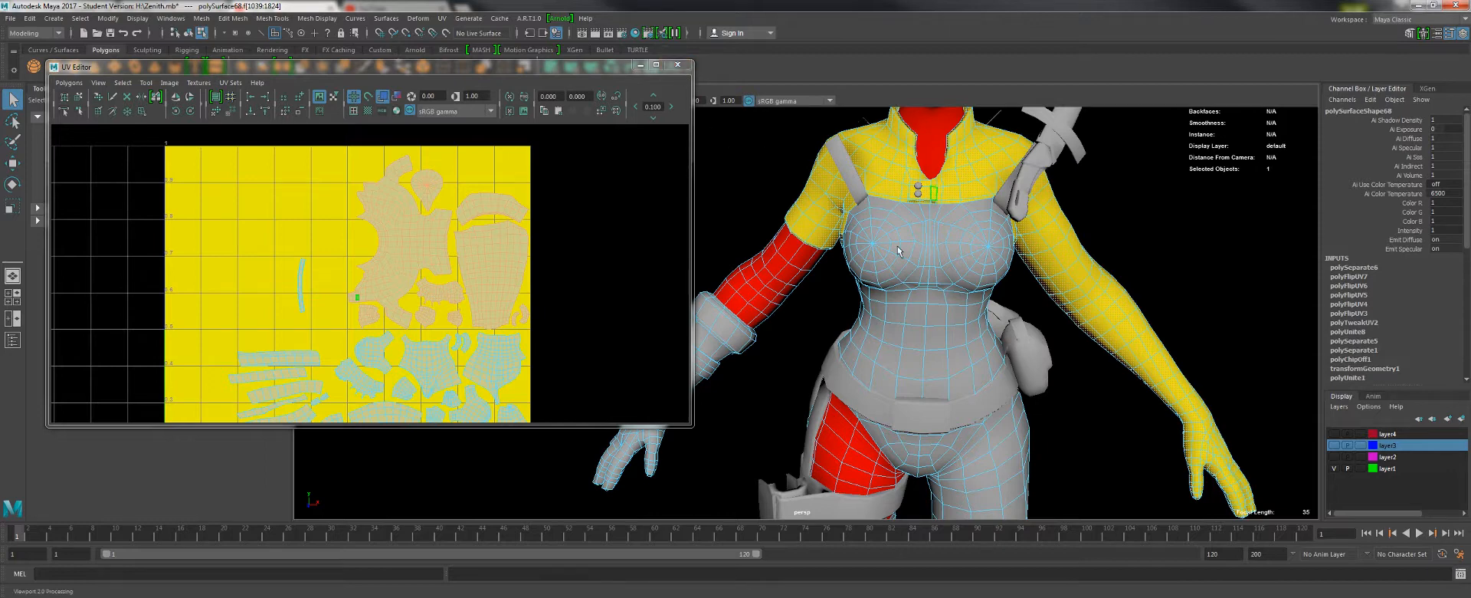
{"action": "scroll", "coordinate": [898, 245], "scroll_direction": "down", "scroll_amount": 5}
{"action": "left_click", "coordinate": [861, 327]}
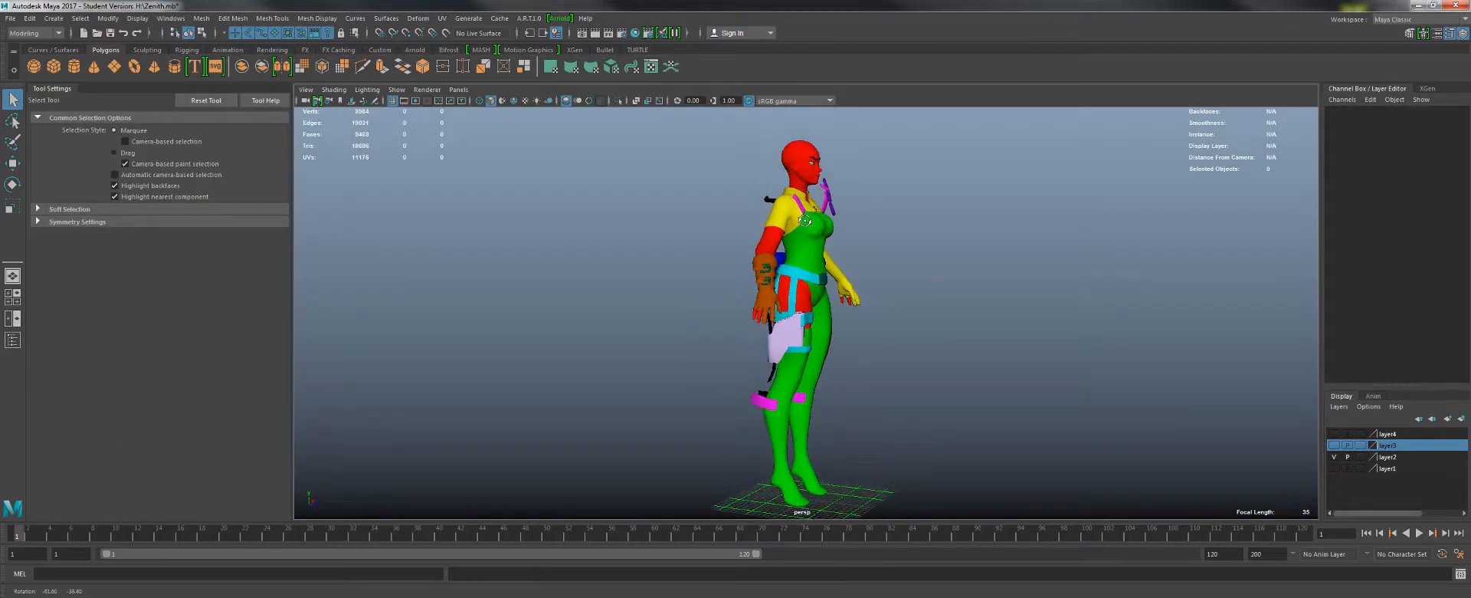
- Examine the fully colour-coded character as a whole from the front, side and back
{"action": "left_click_drag", "start_coordinate": [805, 221], "coordinate": [708, 238], "text": "alt"}
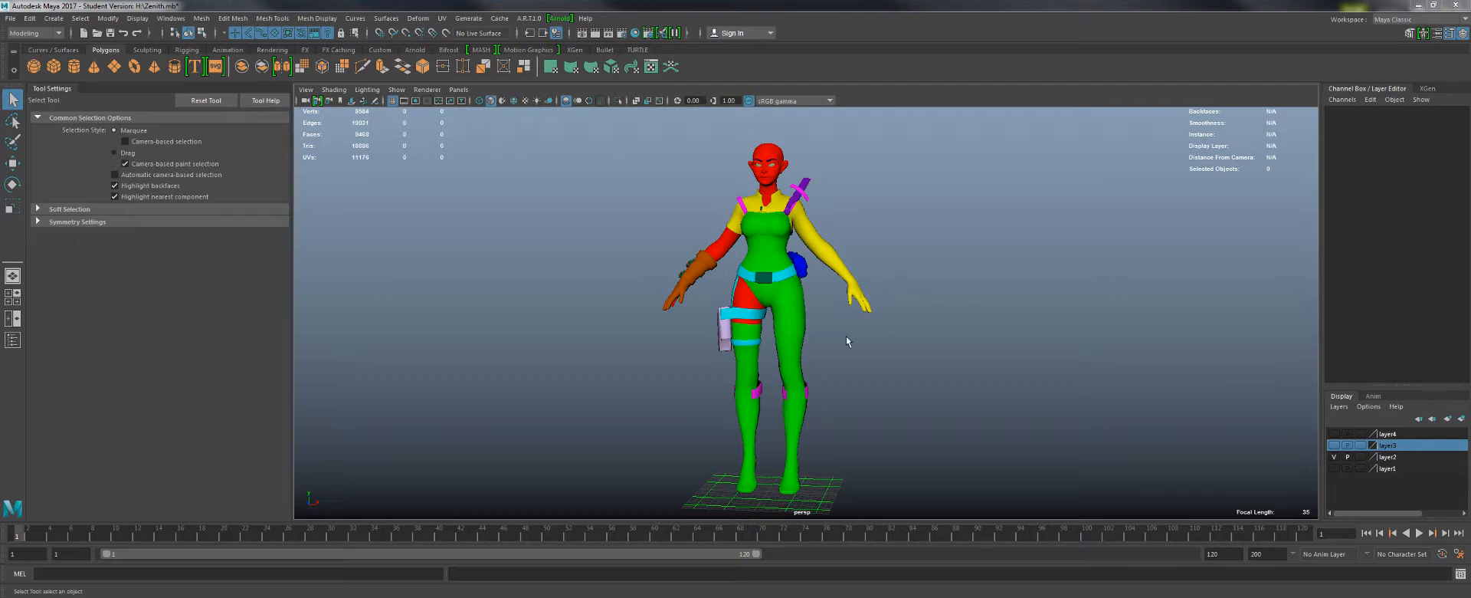
{"action": "left_click_drag", "start_coordinate": [846, 338], "coordinate": [793, 303], "text": "alt"}
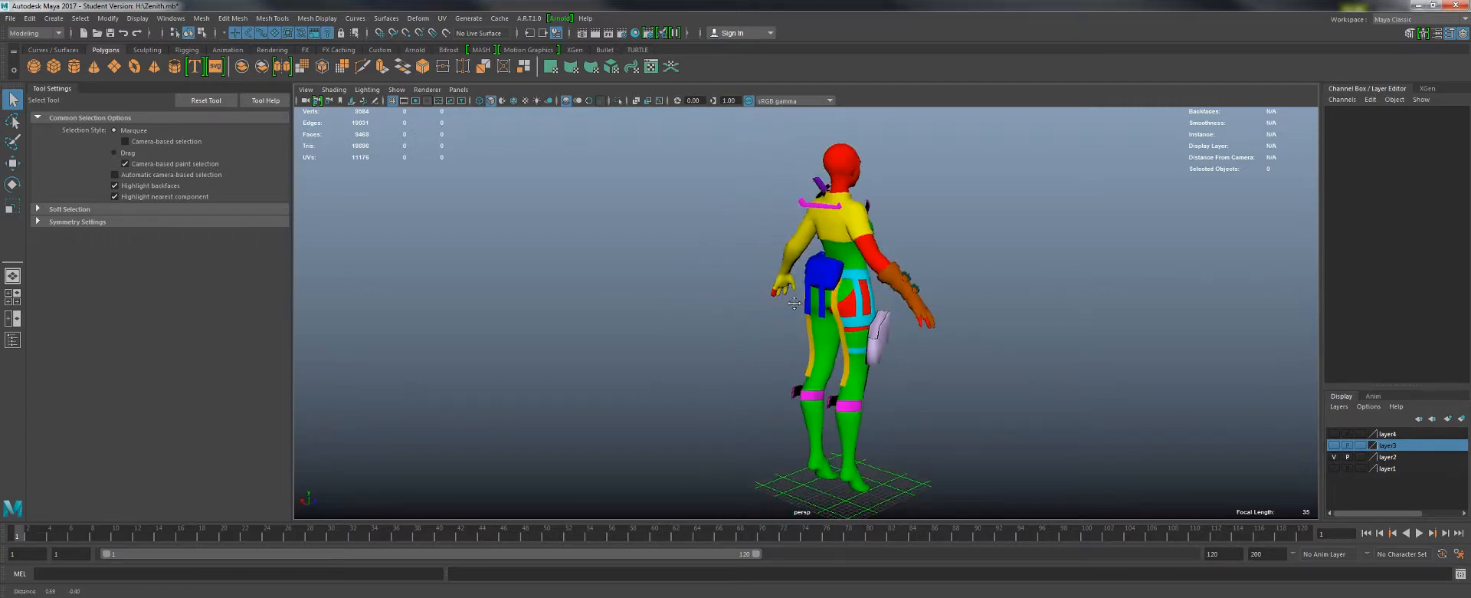
{"action": "middle_click_drag", "start_coordinate": [794, 303], "coordinate": [722, 299], "text": "alt"}
{"action": "right_click_drag", "start_coordinate": [722, 298], "coordinate": [755, 318], "text": "alt"}
{"action": "left_click_drag", "start_coordinate": [755, 318], "coordinate": [729, 370], "text": "alt"}
{"action": "middle_click_drag", "start_coordinate": [719, 322], "coordinate": [722, 401], "text": "alt"}
{"action": "right_click_drag", "start_coordinate": [722, 402], "coordinate": [747, 466], "text": "alt"}
{"action": "middle_click_drag", "start_coordinate": [743, 468], "coordinate": [747, 421], "text": "alt"}
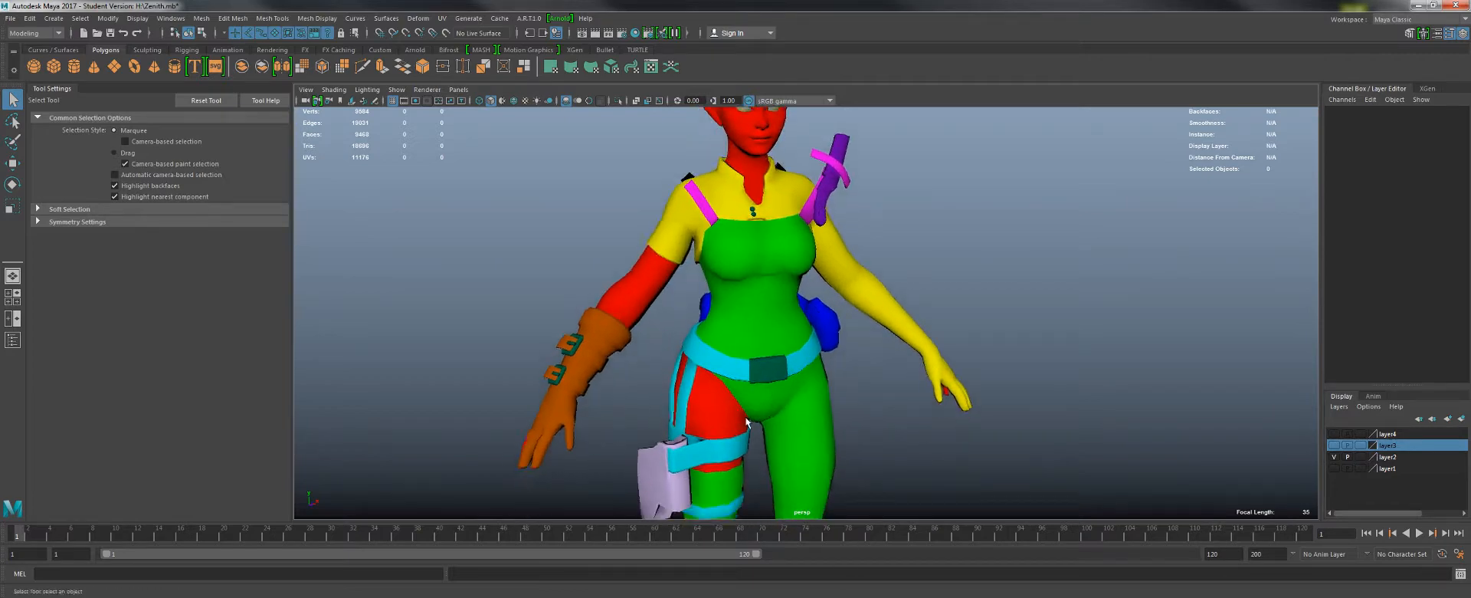
- Examine the material colours on the torso, gloved right arm, belt, holster, pouches and knee straps from several angles
{"action": "left_click_drag", "start_coordinate": [747, 421], "coordinate": [700, 398], "text": "alt"}
{"action": "right_click_drag", "start_coordinate": [743, 374], "coordinate": [752, 442], "text": "alt"}
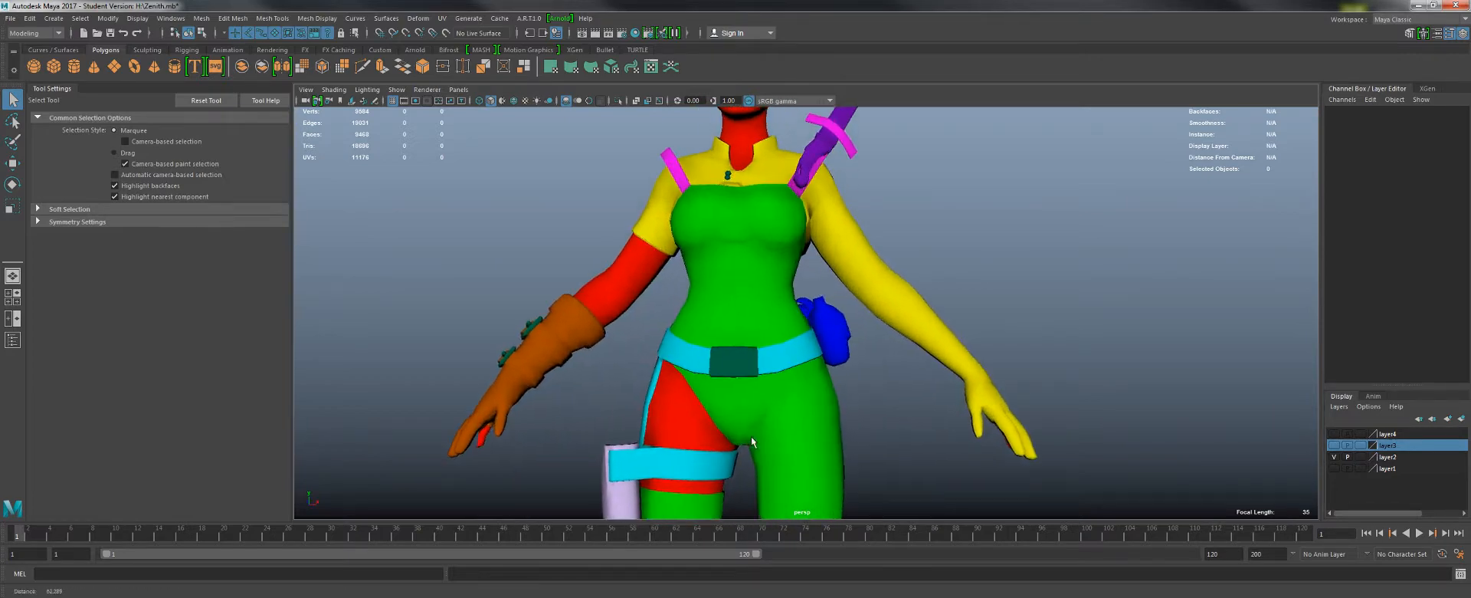
{"action": "left_click_drag", "start_coordinate": [681, 380], "coordinate": [824, 363], "text": "alt"}
{"action": "left_click_drag", "start_coordinate": [735, 355], "coordinate": [798, 353], "text": "alt"}
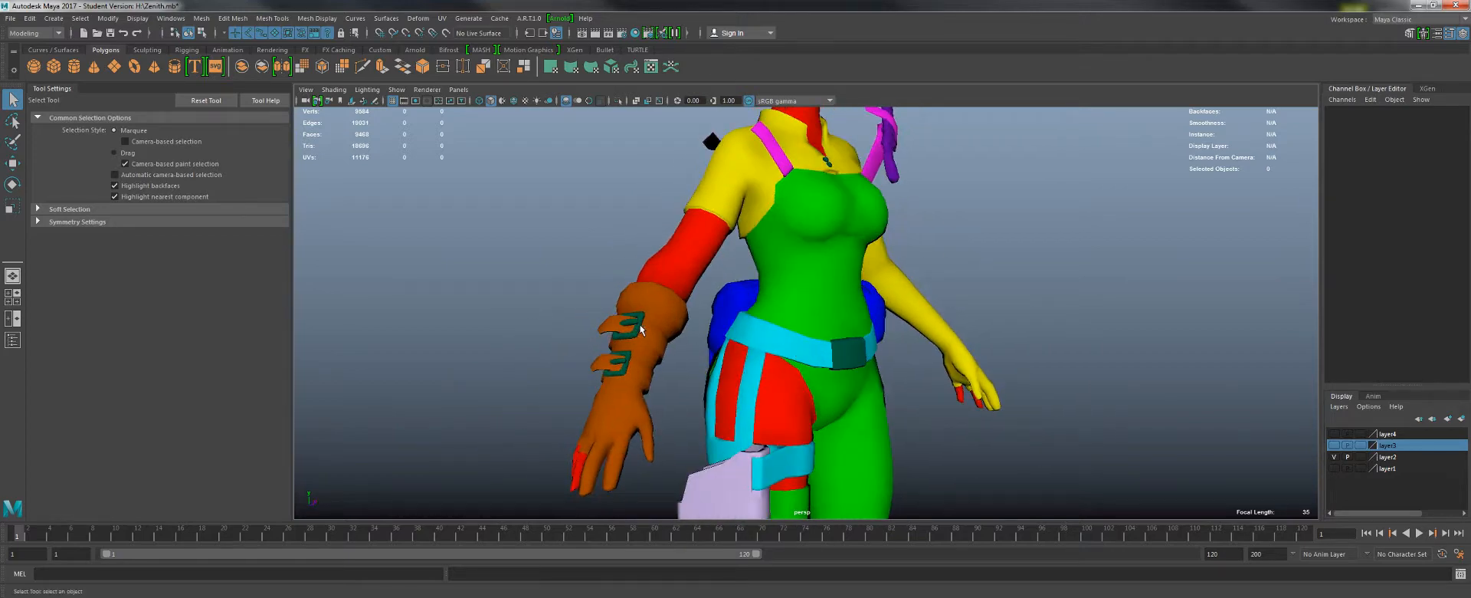
{"action": "left_click_drag", "start_coordinate": [628, 369], "coordinate": [816, 247], "text": "alt"}
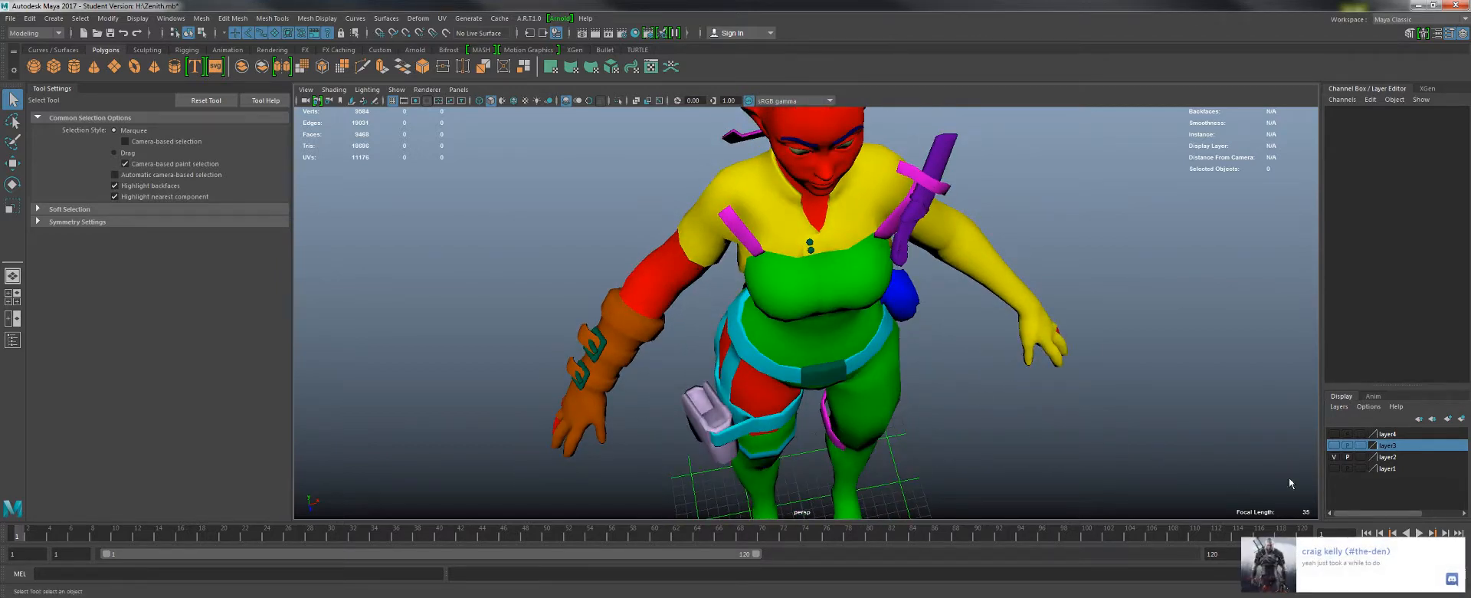
{"action": "left_click", "coordinate": [1462, 544]}
{"action": "left_click_drag", "start_coordinate": [843, 374], "coordinate": [750, 256], "text": "alt"}
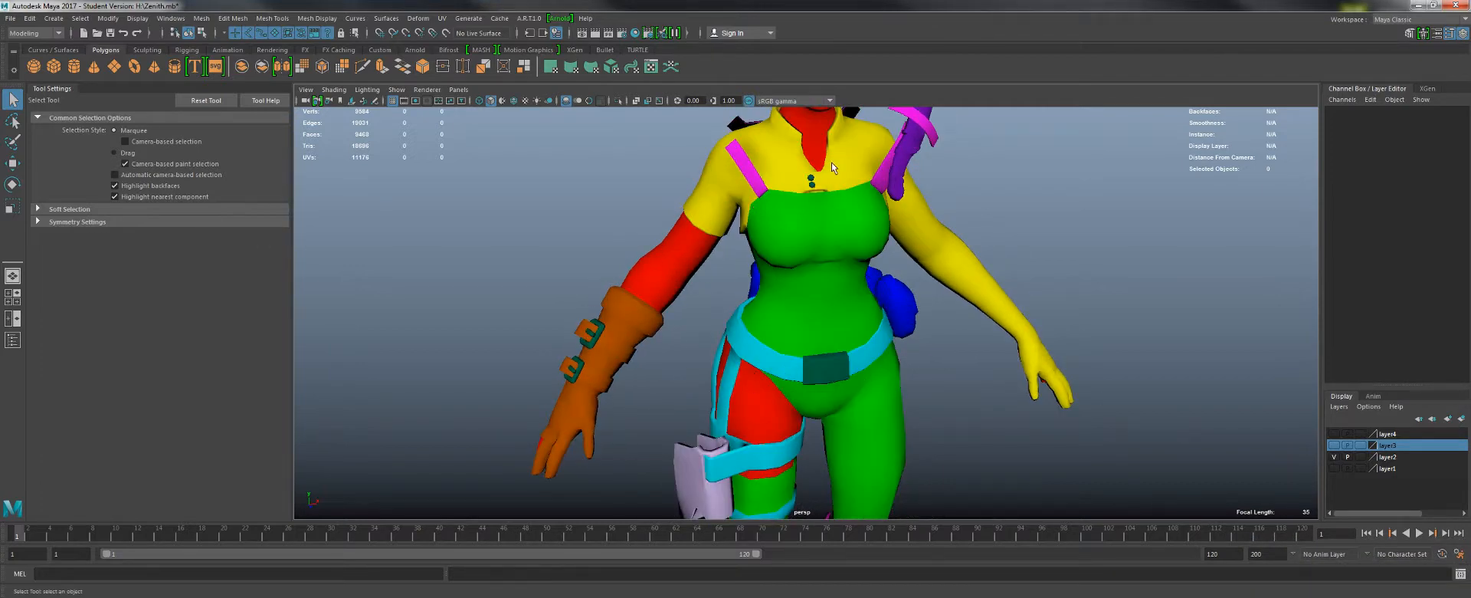
{"action": "left_click_drag", "start_coordinate": [896, 348], "coordinate": [625, 329], "text": "alt"}
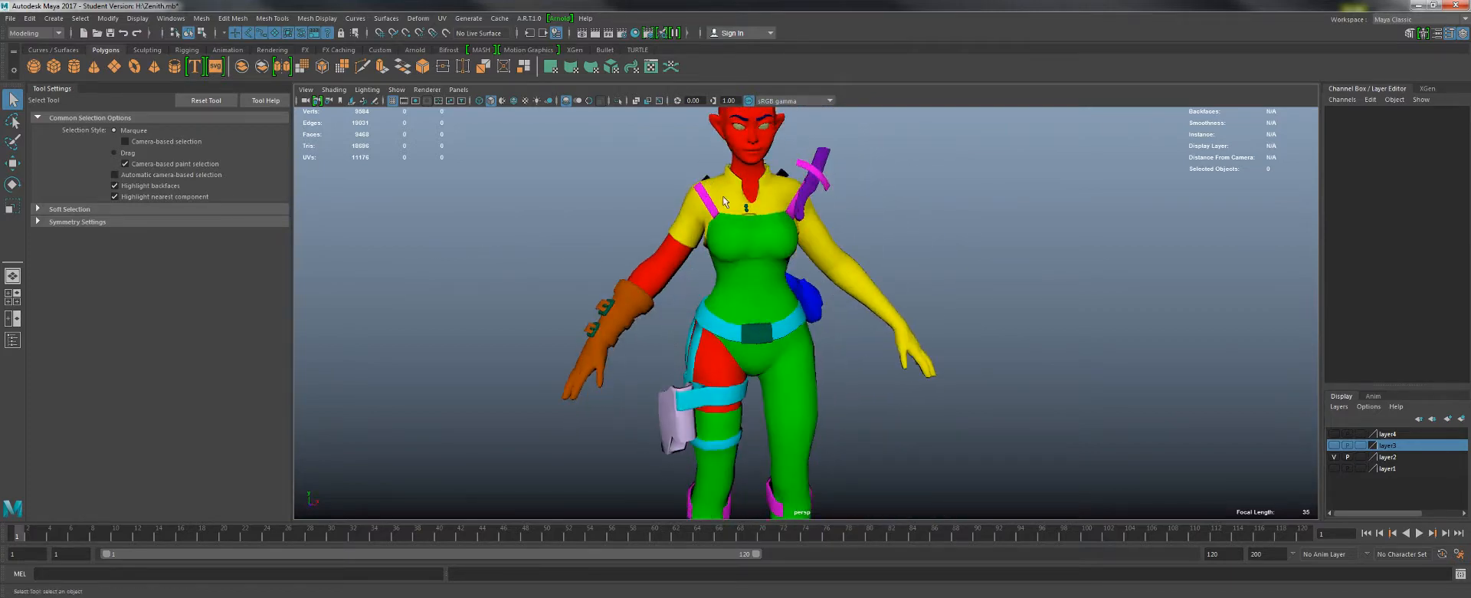
{"action": "mouse_move", "coordinate": [737, 250]}
{"action": "left_mouse_down", "text": "alt"}
{"action": "mouse_move", "coordinate": [831, 249]}
{"action": "mouse_move", "coordinate": [760, 258]}
{"action": "left_mouse_up", "text": "alt"}
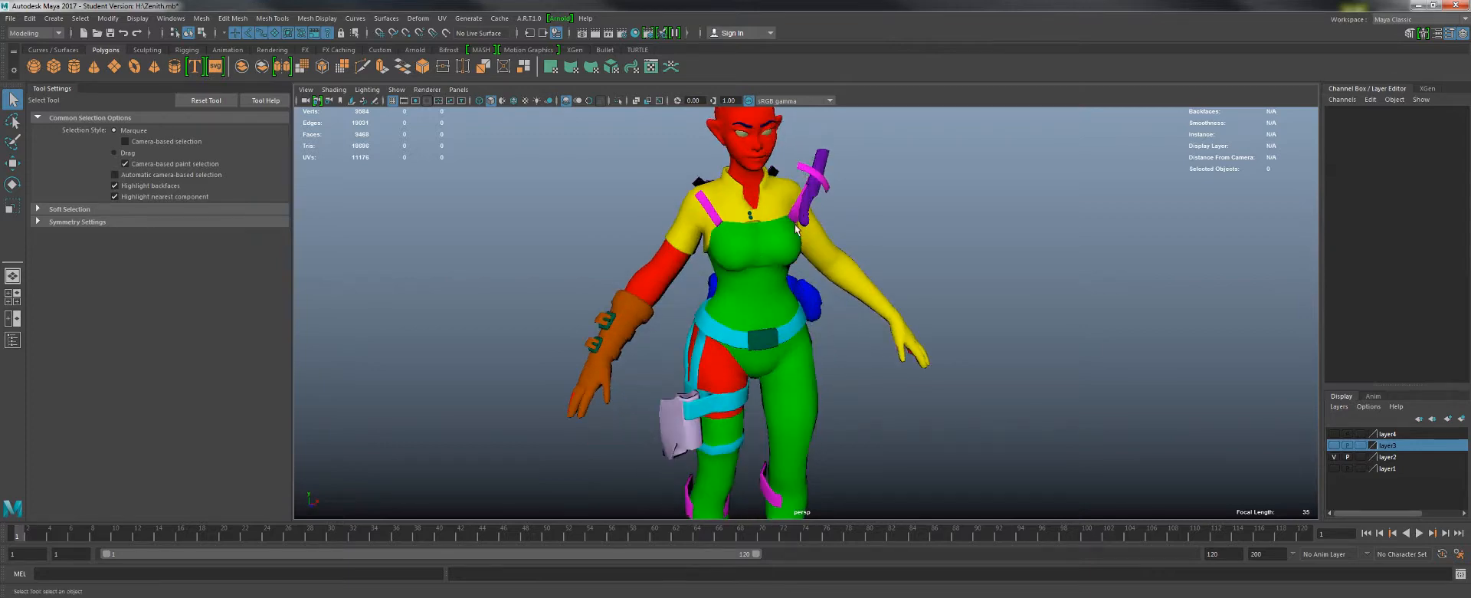
{"action": "left_click_drag", "start_coordinate": [645, 167], "coordinate": [916, 210], "text": "alt"}
{"action": "middle_click_drag", "start_coordinate": [800, 506], "coordinate": [772, 389], "text": "alt"}
{"action": "left_click_drag", "start_coordinate": [706, 411], "coordinate": [816, 421], "text": "alt"}
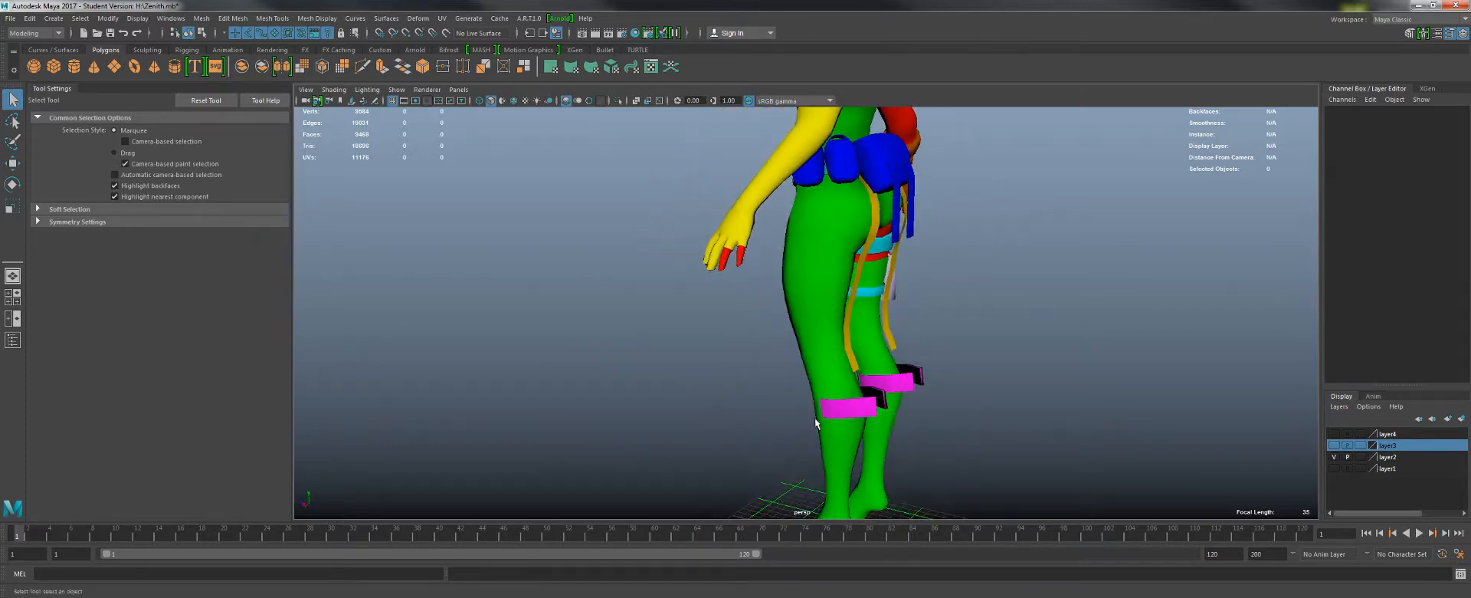
{"action": "left_click_drag", "start_coordinate": [826, 319], "coordinate": [855, 299], "text": "alt"}
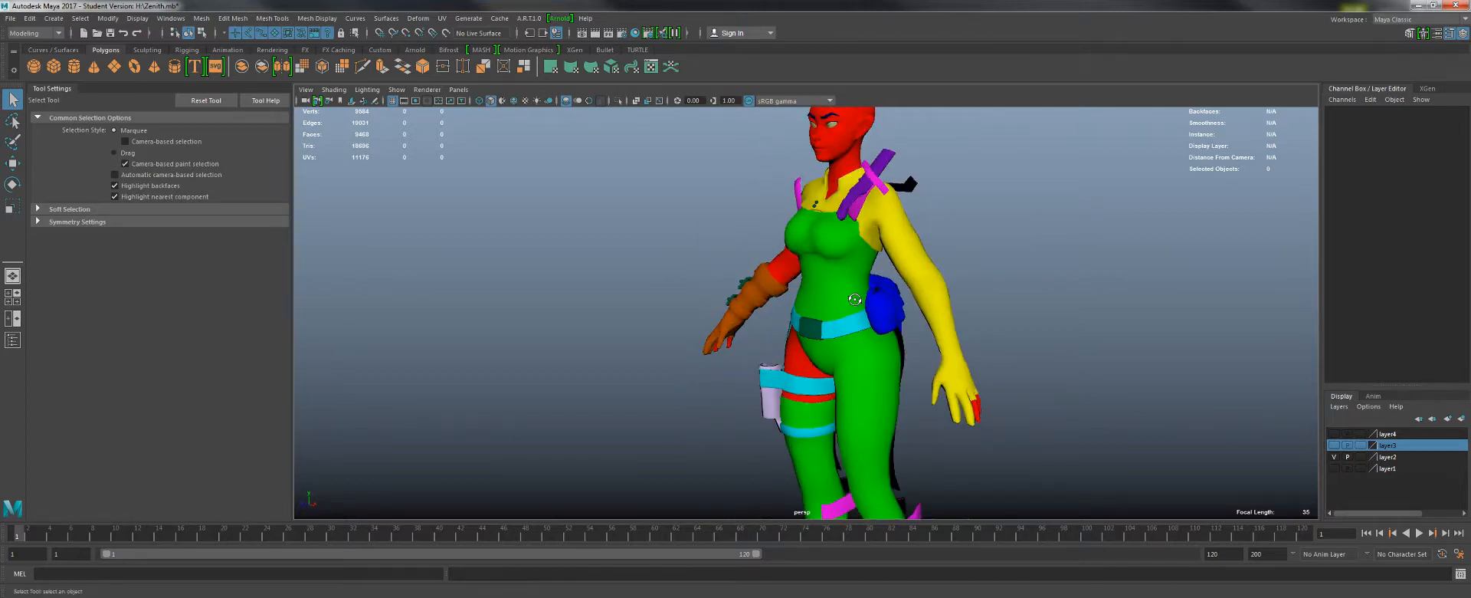
{"action": "left_click_drag", "start_coordinate": [855, 299], "coordinate": [805, 294], "text": "alt"}
- Examine the material colours on the head, eyes, eyebrows and collar up close, and return to the wider front view
{"action": "right_click_drag", "start_coordinate": [805, 294], "coordinate": [853, 440], "text": "alt"}
{"action": "middle_click_drag", "start_coordinate": [852, 371], "coordinate": [773, 483], "text": "alt"}
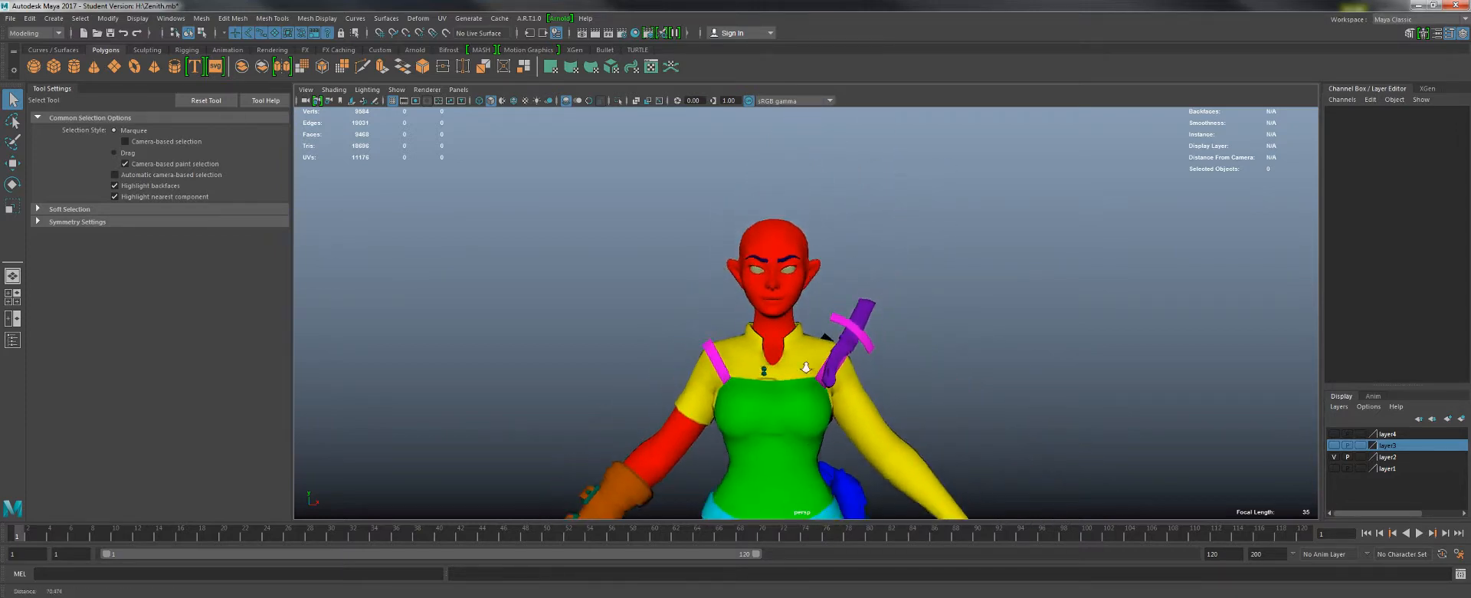
{"action": "right_click_drag", "start_coordinate": [754, 360], "coordinate": [771, 453], "text": "alt"}
{"action": "middle_click_drag", "start_coordinate": [780, 316], "coordinate": [889, 407], "text": "alt"}
{"action": "right_click_drag", "start_coordinate": [890, 407], "coordinate": [926, 436], "text": "alt"}
{"action": "left_click_drag", "start_coordinate": [926, 437], "coordinate": [860, 394], "text": "alt"}
{"action": "right_click_drag", "start_coordinate": [652, 322], "coordinate": [536, 314], "text": "alt"}
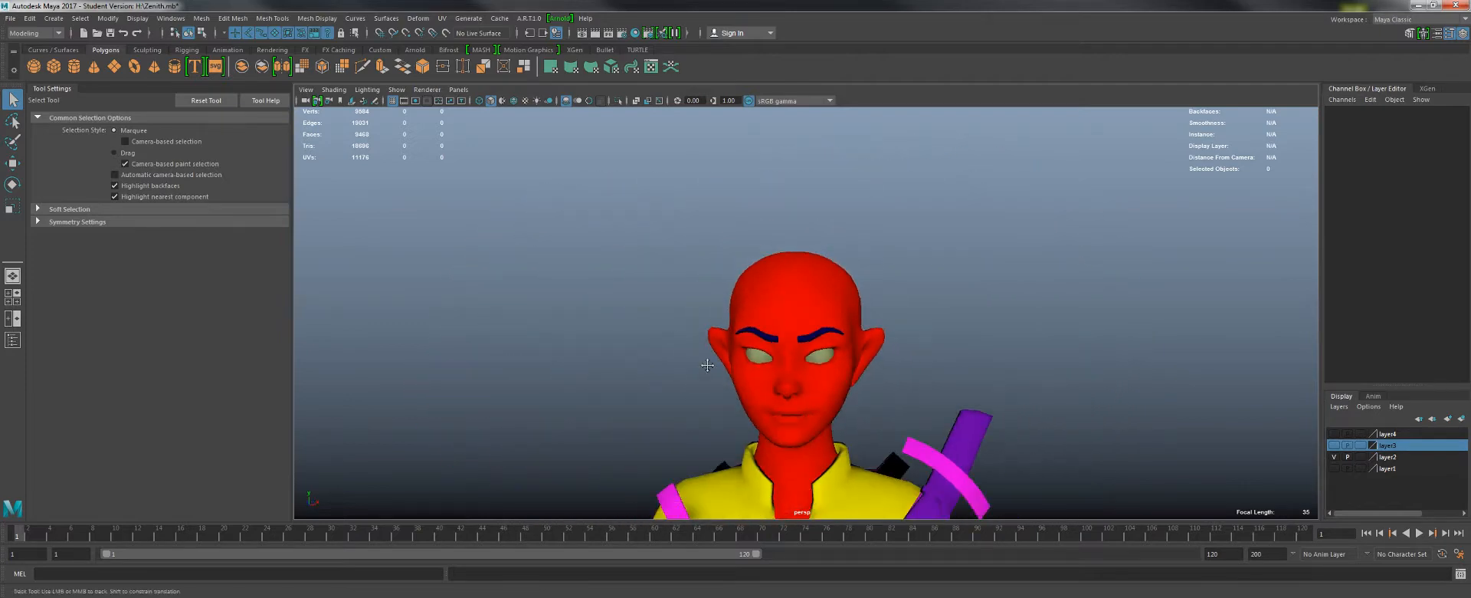
{"action": "middle_click_drag", "start_coordinate": [710, 357], "coordinate": [569, 210], "text": "alt"}
{"action": "right_click_drag", "start_coordinate": [659, 291], "coordinate": [582, 291], "text": "alt"}
{"action": "middle_click_drag", "start_coordinate": [726, 308], "coordinate": [741, 250], "text": "alt"}
{"action": "right_click_drag", "start_coordinate": [741, 250], "coordinate": [712, 256], "text": "alt"}
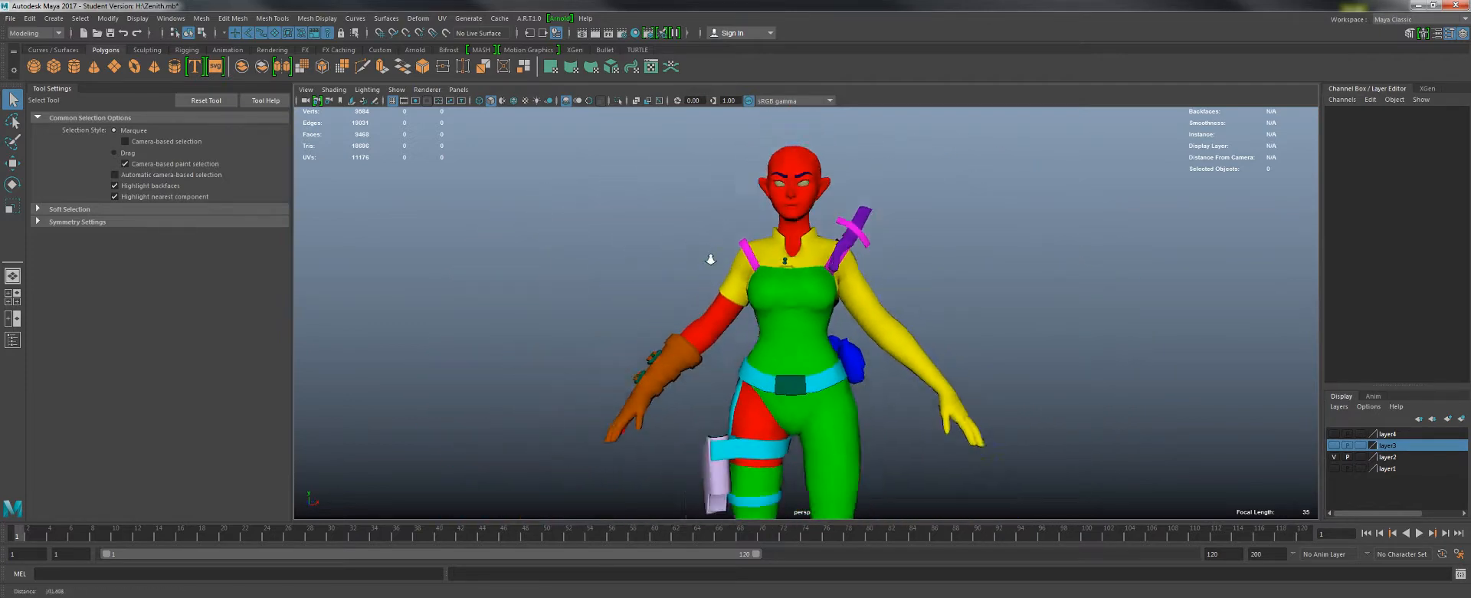
- Combine all of the character's separate meshes into a single object and save the scene
{"action": "left_click_drag", "start_coordinate": [713, 256], "coordinate": [718, 230], "text": "alt"}
{"action": "scroll", "coordinate": [716, 228], "scroll_direction": "down", "scroll_amount": 4}
{"action": "left_click_drag", "start_coordinate": [663, 152], "coordinate": [862, 372]}
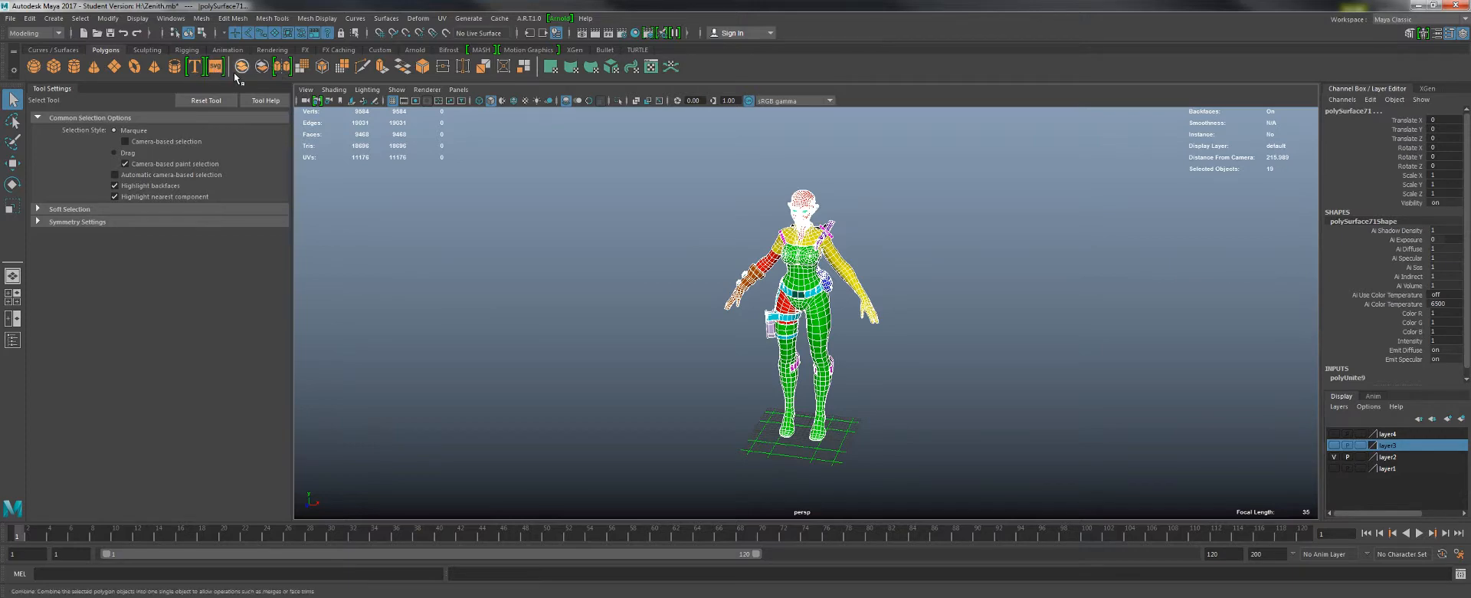
{"action": "left_click", "coordinate": [687, 288]}
{"action": "right_click_drag", "start_coordinate": [687, 288], "coordinate": [753, 363], "text": "alt"}
{"action": "key", "text": "ctrl+s"}
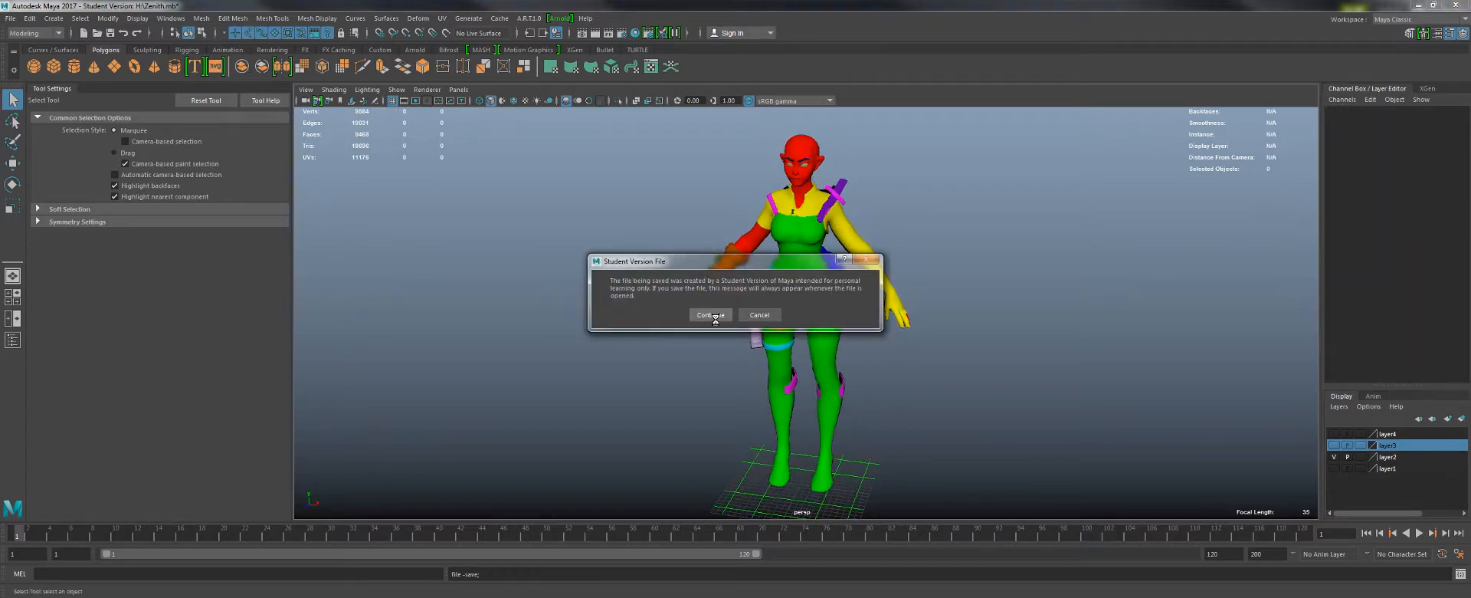
{"action": "left_click", "coordinate": [705, 317]}
- Switch to the Rendering toolset, open Transfer Maps and reset its settings
{"action": "left_click_drag", "start_coordinate": [854, 292], "coordinate": [918, 367], "text": "alt"}
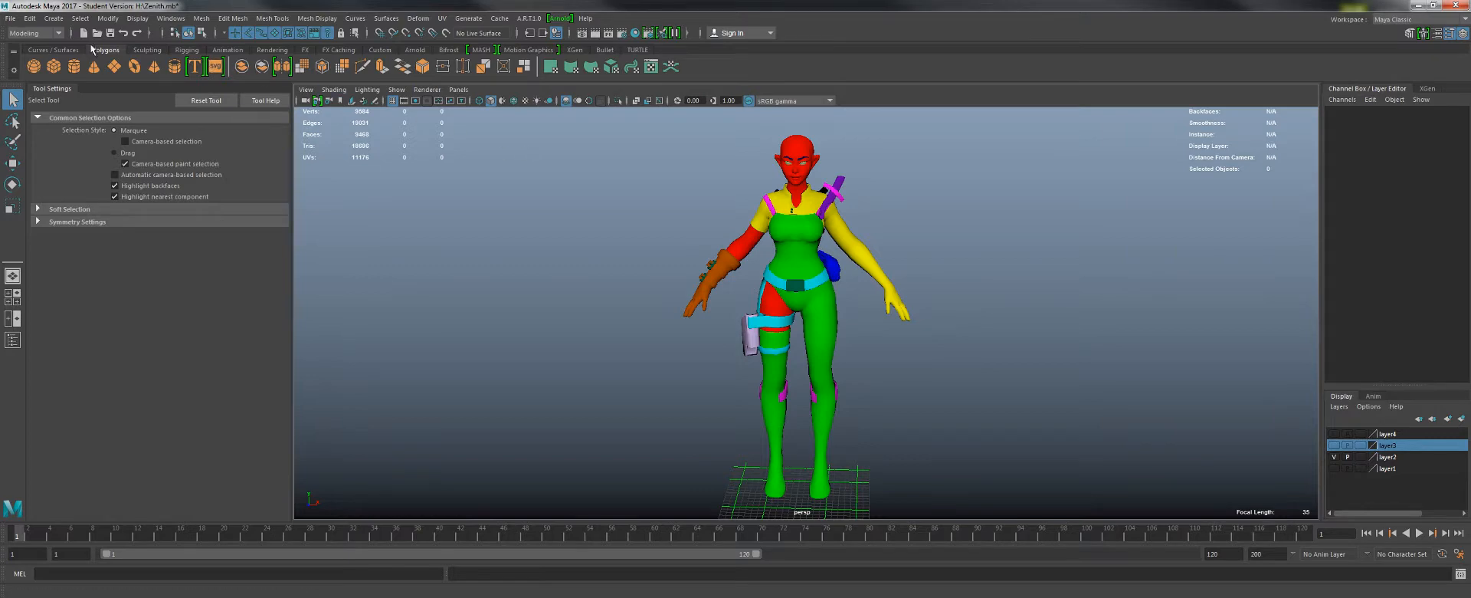
{"action": "left_click", "coordinate": [30, 33]}
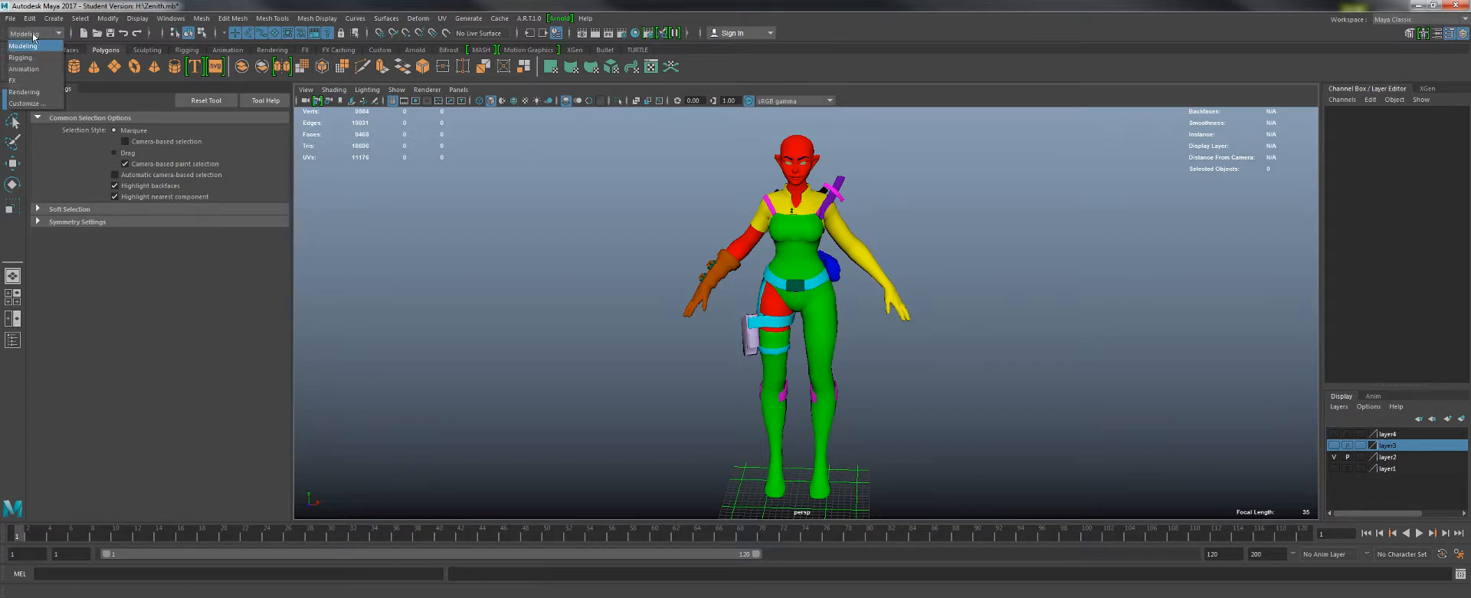
{"action": "left_click", "coordinate": [25, 92]}
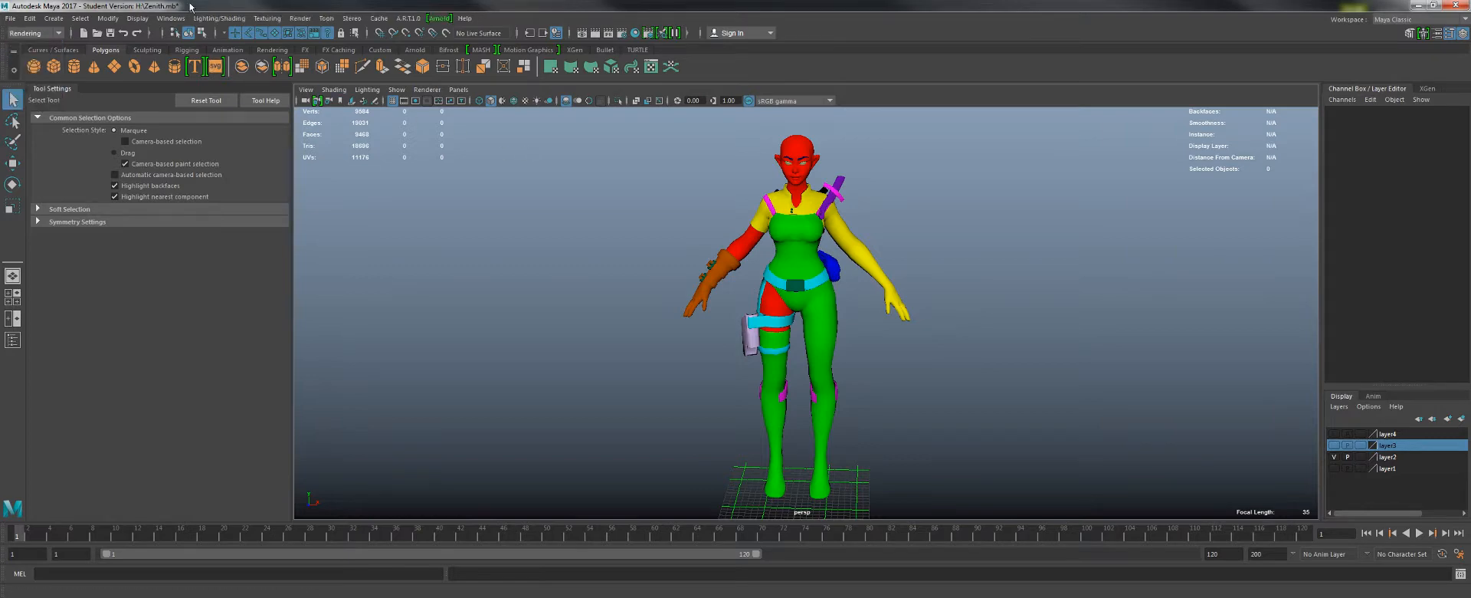
{"action": "left_click", "coordinate": [202, 22]}
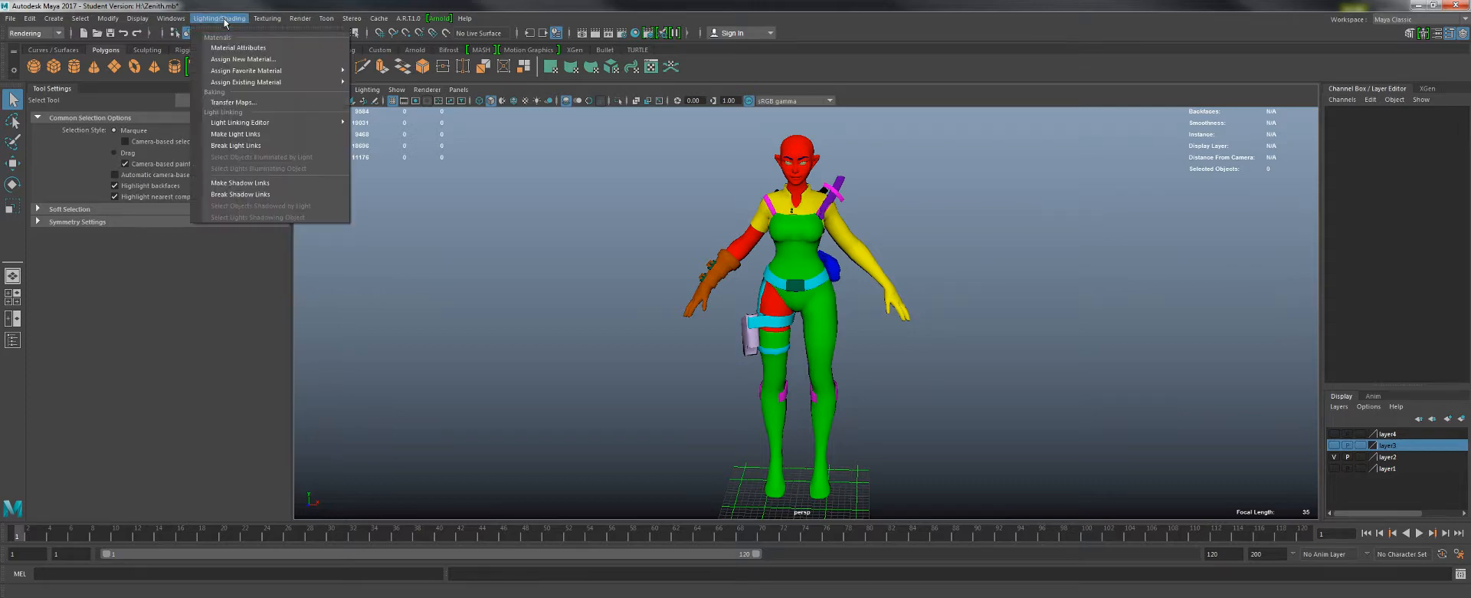
{"action": "left_click", "coordinate": [235, 105]}
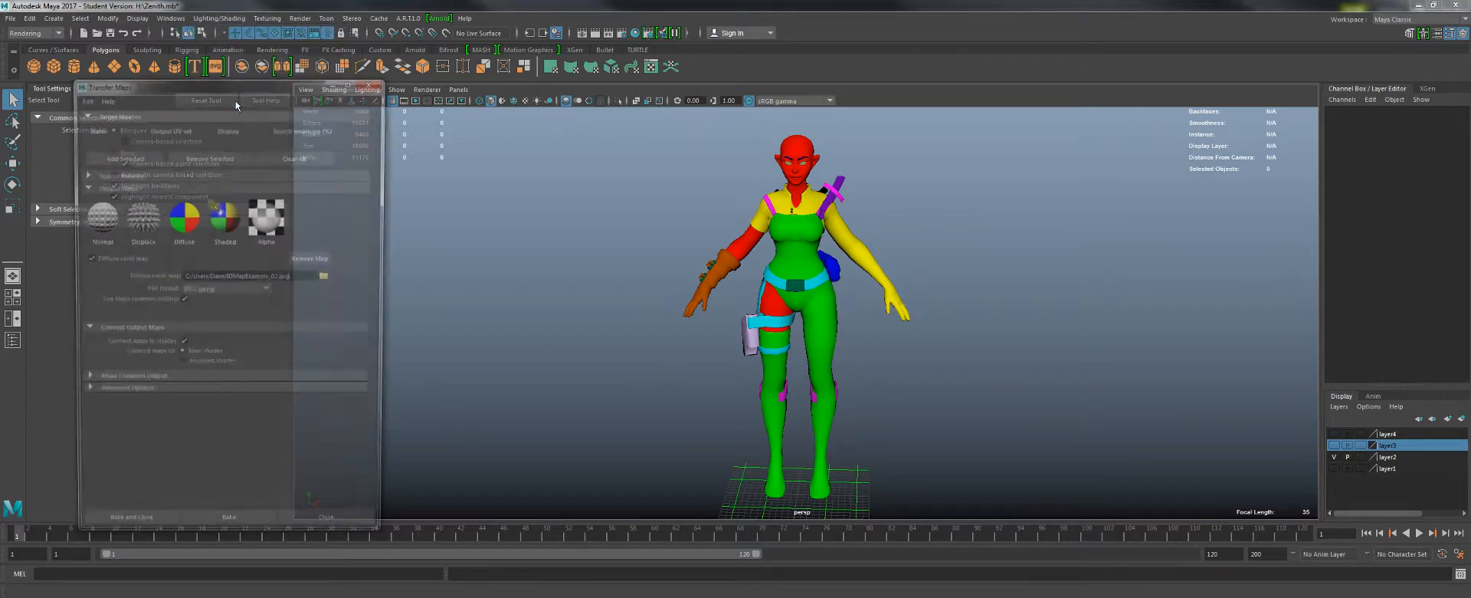
{"action": "left_click", "coordinate": [249, 173]}
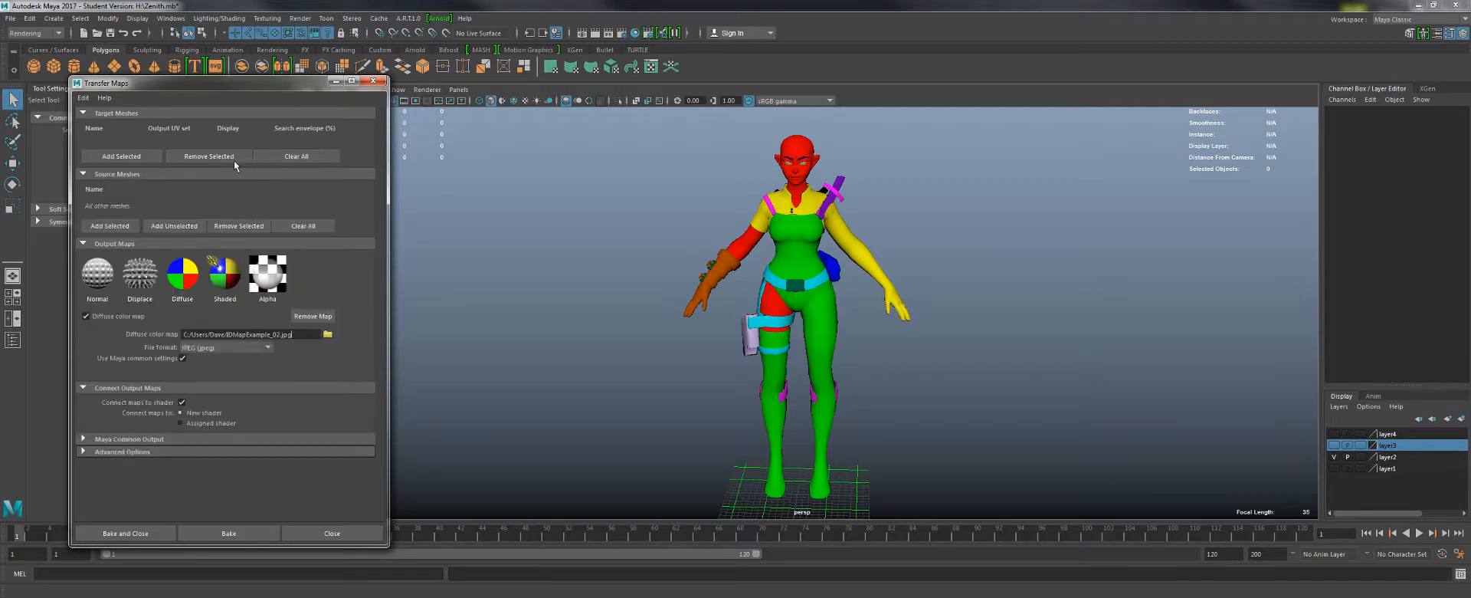
{"action": "left_click", "coordinate": [83, 98]}
{"action": "left_click", "coordinate": [105, 121]}
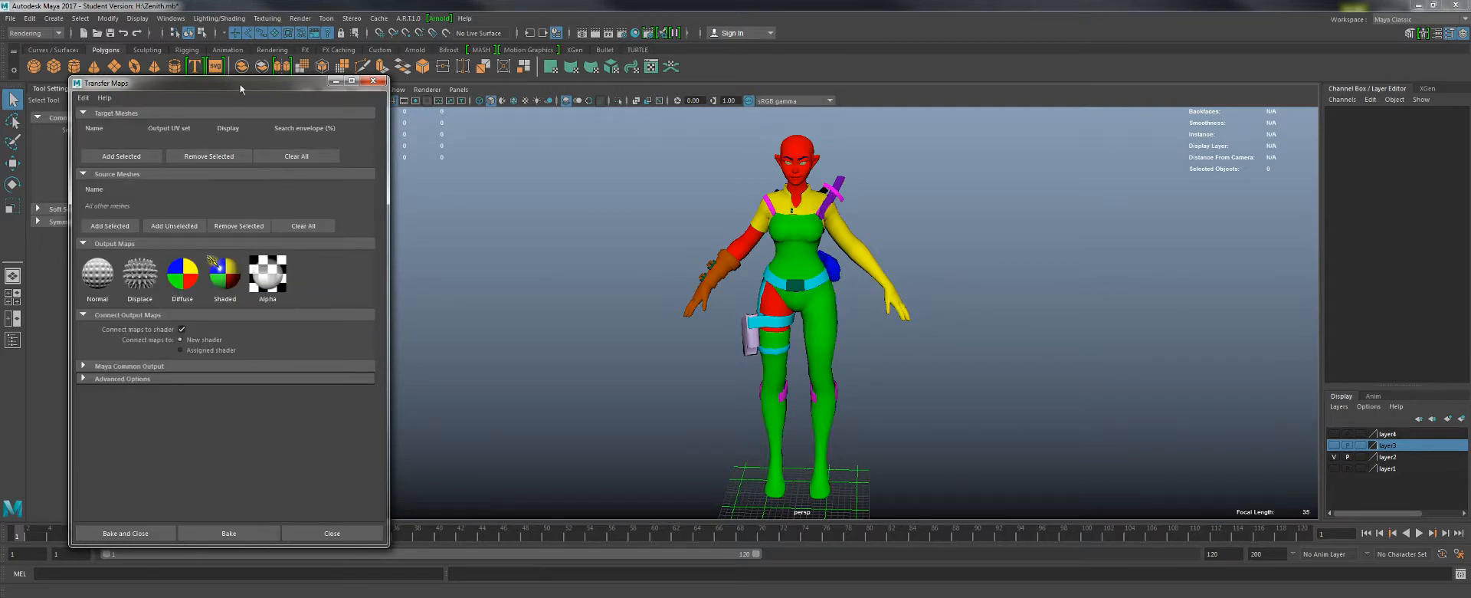
{"action": "left_click_drag", "start_coordinate": [240, 89], "coordinate": [311, 49]}
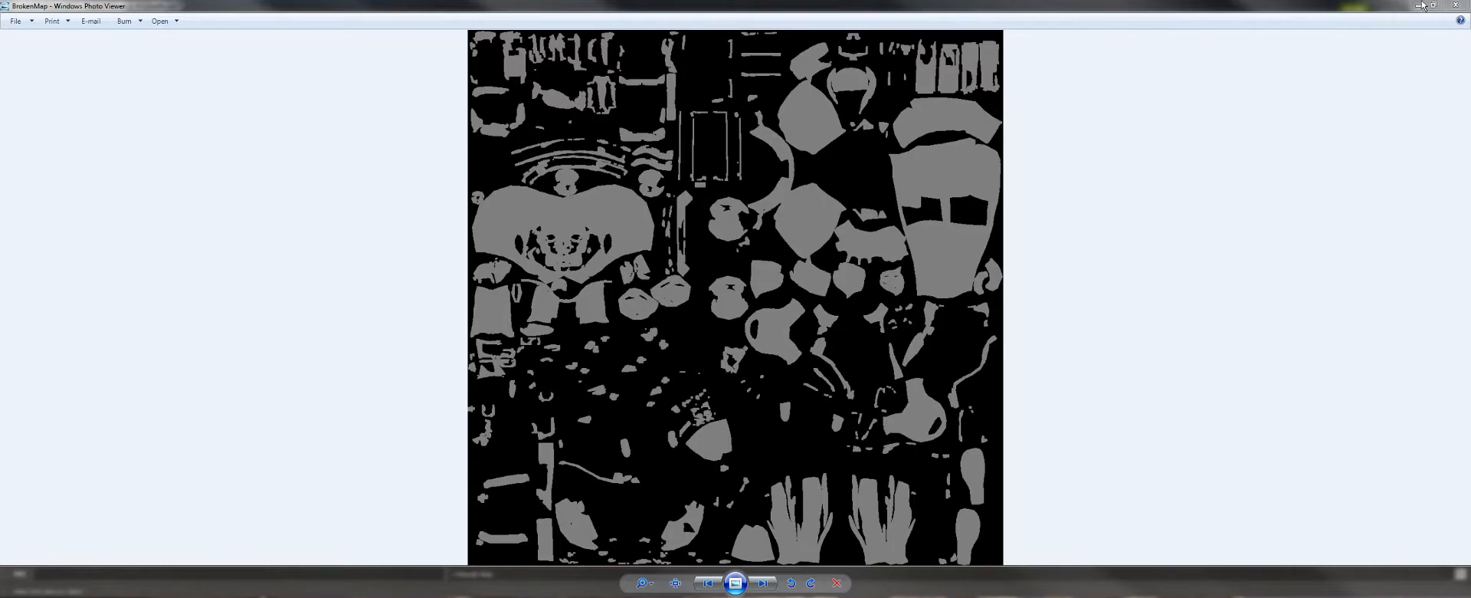
- Close the BrokenMap image, minimise the Desktop folder window, and undo the baked map's material assignment on the character
{"action": "left_click", "coordinate": [1455, 5]}
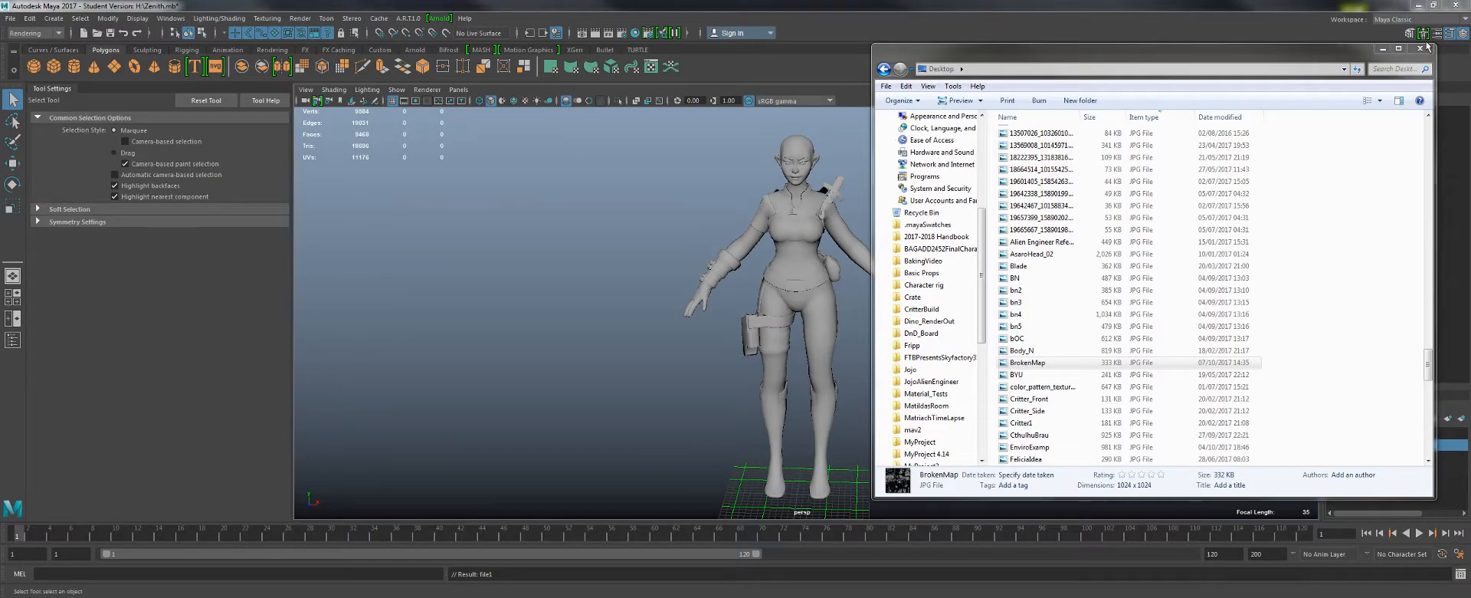
{"action": "left_click", "coordinate": [1382, 49]}
{"action": "left_click", "coordinate": [747, 243]}
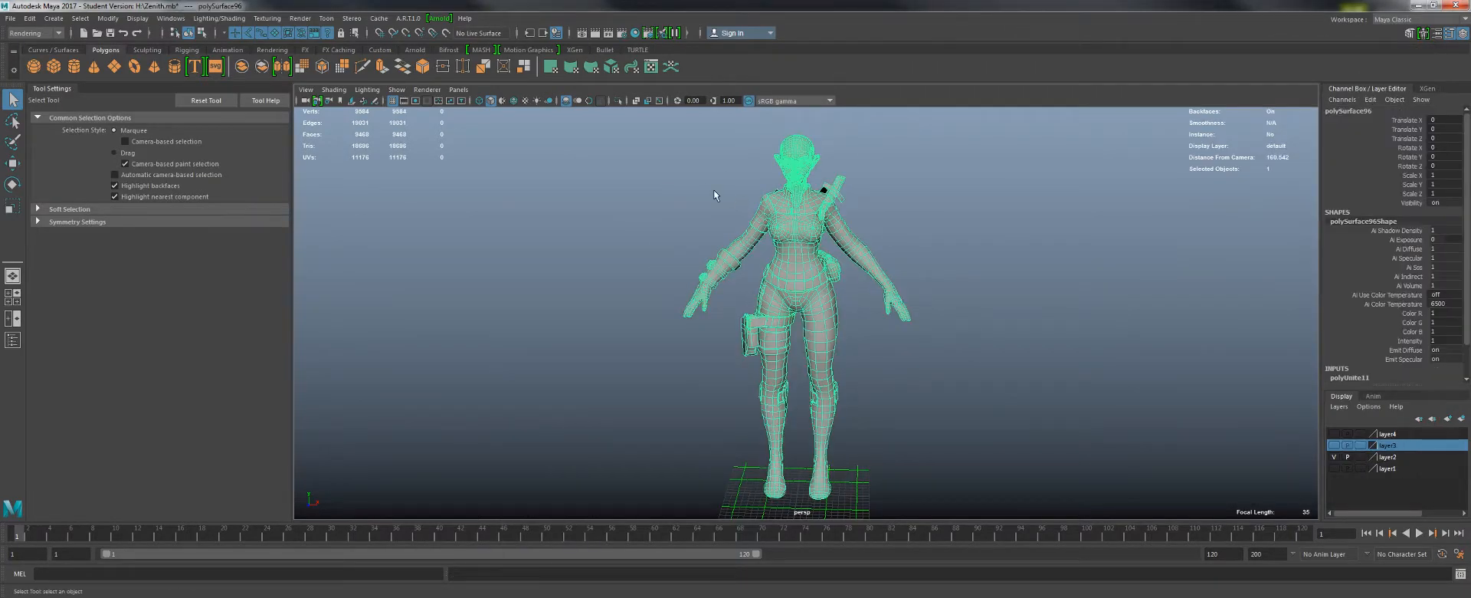
{"action": "key", "text": "ctrl+z"}
{"action": "key", "text": "ctrl+z"}
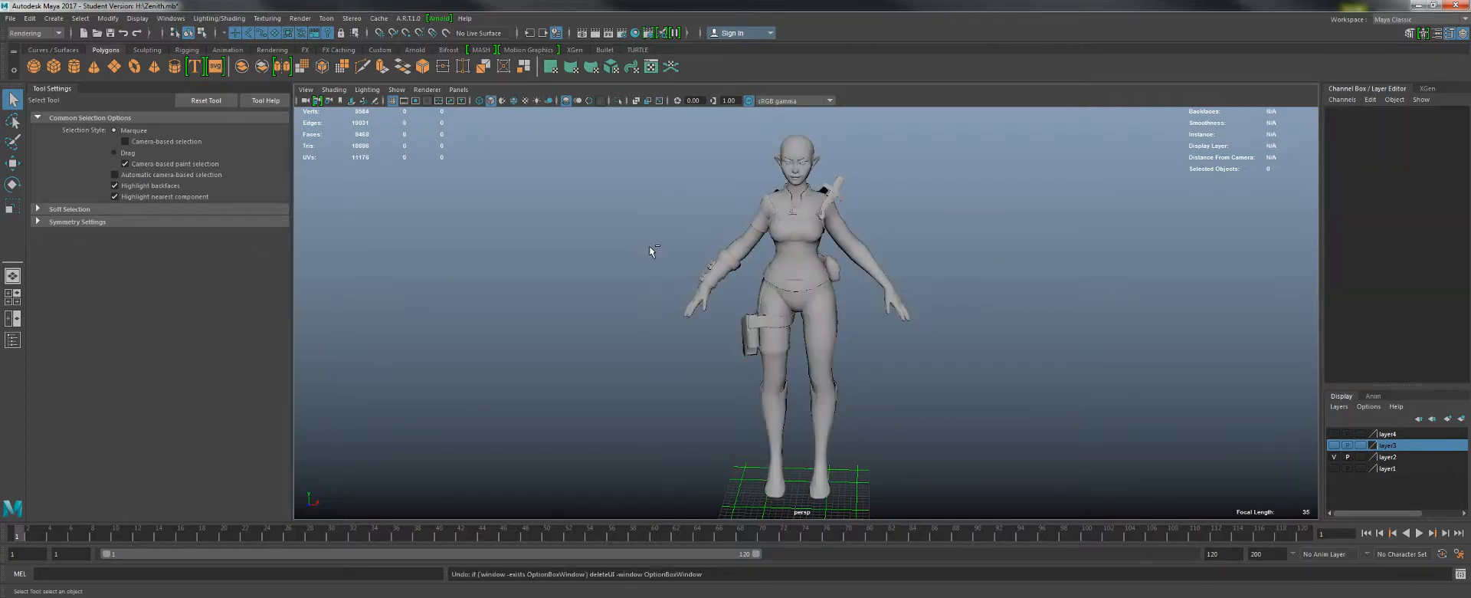
{"action": "key", "text": "ctrl+z"}
- Duplicate the combined character mesh and move the copy about 20 units along X, beside the original
{"action": "left_click", "coordinate": [619, 276]}
{"action": "middle_click_drag", "start_coordinate": [735, 295], "coordinate": [618, 340], "text": "alt"}
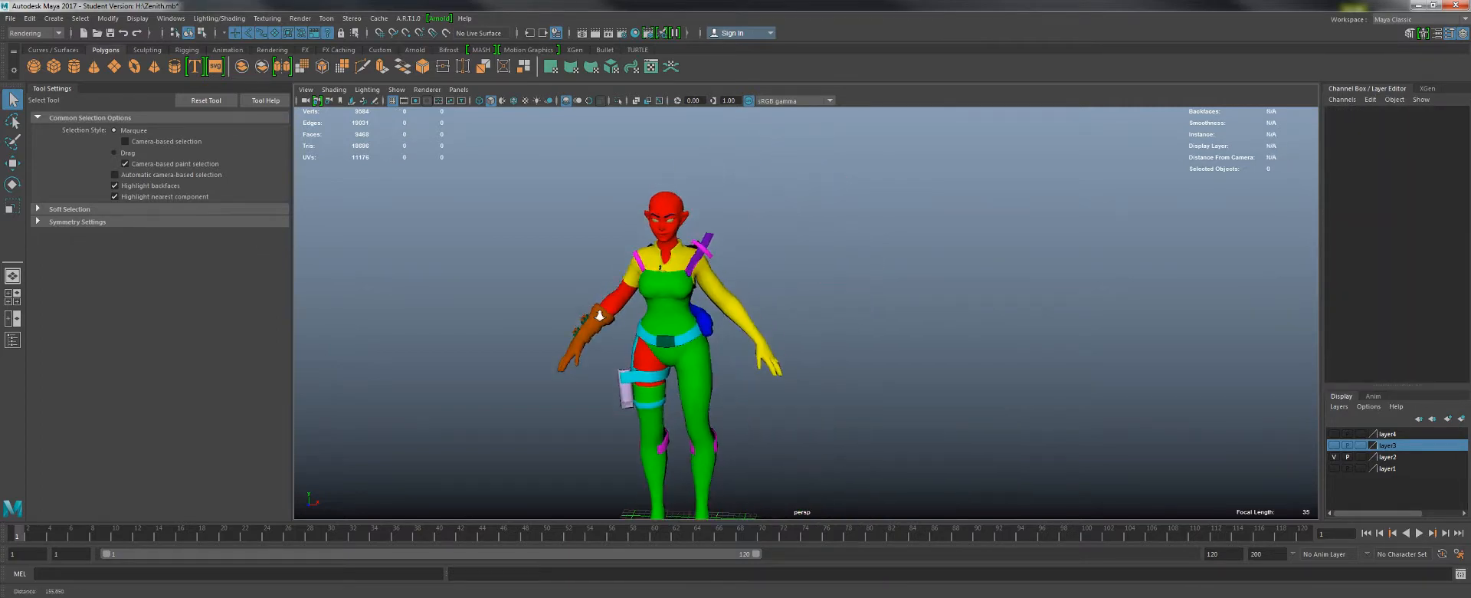
{"action": "right_click_drag", "start_coordinate": [618, 341], "coordinate": [669, 345], "text": "alt"}
{"action": "middle_click_drag", "start_coordinate": [668, 345], "coordinate": [686, 314], "text": "alt"}
{"action": "right_click_drag", "start_coordinate": [686, 301], "coordinate": [653, 243], "text": "alt"}
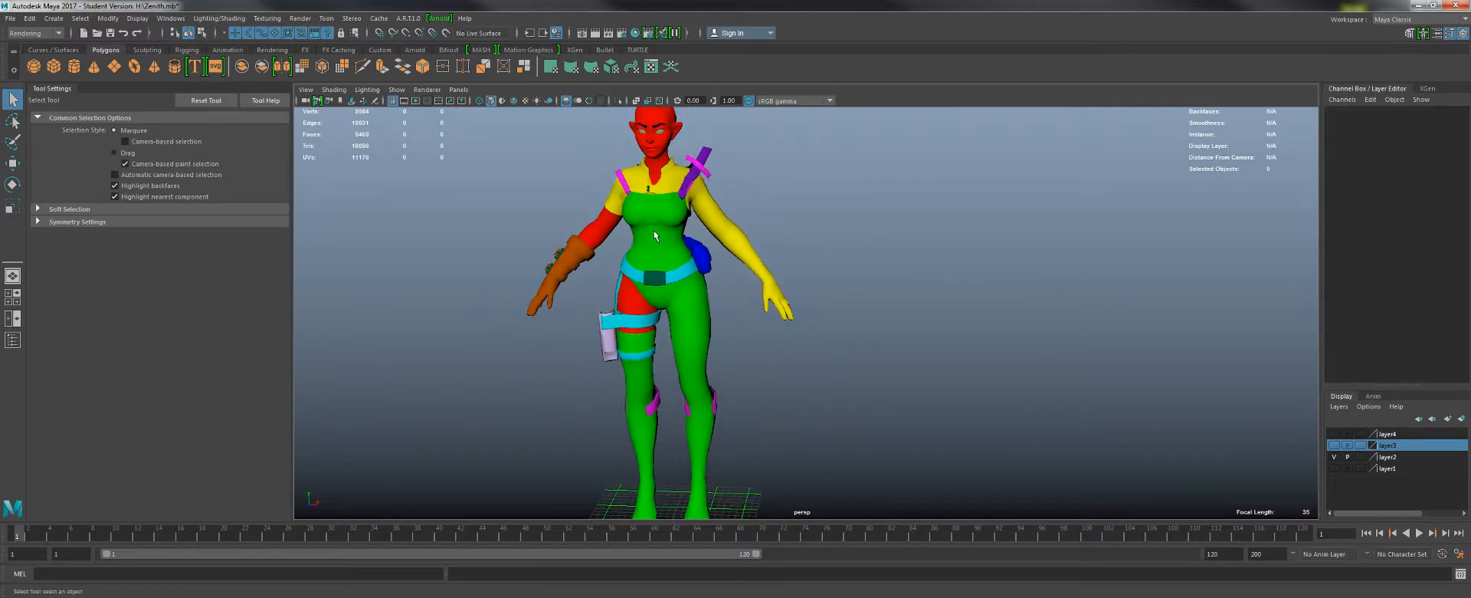
{"action": "left_click", "coordinate": [655, 235]}
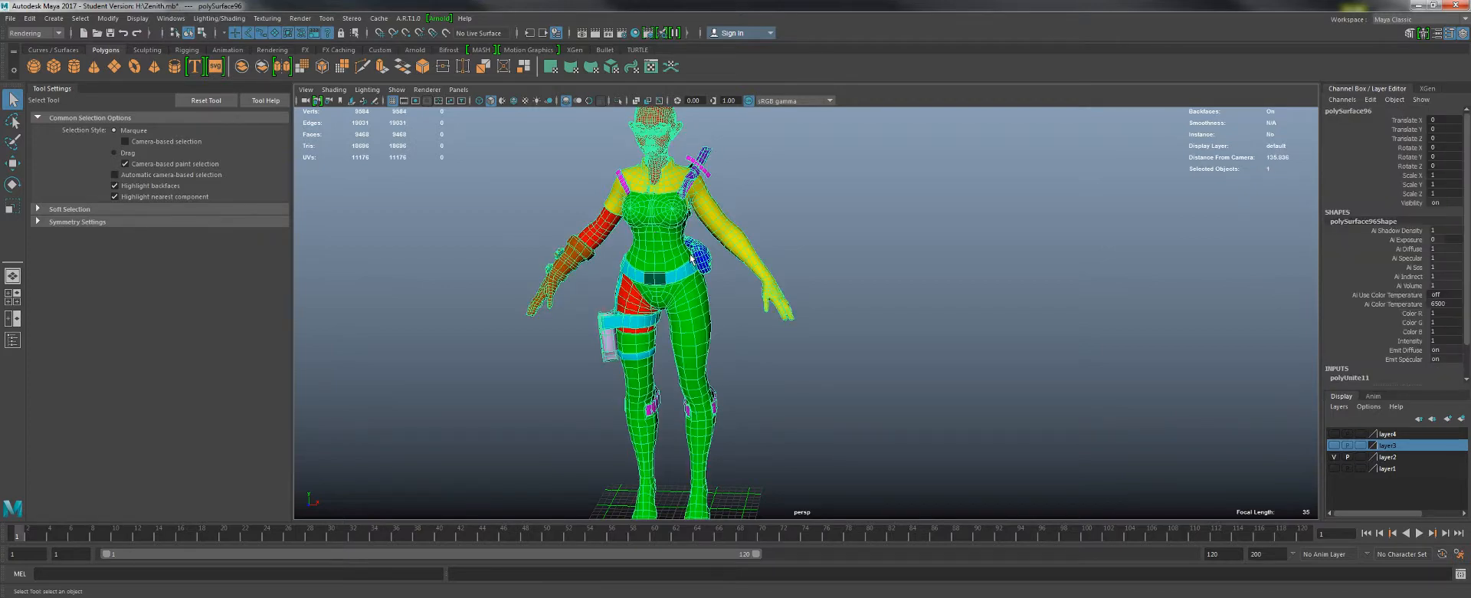
{"action": "key", "text": "ctrl+d"}
{"action": "key", "text": "w"}
{"action": "left_click_drag", "start_coordinate": [715, 325], "coordinate": [865, 328]}
{"action": "left_click", "coordinate": [646, 226]}
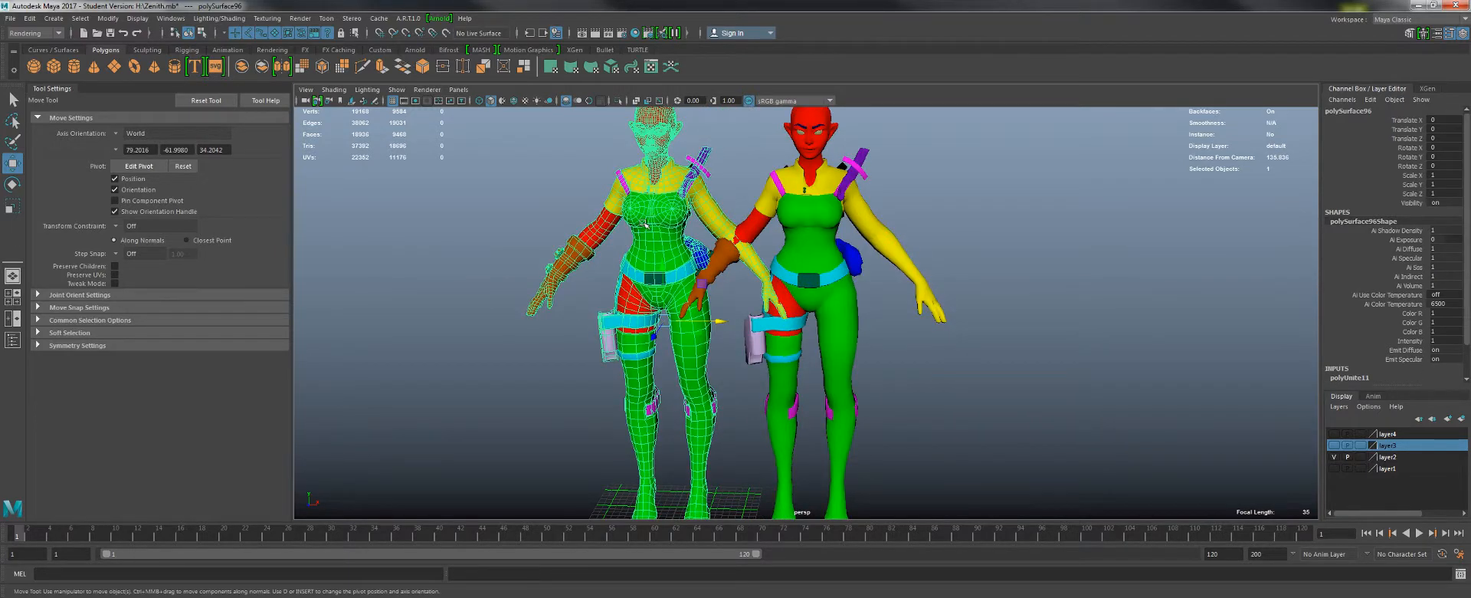
- Open Transfer Maps for the duplicate character, reset its settings and clear the target mesh list
{"action": "left_click", "coordinate": [812, 213]}
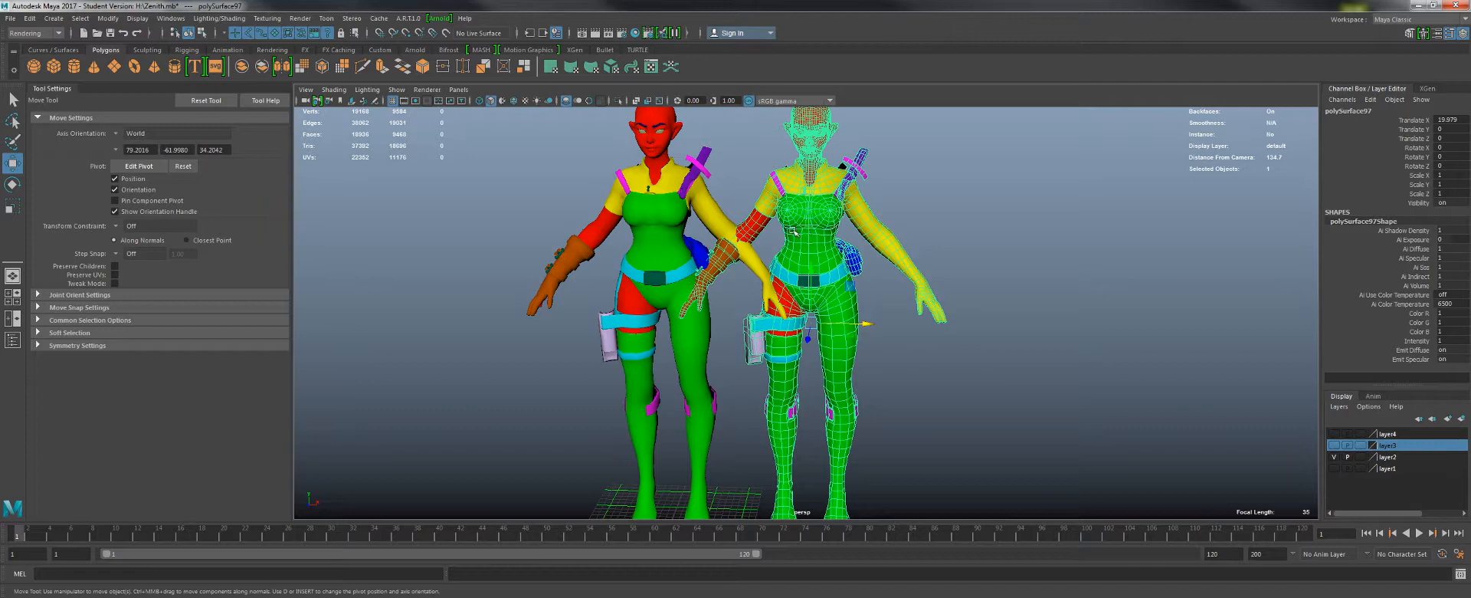
{"action": "left_click", "coordinate": [220, 18]}
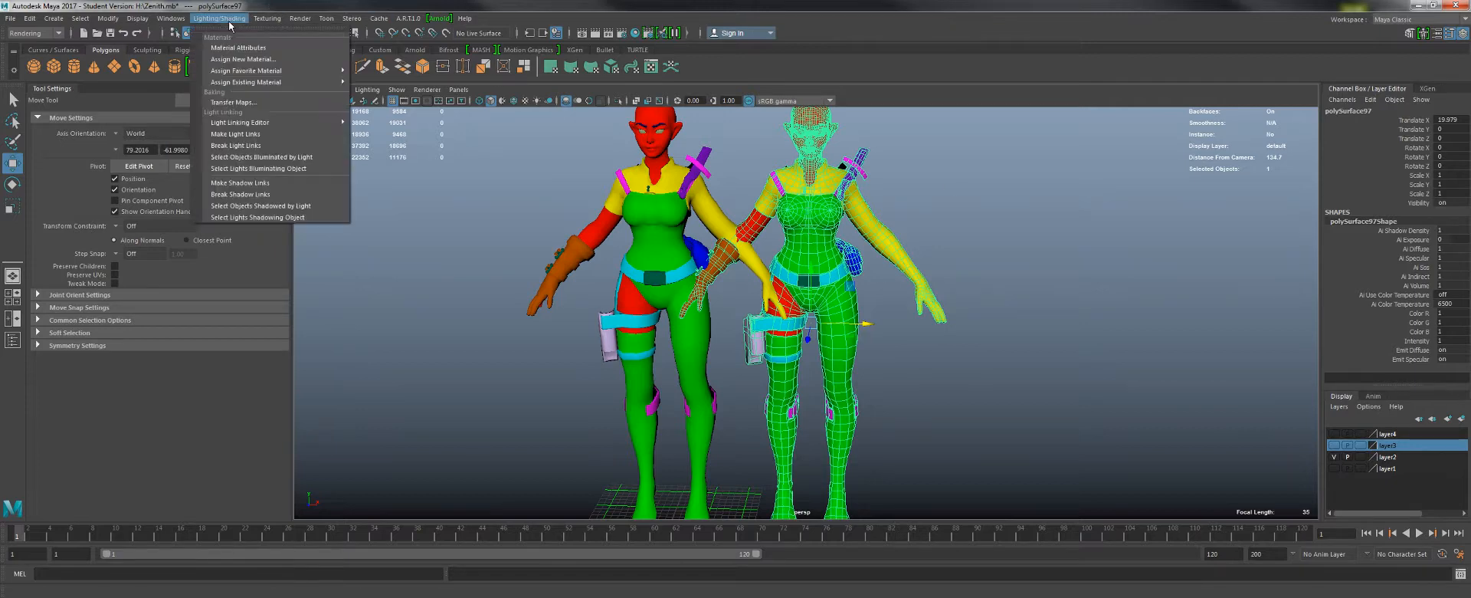
{"action": "left_click", "coordinate": [239, 102]}
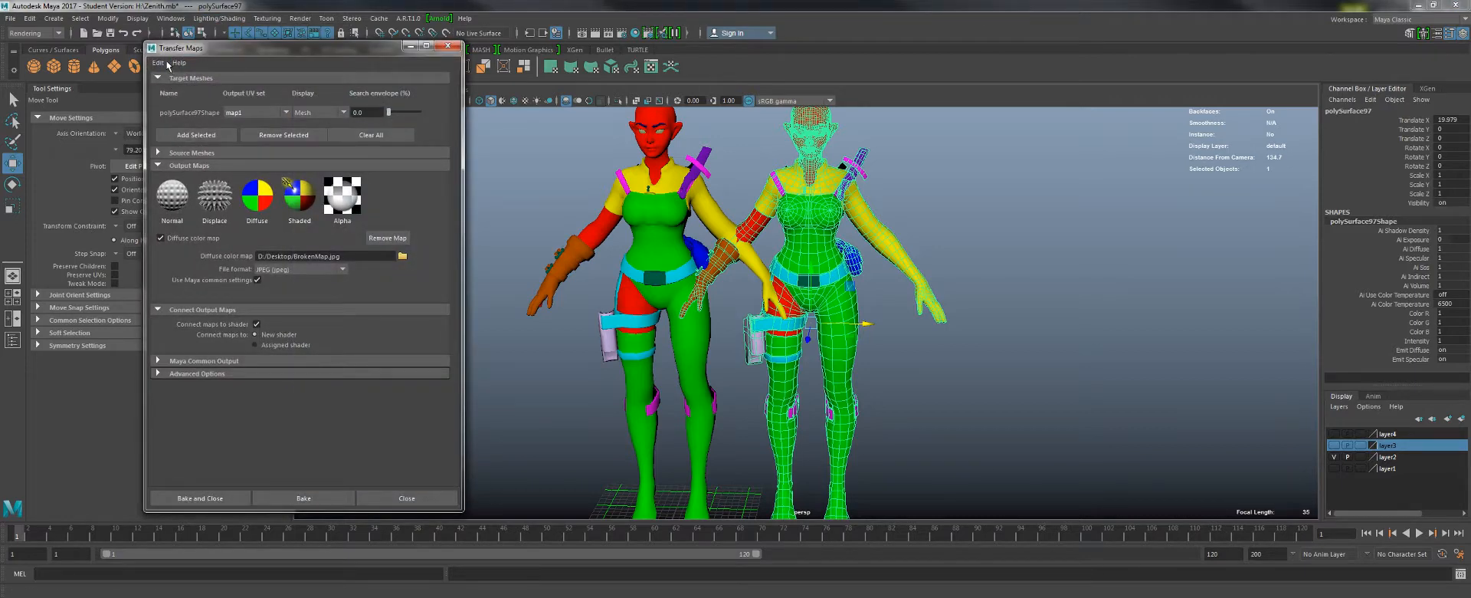
{"action": "left_click", "coordinate": [164, 64]}
{"action": "left_click", "coordinate": [172, 87]}
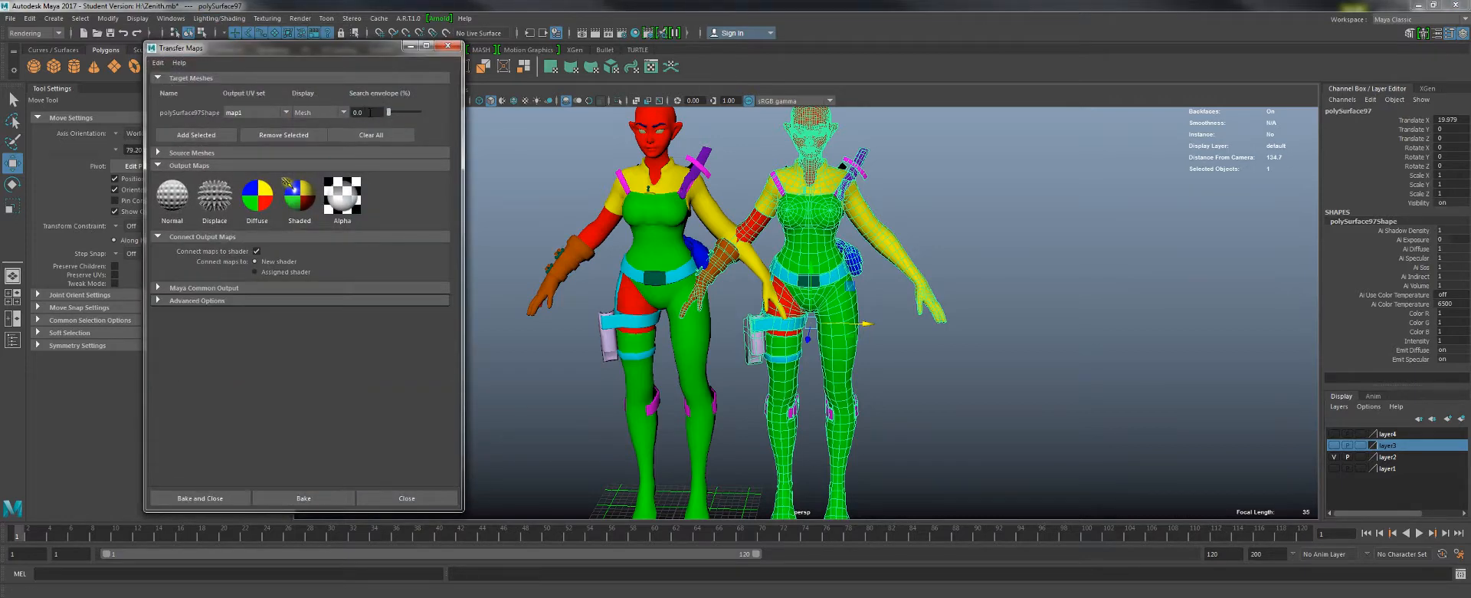
{"action": "left_click", "coordinate": [371, 135]}
{"action": "left_click", "coordinate": [284, 138]}
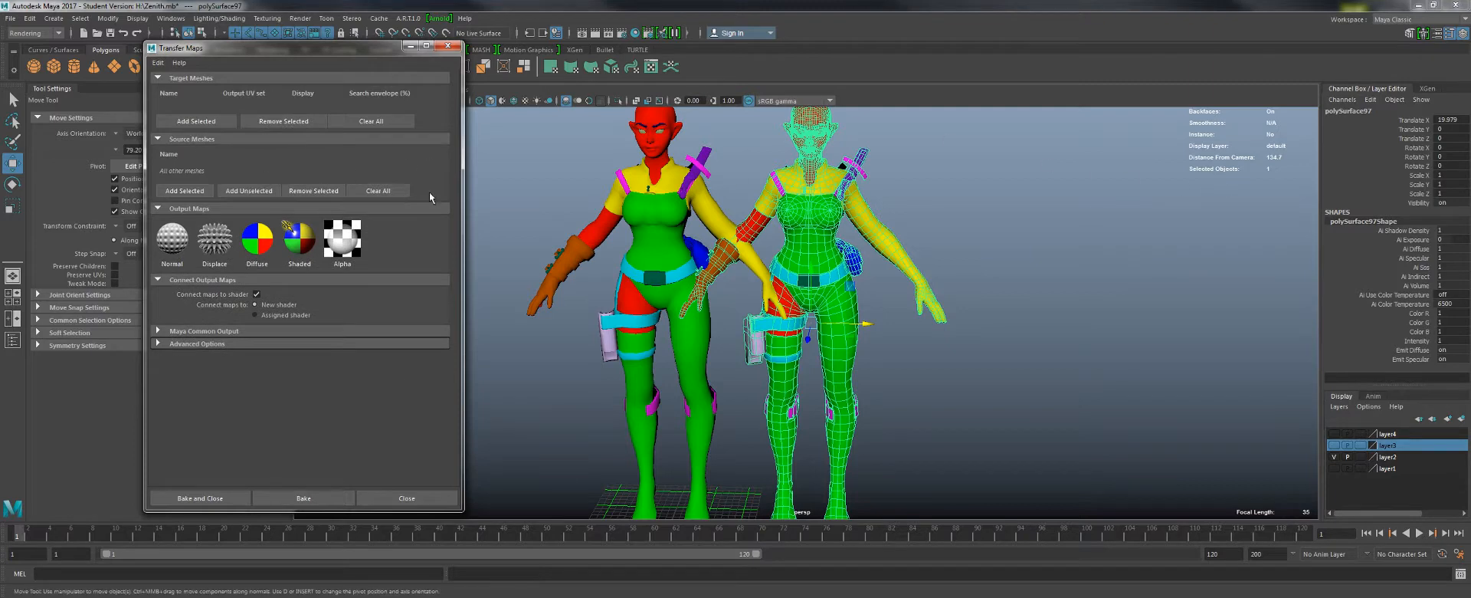
- Add the duplicate character as the target mesh and the original character as the source mesh
{"action": "middle_click_drag", "start_coordinate": [558, 158], "coordinate": [591, 177], "text": "alt"}
{"action": "right_click_drag", "start_coordinate": [591, 177], "coordinate": [652, 201], "text": "alt"}
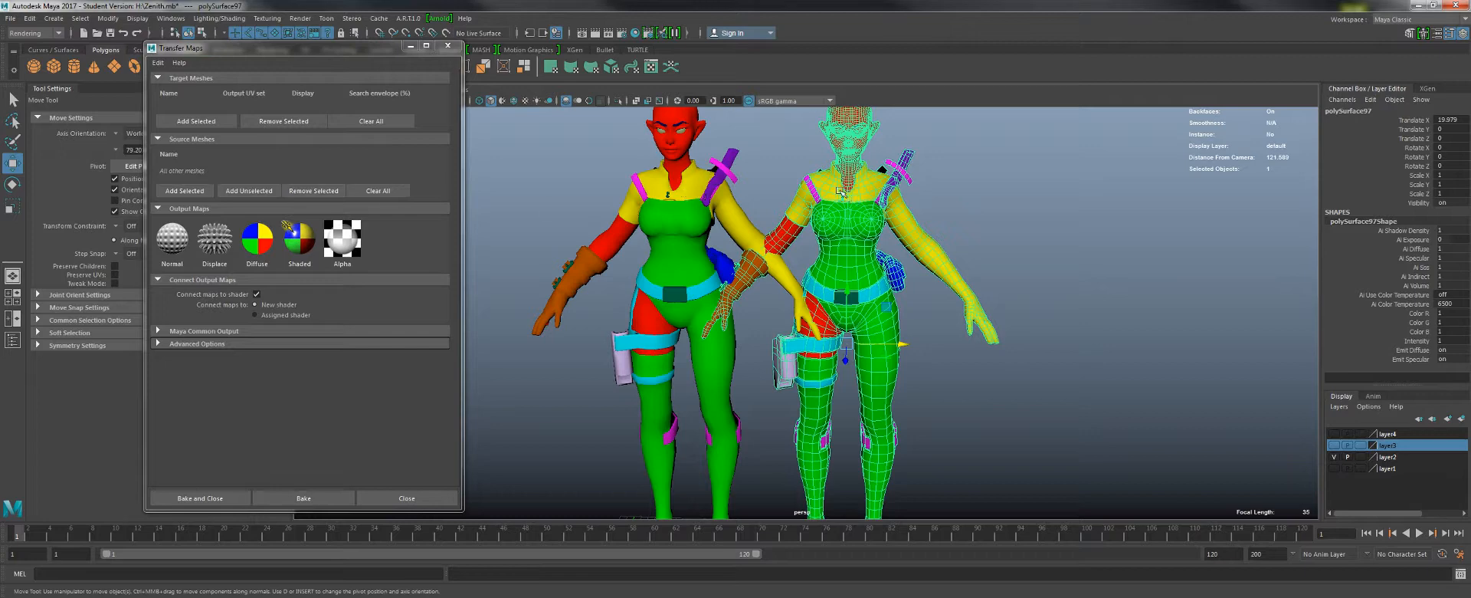
{"action": "left_click", "coordinate": [191, 122]}
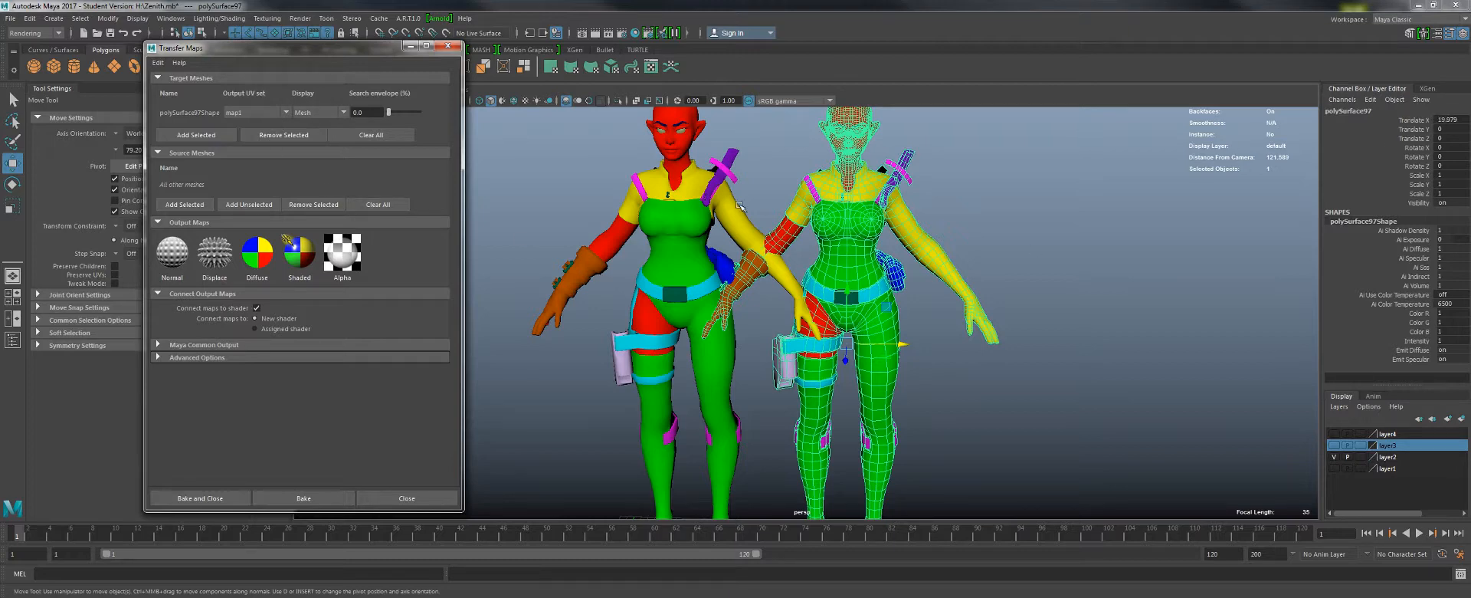
{"action": "left_click", "coordinate": [647, 204]}
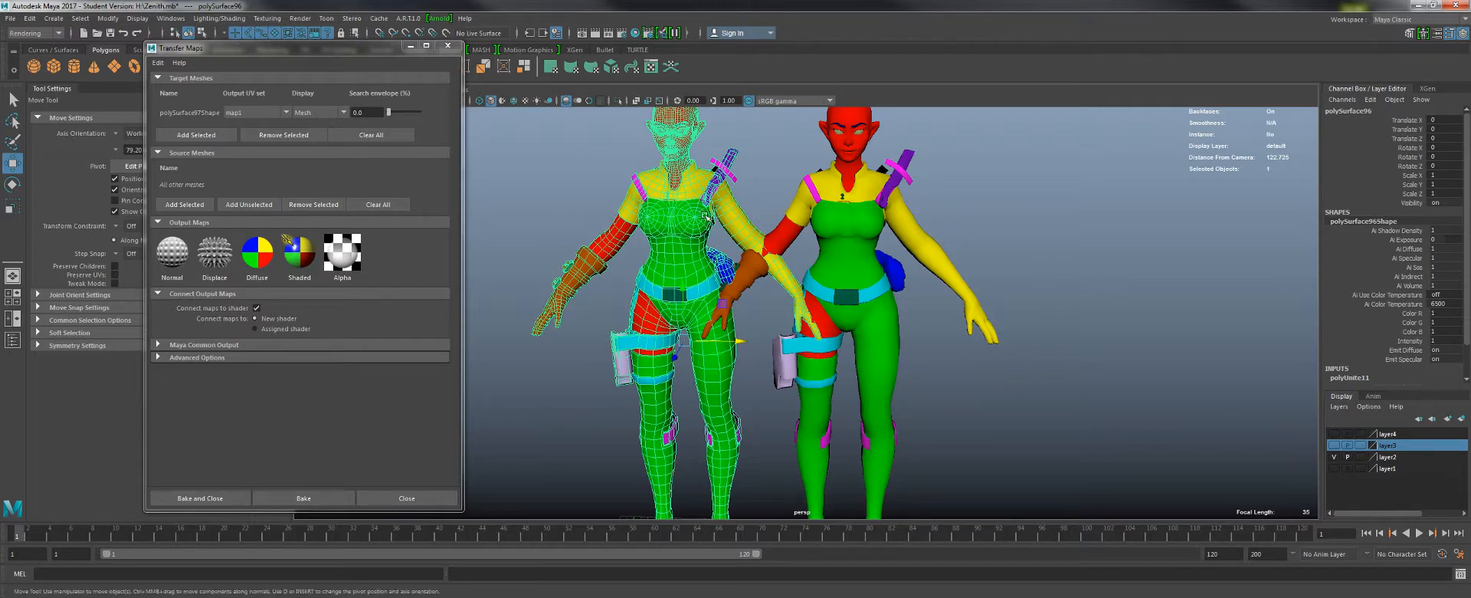
{"action": "left_click", "coordinate": [183, 207]}
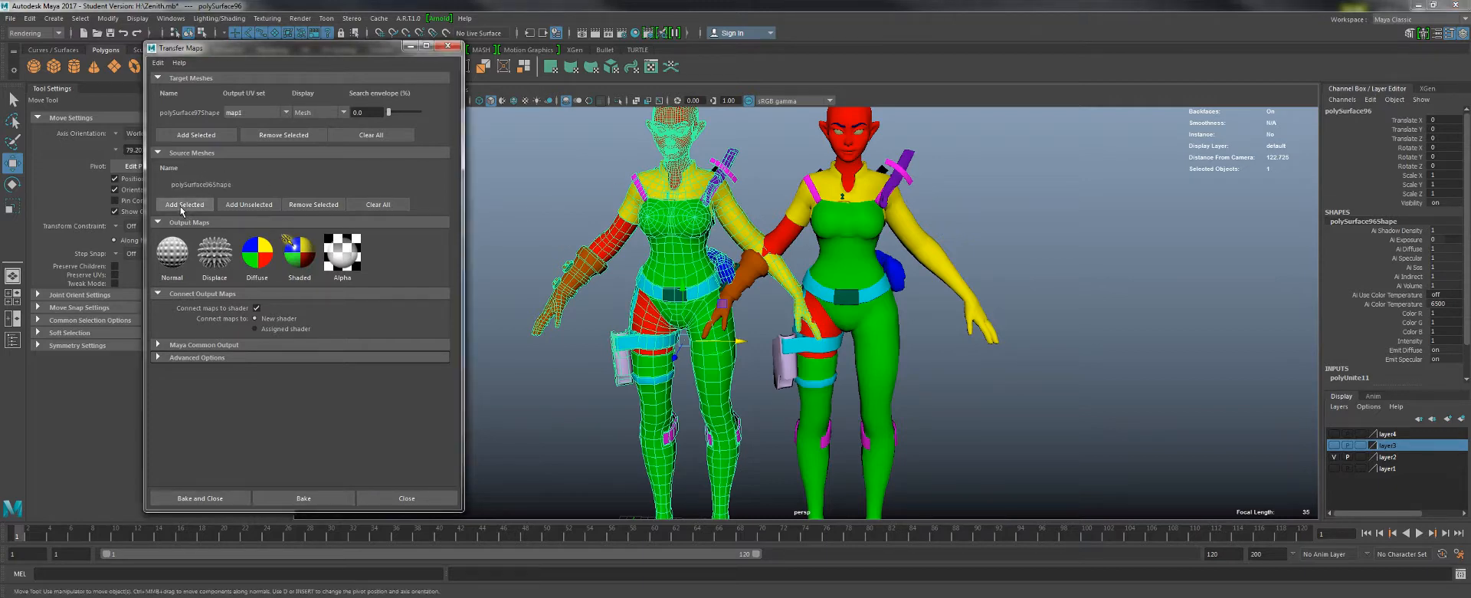
- Set the duplicate character's Translate X to 0 so that it coincides with the original, and deselect it
{"action": "left_click", "coordinate": [844, 189]}
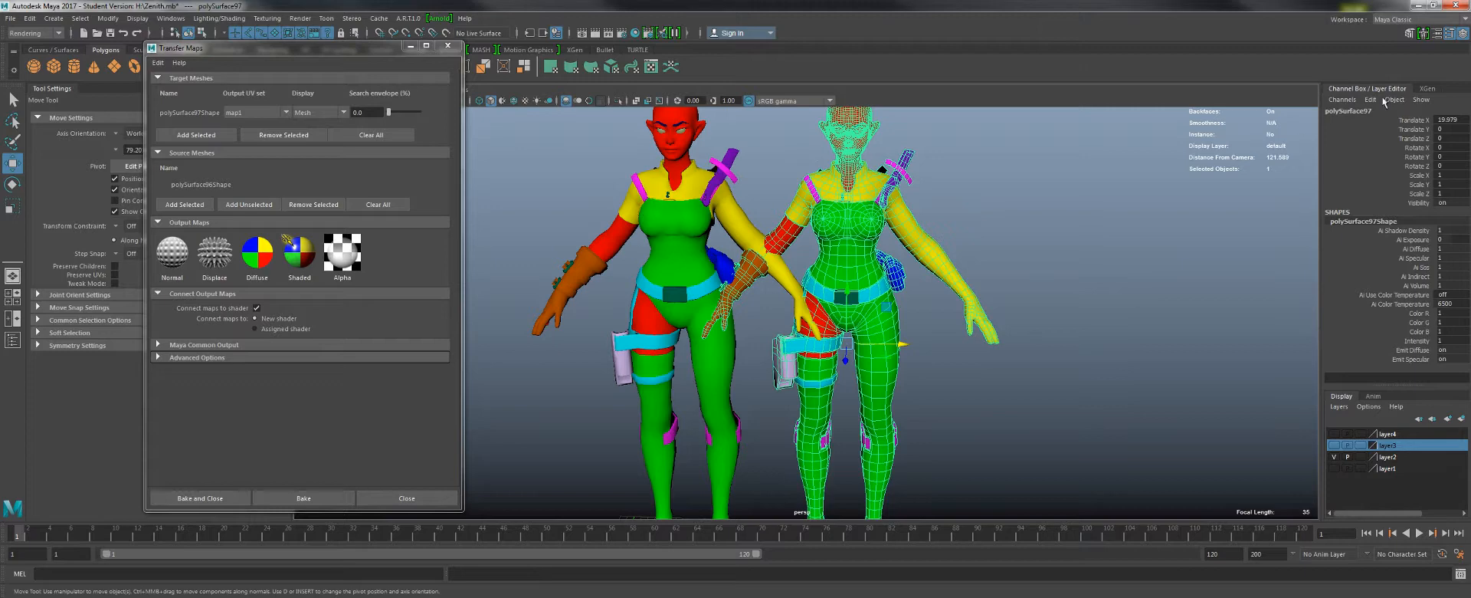
{"action": "double_click", "coordinate": [1446, 119]}
{"action": "type", "text": "0"}
{"action": "key", "text": "Return"}
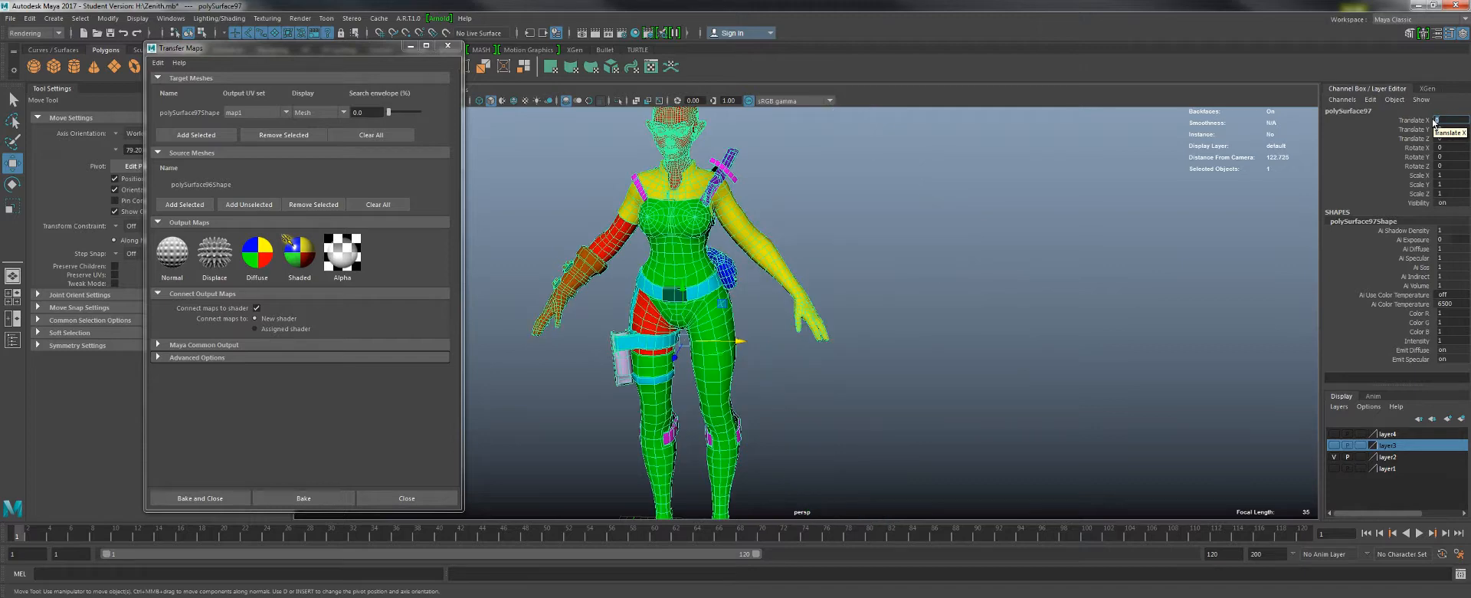
{"action": "left_click", "coordinate": [494, 225]}
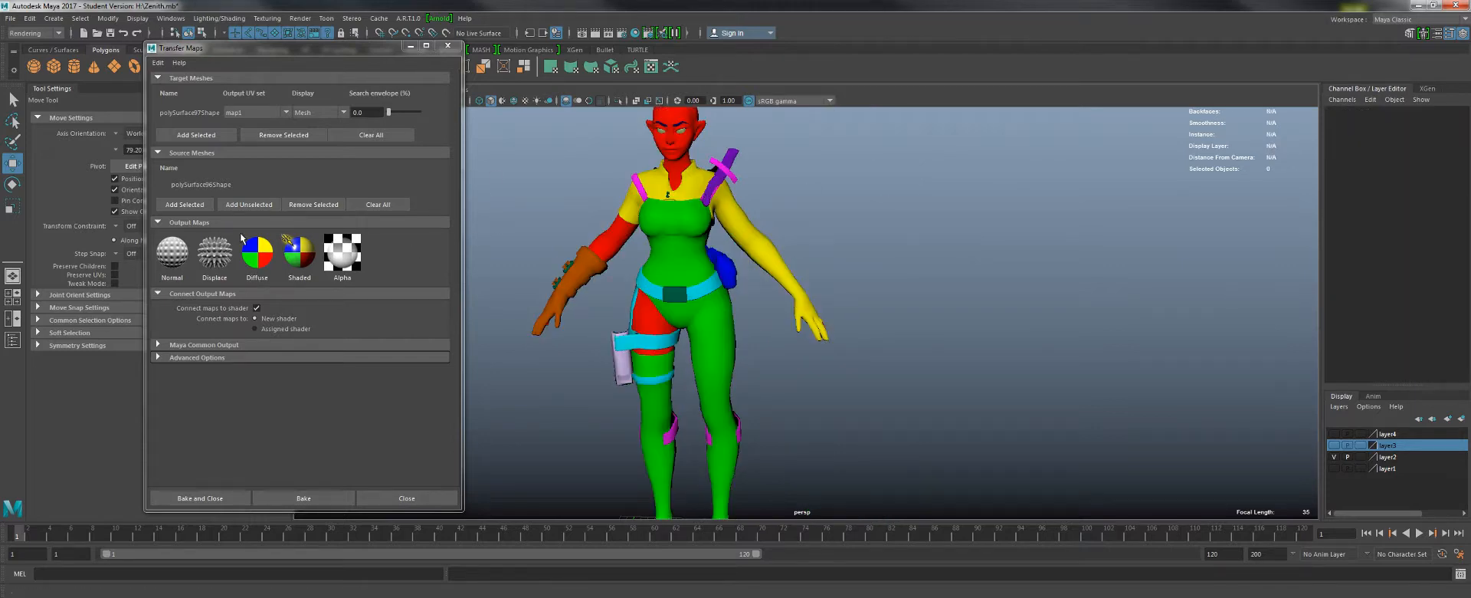
- Add a Diffuse color map as the output map and set its file format to JPEG
{"action": "left_click", "coordinate": [261, 257]}
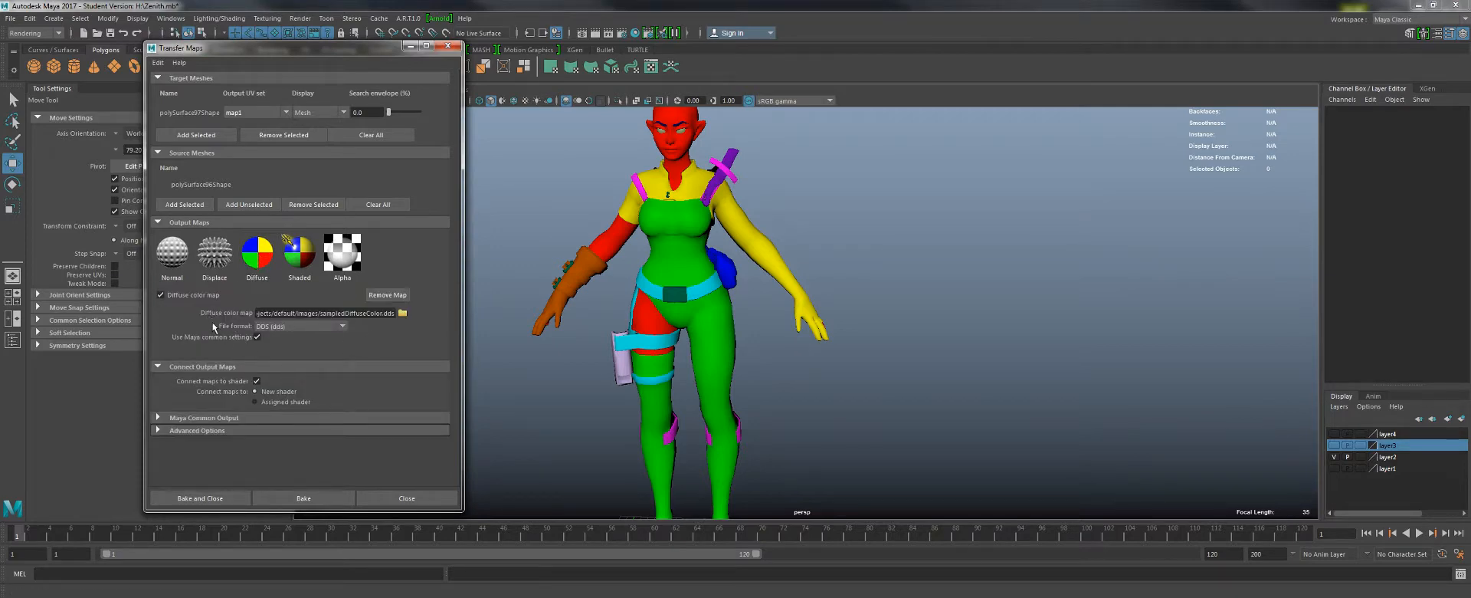
{"action": "left_click", "coordinate": [288, 328]}
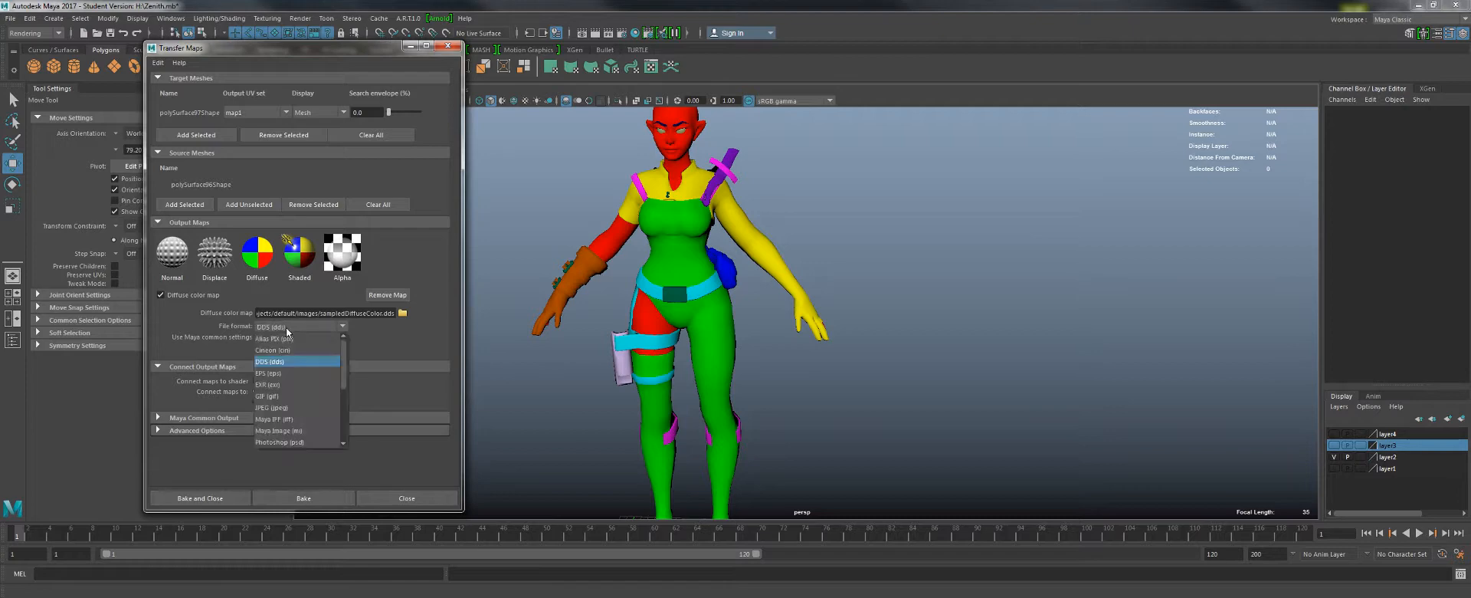
{"action": "left_click", "coordinate": [285, 407]}
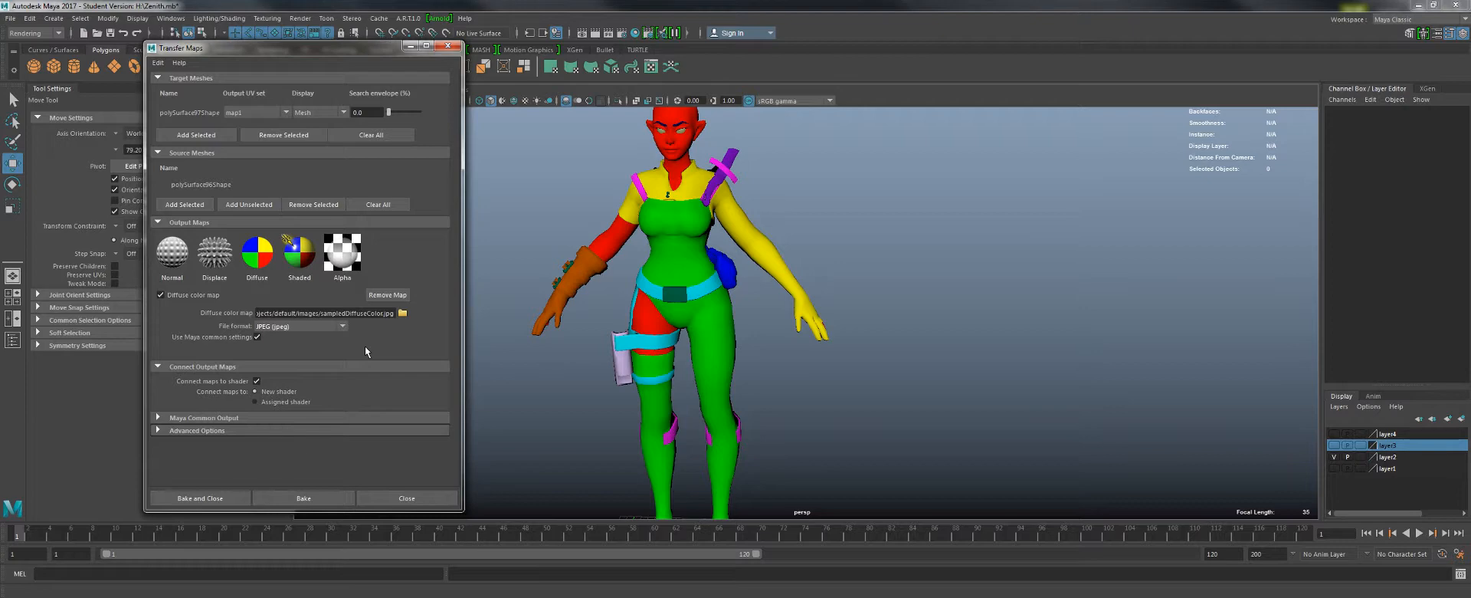
- Browse for the diffuse map's output location and create a folder named ZenithIDMapExamples on the Desktop
{"action": "left_click", "coordinate": [403, 313]}
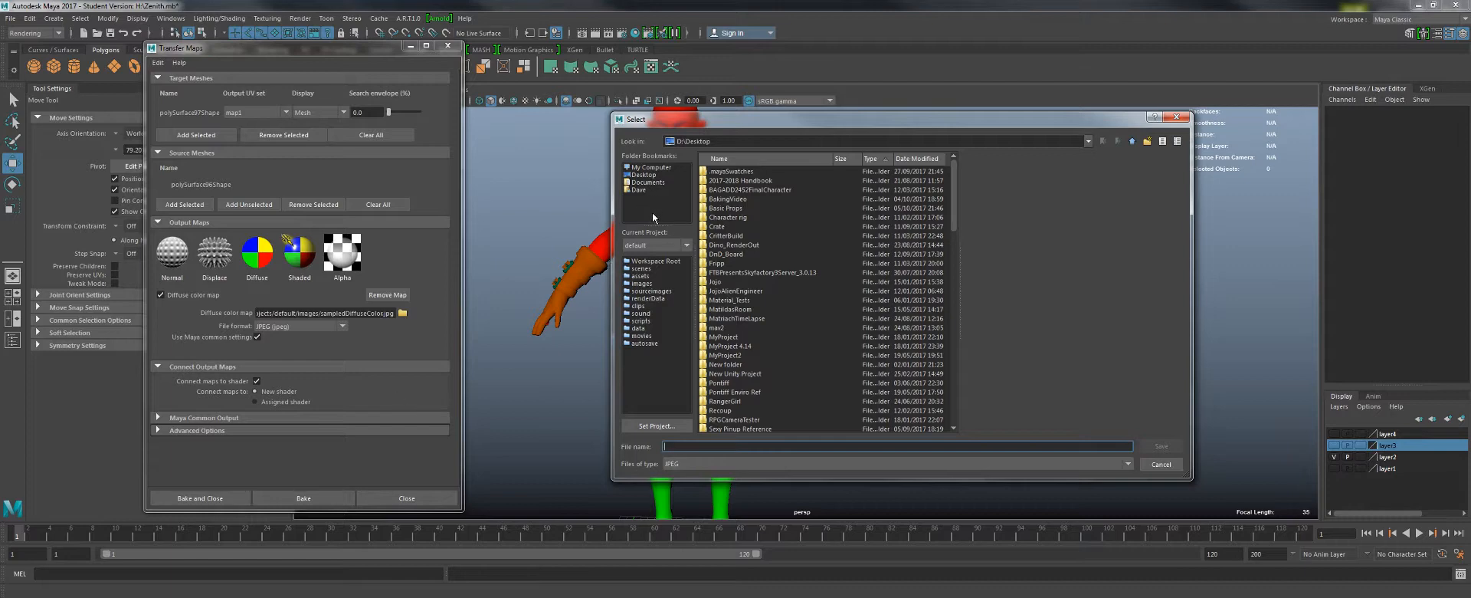
{"action": "scroll", "coordinate": [736, 321], "scroll_direction": "down", "scroll_amount": 4}
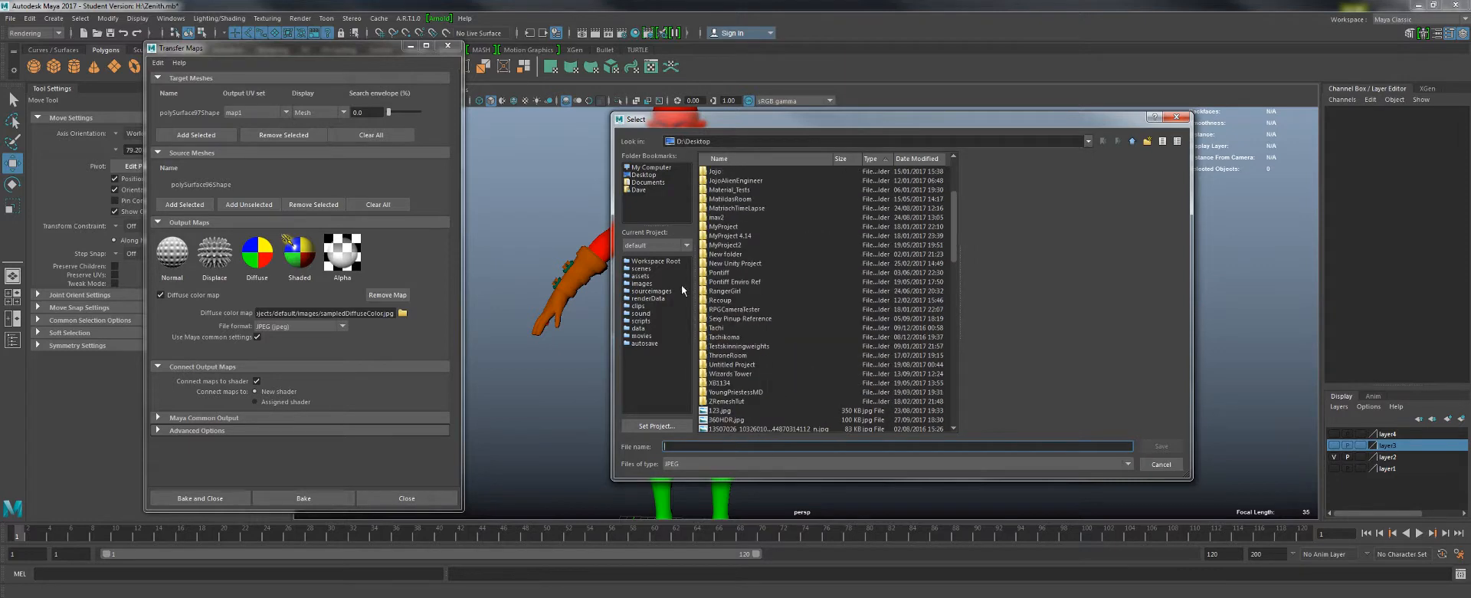
{"action": "left_click", "coordinate": [1147, 141]}
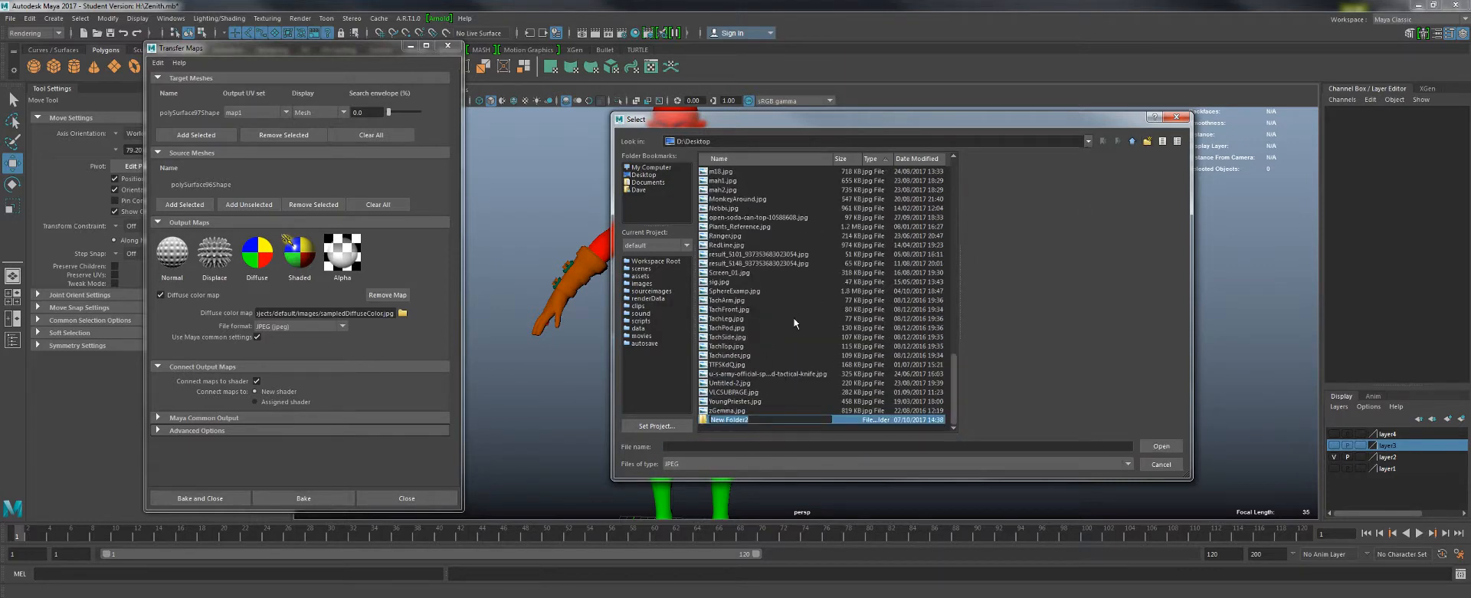
{"action": "type", "text": "Zenit"}
{"action": "type", "text": "hIDMaps"}
{"action": "type", "text": "amples"}
{"action": "key", "text": "Return"}
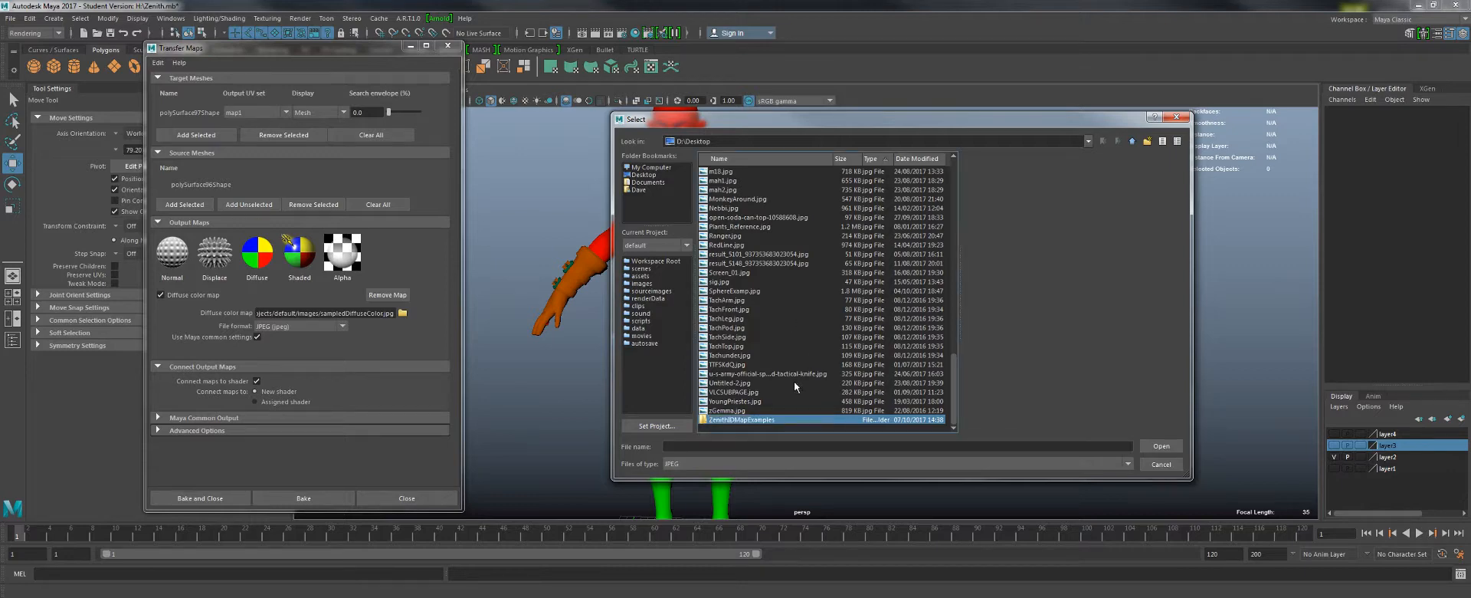
- Name the diffuse output file Body_IDMap and save it as a JPEG path on the Desktop
{"action": "left_click", "coordinate": [720, 445]}
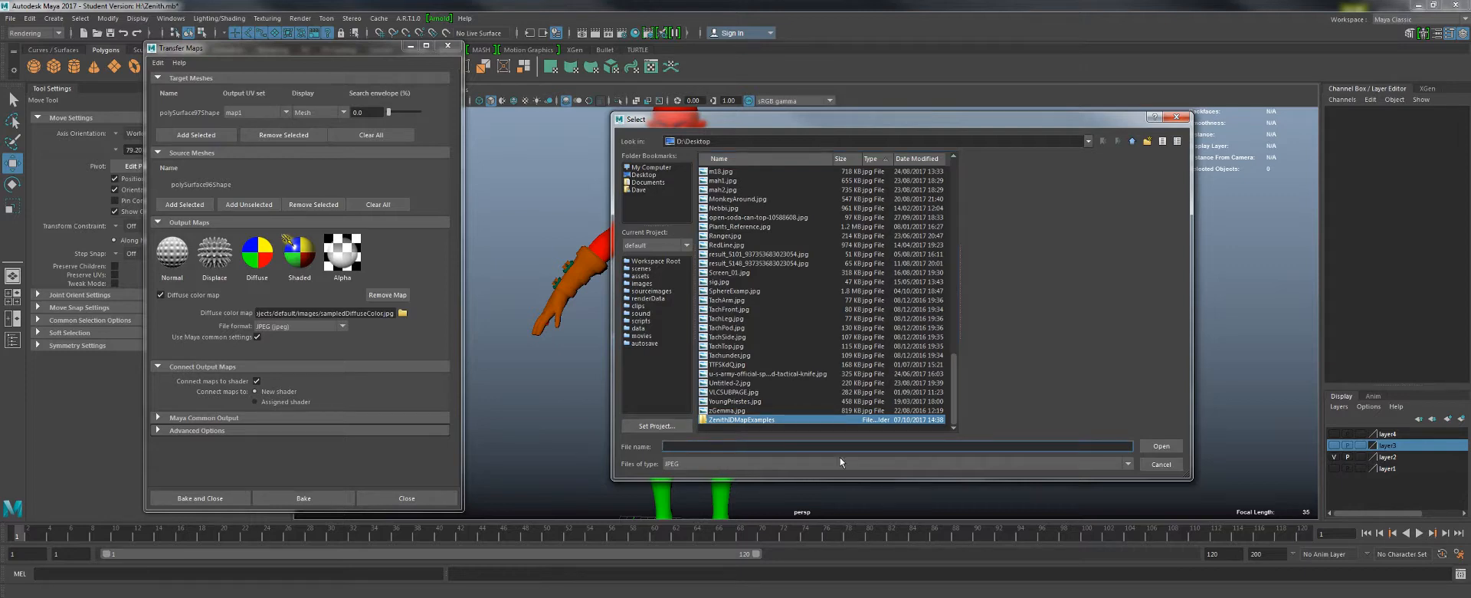
{"action": "type", "text": "Body"}
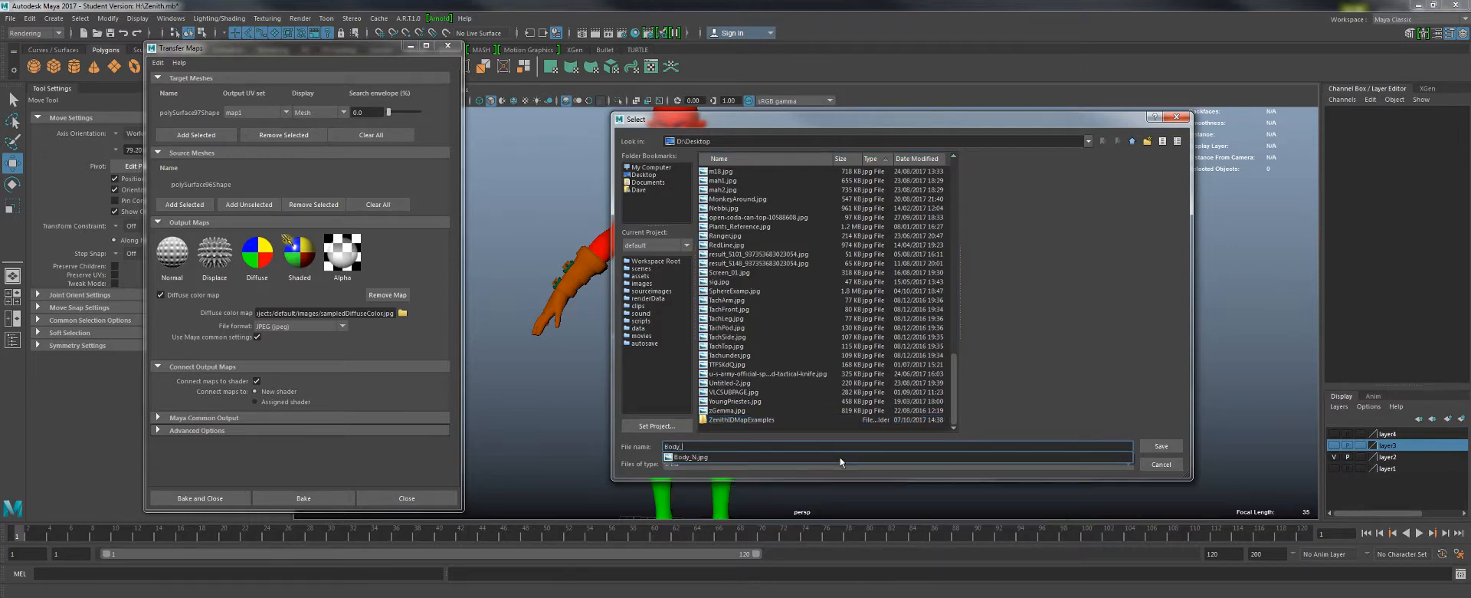
{"action": "type", "text": "_IDM"}
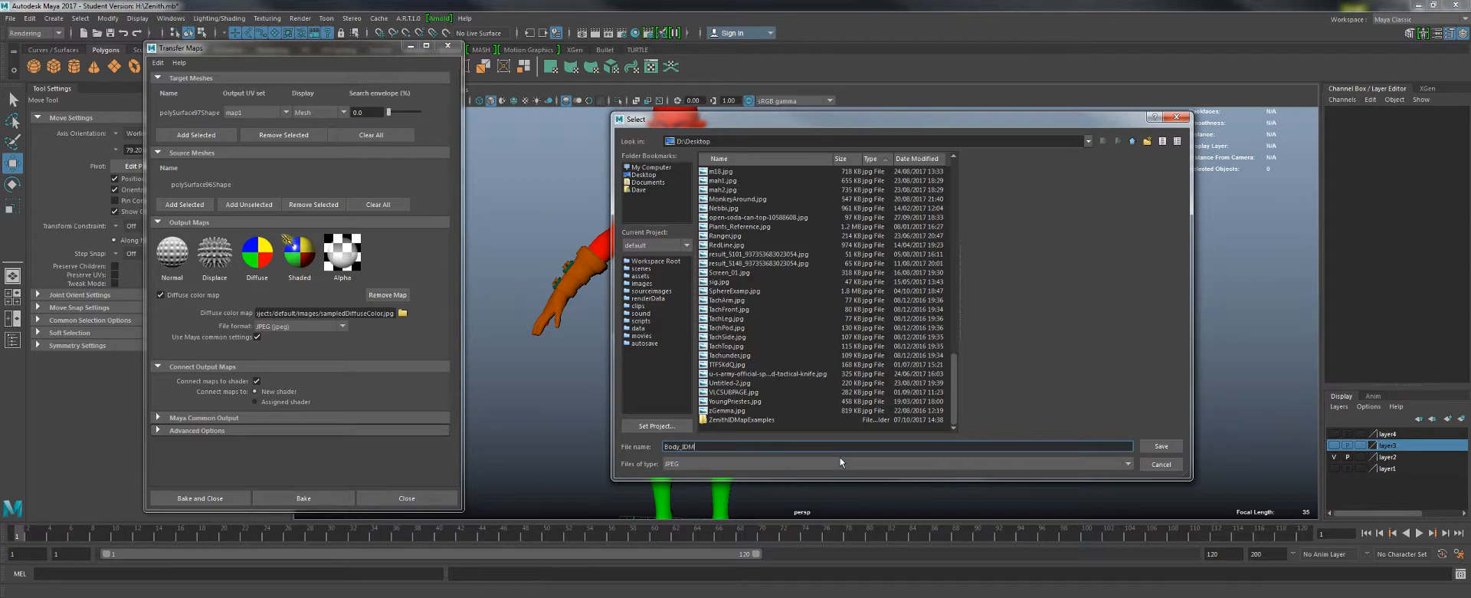
{"action": "type", "text": "ap"}
{"action": "key", "text": "Return"}
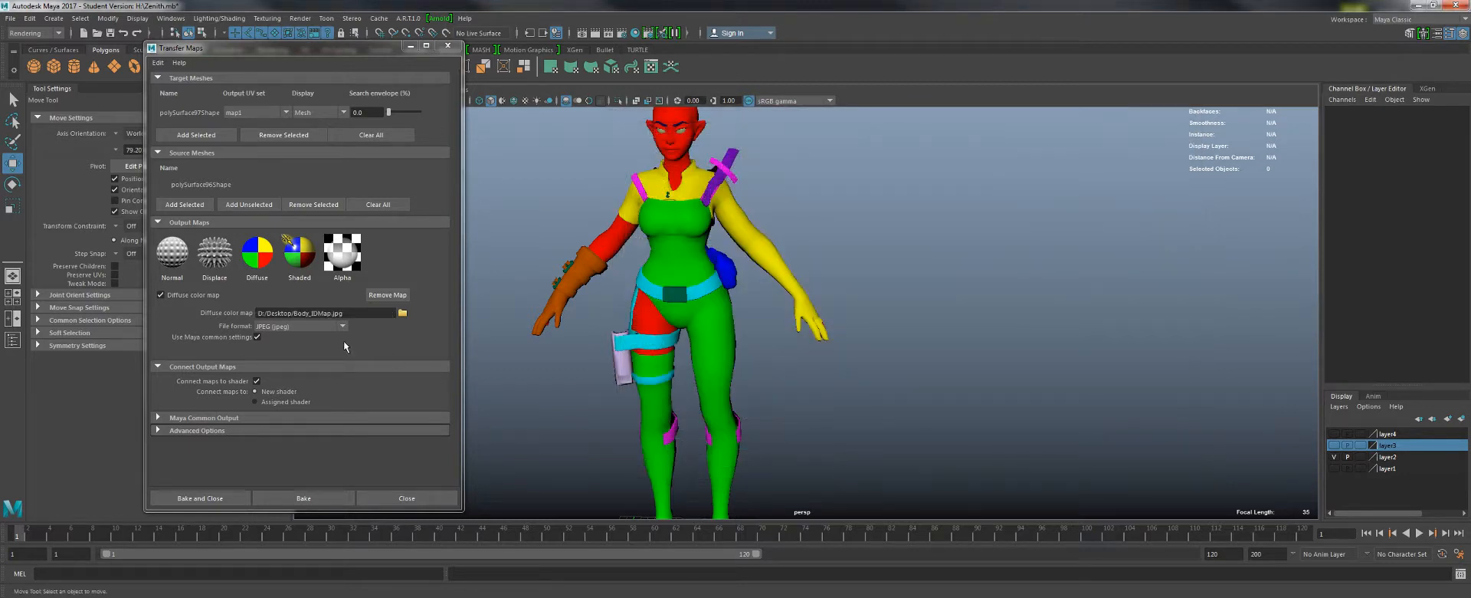
- In the Maya common output settings, set the map width and height to 4096 and the sampling quality to Medium (4x4)
{"action": "left_click", "coordinate": [230, 367]}
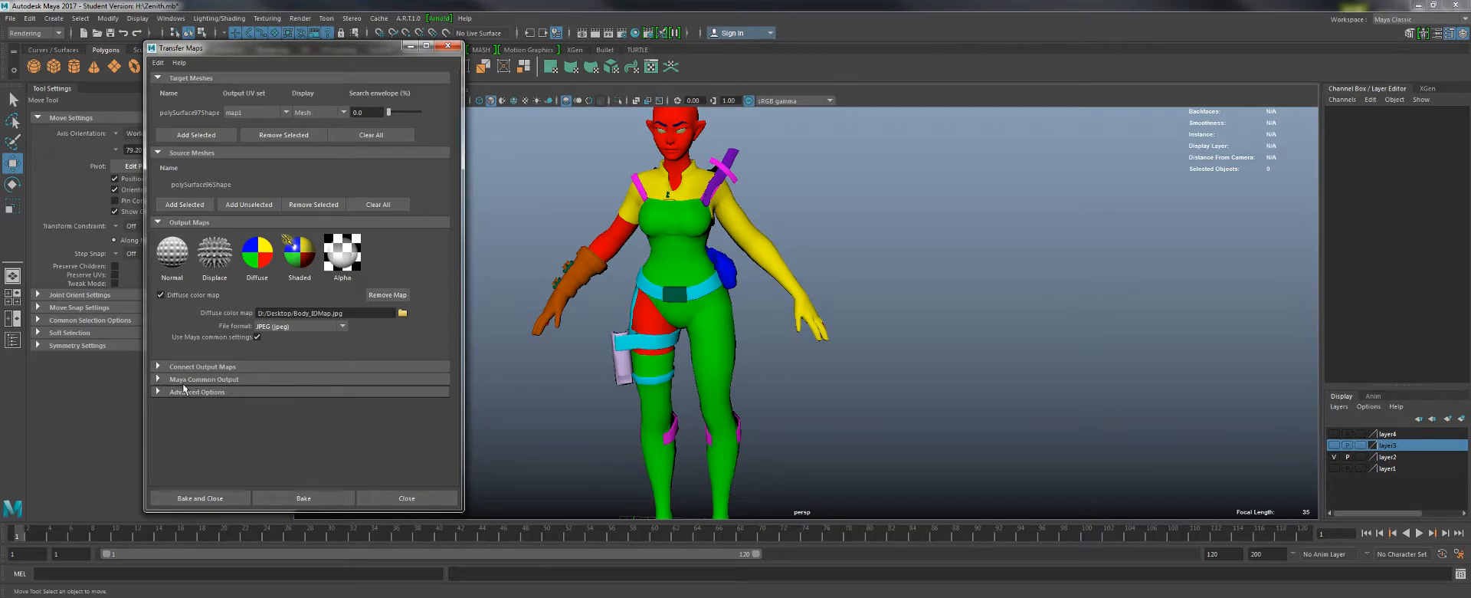
{"action": "left_click", "coordinate": [179, 381]}
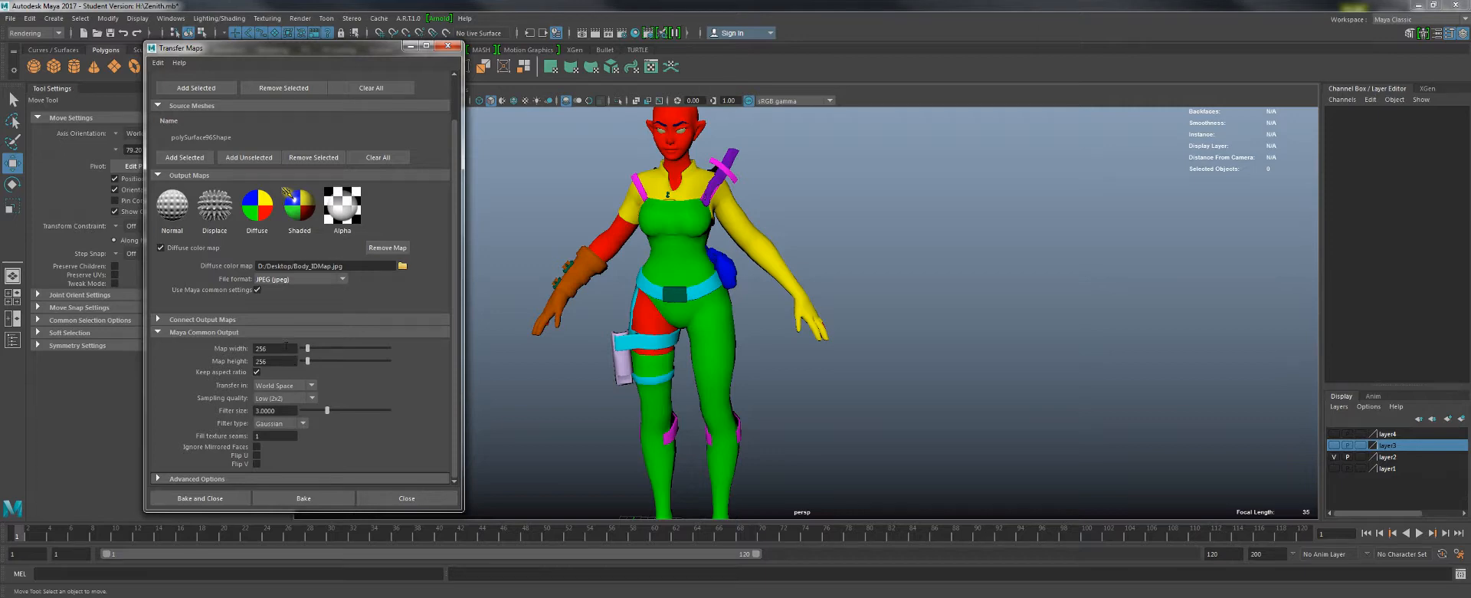
{"action": "left_click_drag", "start_coordinate": [286, 346], "coordinate": [175, 354]}
{"action": "type", "text": "4096"}
{"action": "key", "text": "Return"}
{"action": "left_click", "coordinate": [283, 397]}
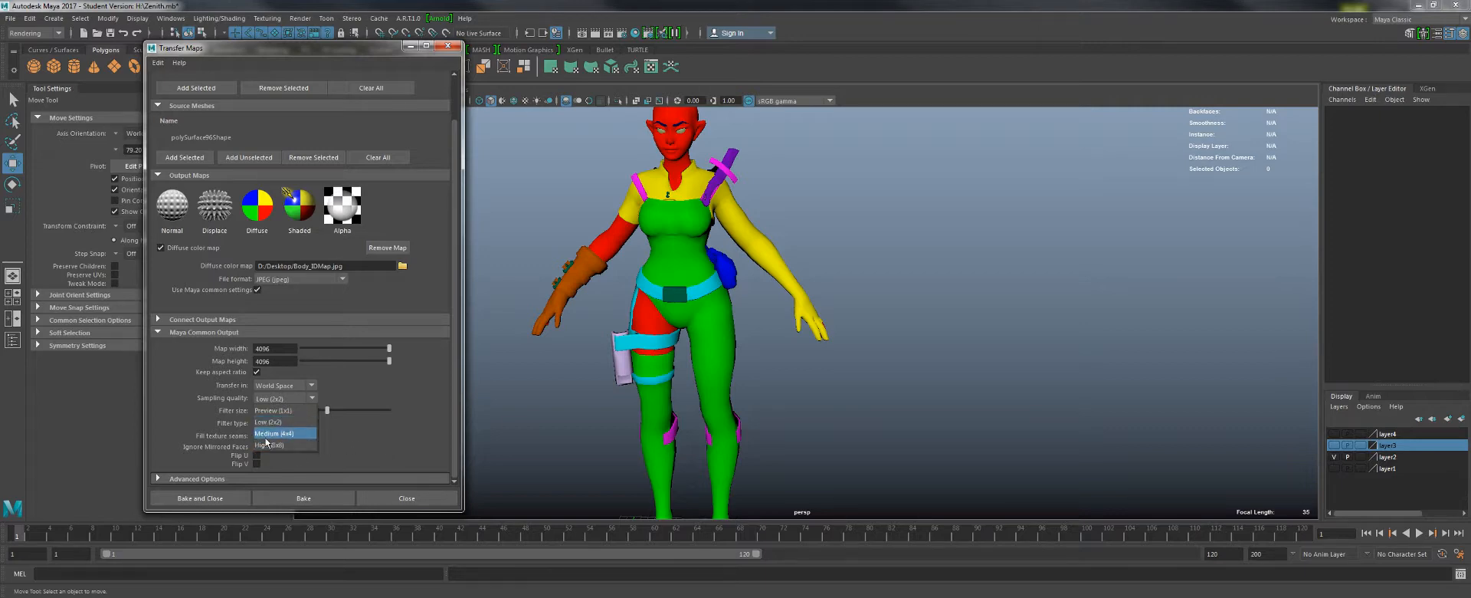
{"action": "left_click", "coordinate": [273, 434]}
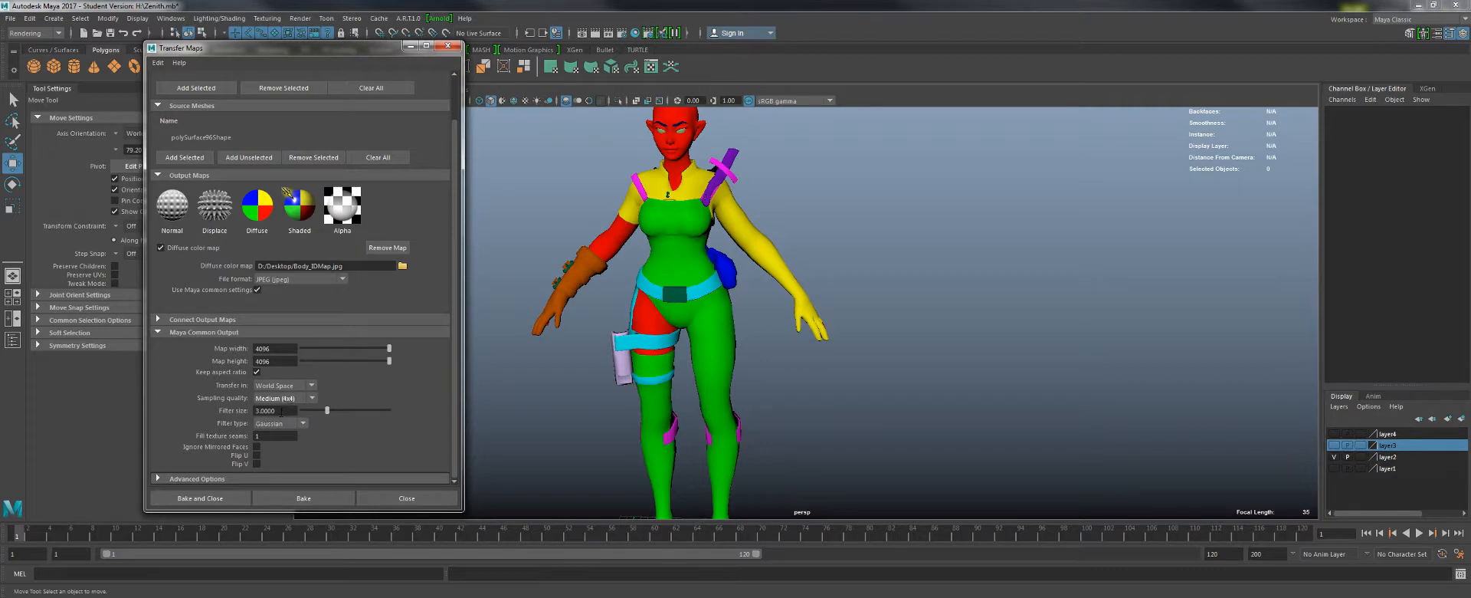
- Review the transfer settings, bake the diffuse colour map and close Transfer Maps
{"action": "left_click_drag", "start_coordinate": [281, 413], "coordinate": [249, 397]}
{"action": "left_click", "coordinate": [269, 411]}
{"action": "scroll", "coordinate": [223, 410], "scroll_direction": "up", "scroll_amount": 3}
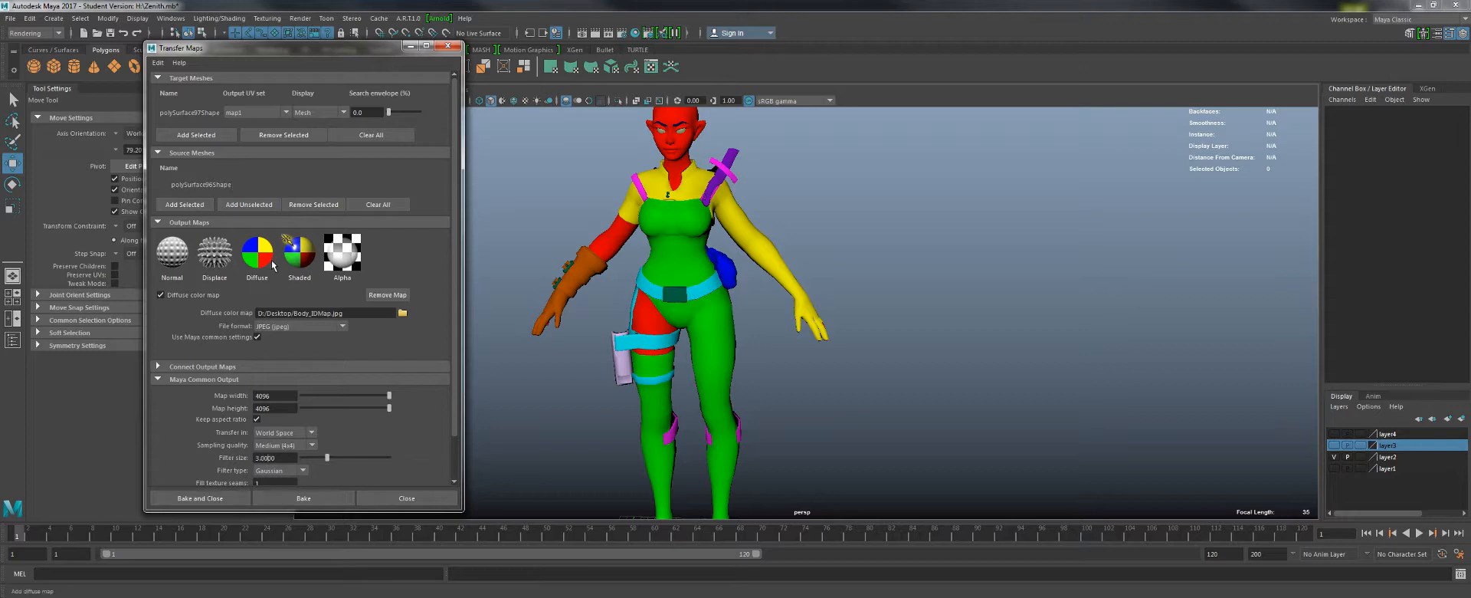
{"action": "scroll", "coordinate": [198, 331], "scroll_direction": "down", "scroll_amount": 3}
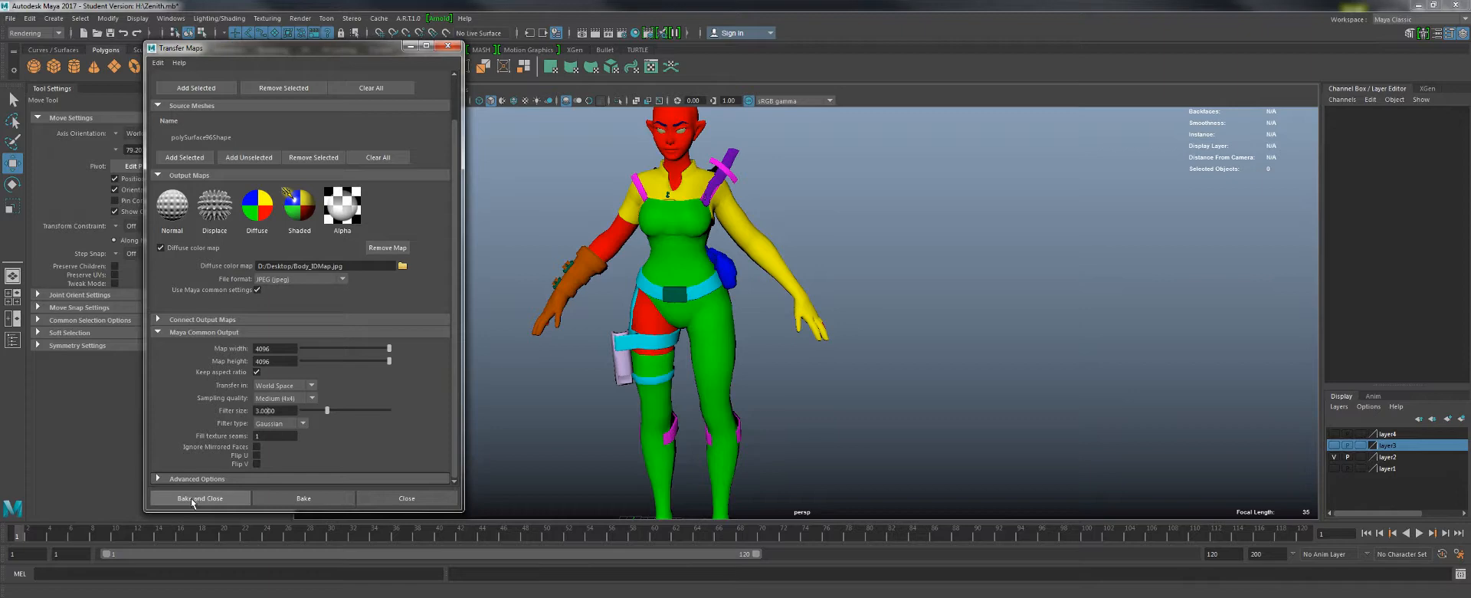
{"action": "left_click", "coordinate": [192, 500]}
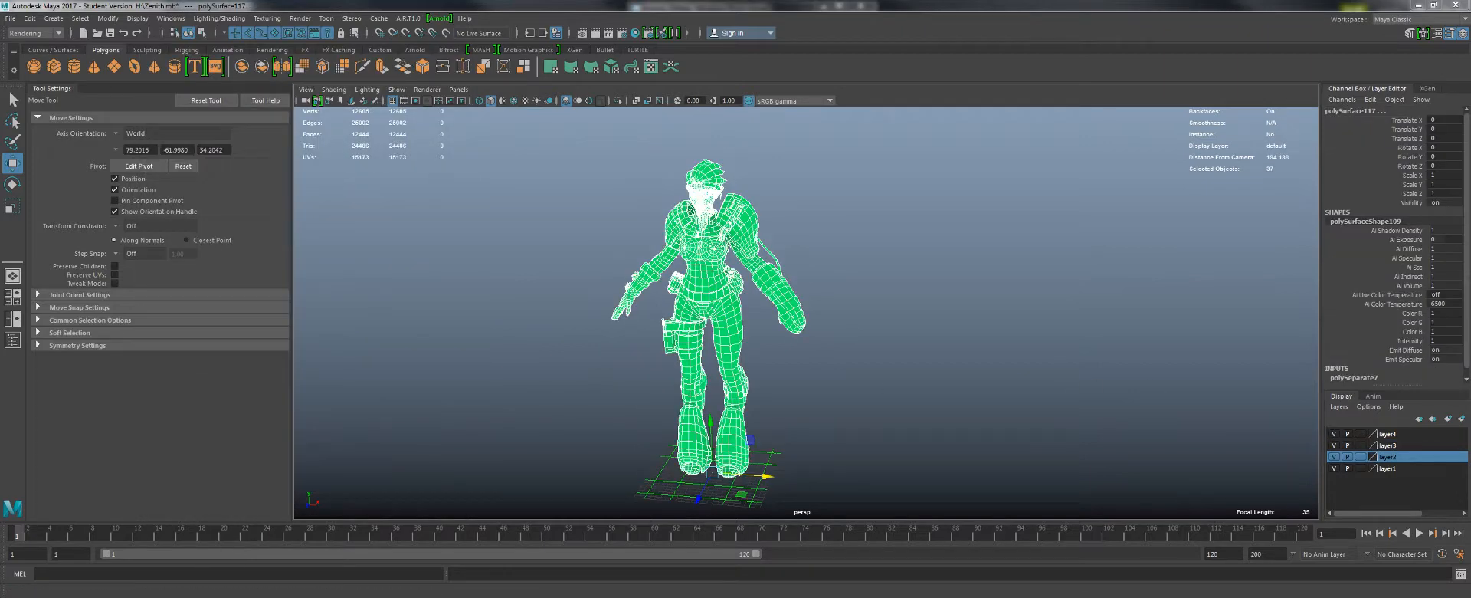
- Switch to the ZenithIDMapExamples folder in Windows Explorer, view the Armour, Body and Granade+ ID maps, and examine the Granade+ map's islands for colour bleeding
{"action": "key", "text": "alt+Tab"}
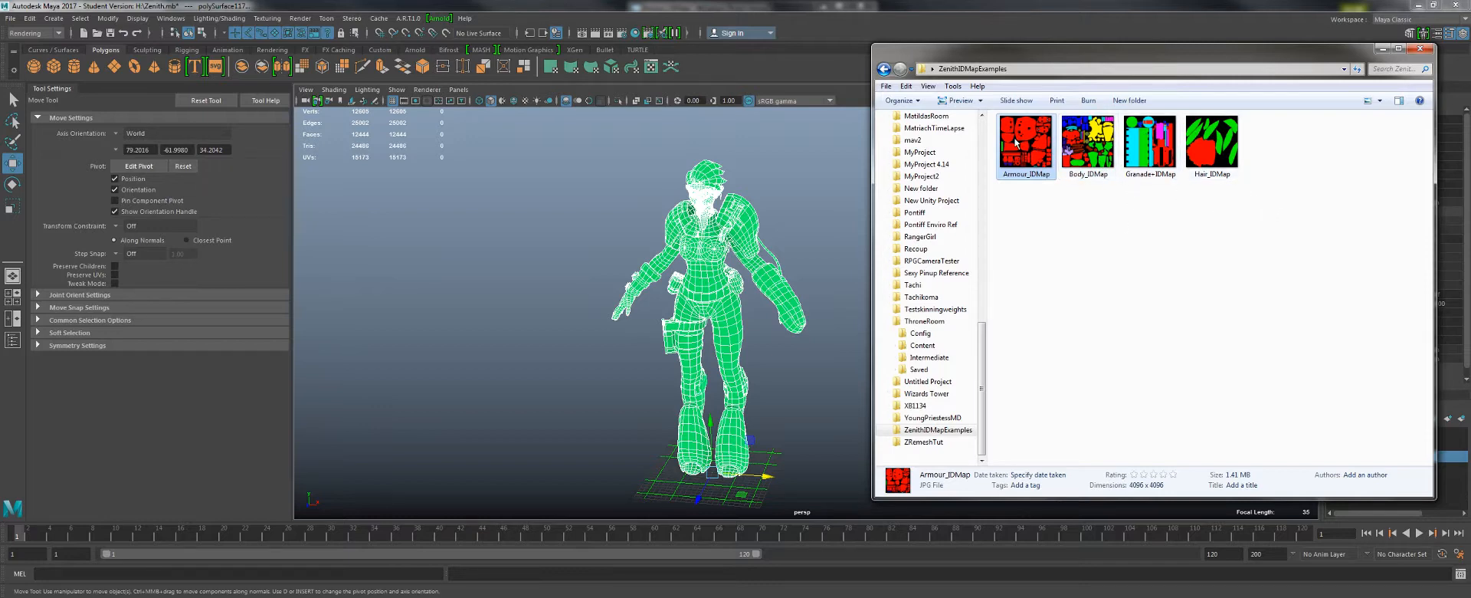
{"action": "double_click", "coordinate": [1042, 141]}
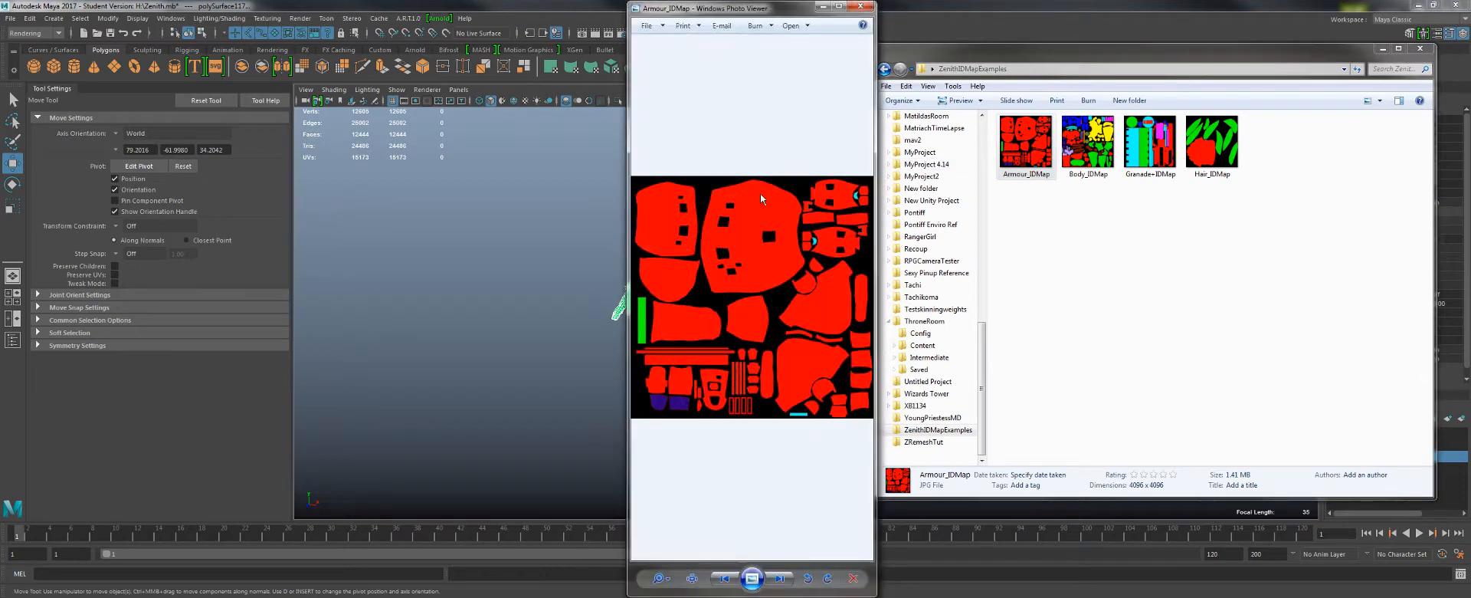
{"action": "double_click", "coordinate": [1077, 153]}
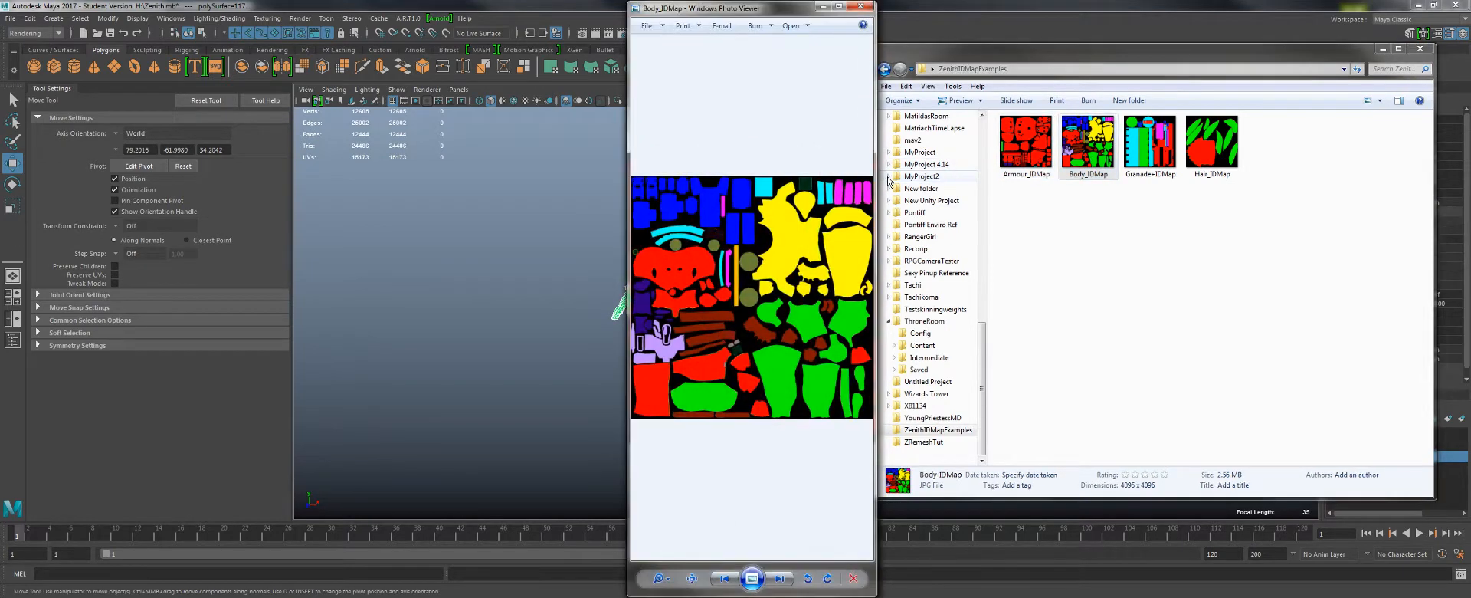
{"action": "double_click", "coordinate": [1149, 144]}
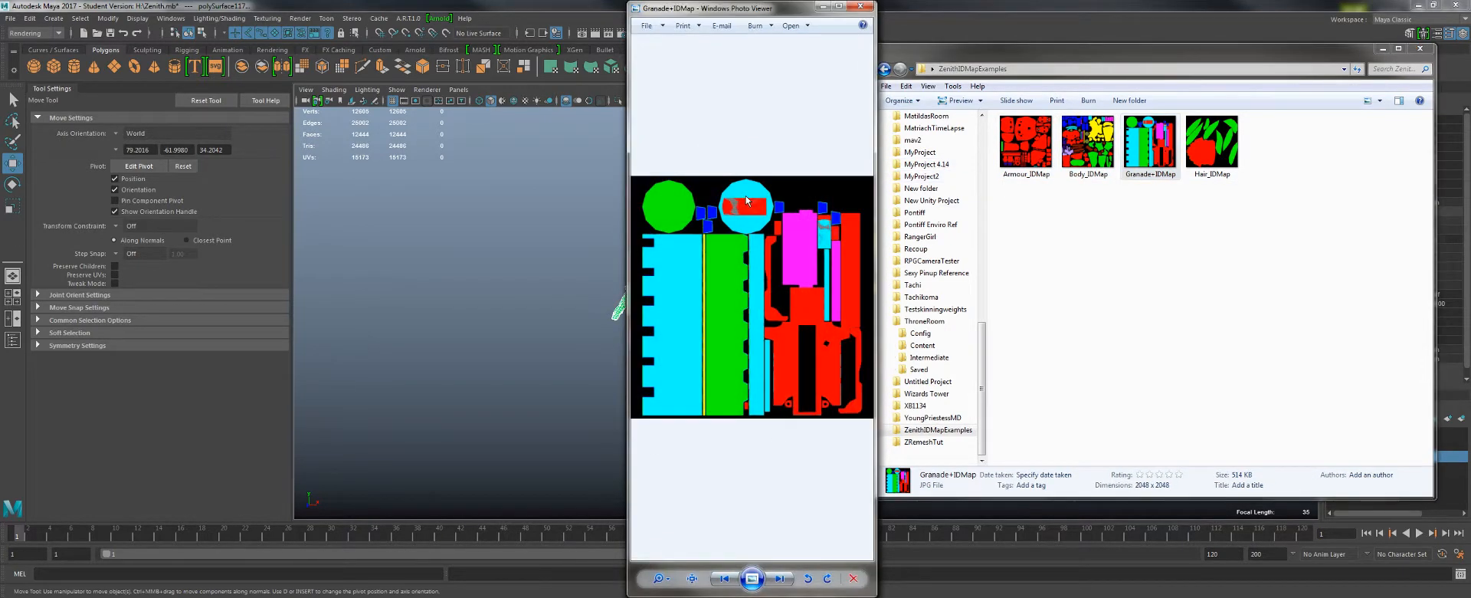
{"action": "scroll", "coordinate": [747, 201], "scroll_direction": "up", "scroll_amount": 3}
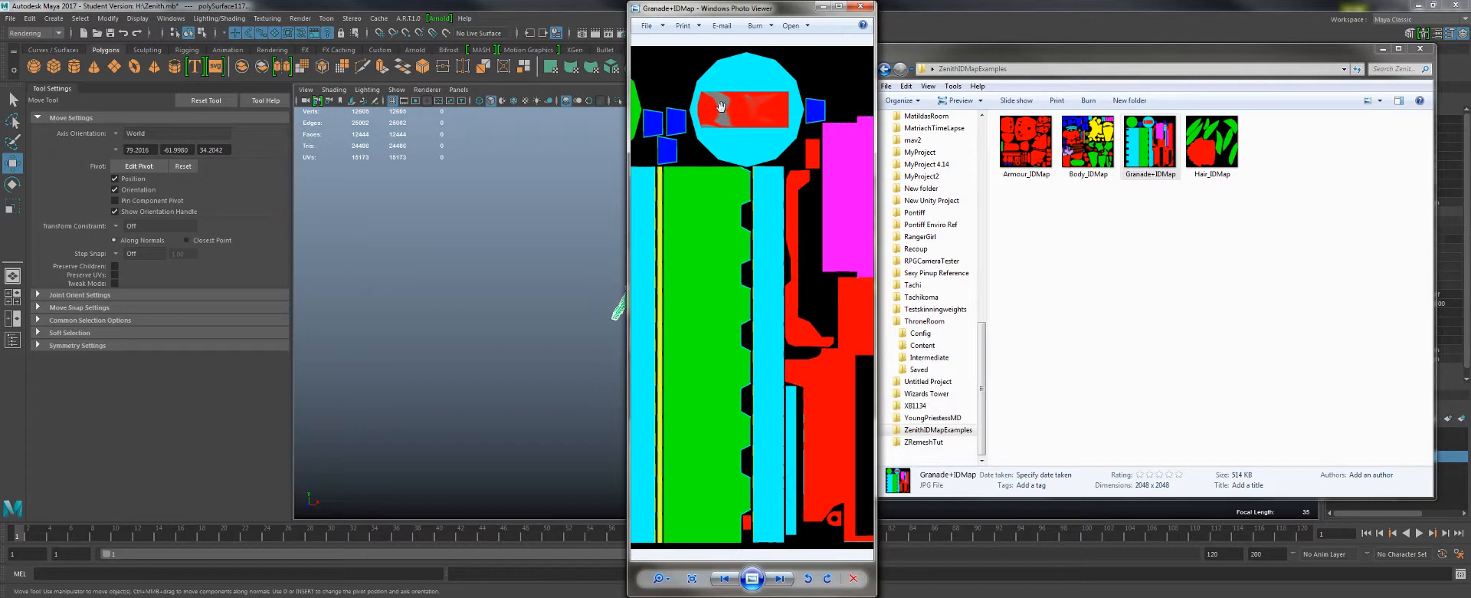
{"action": "scroll", "coordinate": [715, 108], "scroll_direction": "down", "scroll_amount": 1}
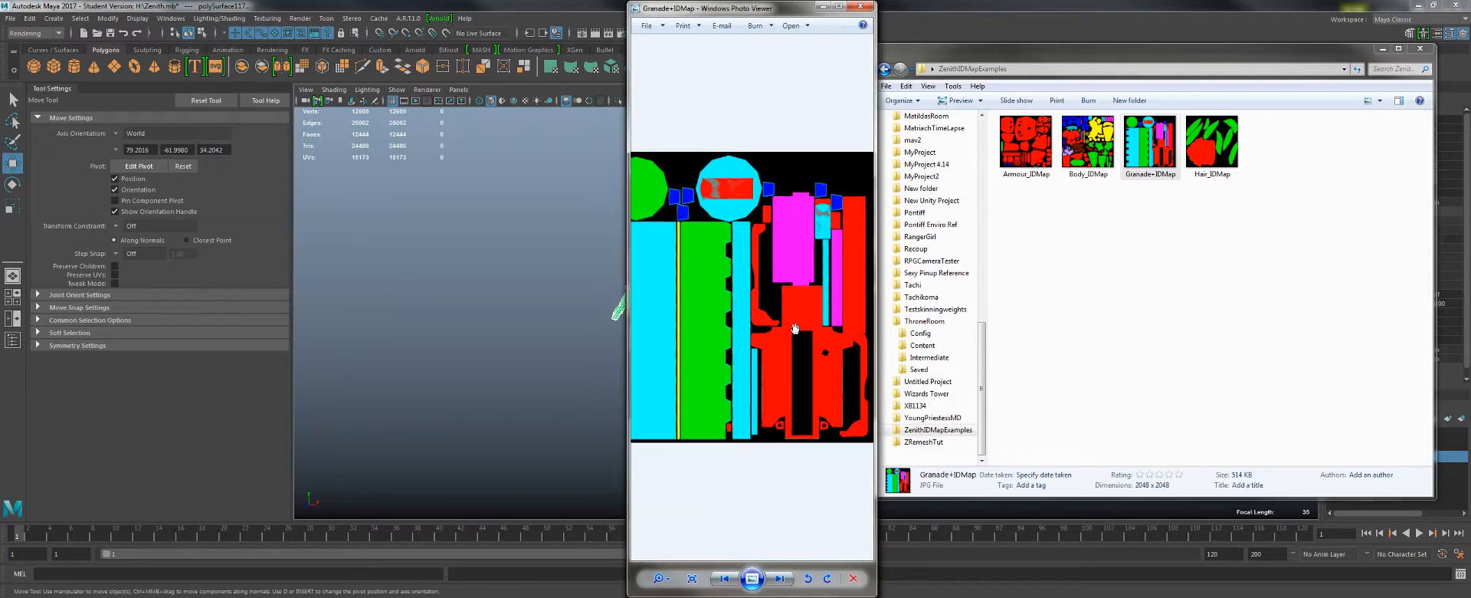
{"action": "scroll", "coordinate": [818, 239], "scroll_direction": "up", "scroll_amount": 3}
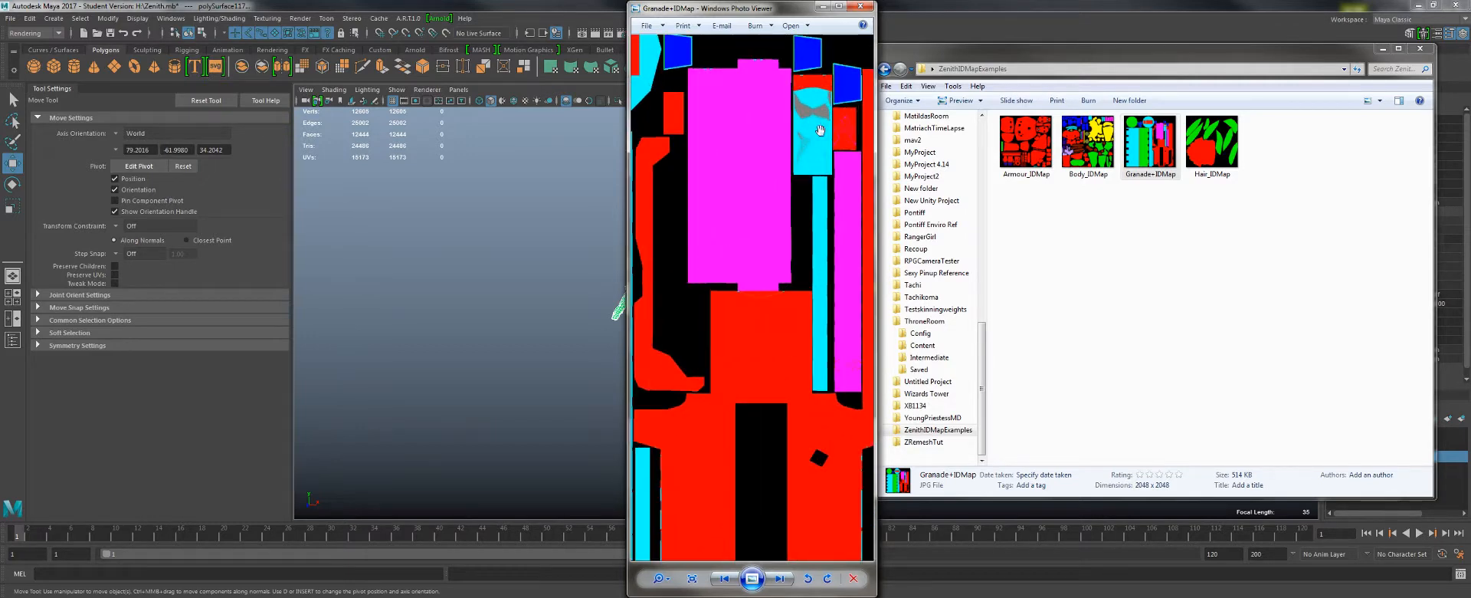
{"action": "scroll", "coordinate": [808, 115], "scroll_direction": "down", "scroll_amount": 2}
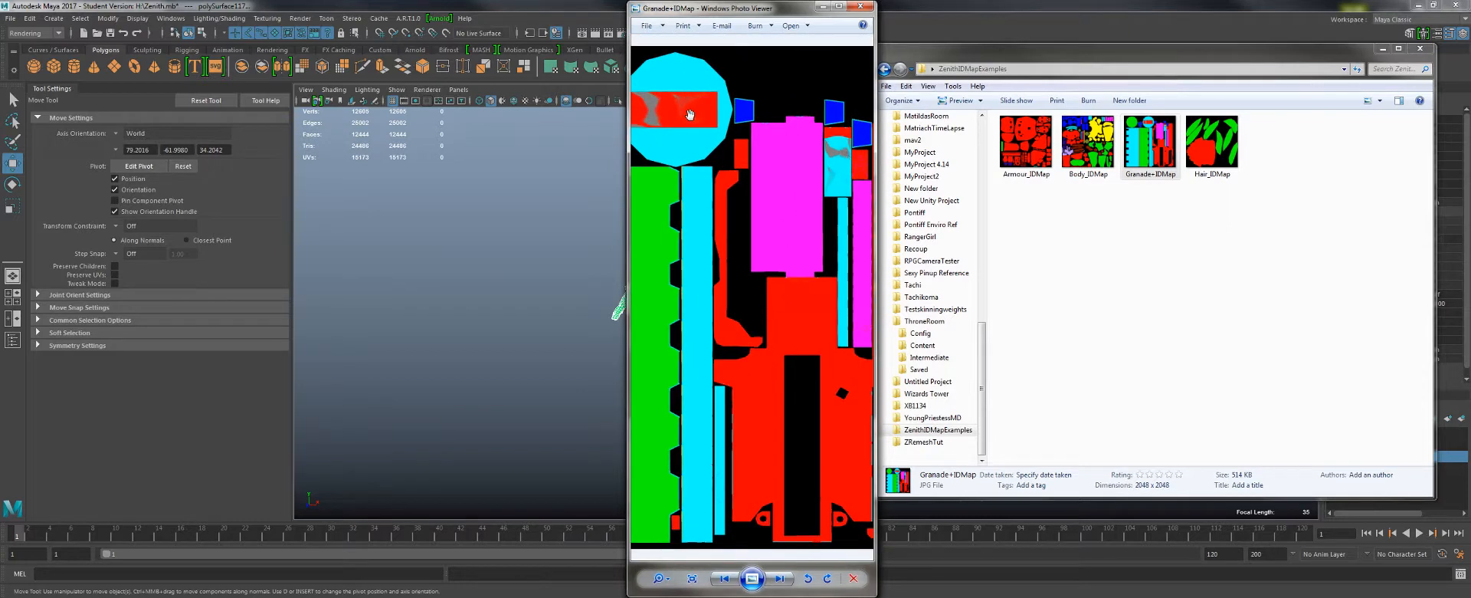
{"action": "scroll", "coordinate": [855, 146], "scroll_direction": "down", "scroll_amount": 2}
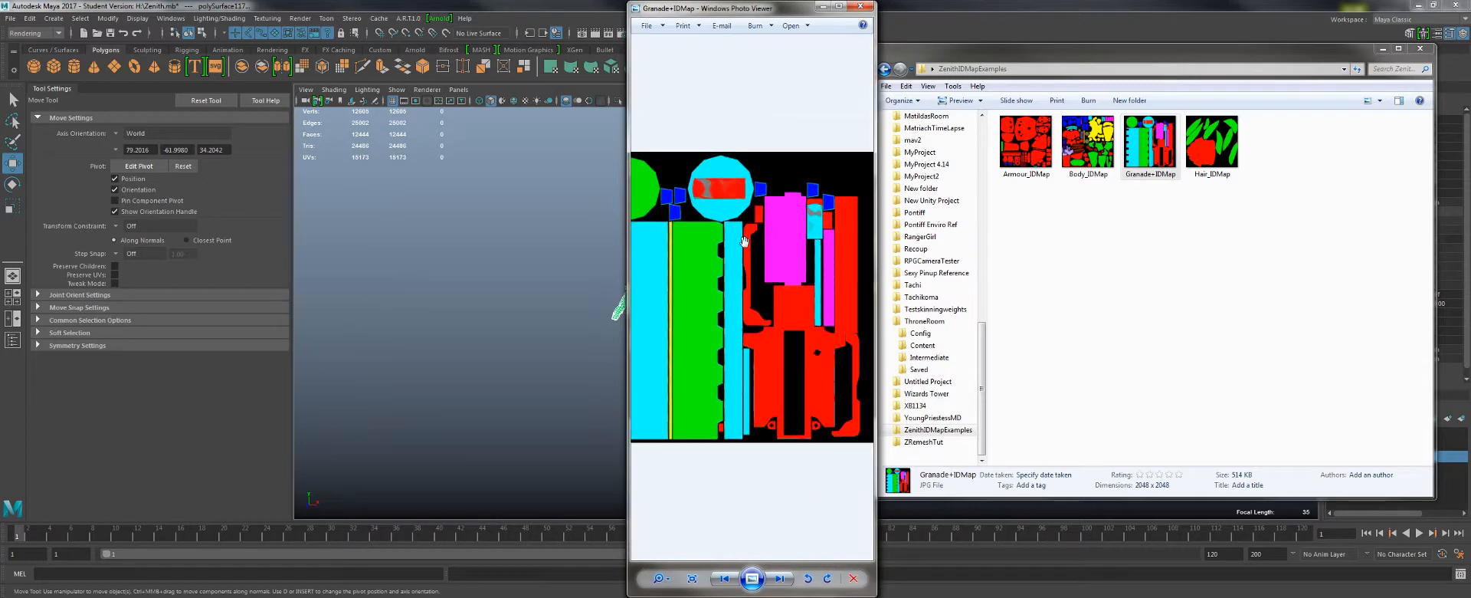
- Open Body_IDMap in a maximized viewer and examine the colour edges of its UV islands up close
{"action": "double_click", "coordinate": [1088, 145]}
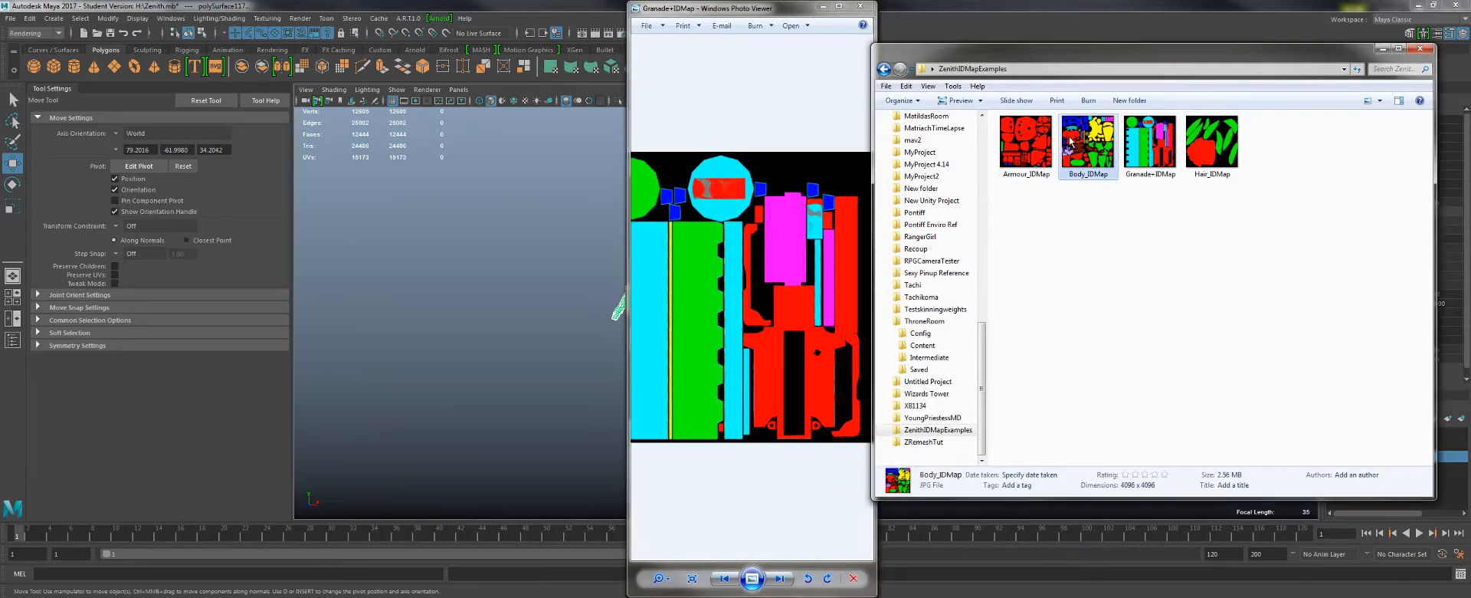
{"action": "scroll", "coordinate": [751, 299], "scroll_direction": "up", "scroll_amount": 2}
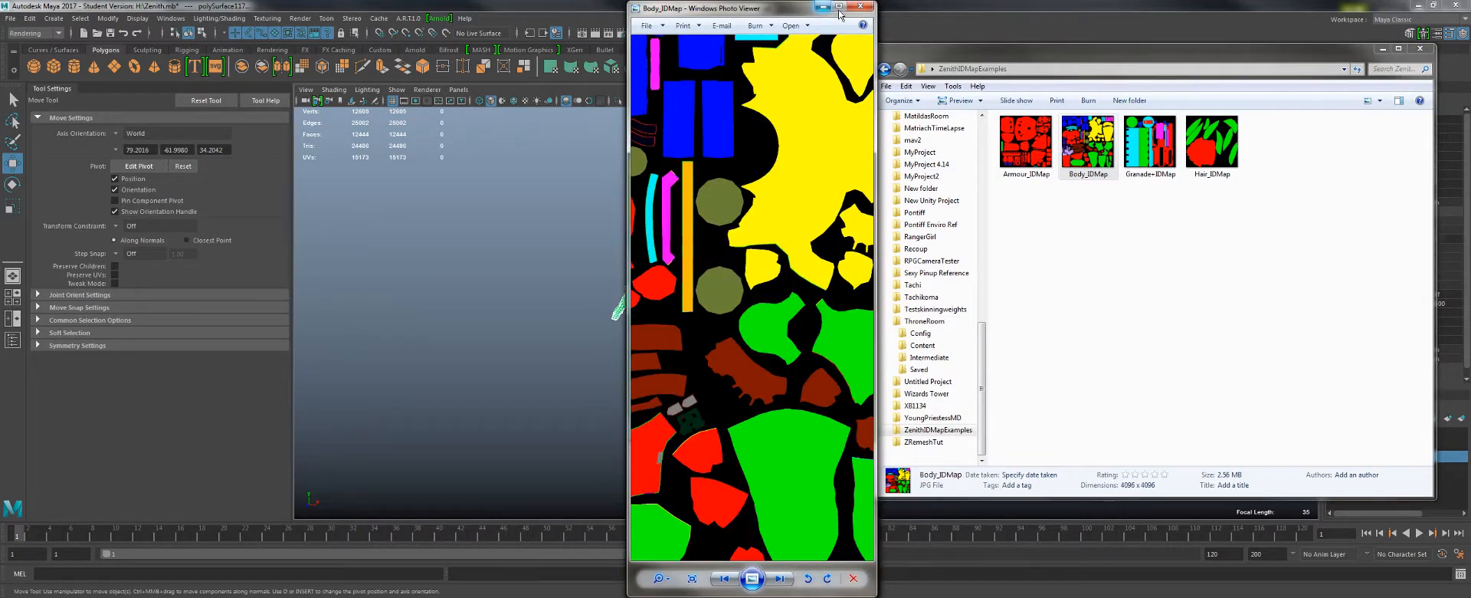
{"action": "left_click", "coordinate": [839, 6]}
{"action": "scroll", "coordinate": [498, 264], "scroll_direction": "up", "scroll_amount": 2}
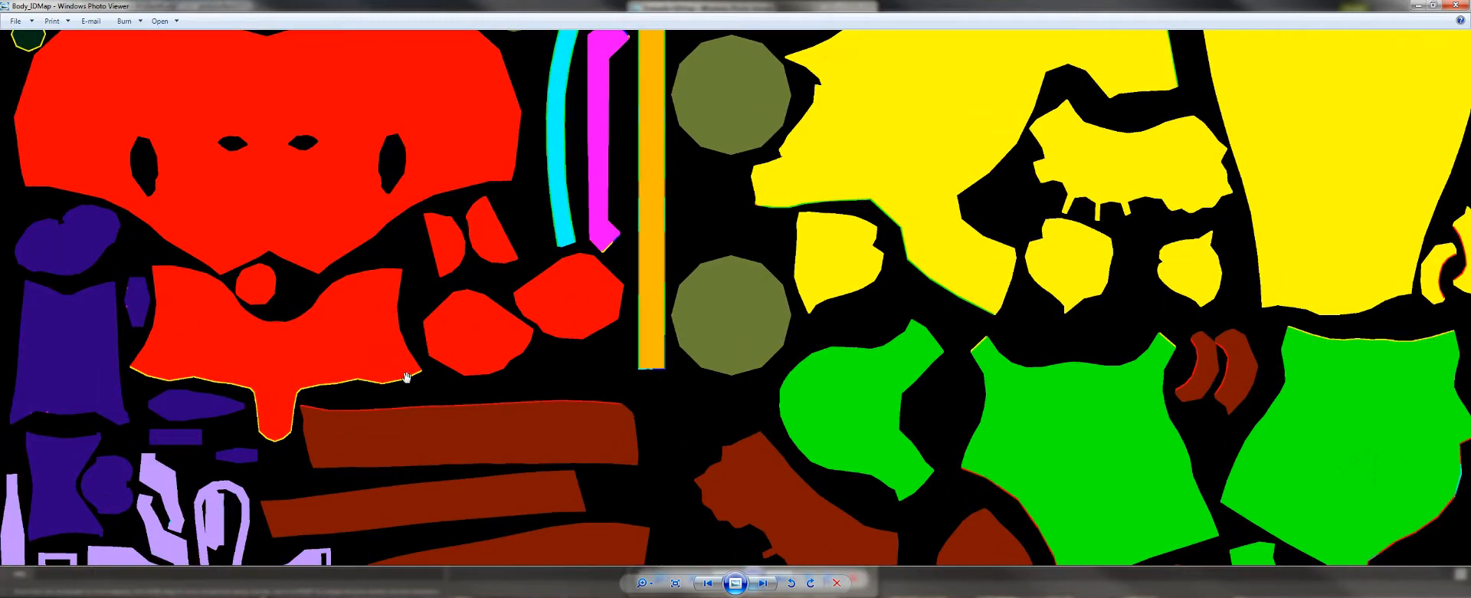
{"action": "scroll", "coordinate": [219, 191], "scroll_direction": "down", "scroll_amount": 1}
{"action": "scroll", "coordinate": [227, 198], "scroll_direction": "down", "scroll_amount": 1}
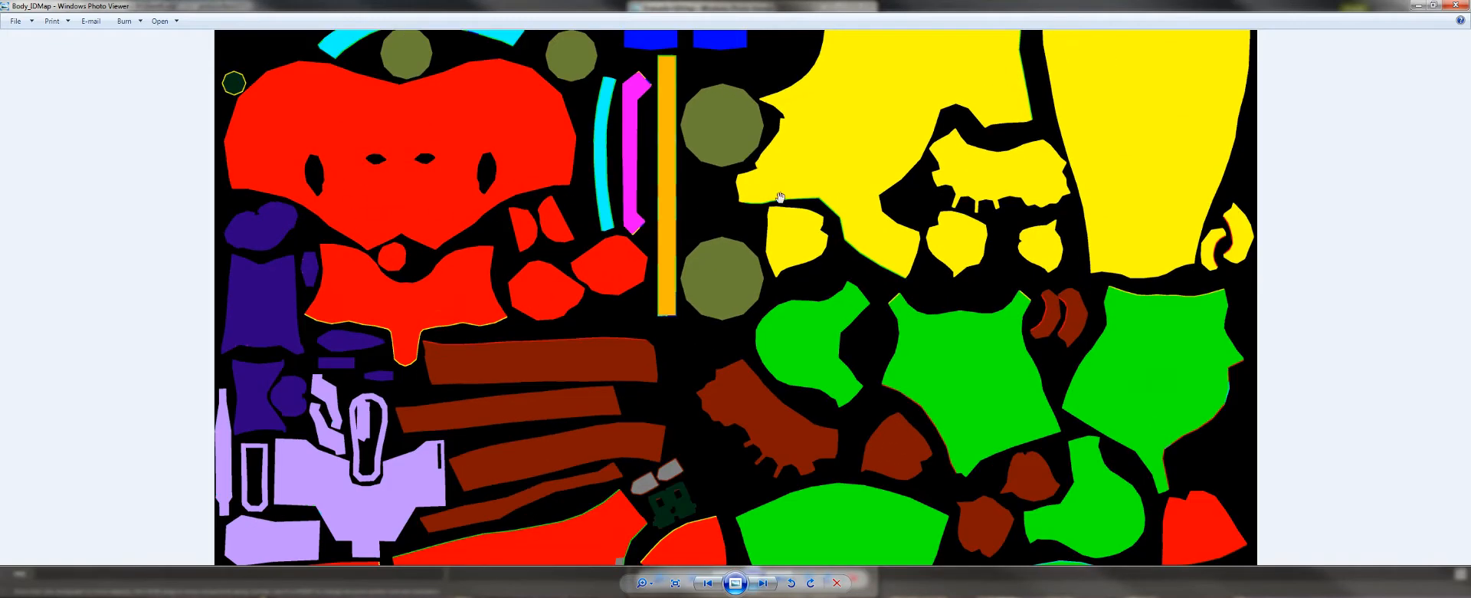
{"action": "scroll", "coordinate": [513, 456], "scroll_direction": "up", "scroll_amount": 2}
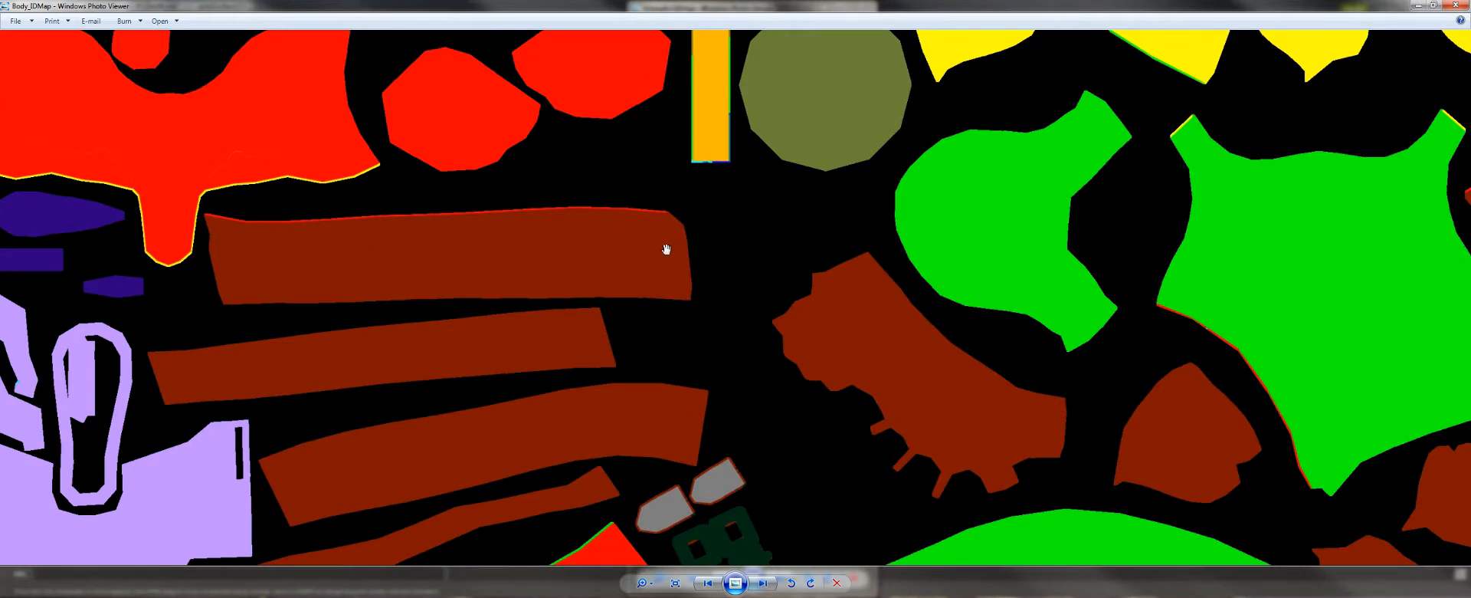
{"action": "scroll", "coordinate": [567, 275], "scroll_direction": "down", "scroll_amount": 2}
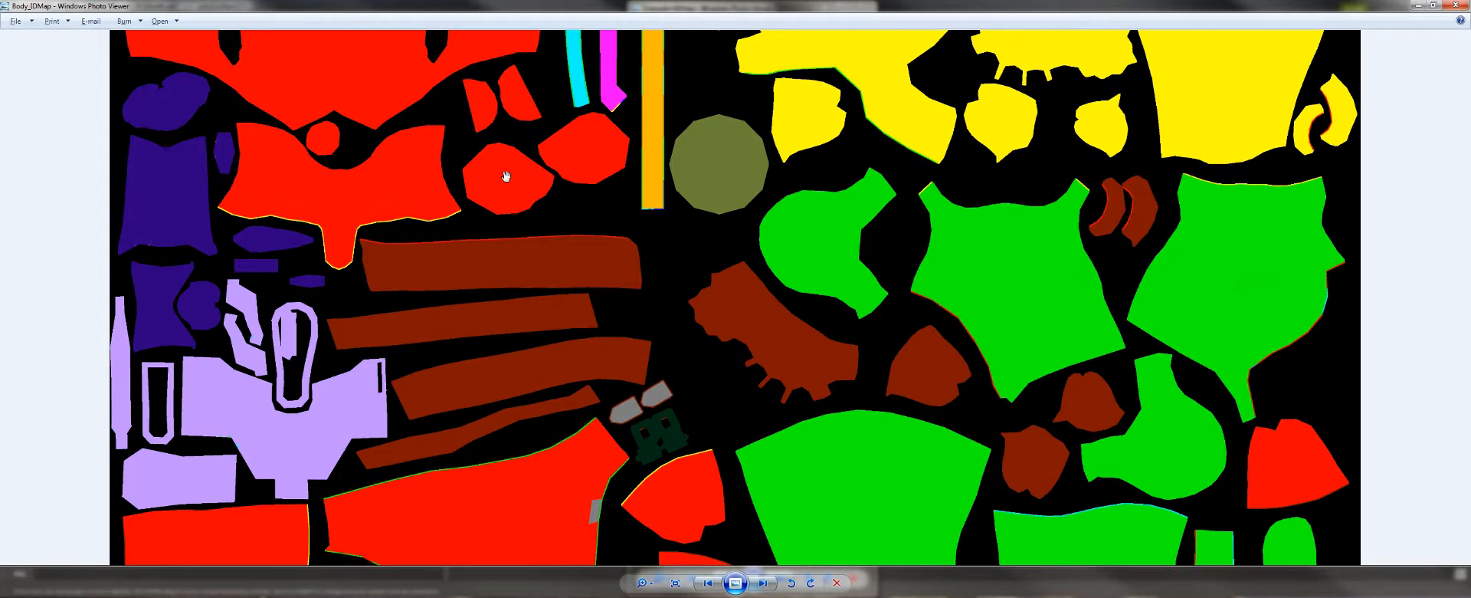
{"action": "left_click_drag", "start_coordinate": [512, 184], "coordinate": [576, 449]}
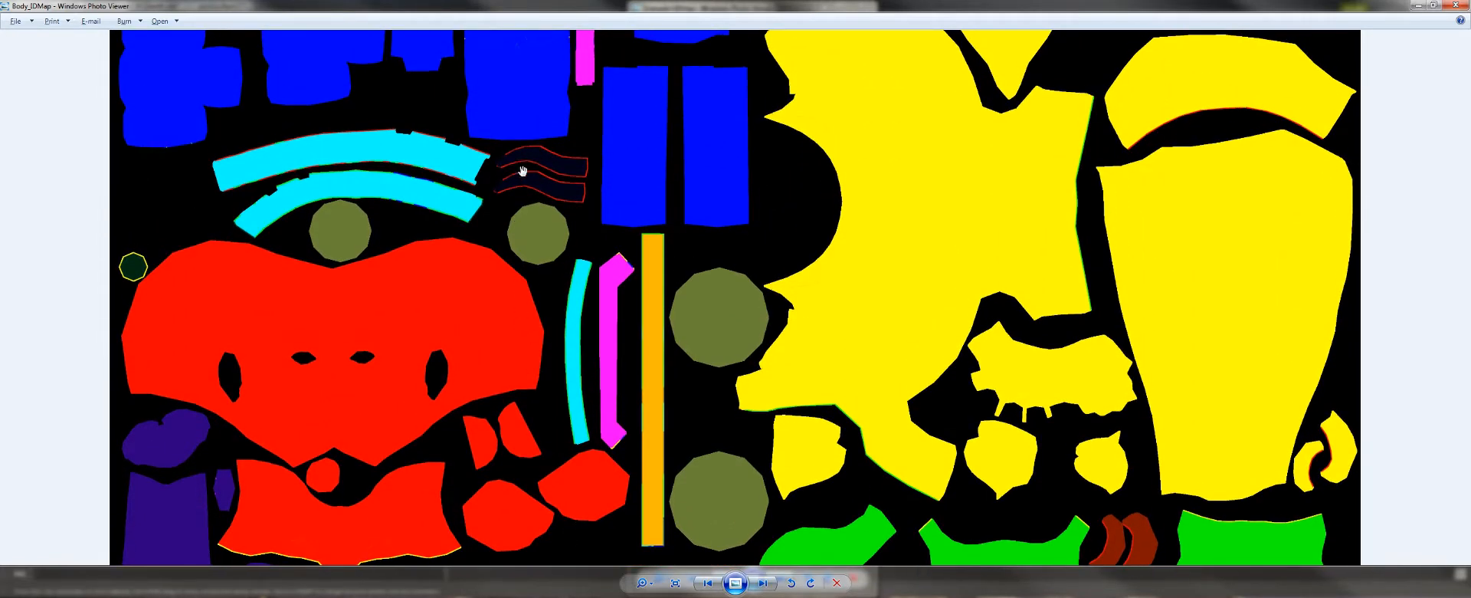
{"action": "scroll", "coordinate": [524, 181], "scroll_direction": "down", "scroll_amount": 1}
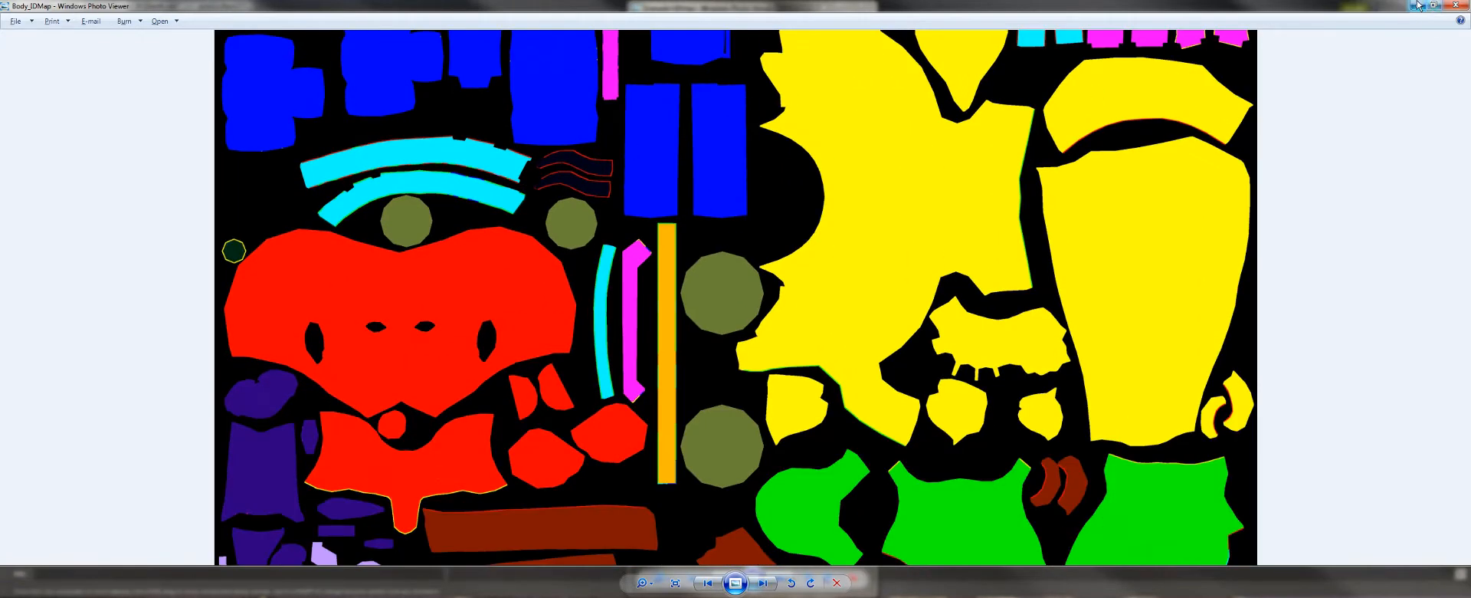
- Close the ID map image windows and the ZenithIDMapExamples folder to return to Maya
{"action": "left_click", "coordinate": [1459, 9]}
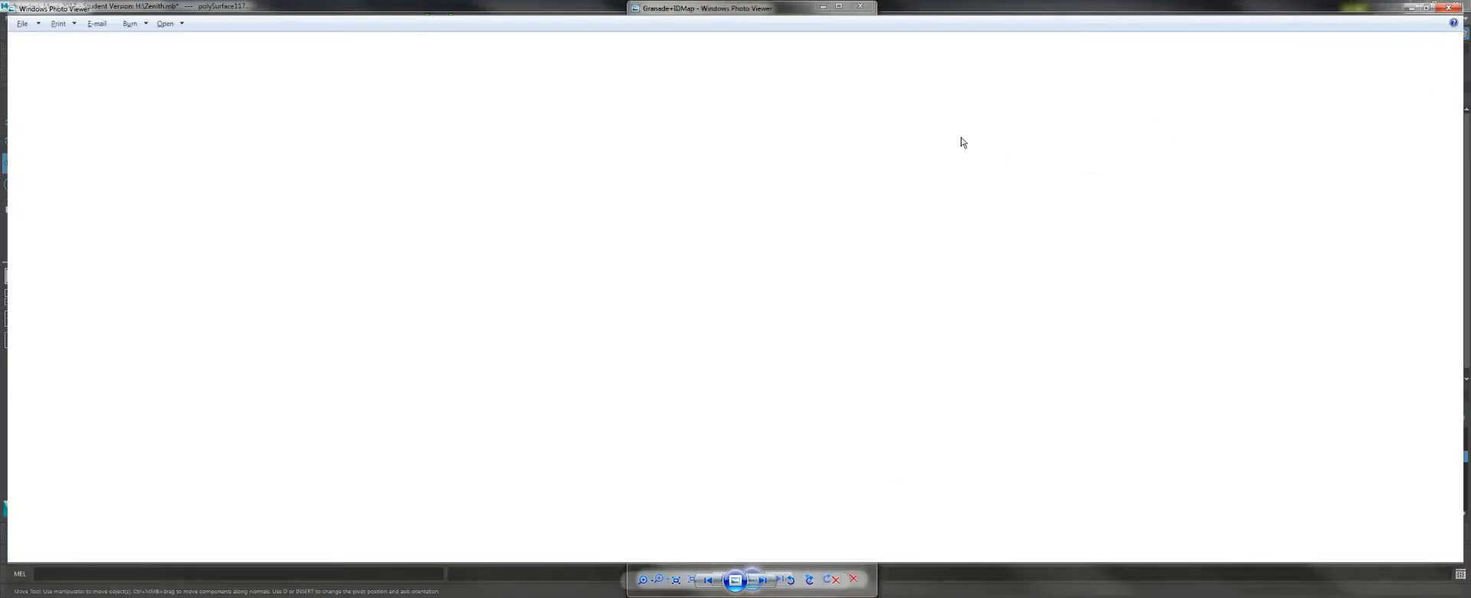
{"action": "left_click", "coordinate": [862, 10]}
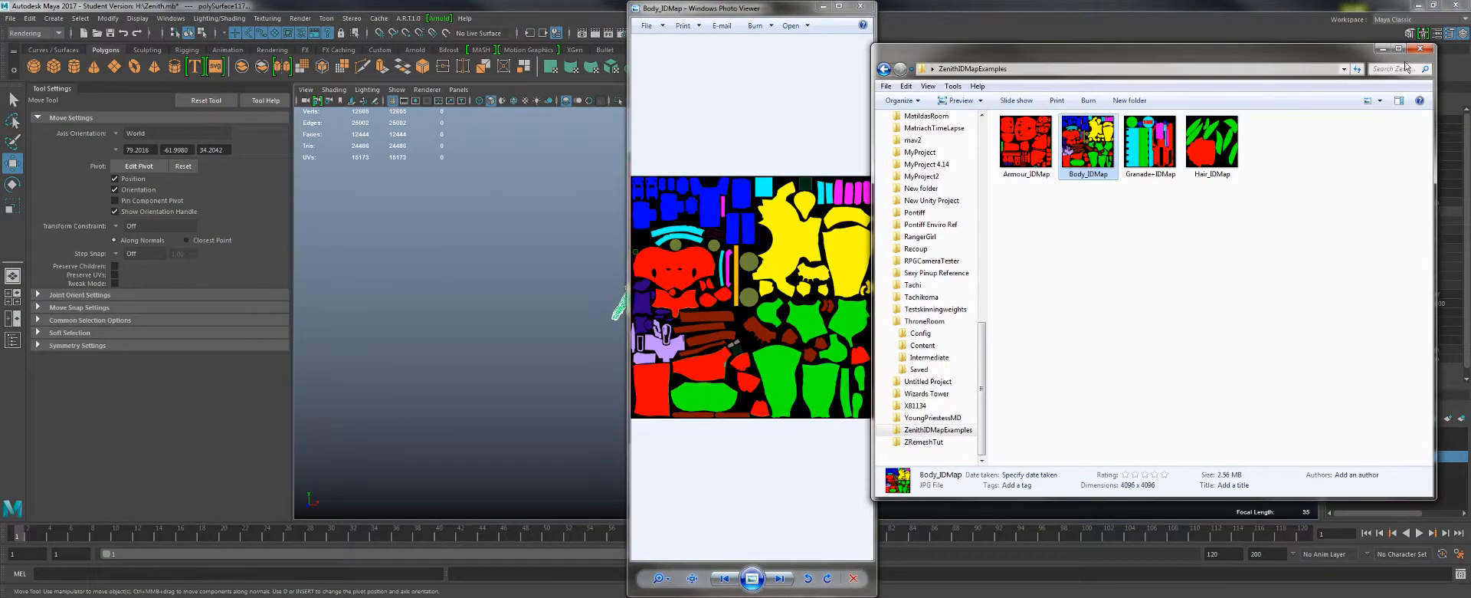
{"action": "left_click", "coordinate": [1421, 50]}
{"action": "left_click", "coordinate": [855, 11]}
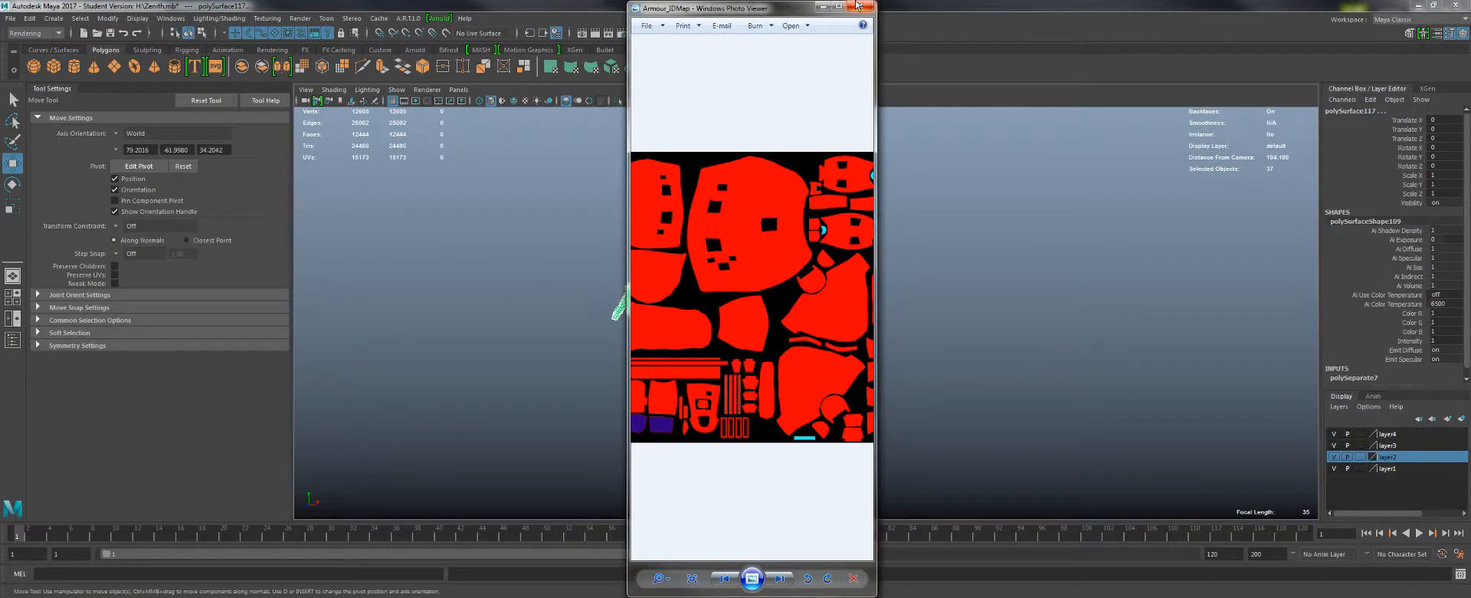
- Close the Armour_IDMap image, check the remaining materials in Hypershade, and view the whole character again
{"action": "left_click", "coordinate": [858, 8]}
{"action": "scroll", "coordinate": [847, 246], "scroll_direction": "down", "scroll_amount": 2}
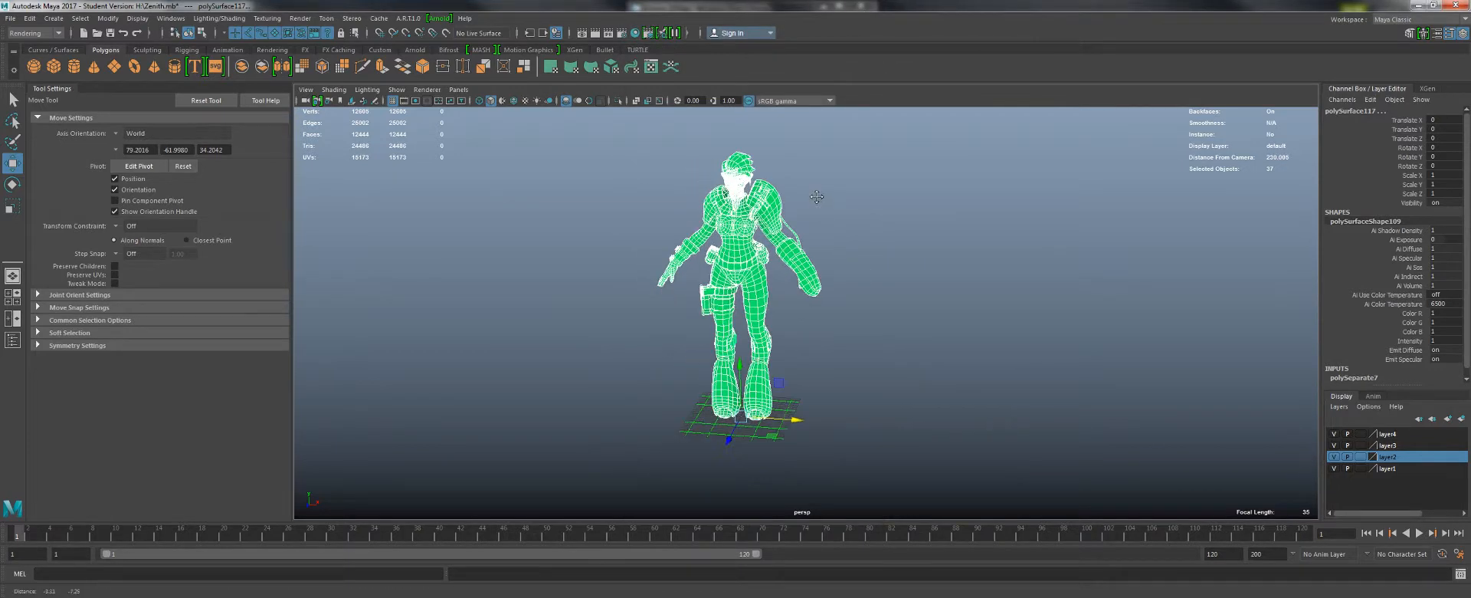
{"action": "left_click", "coordinate": [642, 34]}
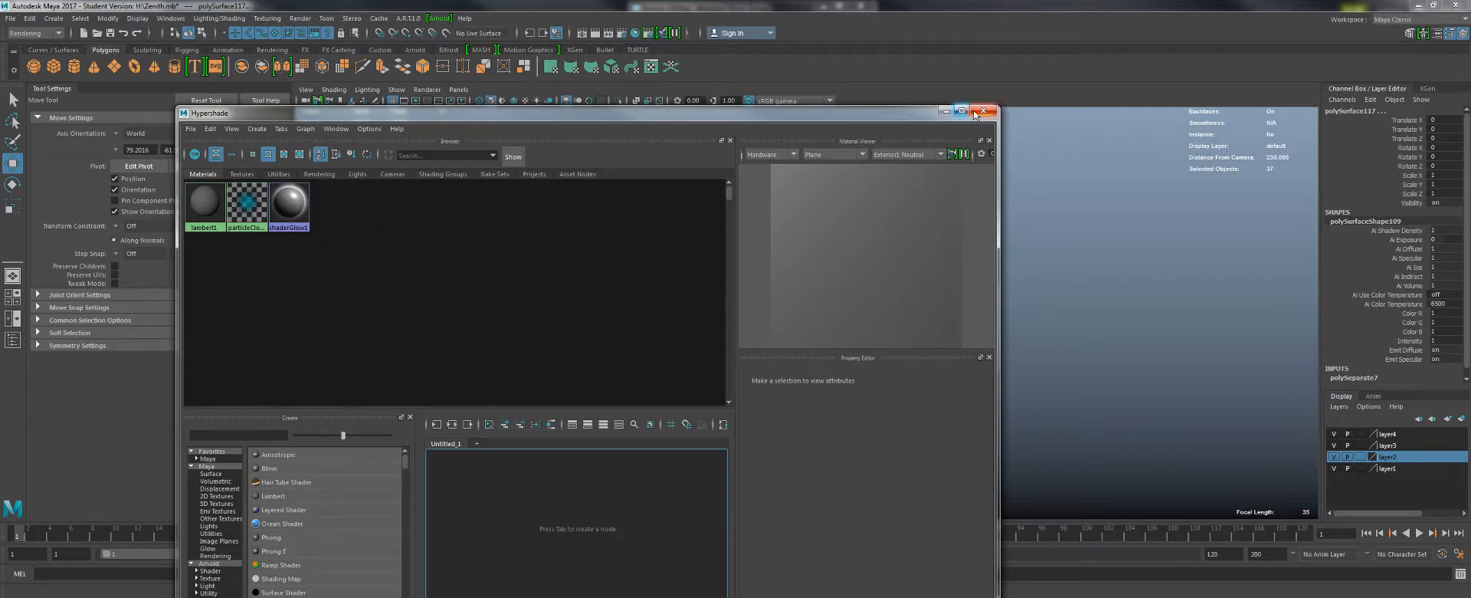
{"action": "left_click", "coordinate": [983, 111]}
{"action": "left_click", "coordinate": [751, 224]}
{"action": "right_click_drag", "start_coordinate": [712, 284], "coordinate": [741, 369], "text": "alt"}
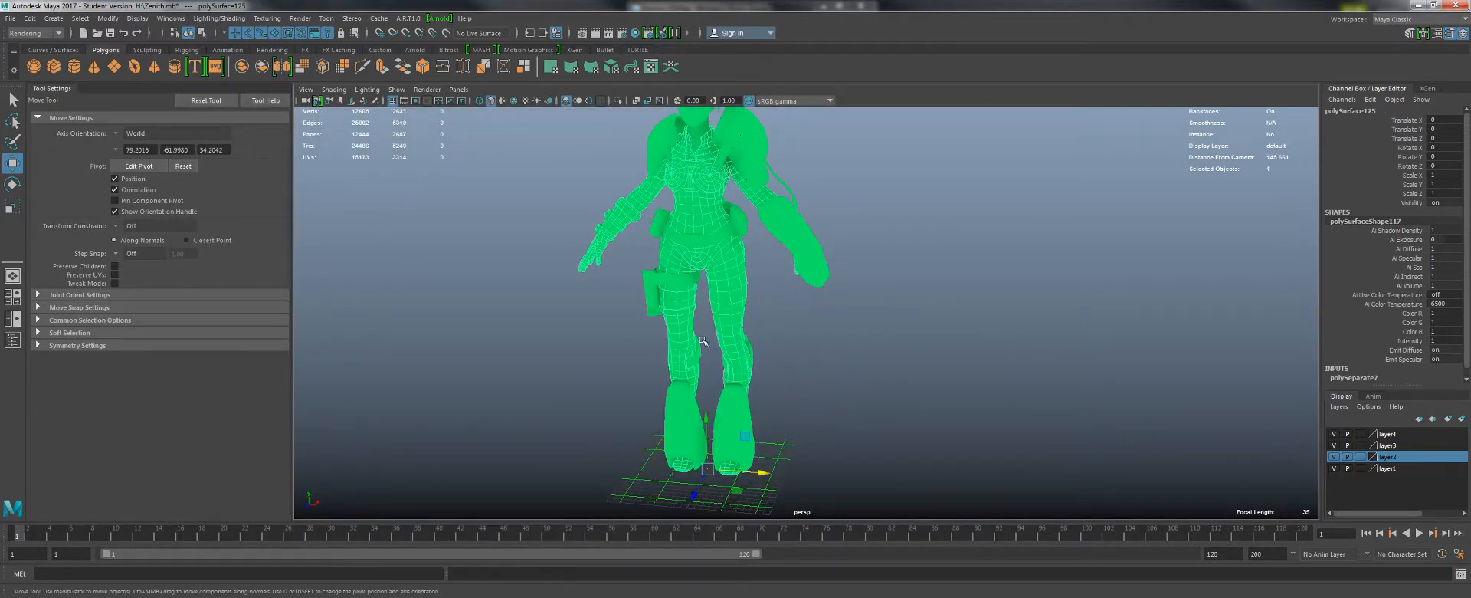
{"action": "middle_click_drag", "start_coordinate": [704, 341], "coordinate": [775, 381], "text": "alt"}
{"action": "right_click_drag", "start_coordinate": [775, 381], "coordinate": [751, 295], "text": "alt"}
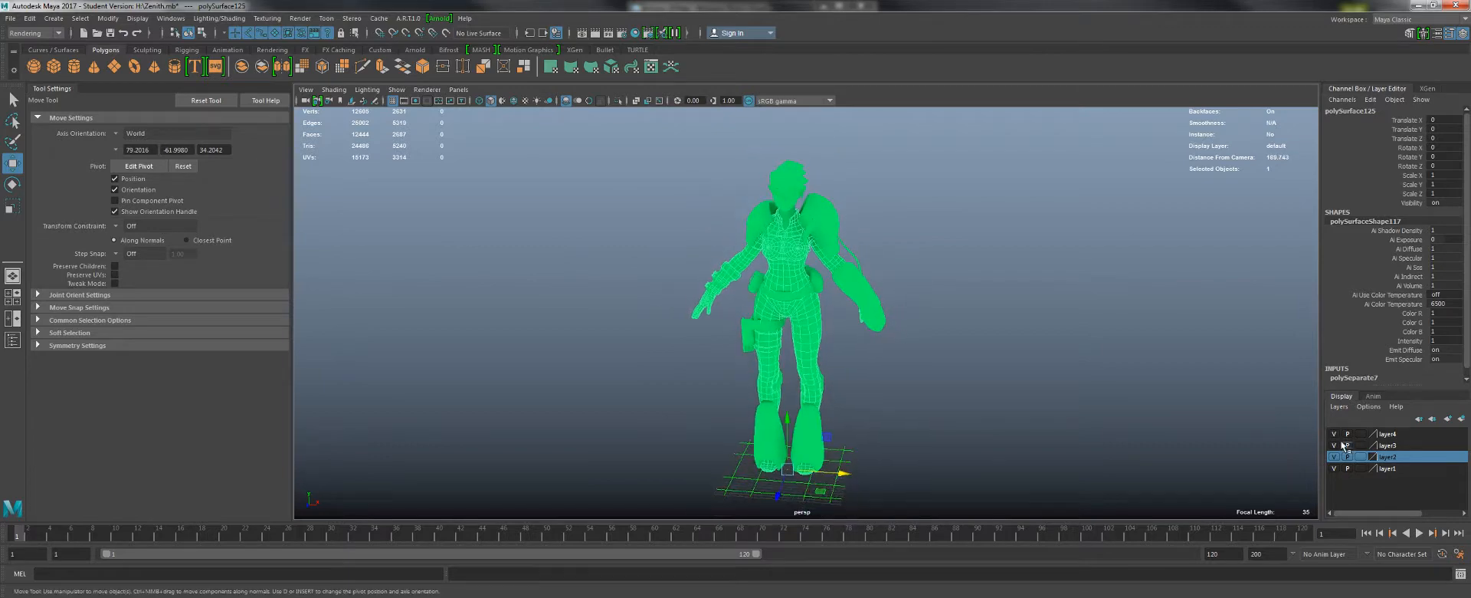
- Isolate layer2 by hiding the other display layers and combine all of its body pieces into one mesh
{"action": "left_click", "coordinate": [1335, 445]}
{"action": "left_click", "coordinate": [1334, 469]}
{"action": "left_click_drag", "start_coordinate": [616, 152], "coordinate": [1085, 520]}
{"action": "left_click_drag", "start_coordinate": [582, 224], "coordinate": [644, 299], "text": "alt"}
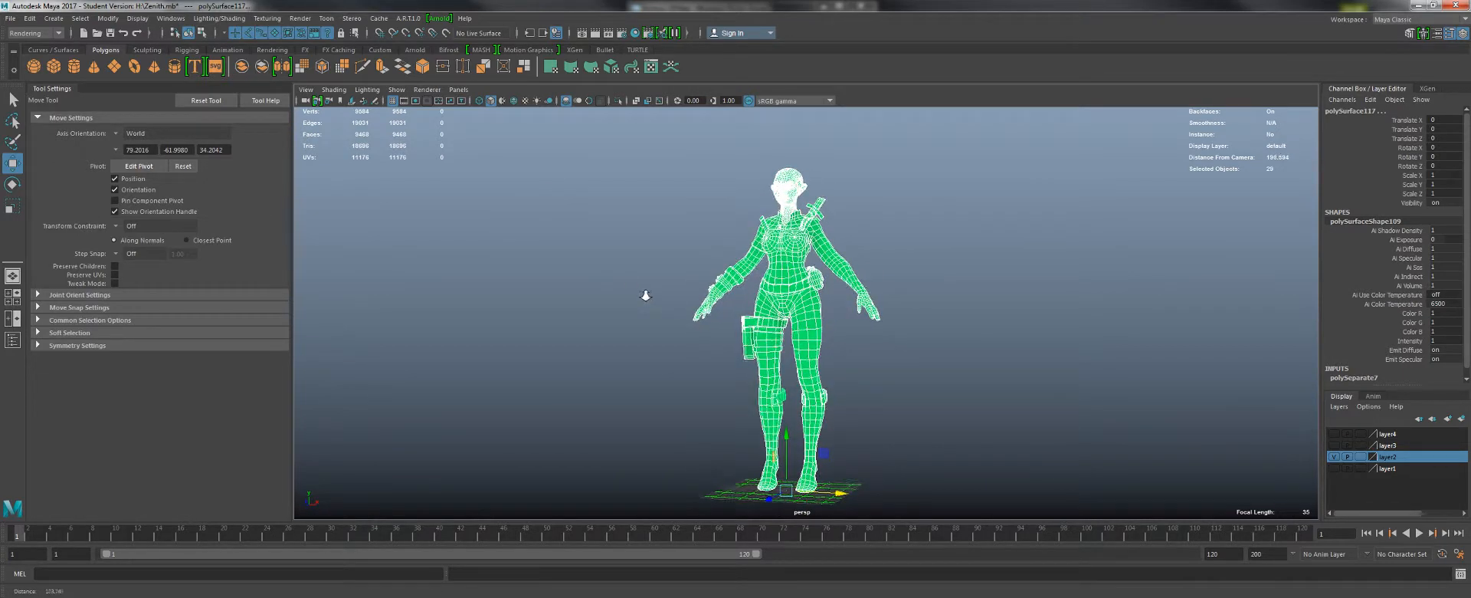
{"action": "key", "text": "f"}
{"action": "left_click", "coordinate": [243, 67]}
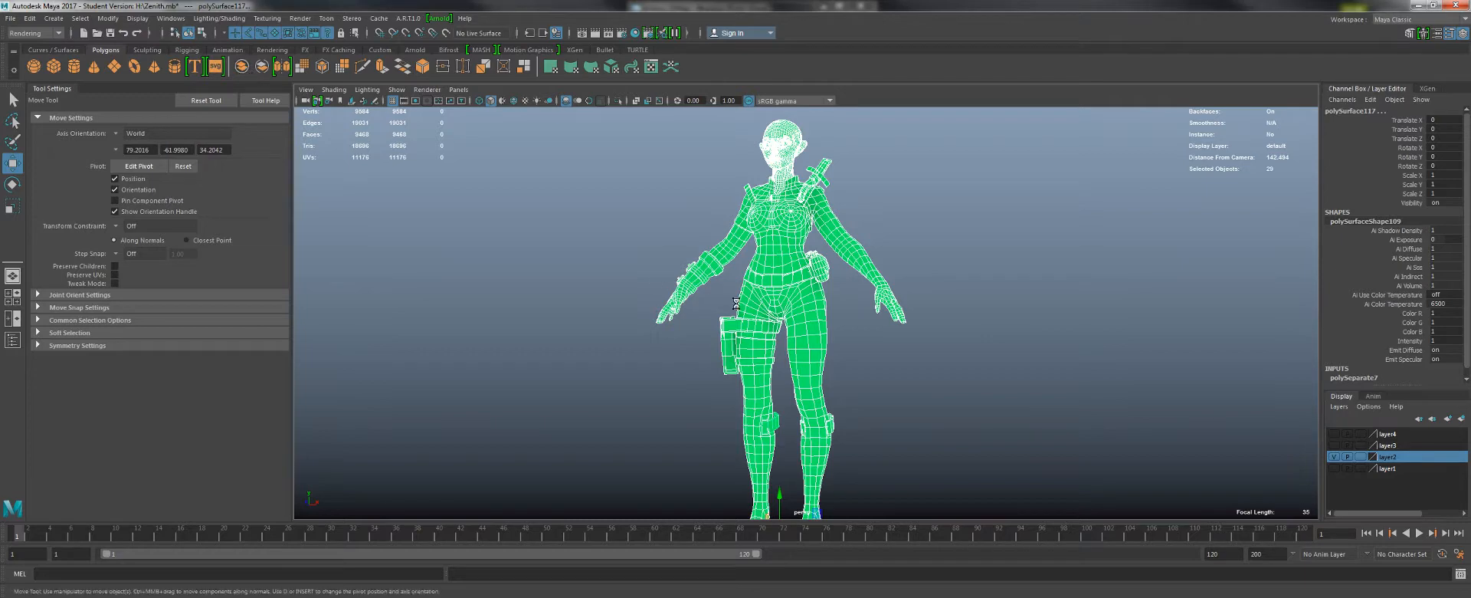
- Assign a new Lambert material named Body to the combined body mesh and add the mesh to layer2
{"action": "right_click_drag", "start_coordinate": [771, 256], "coordinate": [891, 528]}
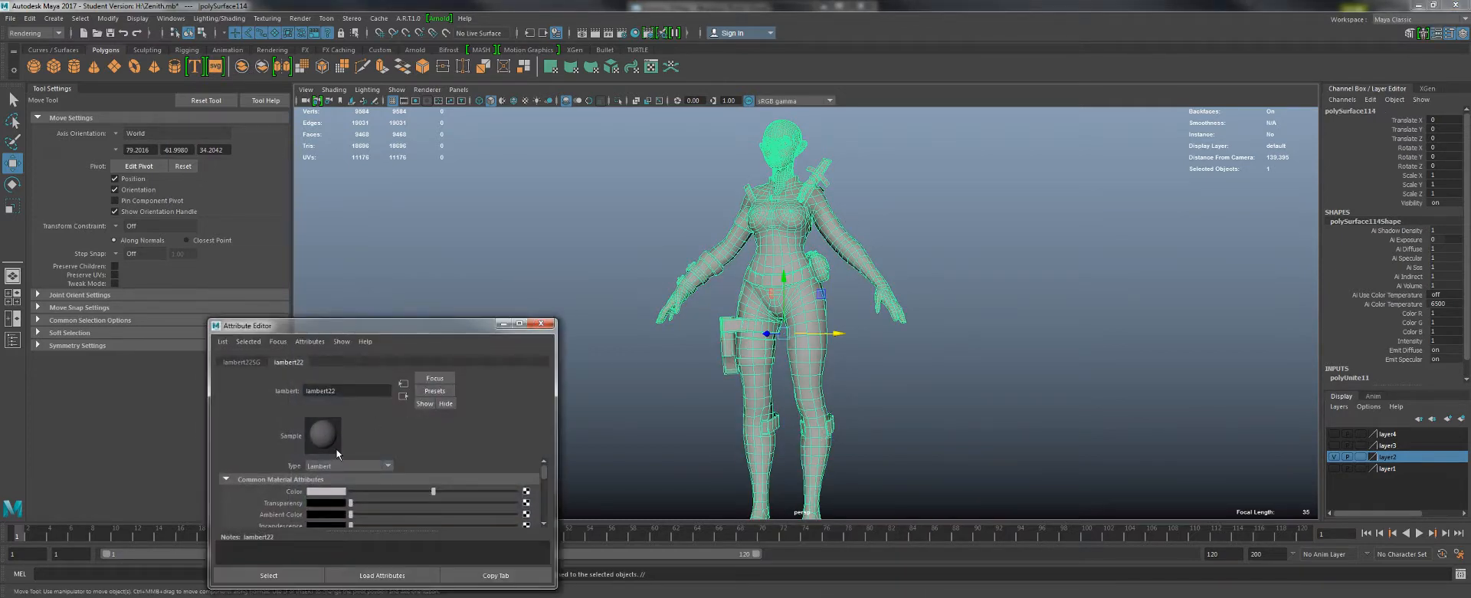
{"action": "left_click", "coordinate": [448, 257]}
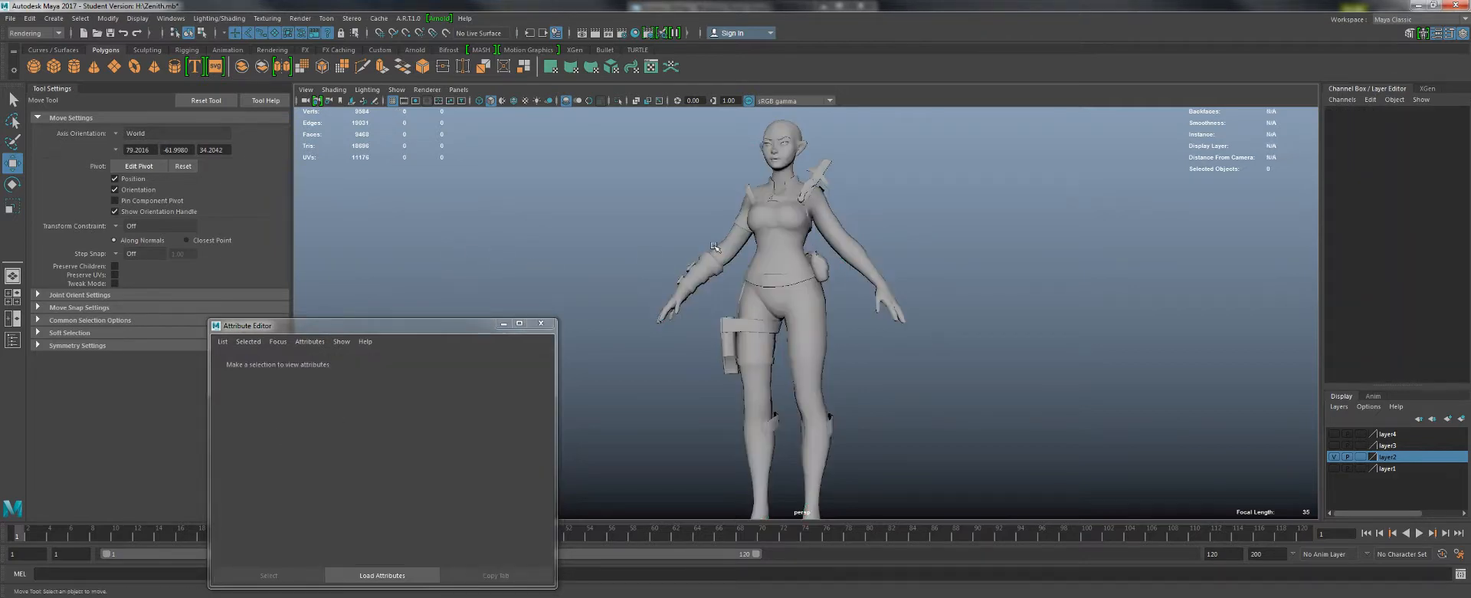
{"action": "left_click", "coordinate": [714, 246]}
{"action": "left_click_drag", "start_coordinate": [409, 335], "coordinate": [408, 142]}
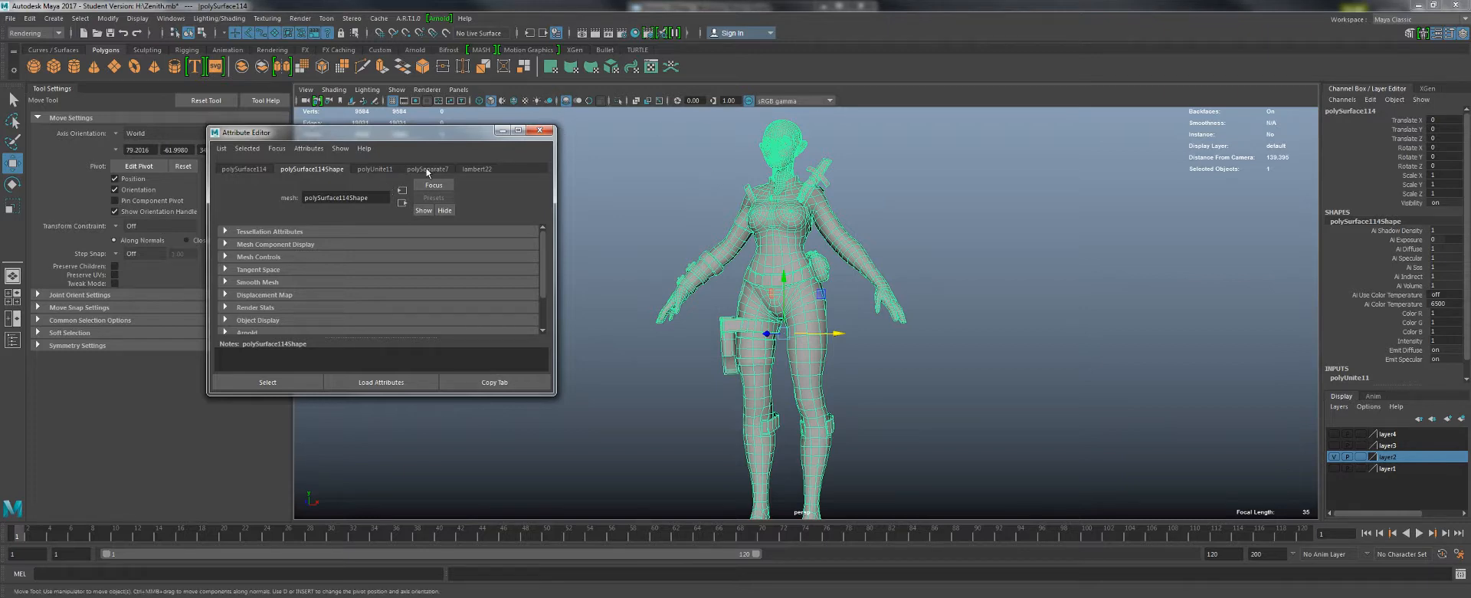
{"action": "left_click", "coordinate": [477, 168]}
{"action": "double_click", "coordinate": [319, 197]}
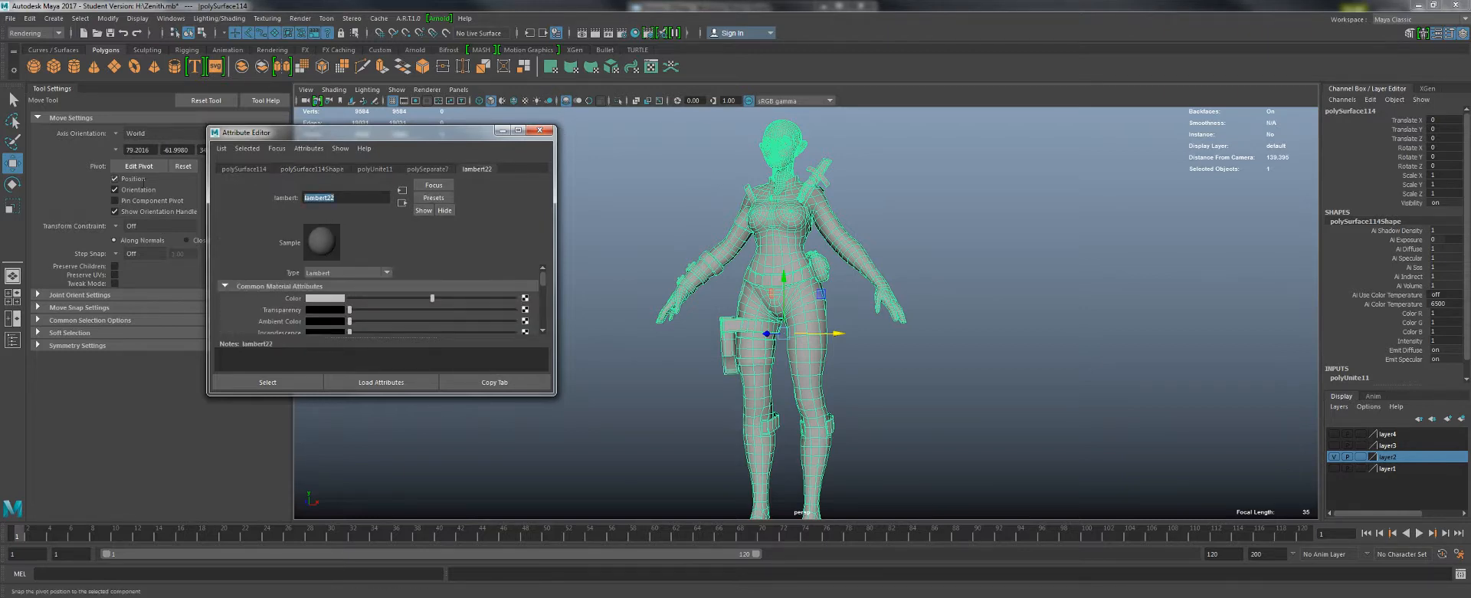
{"action": "type", "text": "Body"}
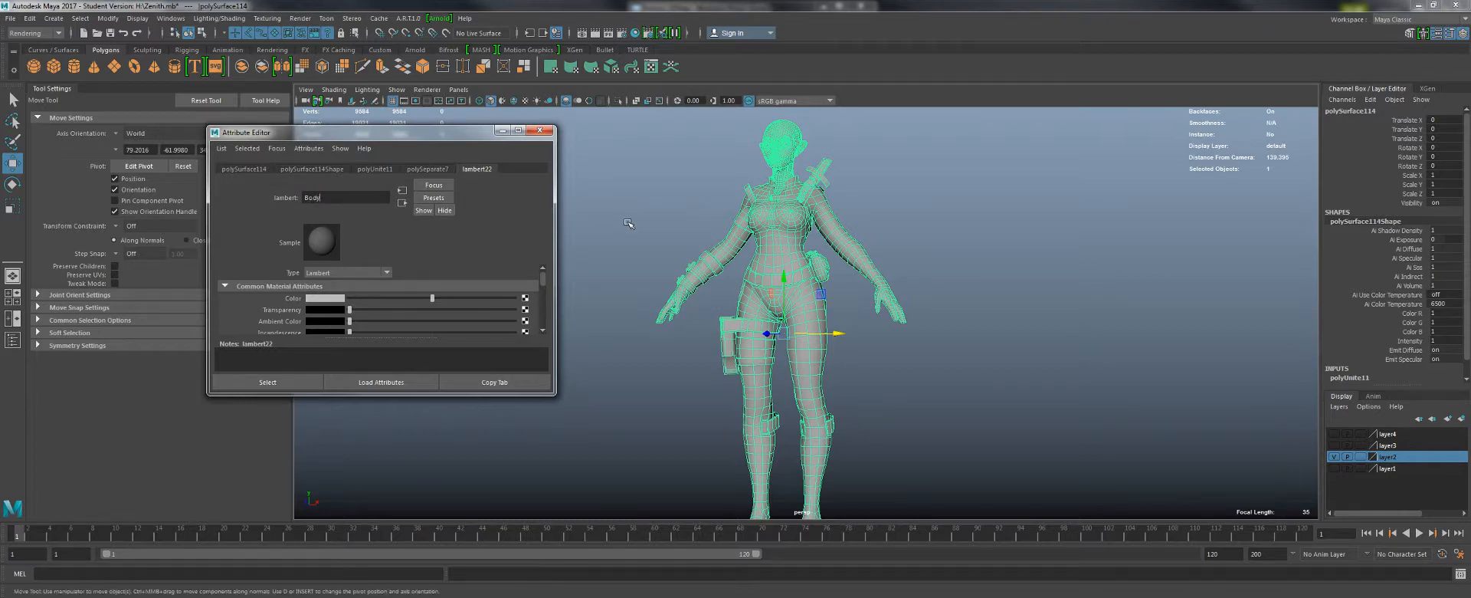
{"action": "left_click", "coordinate": [626, 219]}
{"action": "left_click", "coordinate": [770, 232]}
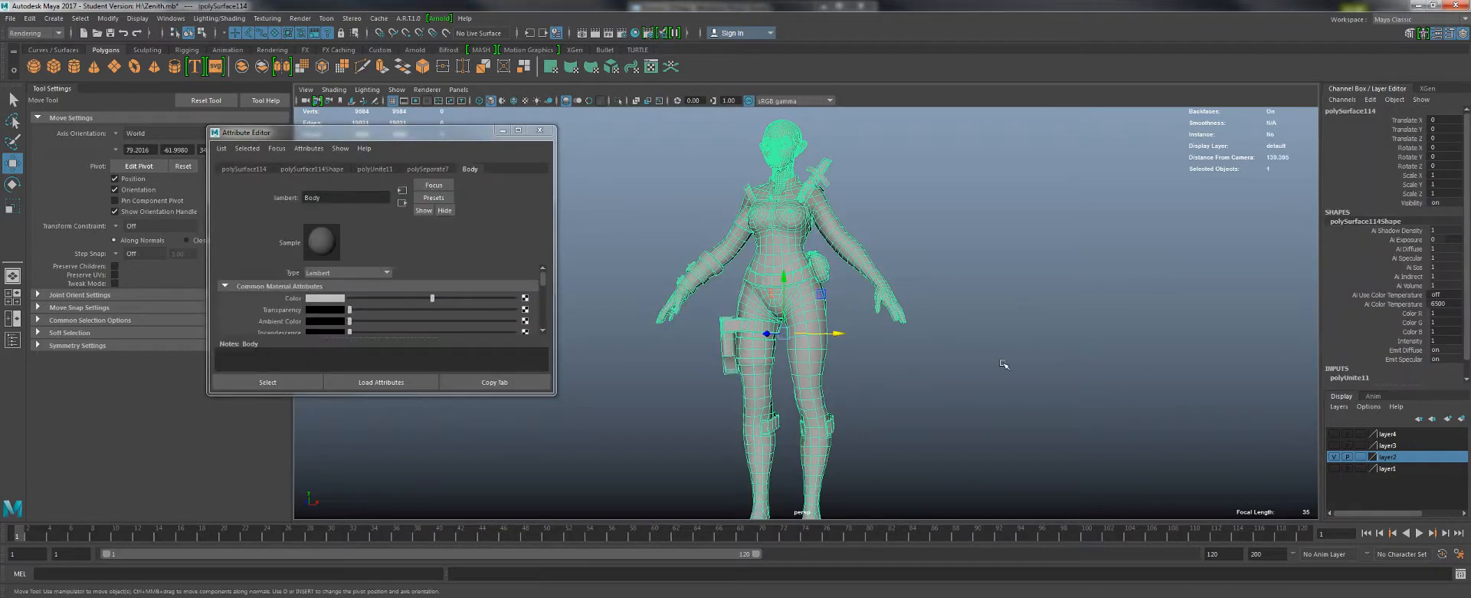
{"action": "right_click", "coordinate": [1391, 464]}
{"action": "left_click", "coordinate": [1372, 485]}
- Hide layer2, show layer1, and combine all of the armour pieces into one mesh
{"action": "left_click", "coordinate": [1334, 457]}
{"action": "left_click", "coordinate": [1334, 468]}
{"action": "left_click", "coordinate": [824, 191]}
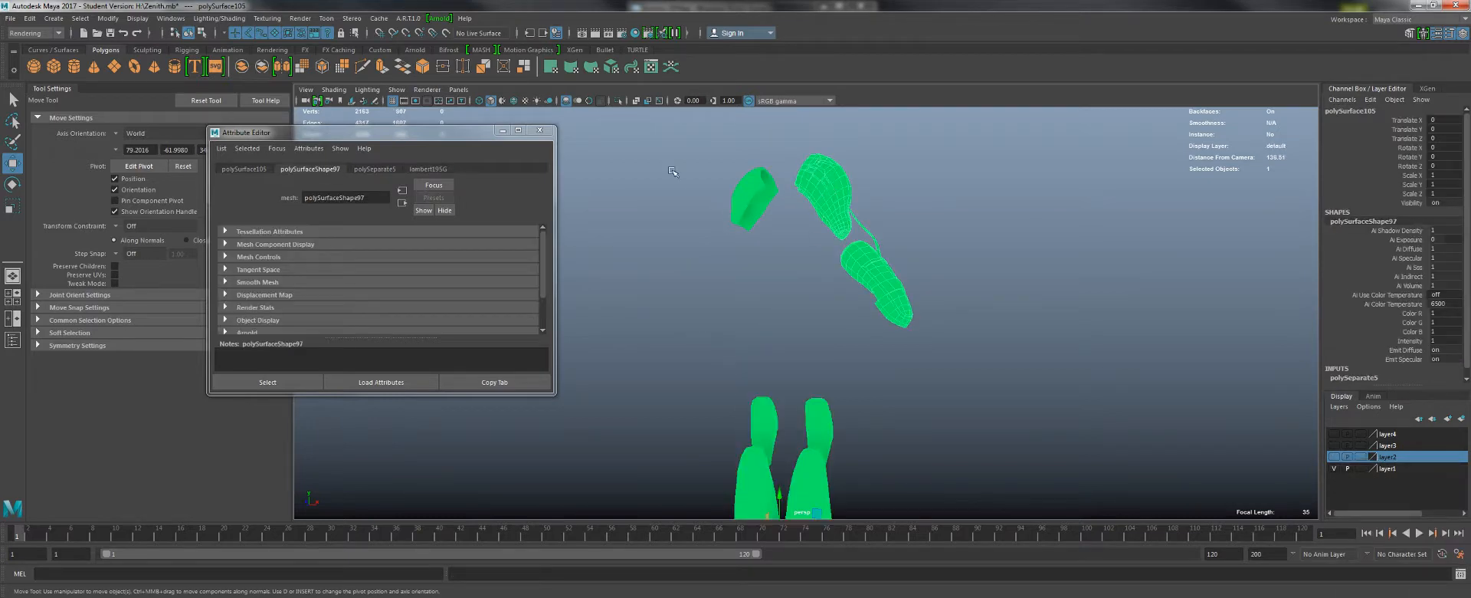
{"action": "left_click_drag", "start_coordinate": [655, 146], "coordinate": [1164, 529]}
{"action": "key", "text": "f"}
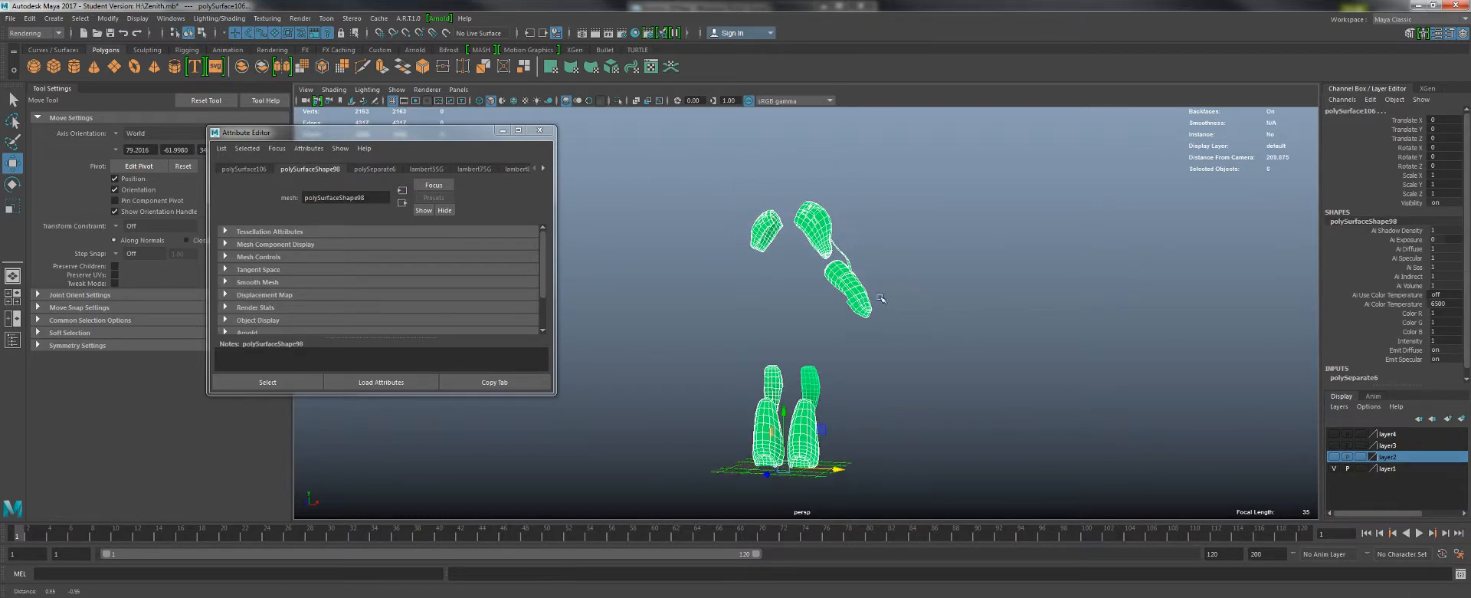
{"action": "left_click", "coordinate": [242, 67]}
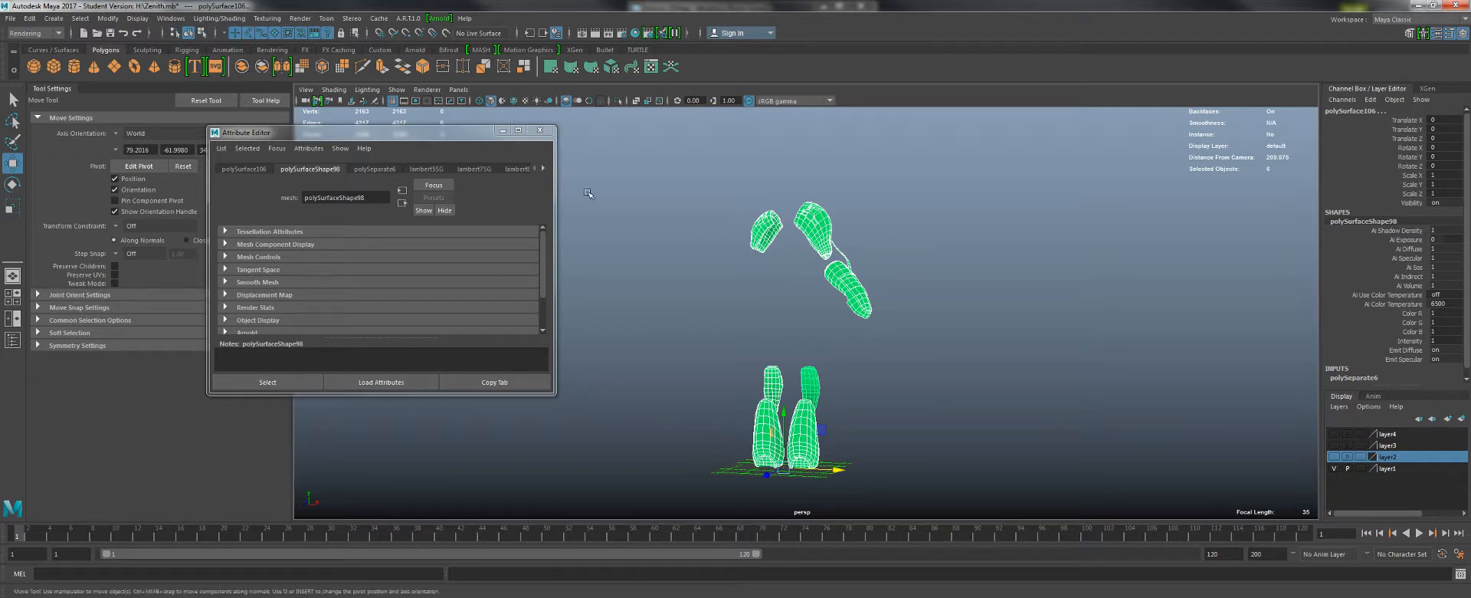
- Assign a new Lambert material named Armour to the combined armour mesh and add the mesh to layer1
{"action": "right_click", "coordinate": [767, 222]}
{"action": "mouse_move", "coordinate": [767, 513]}
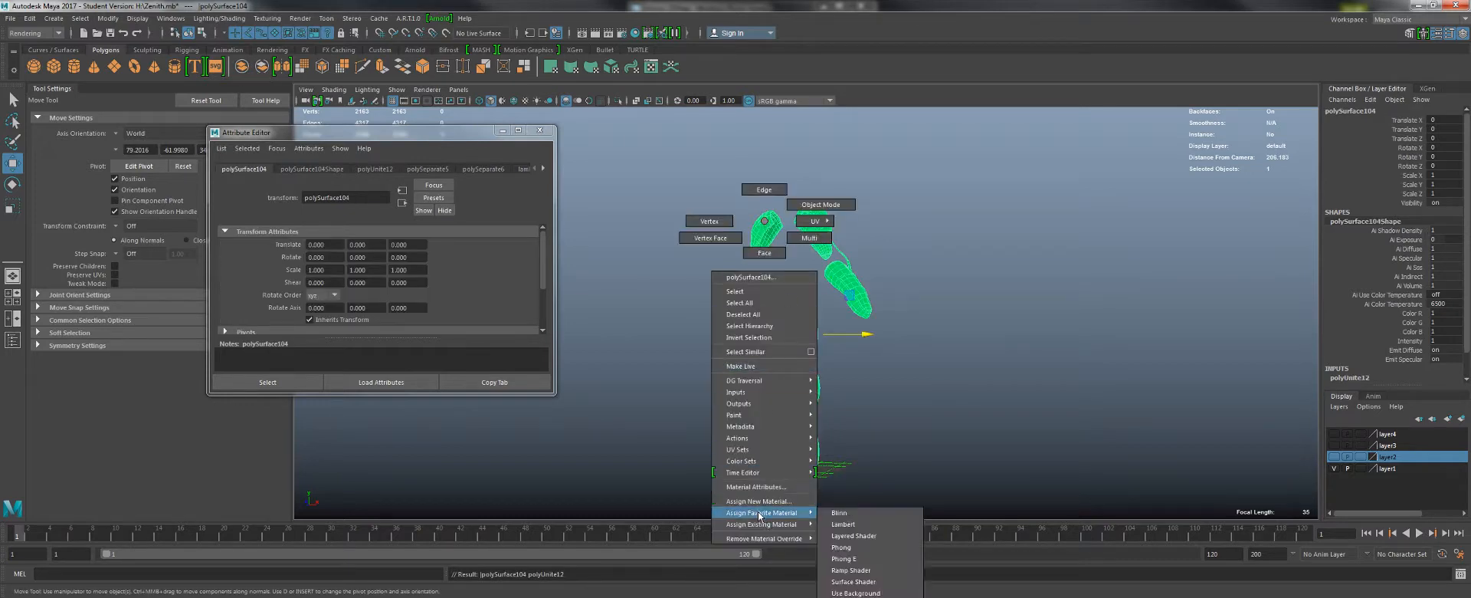
{"action": "left_click", "coordinate": [850, 526]}
{"action": "double_click", "coordinate": [347, 197]}
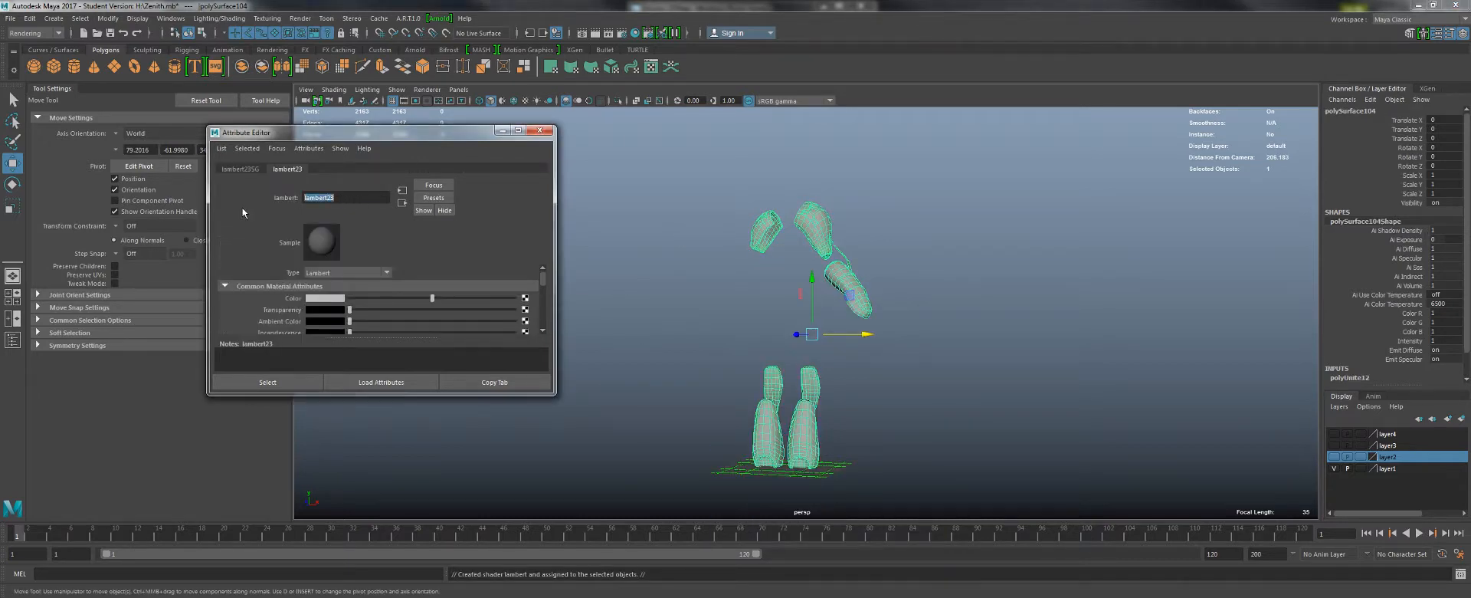
{"action": "type", "text": "Armour"}
{"action": "key", "text": "Return"}
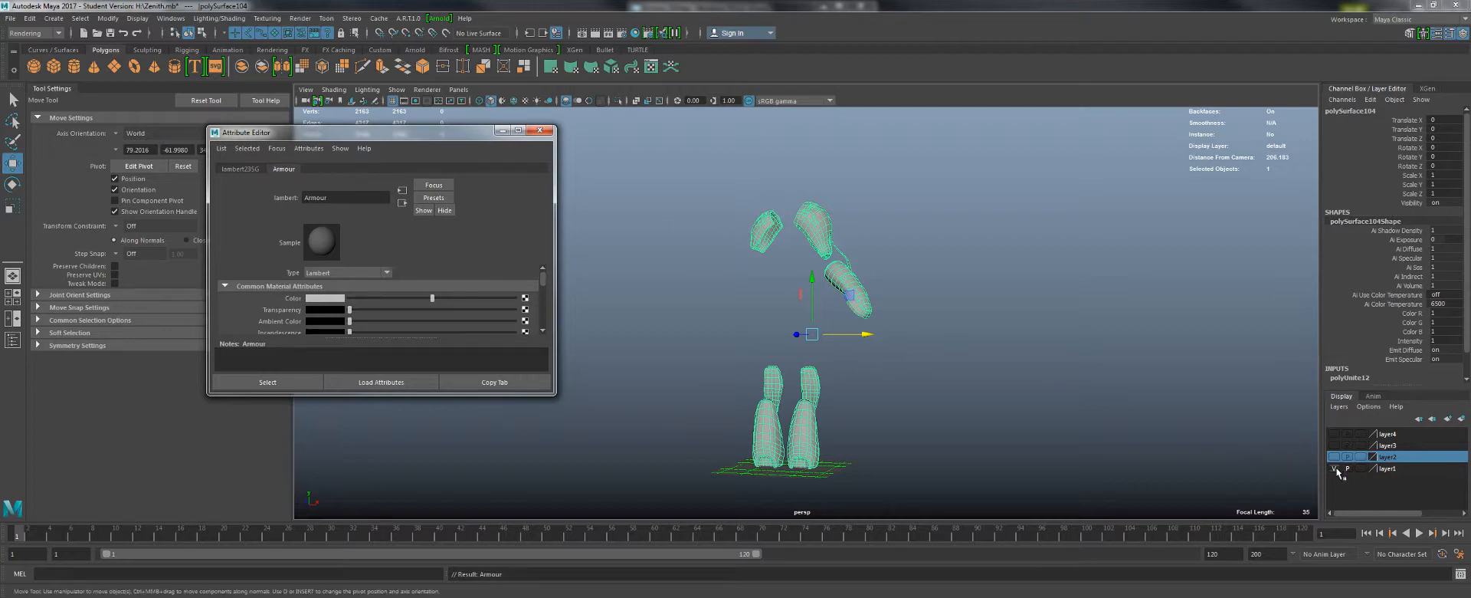
{"action": "right_click", "coordinate": [1398, 471]}
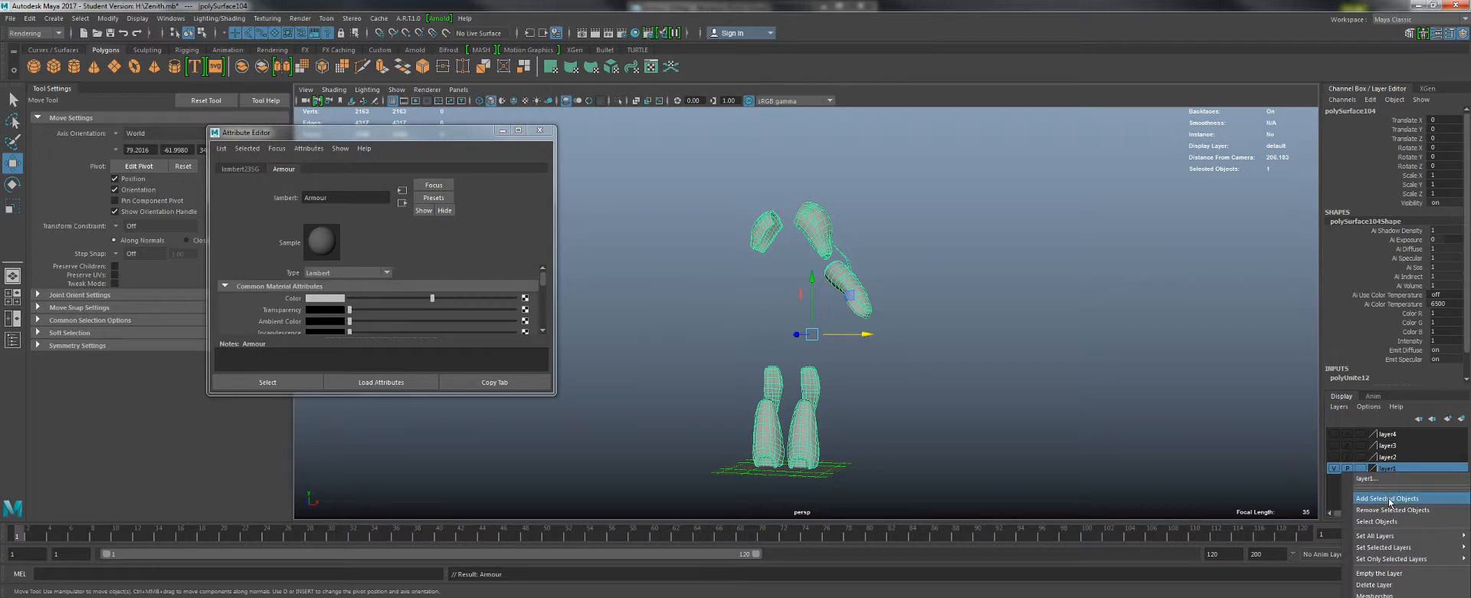
{"action": "left_click", "coordinate": [1389, 502]}
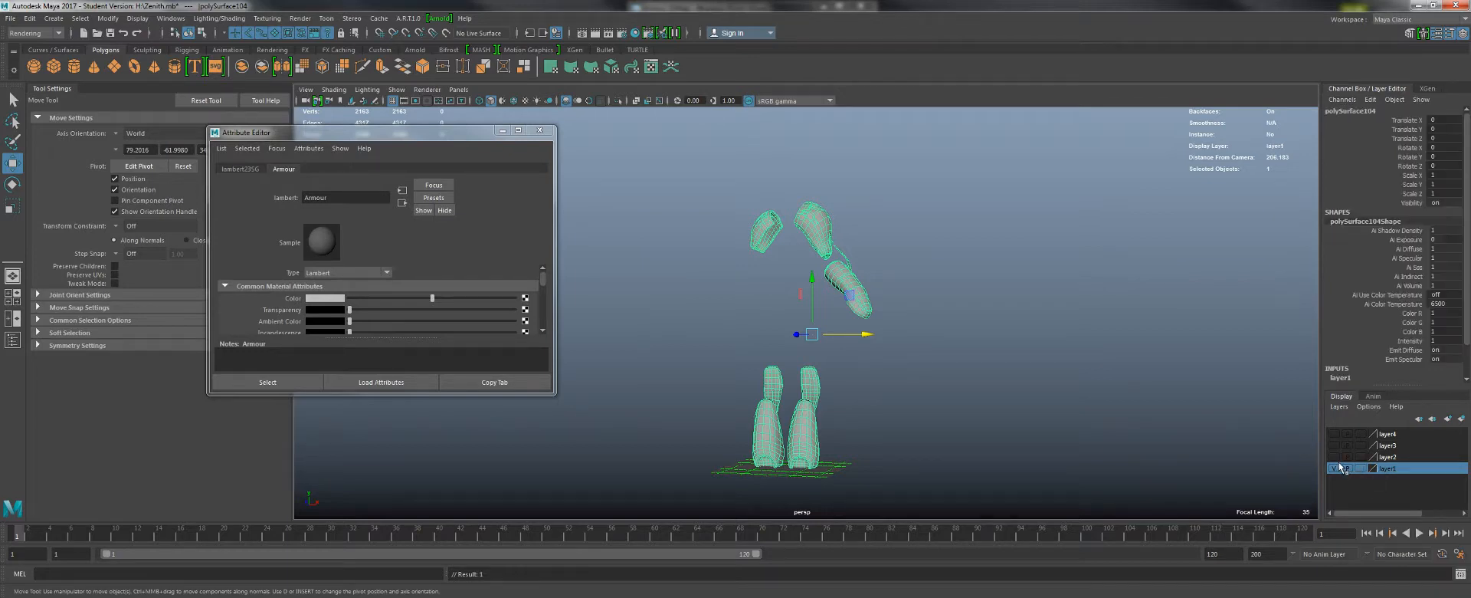
- Show only layer3 and assign its small mesh a new Lambert material named Granade
{"action": "left_click", "coordinate": [1337, 467]}
{"action": "left_click", "coordinate": [1334, 445]}
{"action": "left_click_drag", "start_coordinate": [682, 203], "coordinate": [824, 386]}
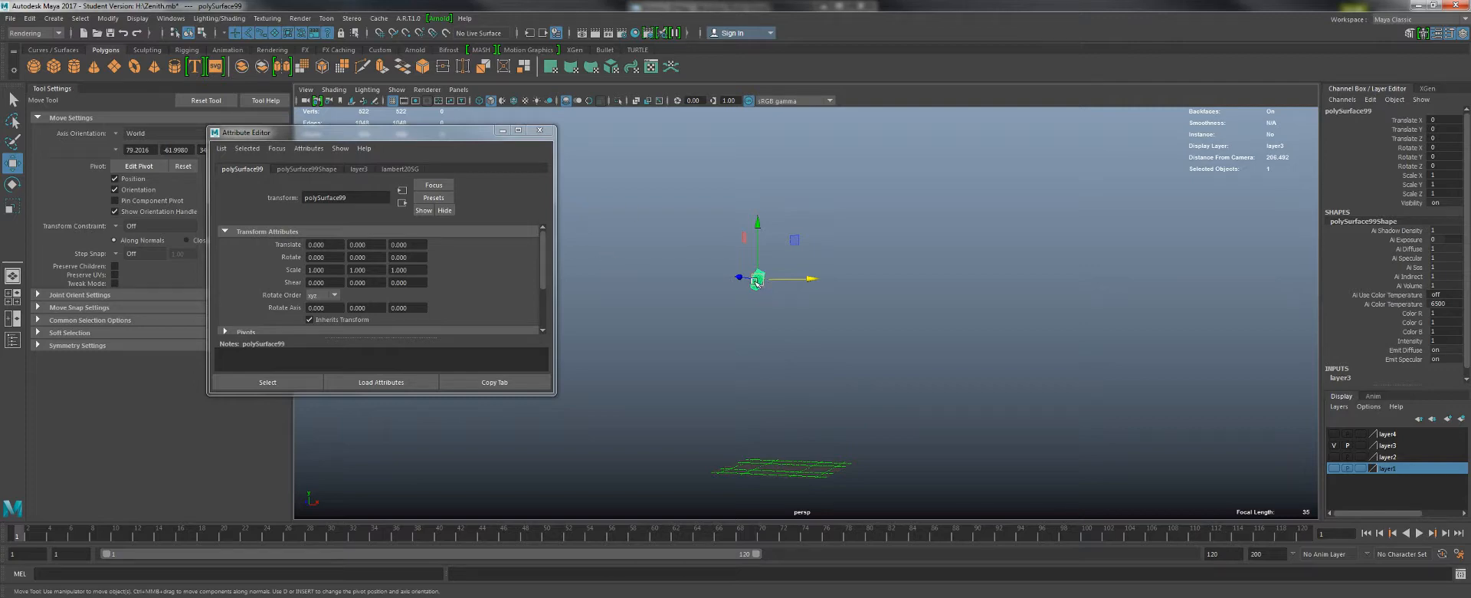
{"action": "right_click_drag", "start_coordinate": [757, 282], "coordinate": [829, 531]}
{"action": "left_click_drag", "start_coordinate": [346, 199], "coordinate": [230, 184]}
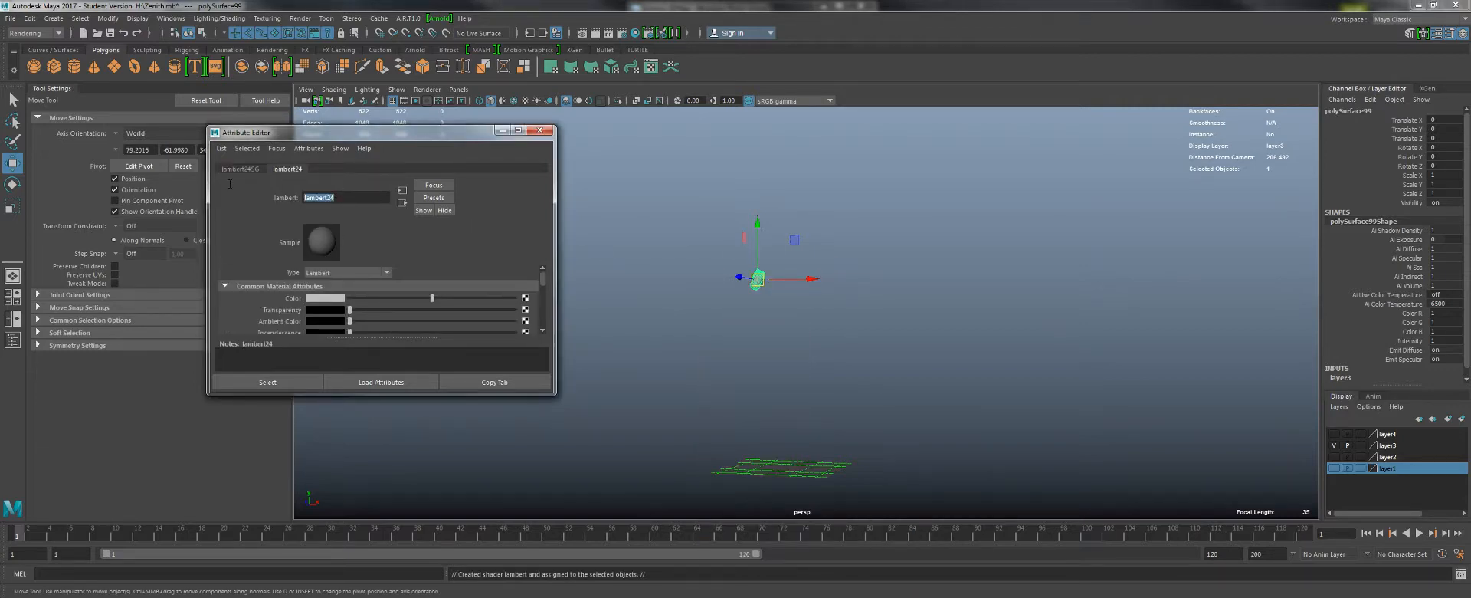
{"action": "type", "text": "Granade"}
{"action": "key", "text": "Return"}
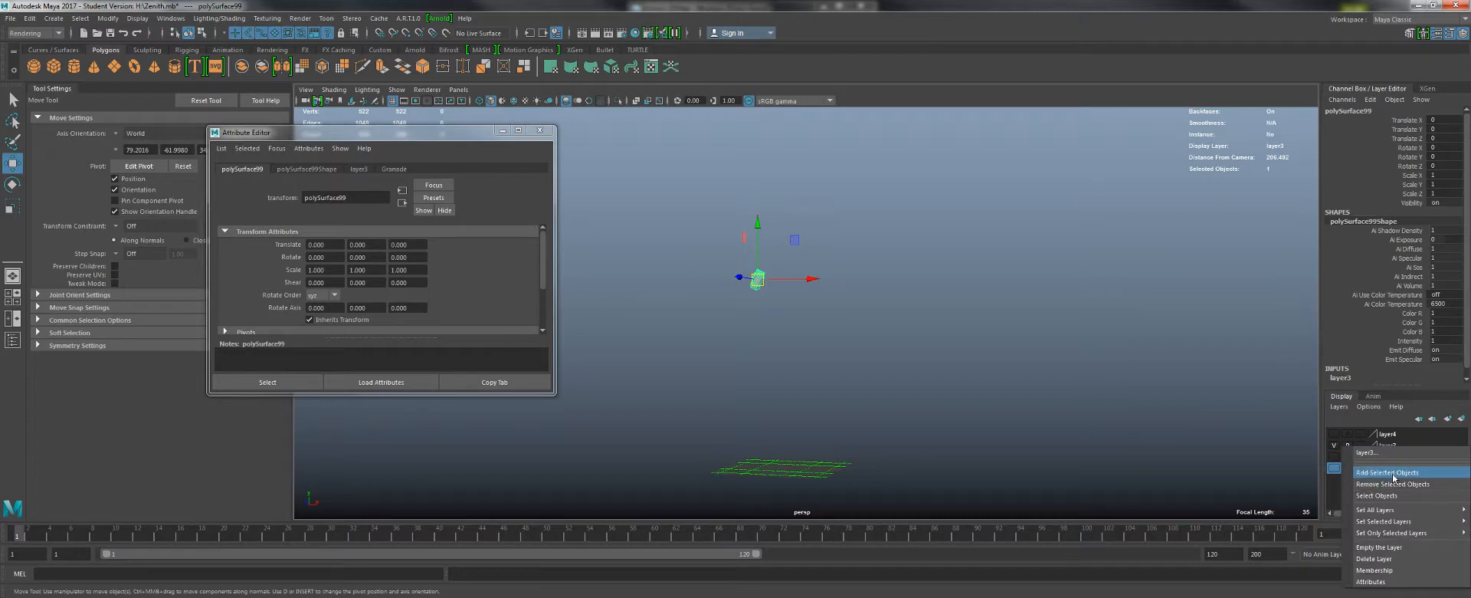
- Show only layer4 and assign a new Lambert material to its mesh at the character's head
{"action": "left_click", "coordinate": [1332, 446]}
{"action": "left_click", "coordinate": [1334, 434]}
{"action": "left_click_drag", "start_coordinate": [1019, 284], "coordinate": [775, 122]}
{"action": "right_click_drag", "start_coordinate": [785, 186], "coordinate": [855, 502]}
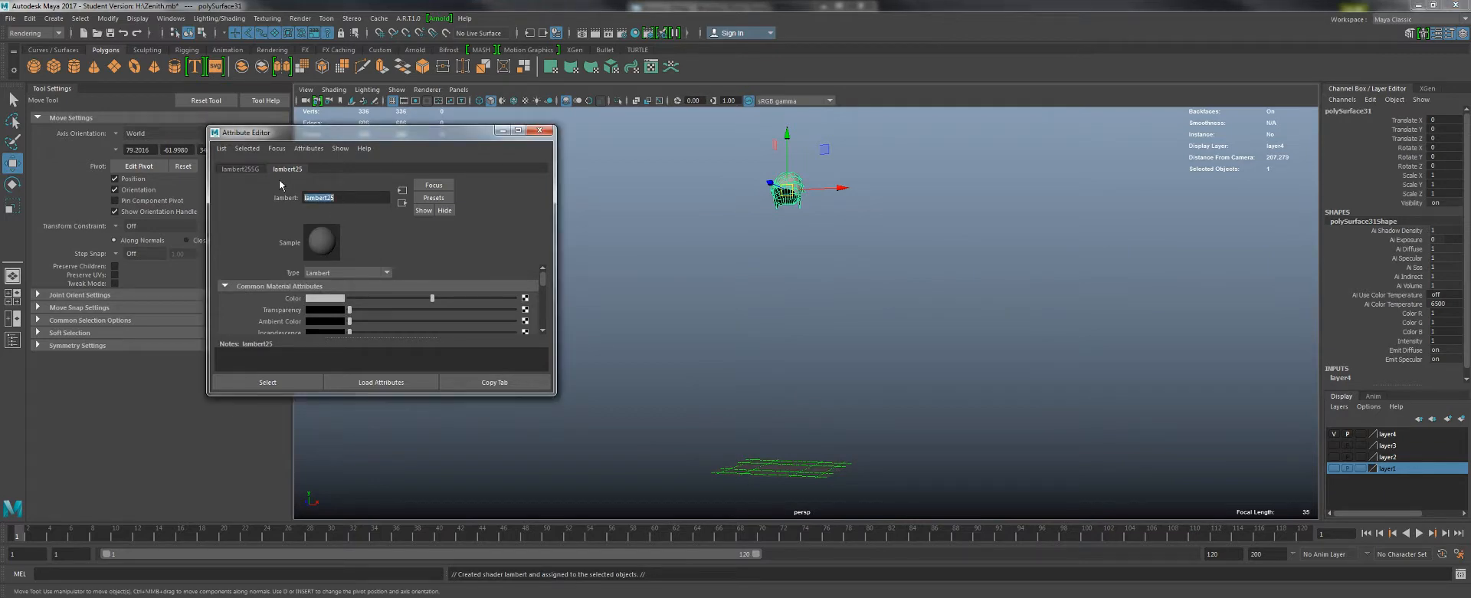
- Name the new lambert material Hair and add the selected hair mesh to layer4
{"action": "type", "text": "Hair"}
{"action": "key", "text": "Return"}
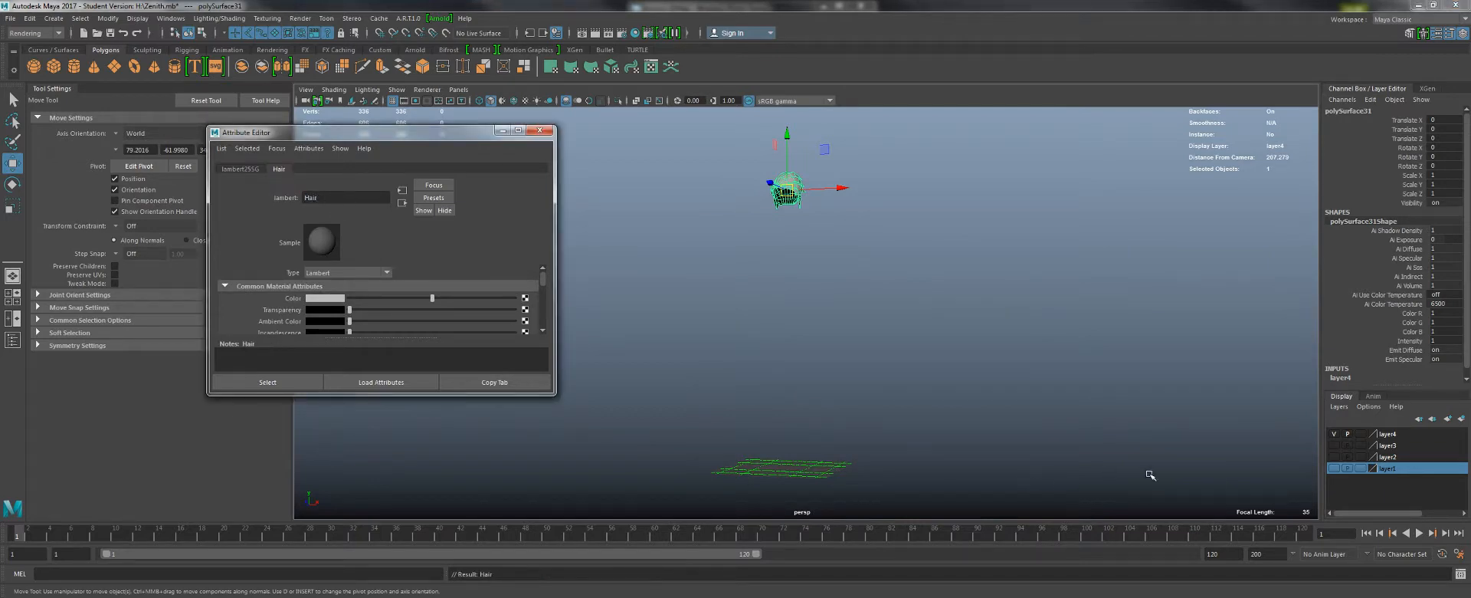
{"action": "right_click", "coordinate": [1388, 437]}
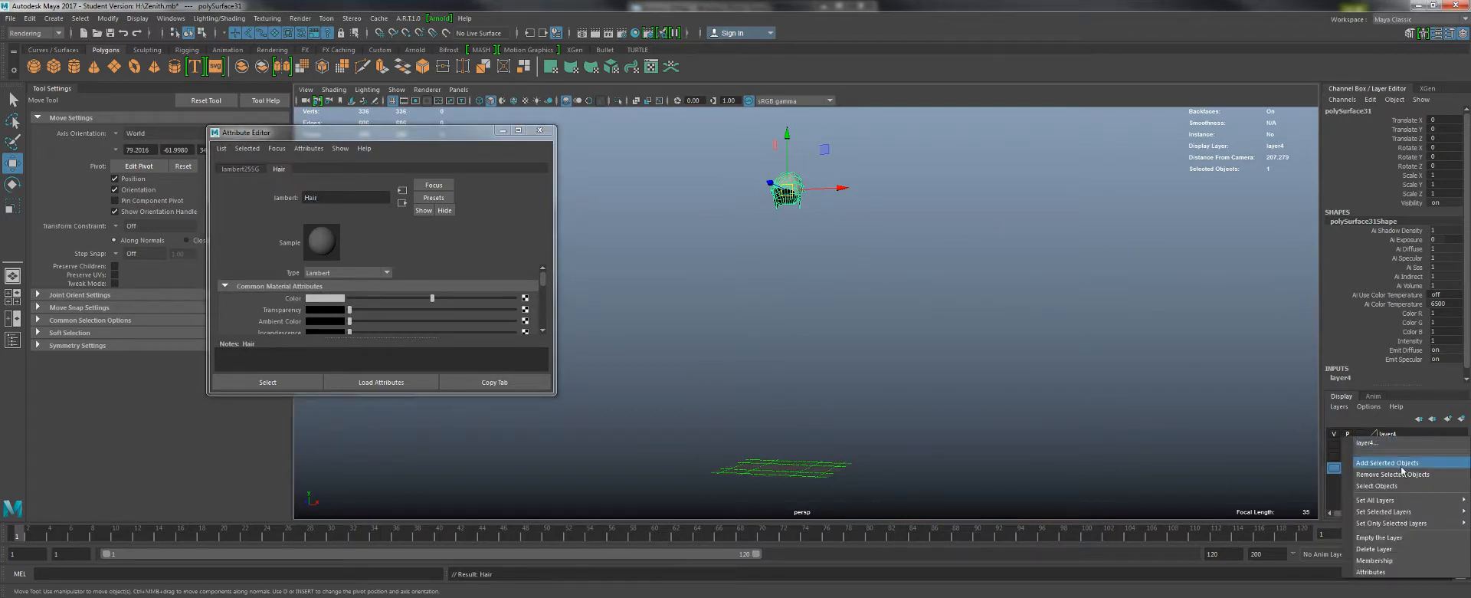
{"action": "left_click", "coordinate": [1402, 463]}
{"action": "left_click", "coordinate": [540, 130]}
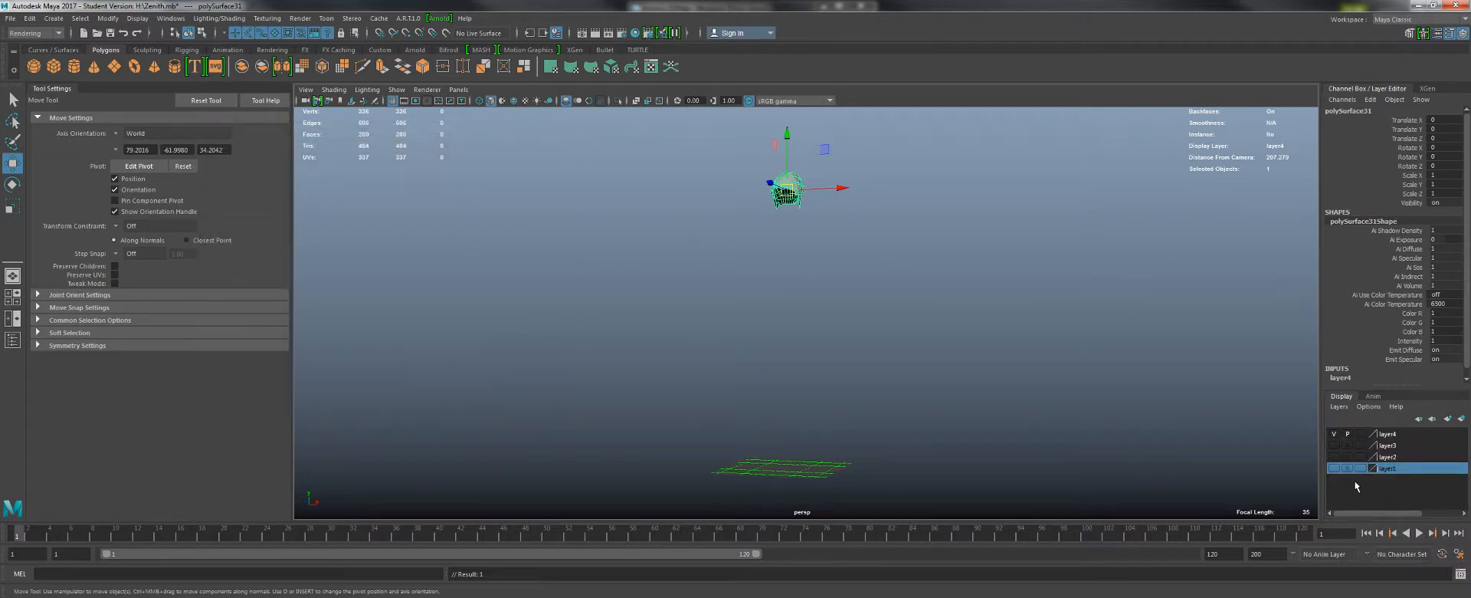
- Make layer3, layer2 and layer1 visible and clear the selection
{"action": "left_click", "coordinate": [1334, 445]}
{"action": "left_click", "coordinate": [1334, 457]}
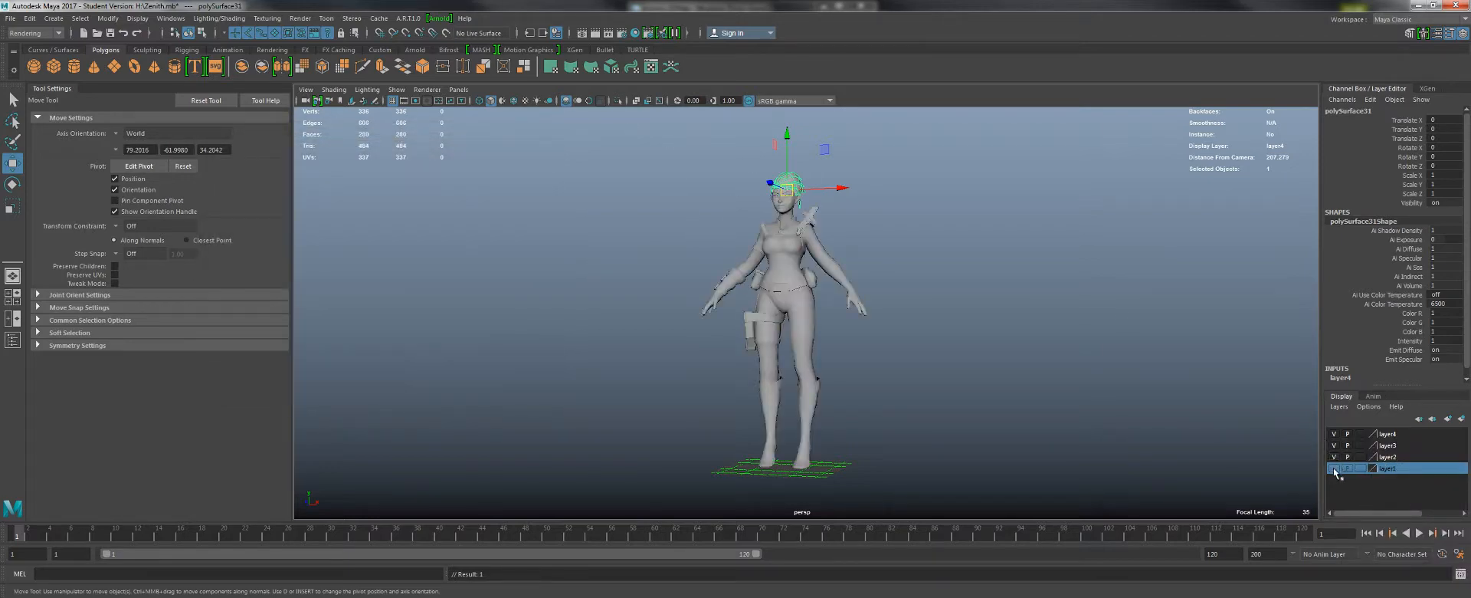
{"action": "left_click", "coordinate": [1334, 468]}
{"action": "left_click", "coordinate": [827, 230]}
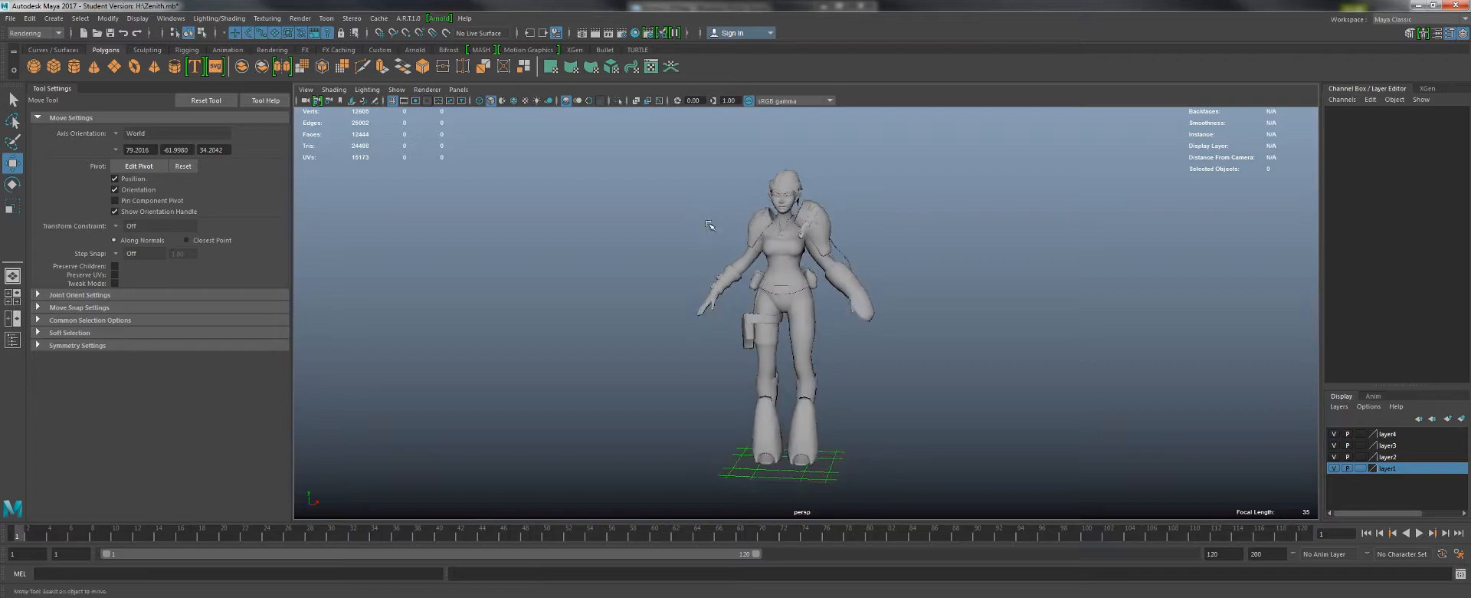
- Examine the complete character in the front view, from the head down to the legs
{"action": "right_click_drag", "start_coordinate": [707, 223], "coordinate": [828, 343], "text": "alt"}
{"action": "key", "text": "space"}
{"action": "left_click_drag", "start_coordinate": [827, 344], "coordinate": [825, 373]}
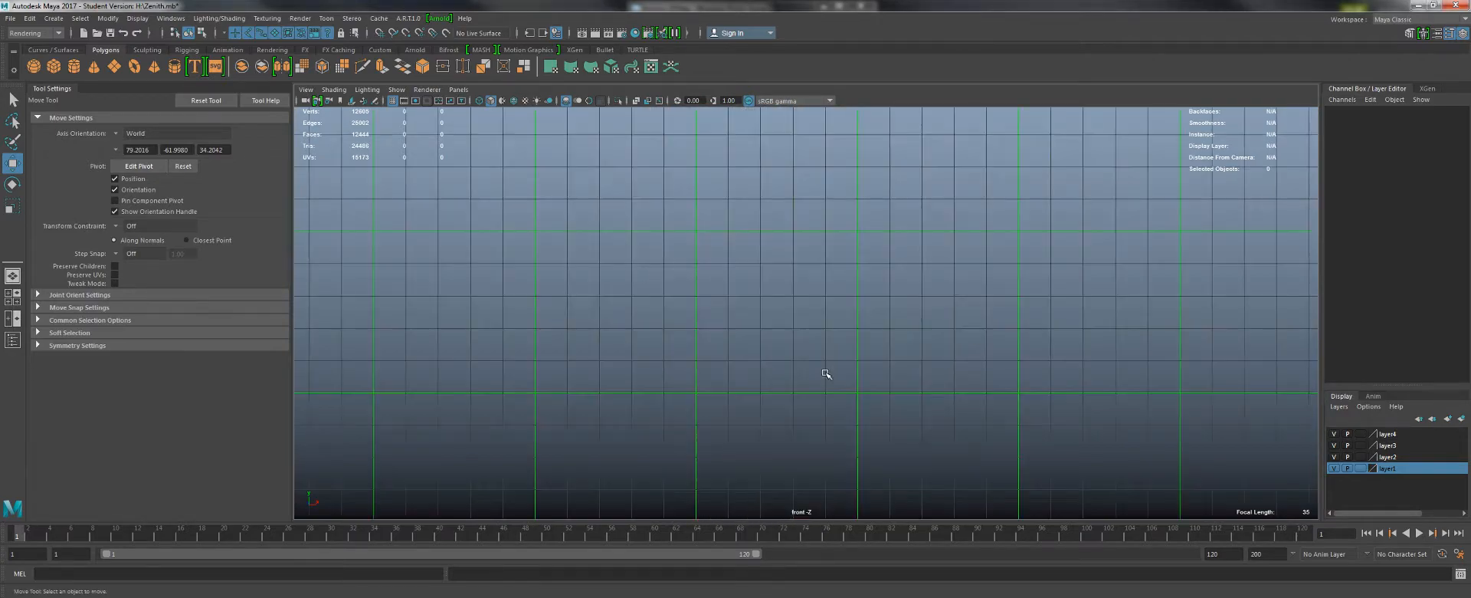
{"action": "right_click_drag", "start_coordinate": [826, 374], "coordinate": [699, 255], "text": "alt"}
{"action": "key", "text": "f"}
{"action": "right_click_drag", "start_coordinate": [906, 377], "coordinate": [736, 256], "text": "alt"}
{"action": "middle_click_drag", "start_coordinate": [785, 256], "coordinate": [725, 317], "text": "alt"}
{"action": "right_click_drag", "start_coordinate": [726, 317], "coordinate": [745, 328], "text": "alt"}
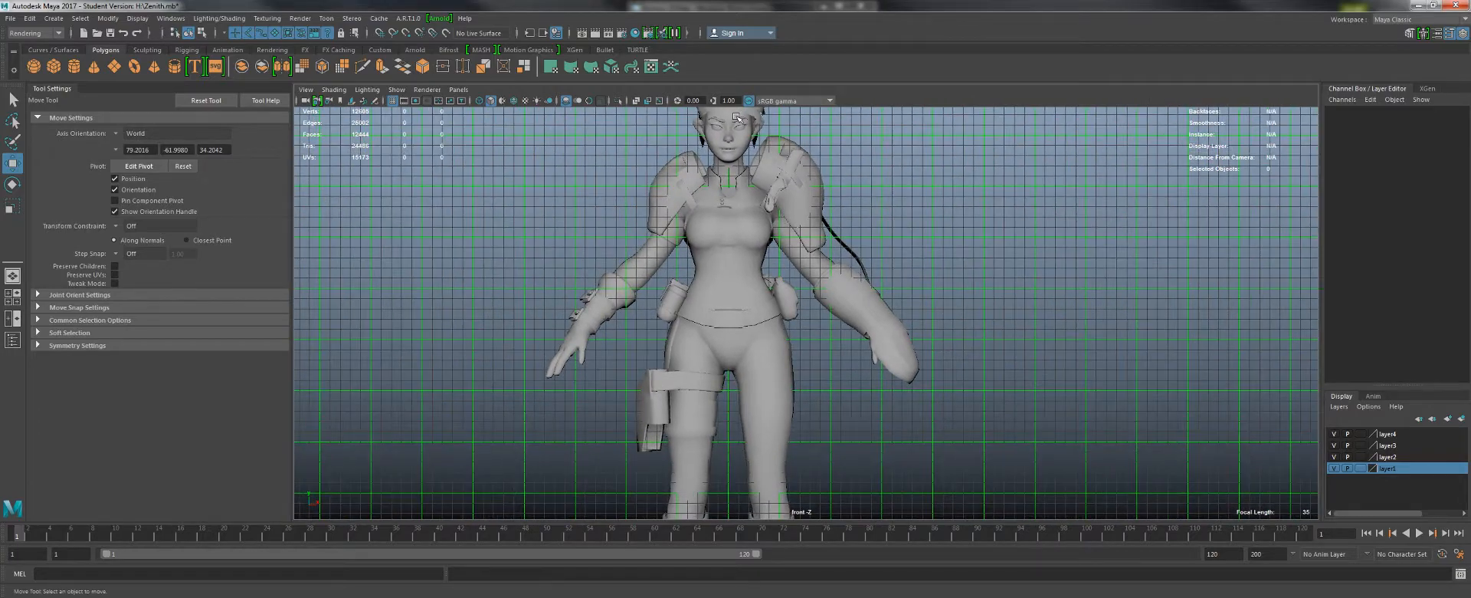
{"action": "middle_click_drag", "start_coordinate": [726, 357], "coordinate": [732, 332], "text": "alt"}
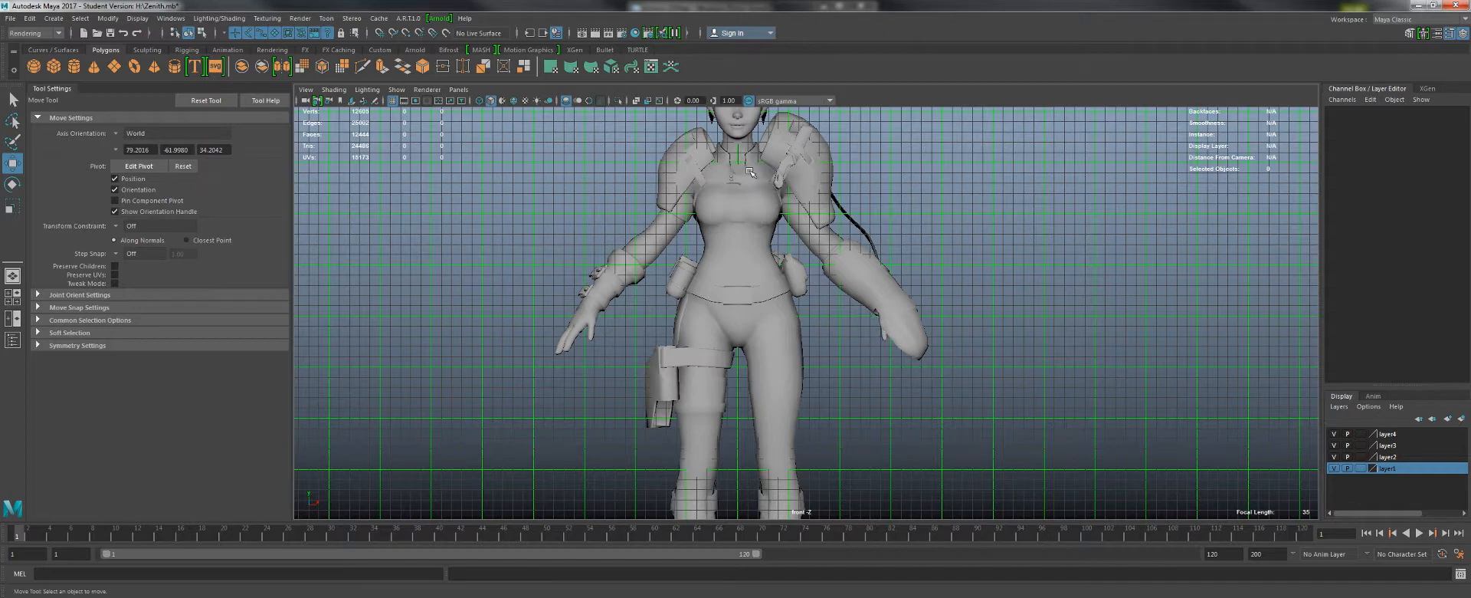
- Examine the character's face, shoulder armour and whole body in the perspective view
{"action": "key", "text": "space"}
{"action": "right_click_drag", "start_coordinate": [769, 154], "coordinate": [992, 402], "text": "alt"}
{"action": "right_click_drag", "start_coordinate": [729, 259], "coordinate": [867, 366], "text": "alt"}
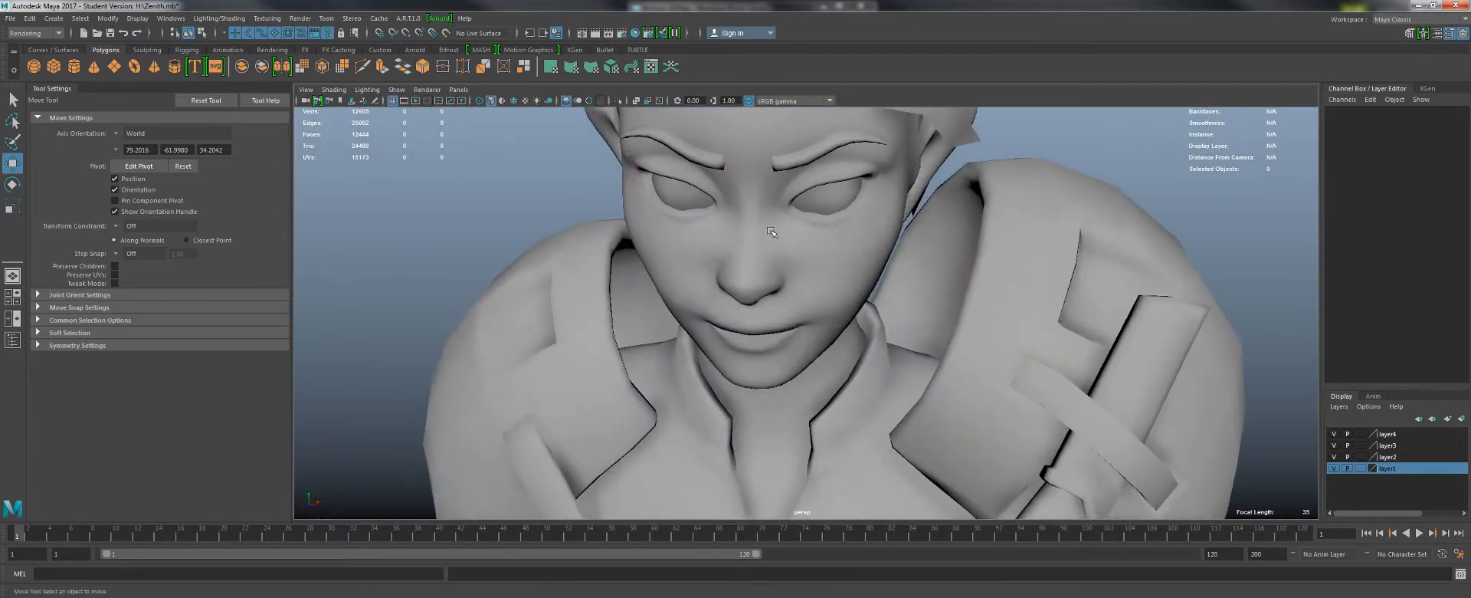
{"action": "right_click_drag", "start_coordinate": [889, 411], "coordinate": [717, 276], "text": "alt"}
{"action": "middle_click_drag", "start_coordinate": [847, 360], "coordinate": [783, 247], "text": "alt"}
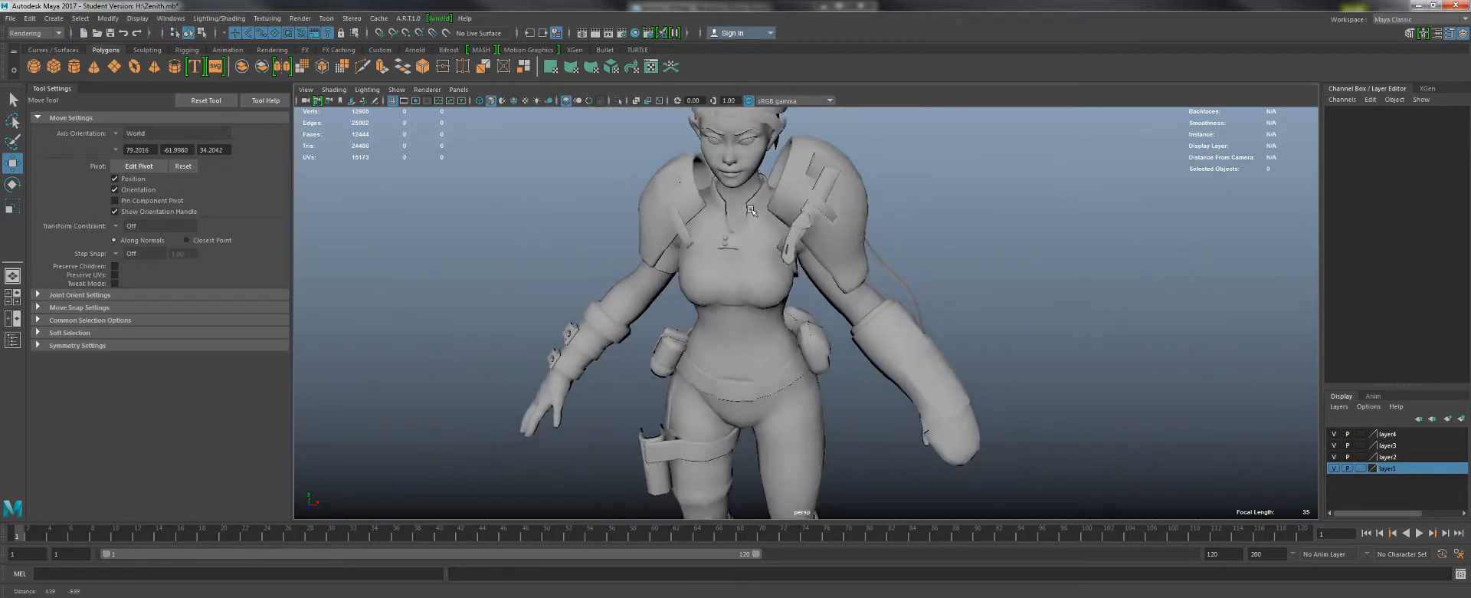
{"action": "left_click_drag", "start_coordinate": [770, 209], "coordinate": [763, 217], "text": "alt"}
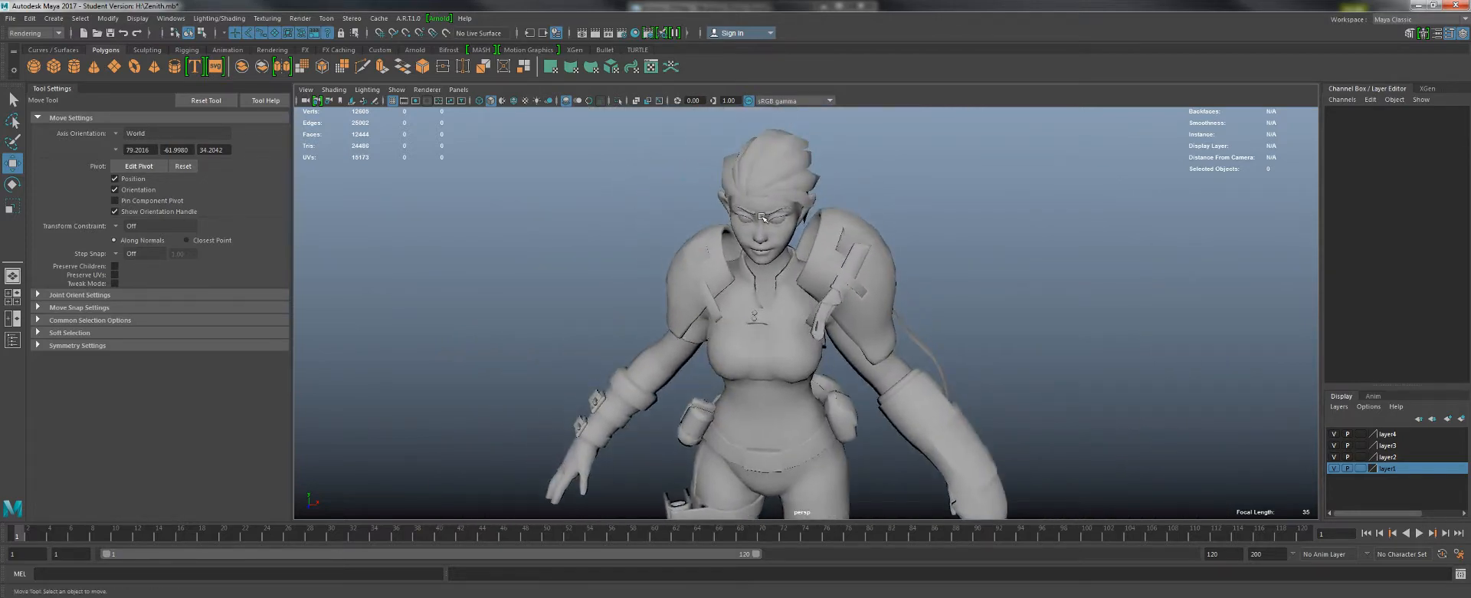
{"action": "right_click_drag", "start_coordinate": [758, 256], "coordinate": [708, 272], "text": "alt"}
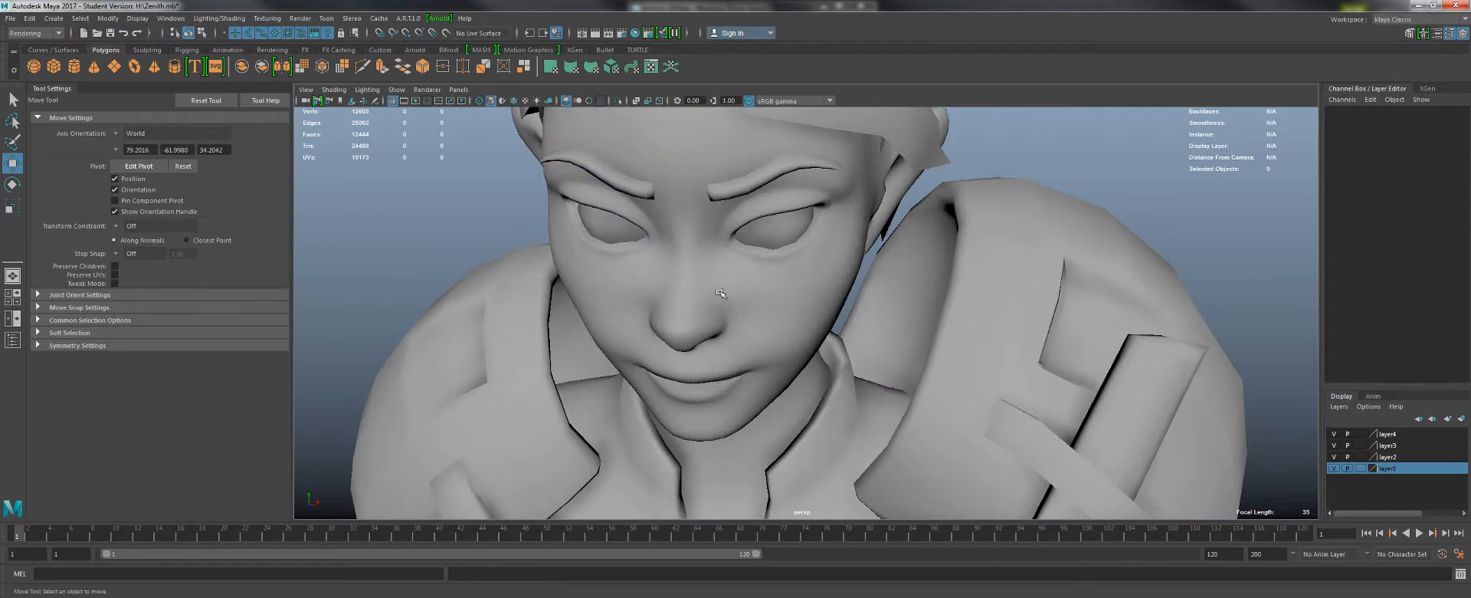
{"action": "right_click_drag", "start_coordinate": [778, 337], "coordinate": [674, 230], "text": "alt"}
{"action": "left_click_drag", "start_coordinate": [673, 229], "coordinate": [787, 287], "text": "alt"}
{"action": "scroll", "coordinate": [767, 303], "scroll_direction": "down", "scroll_amount": 3}
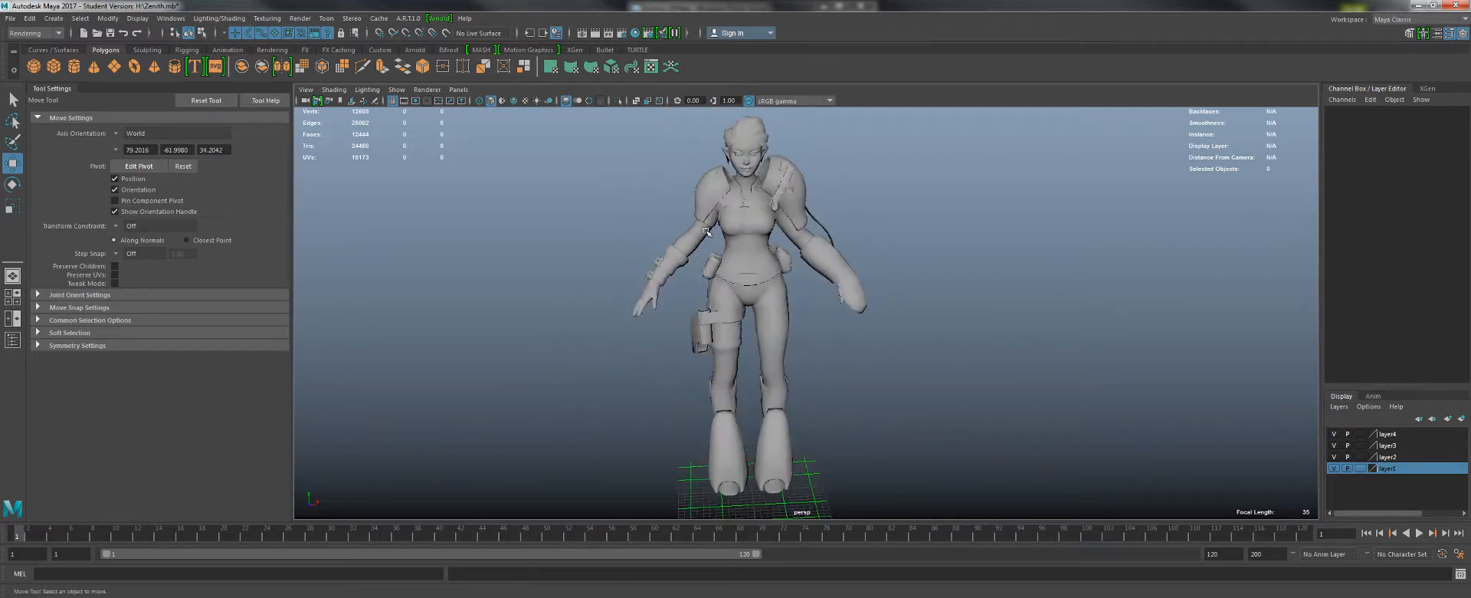
- Create a small polygon cube between the character's feet and set its Translate X and Translate Z to 0
{"action": "left_click", "coordinate": [54, 66]}
{"action": "scroll", "coordinate": [728, 436], "scroll_direction": "up", "scroll_amount": 3}
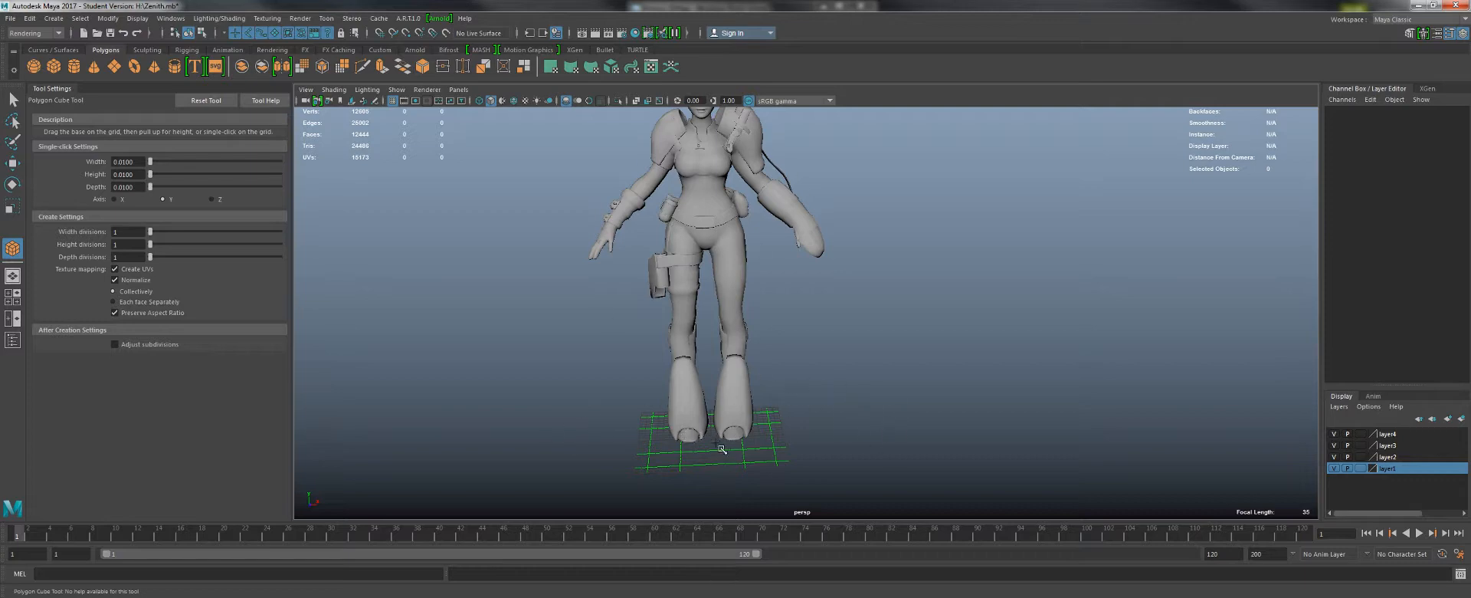
{"action": "left_click", "coordinate": [711, 437]}
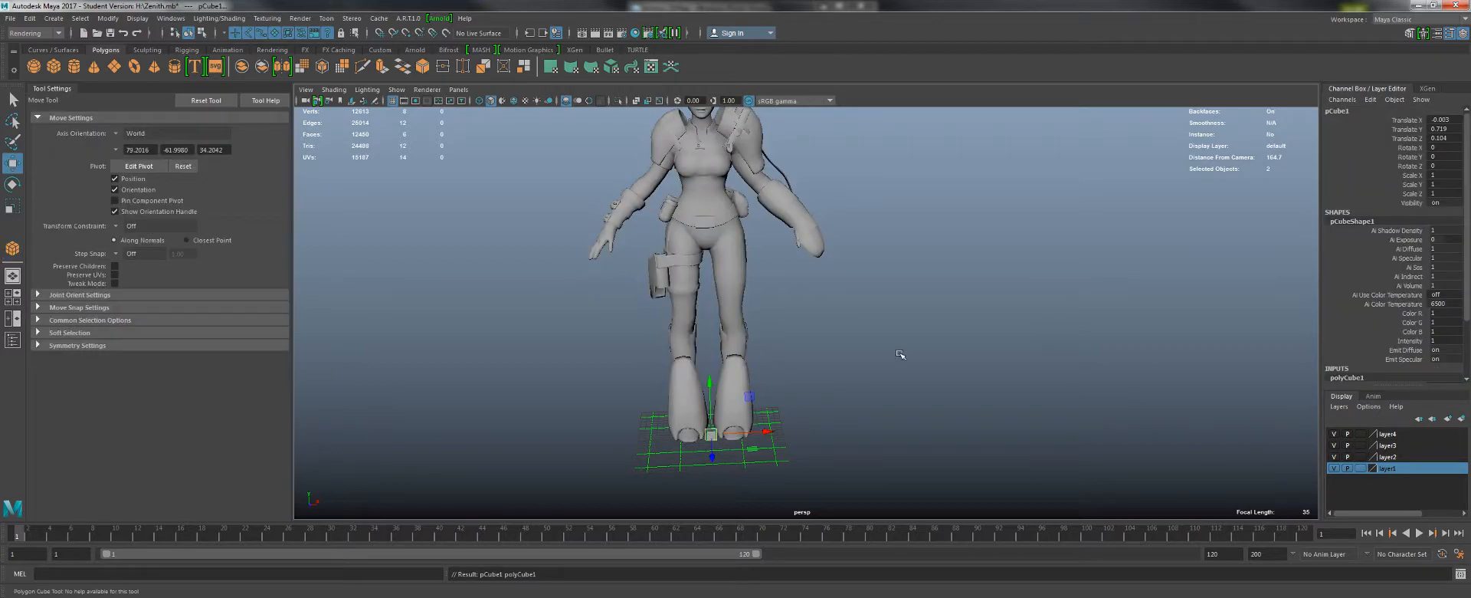
{"action": "left_click", "coordinate": [1438, 120]}
{"action": "type", "text": "0"}
{"action": "left_click", "coordinate": [1447, 139]}
{"action": "type", "text": "0"}
{"action": "key", "text": "Return"}
- Move the cube along X to 20 units, clear of the character's feet
{"action": "left_click_drag", "start_coordinate": [761, 424], "coordinate": [920, 437]}
{"action": "key", "text": "space"}
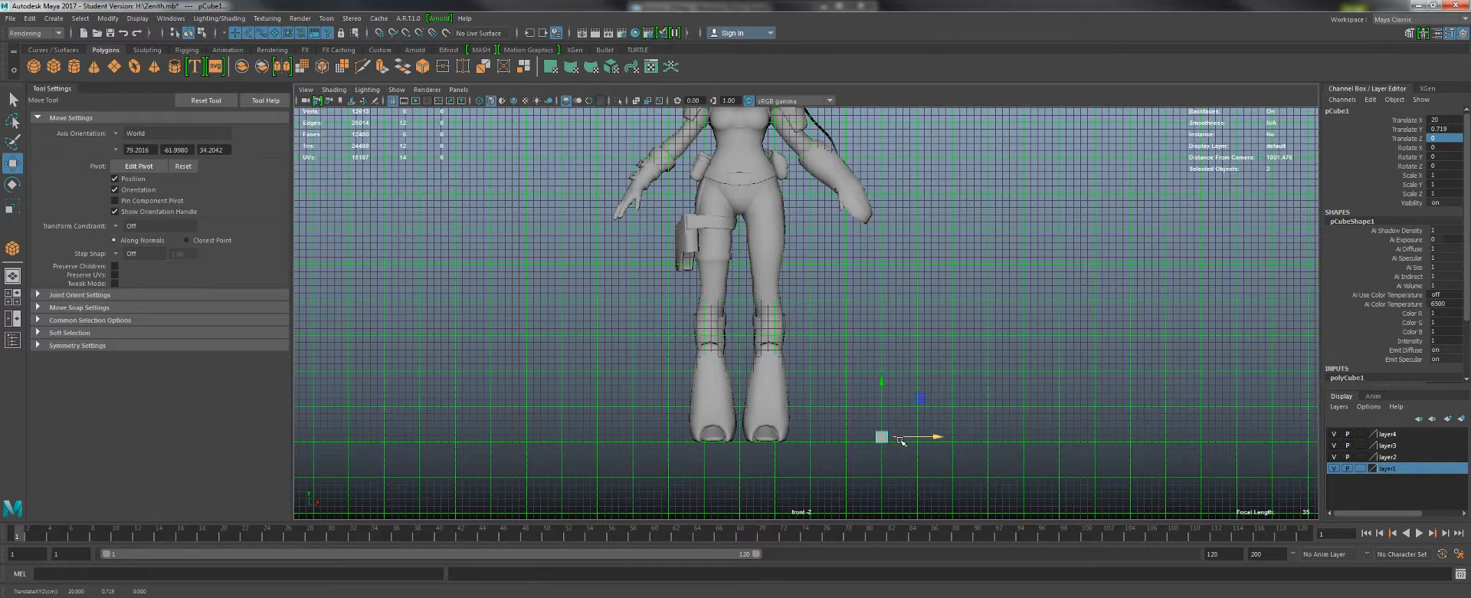
{"action": "key", "text": "space"}
{"action": "left_click_drag", "start_coordinate": [897, 441], "coordinate": [900, 413]}
{"action": "scroll", "coordinate": [828, 345], "scroll_direction": "down", "scroll_amount": 4}
{"action": "left_click_drag", "start_coordinate": [791, 297], "coordinate": [787, 320], "text": "alt"}
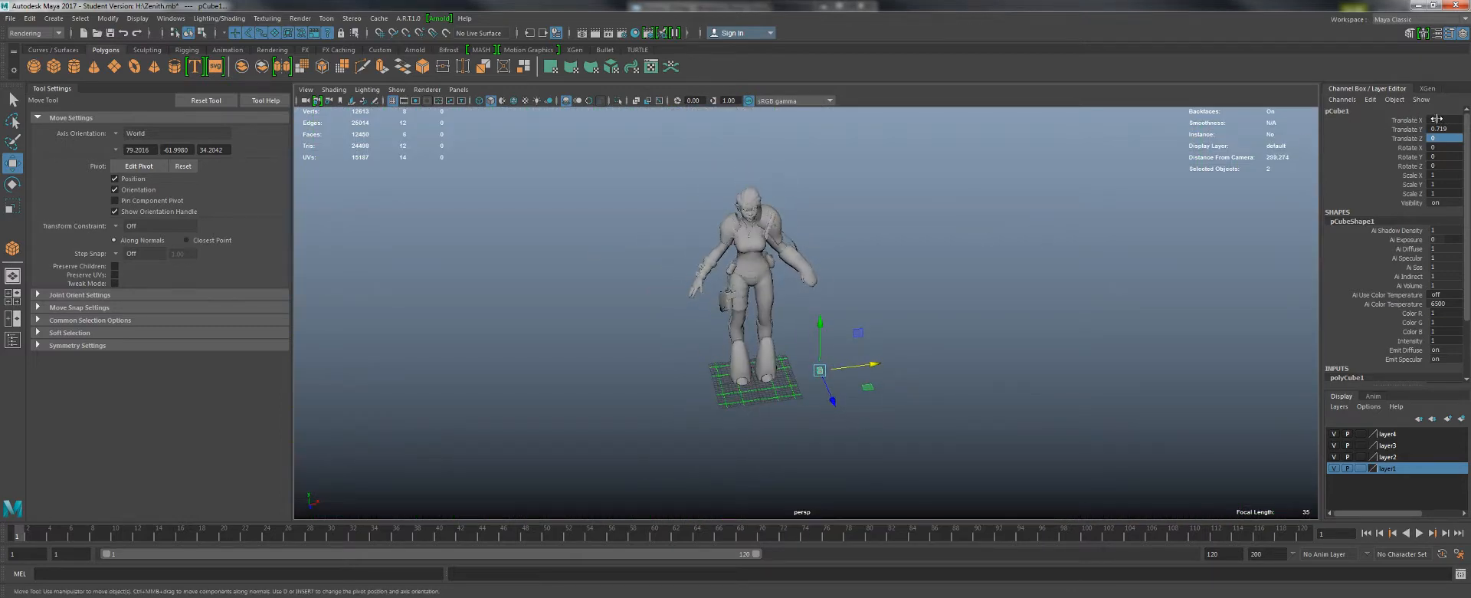
{"action": "left_click_drag", "start_coordinate": [978, 292], "coordinate": [978, 305], "text": "alt"}
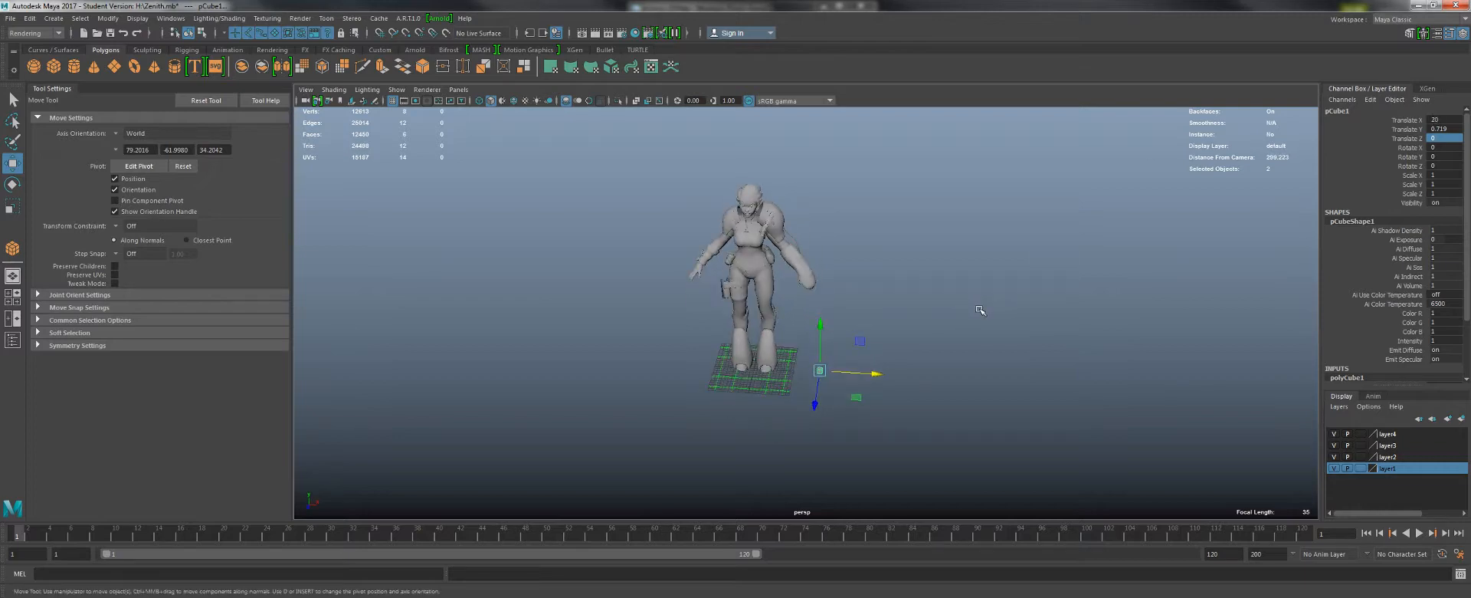
- Duplicate the cube and set the copy's Translate X to -20
{"action": "key", "text": "ctrl+d"}
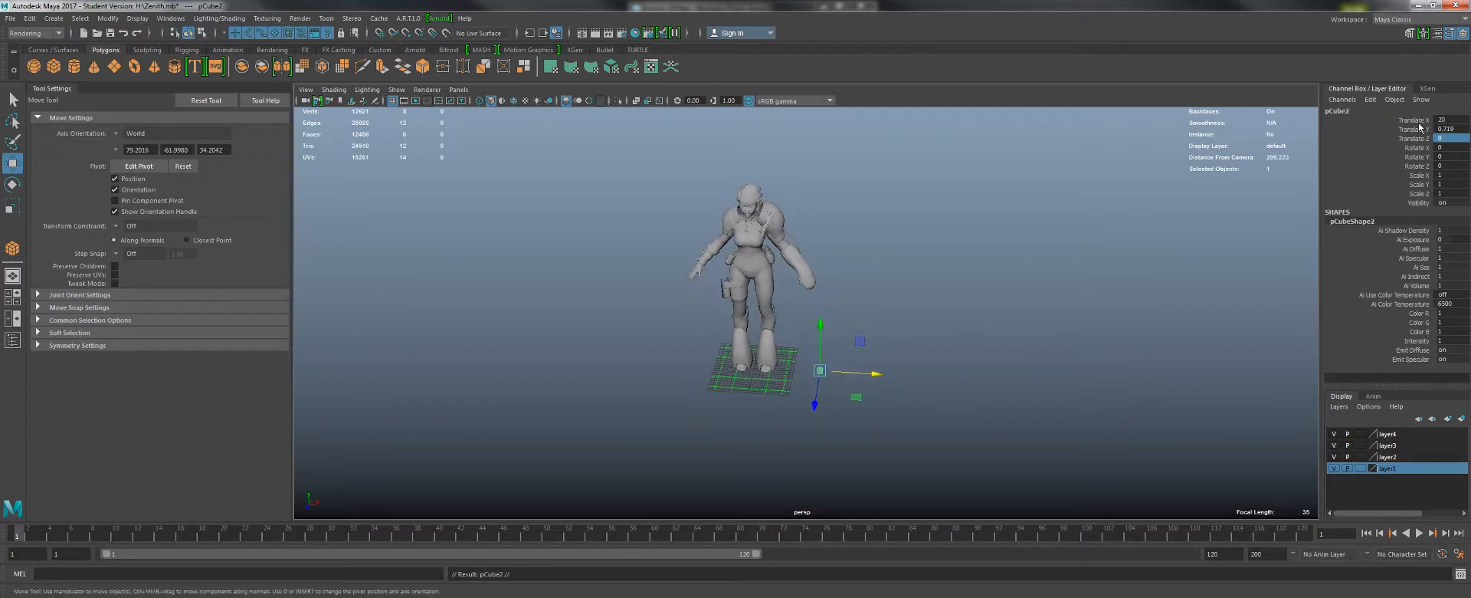
{"action": "double_click", "coordinate": [1445, 120]}
{"action": "type", "text": "-20"}
{"action": "key", "text": "Return"}
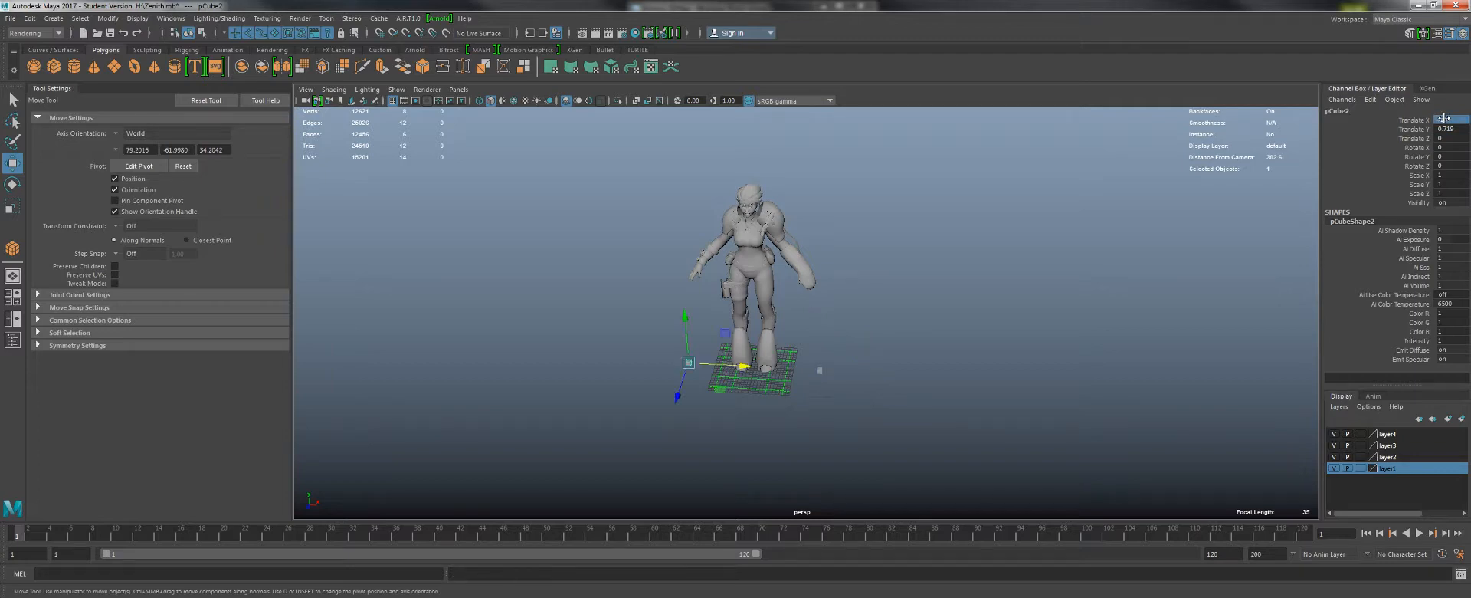
- Select both cubes beside the character's feet and combine them into one mesh
{"action": "left_click_drag", "start_coordinate": [799, 361], "coordinate": [861, 420], "text": "shift"}
{"action": "right_click_drag", "start_coordinate": [863, 422], "coordinate": [936, 460], "text": "alt"}
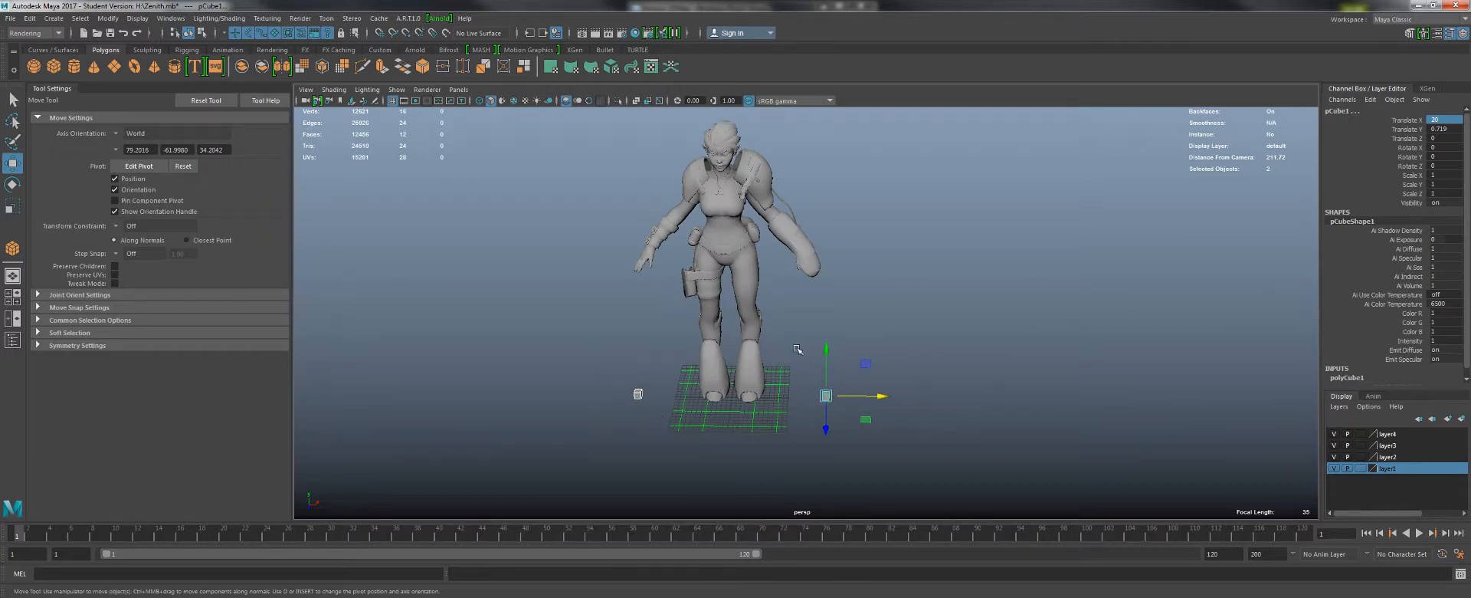
{"action": "middle_click_drag", "start_coordinate": [746, 255], "coordinate": [817, 305], "text": "alt"}
{"action": "right_click_drag", "start_coordinate": [816, 305], "coordinate": [843, 325], "text": "alt"}
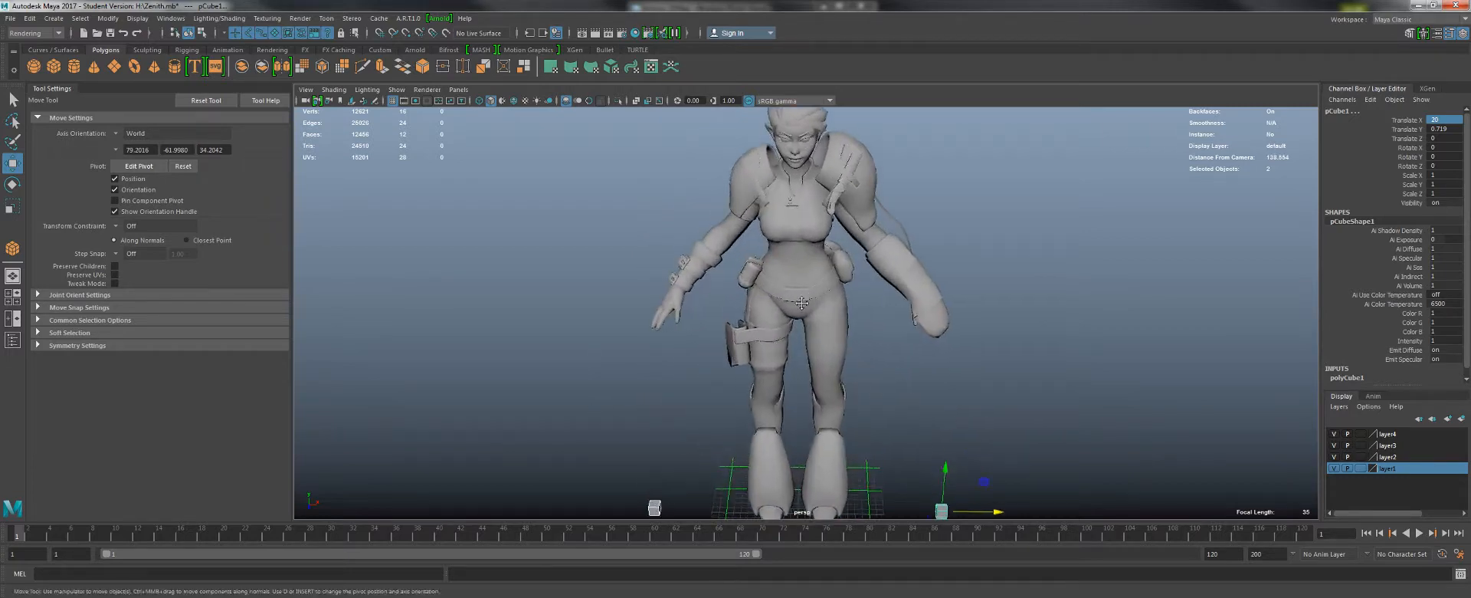
{"action": "middle_click_drag", "start_coordinate": [780, 284], "coordinate": [777, 348], "text": "alt"}
{"action": "right_click_drag", "start_coordinate": [777, 349], "coordinate": [799, 459], "text": "alt"}
{"action": "mouse_move", "coordinate": [799, 506]}
{"action": "left_mouse_down", "text": "alt"}
{"action": "mouse_move", "coordinate": [813, 420]}
{"action": "mouse_move", "coordinate": [809, 494]}
{"action": "left_mouse_up", "text": "alt"}
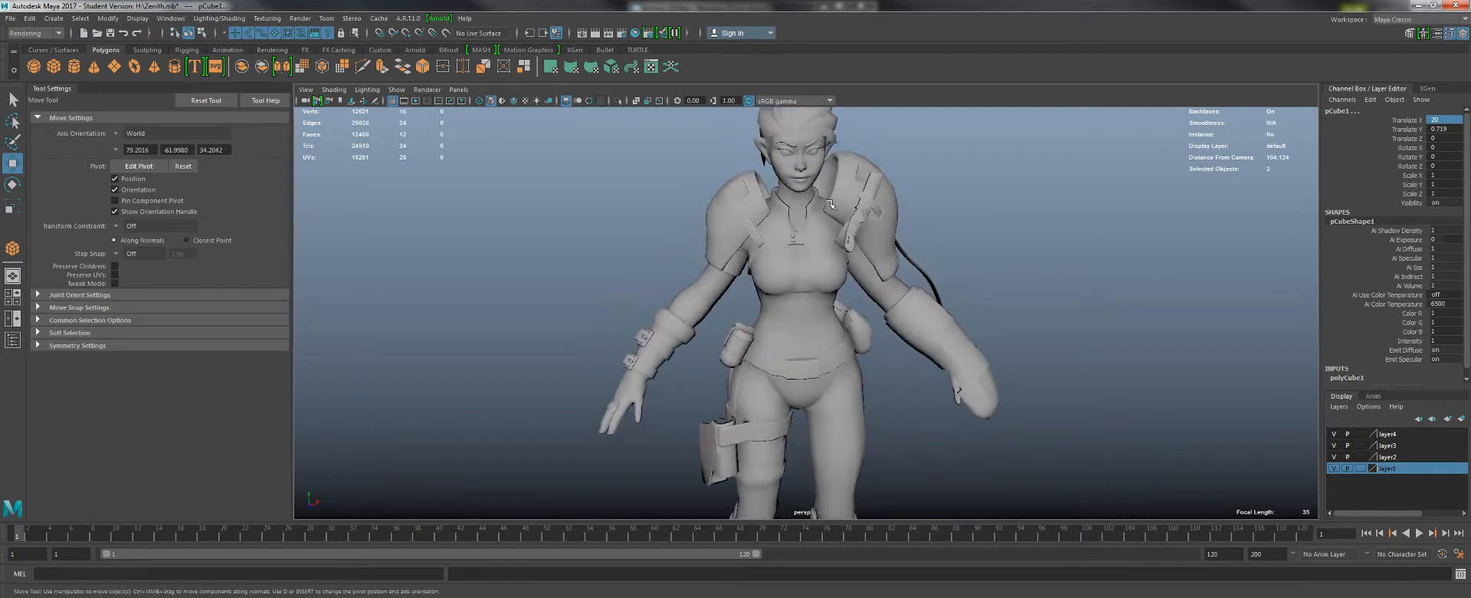
{"action": "right_click_drag", "start_coordinate": [915, 397], "coordinate": [734, 239], "text": "alt"}
{"action": "middle_click_drag", "start_coordinate": [841, 398], "coordinate": [799, 291], "text": "alt"}
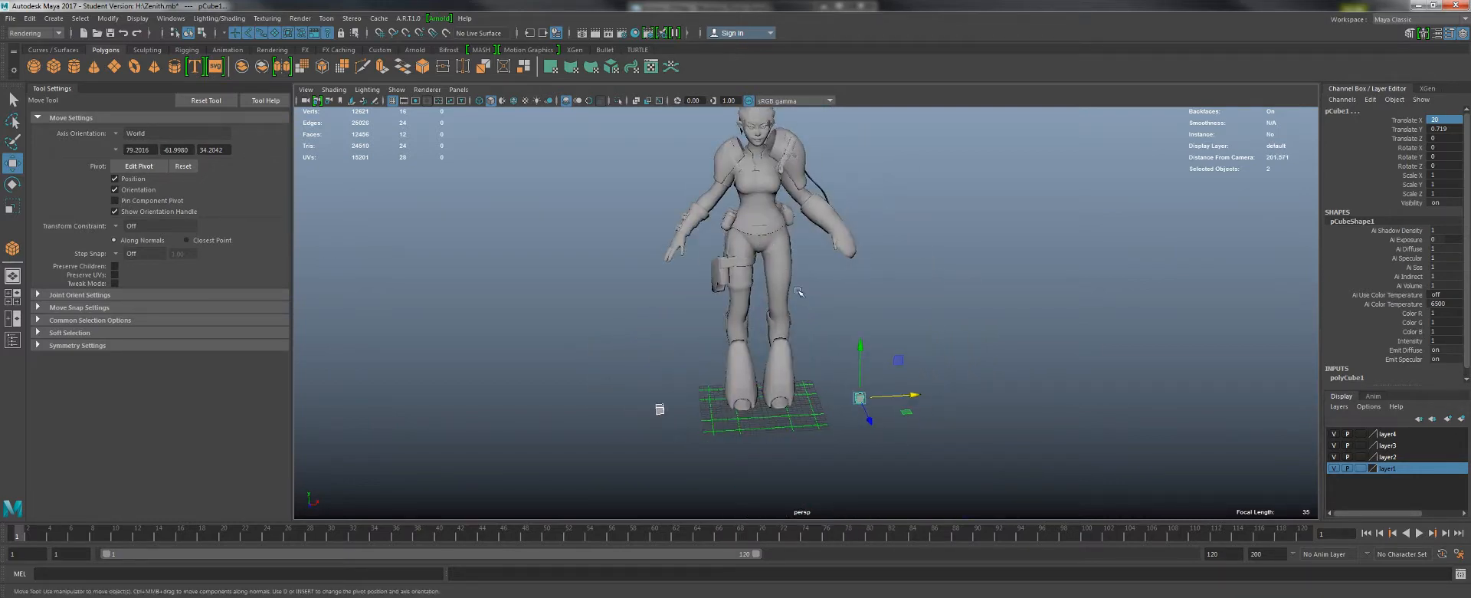
{"action": "left_click_drag", "start_coordinate": [826, 311], "coordinate": [823, 284], "text": "alt"}
{"action": "middle_click_drag", "start_coordinate": [815, 358], "coordinate": [828, 393], "text": "alt"}
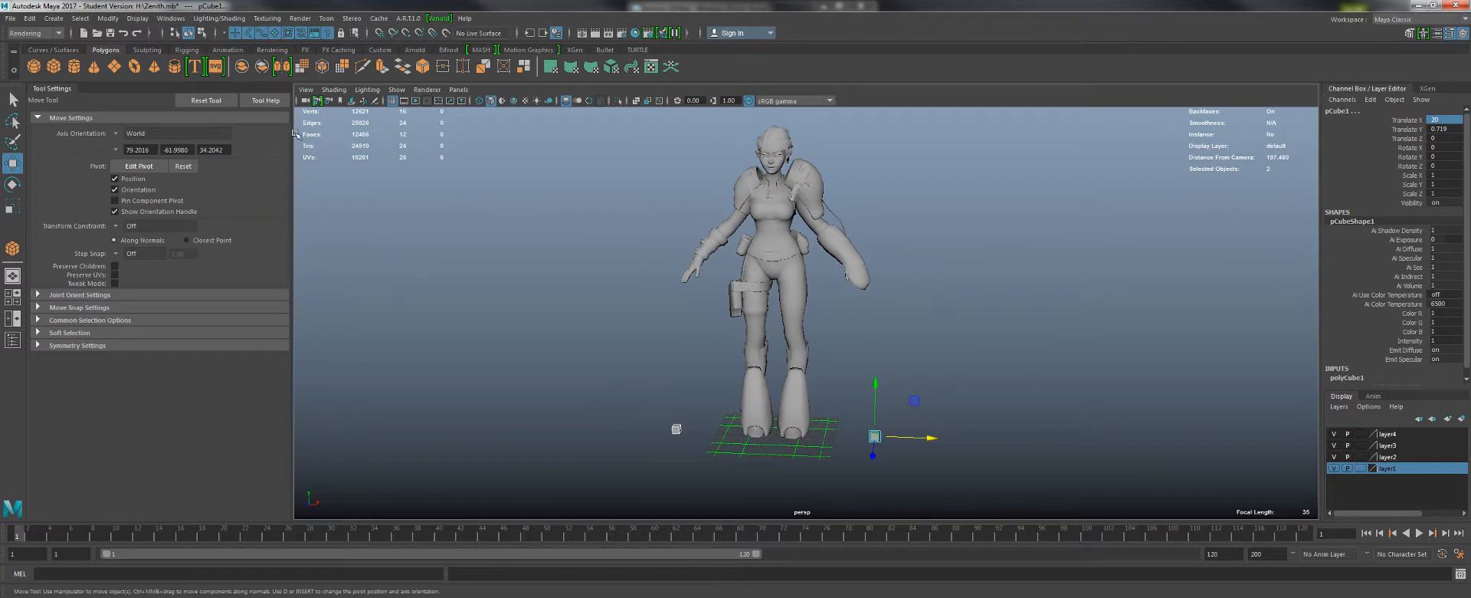
{"action": "left_click", "coordinate": [241, 67]}
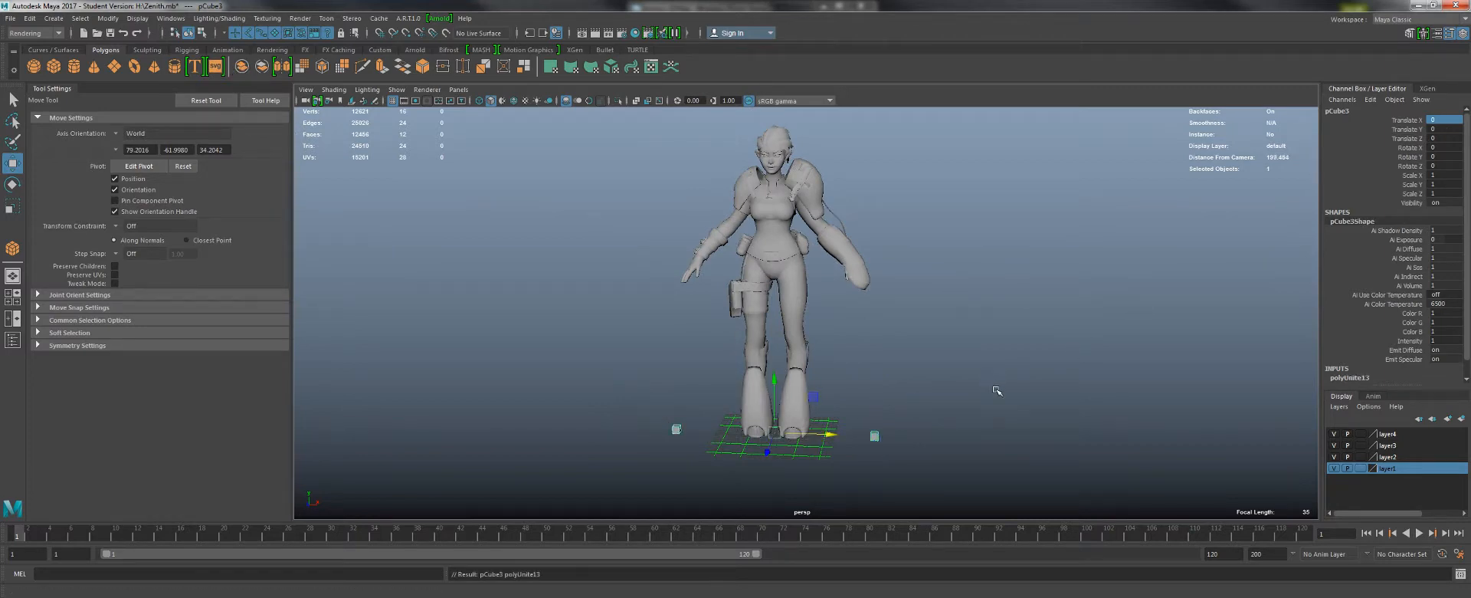
- Select the character and the combined cubes and export the selection as an OBJ named Zenith_Mesh into the desktop folder ZenithIDMapExamples
{"action": "mouse_move", "coordinate": [997, 390]}
{"action": "right_mouse_down", "text": "alt"}
{"action": "mouse_move", "coordinate": [880, 355]}
{"action": "mouse_move", "coordinate": [962, 394]}
{"action": "mouse_move", "coordinate": [910, 438]}
{"action": "right_mouse_up", "text": "alt"}
{"action": "mouse_move", "coordinate": [930, 470]}
{"action": "left_mouse_down"}
{"action": "mouse_move", "coordinate": [675, 150]}
{"action": "mouse_move", "coordinate": [611, 155]}
{"action": "mouse_move", "coordinate": [750, 187]}
{"action": "mouse_move", "coordinate": [595, 177]}
{"action": "left_mouse_up"}
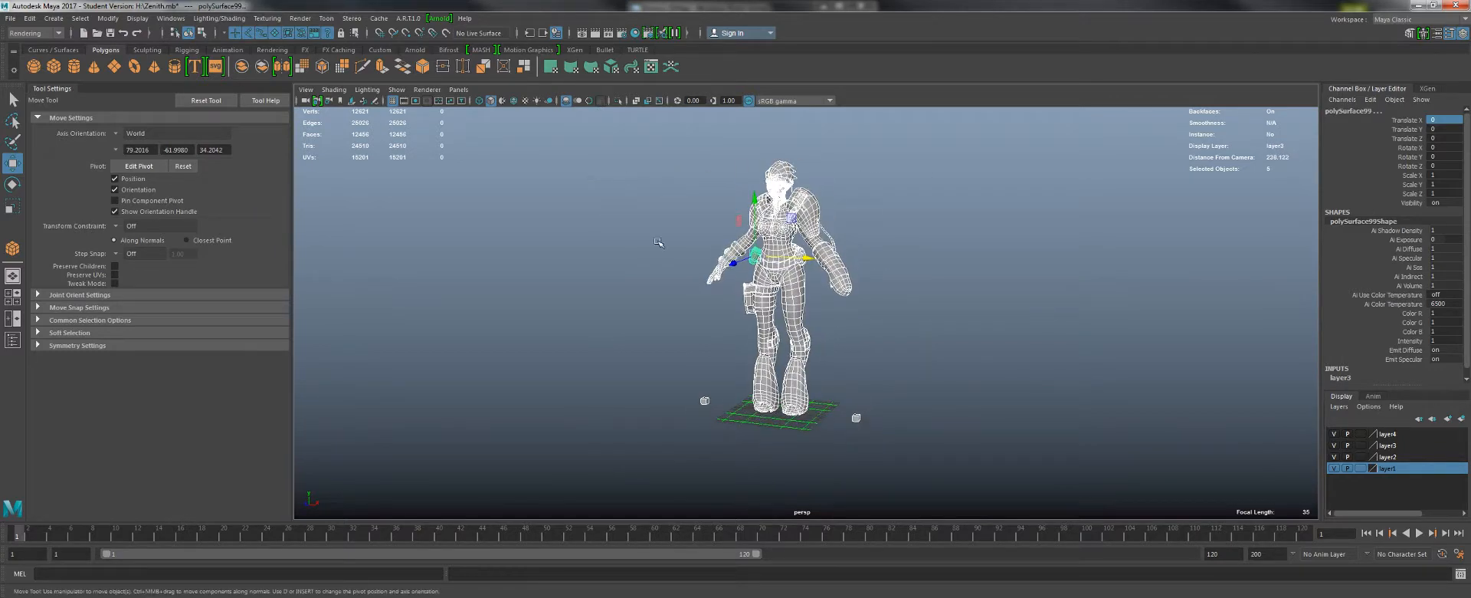
{"action": "left_click", "coordinate": [10, 18]}
{"action": "left_click", "coordinate": [80, 167]}
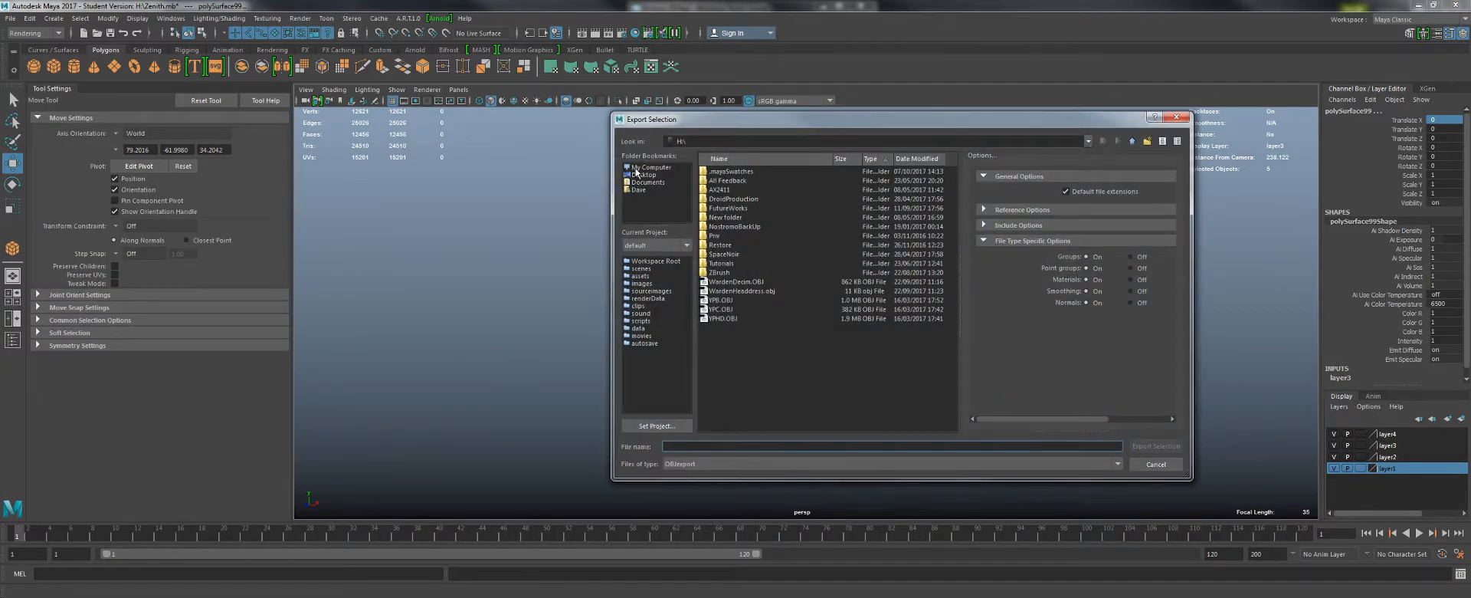
{"action": "left_click", "coordinate": [641, 175]}
{"action": "left_click", "coordinate": [762, 348]}
{"action": "scroll", "coordinate": [763, 351], "scroll_direction": "down", "scroll_amount": 5}
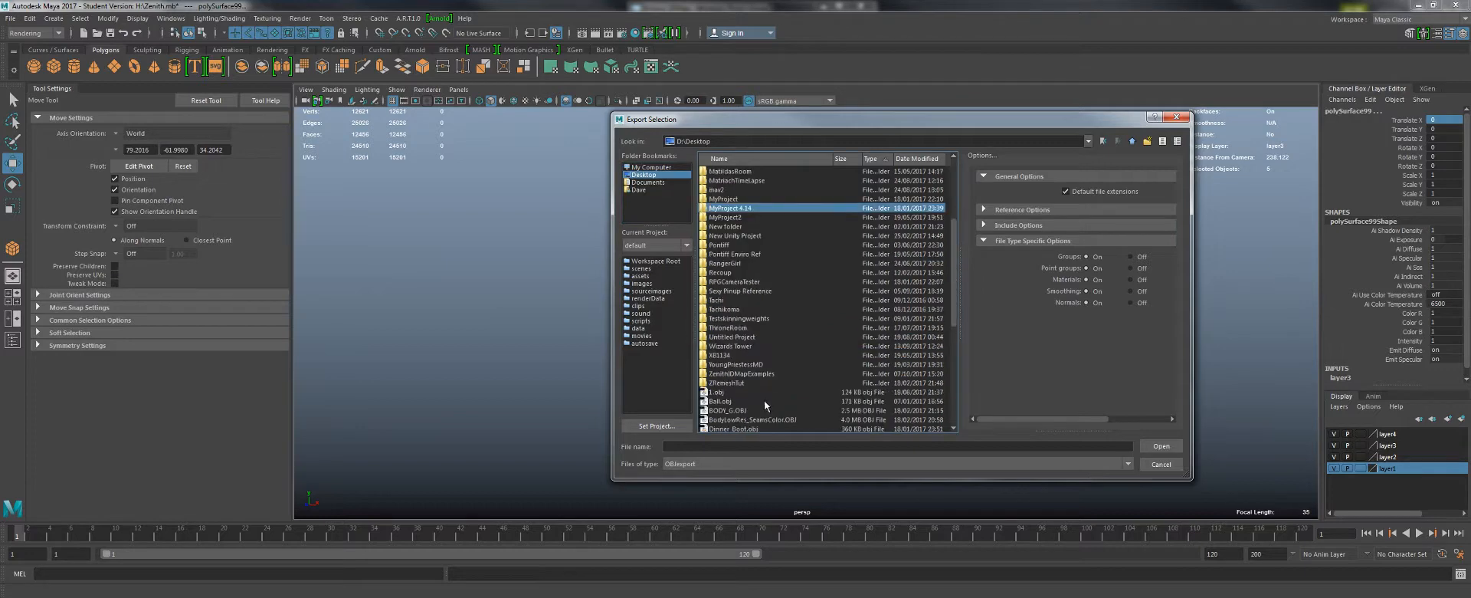
{"action": "double_click", "coordinate": [738, 375]}
{"action": "left_click", "coordinate": [719, 443]}
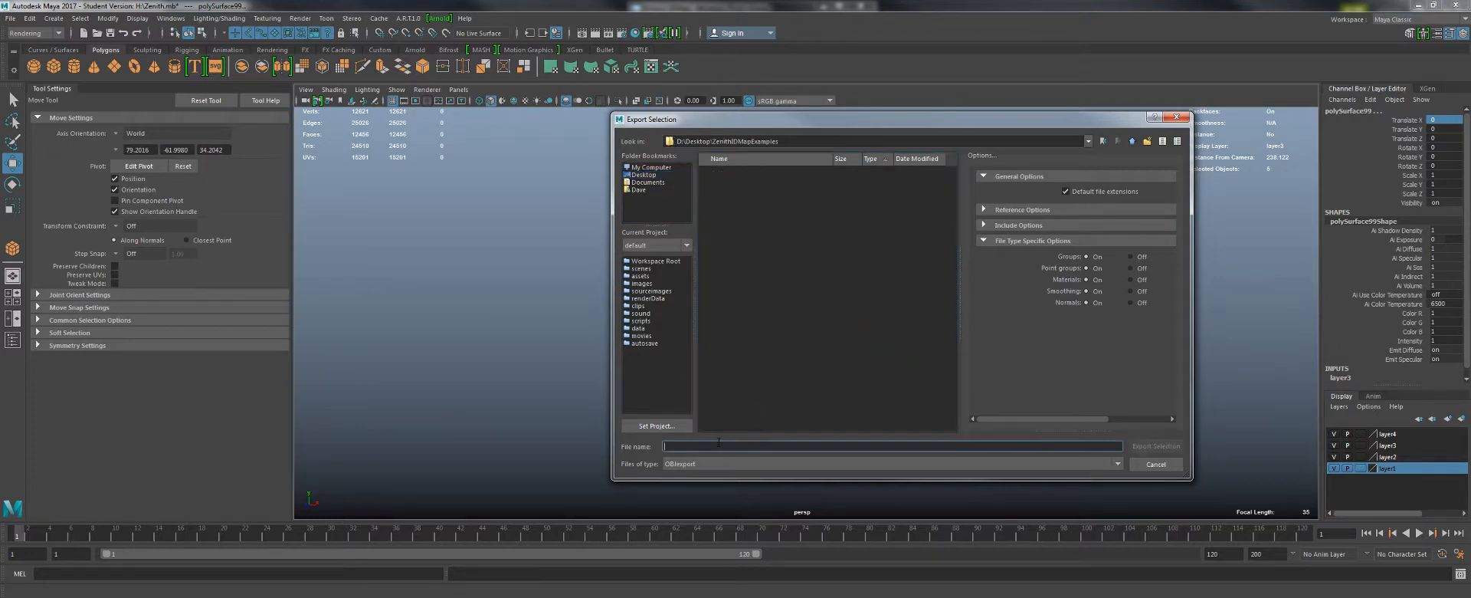
{"action": "type", "text": "Zenith_Mesh"}
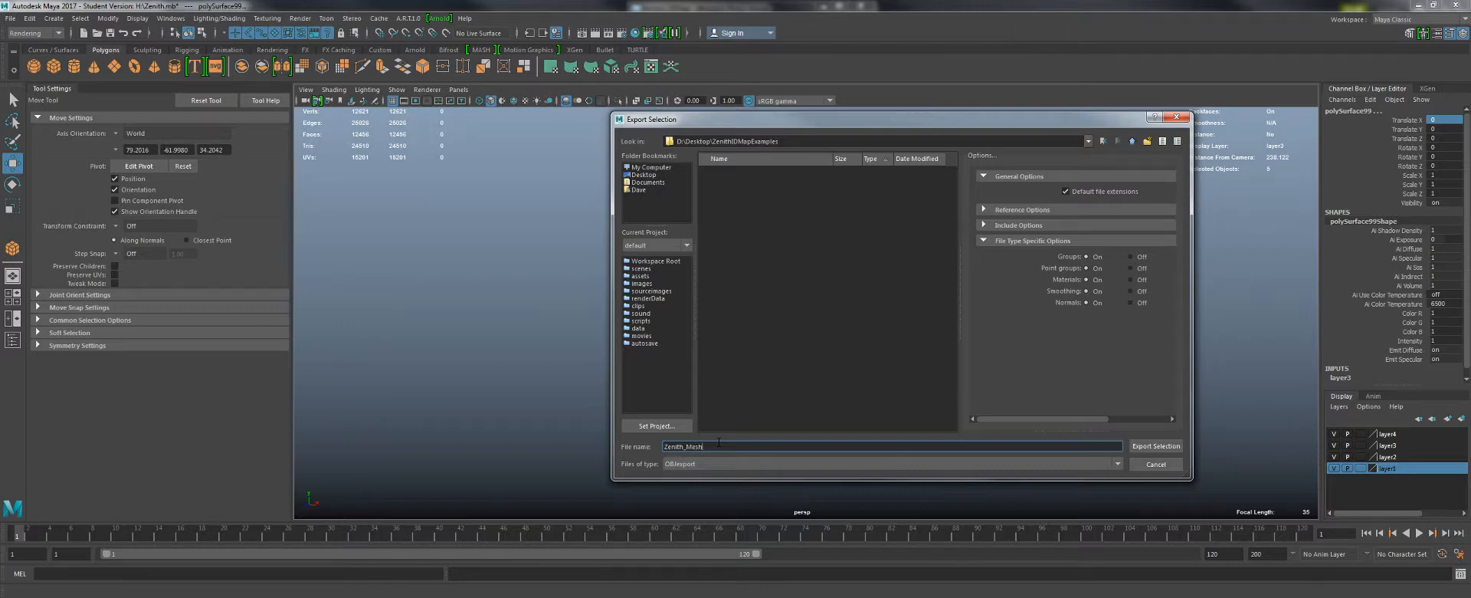
{"action": "key", "text": "Return"}
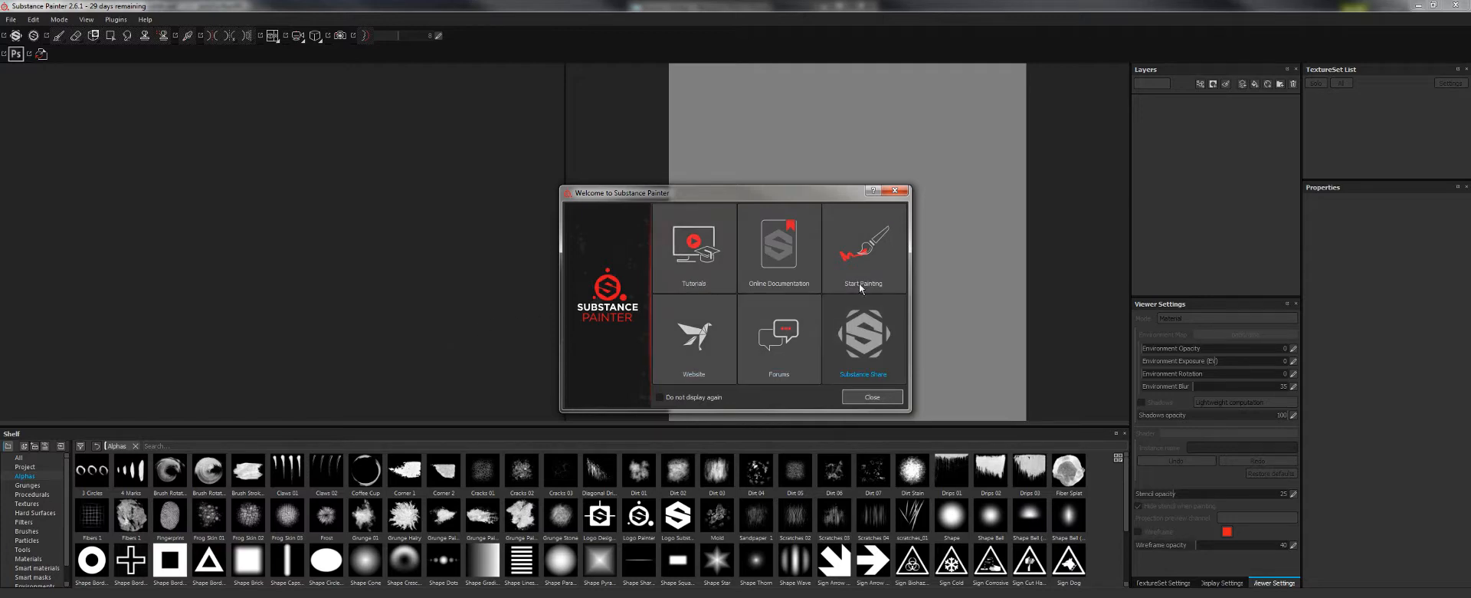
- Dismiss the welcome window and start a new project using the non-pbr-spec-gloss (allegorithmic) template
{"action": "left_click", "coordinate": [889, 398]}
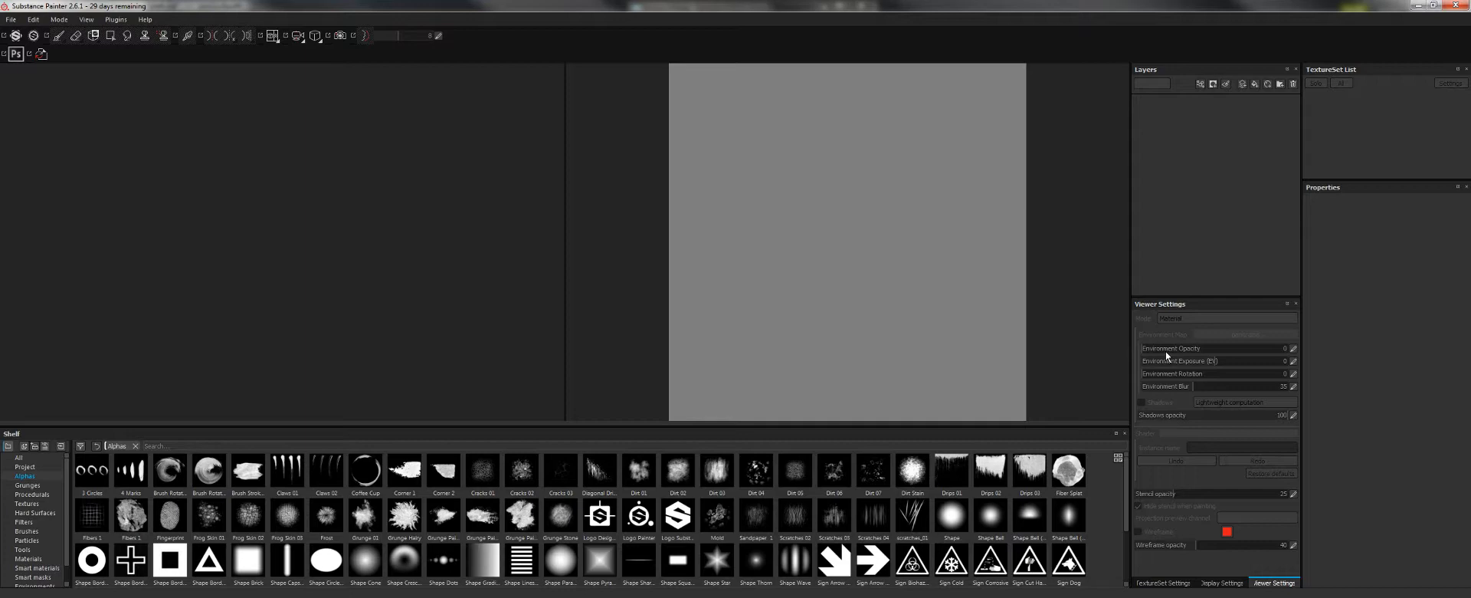
{"action": "left_click", "coordinate": [12, 20]}
{"action": "left_click", "coordinate": [27, 33]}
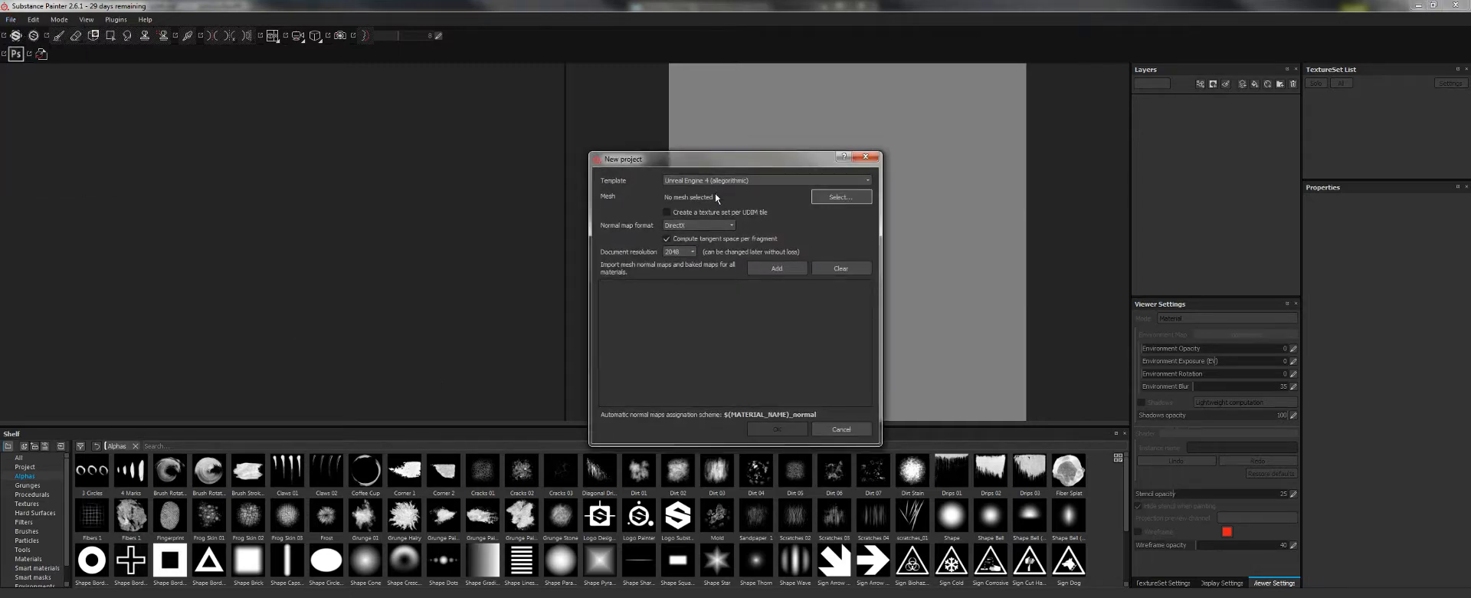
{"action": "left_click", "coordinate": [691, 182]}
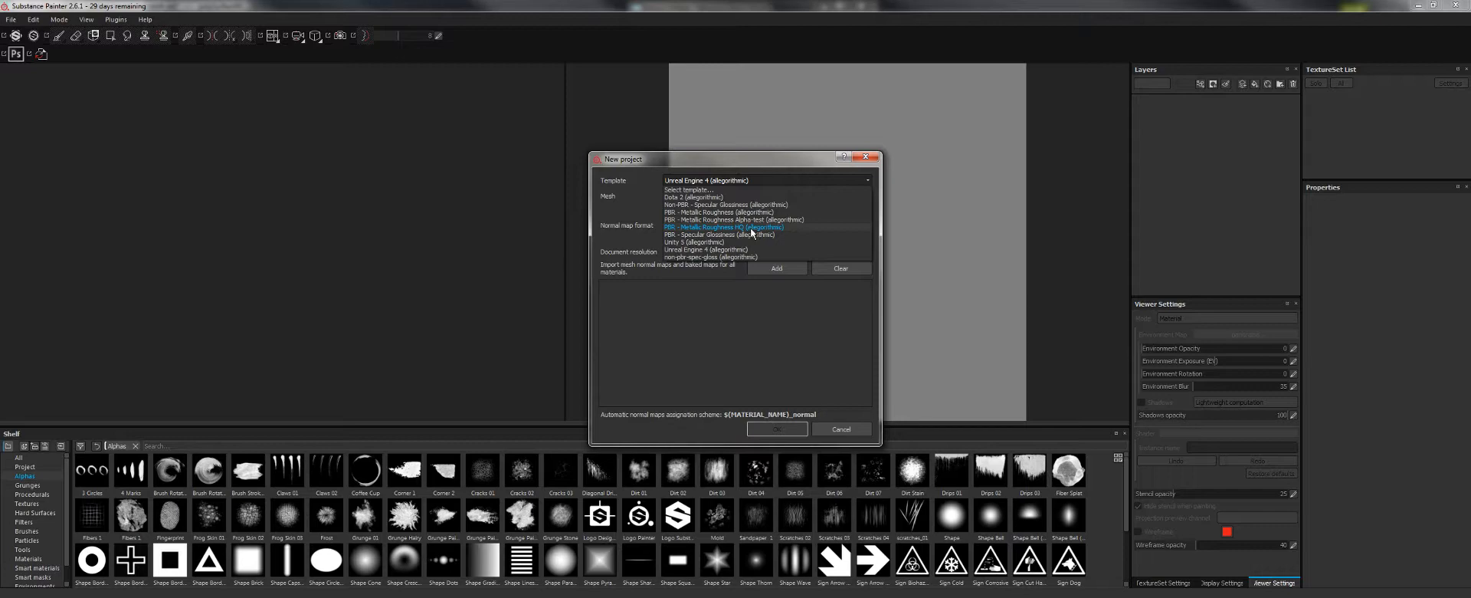
{"action": "left_click", "coordinate": [704, 257]}
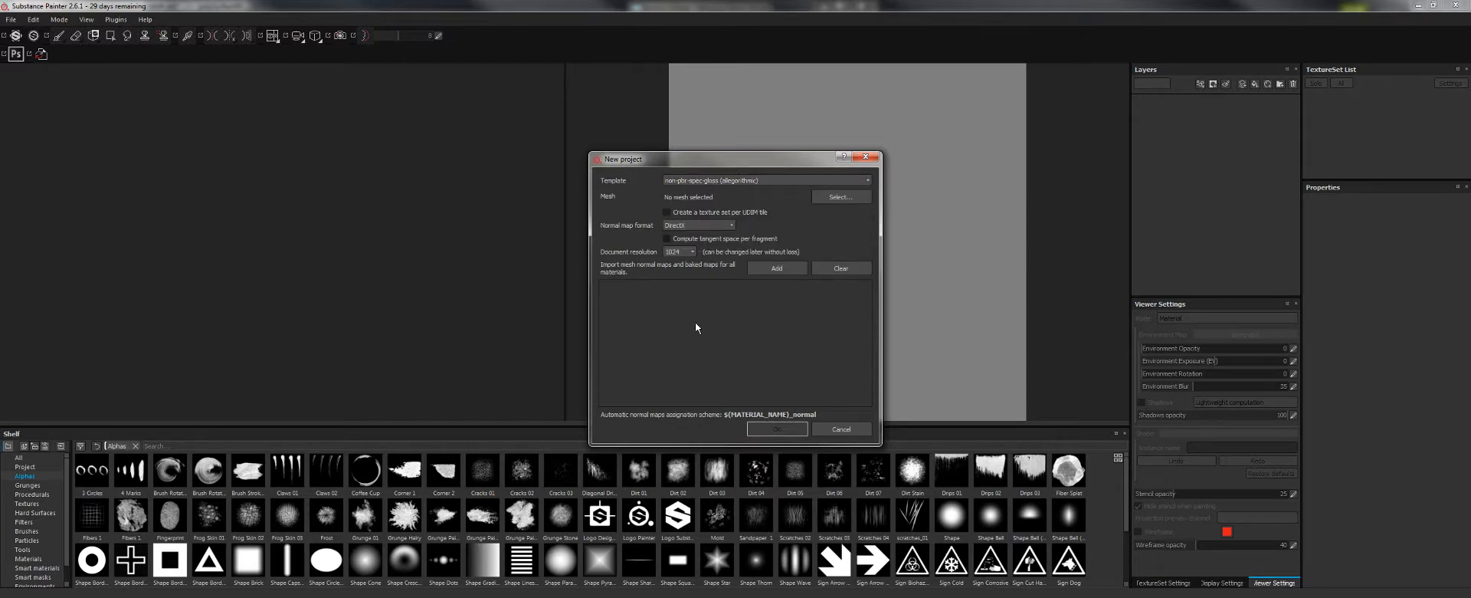
- Load Zenith_Mesh from the desktop folder ZenithIDMapExamples as the project mesh and choose a document resolution of 1024
{"action": "left_click", "coordinate": [839, 197]}
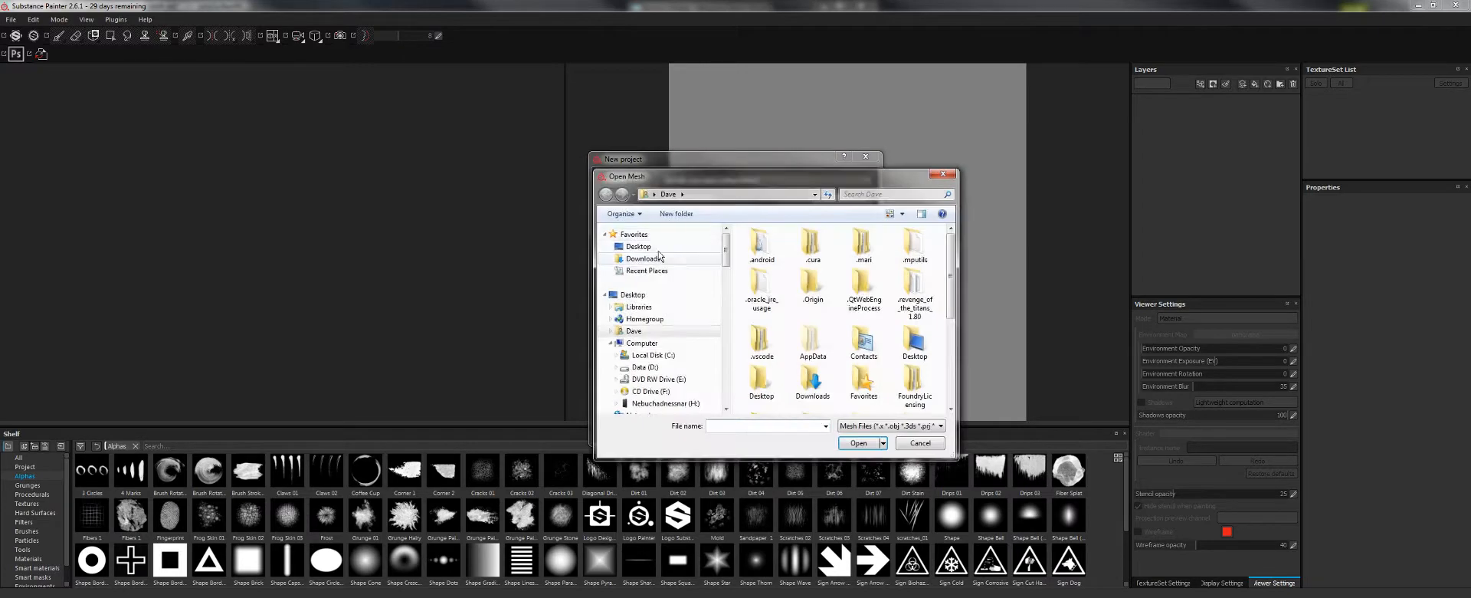
{"action": "left_click", "coordinate": [638, 246]}
{"action": "scroll", "coordinate": [835, 314], "scroll_direction": "down", "scroll_amount": 5}
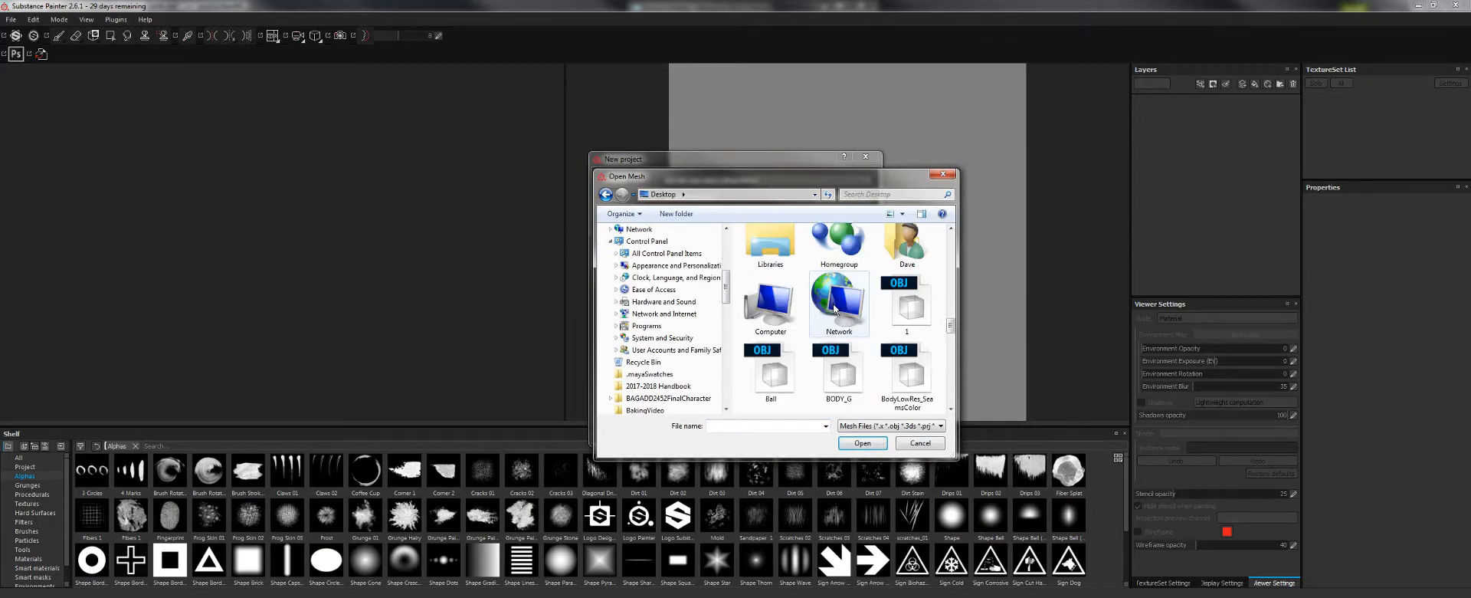
{"action": "double_click", "coordinate": [841, 255]}
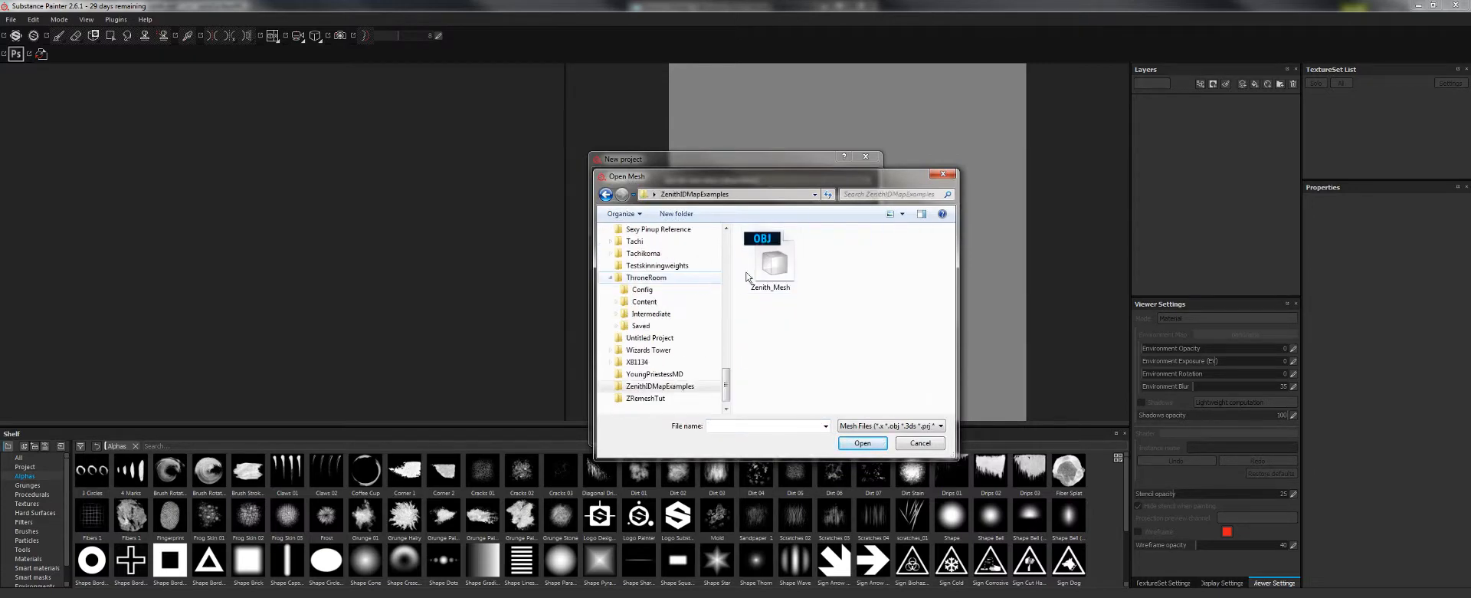
{"action": "double_click", "coordinate": [786, 268]}
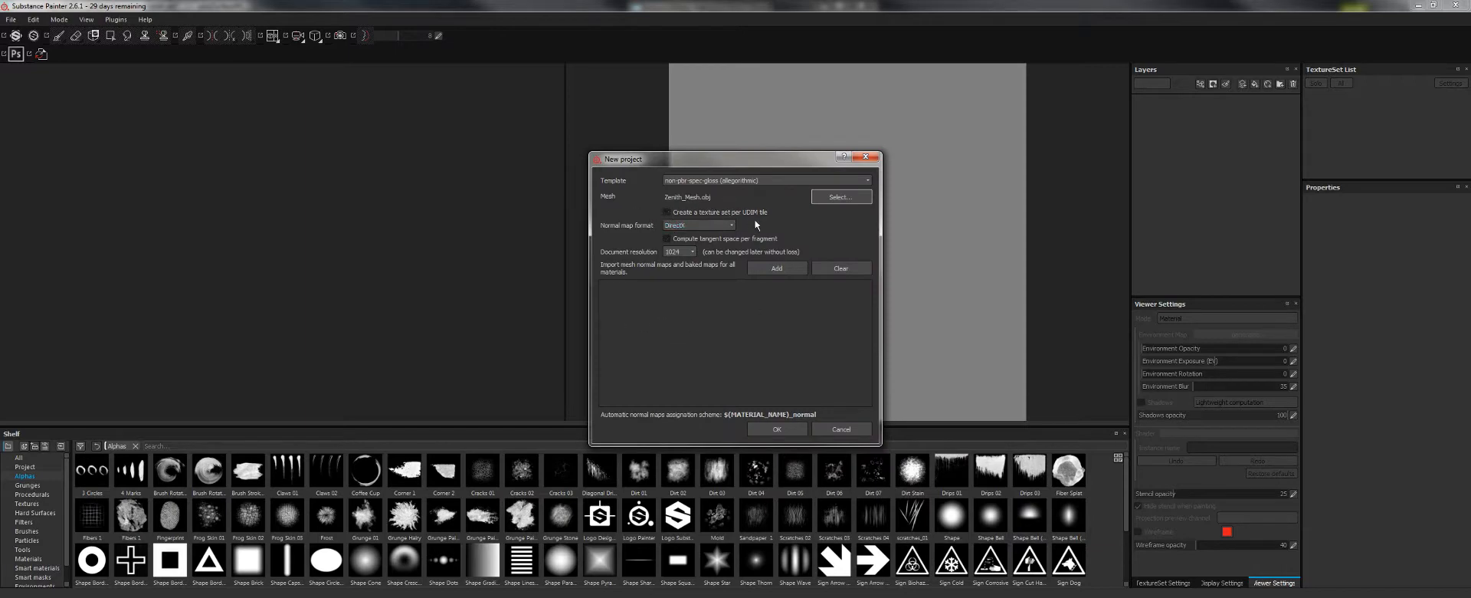
{"action": "left_click", "coordinate": [676, 251]}
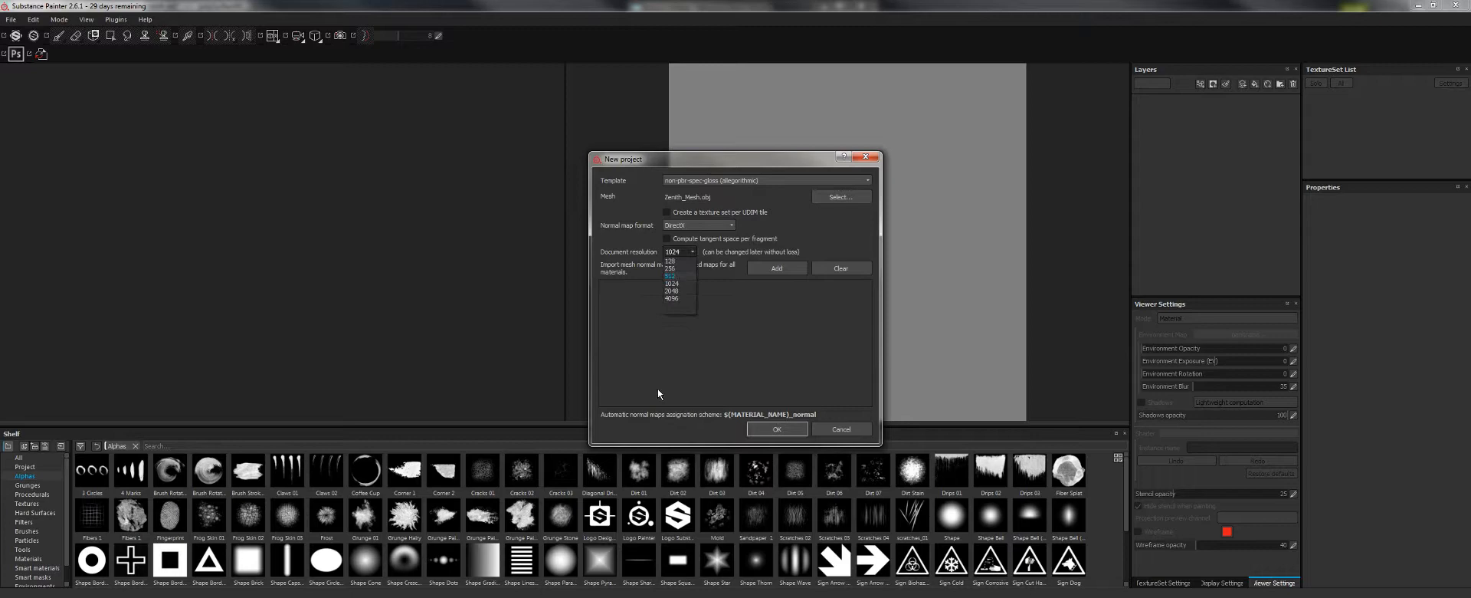
{"action": "left_click", "coordinate": [678, 283]}
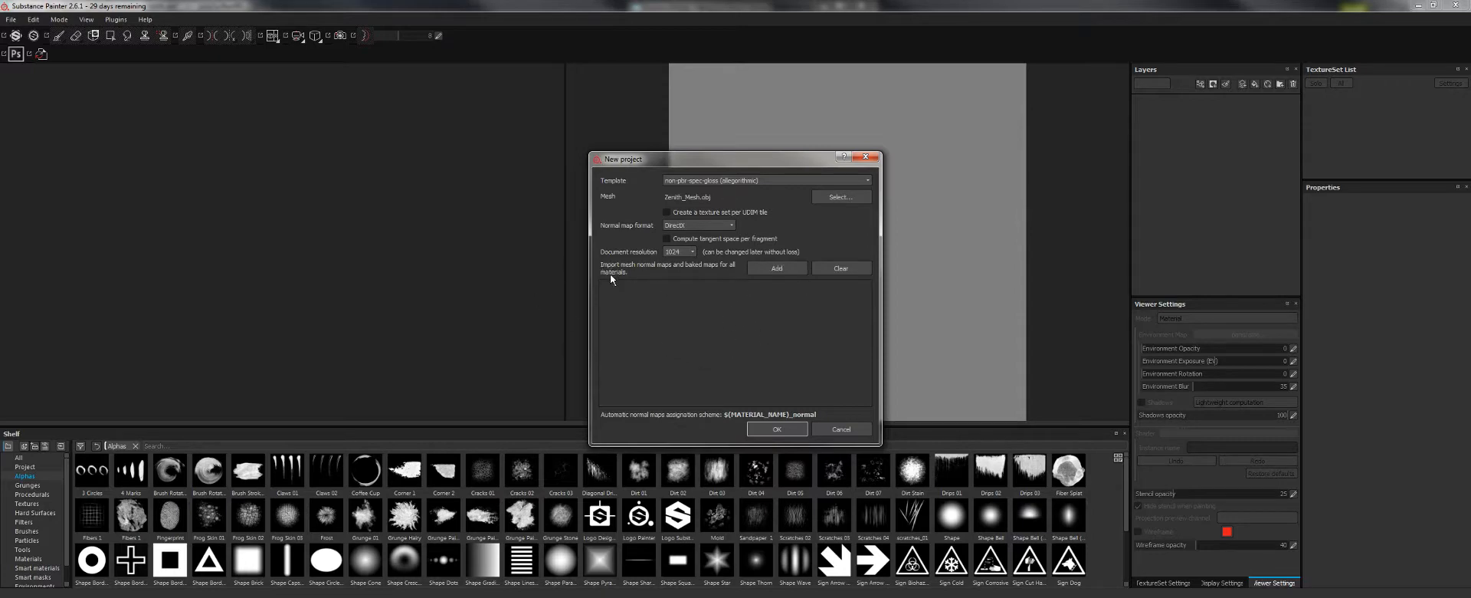
- Add the Armour, Body, Granade and Hair ID map images to the project's imported maps and create the project
{"action": "left_click", "coordinate": [758, 269]}
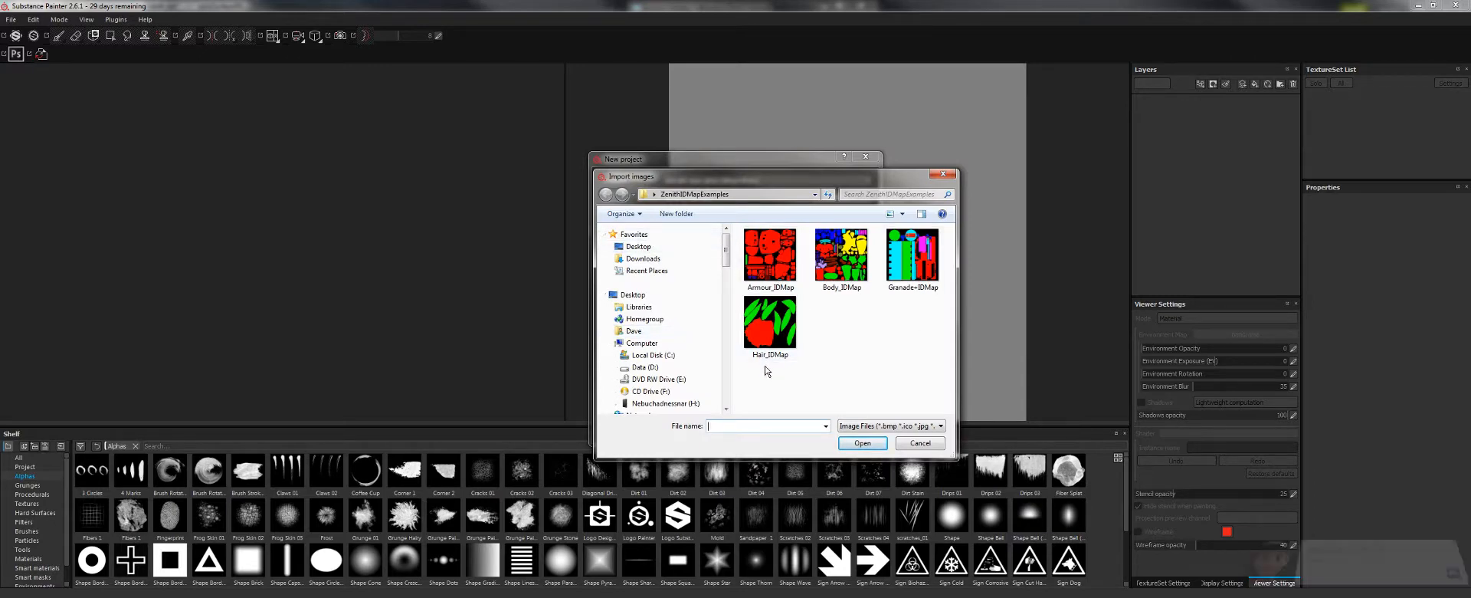
{"action": "left_click_drag", "start_coordinate": [776, 375], "coordinate": [969, 265]}
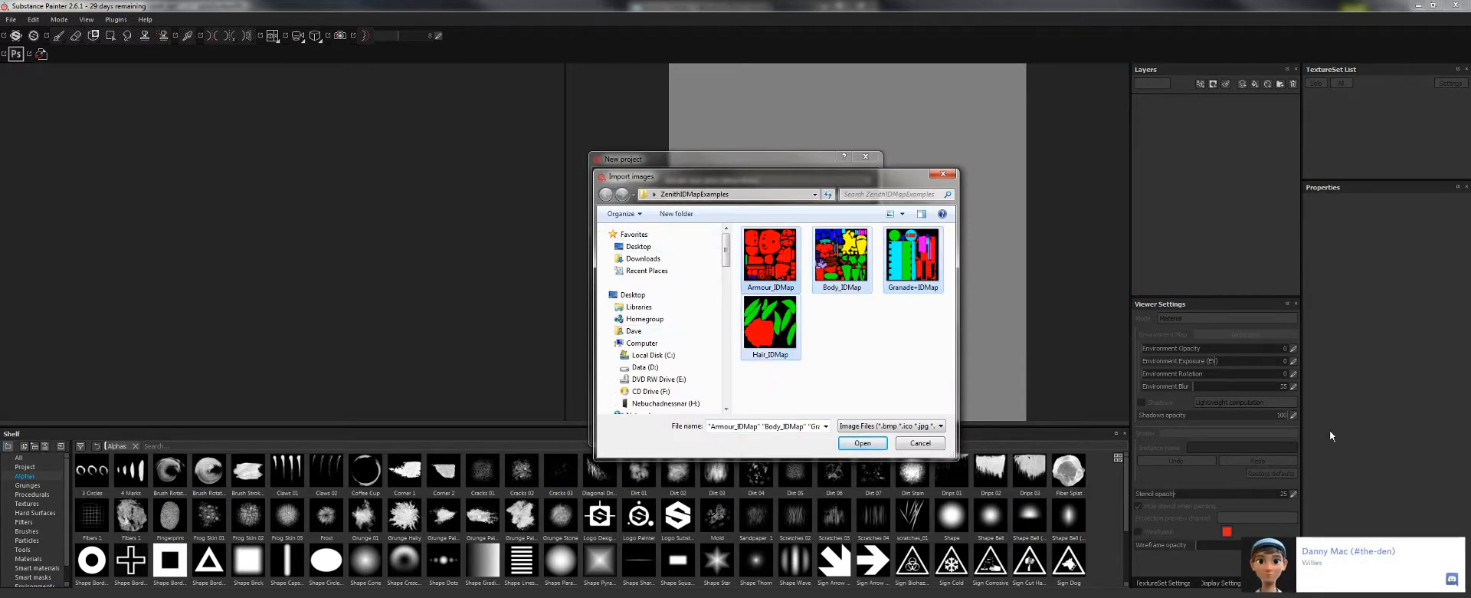
{"action": "left_click", "coordinate": [1458, 545]}
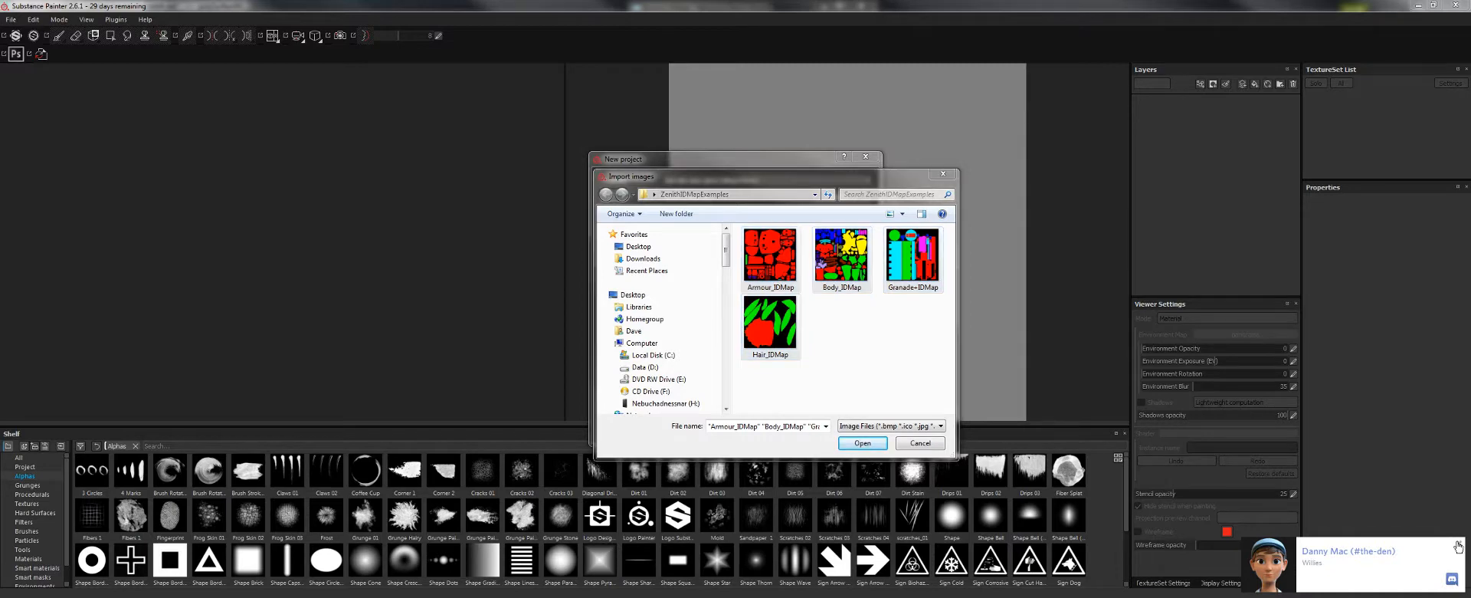
{"action": "left_click", "coordinate": [860, 444]}
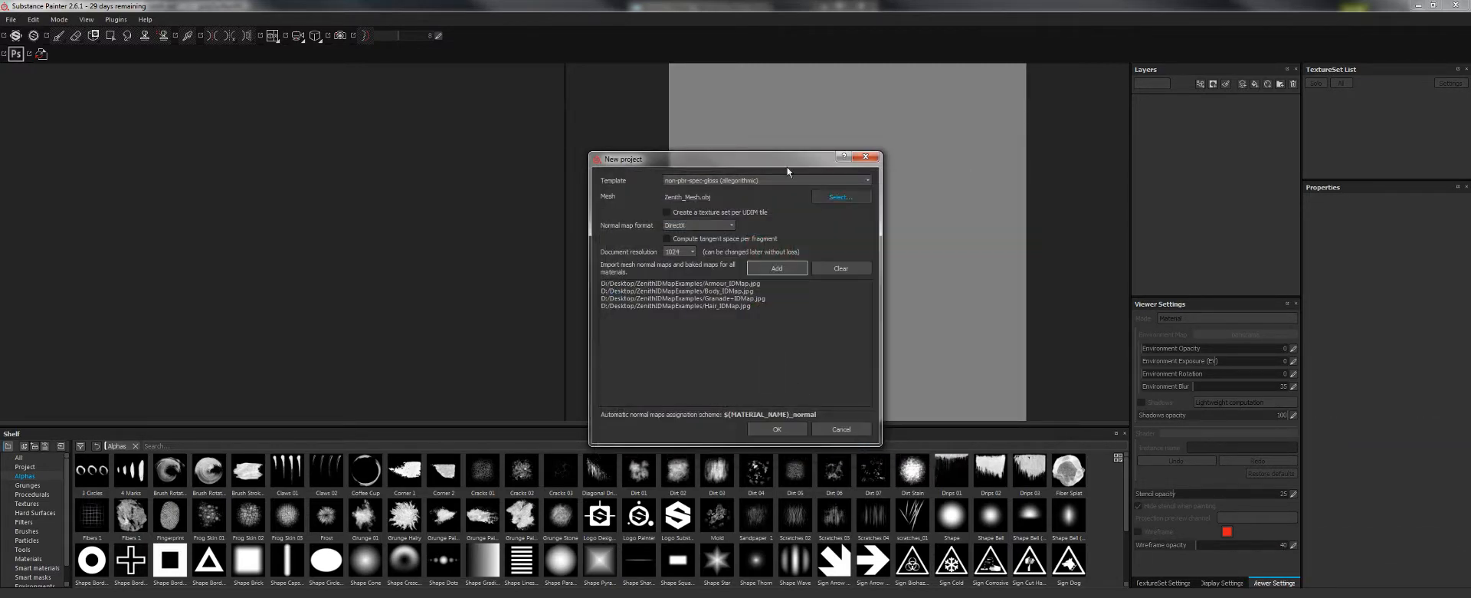
{"action": "left_click", "coordinate": [772, 434]}
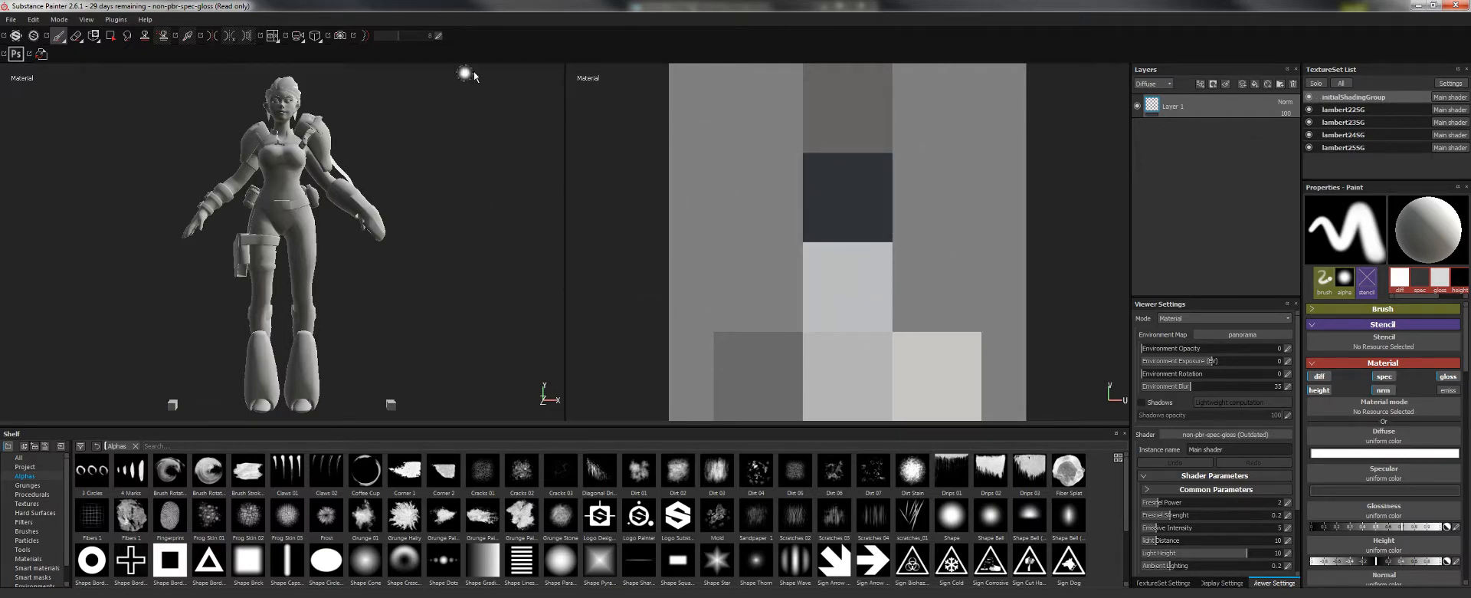
- Look over the imported character and browse the shelf categories to find the project's ID maps
{"action": "left_click_drag", "start_coordinate": [495, 209], "coordinate": [460, 215], "text": "alt"}
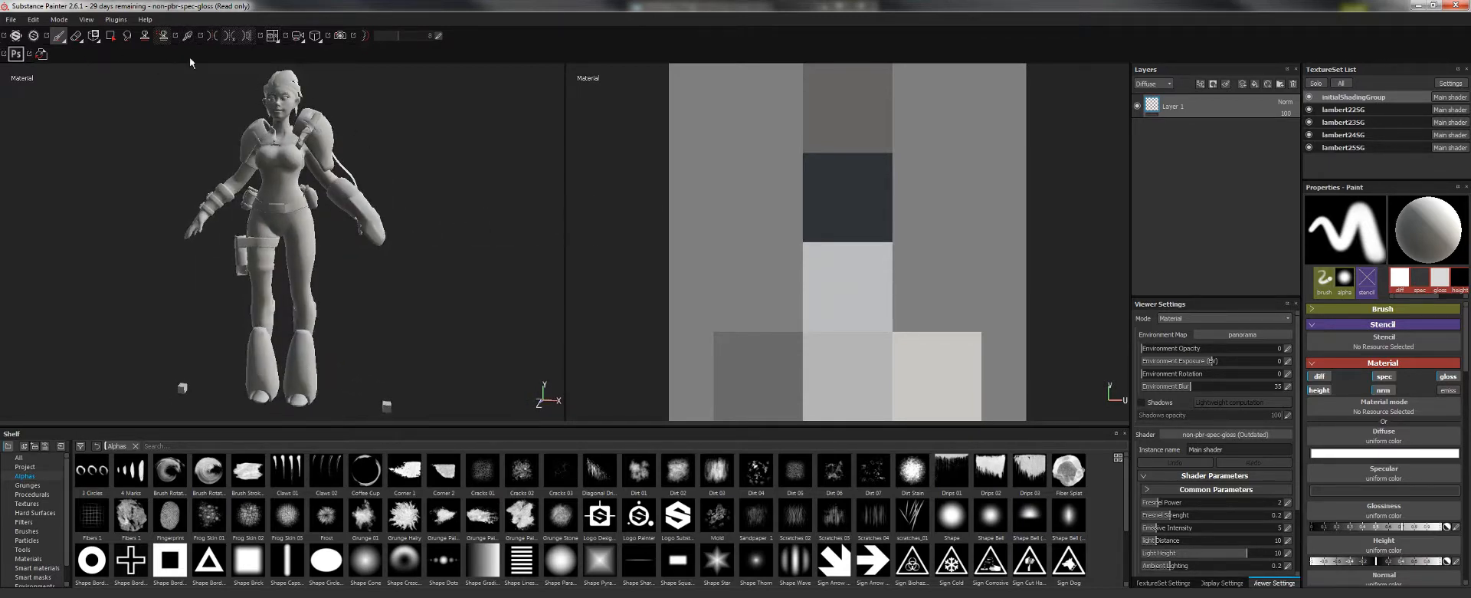
{"action": "left_click_drag", "start_coordinate": [380, 135], "coordinate": [779, 207], "text": "alt"}
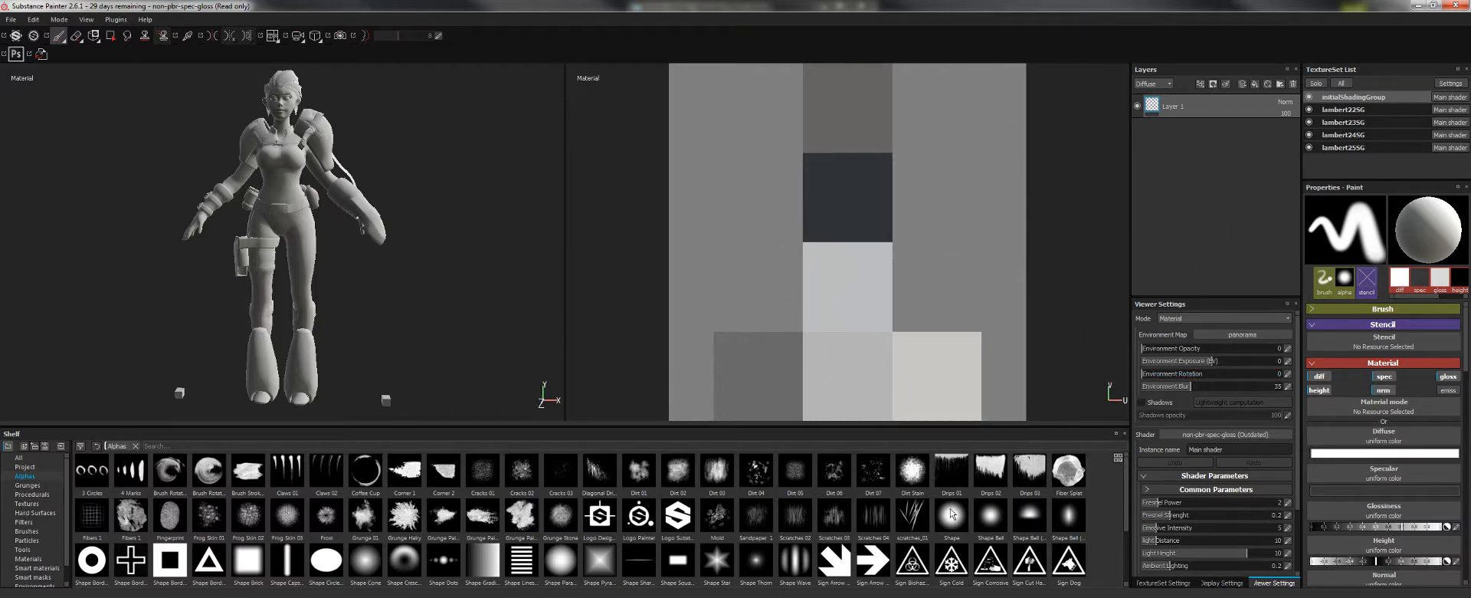
{"action": "left_click", "coordinate": [28, 485]}
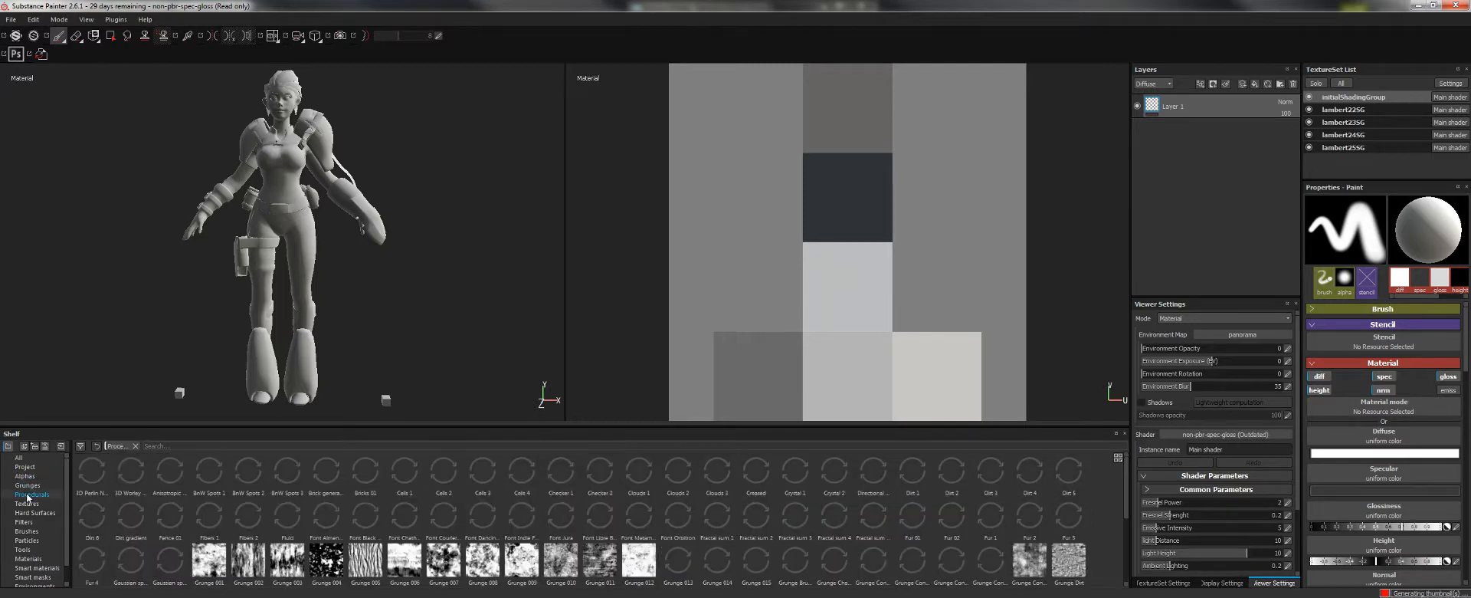
{"action": "left_click", "coordinate": [31, 512]}
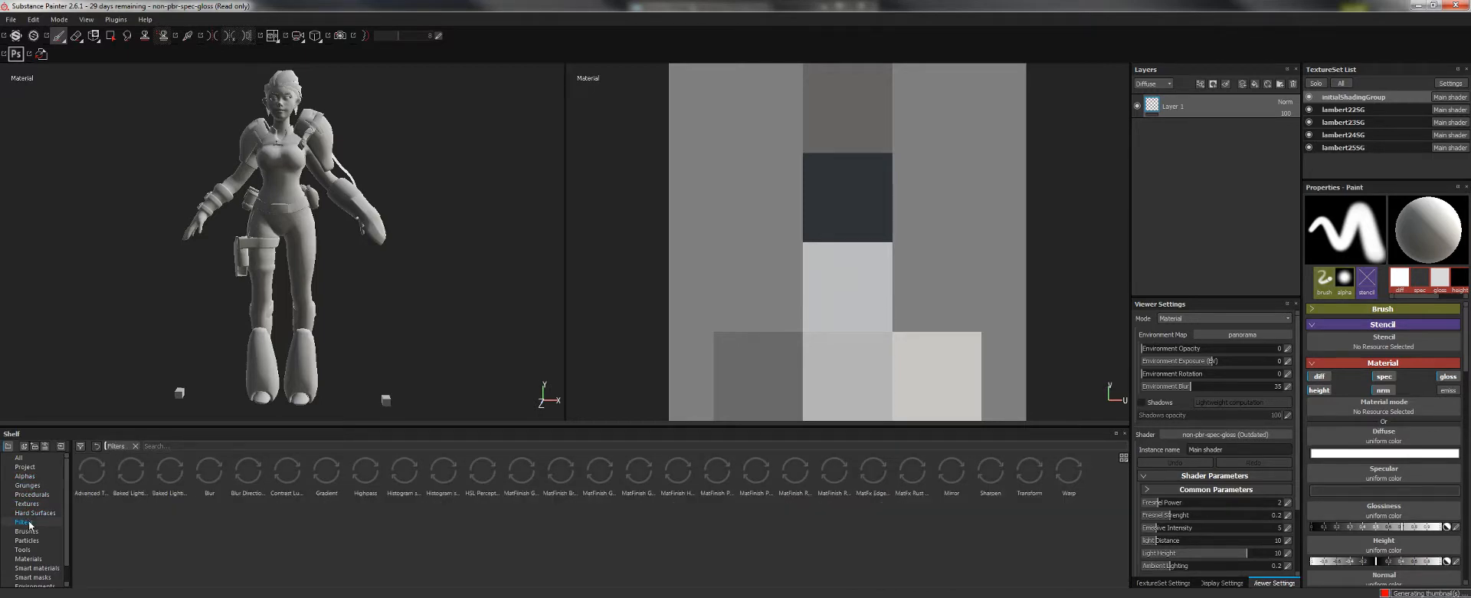
{"action": "left_click", "coordinate": [26, 541]}
{"action": "left_click", "coordinate": [23, 550]}
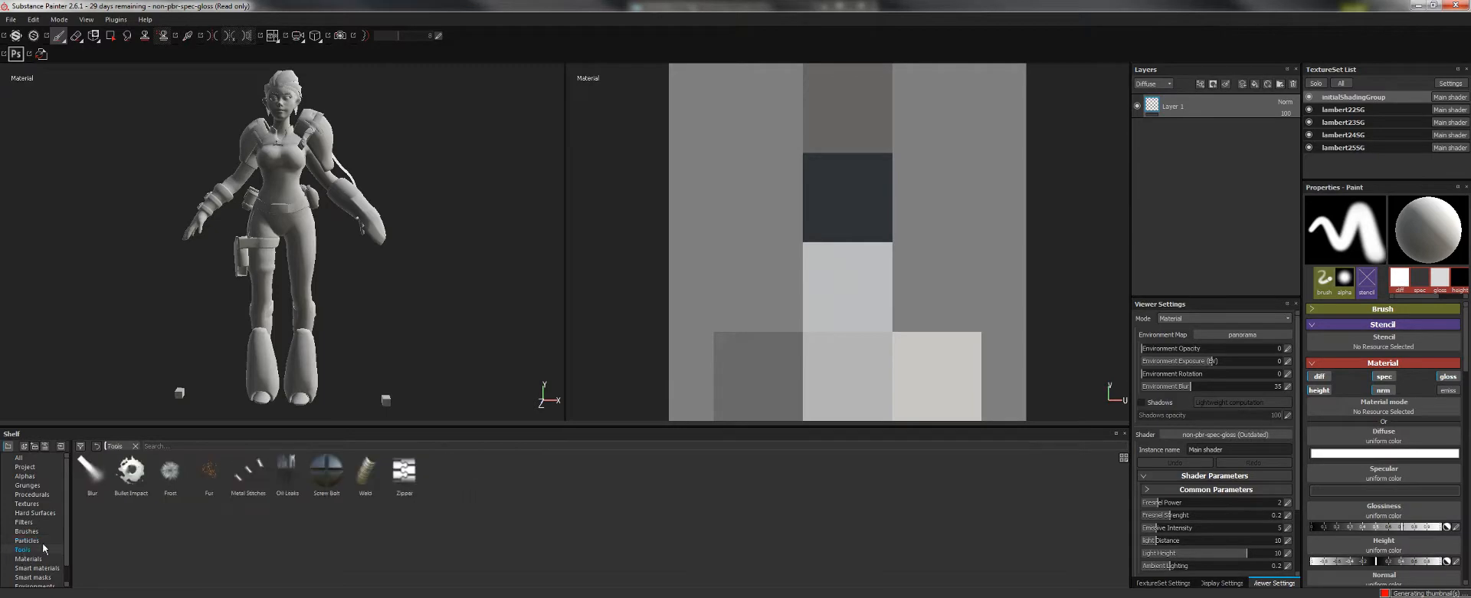
{"action": "left_click", "coordinate": [34, 476]}
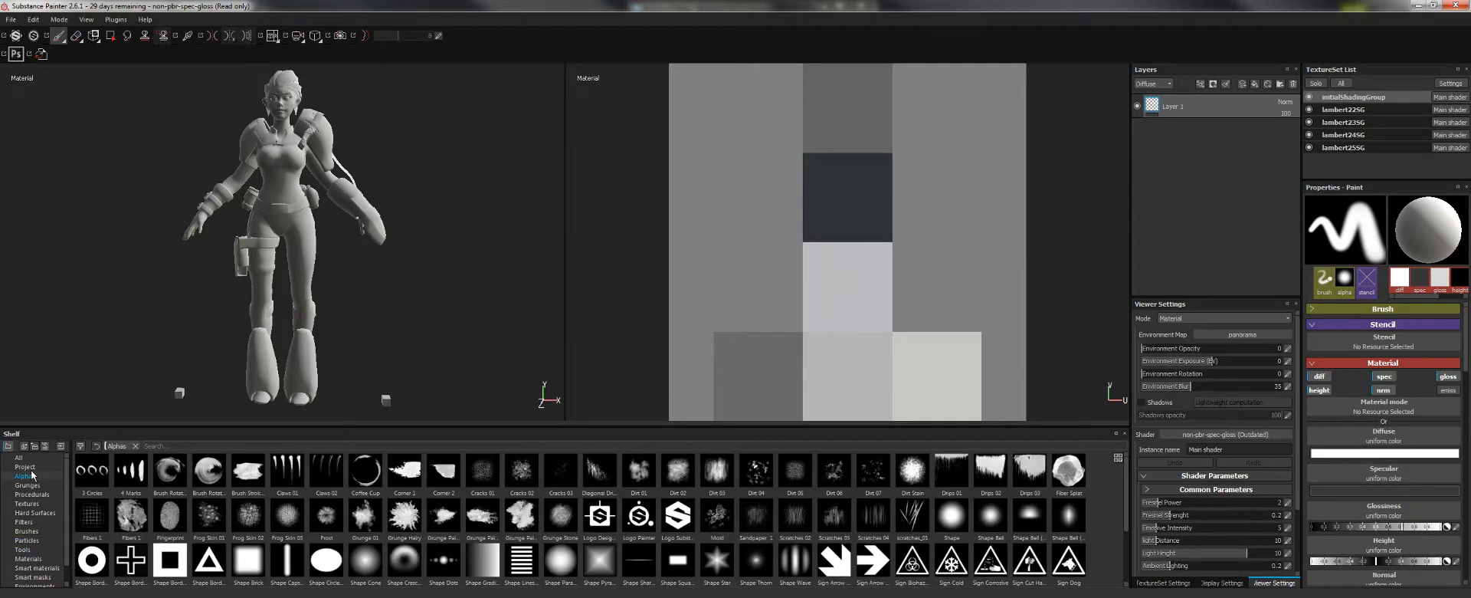
{"action": "left_click", "coordinate": [25, 467]}
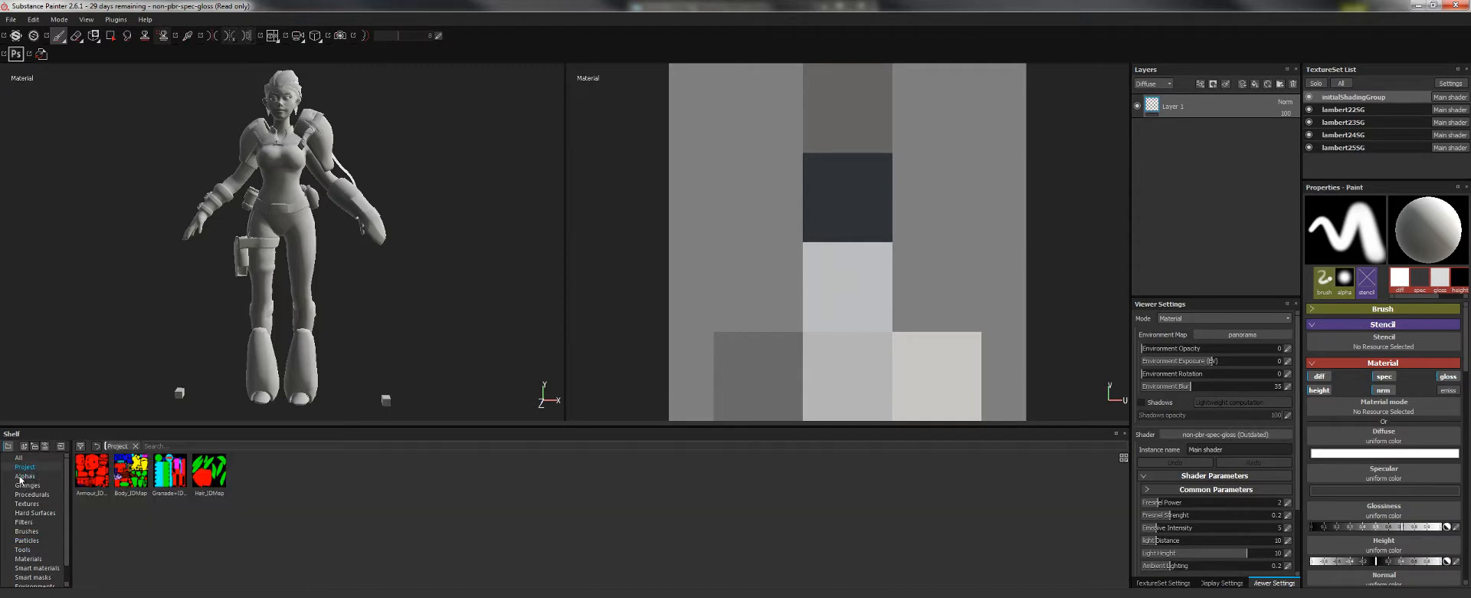
{"action": "mouse_move", "coordinate": [79, 464]}
{"action": "mouse_move", "coordinate": [132, 483]}
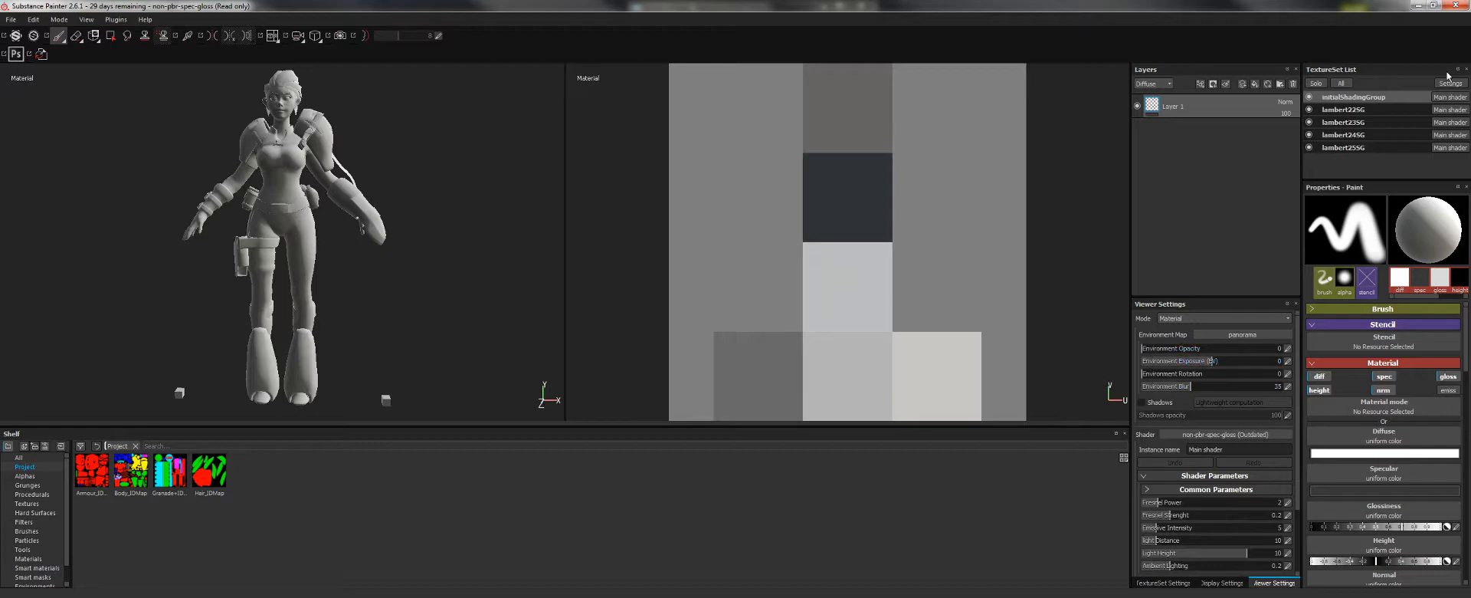
- Examine the UV layouts of the lambert22SG, lambert23SG and lambert24SG texture sets, ending on lambert22SG
{"action": "left_click", "coordinate": [1354, 111]}
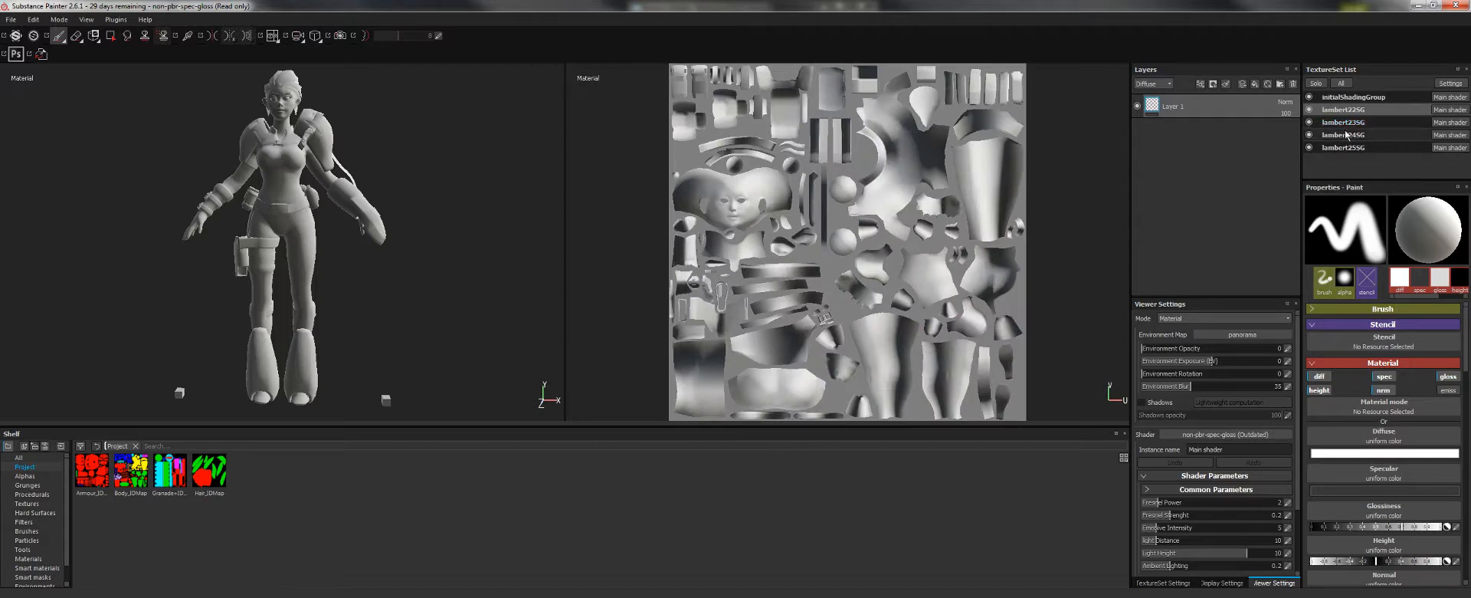
{"action": "left_click", "coordinate": [1347, 123]}
{"action": "left_click", "coordinate": [1346, 136]}
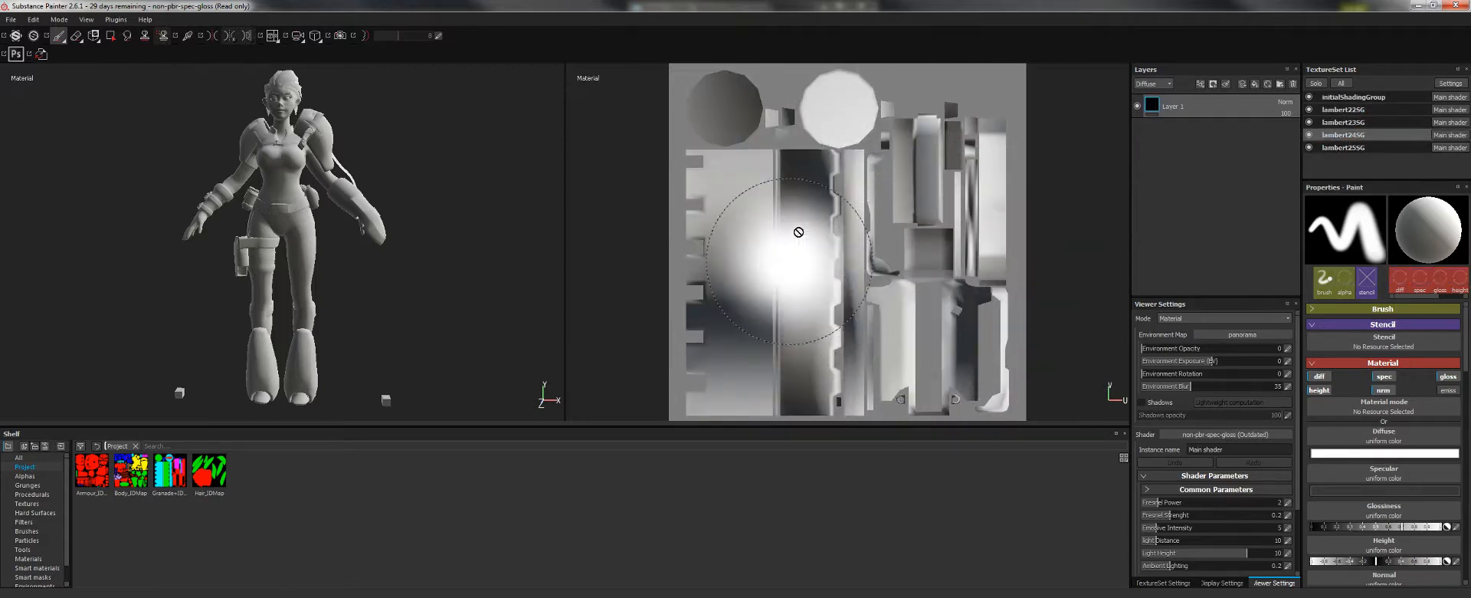
{"action": "left_click", "coordinate": [1342, 111]}
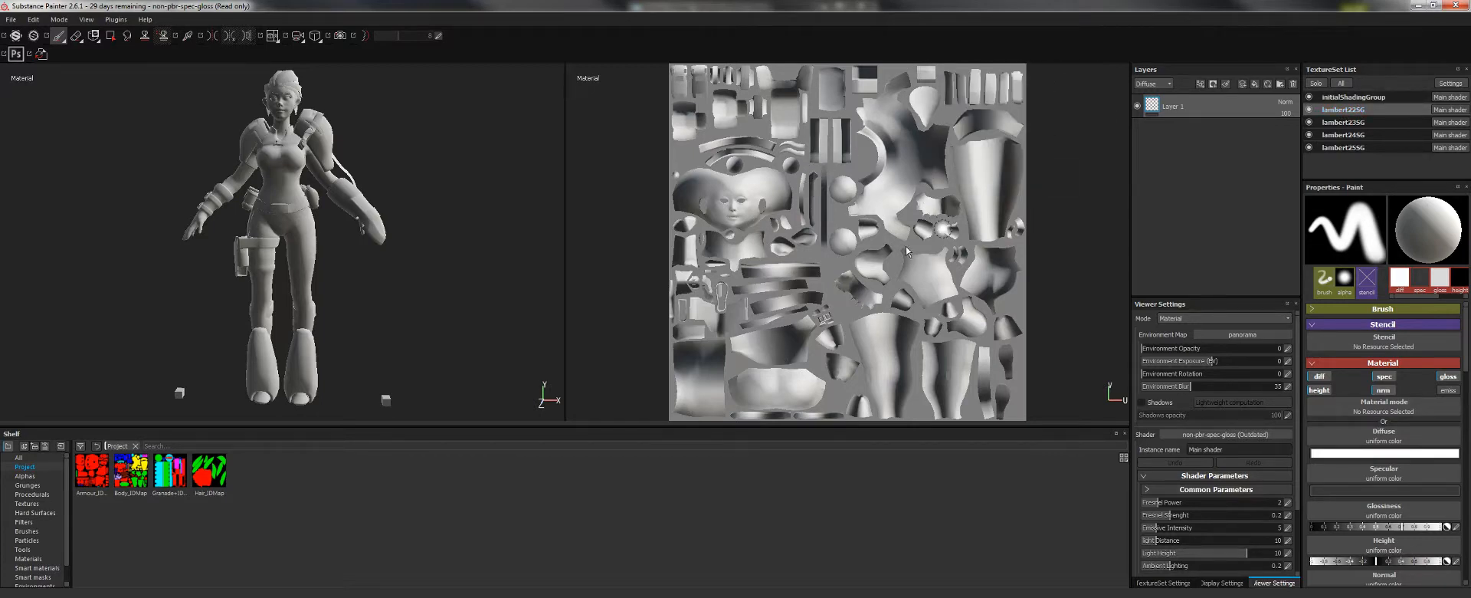
- Rename the lambert22SG texture set as Body_Main
{"action": "double_click", "coordinate": [1349, 110]}
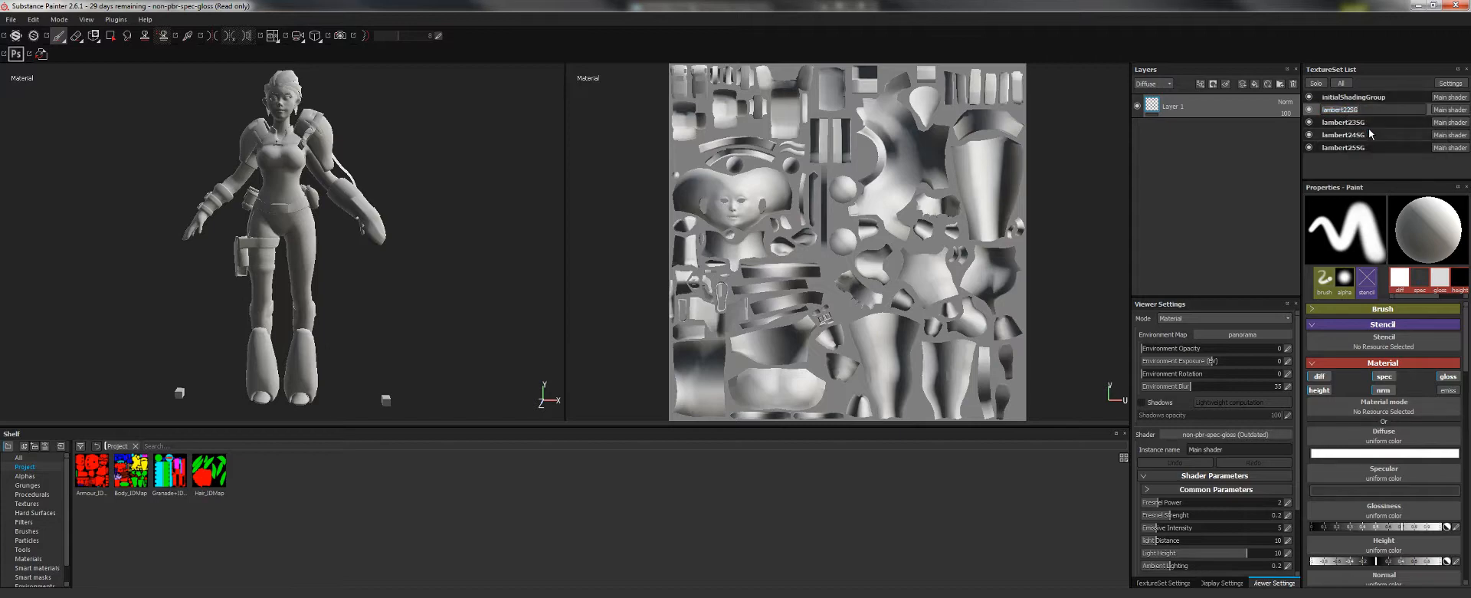
{"action": "key", "text": "BackSpace"}
{"action": "key", "text": "Return"}
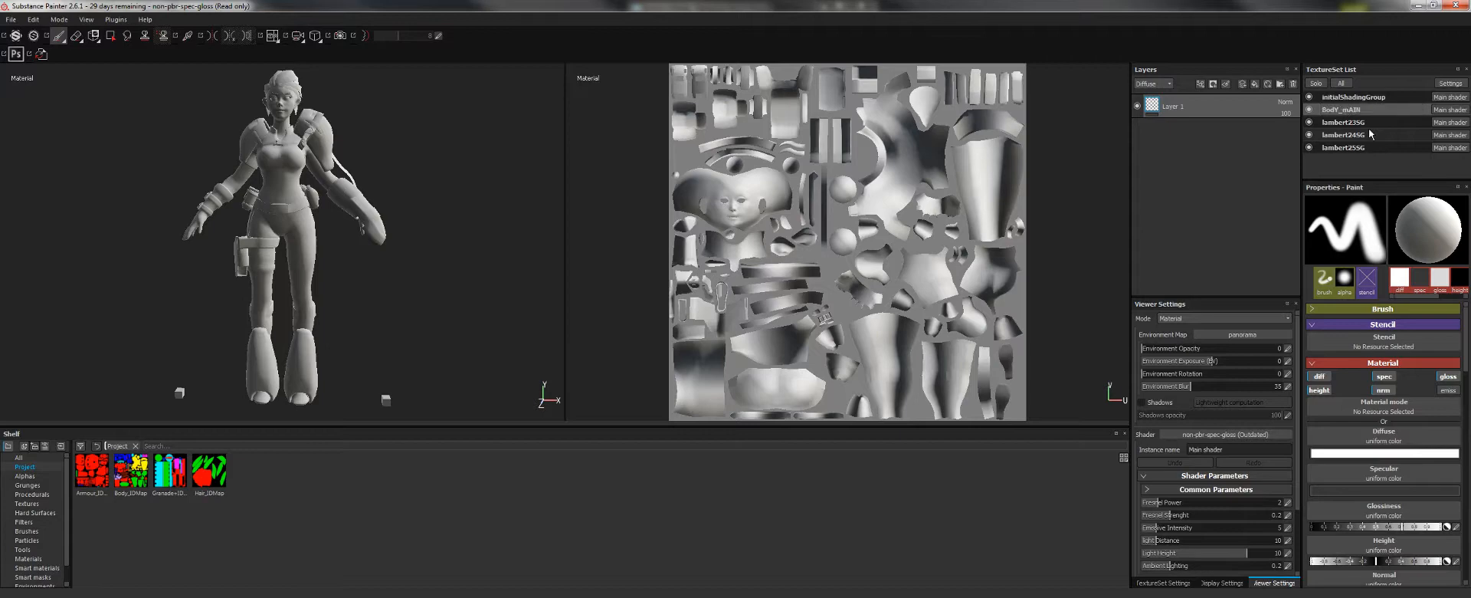
{"action": "right_click", "coordinate": [1362, 112]}
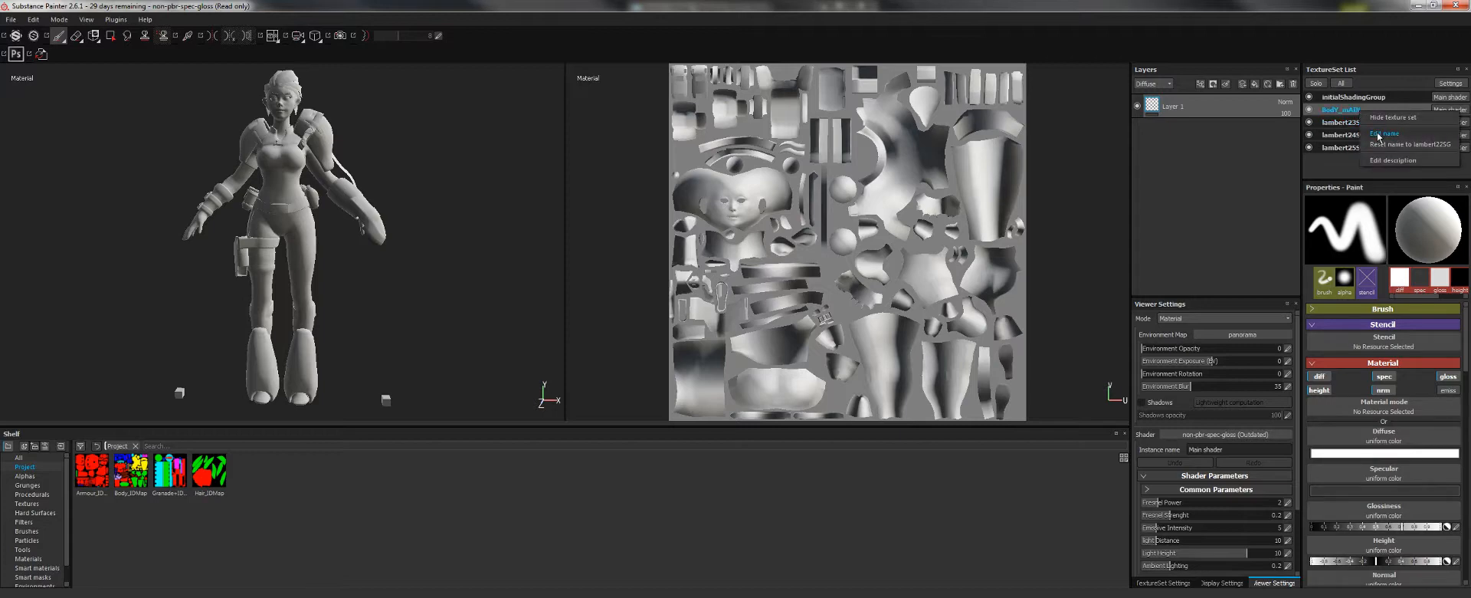
{"action": "left_click", "coordinate": [1379, 135]}
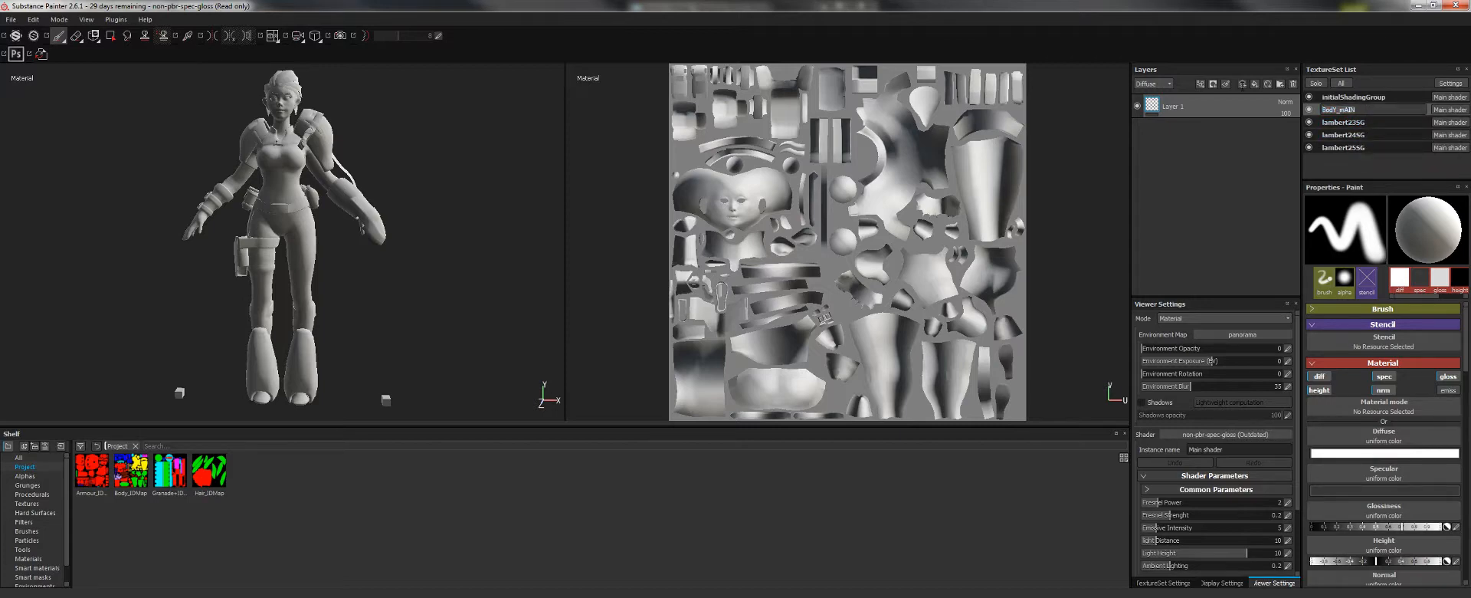
{"action": "type", "text": "body_Main"}
{"action": "key", "text": "Return"}
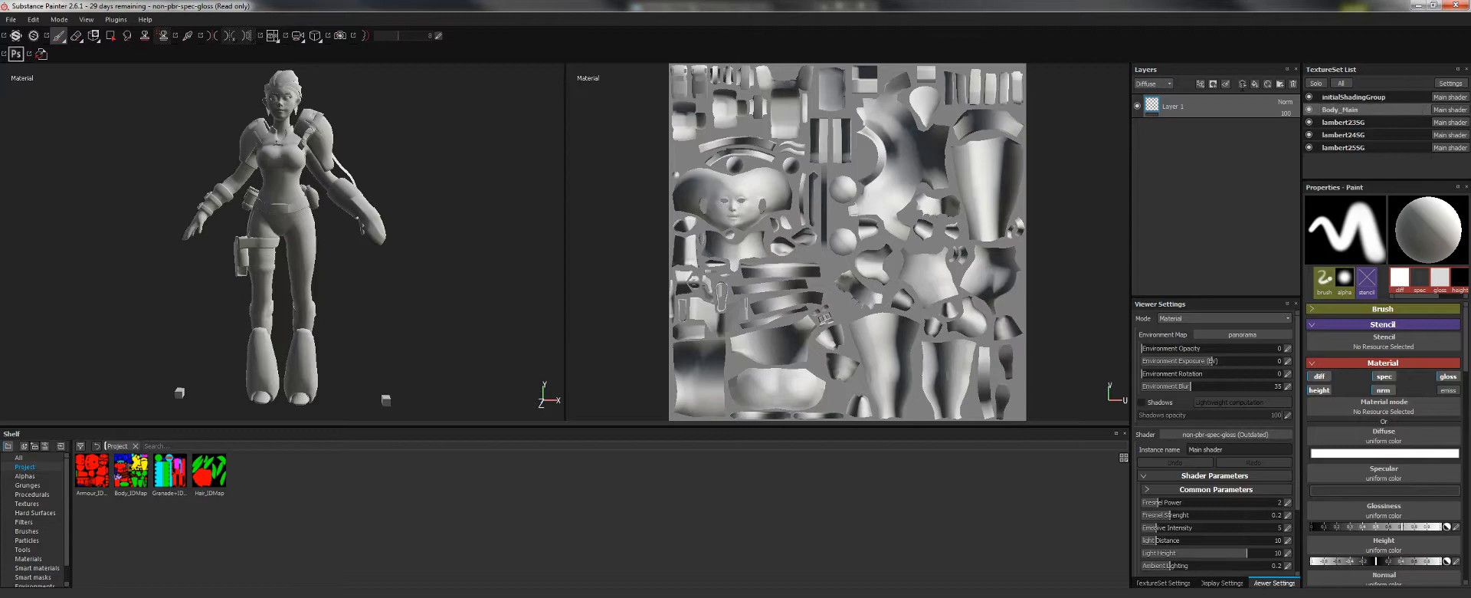
- Toggle the visibility of the Body_Main and lambert25SG texture sets off and on to check which character parts they cover
{"action": "left_click", "coordinate": [1309, 109]}
{"action": "left_click", "coordinate": [1310, 109]}
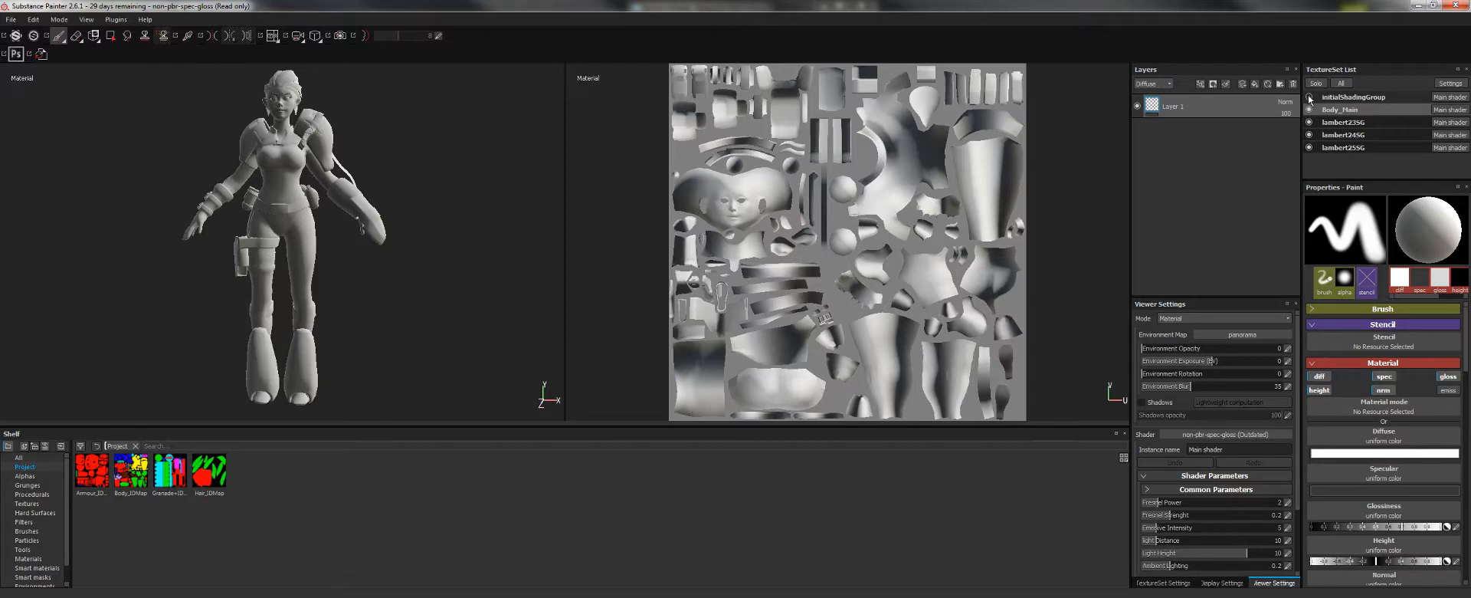
{"action": "left_click", "coordinate": [1310, 147]}
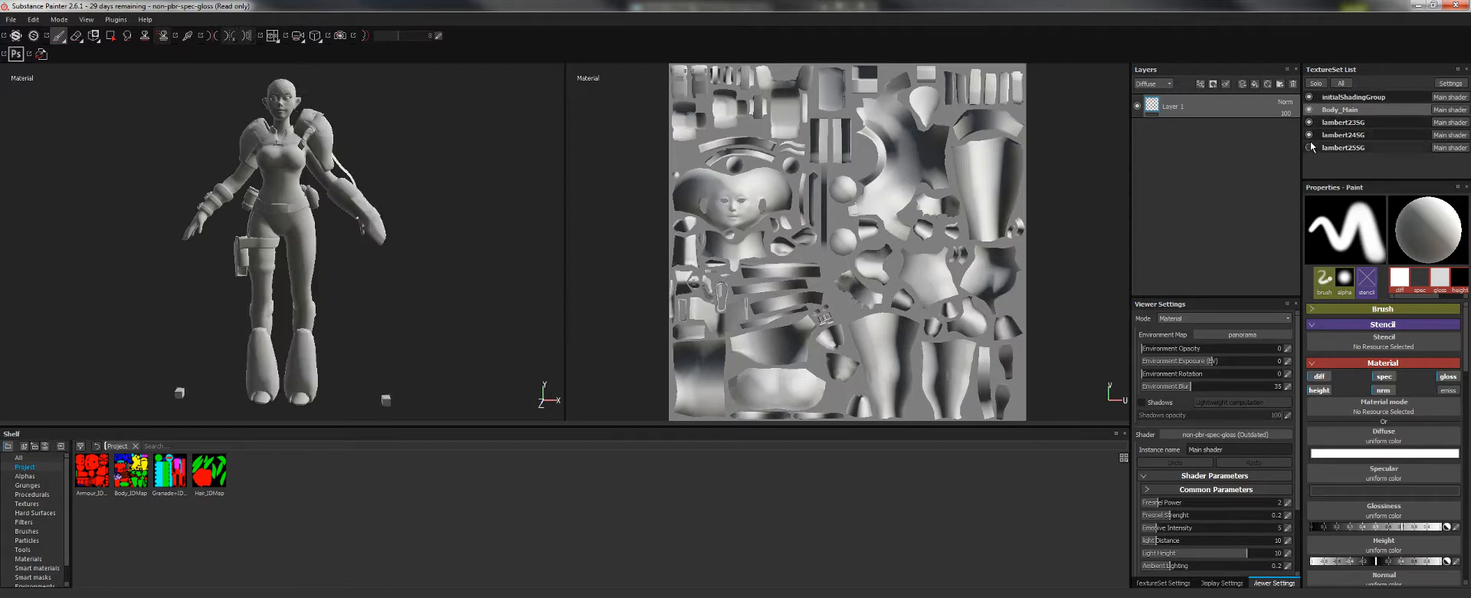
{"action": "left_click", "coordinate": [1310, 147]}
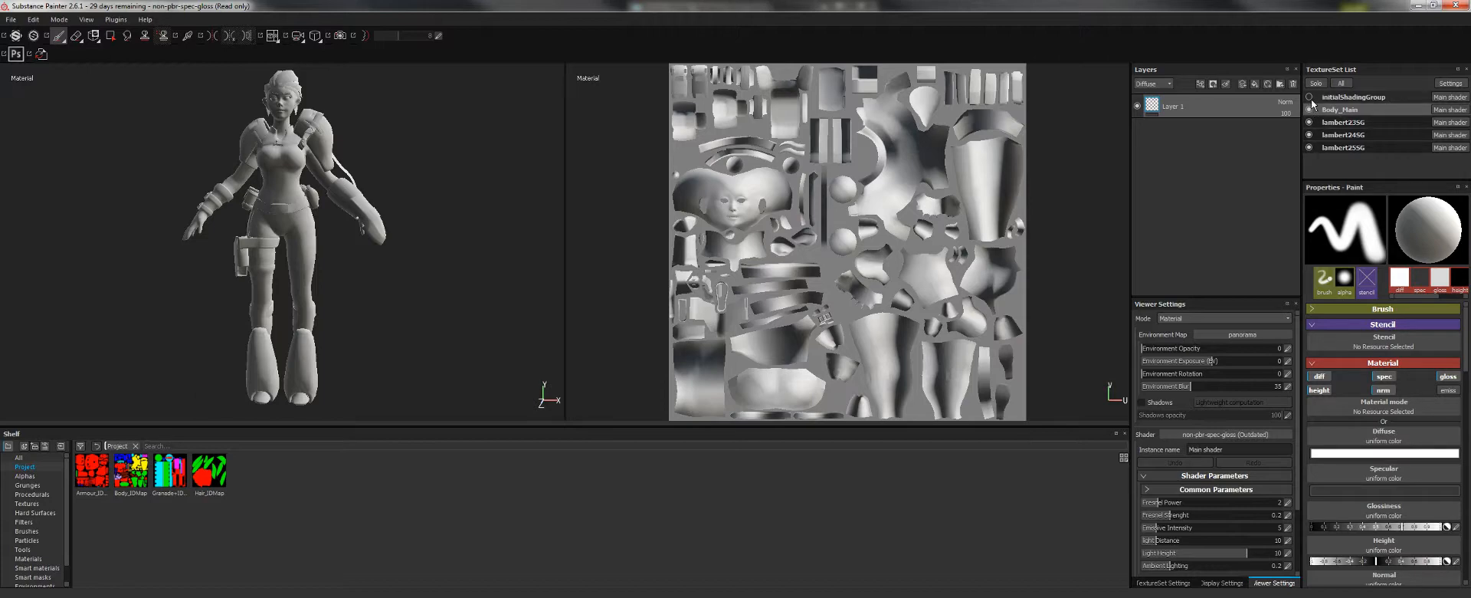
{"action": "left_click", "coordinate": [1310, 110]}
{"action": "left_click", "coordinate": [1309, 110]}
{"action": "right_click", "coordinate": [1324, 124]}
{"action": "key", "text": "Escape"}
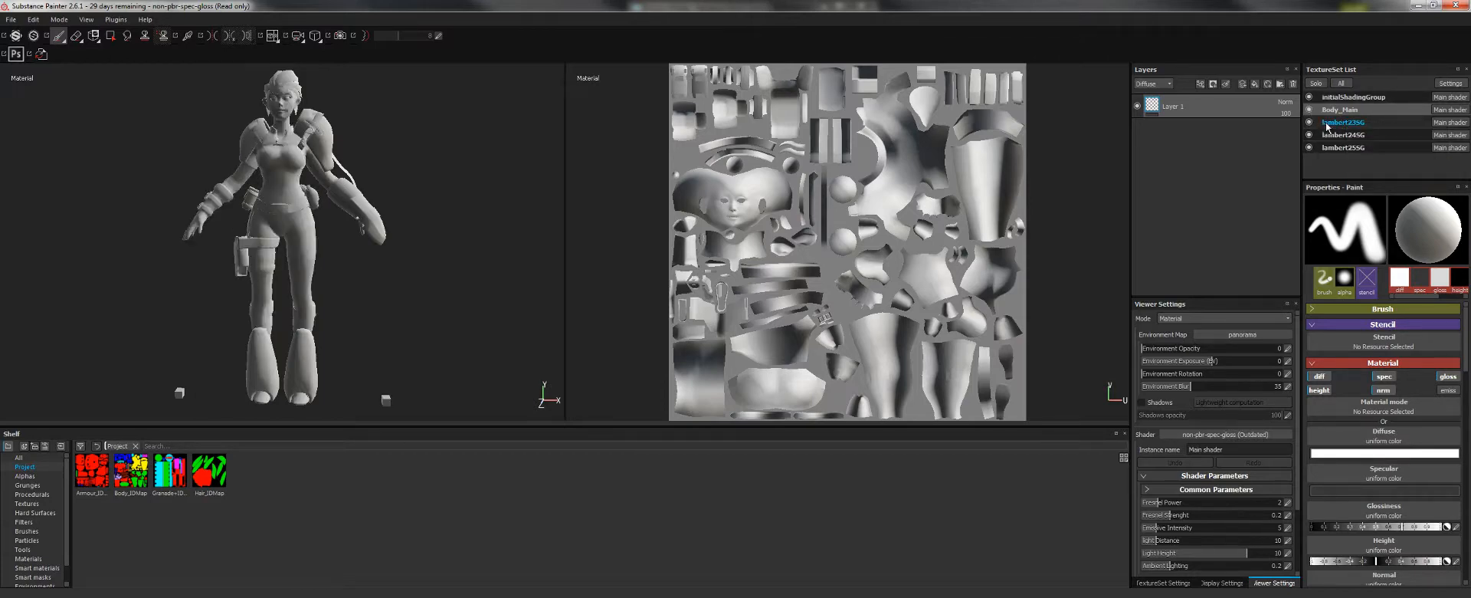
- Rename the lambert23SG texture set as Armour_Main
{"action": "left_click", "coordinate": [1337, 122]}
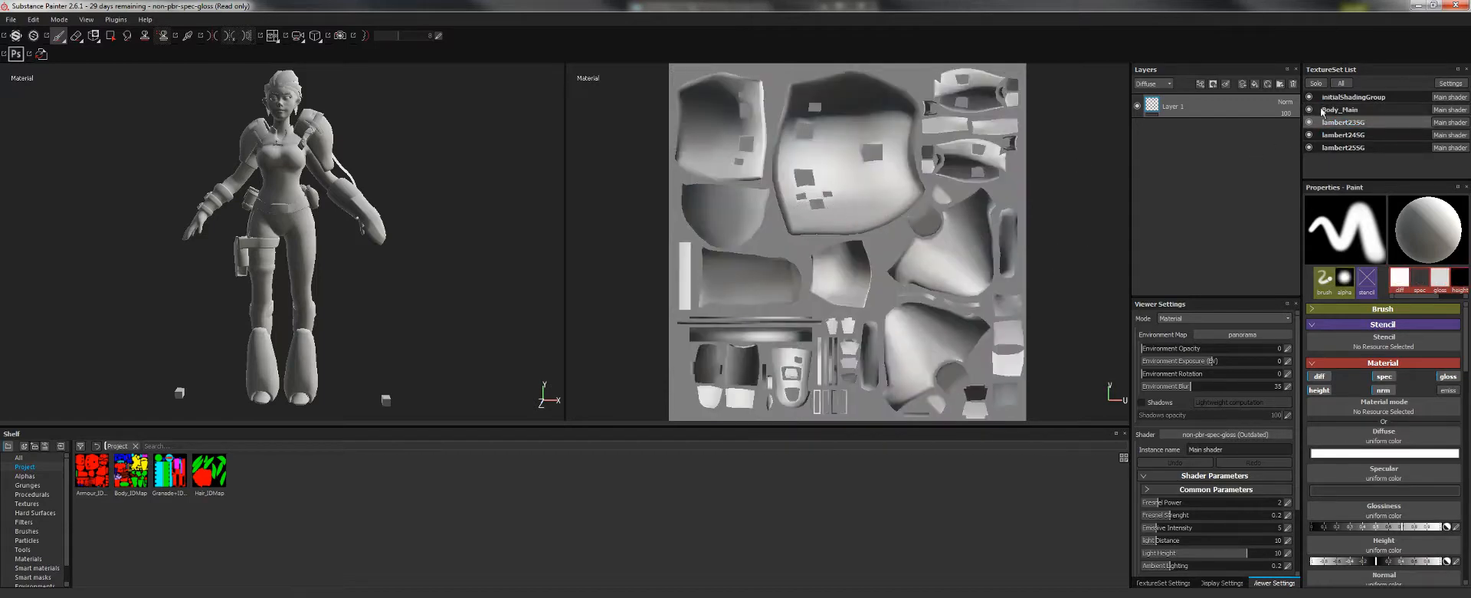
{"action": "right_click", "coordinate": [1347, 124]}
{"action": "left_click", "coordinate": [1371, 152]}
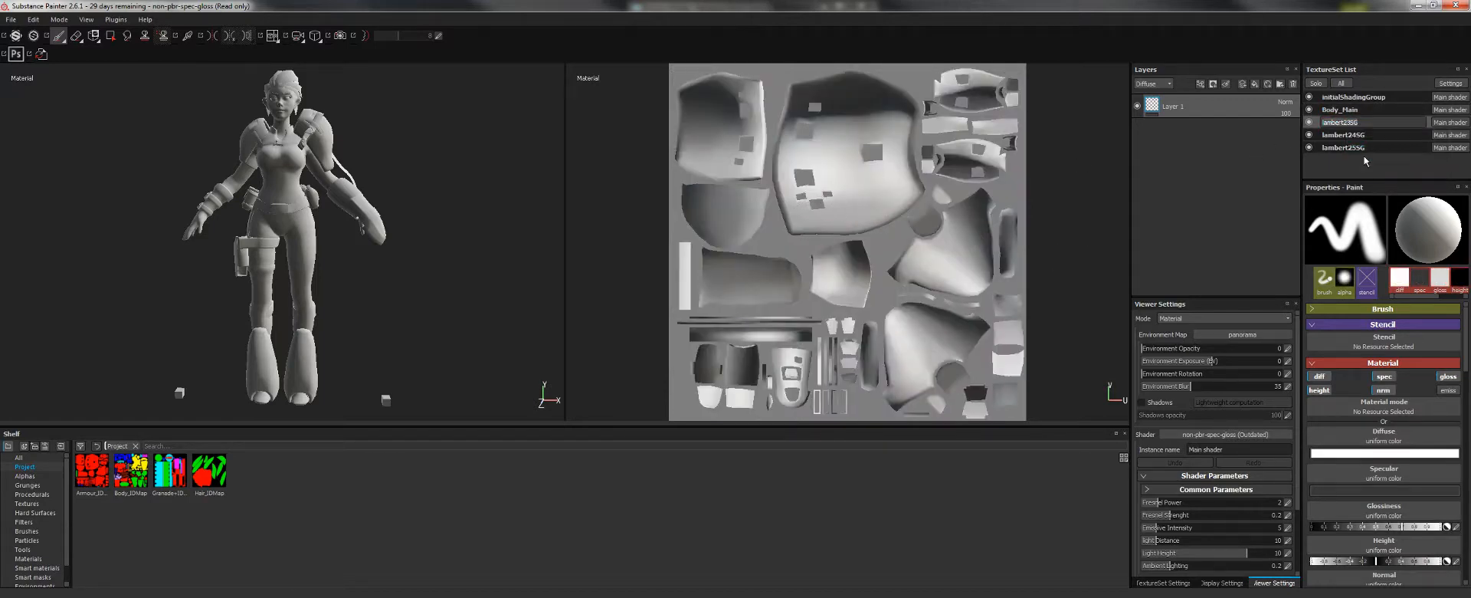
{"action": "key", "text": "Return"}
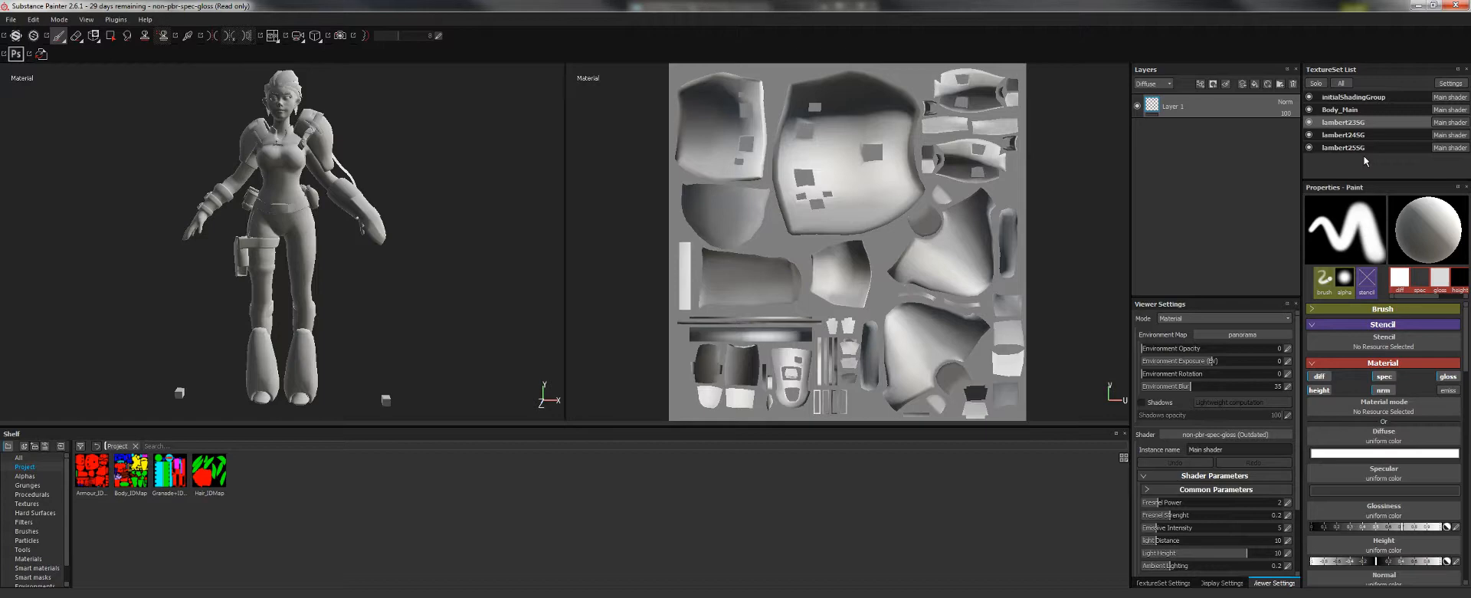
{"action": "double_click", "coordinate": [1341, 122]}
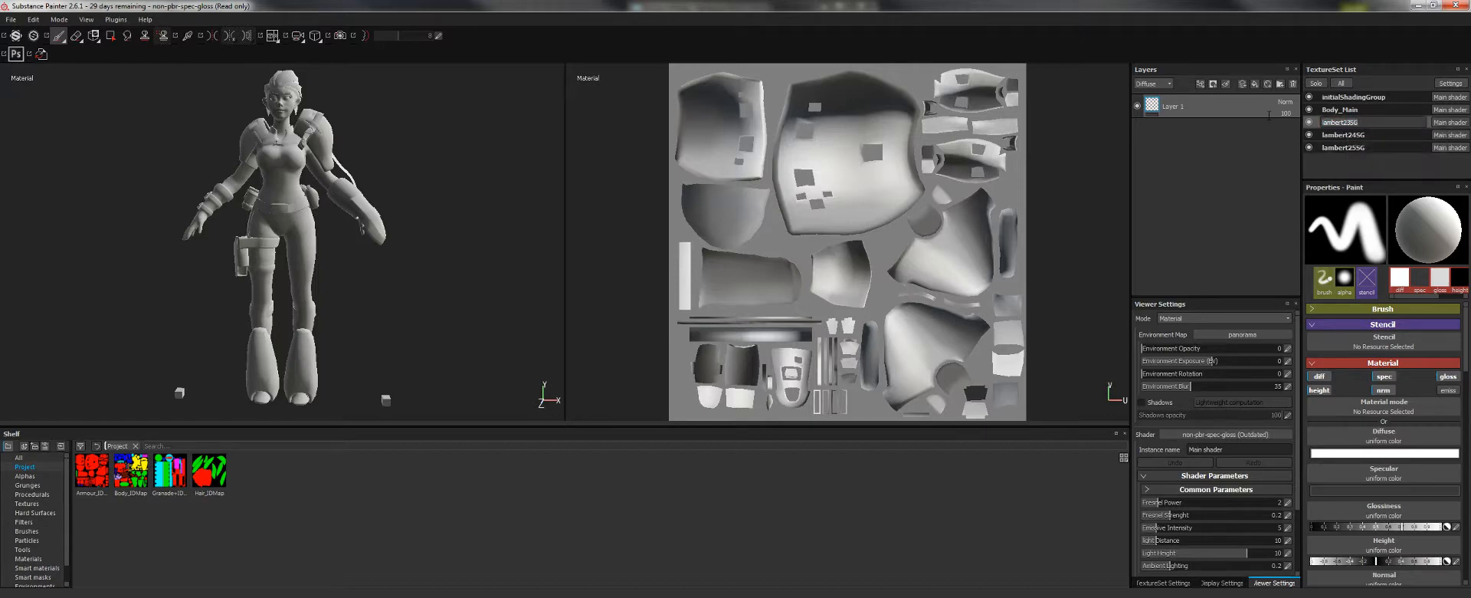
{"action": "key", "text": "BackSpace"}
{"action": "key", "text": "Return"}
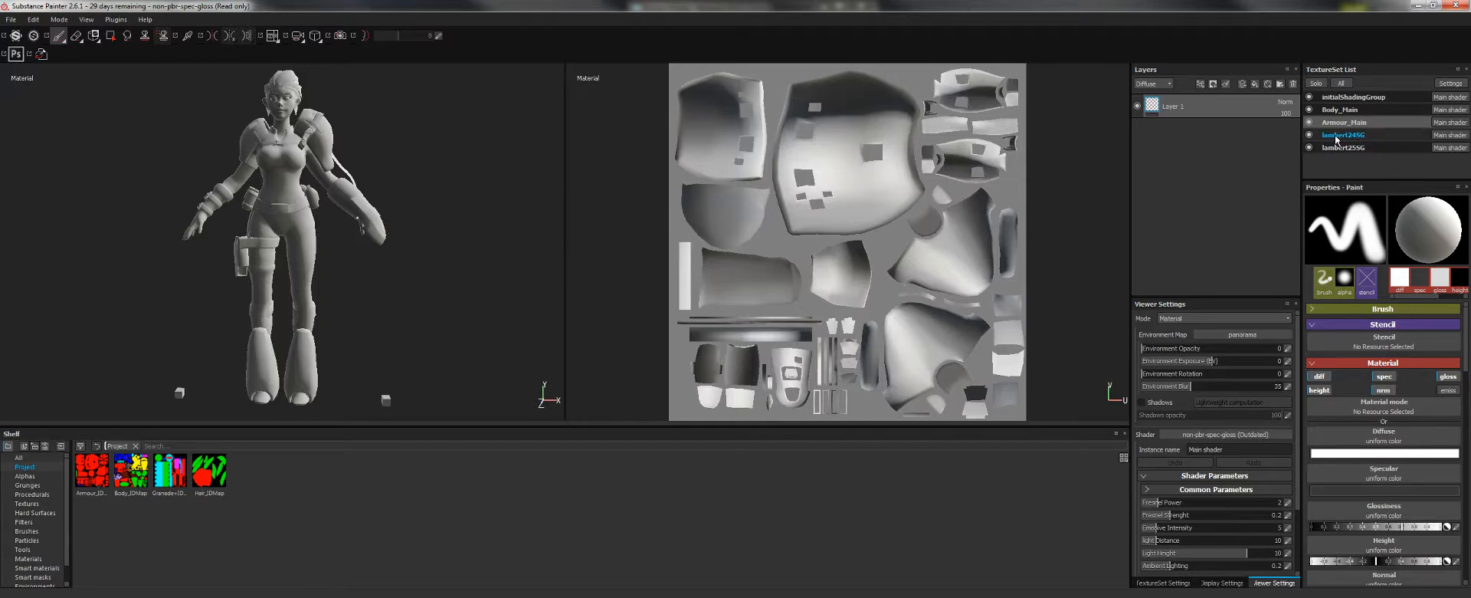
- Rename the lambert24SG texture set as Granade_Main
{"action": "left_click", "coordinate": [1337, 136]}
{"action": "double_click", "coordinate": [1336, 137]}
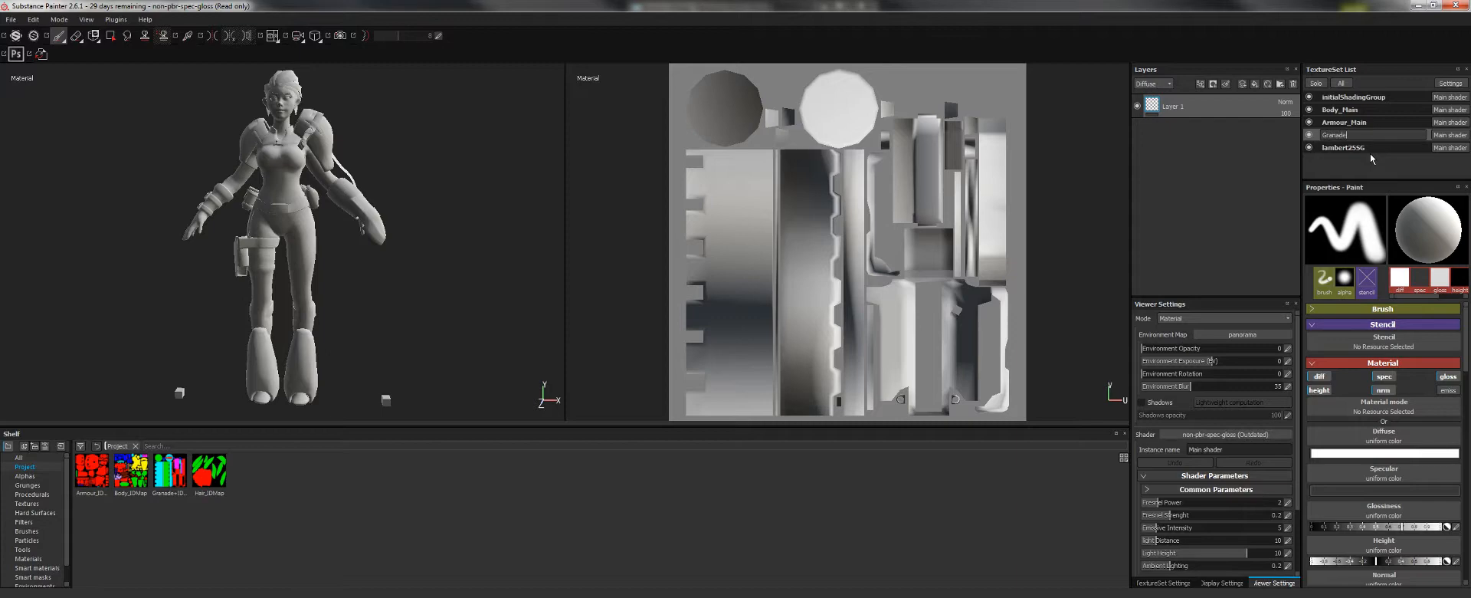
{"action": "type", "text": "Granade_Main"}
{"action": "key", "text": "Return"}
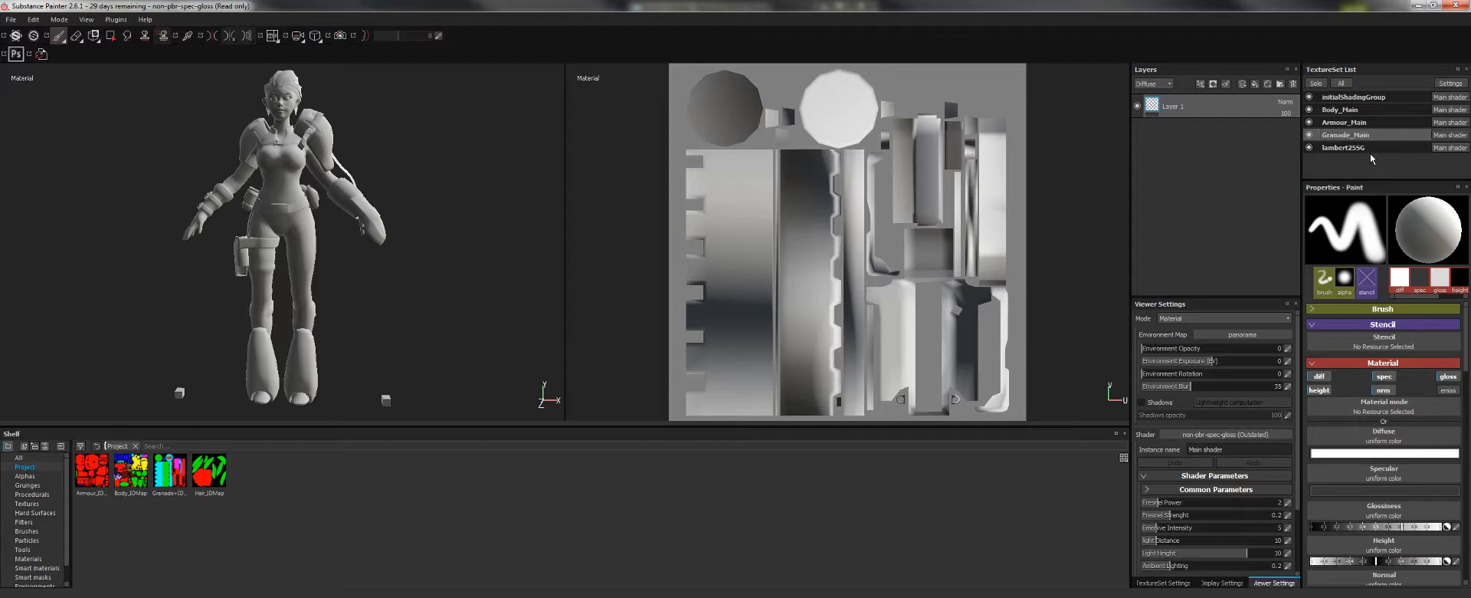
- Rename the lambert25SG texture set as Hair_Main
{"action": "left_click", "coordinate": [1358, 148]}
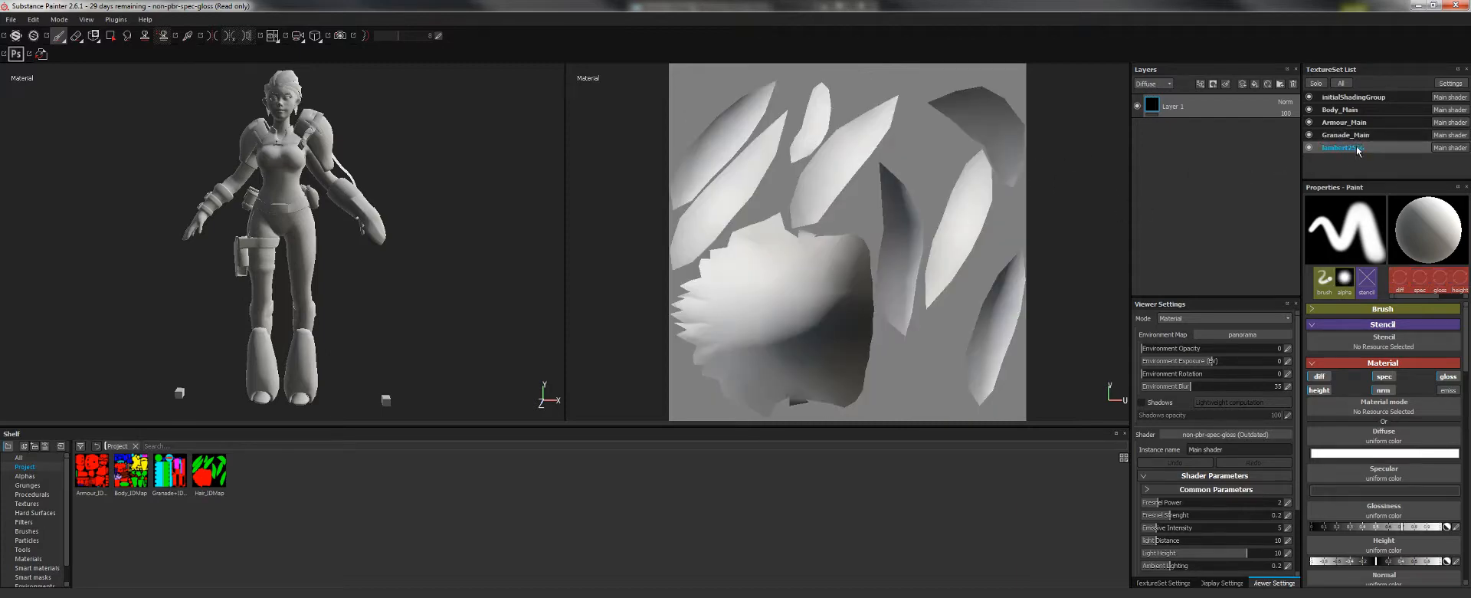
{"action": "double_click", "coordinate": [1359, 147]}
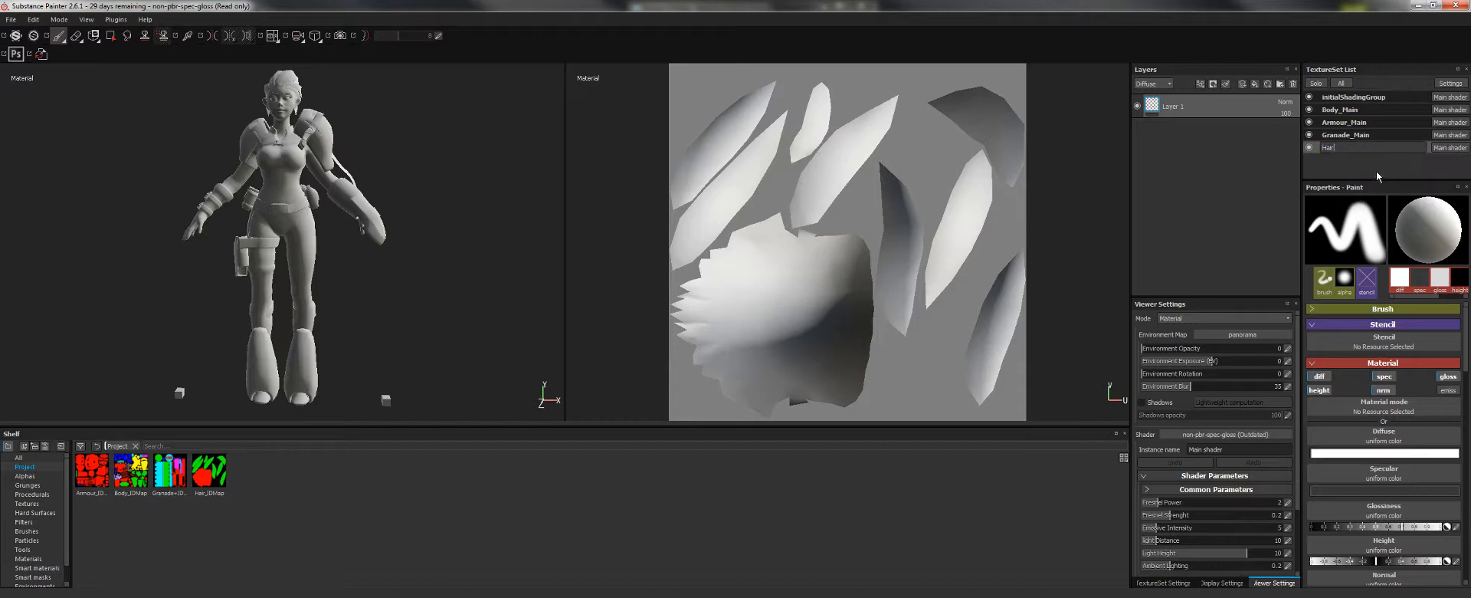
{"action": "type", "text": "Hair_Main"}
{"action": "key", "text": "Return"}
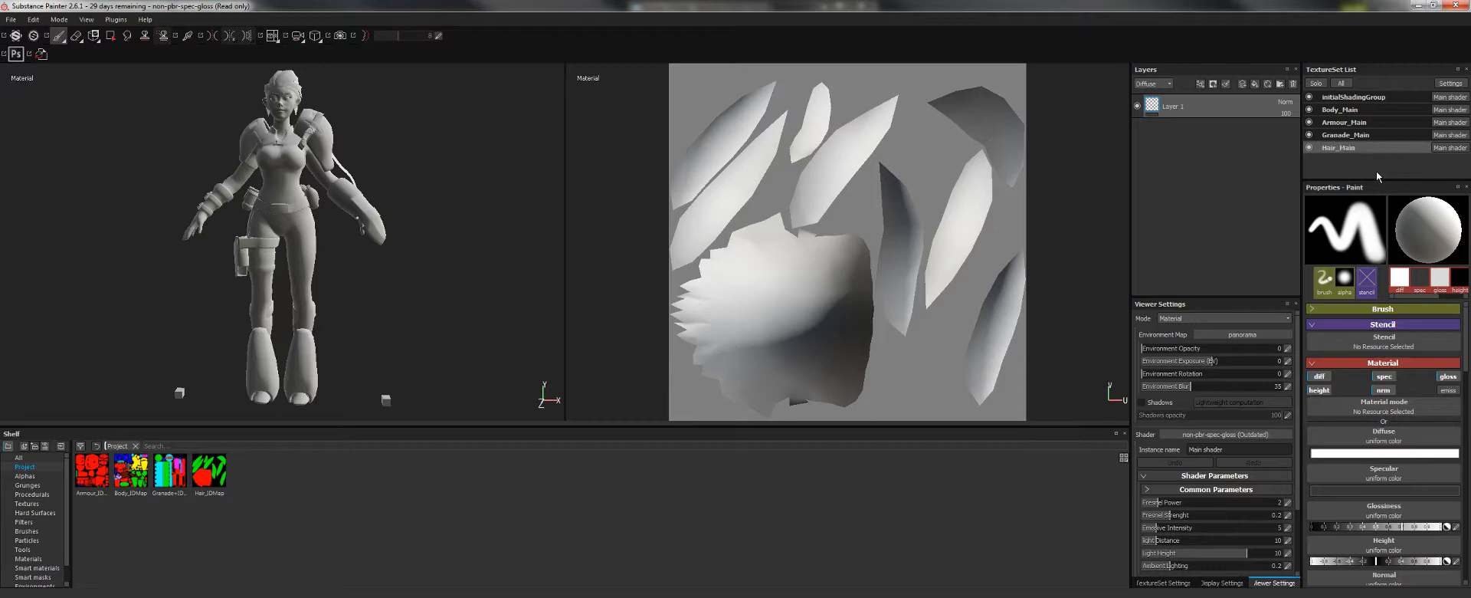
- Toggle the visibility of the texture sets to check which character parts each one covers, leaving only Body_Main shown
{"action": "left_click", "coordinate": [1310, 98]}
{"action": "left_click", "coordinate": [1310, 109]}
{"action": "left_click", "coordinate": [1310, 122]}
{"action": "left_click", "coordinate": [1310, 135]}
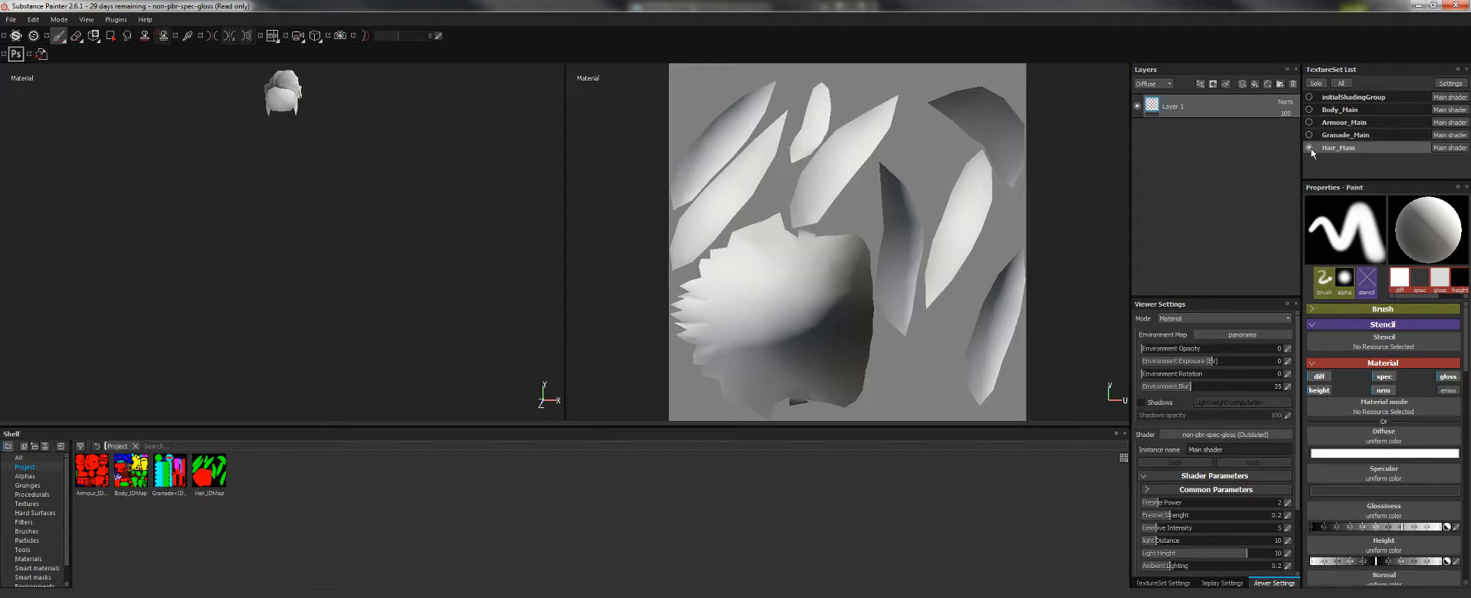
{"action": "left_click", "coordinate": [1310, 147]}
{"action": "left_click", "coordinate": [1310, 135]}
{"action": "left_click", "coordinate": [1310, 122]}
{"action": "left_click", "coordinate": [1309, 135]}
{"action": "left_click", "coordinate": [1309, 122]}
{"action": "left_click", "coordinate": [1309, 110]}
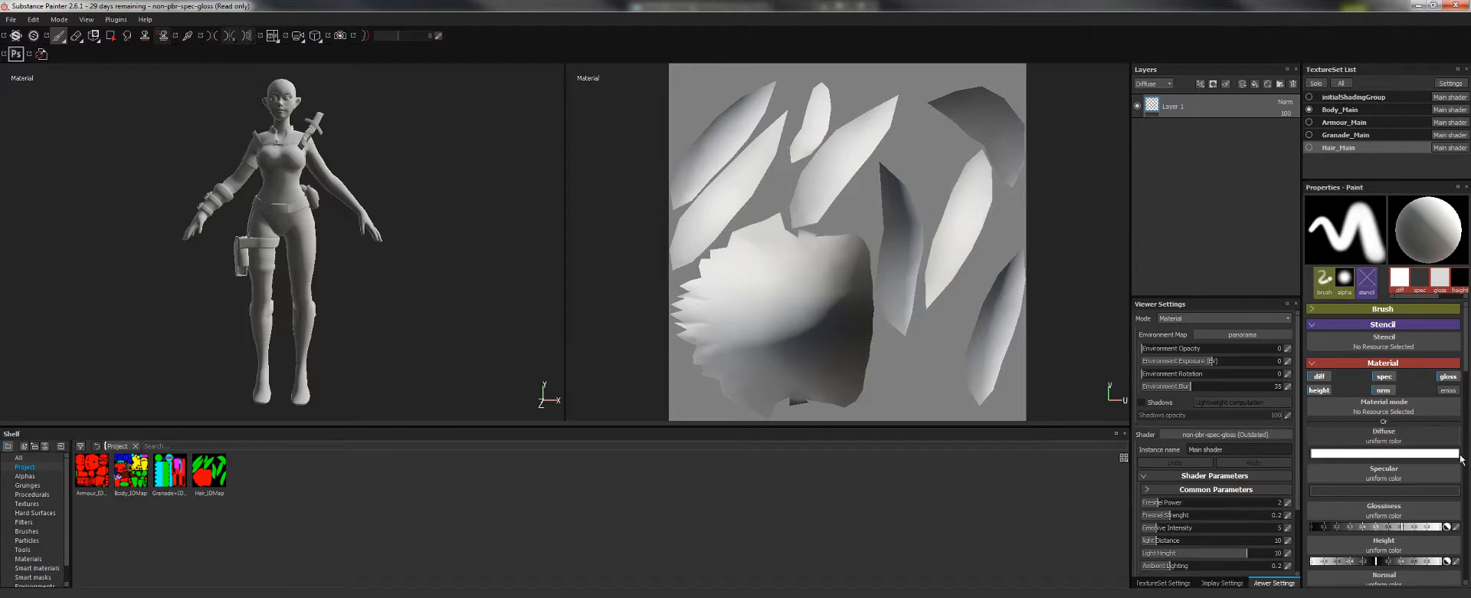
- Set the brush's diffuse colour to pure red, make test strokes across the hair UV islands and undo them
{"action": "left_click", "coordinate": [1372, 453]}
{"action": "left_click", "coordinate": [1370, 410]}
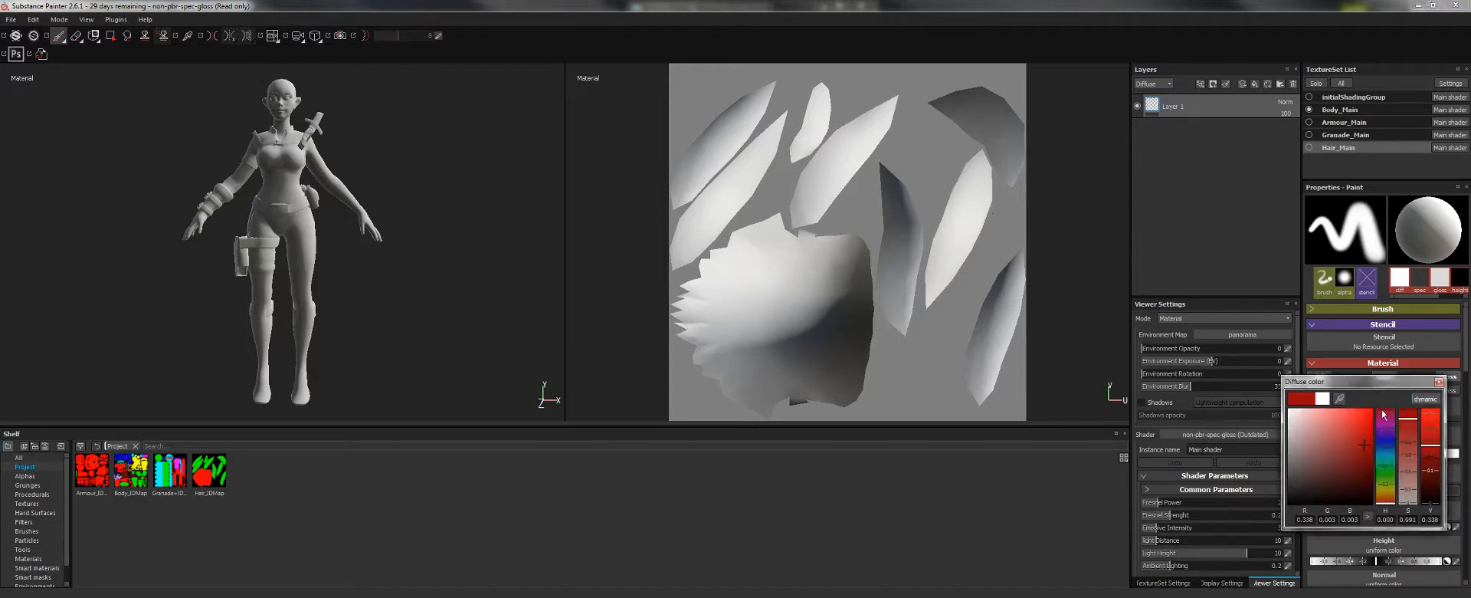
{"action": "mouse_move", "coordinate": [819, 295]}
{"action": "left_mouse_down"}
{"action": "mouse_move", "coordinate": [740, 222]}
{"action": "mouse_move", "coordinate": [755, 173]}
{"action": "left_mouse_up"}
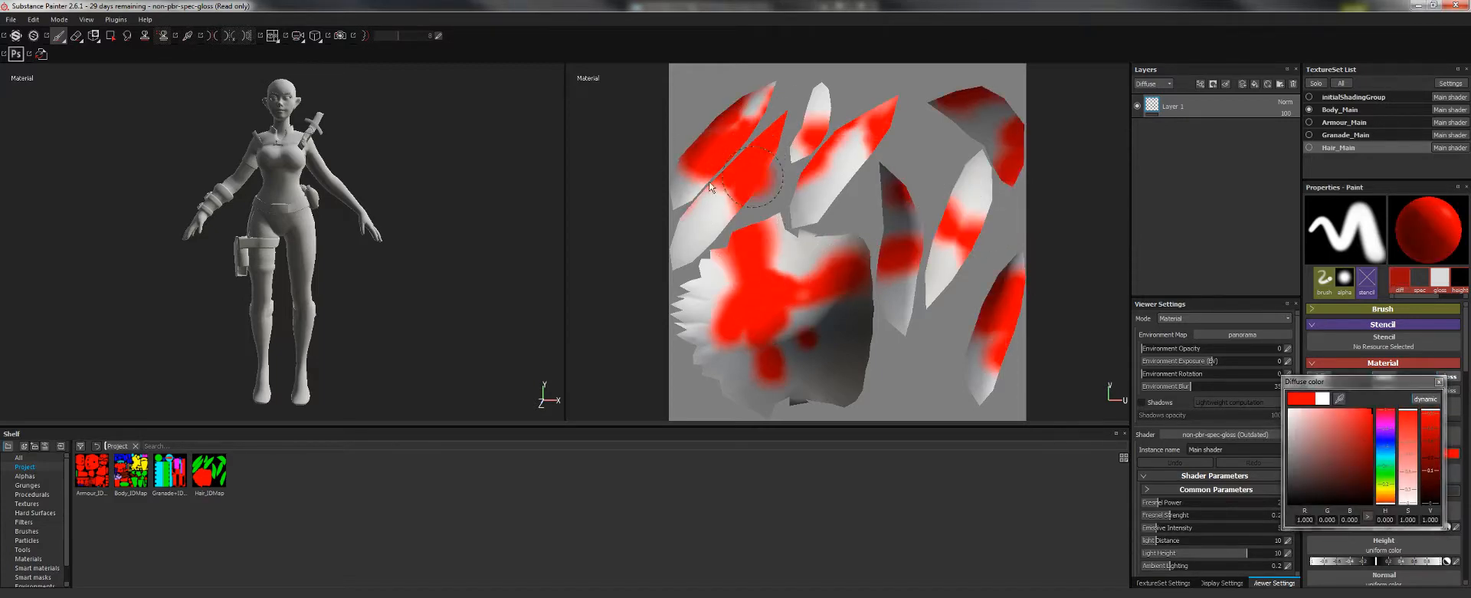
{"action": "key", "text": "alt+q"}
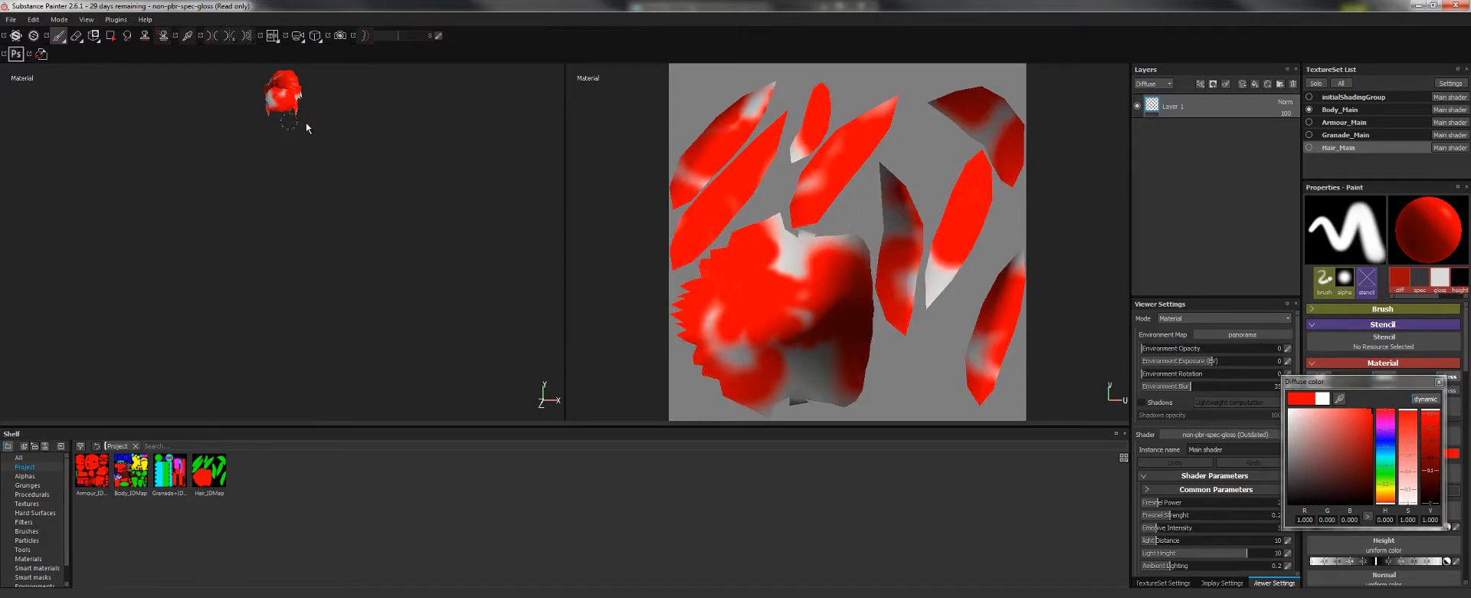
{"action": "key", "text": "alt+q"}
{"action": "left_click", "coordinate": [1439, 381]}
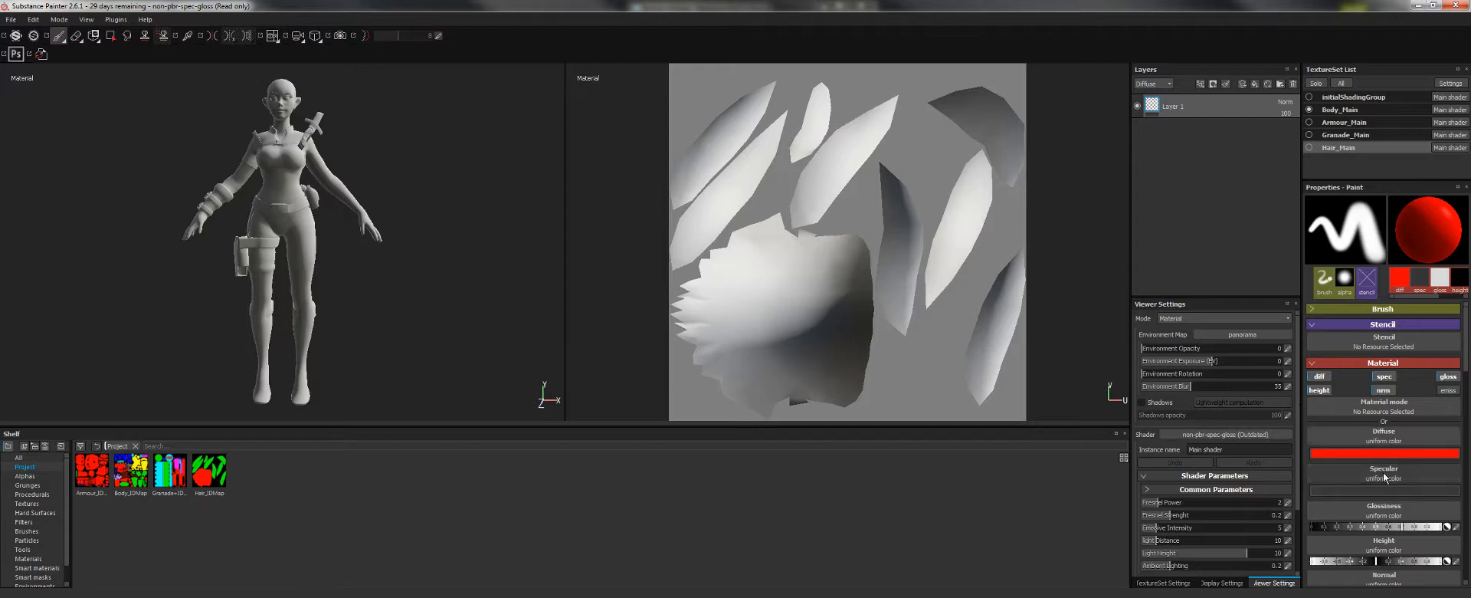
- Look through the brush's material channels and give the viewer settings and paint properties areas more height
{"action": "scroll", "coordinate": [1399, 463], "scroll_direction": "down", "scroll_amount": 2}
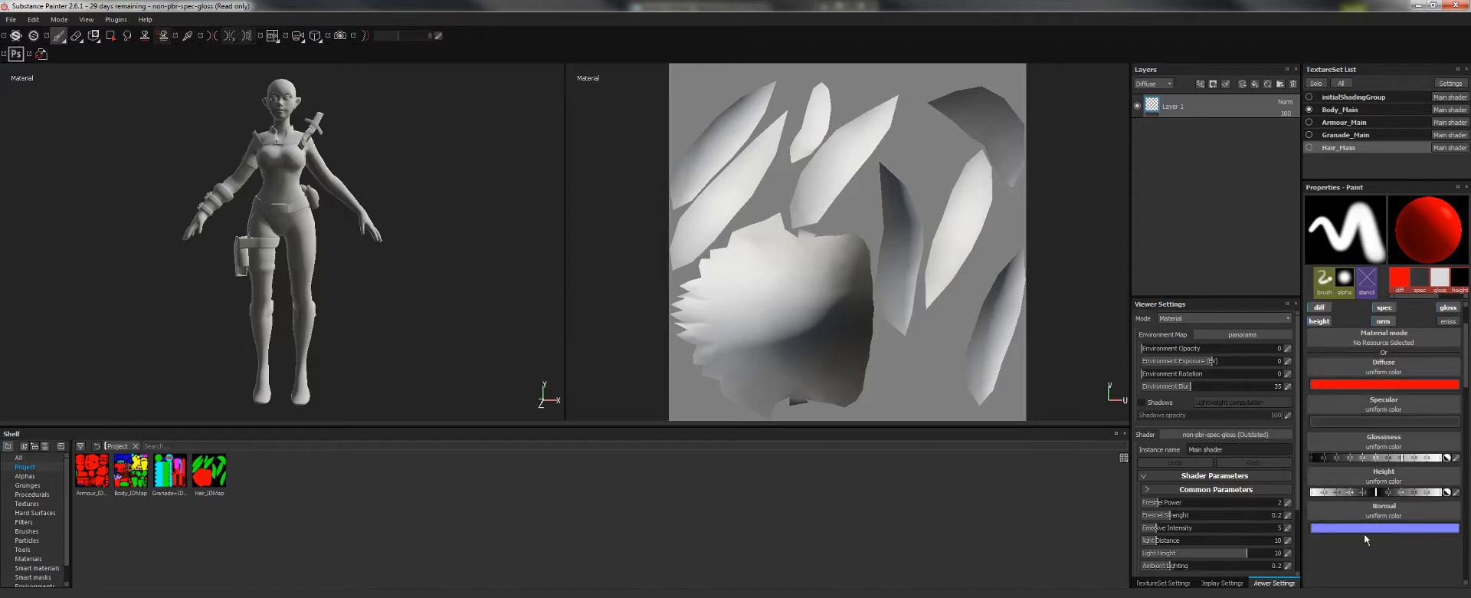
{"action": "scroll", "coordinate": [1349, 429], "scroll_direction": "up", "scroll_amount": 2}
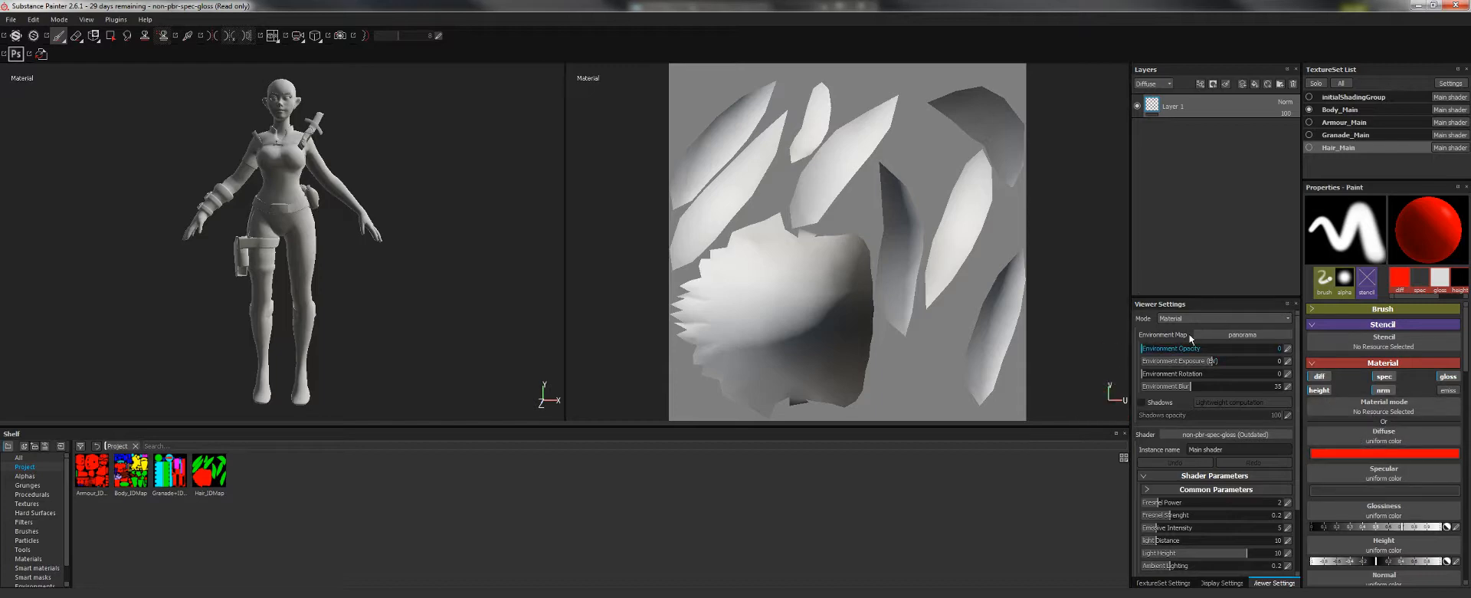
{"action": "left_click_drag", "start_coordinate": [1170, 267], "coordinate": [1033, 48]}
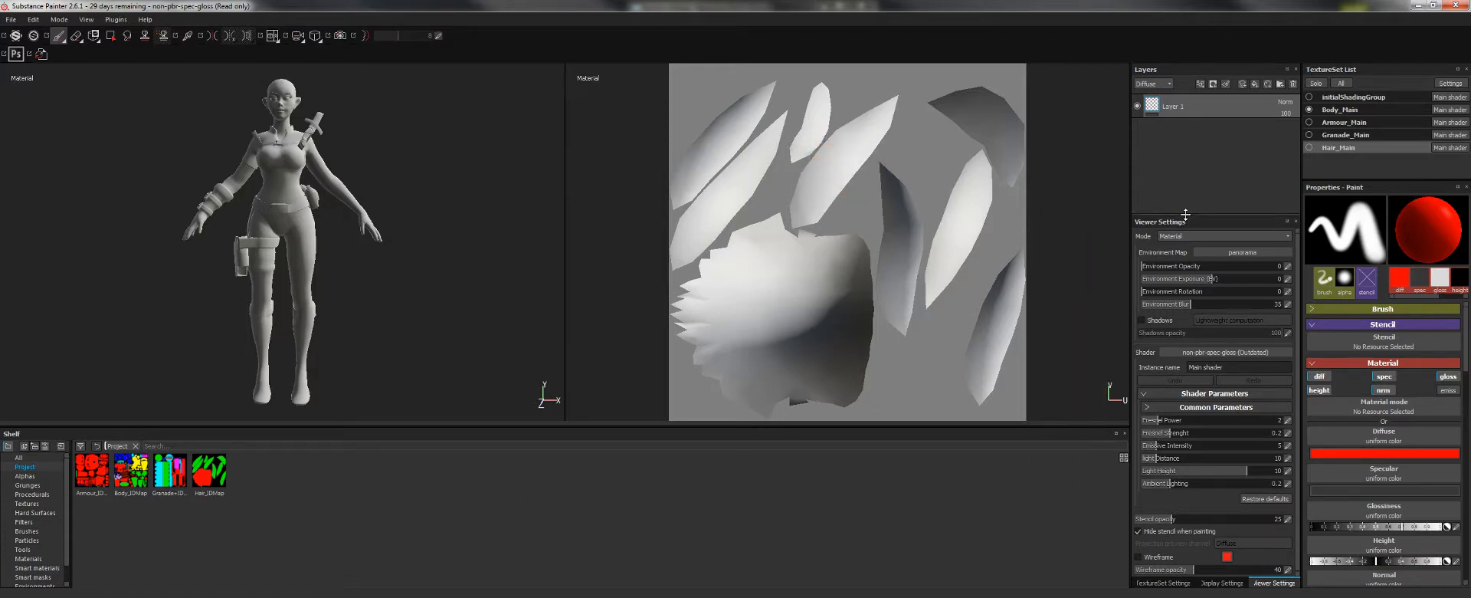
{"action": "left_click_drag", "start_coordinate": [1383, 180], "coordinate": [1382, 155]}
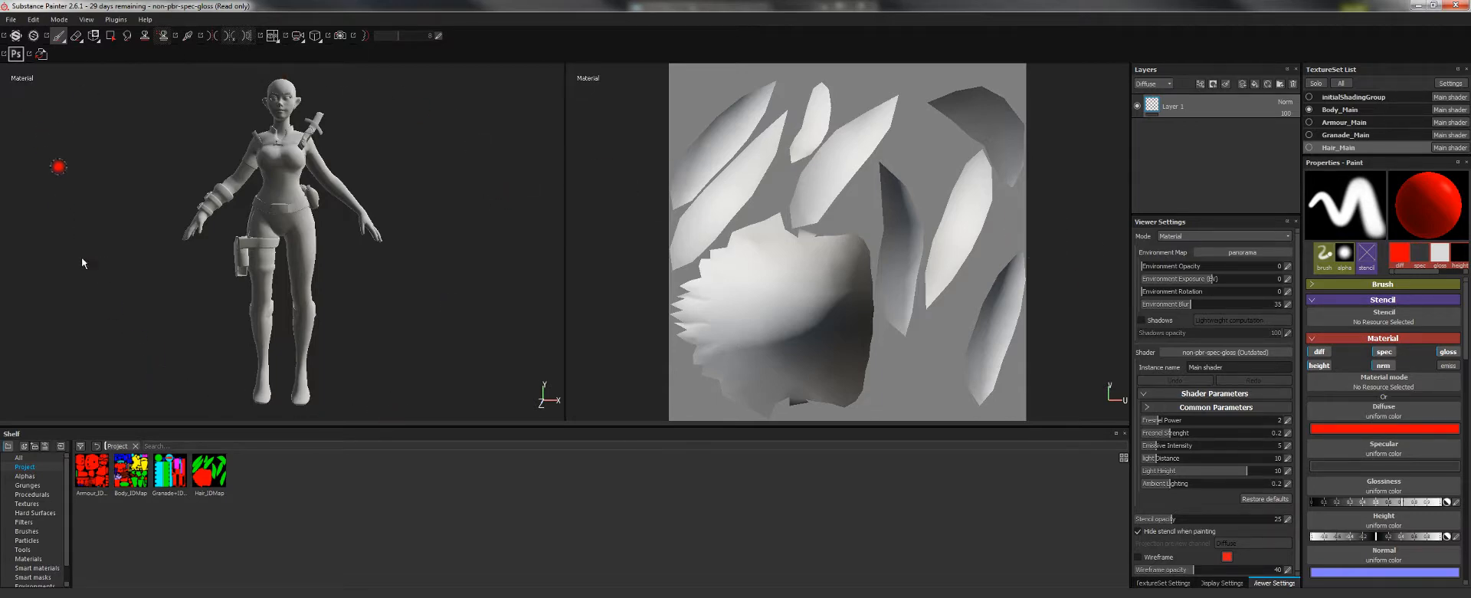
- Try different environment opacity and exposure values on the model, and reset the environment exposure to 0
{"action": "left_click_drag", "start_coordinate": [1154, 270], "coordinate": [1333, 281]}
{"action": "left_click_drag", "start_coordinate": [1185, 268], "coordinate": [1085, 272]}
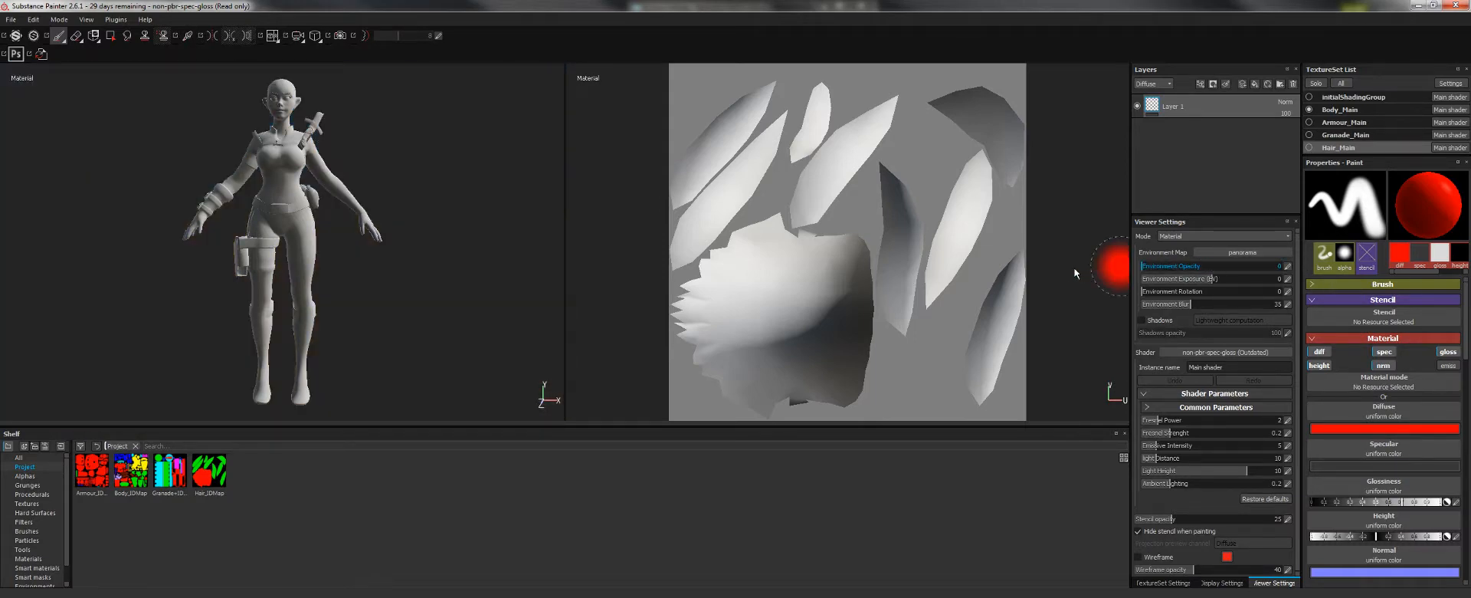
{"action": "left_click_drag", "start_coordinate": [1187, 282], "coordinate": [1155, 282]}
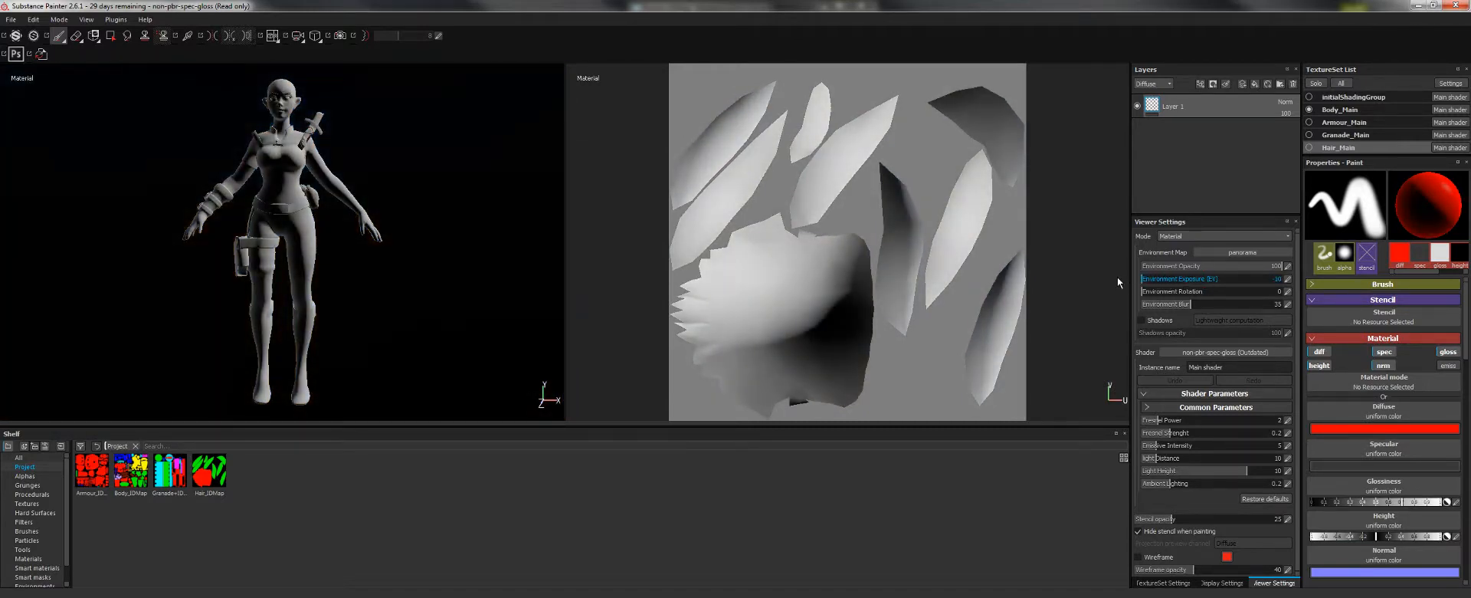
{"action": "left_click_drag", "start_coordinate": [1149, 279], "coordinate": [1083, 279]}
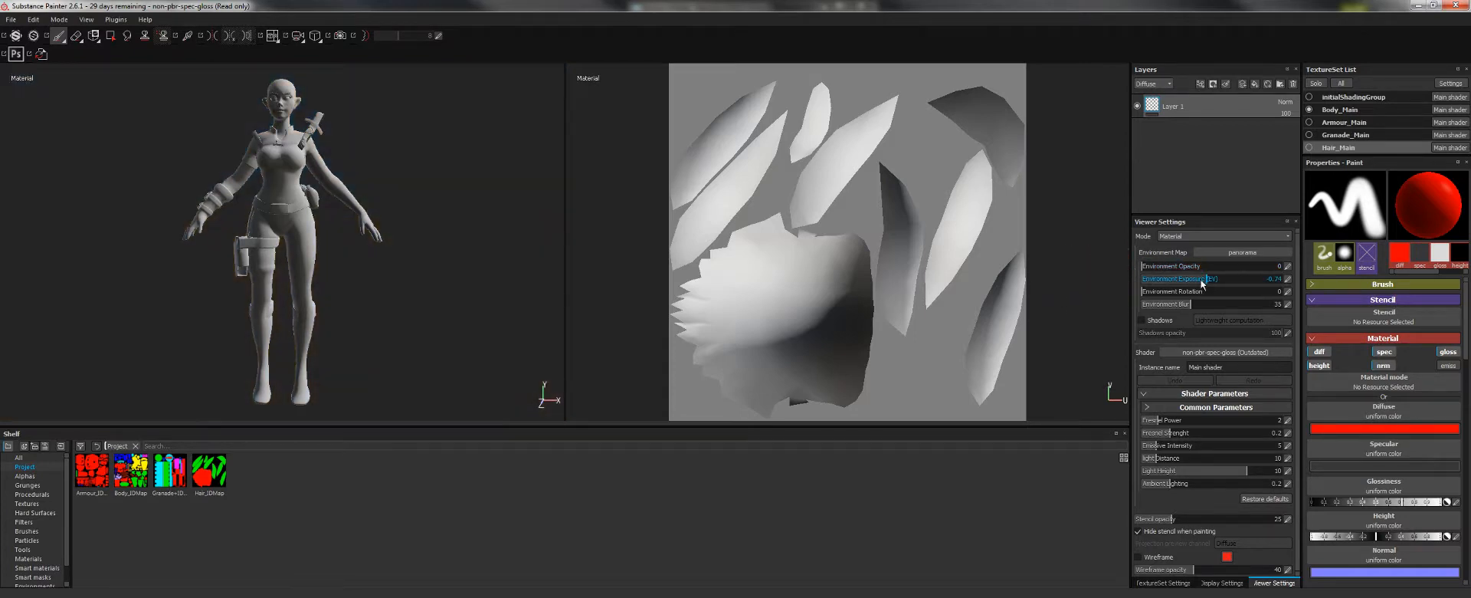
{"action": "left_click_drag", "start_coordinate": [1207, 282], "coordinate": [1216, 284]}
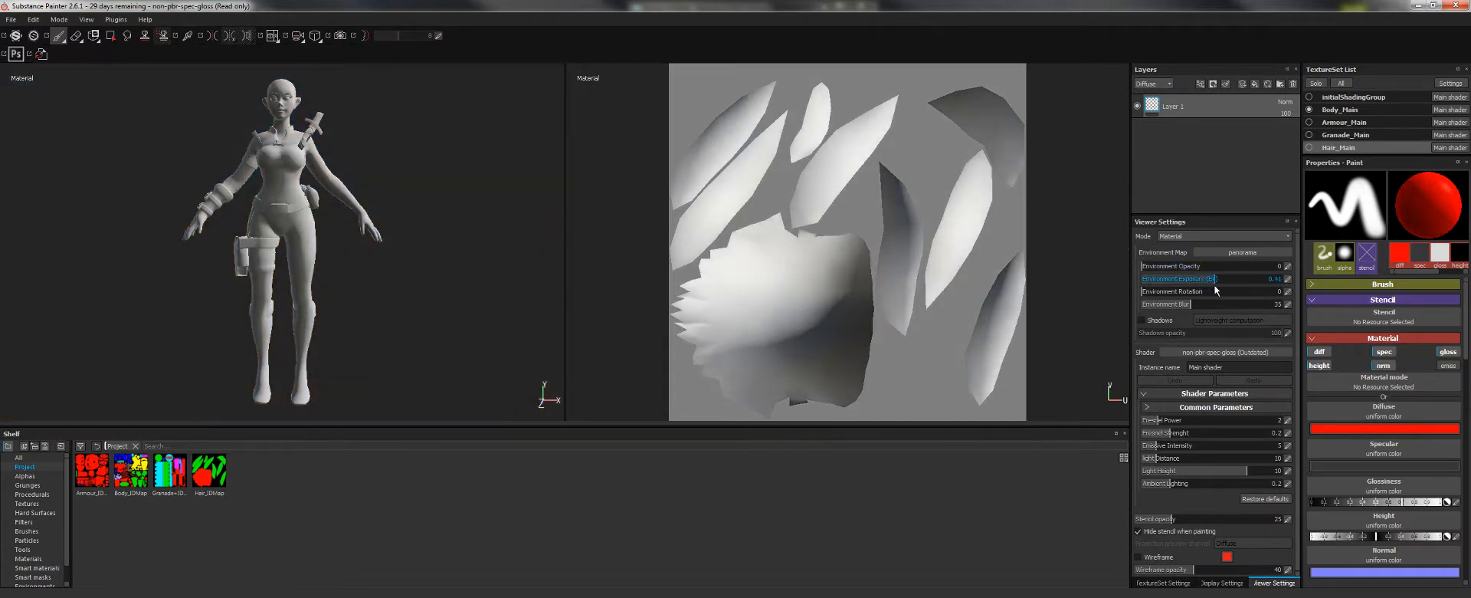
{"action": "left_click", "coordinate": [1281, 281]}
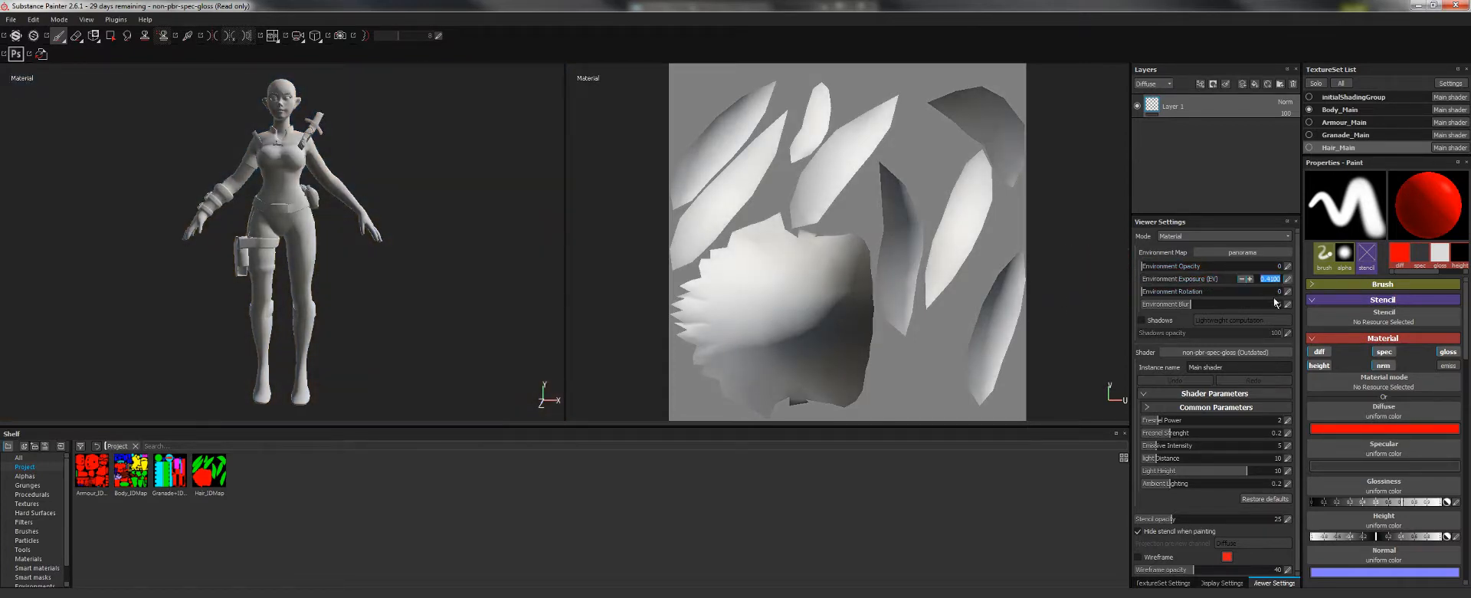
{"action": "type", "text": "0"}
{"action": "key", "text": "Return"}
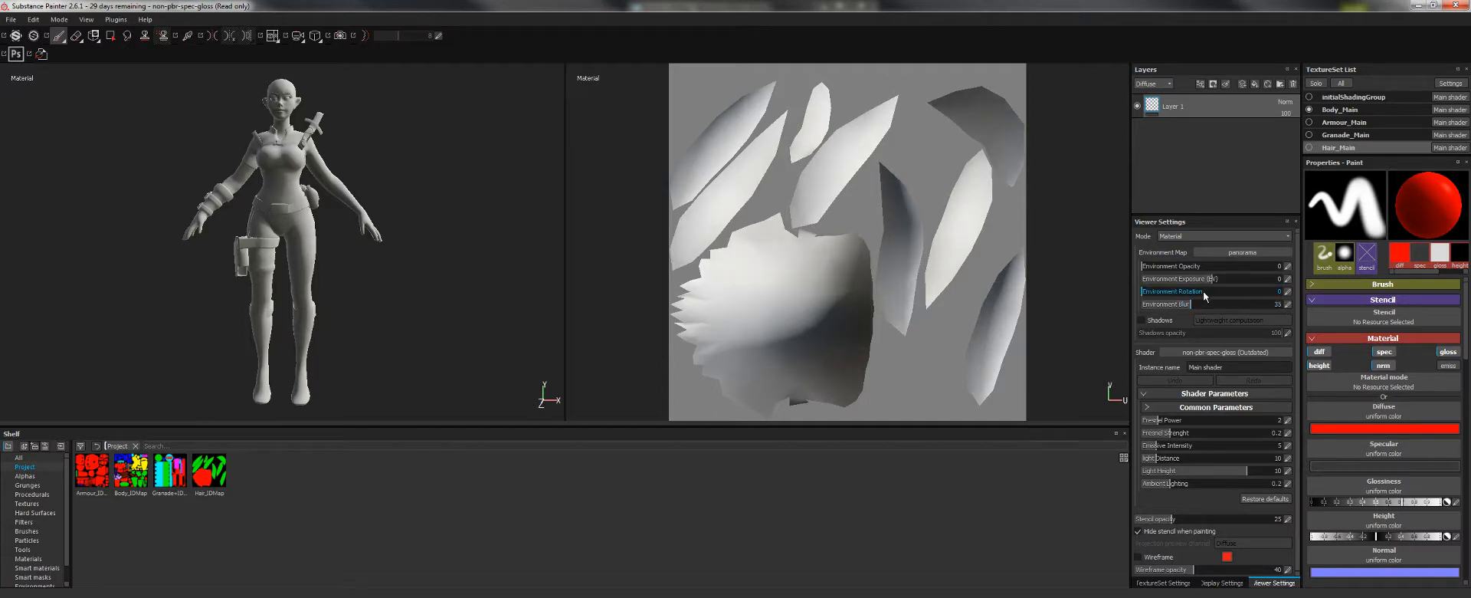
- Show the environment at opacity 100, with its rotation at 211 and its blur at 34
{"action": "mouse_move", "coordinate": [1192, 292]}
{"action": "left_mouse_down"}
{"action": "mouse_move", "coordinate": [1197, 272]}
{"action": "mouse_move", "coordinate": [1288, 271]}
{"action": "mouse_move", "coordinate": [1137, 297]}
{"action": "mouse_move", "coordinate": [1217, 298]}
{"action": "left_mouse_up"}
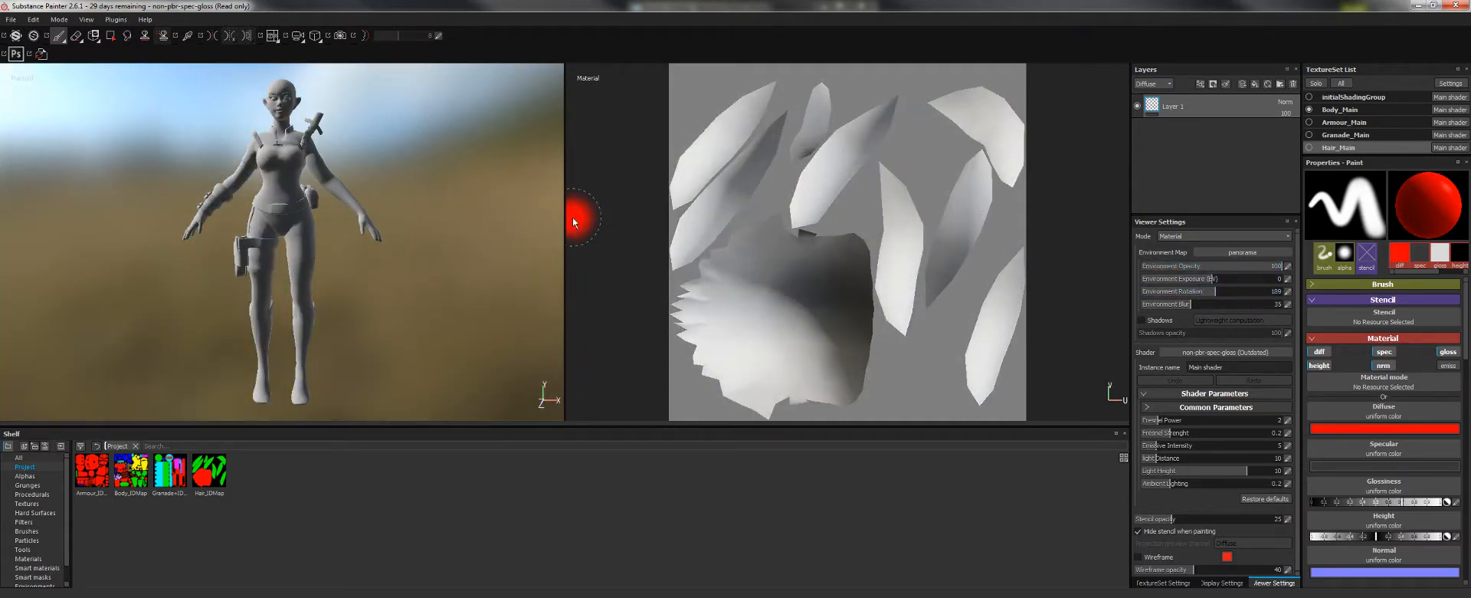
{"action": "mouse_move", "coordinate": [474, 191]}
{"action": "right_mouse_down", "text": "shift"}
{"action": "mouse_move", "coordinate": [400, 197]}
{"action": "mouse_move", "coordinate": [463, 191]}
{"action": "right_mouse_up", "text": "shift"}
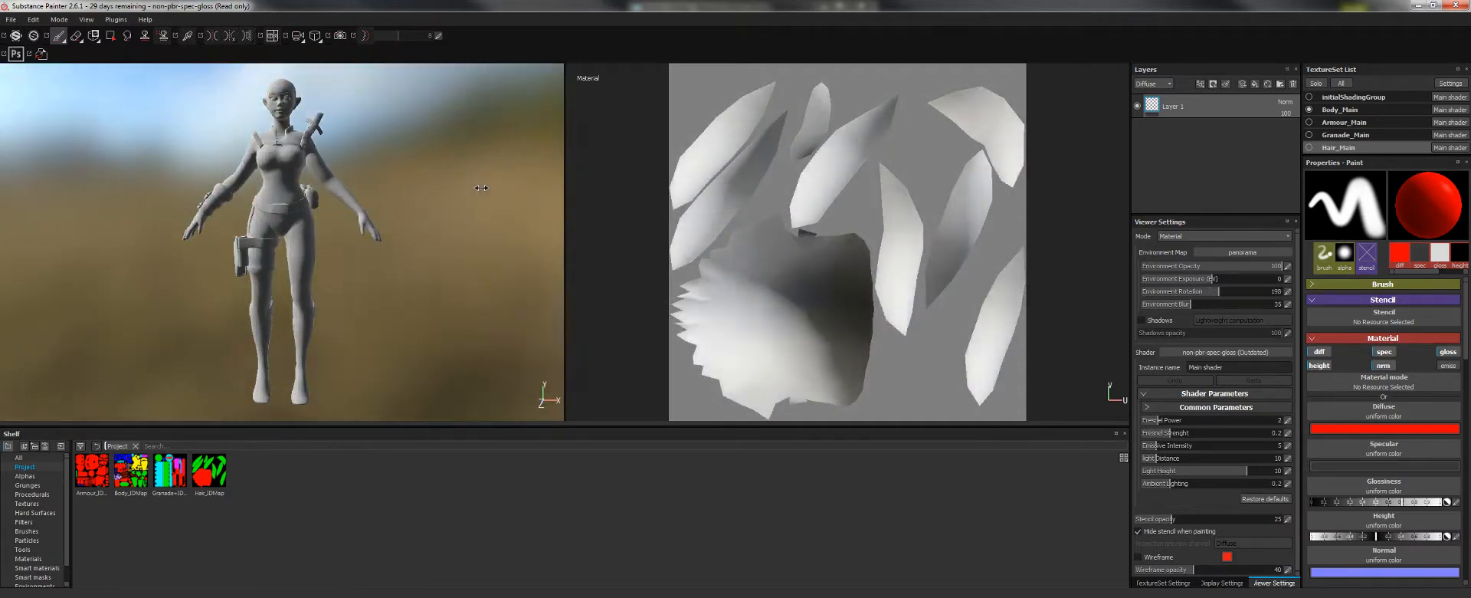
{"action": "mouse_move", "coordinate": [1180, 310]}
{"action": "left_mouse_down"}
{"action": "mouse_move", "coordinate": [1310, 296]}
{"action": "mouse_move", "coordinate": [1132, 316]}
{"action": "mouse_move", "coordinate": [1263, 311]}
{"action": "mouse_move", "coordinate": [1174, 305]}
{"action": "left_mouse_up"}
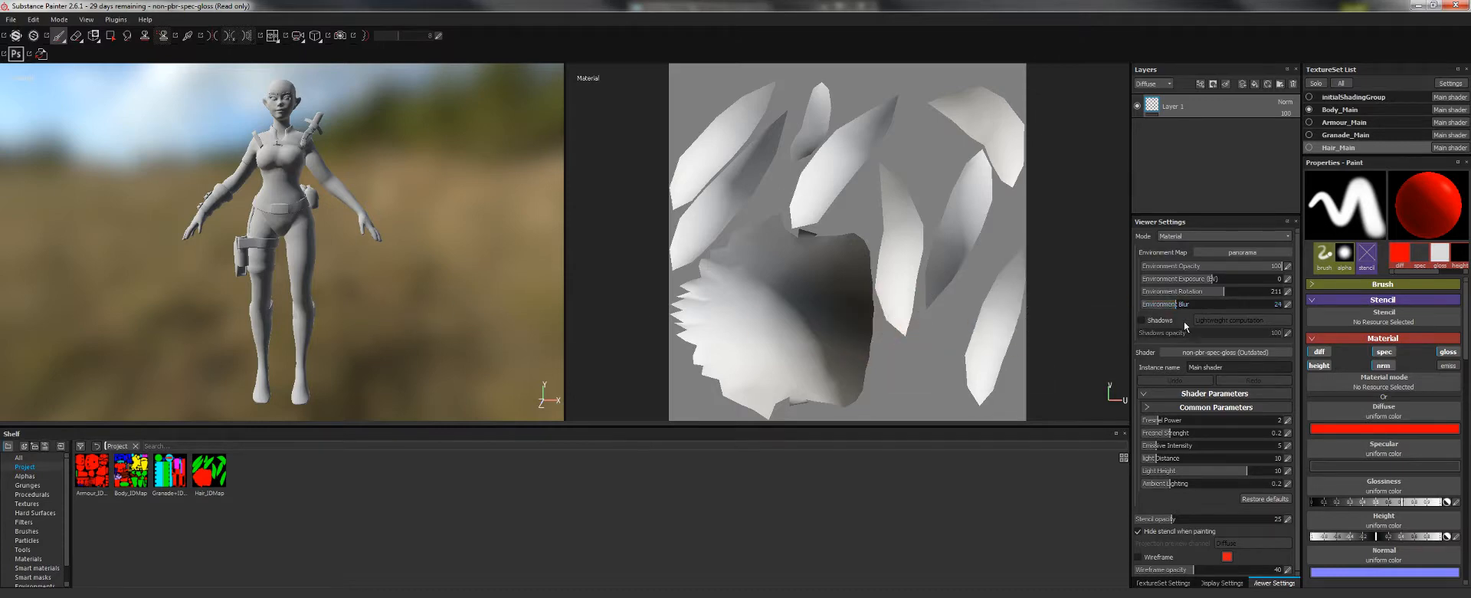
{"action": "left_click_drag", "start_coordinate": [1183, 307], "coordinate": [1291, 257]}
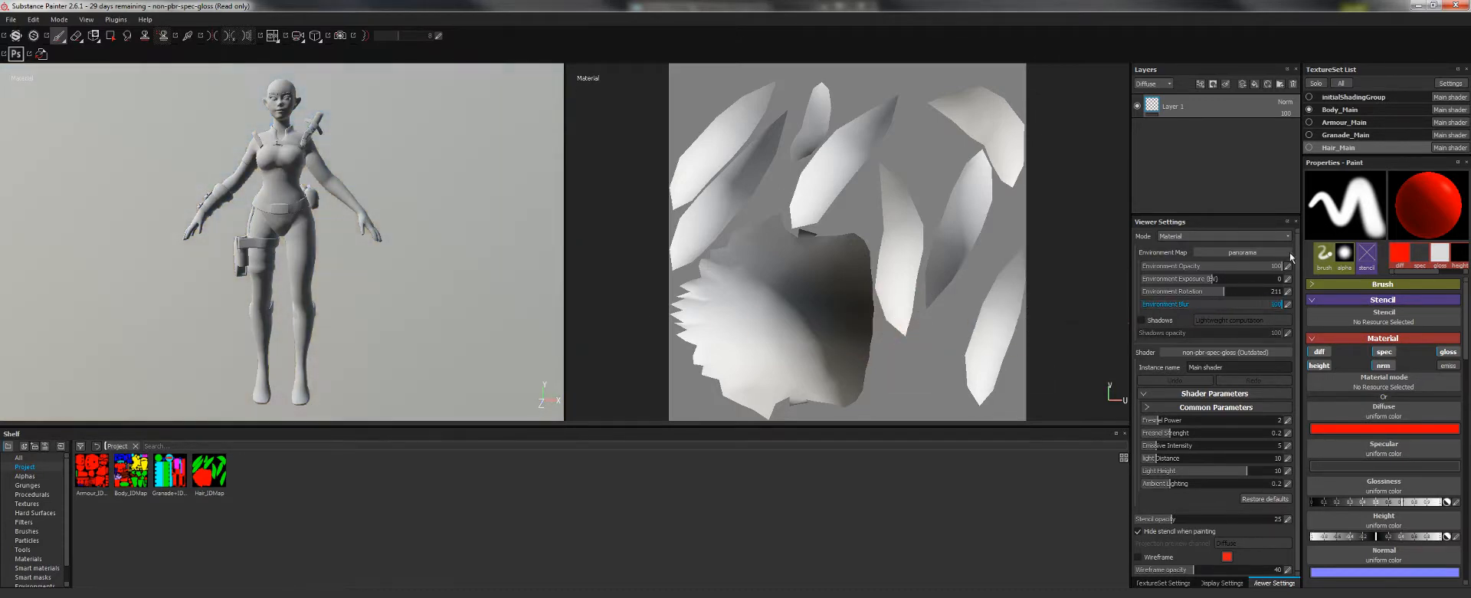
{"action": "left_click", "coordinate": [1190, 304]}
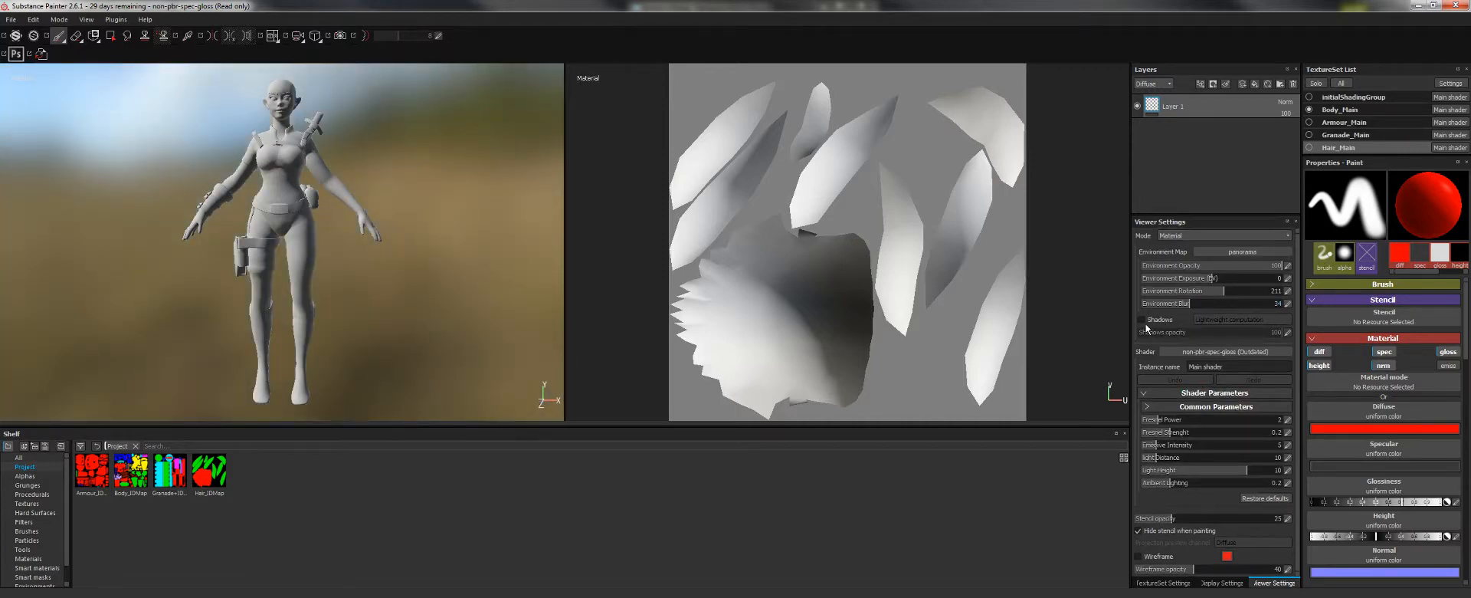
- Try viewport shadows with the Lightweight computation option and switch the shadows off again
{"action": "left_click", "coordinate": [1141, 320]}
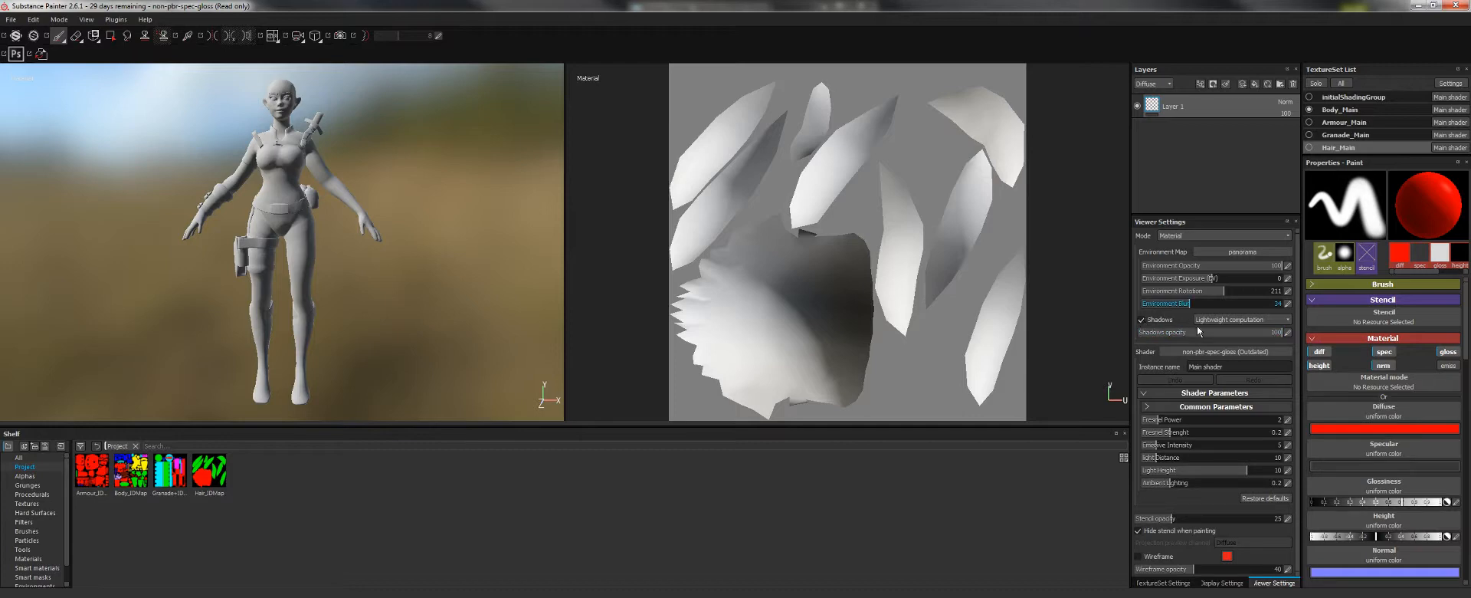
{"action": "left_click", "coordinate": [1252, 320]}
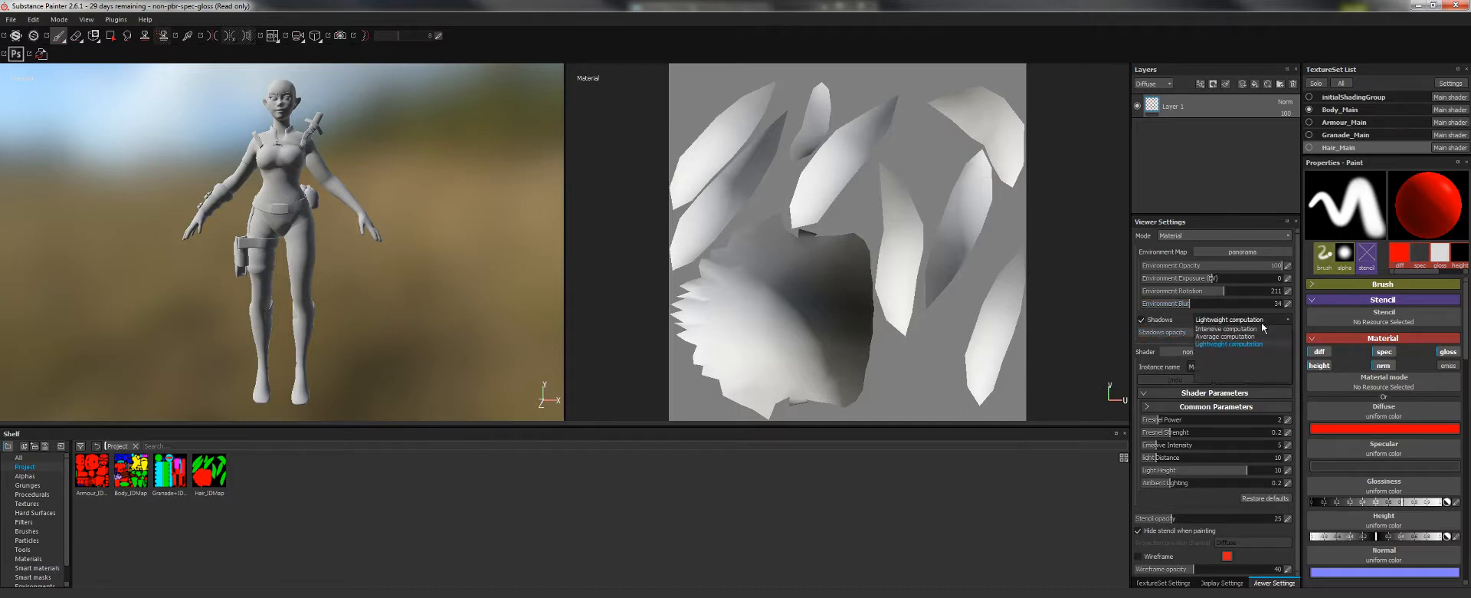
{"action": "left_click", "coordinate": [1226, 343]}
{"action": "left_click", "coordinate": [1154, 321]}
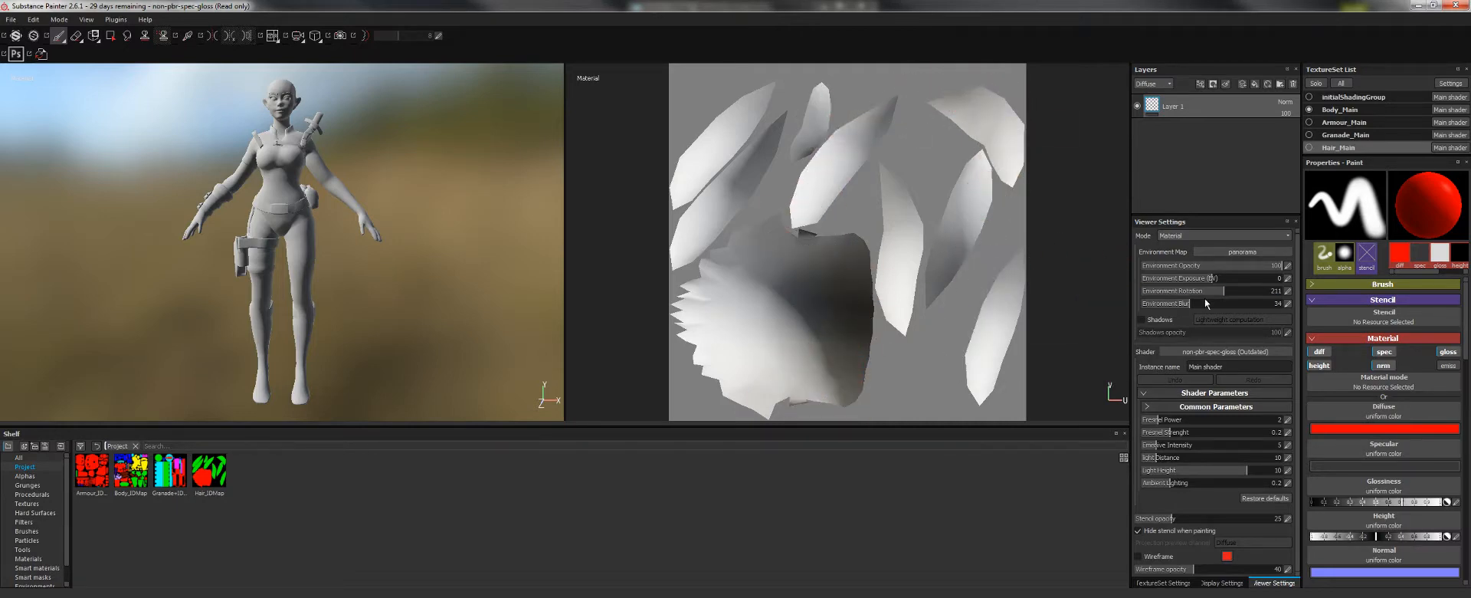
- Replace the panorama environment map with a dark studio environment from the environment list
{"action": "left_click", "coordinate": [1234, 251]}
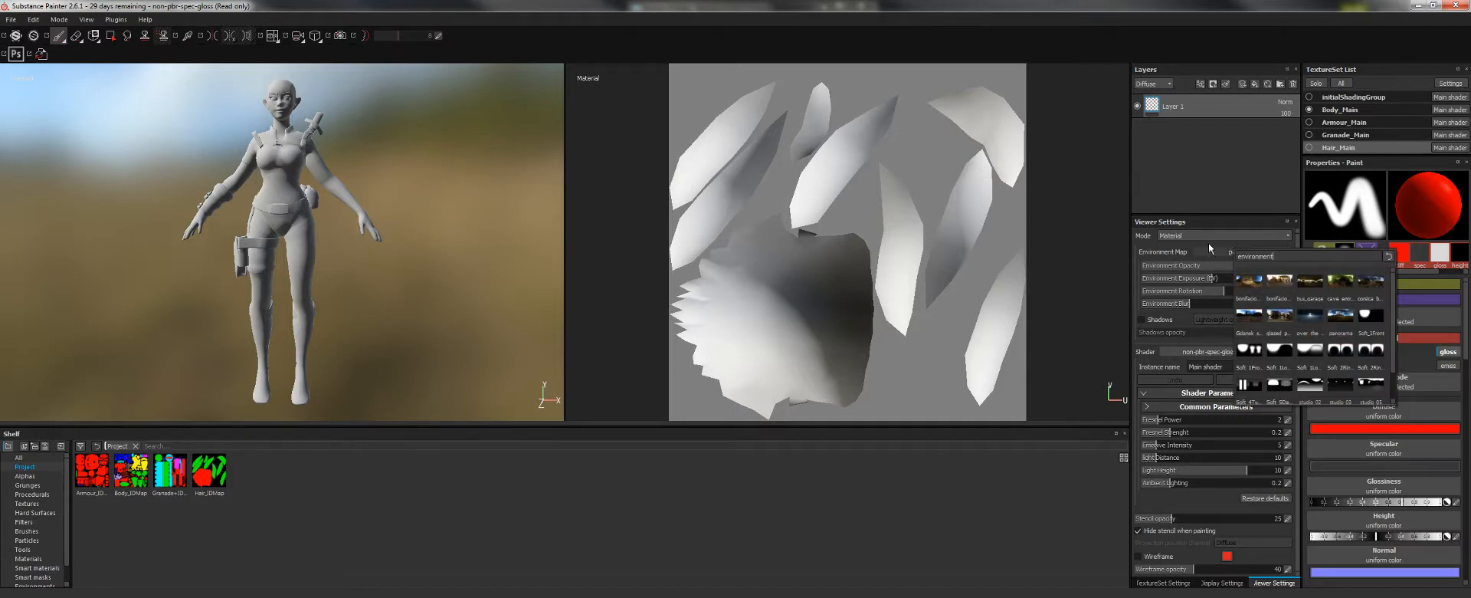
{"action": "scroll", "coordinate": [1275, 307], "scroll_direction": "down", "scroll_amount": 1}
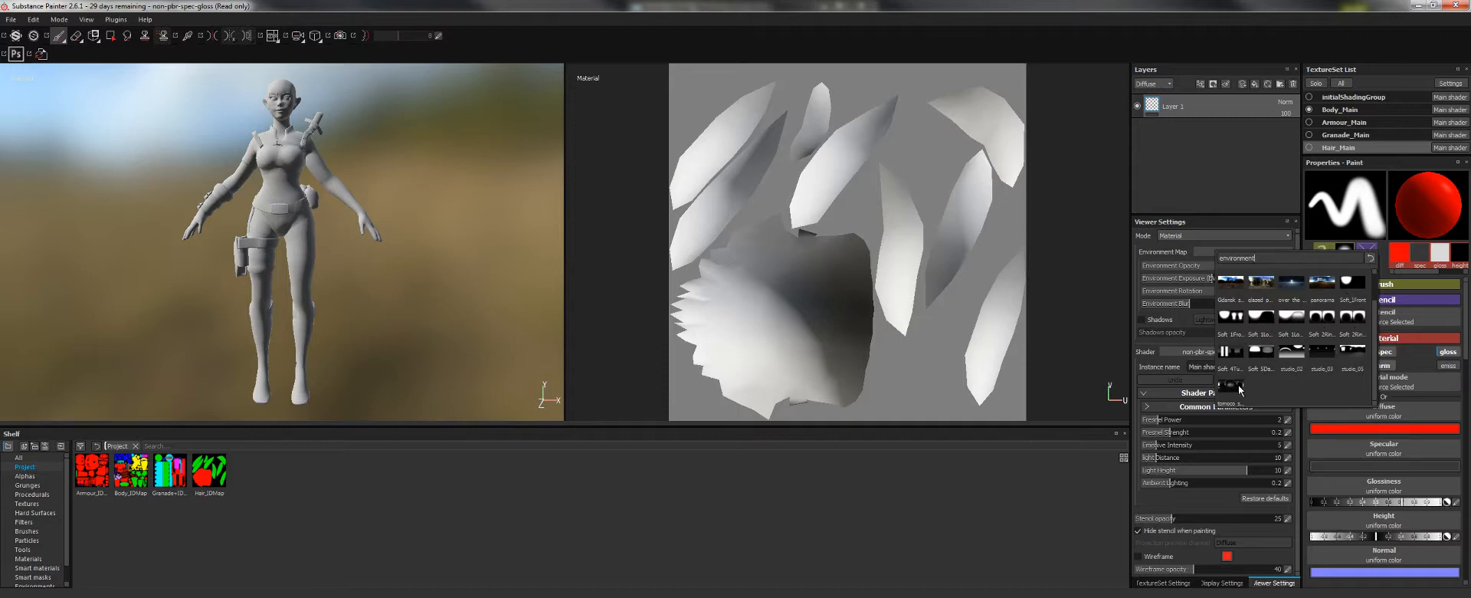
{"action": "left_click", "coordinate": [1362, 354]}
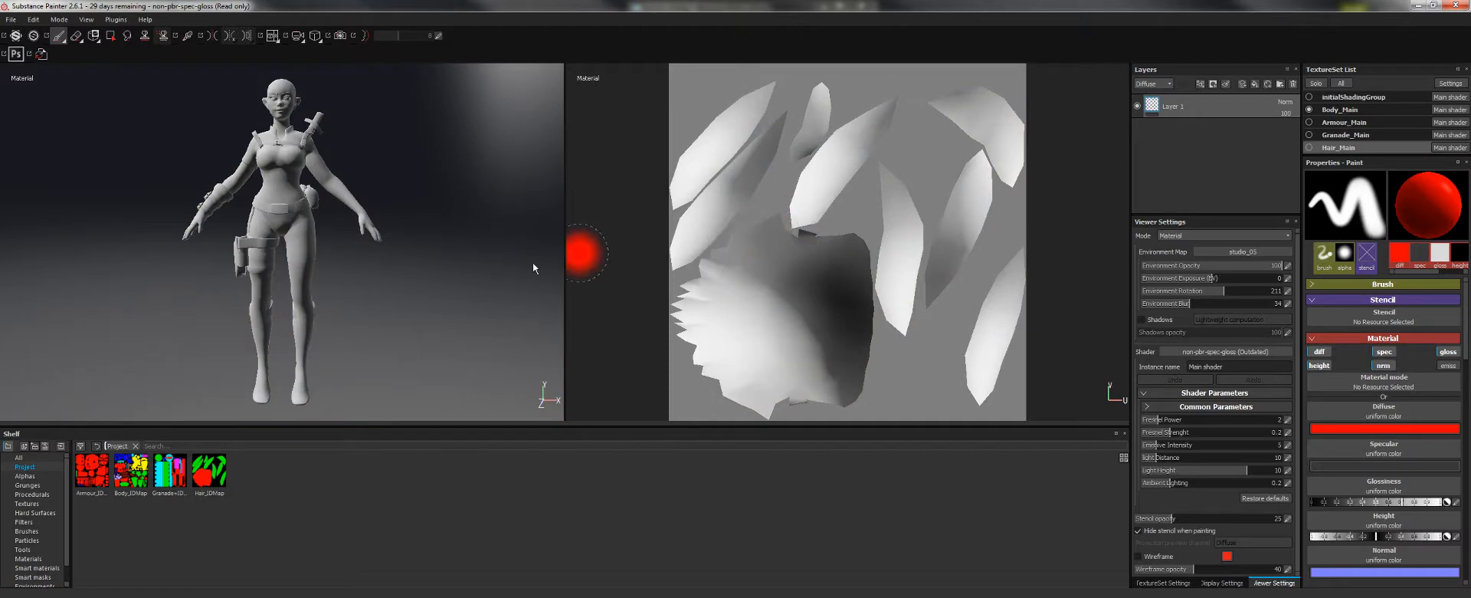
{"action": "left_click_drag", "start_coordinate": [476, 223], "coordinate": [560, 213], "text": "alt"}
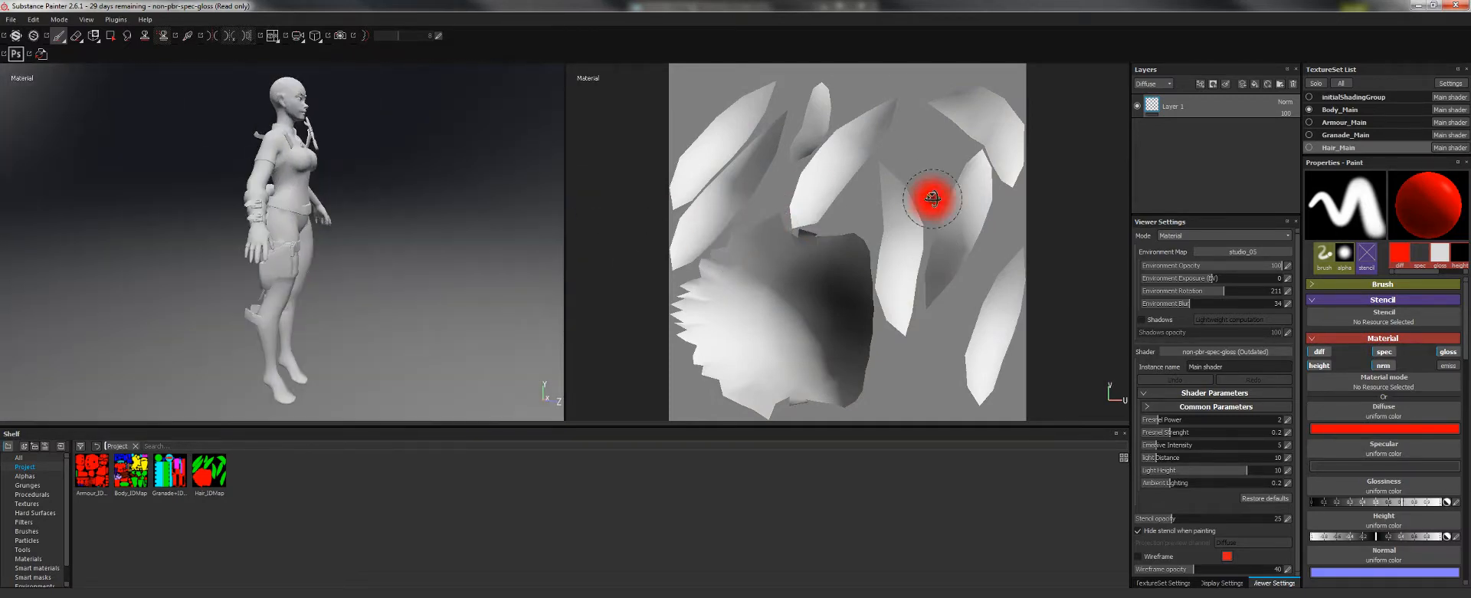
- Show the Armour_Main, Granade_Main and Hair_Main texture sets on the model together with the body
{"action": "left_click", "coordinate": [1310, 122]}
{"action": "left_click", "coordinate": [1309, 135]}
{"action": "left_click", "coordinate": [1309, 147]}
{"action": "left_click_drag", "start_coordinate": [400, 181], "coordinate": [164, 159], "text": "alt"}
{"action": "key", "text": "alt+q"}
{"action": "key", "text": "alt+q"}
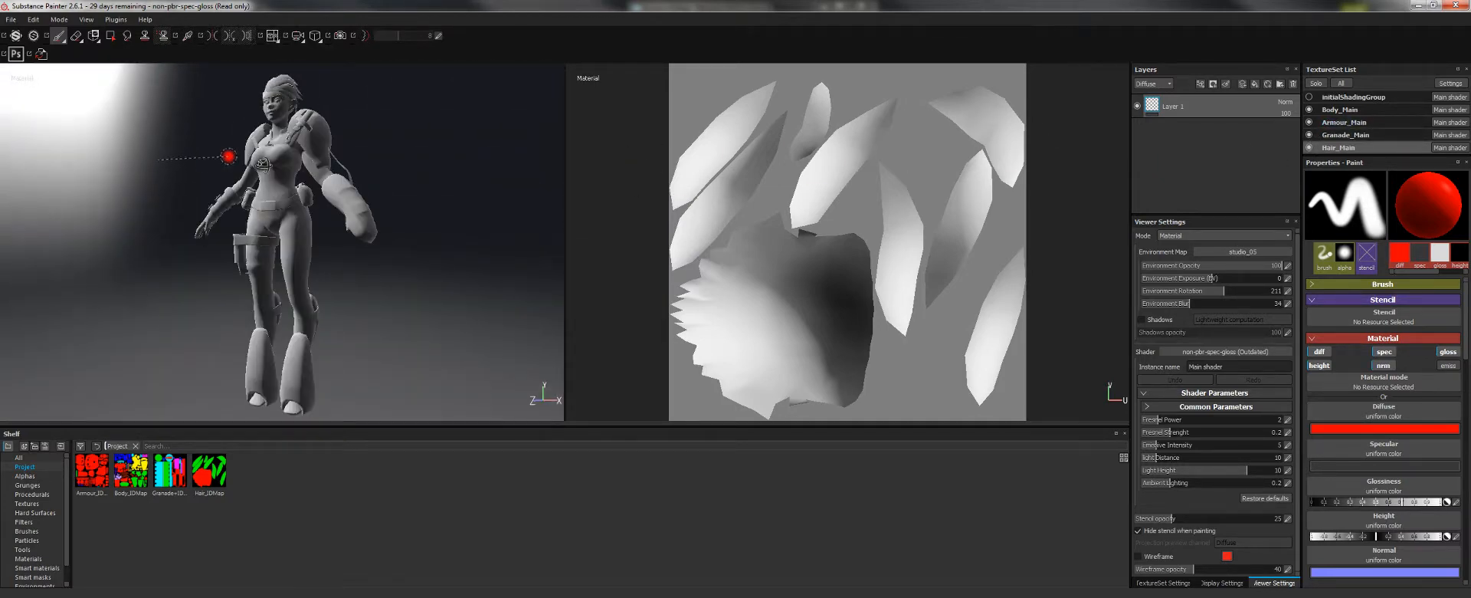
- Rotate the environment lighting around the character to a rotation of 324
{"action": "right_click_drag", "start_coordinate": [492, 154], "coordinate": [408, 145], "text": "shift"}
{"action": "right_click", "coordinate": [416, 144]}
{"action": "key", "text": "alt+q"}
{"action": "key", "text": "alt+q"}
{"action": "left_click_drag", "start_coordinate": [430, 153], "coordinate": [471, 167], "text": "alt"}
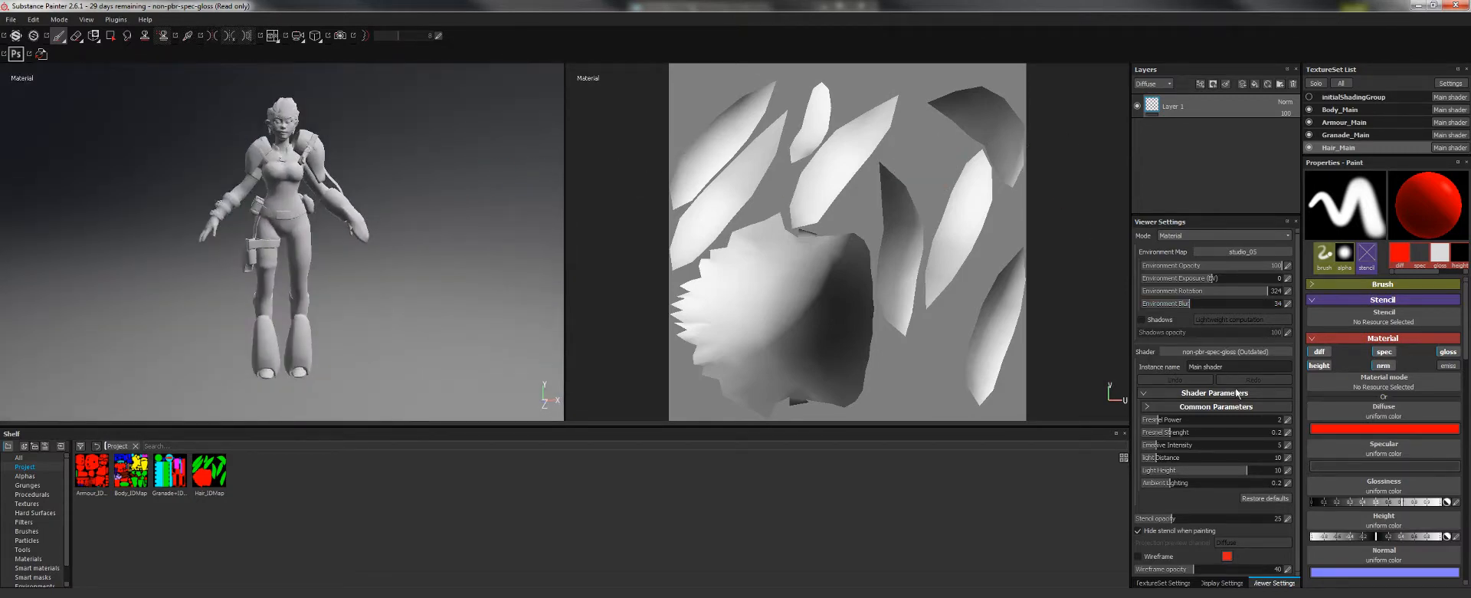
- Look through the common shader parameters of the main shader and collapse the Shader Parameters section
{"action": "left_click", "coordinate": [1160, 408]}
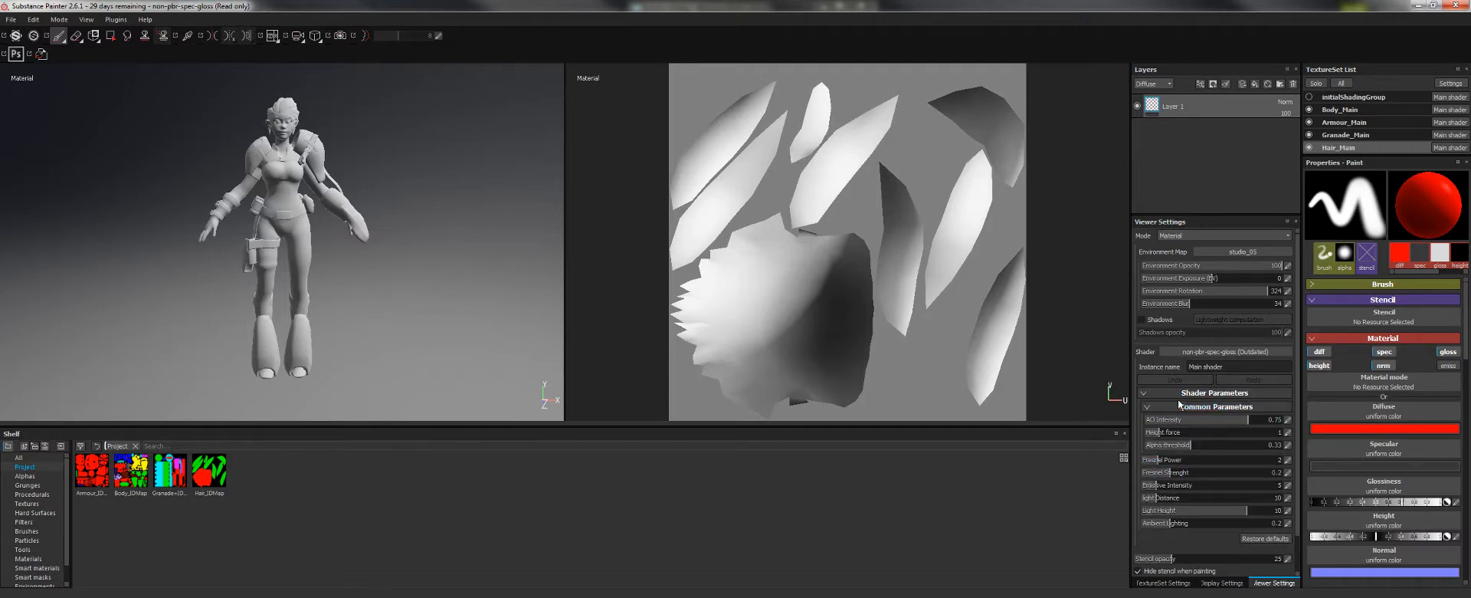
{"action": "left_click", "coordinate": [1181, 407]}
{"action": "left_click", "coordinate": [1145, 406]}
{"action": "left_click", "coordinate": [1145, 406]}
{"action": "left_click", "coordinate": [1149, 394]}
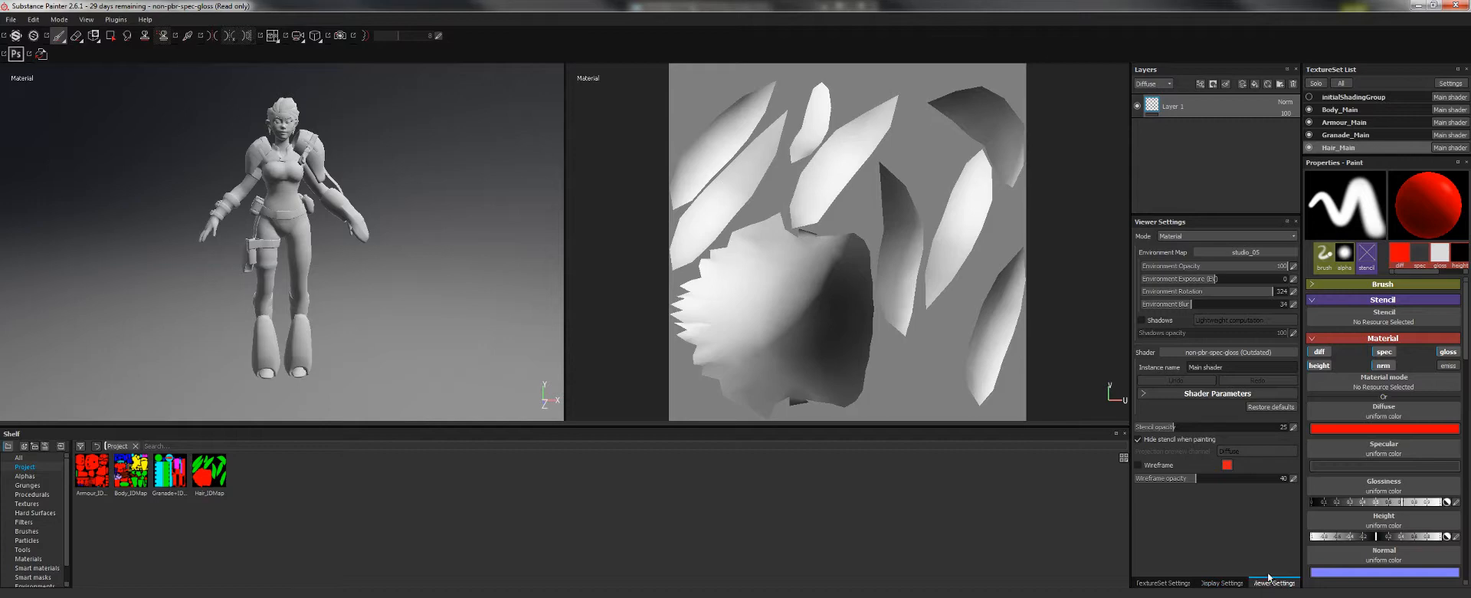
- In the camera display settings, set the aperture to 0.39 and the focus distance to 15.05
{"action": "left_click", "coordinate": [1221, 583]}
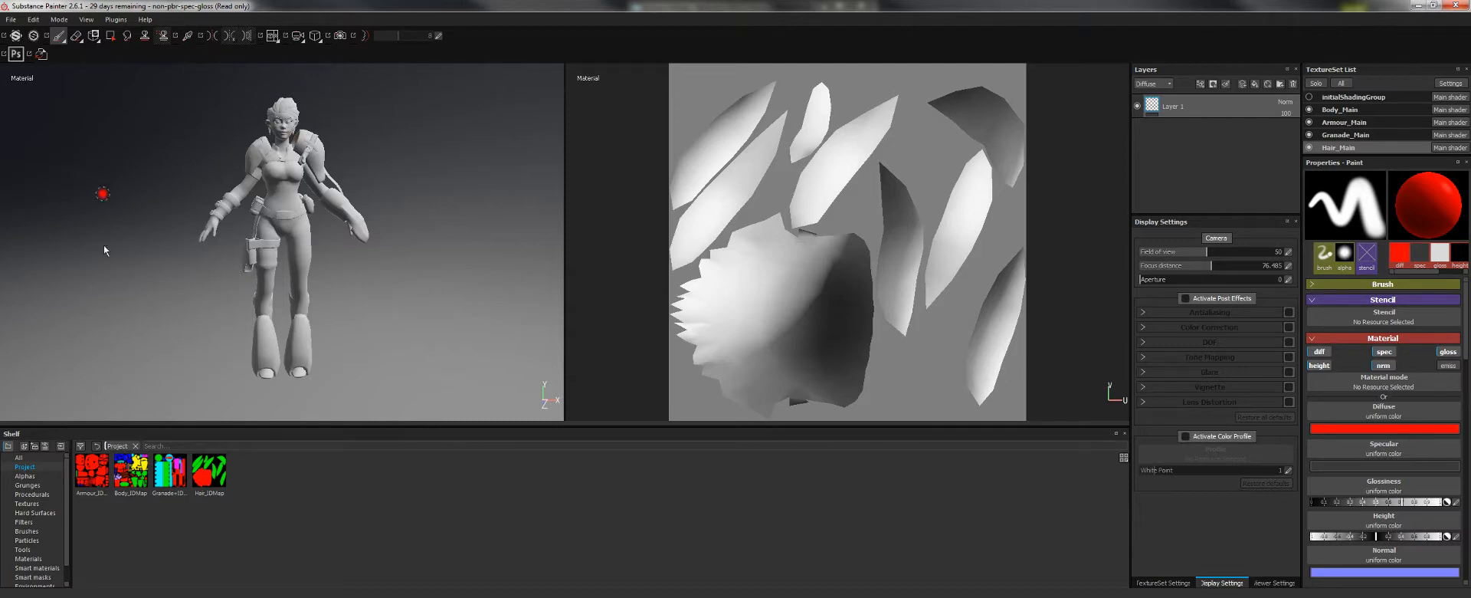
{"action": "left_click_drag", "start_coordinate": [1210, 253], "coordinate": [1157, 280]}
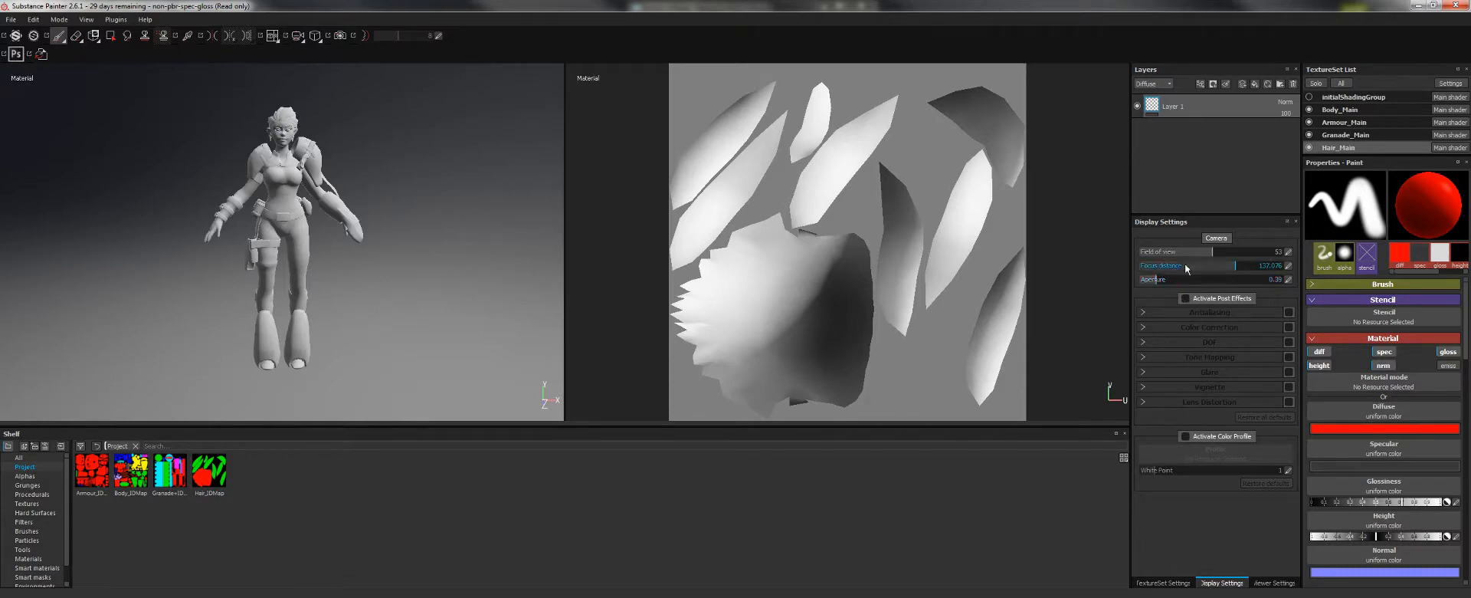
{"action": "left_click", "coordinate": [1172, 266]}
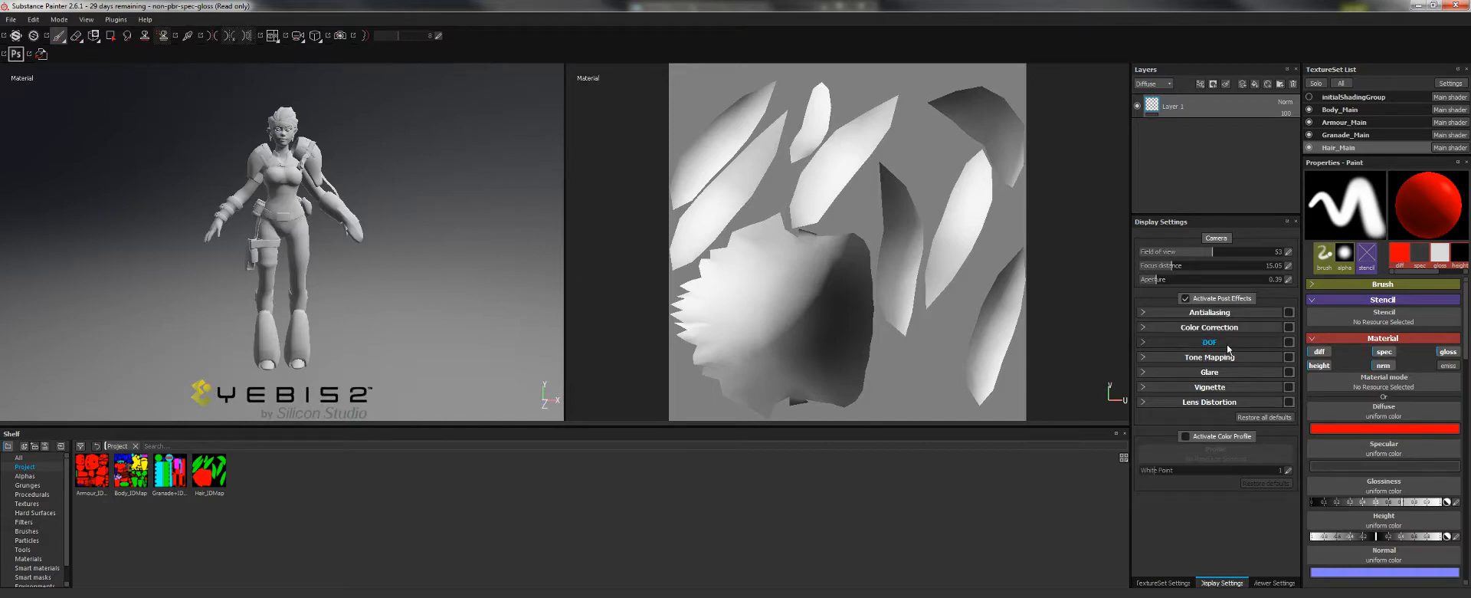
- Try the depth of field post effect on the character and deactivate the post effects again
{"action": "left_click", "coordinate": [1288, 343]}
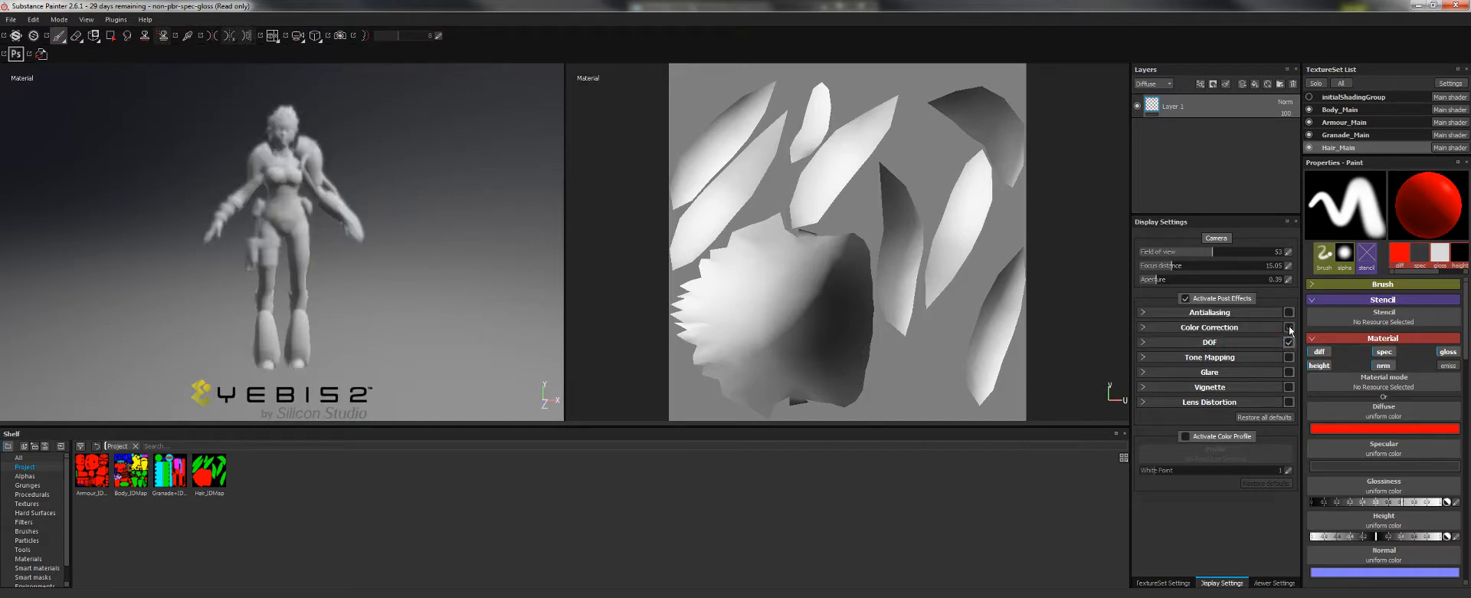
{"action": "left_click", "coordinate": [1288, 342]}
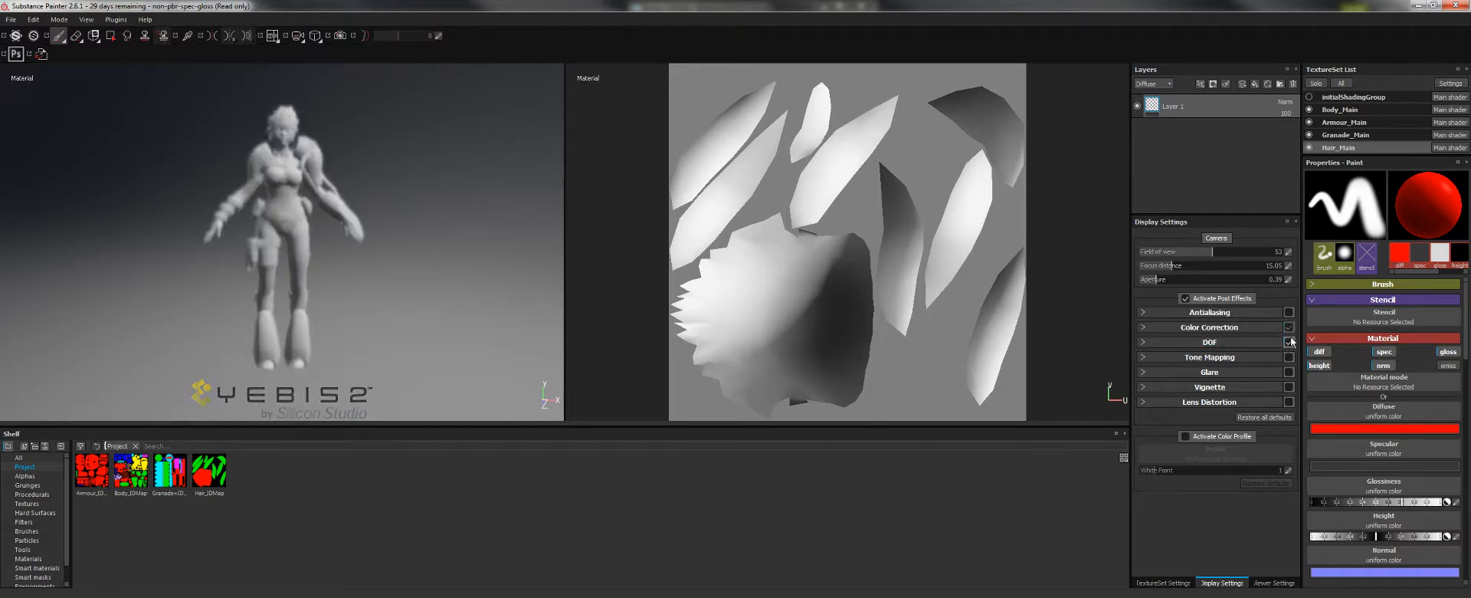
{"action": "left_click", "coordinate": [1207, 299]}
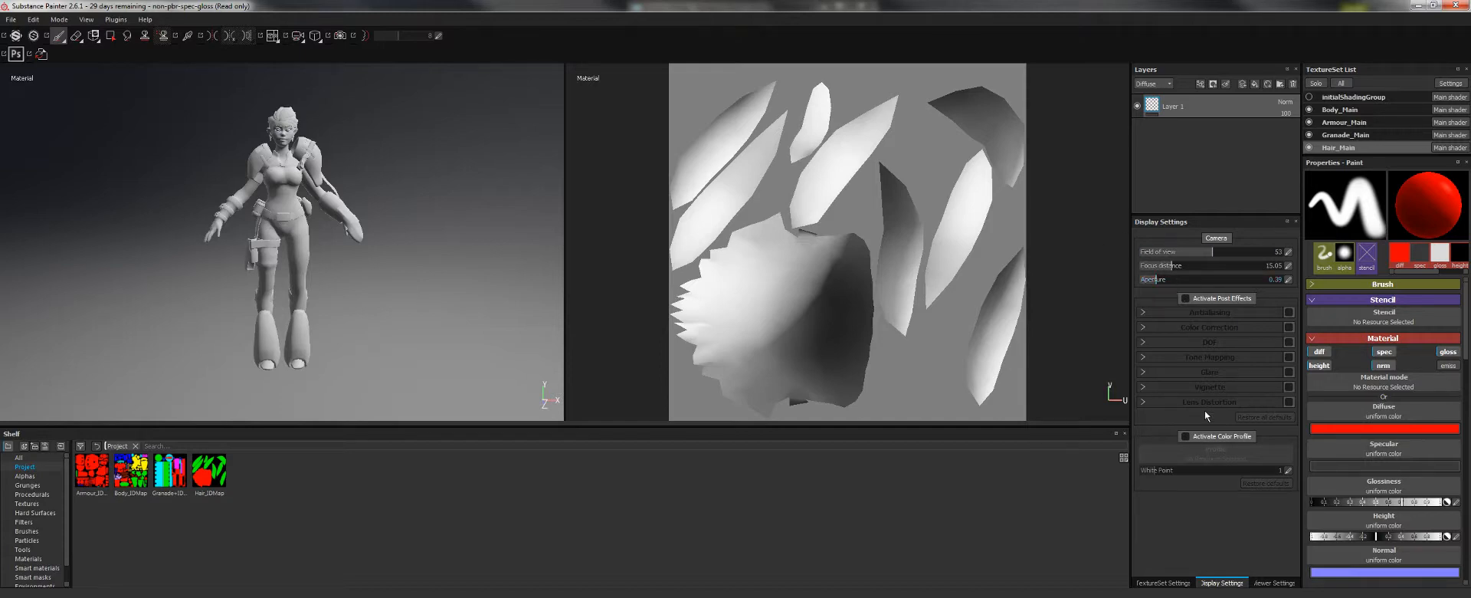
- Assign Body_IDMap as the ID map of Body_Main and Armour_IDMap as the ID map of Armour_Main
{"action": "left_click", "coordinate": [1160, 584]}
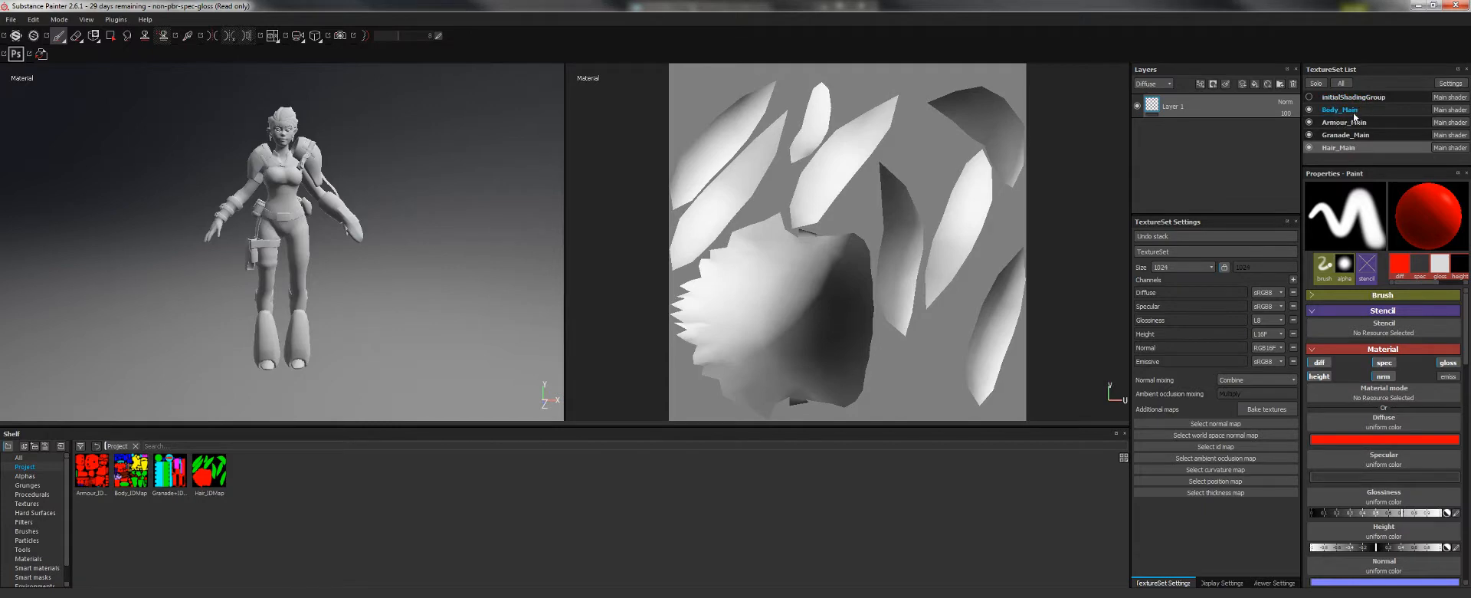
{"action": "left_click", "coordinate": [1339, 110]}
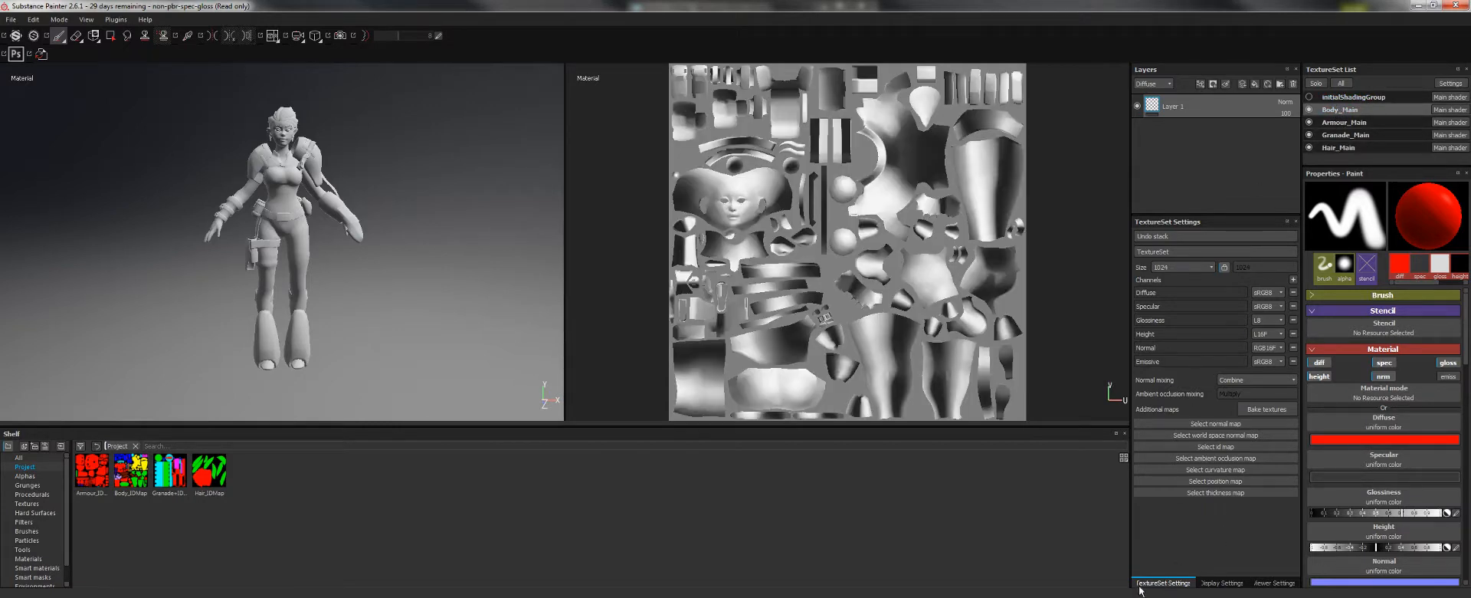
{"action": "left_click", "coordinate": [1175, 450]}
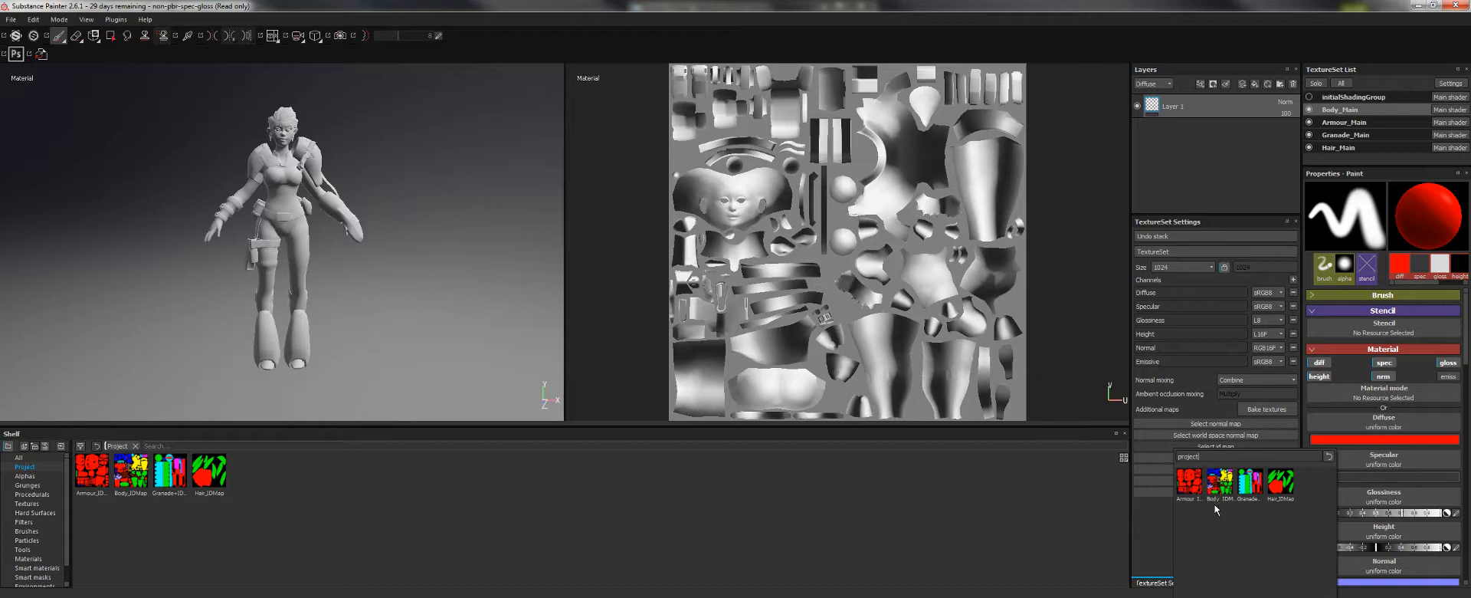
{"action": "left_click", "coordinate": [1217, 484]}
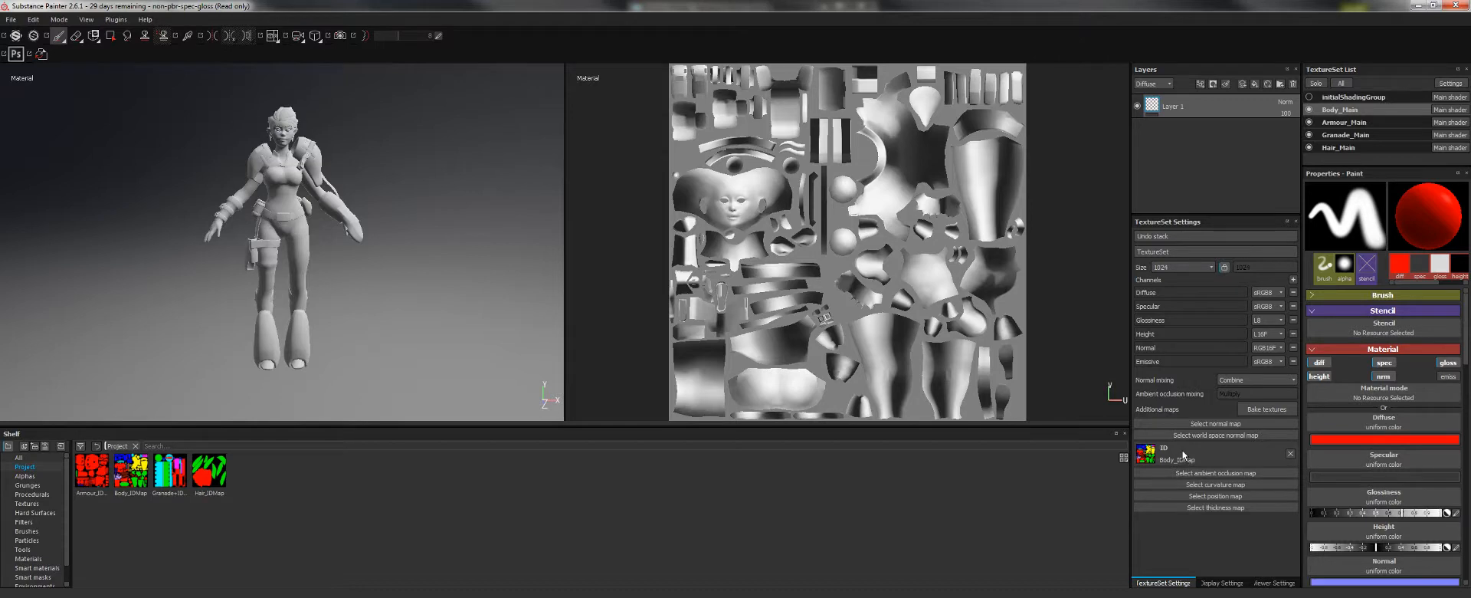
{"action": "left_click", "coordinate": [1356, 127]}
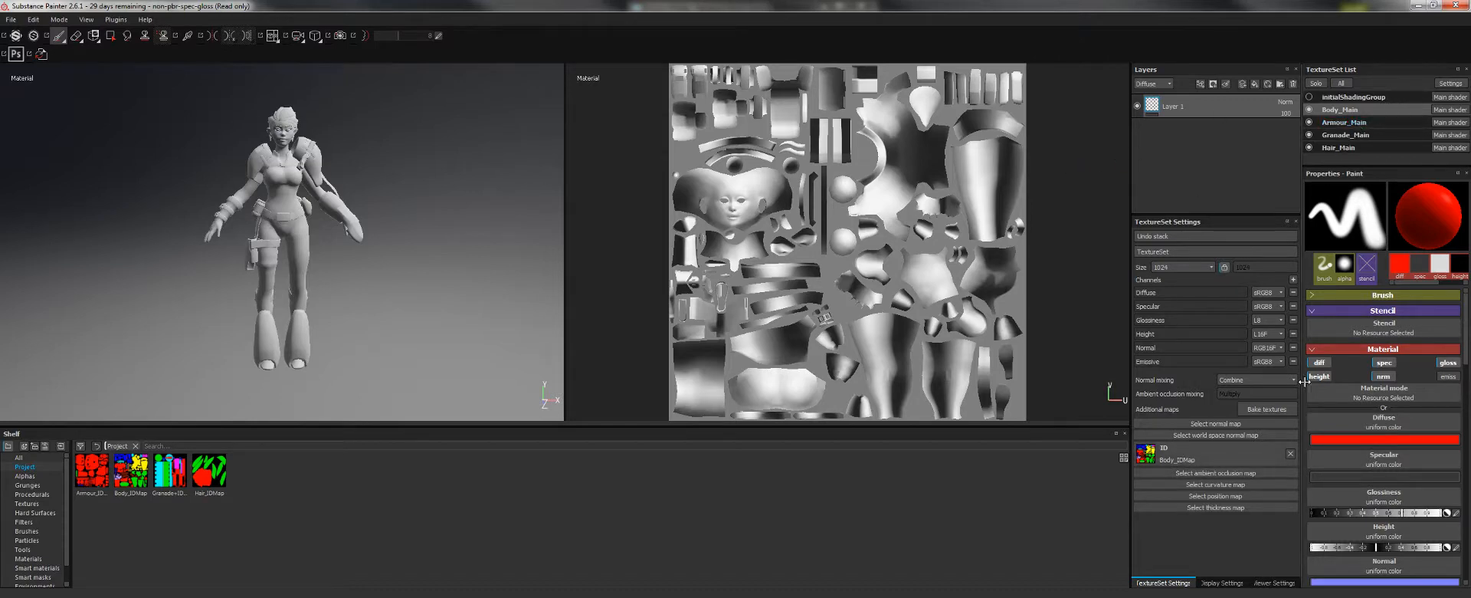
{"action": "left_click", "coordinate": [1200, 449]}
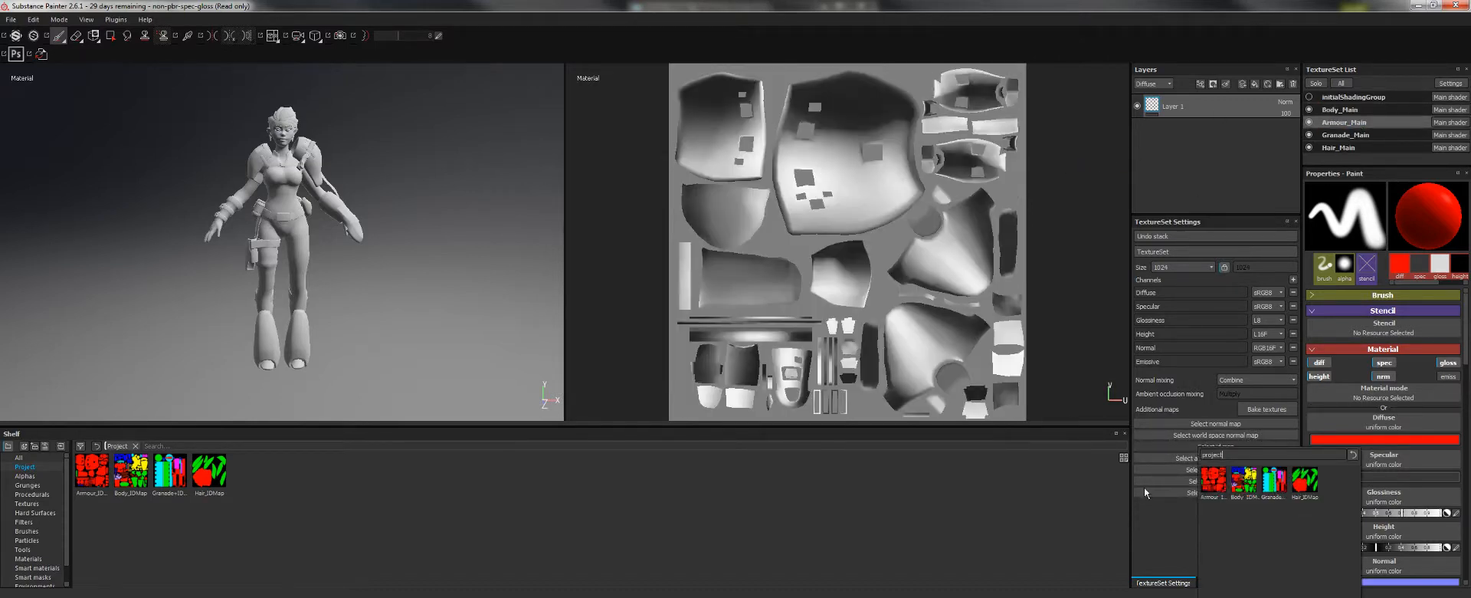
{"action": "left_click", "coordinate": [1215, 483]}
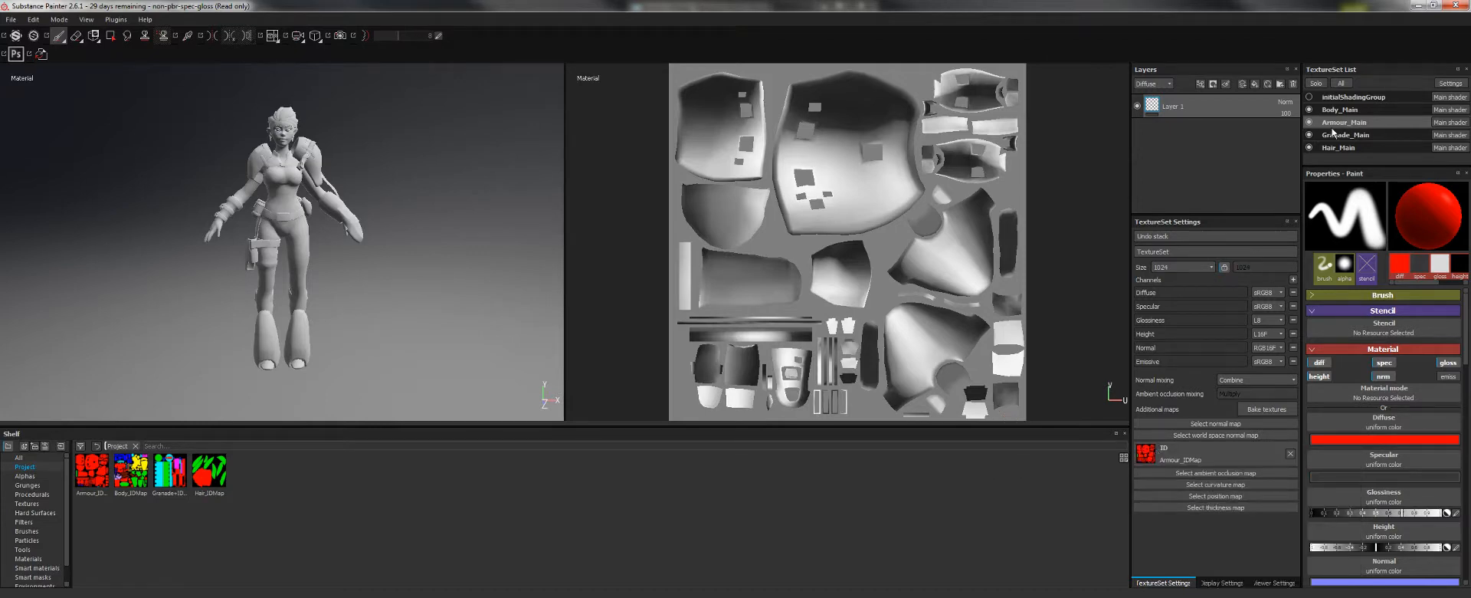
- Assign the grenade ID map to the Granade_Main texture set and Hair_IDMap to Hair_Main
{"action": "left_click", "coordinate": [1346, 135]}
{"action": "left_click", "coordinate": [1216, 446]}
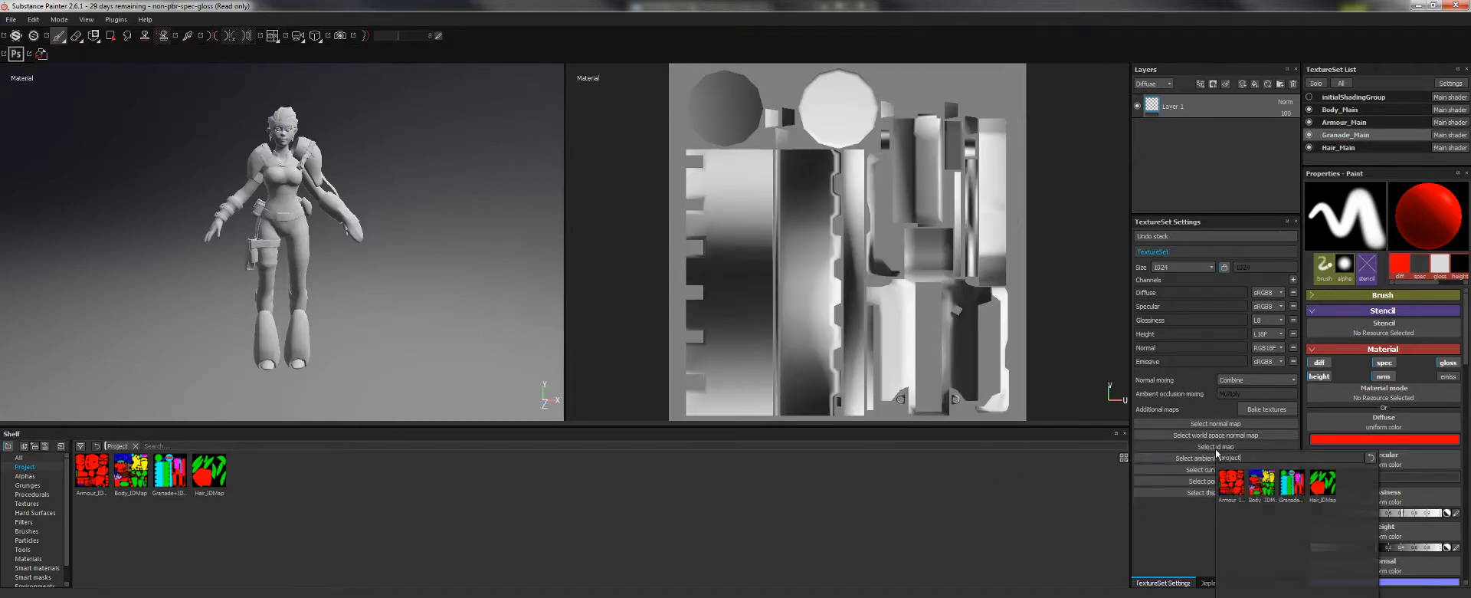
{"action": "left_click", "coordinate": [1268, 479]}
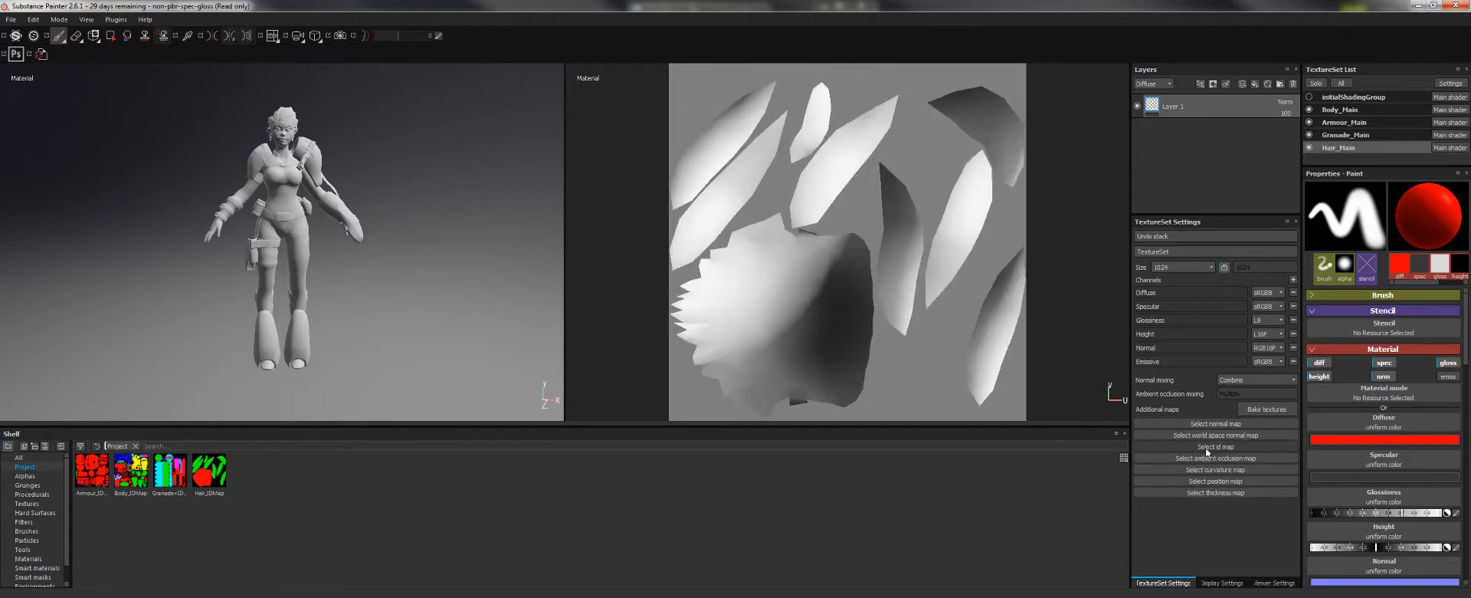
{"action": "left_click", "coordinate": [1207, 448]}
{"action": "left_click", "coordinate": [1317, 481]}
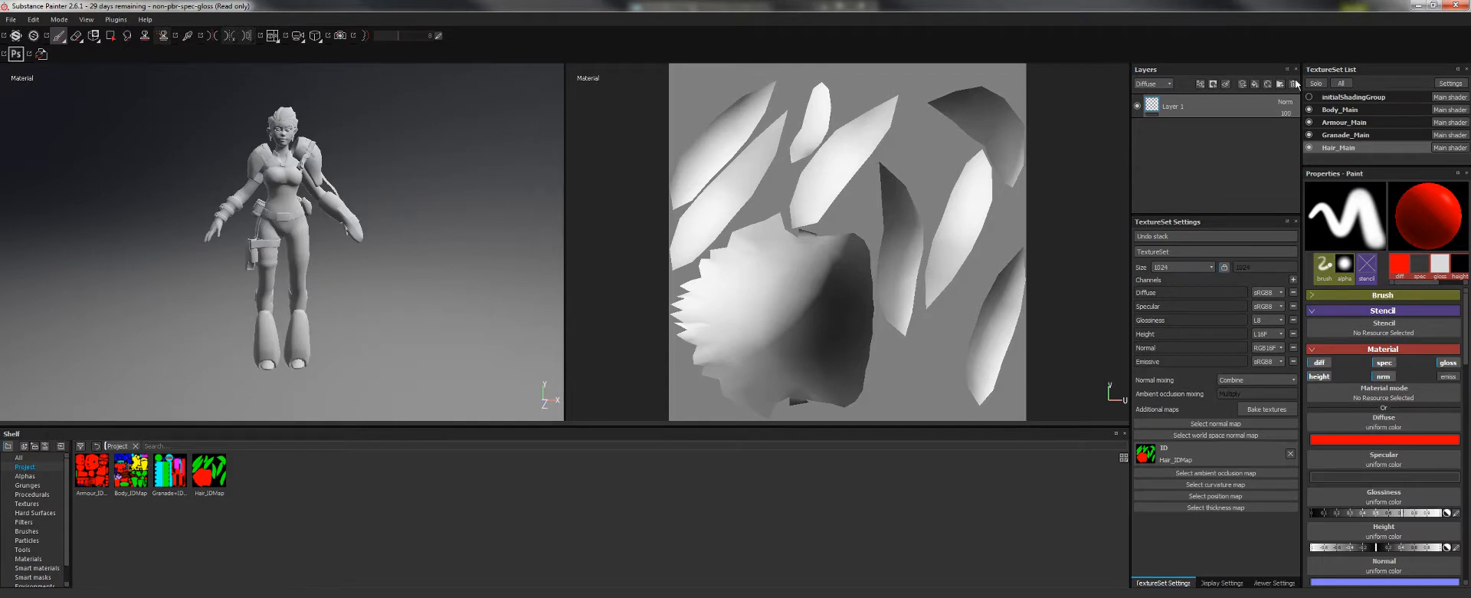
- Check the ID map assignments of the armour, grenade and body texture sets
{"action": "left_click", "coordinate": [1337, 127]}
{"action": "left_click", "coordinate": [1339, 134]}
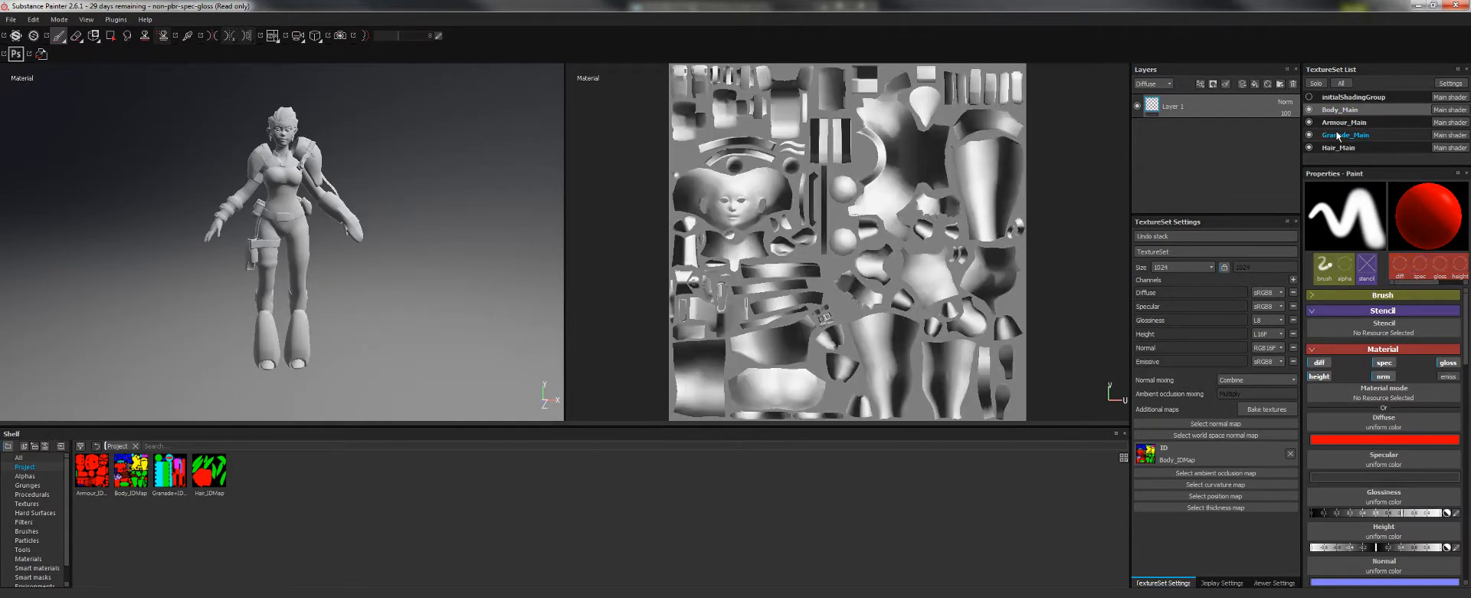
{"action": "left_click", "coordinate": [1337, 136]}
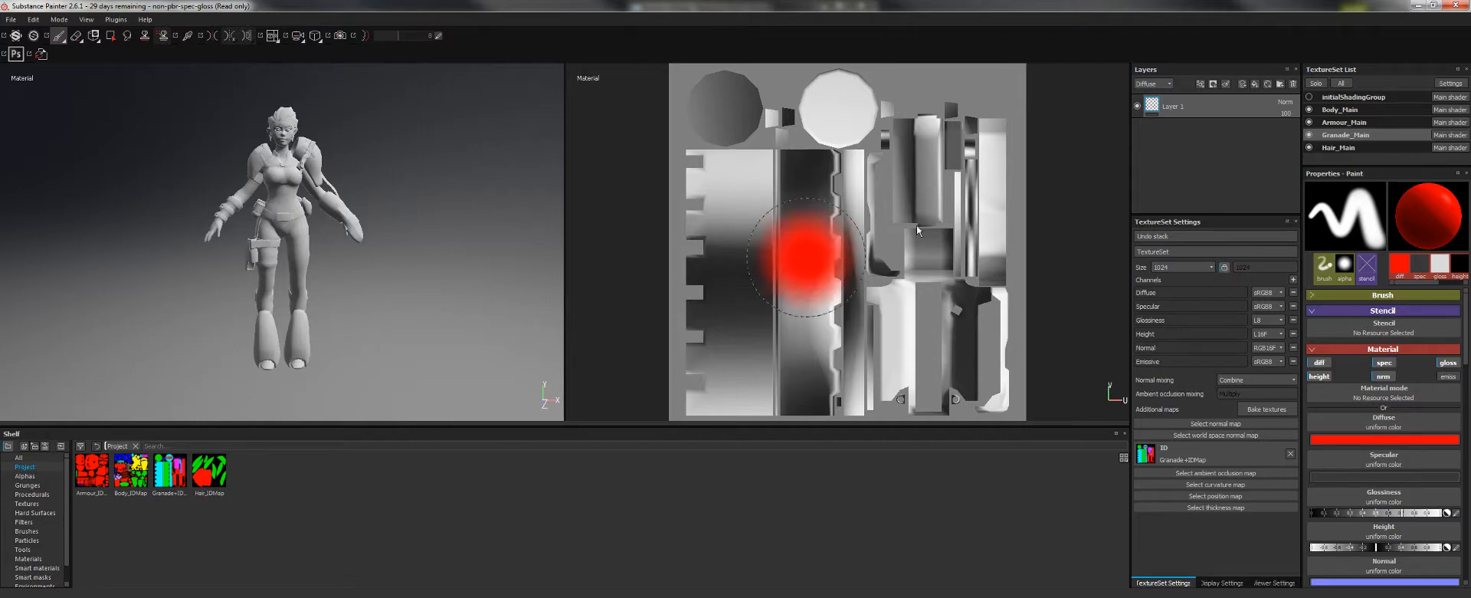
{"action": "left_click", "coordinate": [1366, 112]}
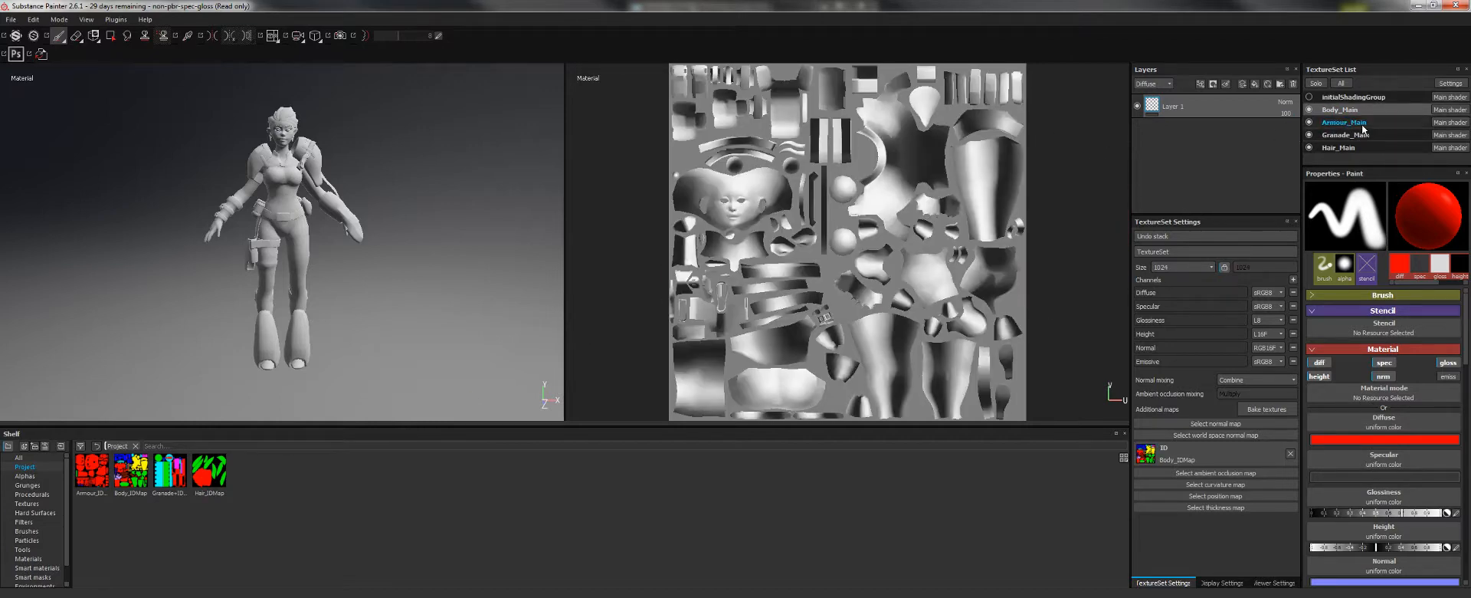
- Add the Machinery smart material above Layer 1 in the layer stack of Armour_Main
{"action": "left_click", "coordinate": [1362, 125]}
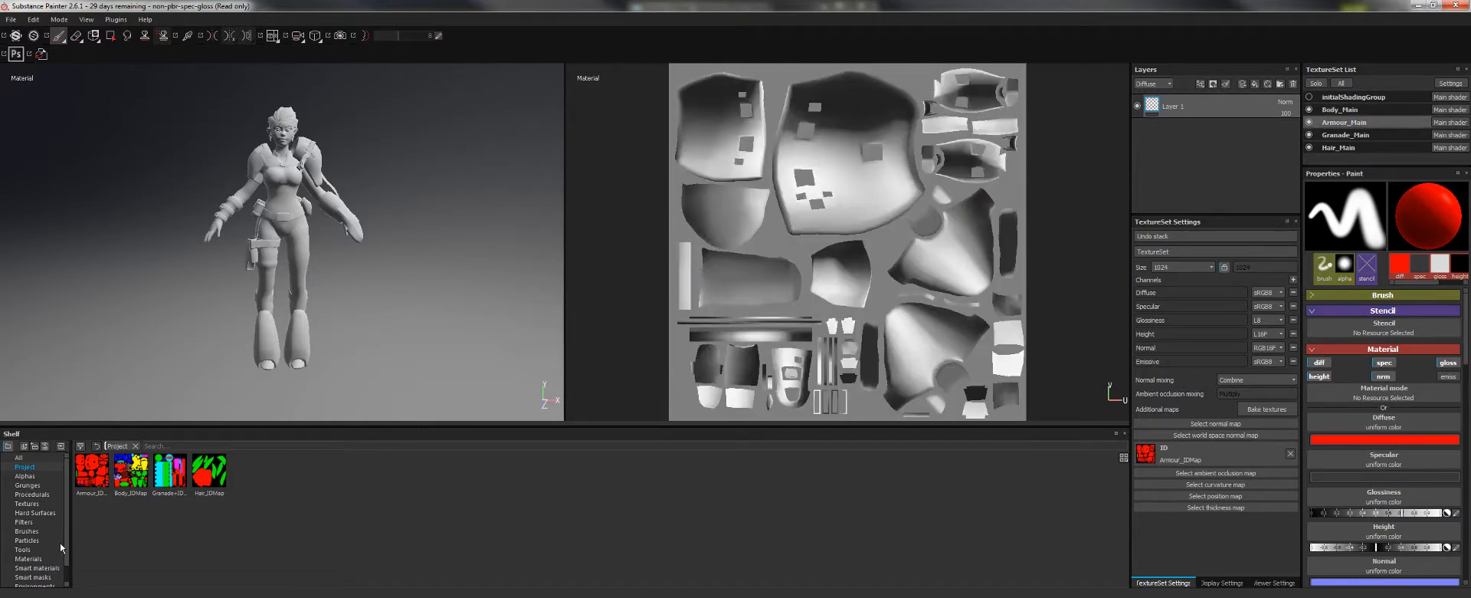
{"action": "scroll", "coordinate": [68, 517], "scroll_direction": "down", "scroll_amount": 1}
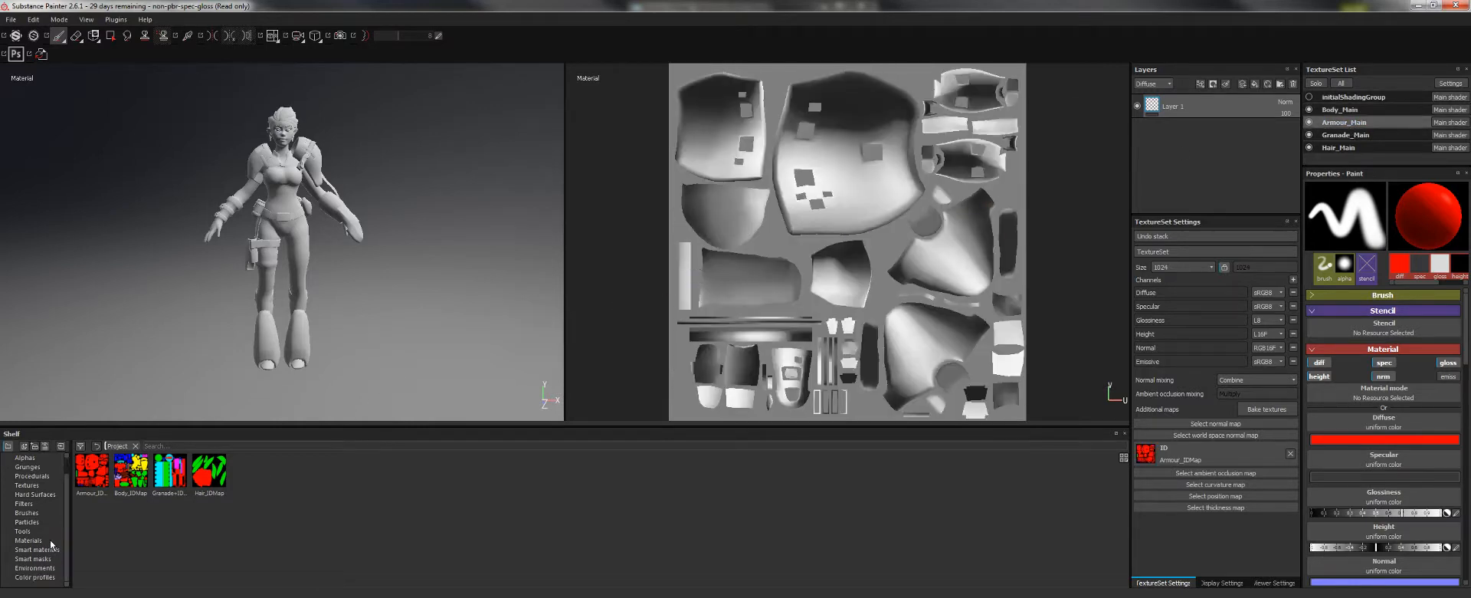
{"action": "left_click", "coordinate": [27, 551]}
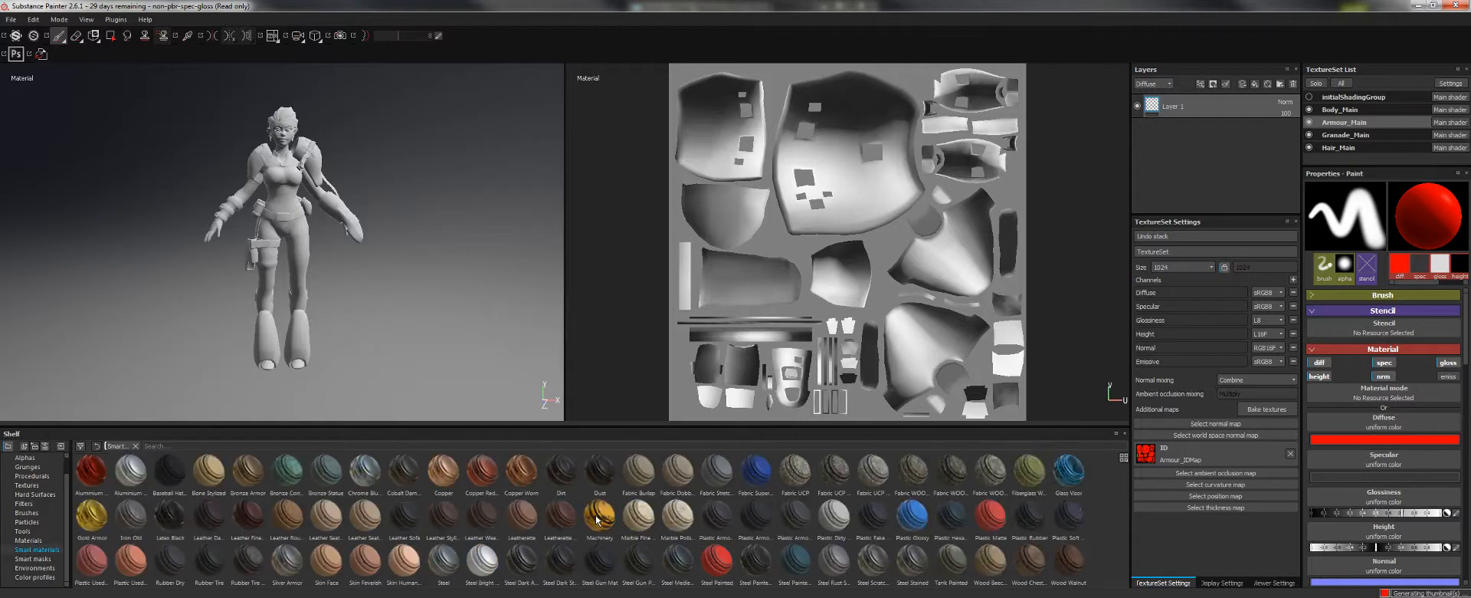
{"action": "mouse_move", "coordinate": [597, 519]}
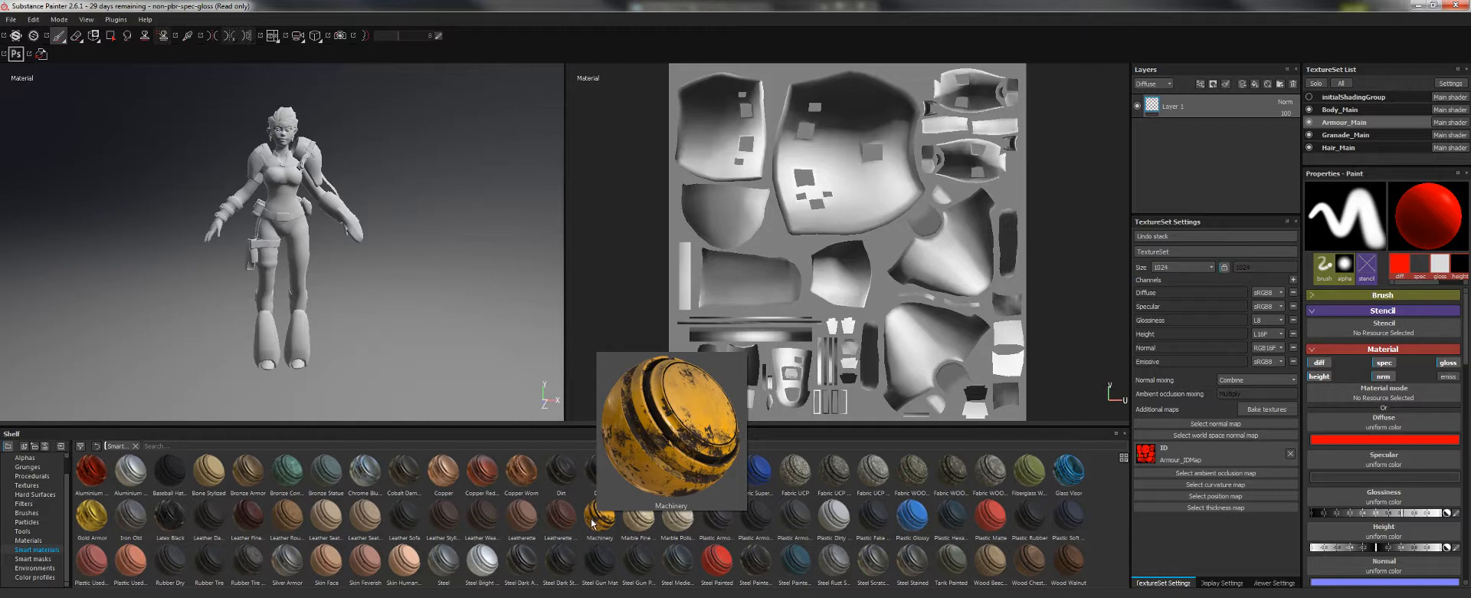
{"action": "left_click_drag", "start_coordinate": [593, 523], "coordinate": [1184, 109]}
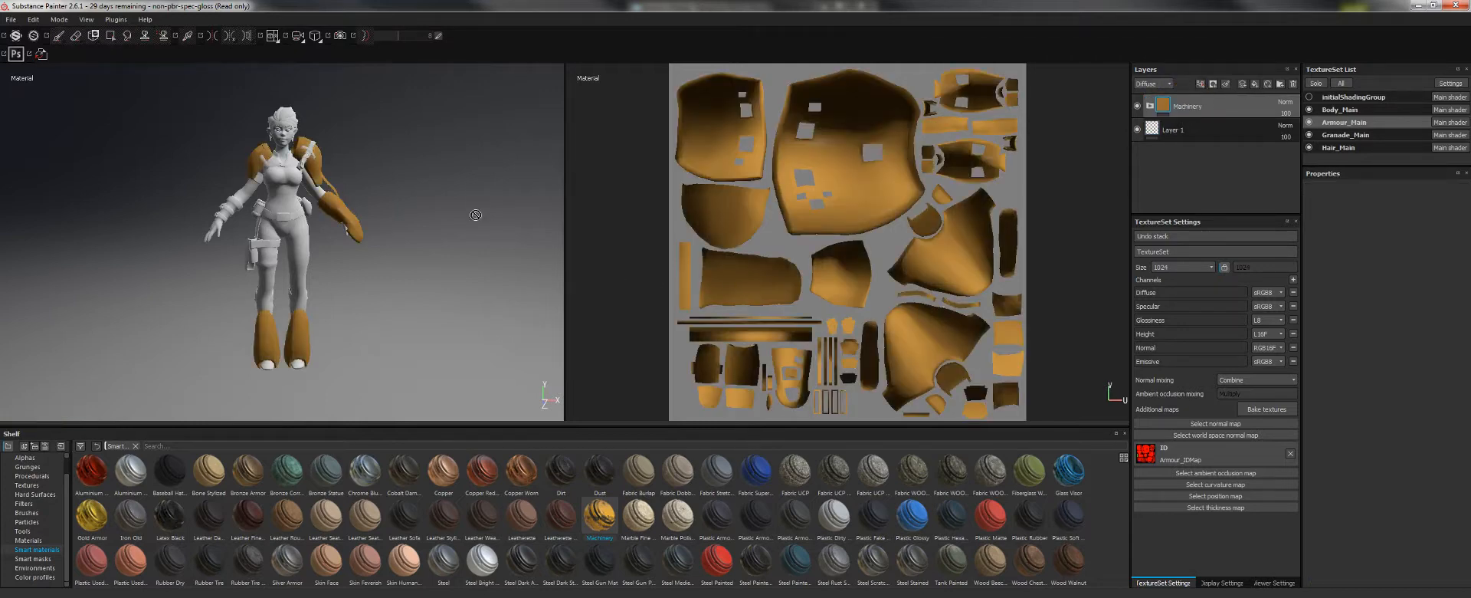
- Examine the Machinery material on the character's armour from several sides and close up on the shoulders
{"action": "left_click_drag", "start_coordinate": [441, 193], "coordinate": [399, 201], "text": "alt"}
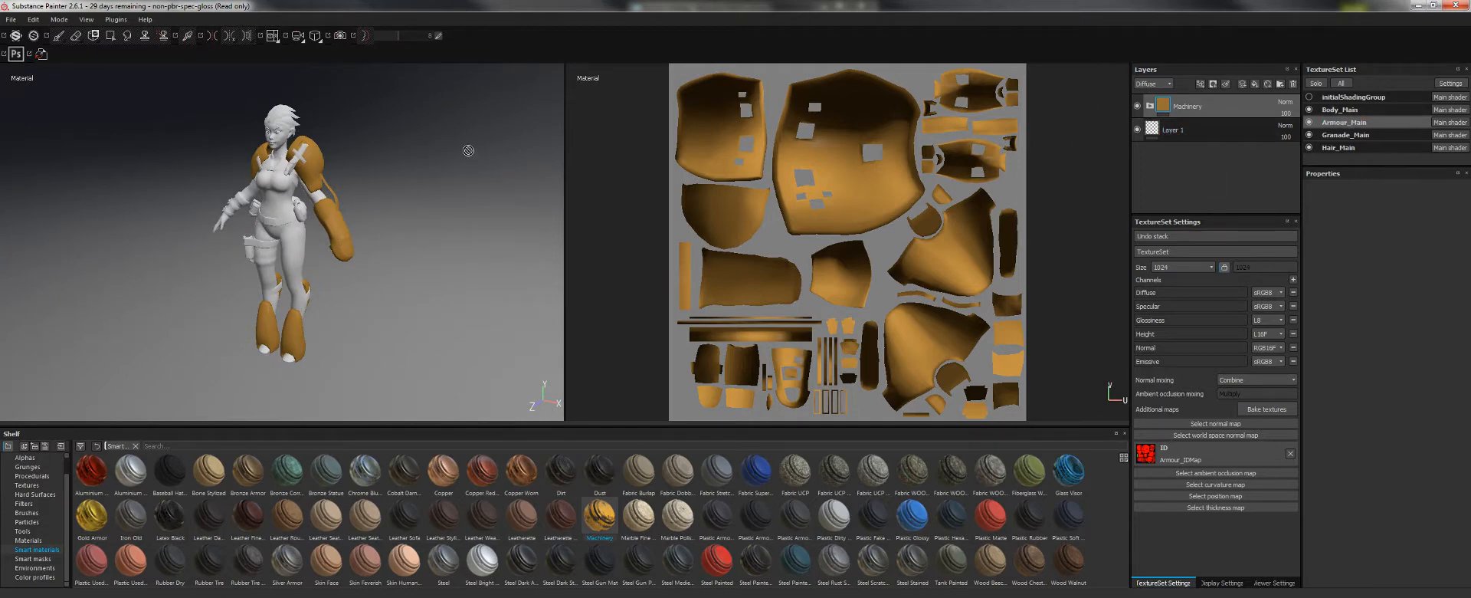
{"action": "left_click_drag", "start_coordinate": [469, 150], "coordinate": [360, 161], "text": "alt"}
{"action": "right_click_drag", "start_coordinate": [360, 160], "coordinate": [362, 173], "text": "alt"}
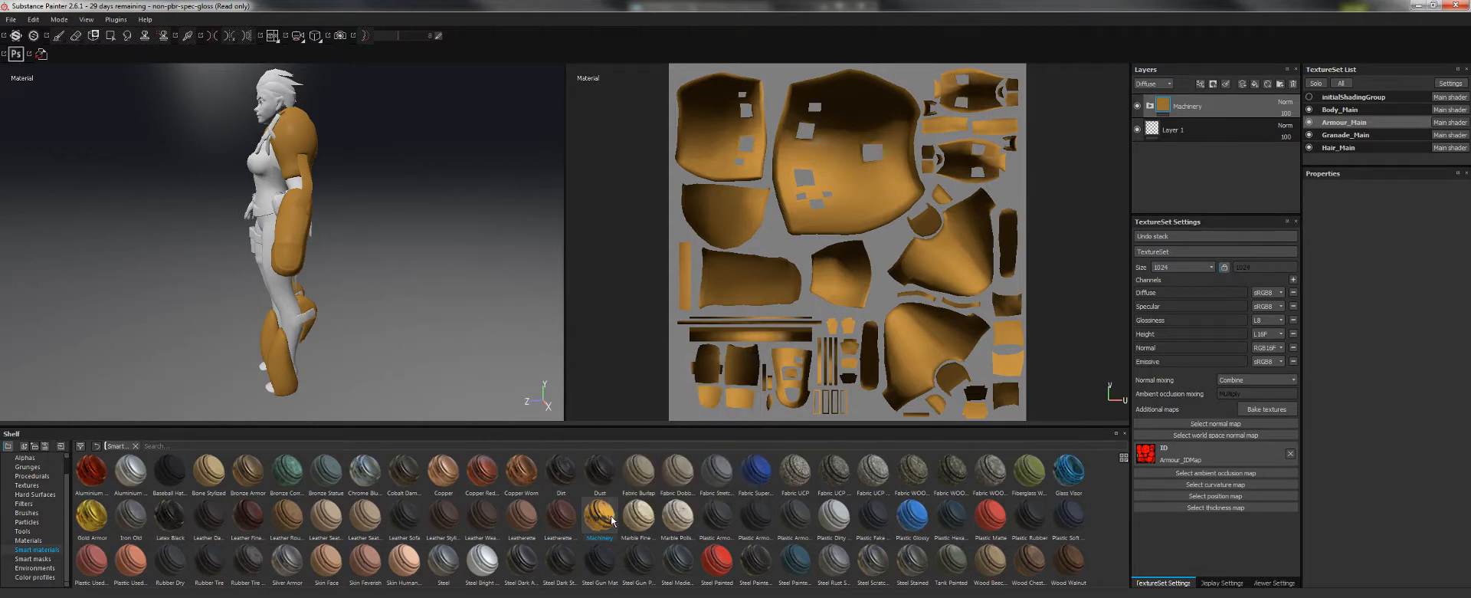
{"action": "left_click_drag", "start_coordinate": [398, 239], "coordinate": [419, 353], "text": "alt"}
{"action": "middle_click_drag", "start_coordinate": [418, 353], "coordinate": [449, 467], "text": "alt"}
{"action": "right_click_drag", "start_coordinate": [449, 467], "coordinate": [448, 395], "text": "alt"}
{"action": "left_click_drag", "start_coordinate": [448, 395], "coordinate": [446, 345], "text": "alt"}
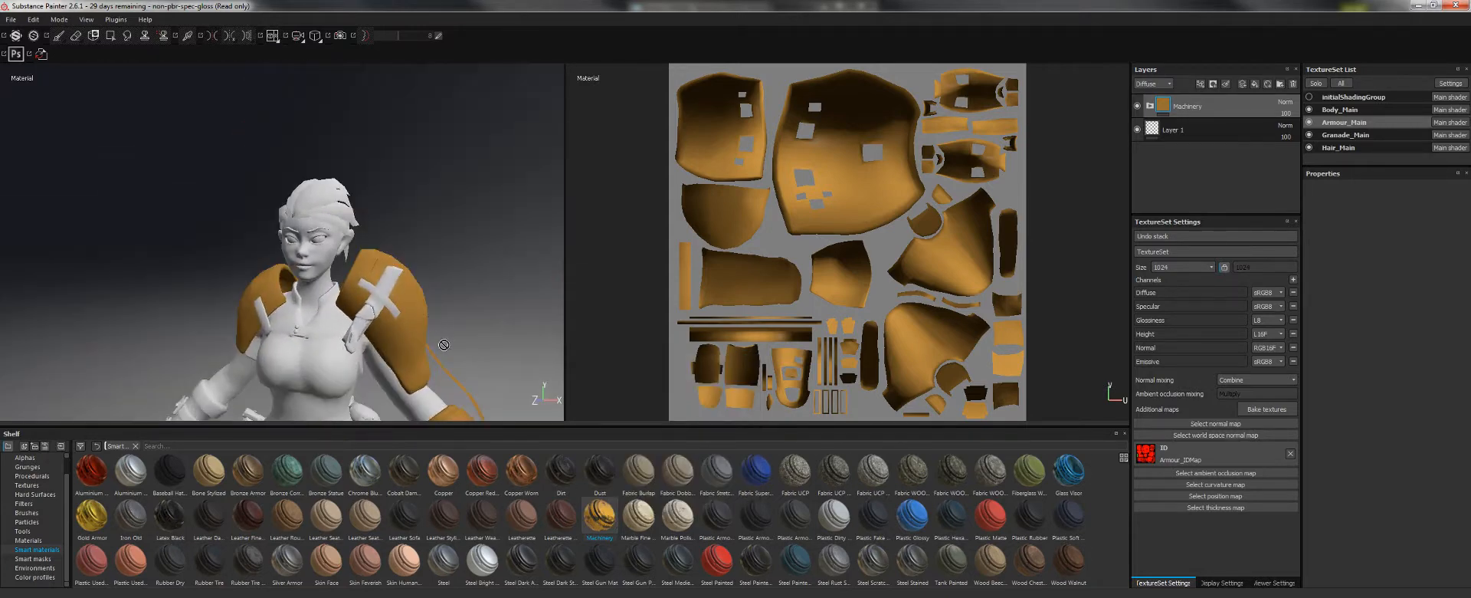
- Open the baking settings for the additional maps and set the common output size to 2048
{"action": "middle_click_drag", "start_coordinate": [425, 311], "coordinate": [332, 177], "text": "alt"}
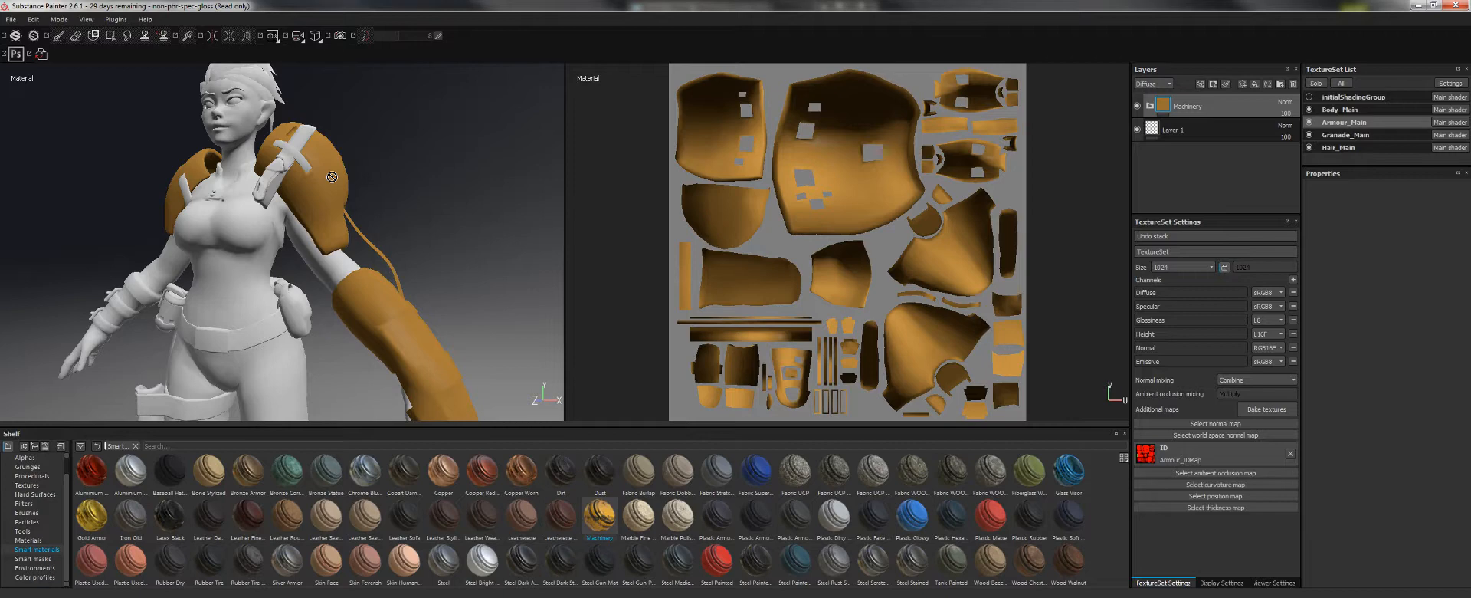
{"action": "middle_click_drag", "start_coordinate": [303, 157], "coordinate": [329, 177], "text": "alt"}
{"action": "right_click_drag", "start_coordinate": [329, 178], "coordinate": [331, 228], "text": "alt"}
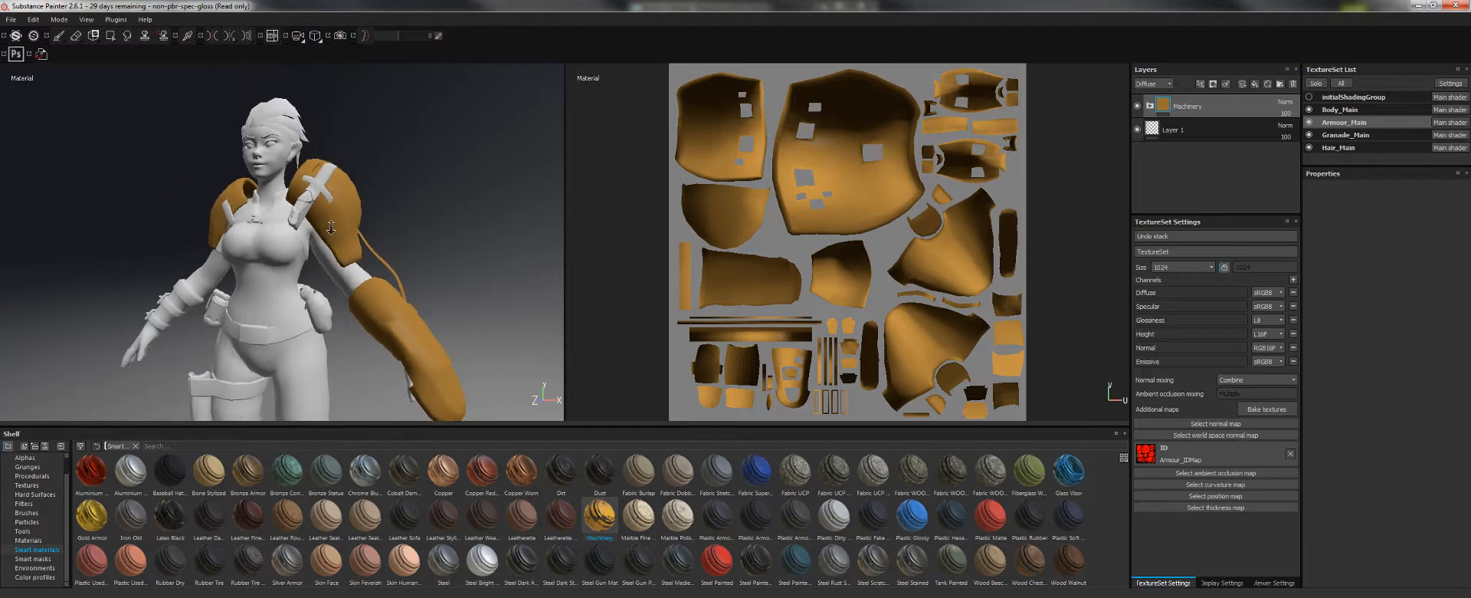
{"action": "mouse_move", "coordinate": [609, 521]}
{"action": "left_click", "coordinate": [1275, 411]}
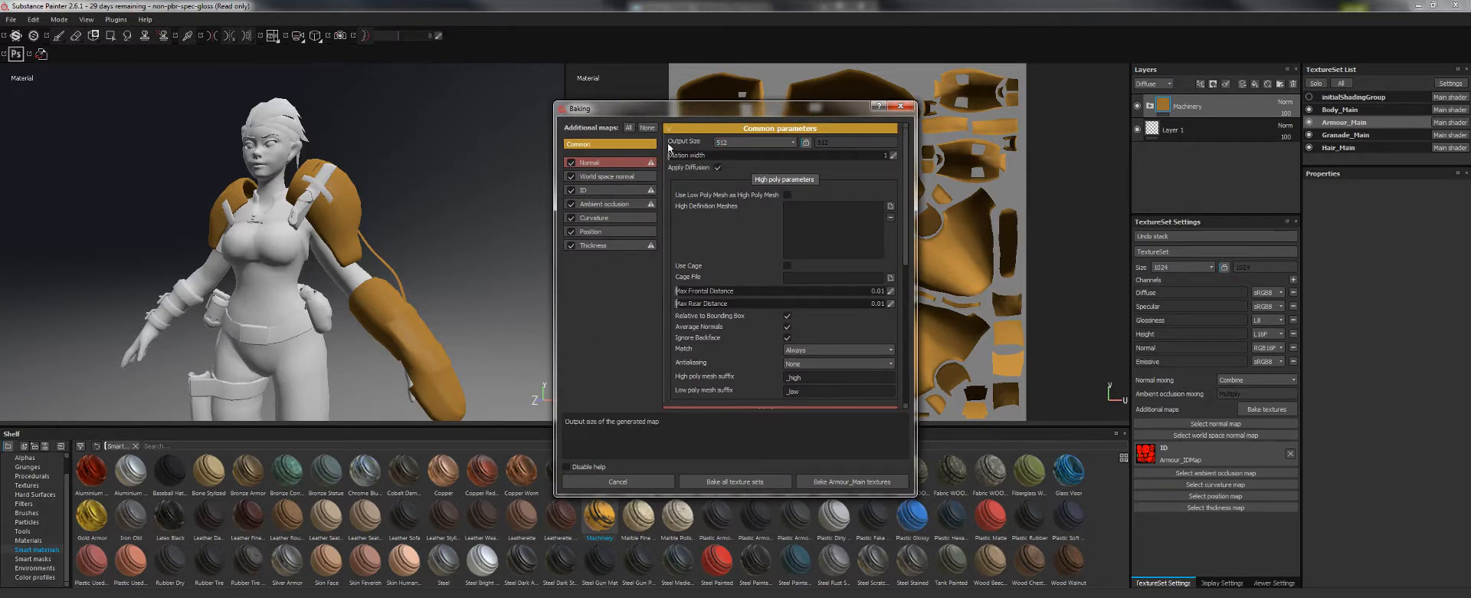
{"action": "left_click", "coordinate": [739, 128]}
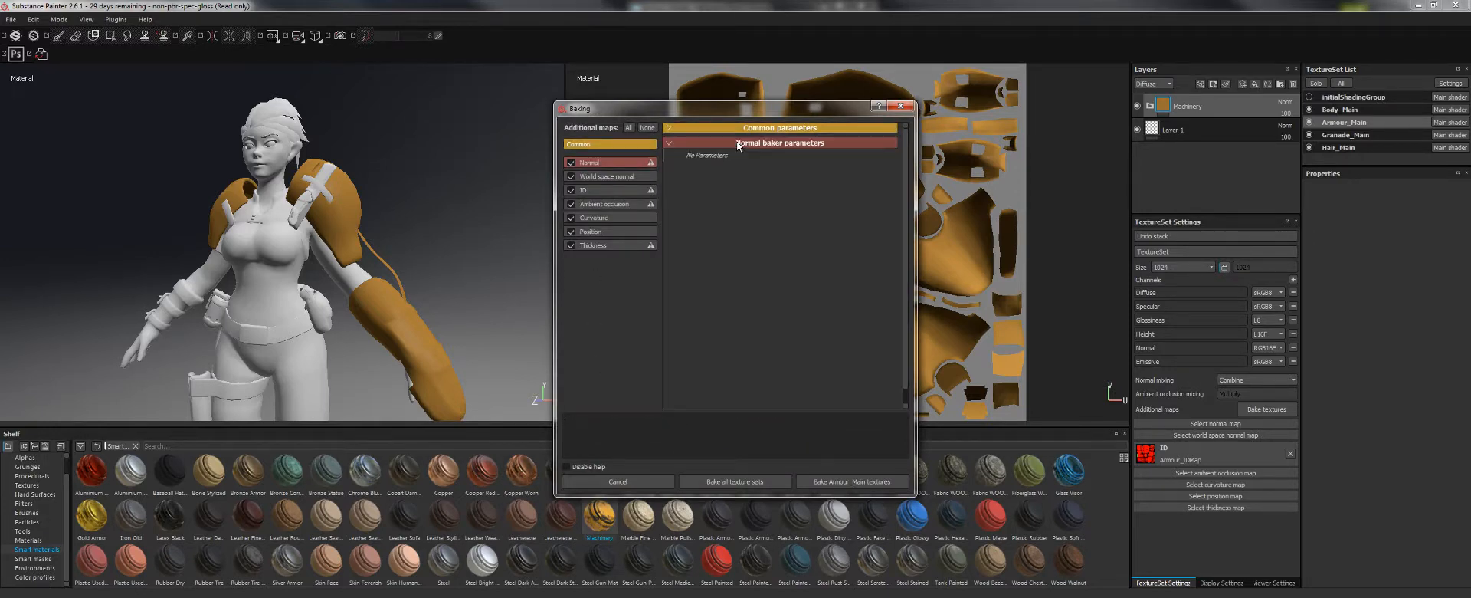
{"action": "left_click", "coordinate": [739, 128]}
{"action": "left_click", "coordinate": [755, 141]}
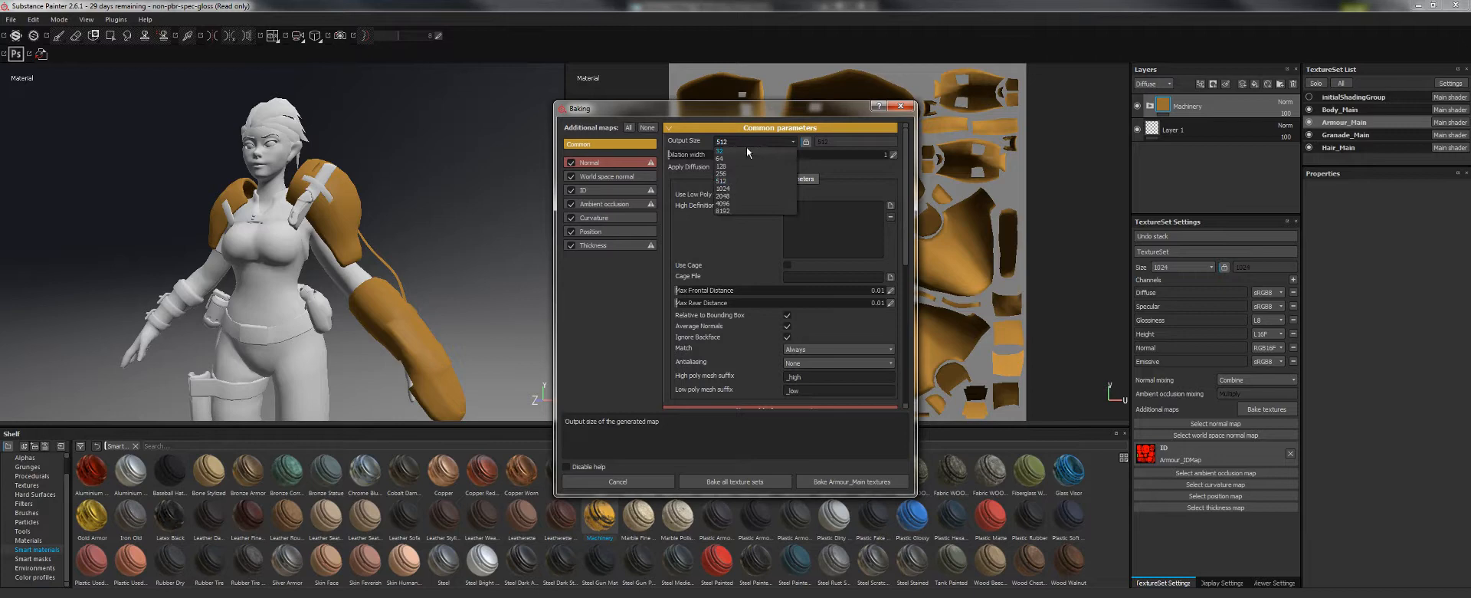
{"action": "left_click", "coordinate": [734, 195]}
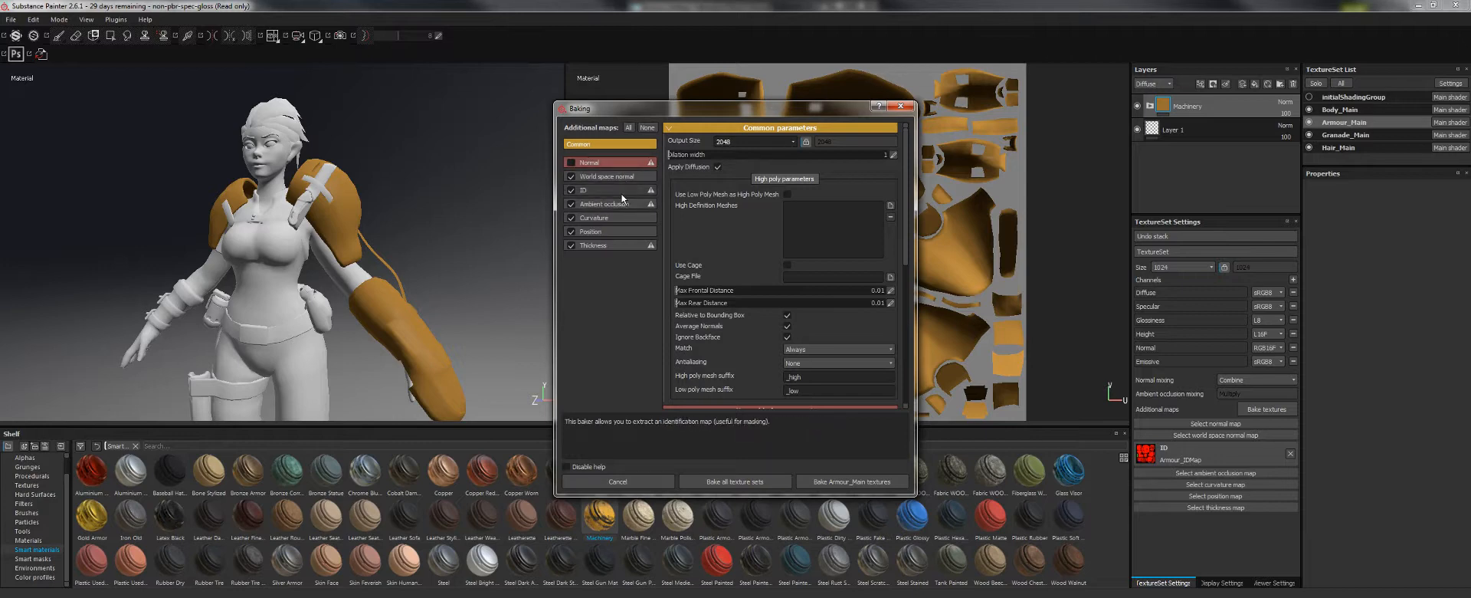
- Exclude the Normal and ID maps from baking and bake the remaining additional maps for all texture sets
{"action": "left_click", "coordinate": [571, 191]}
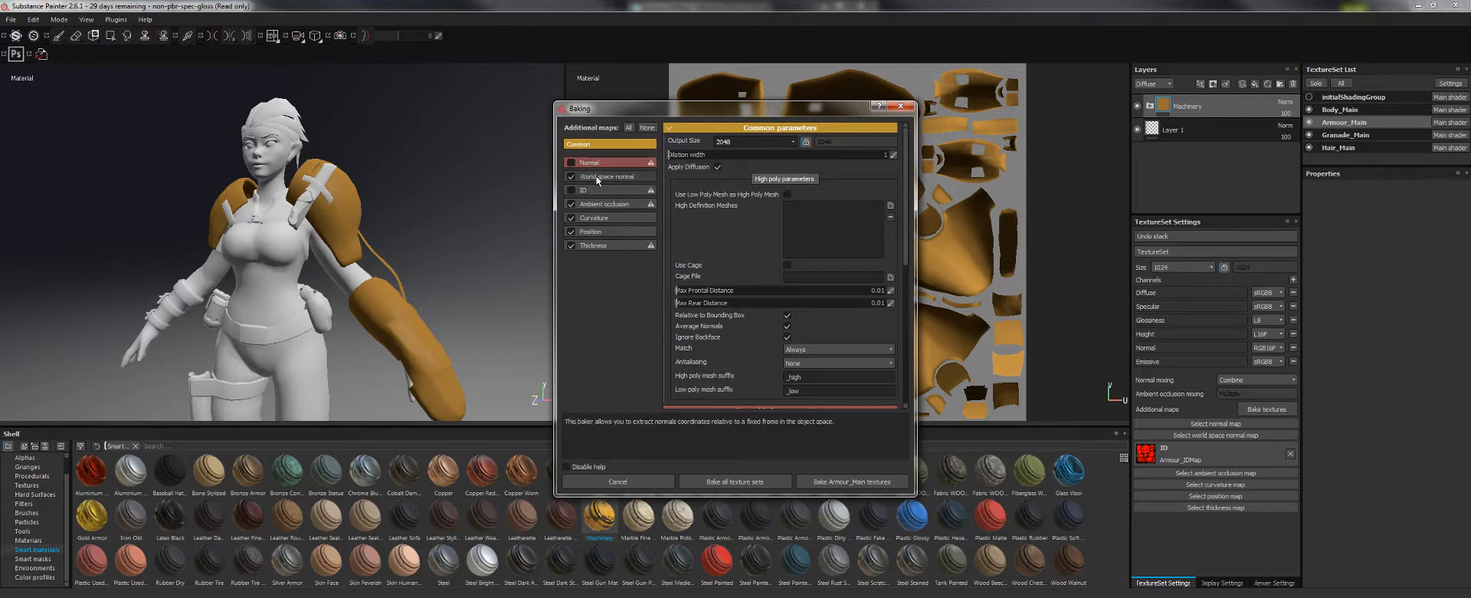
{"action": "left_click", "coordinate": [597, 179]}
{"action": "left_click", "coordinate": [593, 203]}
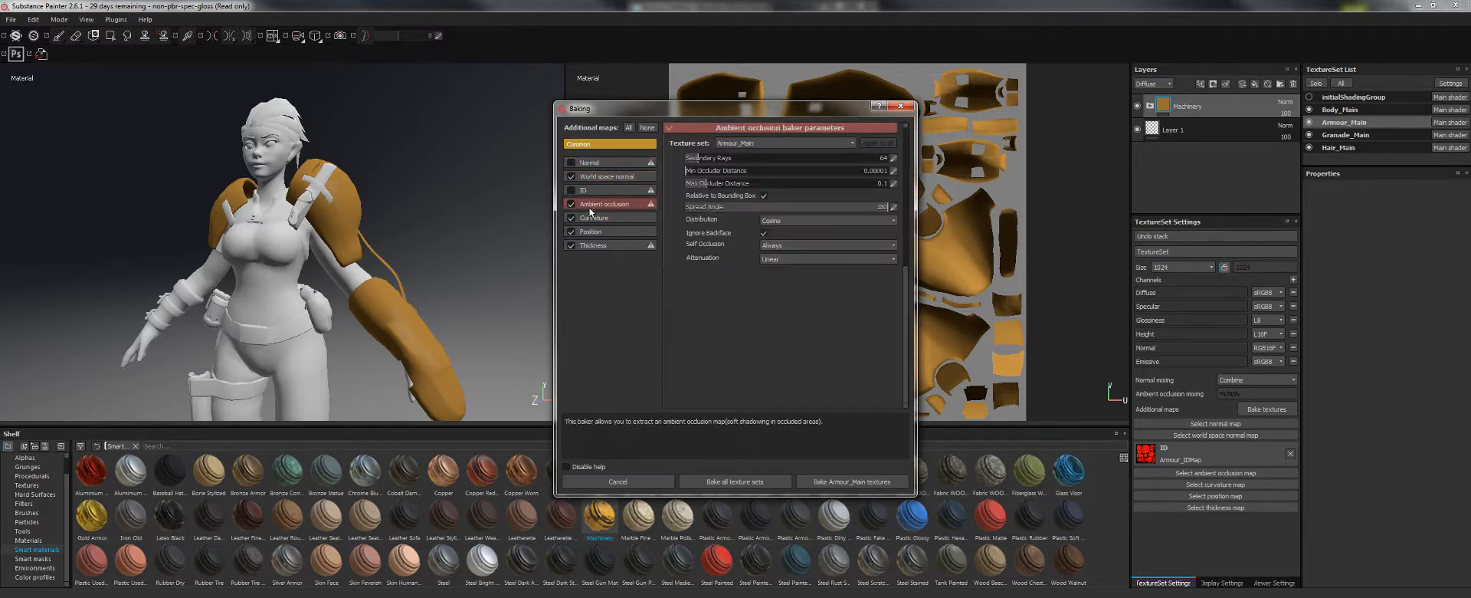
{"action": "left_click", "coordinate": [591, 217]}
{"action": "left_click", "coordinate": [598, 206]}
{"action": "left_click", "coordinate": [597, 217]}
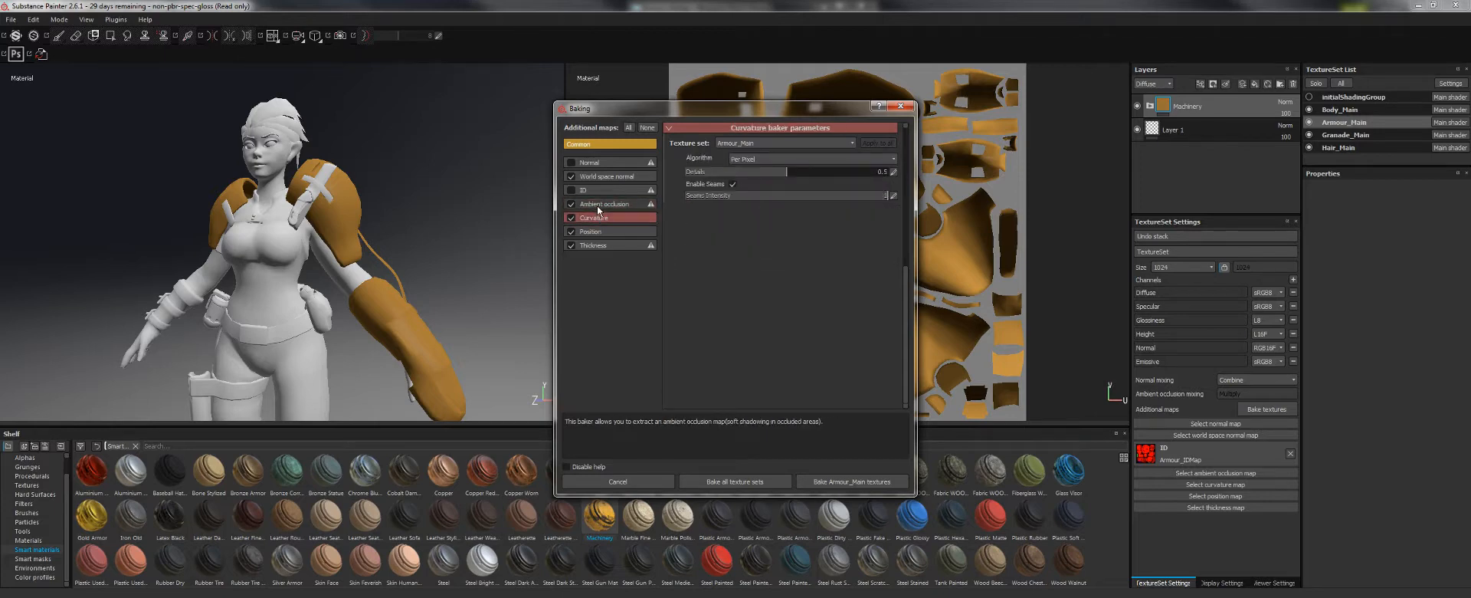
{"action": "left_click", "coordinate": [597, 205]}
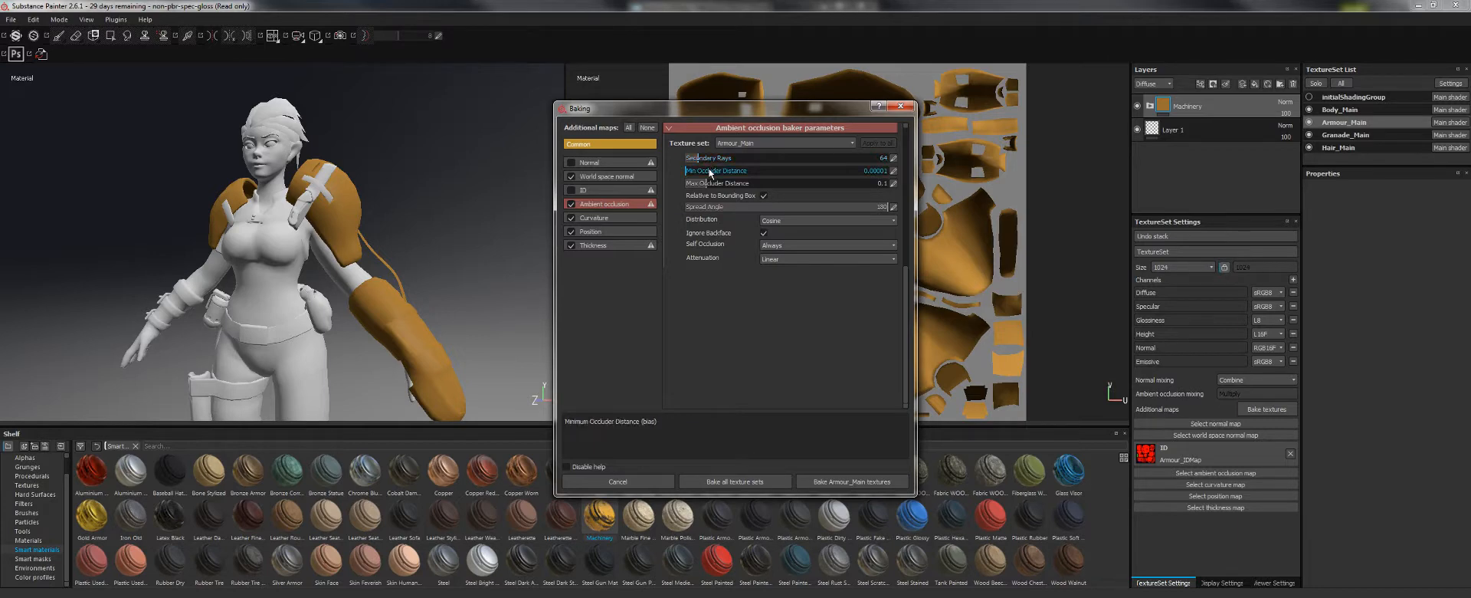
{"action": "left_click", "coordinate": [636, 218]}
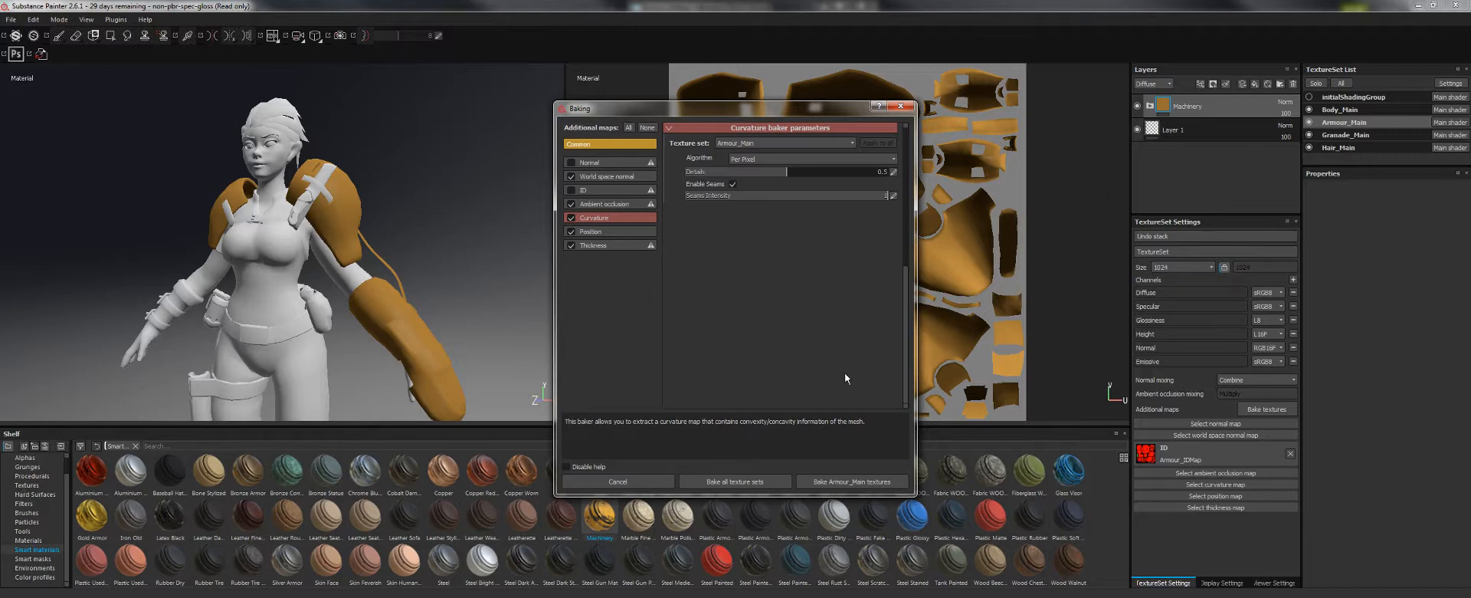
{"action": "left_click", "coordinate": [718, 481]}
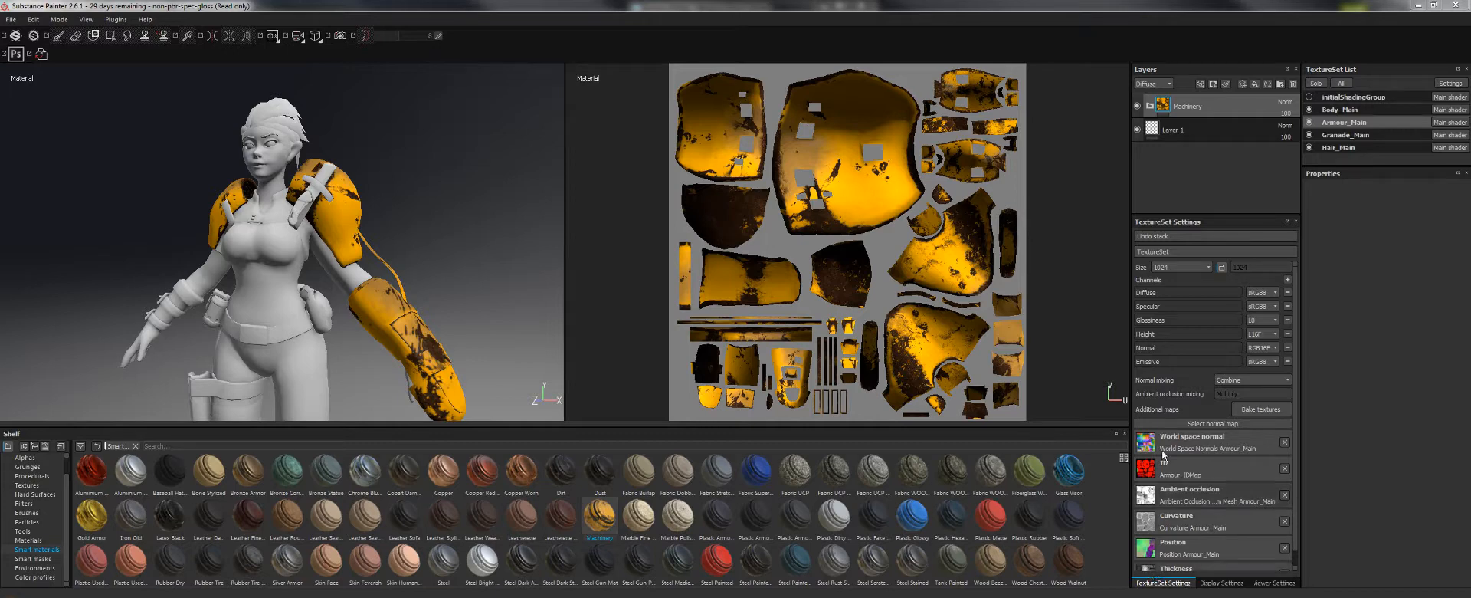
- Review the project maps available to Armour_Main and examine the Machinery wear on the armour from front and back
{"action": "left_click", "coordinate": [1145, 471]}
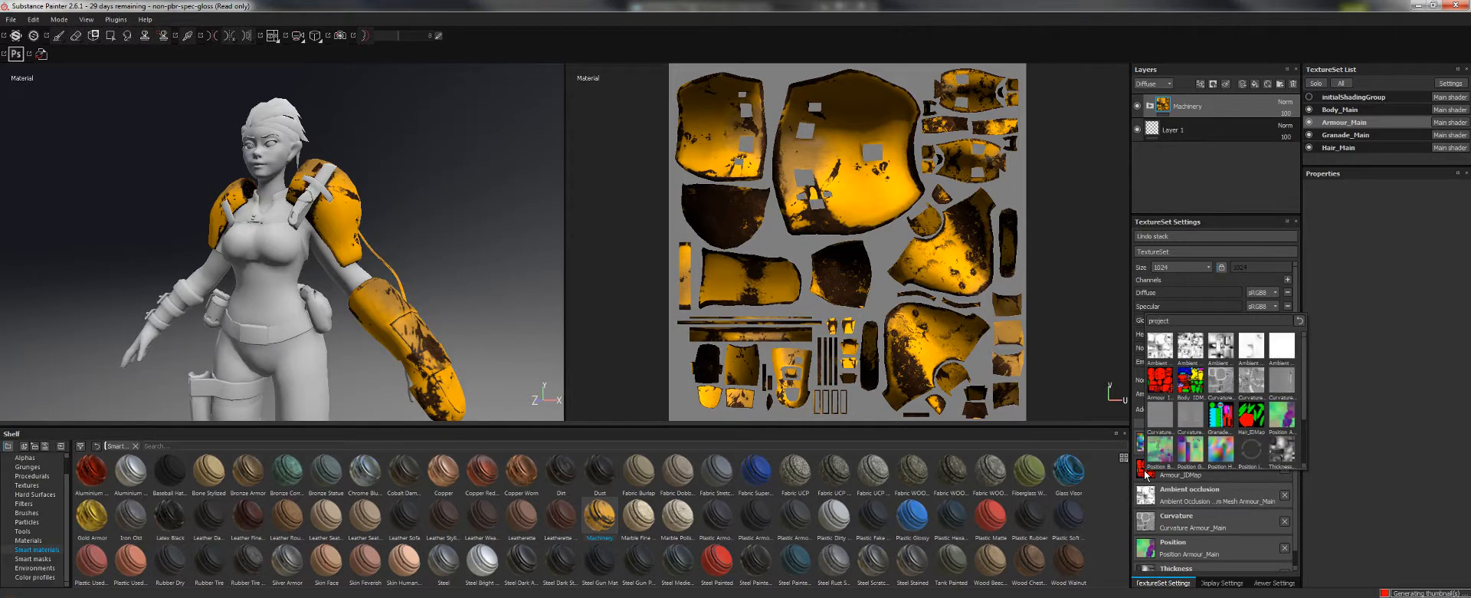
{"action": "mouse_move", "coordinate": [1170, 359]}
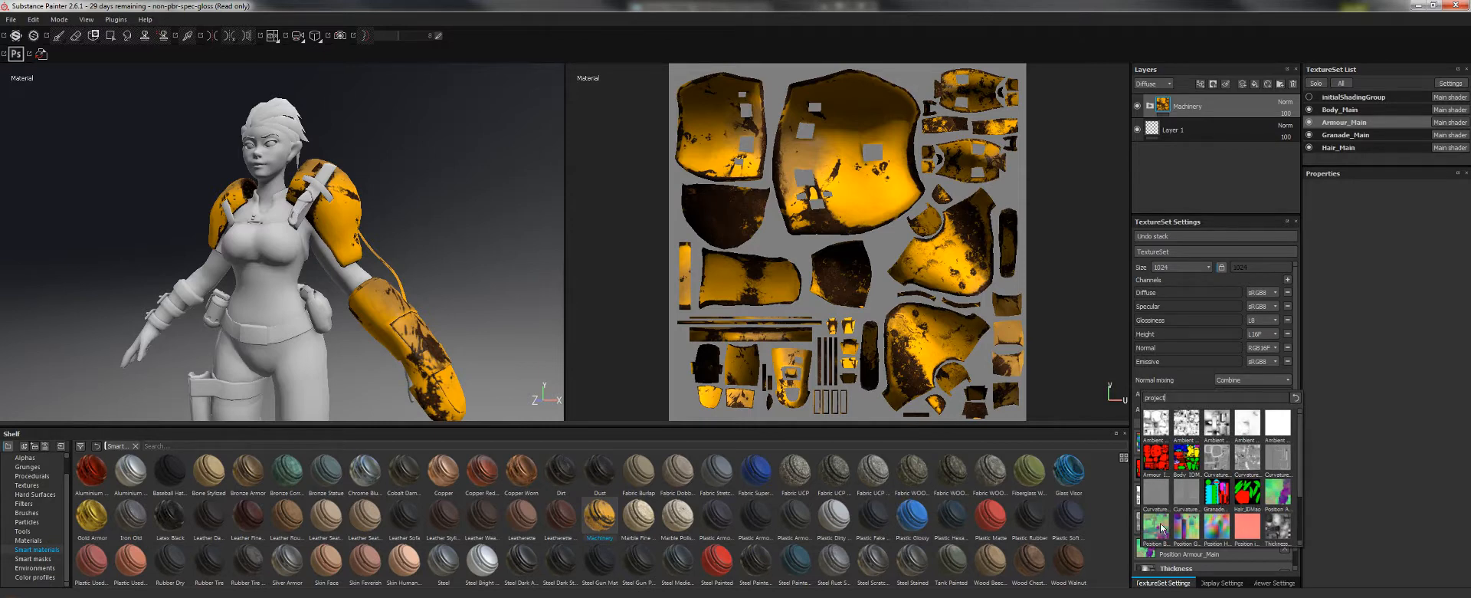
{"action": "mouse_move", "coordinate": [1162, 529]}
{"action": "left_click_drag", "start_coordinate": [524, 224], "coordinate": [242, 217], "text": "alt"}
{"action": "middle_click_drag", "start_coordinate": [242, 218], "coordinate": [129, 209], "text": "alt"}
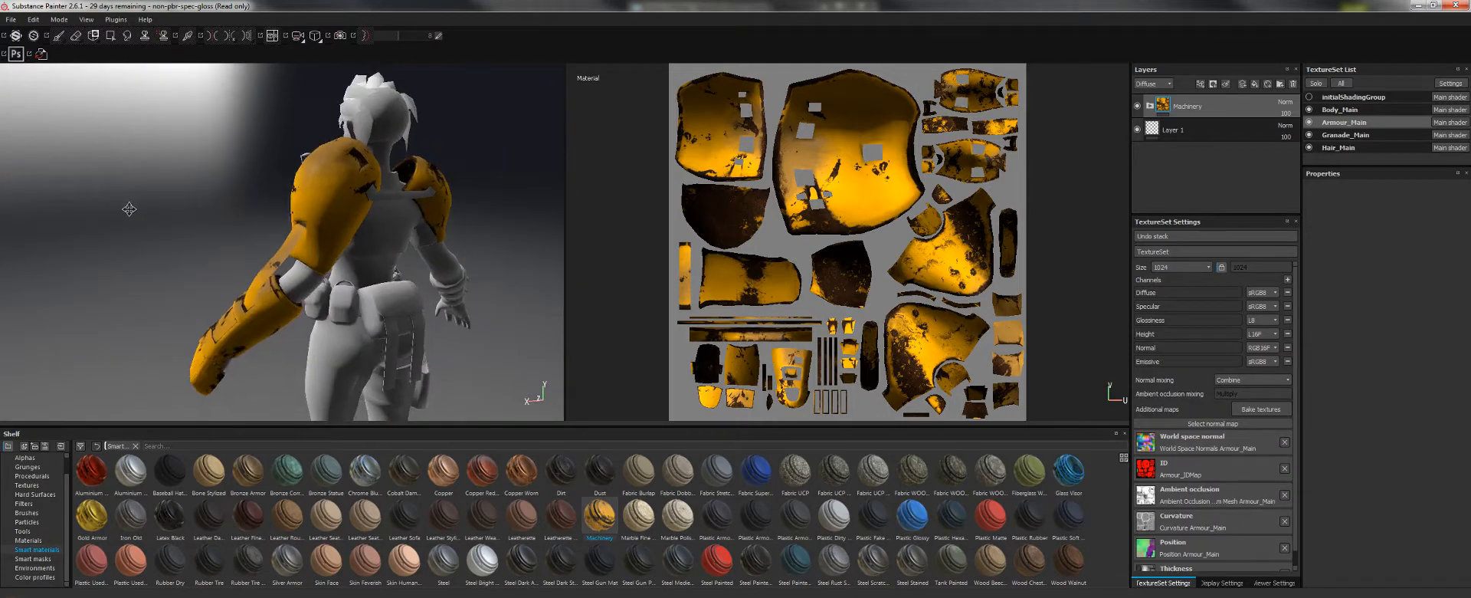
{"action": "right_click_drag", "start_coordinate": [130, 209], "coordinate": [125, 187], "text": "alt"}
{"action": "left_click_drag", "start_coordinate": [125, 187], "coordinate": [355, 289], "text": "alt"}
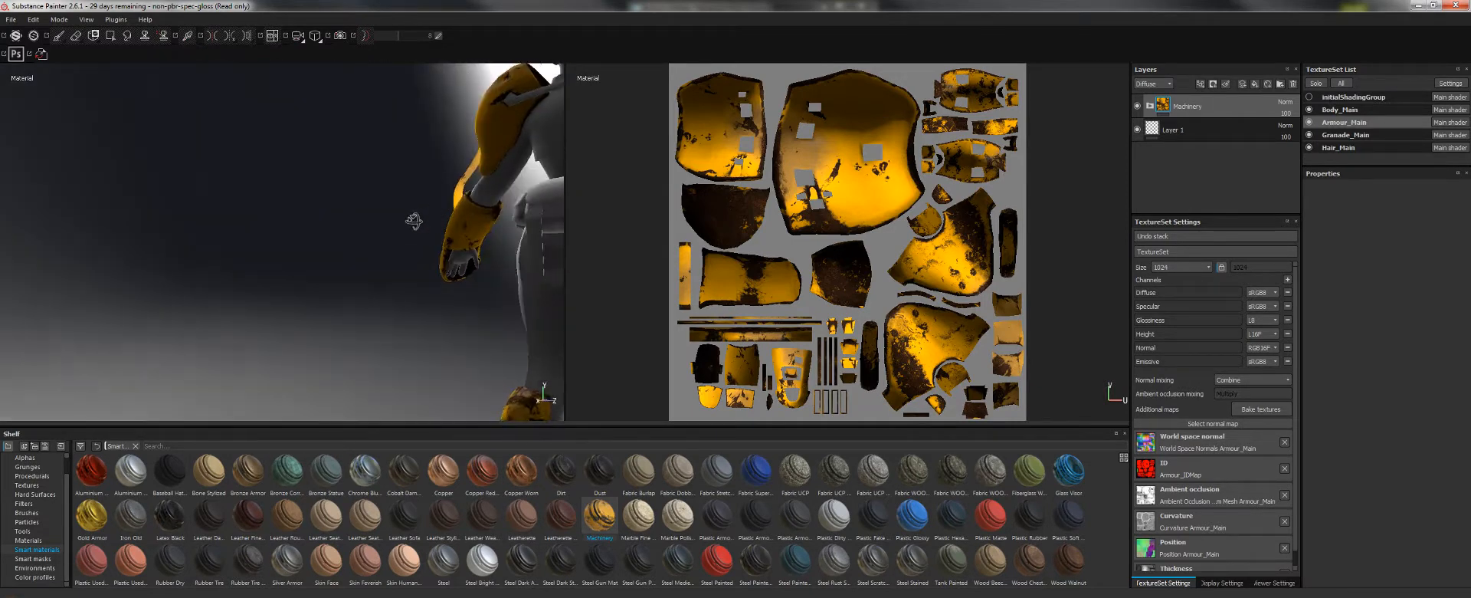
{"action": "key", "text": "f"}
{"action": "right_click_drag", "start_coordinate": [355, 289], "coordinate": [350, 302], "text": "alt"}
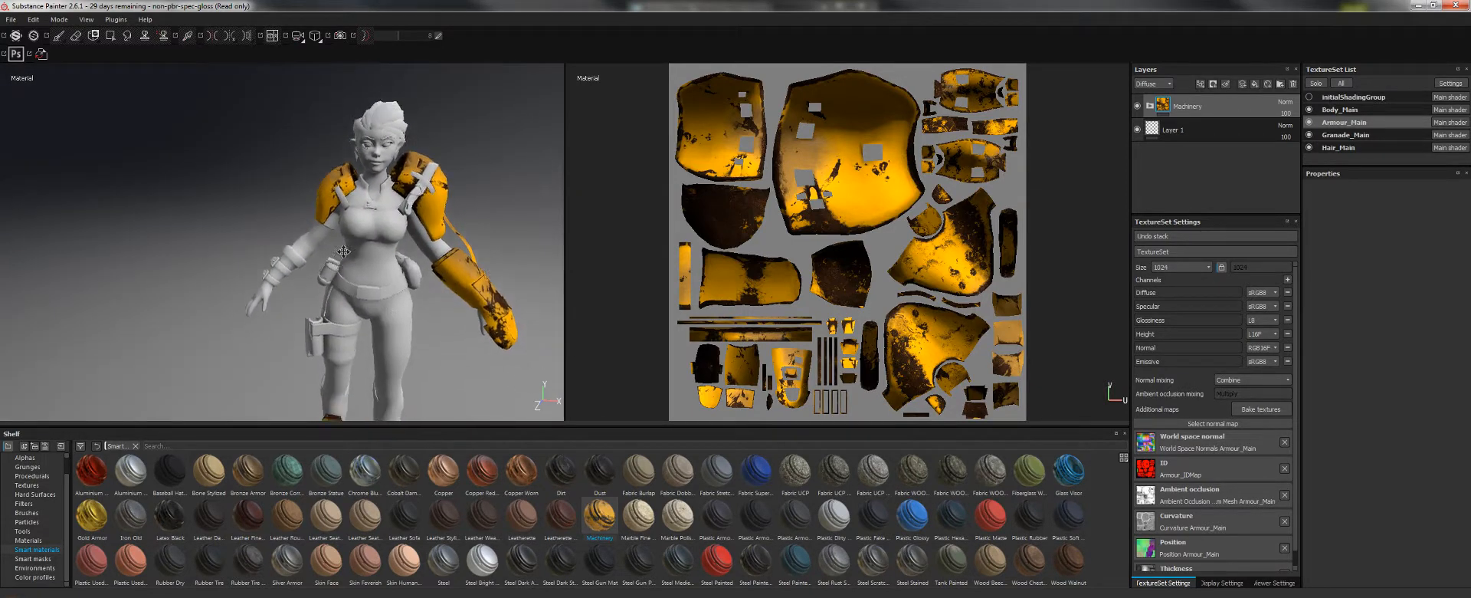
{"action": "middle_click_drag", "start_coordinate": [349, 301], "coordinate": [306, 229], "text": "alt"}
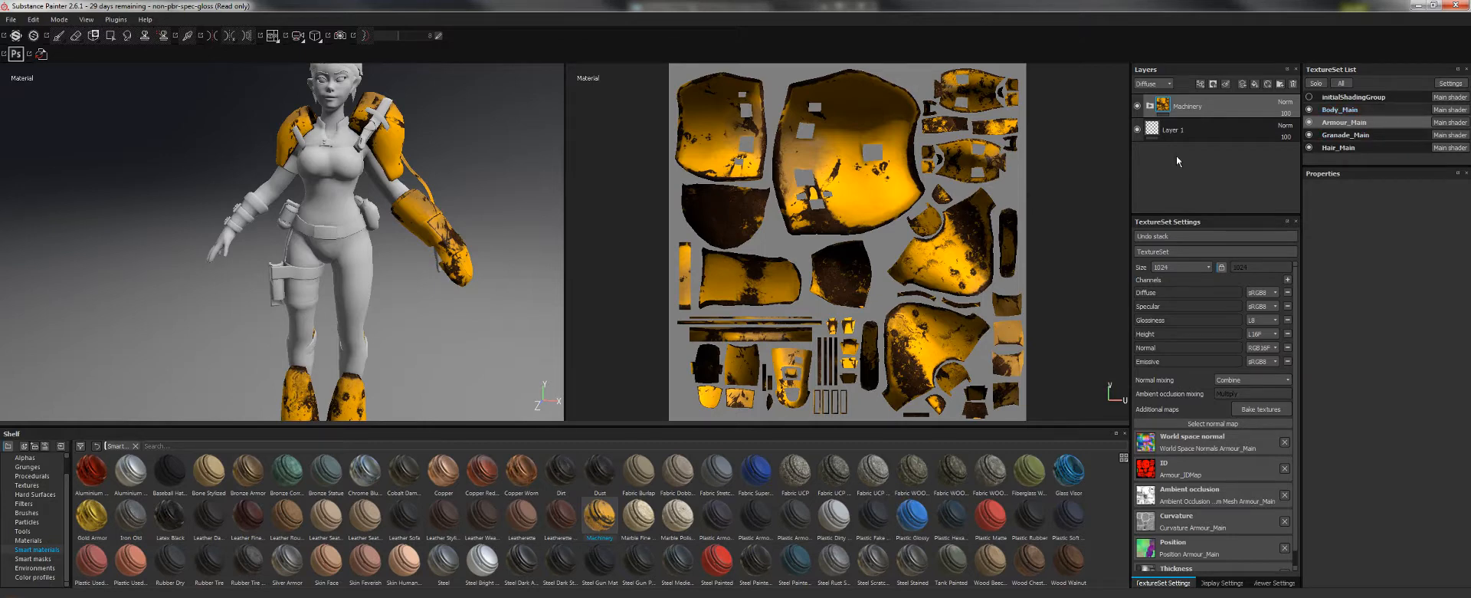
- Add the Plastic Glossy smart material above Layer 1 in the Body_Main texture set
{"action": "left_click", "coordinate": [1340, 109]}
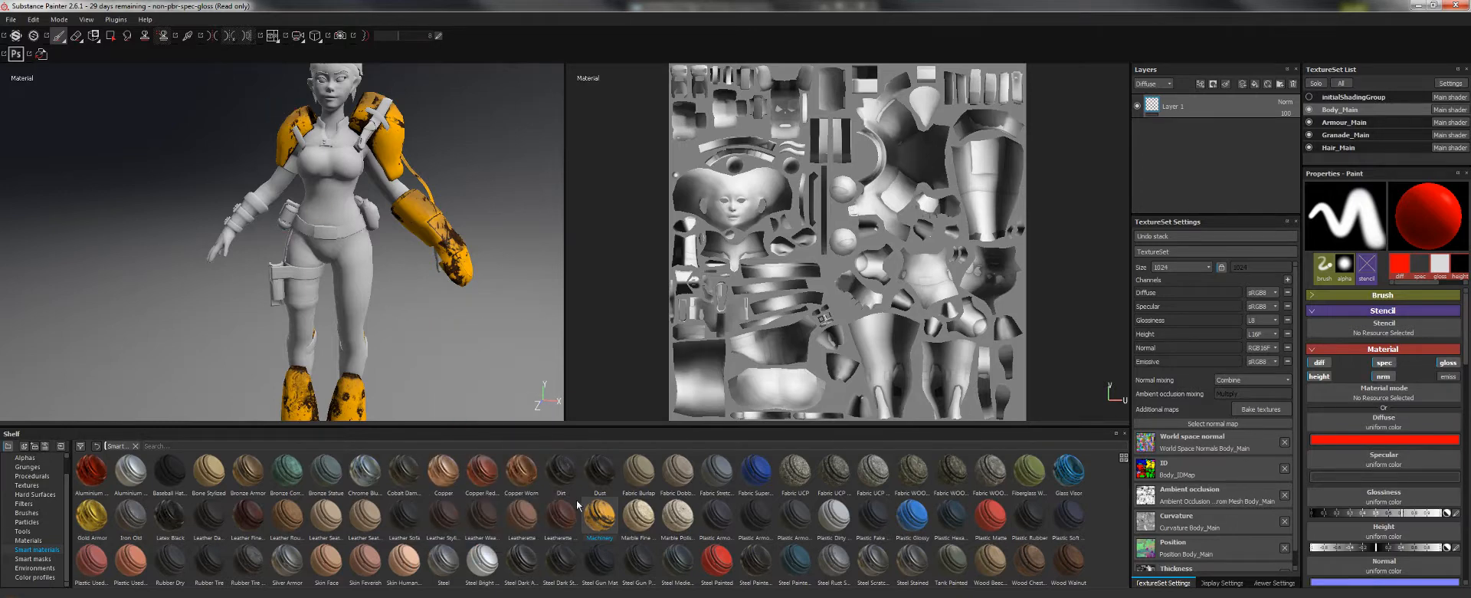
{"action": "left_click", "coordinate": [910, 519]}
{"action": "left_click_drag", "start_coordinate": [910, 521], "coordinate": [1193, 98]}
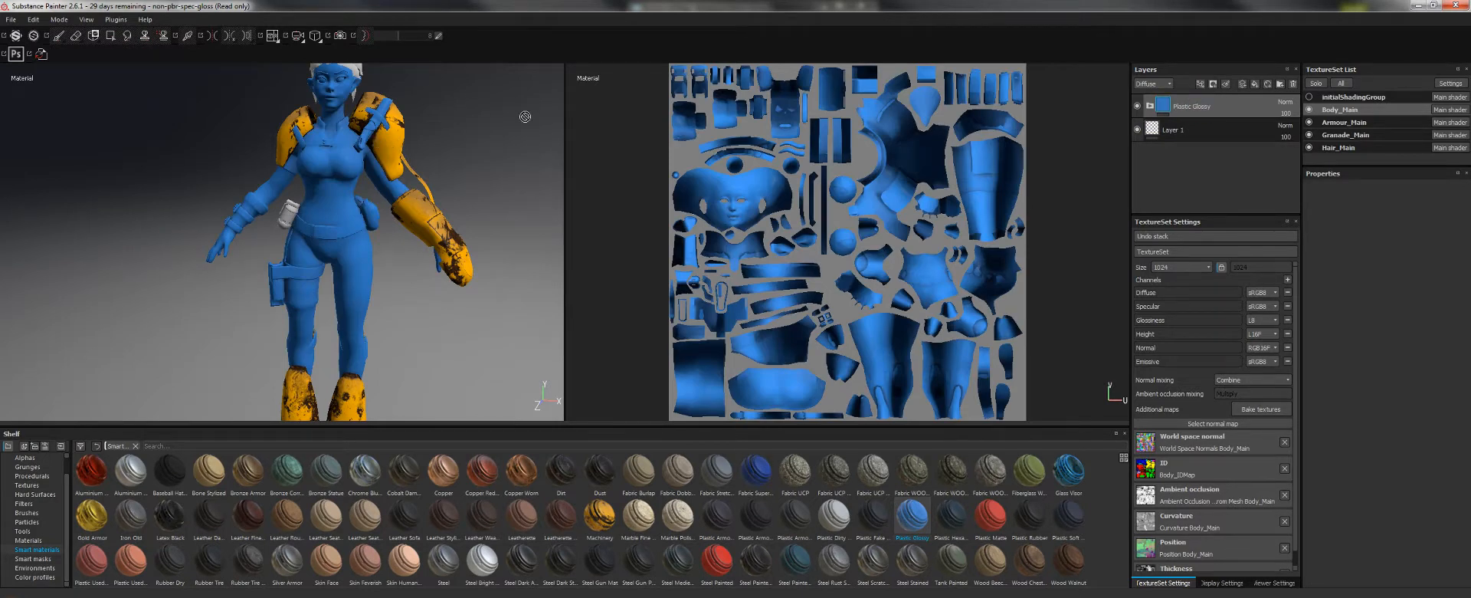
{"action": "left_click_drag", "start_coordinate": [525, 116], "coordinate": [478, 262], "text": "alt"}
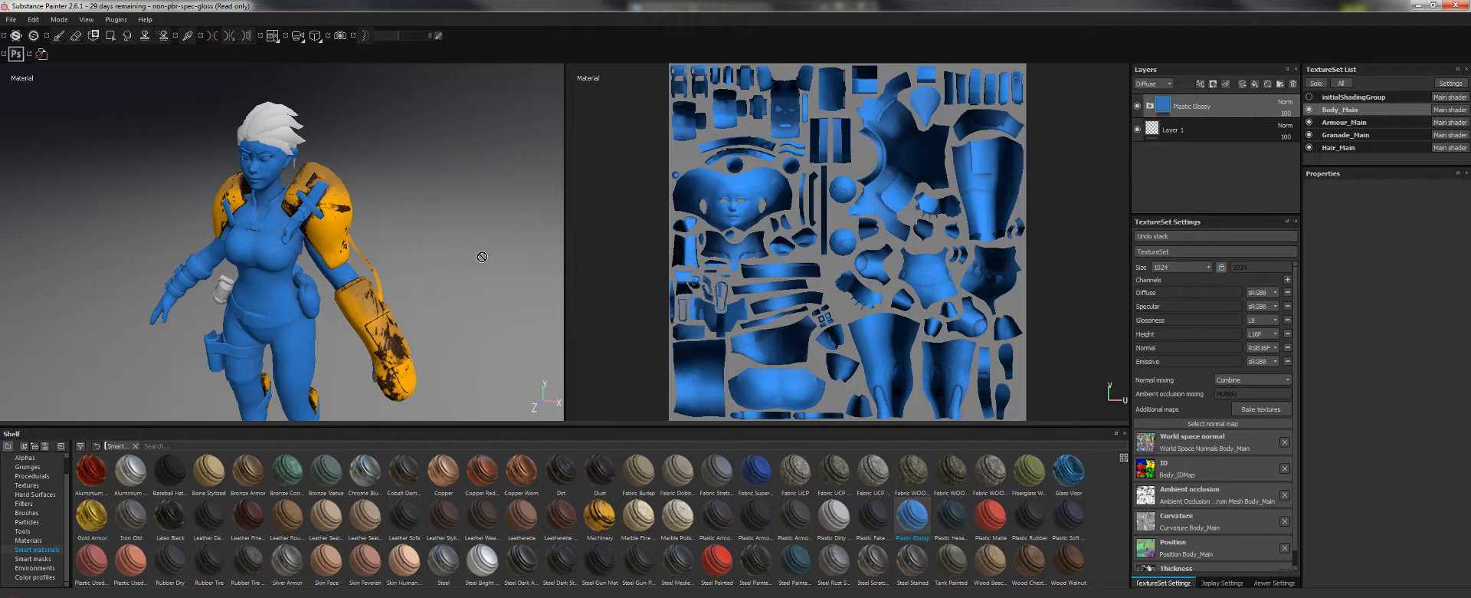
- Add a black mask to the Plastic Glossy material of Body_Main
{"action": "double_click", "coordinate": [1192, 107]}
{"action": "right_click", "coordinate": [1193, 107]}
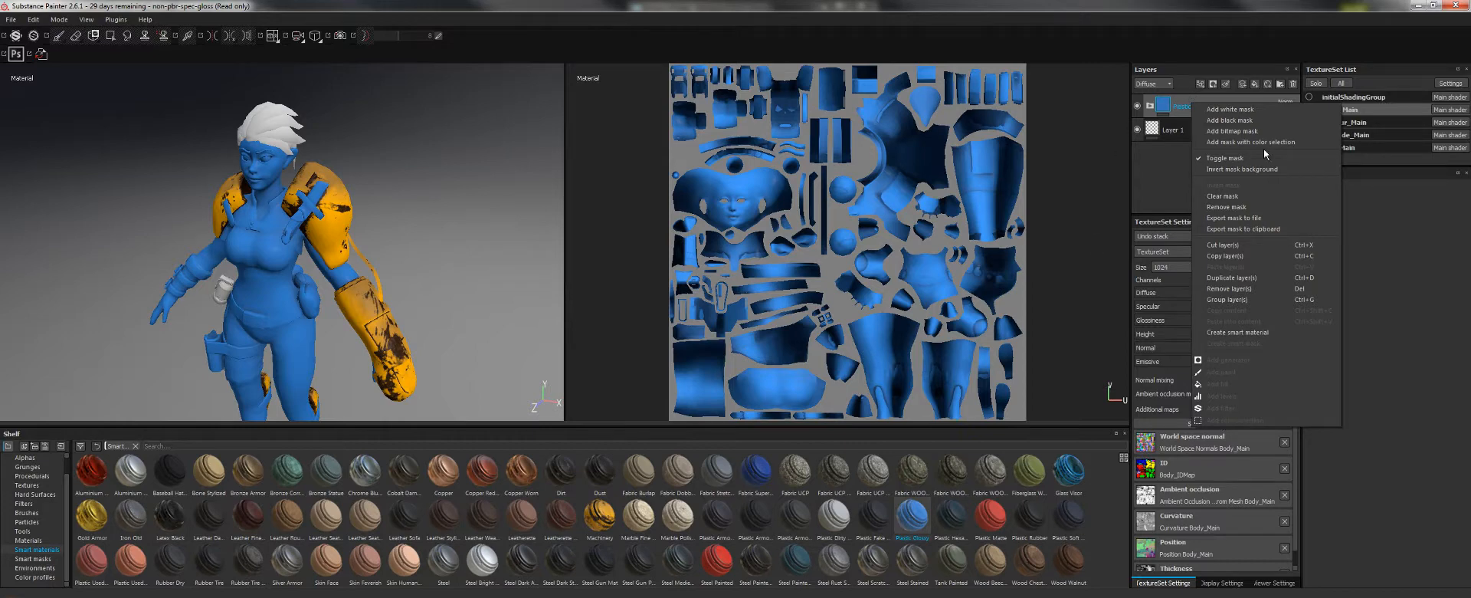
{"action": "left_click", "coordinate": [1229, 121]}
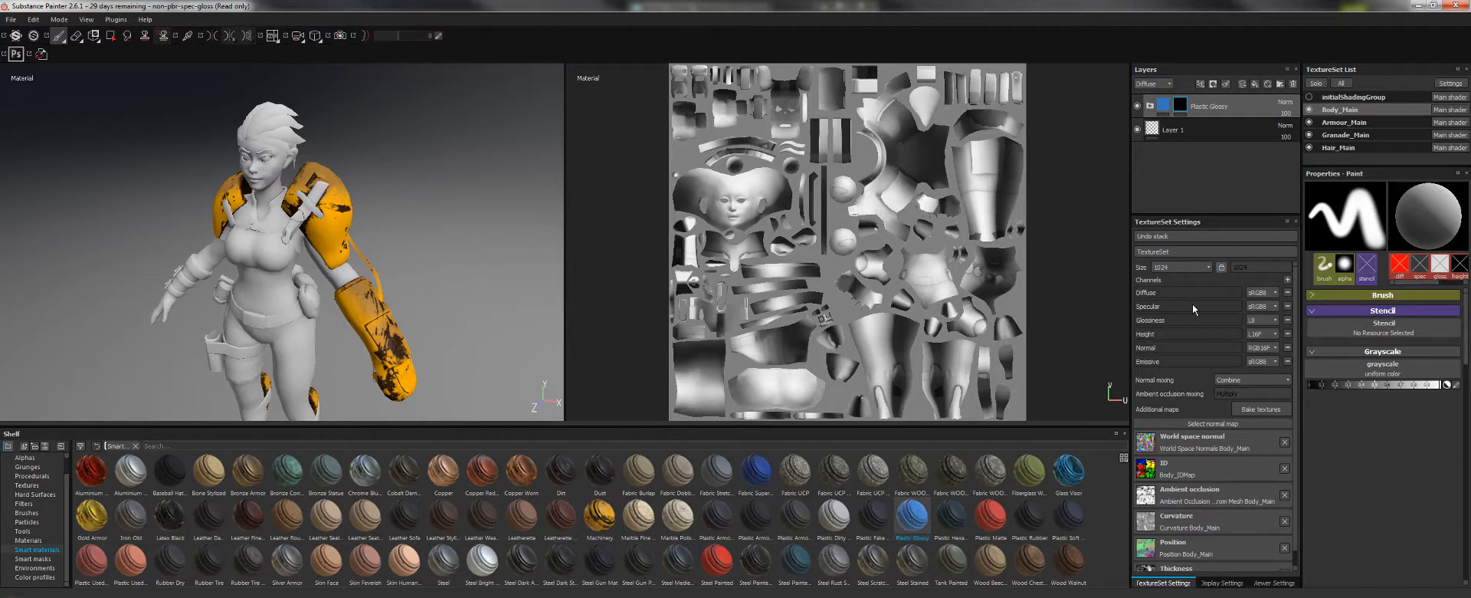
- Add a color selection to the Plastic Glossy mask and pick the red skin area of the Body_IDMap
{"action": "right_click", "coordinate": [1184, 108]}
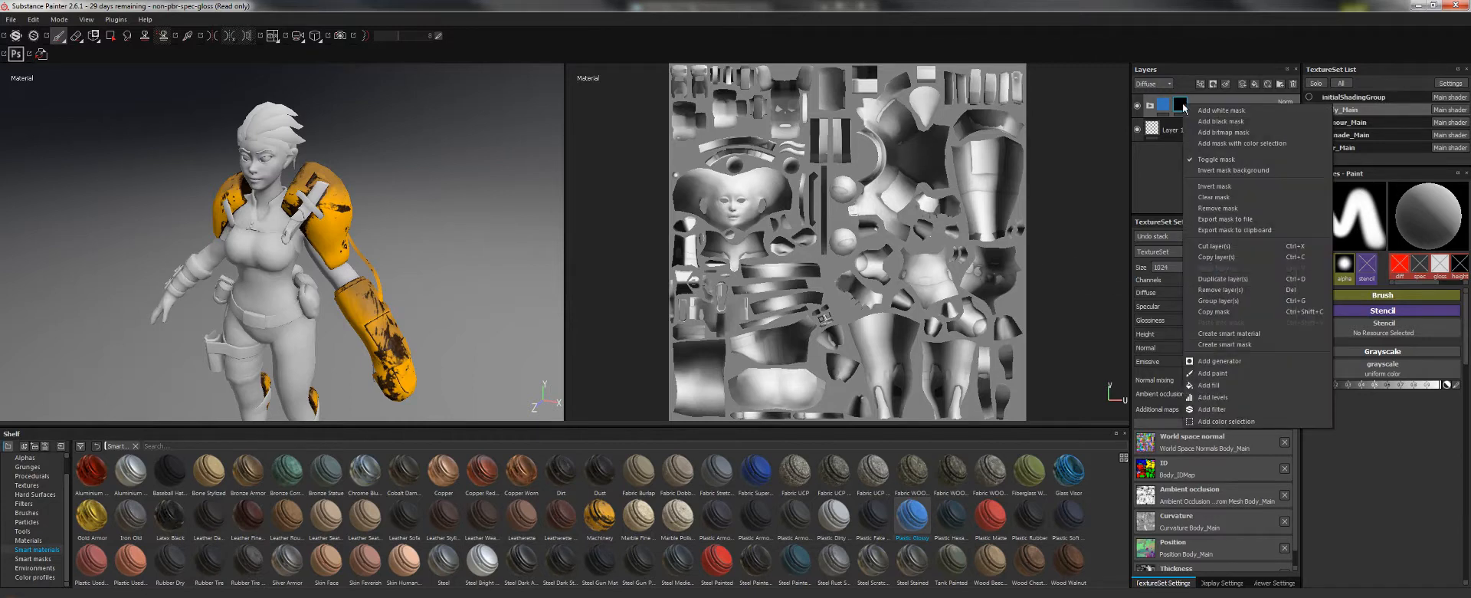
{"action": "left_click", "coordinate": [1223, 422]}
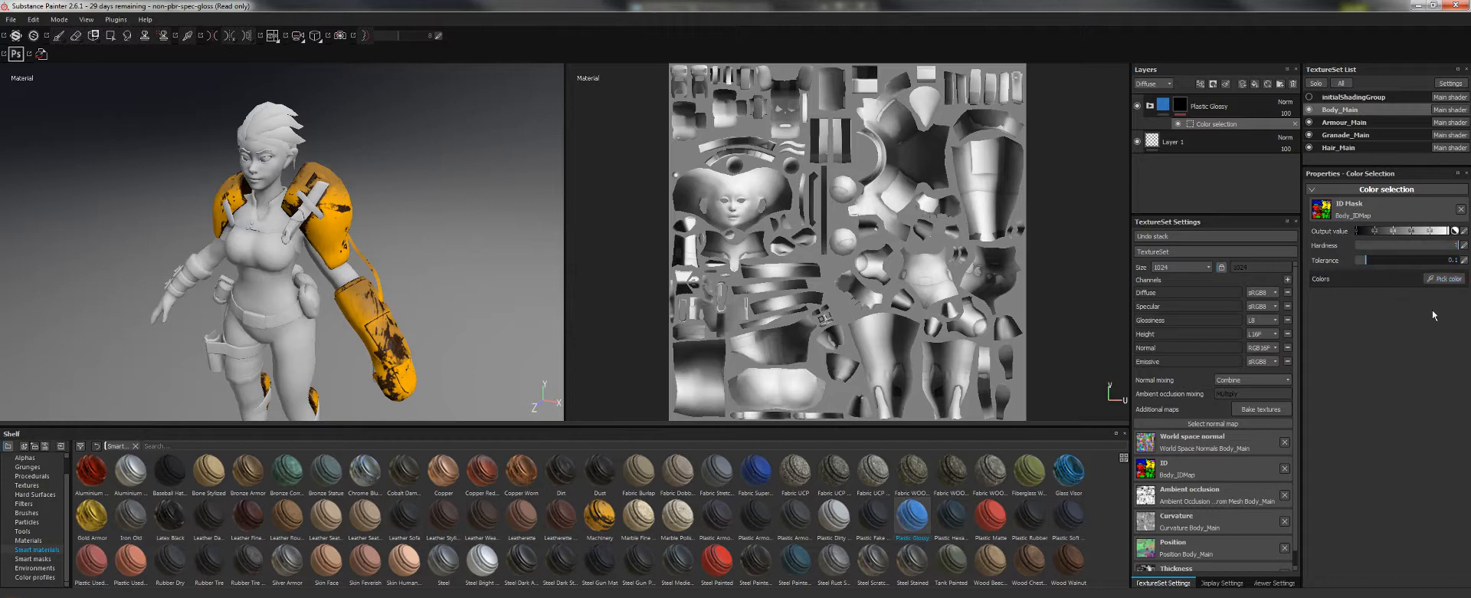
{"action": "left_click", "coordinate": [1435, 278]}
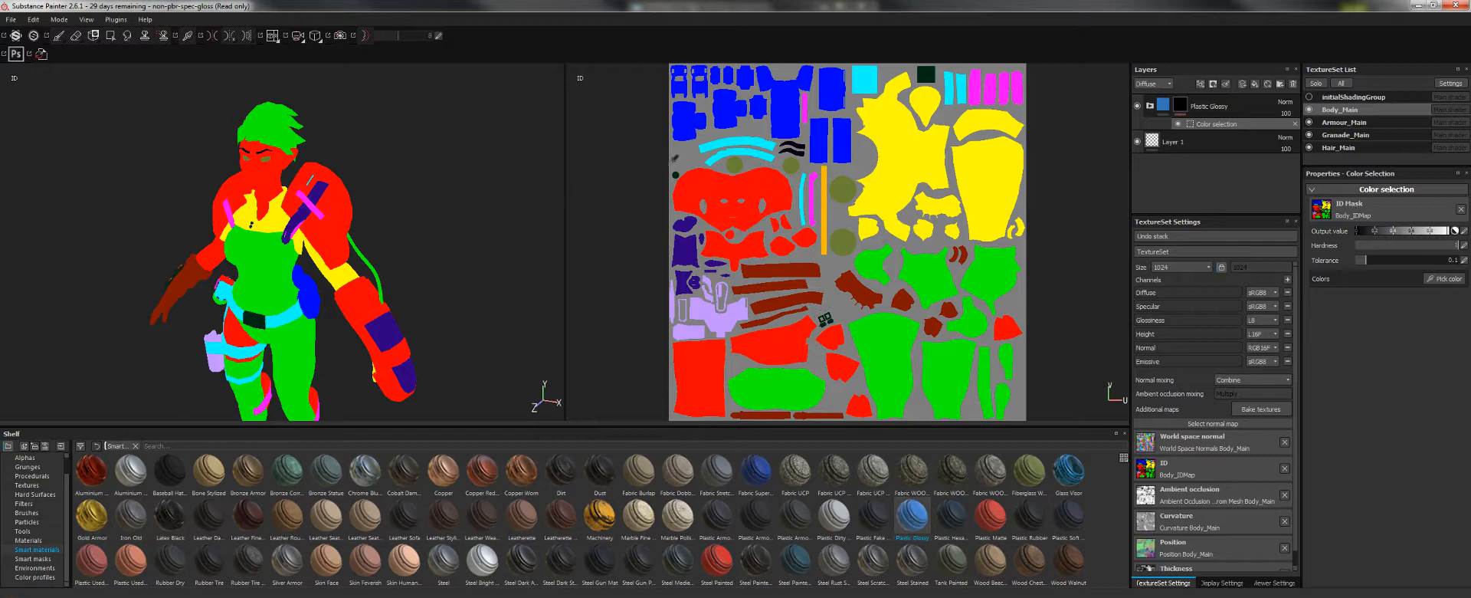
{"action": "left_click", "coordinate": [774, 182]}
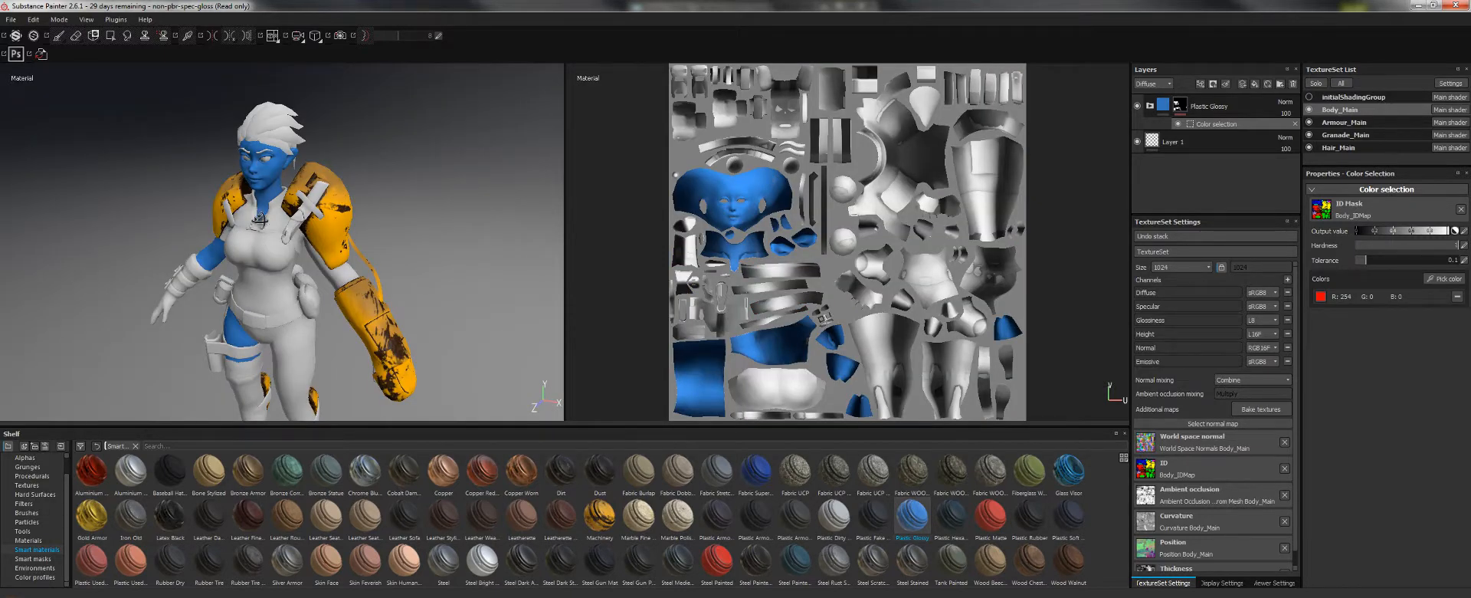
{"action": "left_click_drag", "start_coordinate": [260, 221], "coordinate": [287, 170], "text": "alt"}
{"action": "middle_click_drag", "start_coordinate": [287, 170], "coordinate": [325, 233], "text": "alt"}
{"action": "right_click_drag", "start_coordinate": [326, 233], "coordinate": [356, 234], "text": "alt"}
{"action": "left_click_drag", "start_coordinate": [330, 238], "coordinate": [173, 306], "text": "alt"}
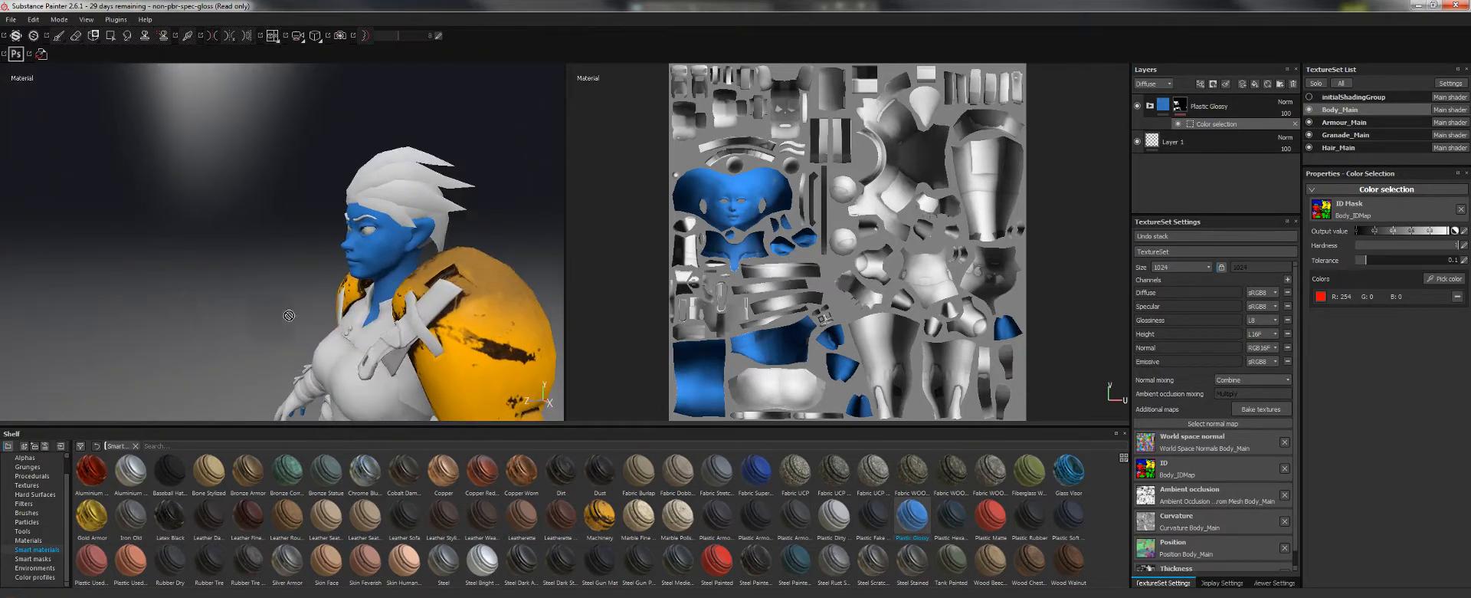
{"action": "middle_click_drag", "start_coordinate": [287, 315], "coordinate": [126, 184], "text": "alt"}
{"action": "left_click_drag", "start_coordinate": [307, 215], "coordinate": [380, 203], "text": "alt"}
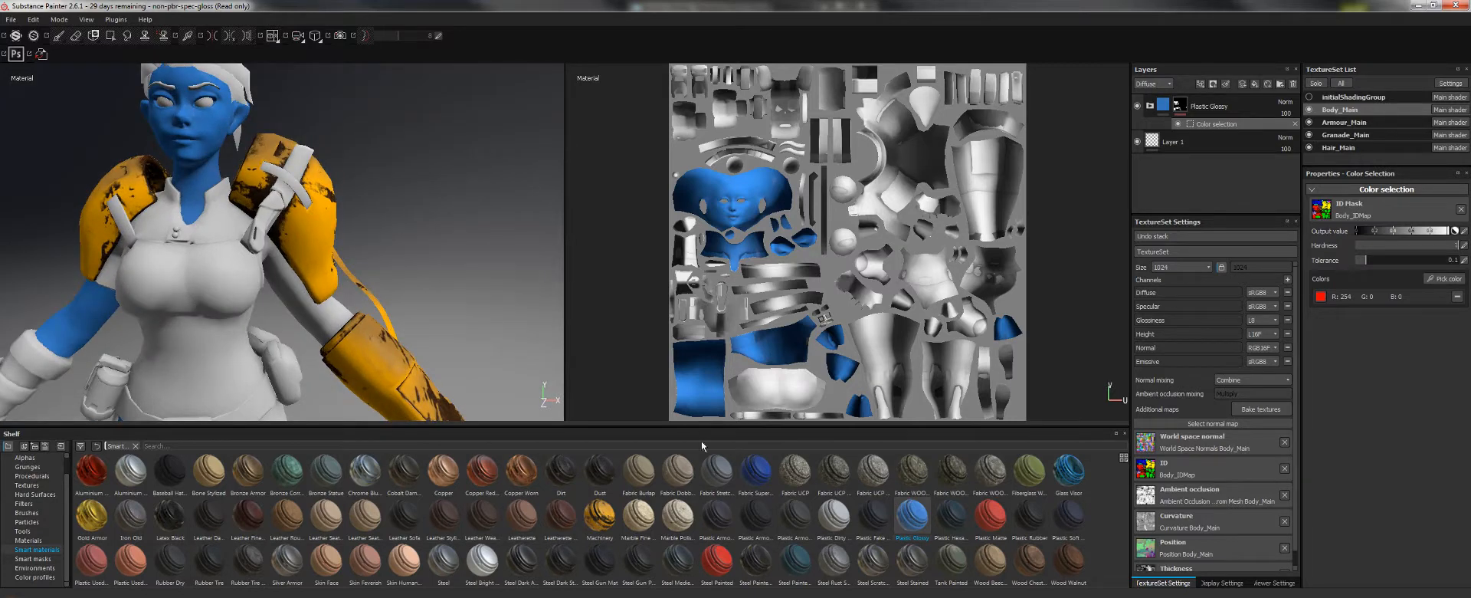
- Add the Rubber Tire smart material at the top of the Body_Main layer stack
{"action": "mouse_move", "coordinate": [608, 474]}
{"action": "mouse_move", "coordinate": [404, 522]}
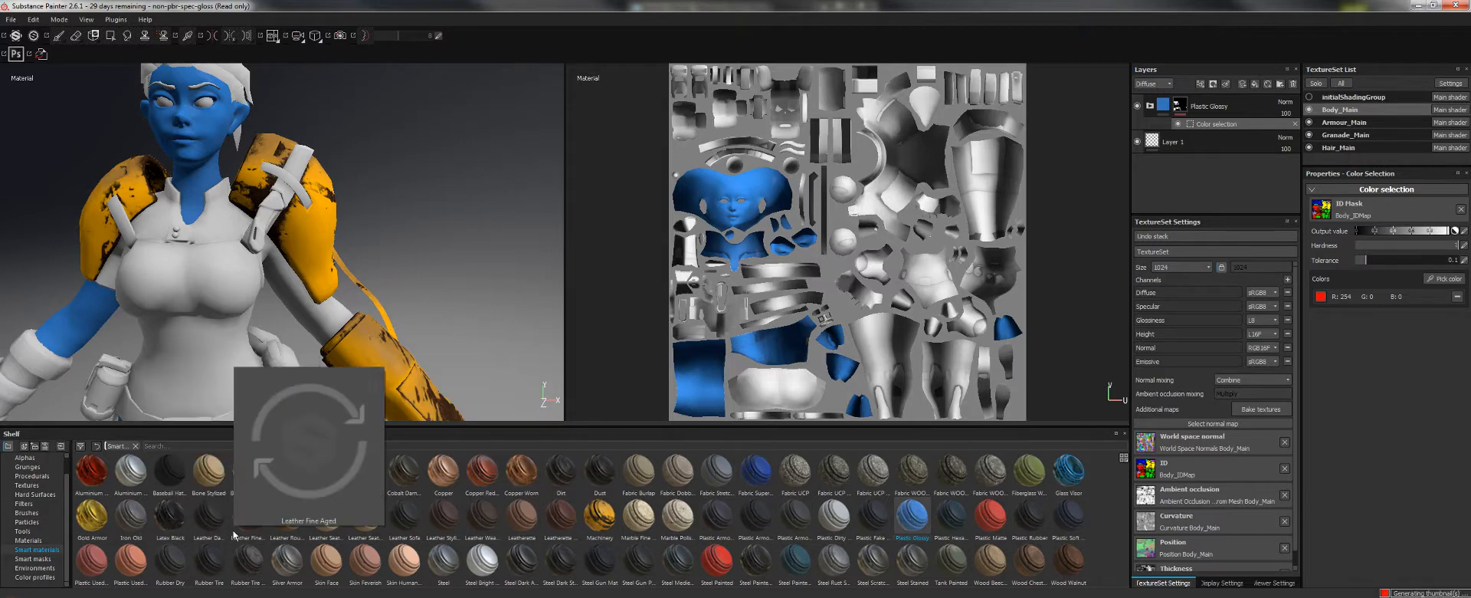
{"action": "mouse_move", "coordinate": [207, 558]}
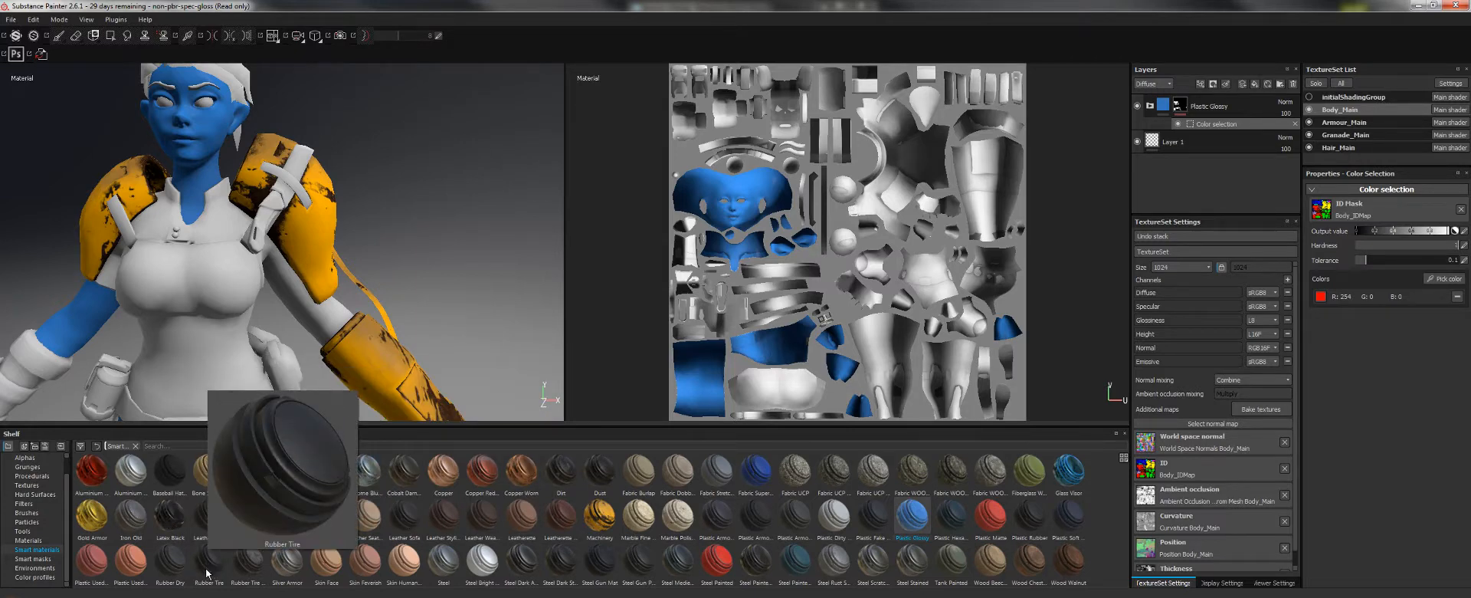
{"action": "left_click", "coordinate": [203, 574]}
{"action": "left_click_drag", "start_coordinate": [196, 580], "coordinate": [1203, 96]}
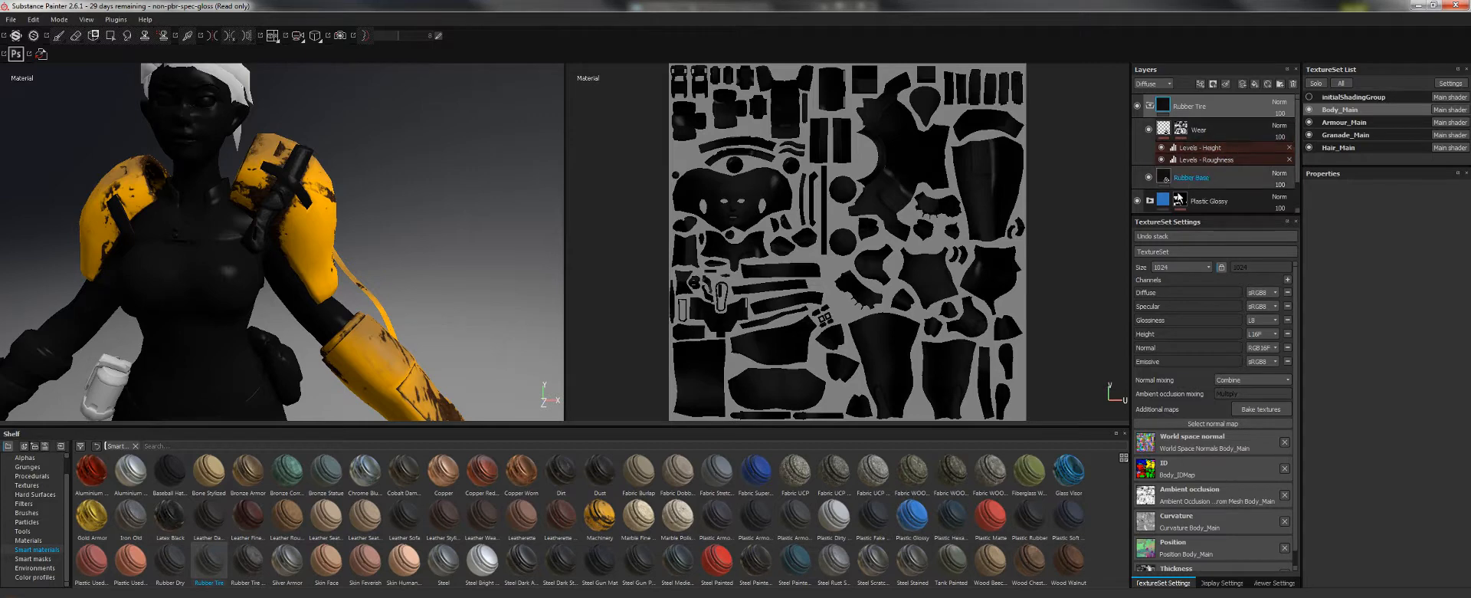
- Collapse the Rubber Tire group and move it below Plastic Glossy in the layer stack
{"action": "left_click", "coordinate": [1151, 107]}
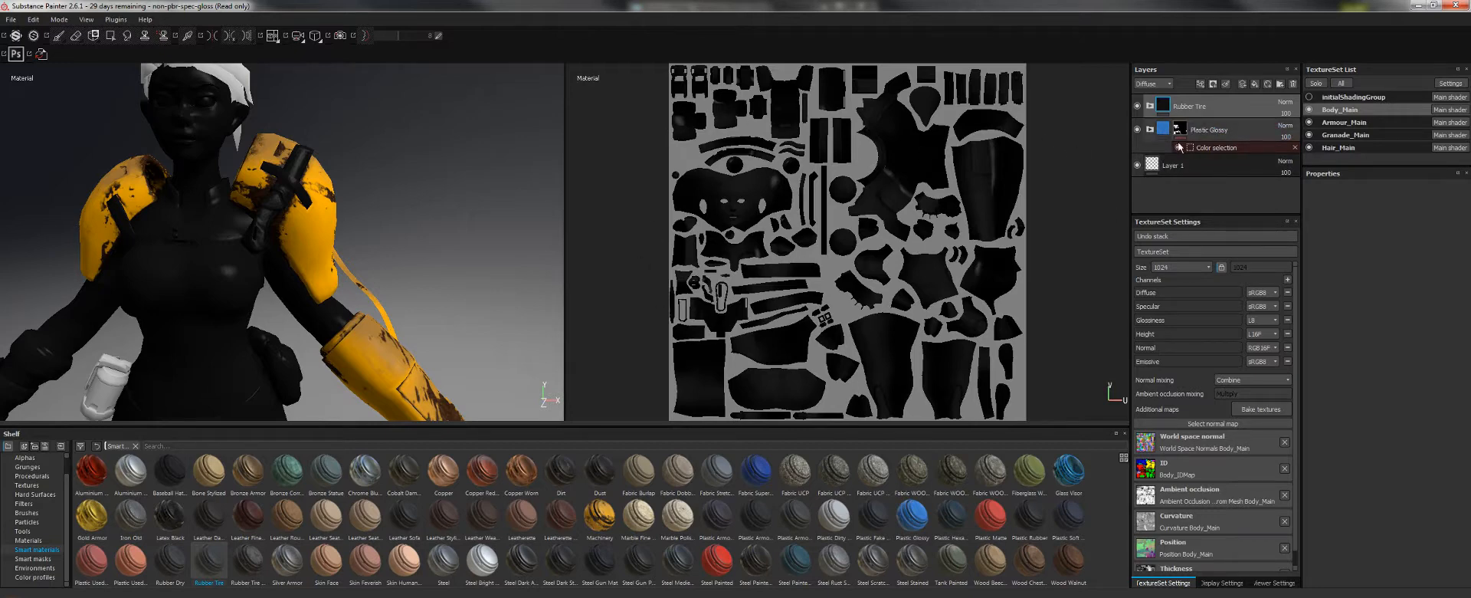
{"action": "left_click_drag", "start_coordinate": [1163, 107], "coordinate": [1161, 157]}
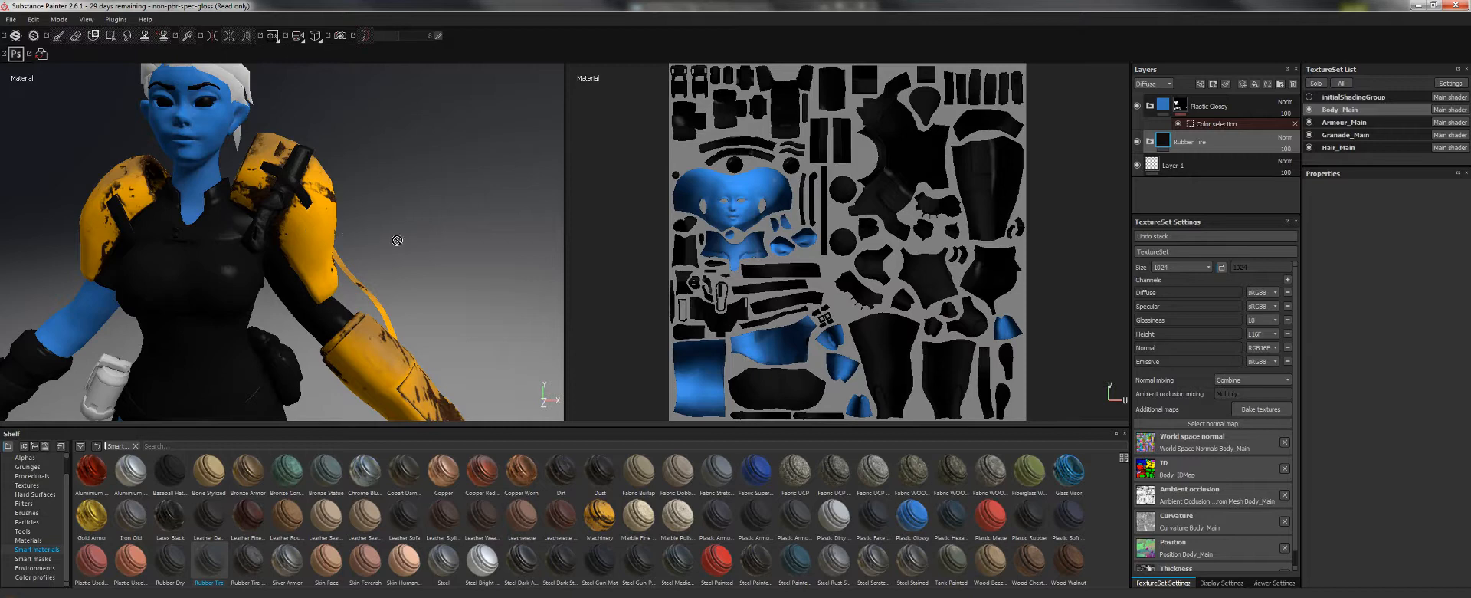
{"action": "scroll", "coordinate": [438, 264], "scroll_direction": "down", "scroll_amount": 3}
{"action": "left_click_drag", "start_coordinate": [438, 264], "coordinate": [260, 176], "text": "alt"}
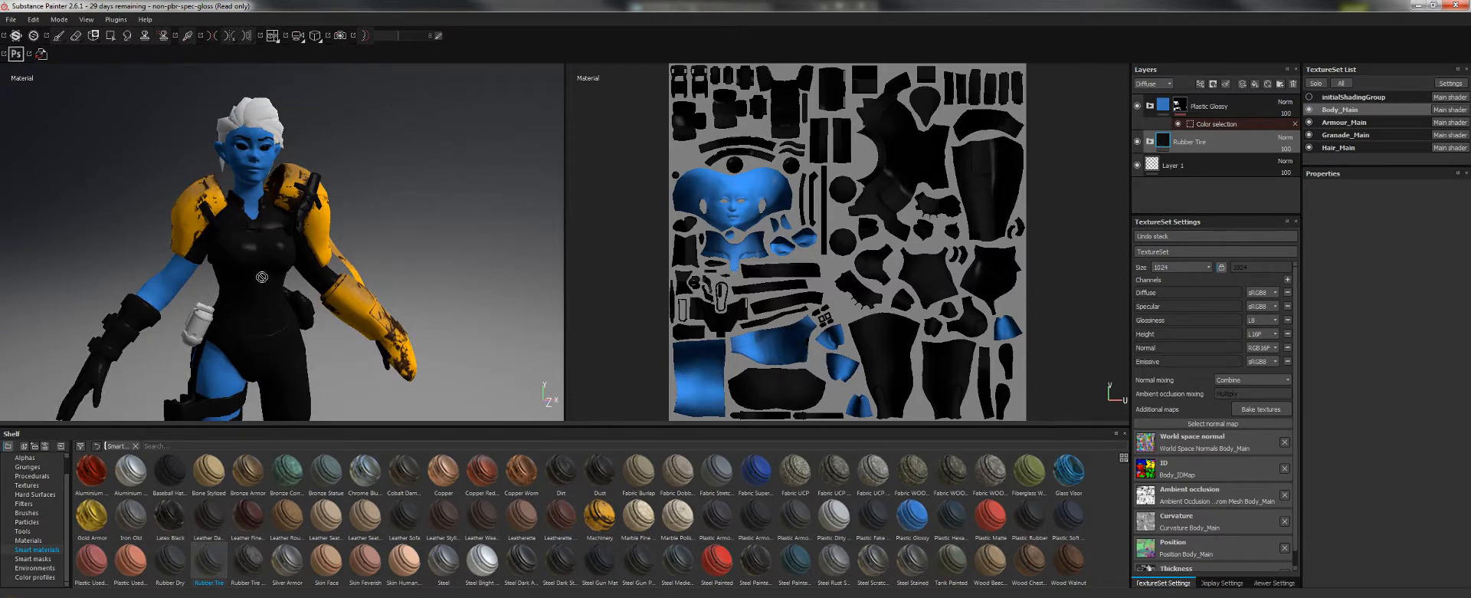
- Add a black mask to the Rubber Tire material of Body_Main
{"action": "scroll", "coordinate": [258, 354], "scroll_direction": "up", "scroll_amount": 3}
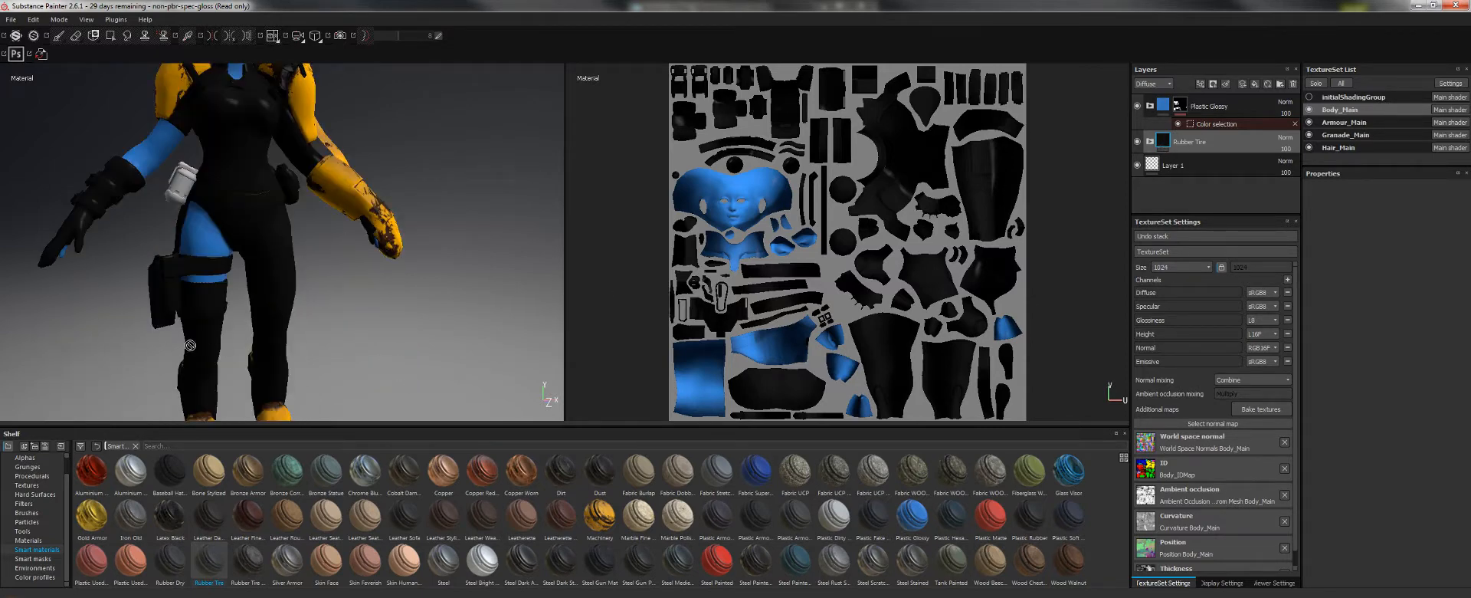
{"action": "scroll", "coordinate": [287, 219], "scroll_direction": "down", "scroll_amount": 3}
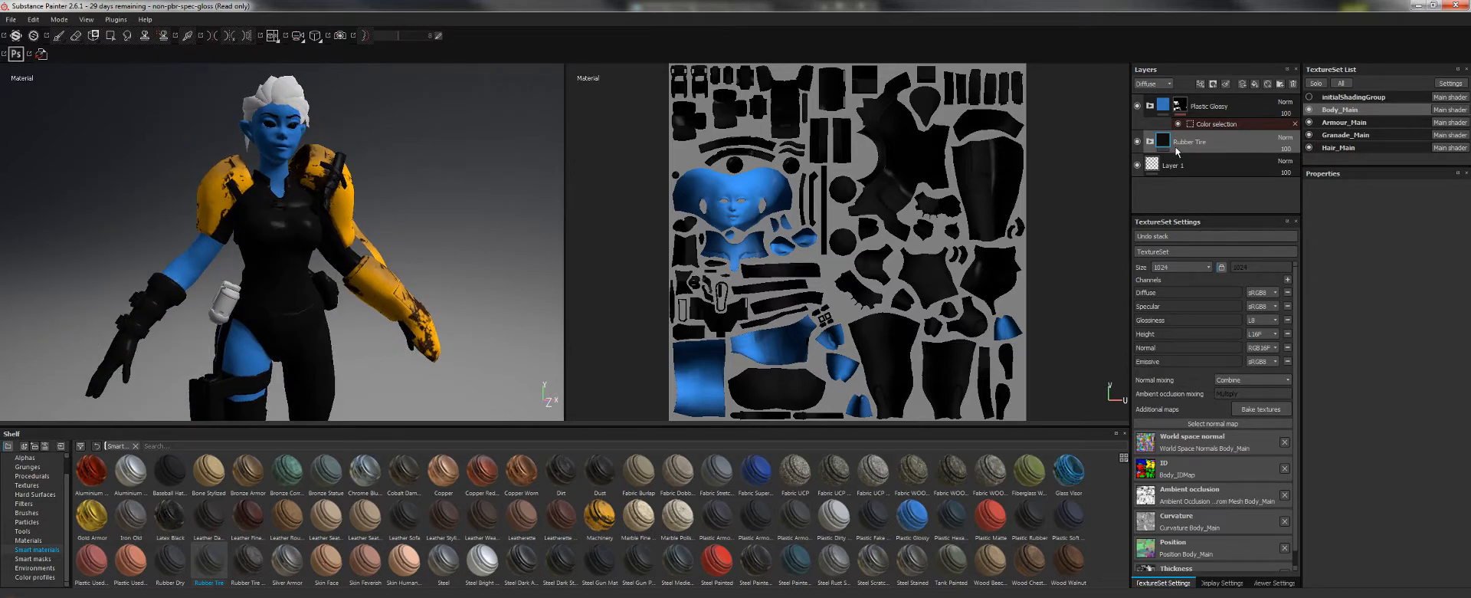
{"action": "right_click", "coordinate": [1167, 143]}
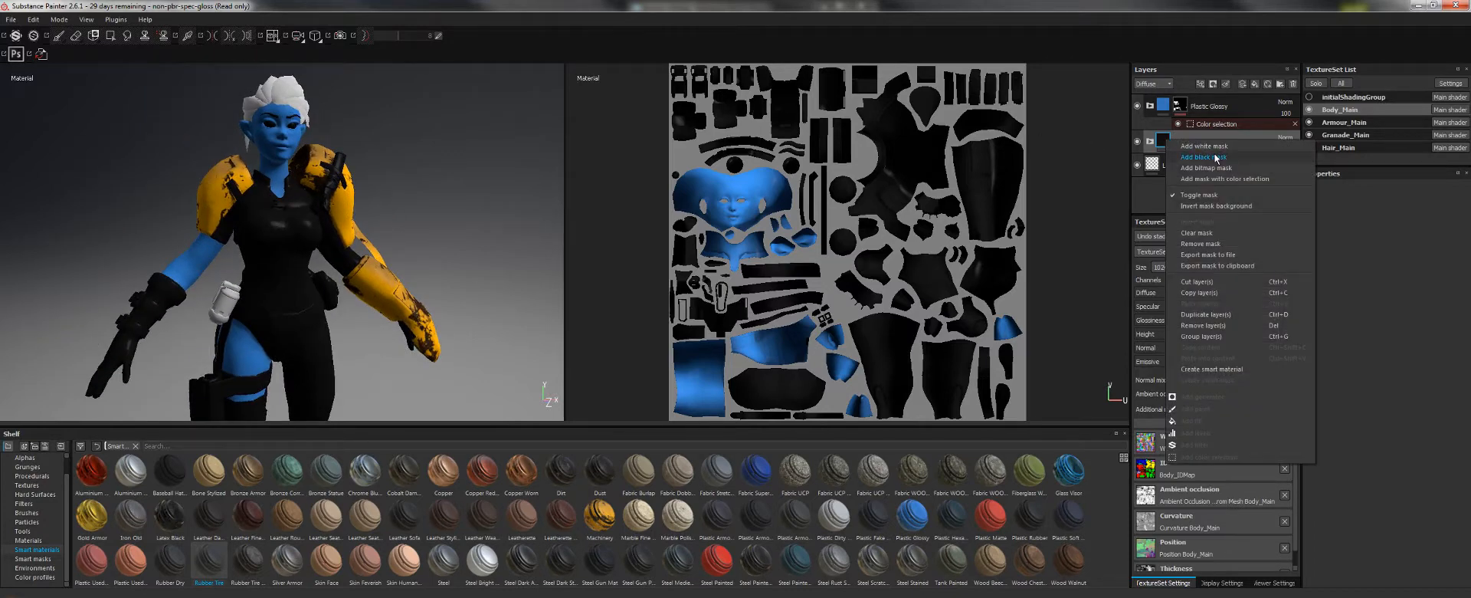
{"action": "left_click", "coordinate": [1216, 157]}
- Add a color selection to the Rubber Tire mask and pick the green suit area of the Body_IDMap
{"action": "right_click", "coordinate": [1181, 142]}
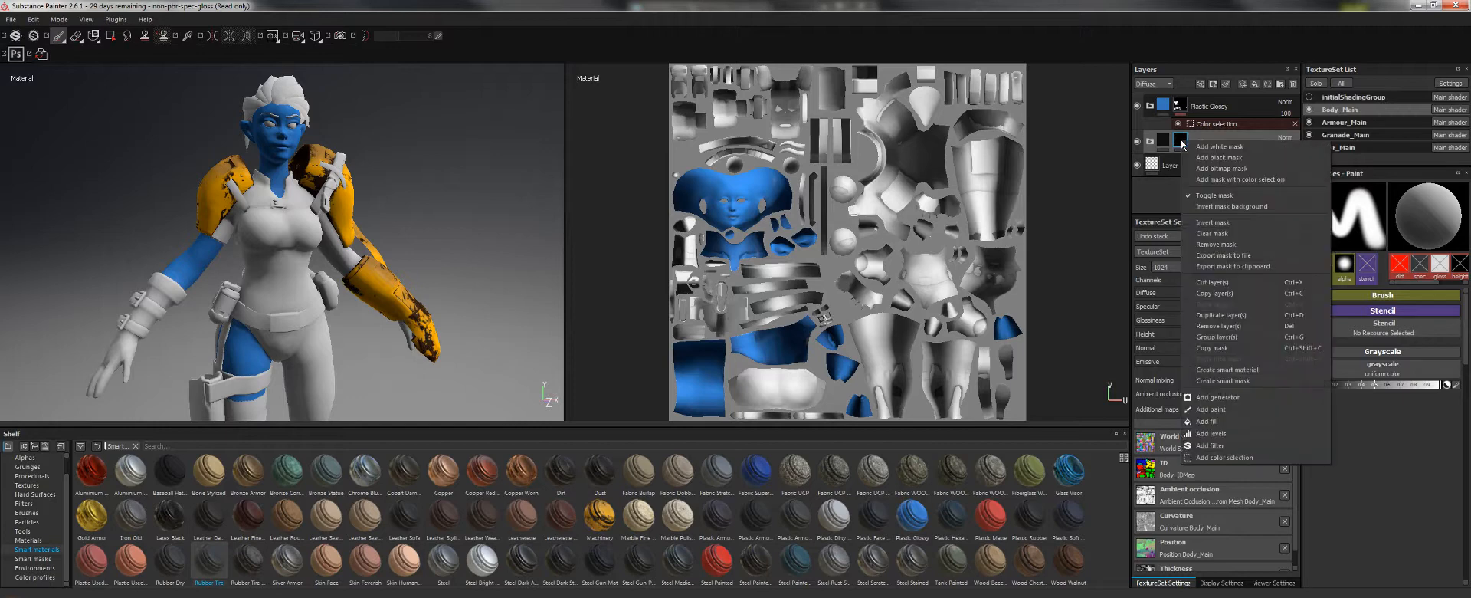
{"action": "left_click", "coordinate": [1235, 457]}
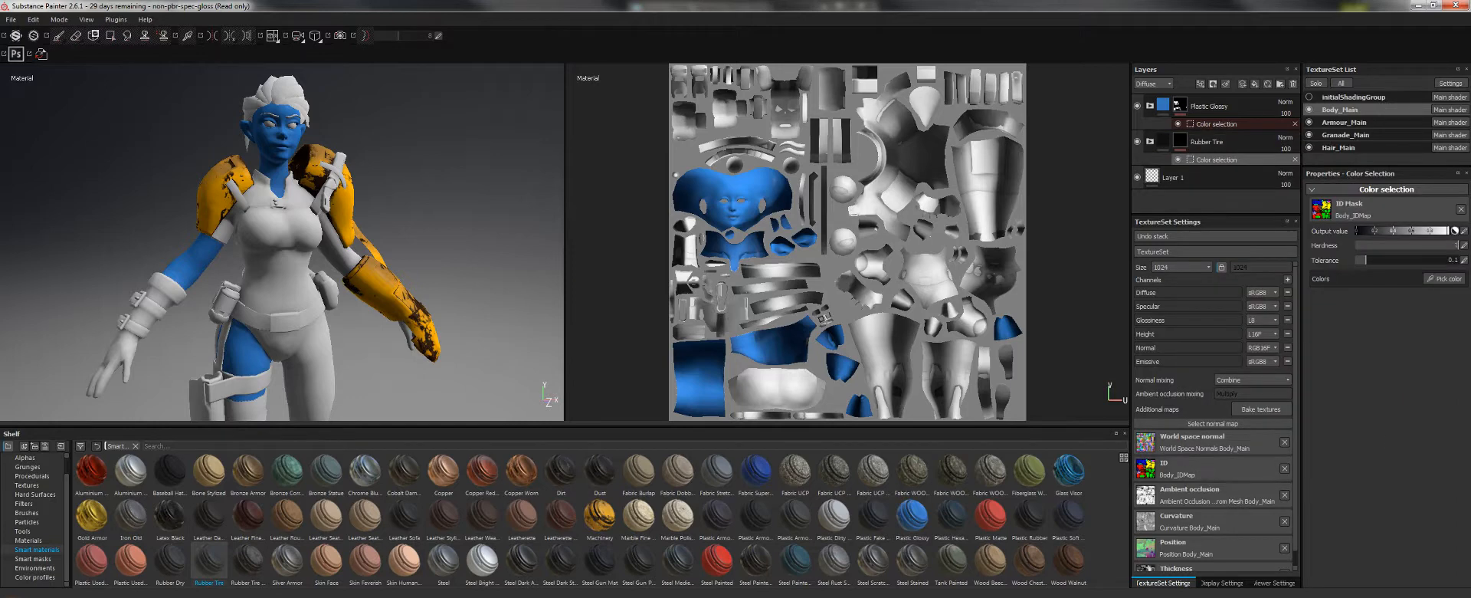
{"action": "left_click", "coordinate": [1448, 278]}
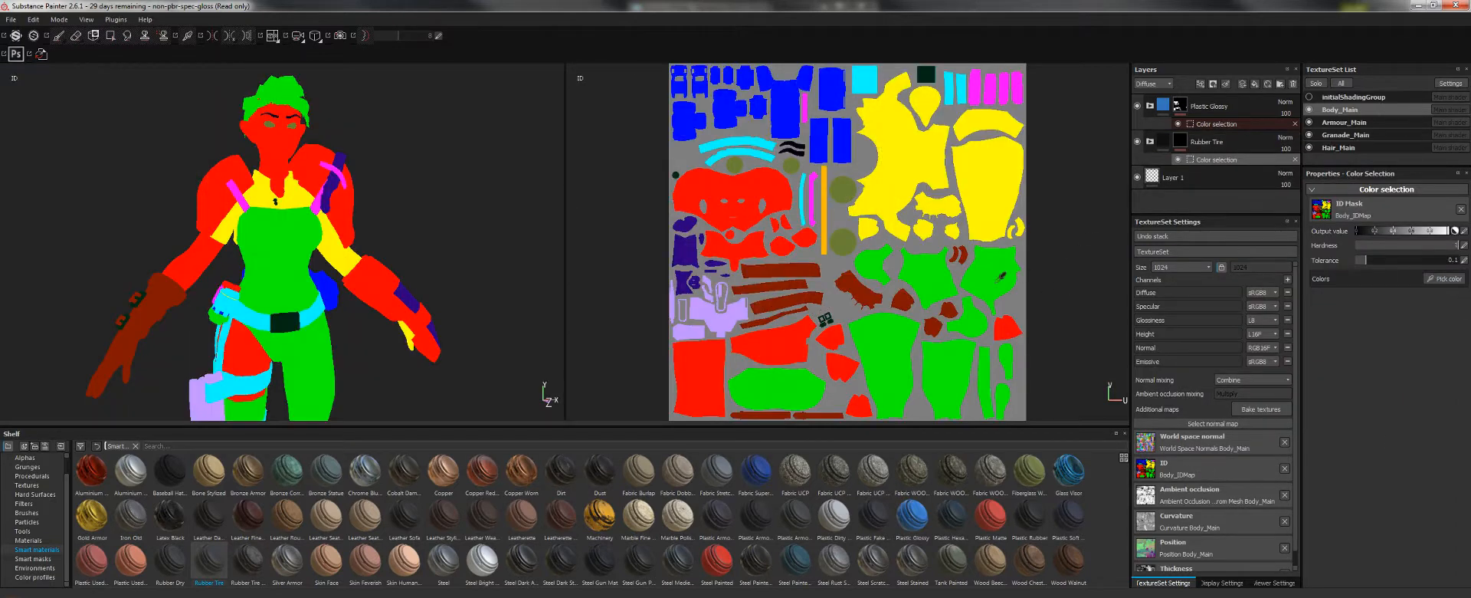
{"action": "left_click", "coordinate": [1000, 276]}
- Examine the masked rubber material on the character's suit, legs and torso from several angles
{"action": "left_click_drag", "start_coordinate": [441, 234], "coordinate": [321, 246], "text": "alt"}
{"action": "middle_click_drag", "start_coordinate": [306, 367], "coordinate": [228, 246], "text": "alt"}
{"action": "mouse_move", "coordinate": [228, 246]}
{"action": "left_mouse_down", "text": "alt"}
{"action": "mouse_move", "coordinate": [172, 251]}
{"action": "mouse_move", "coordinate": [229, 247]}
{"action": "left_mouse_up", "text": "alt"}
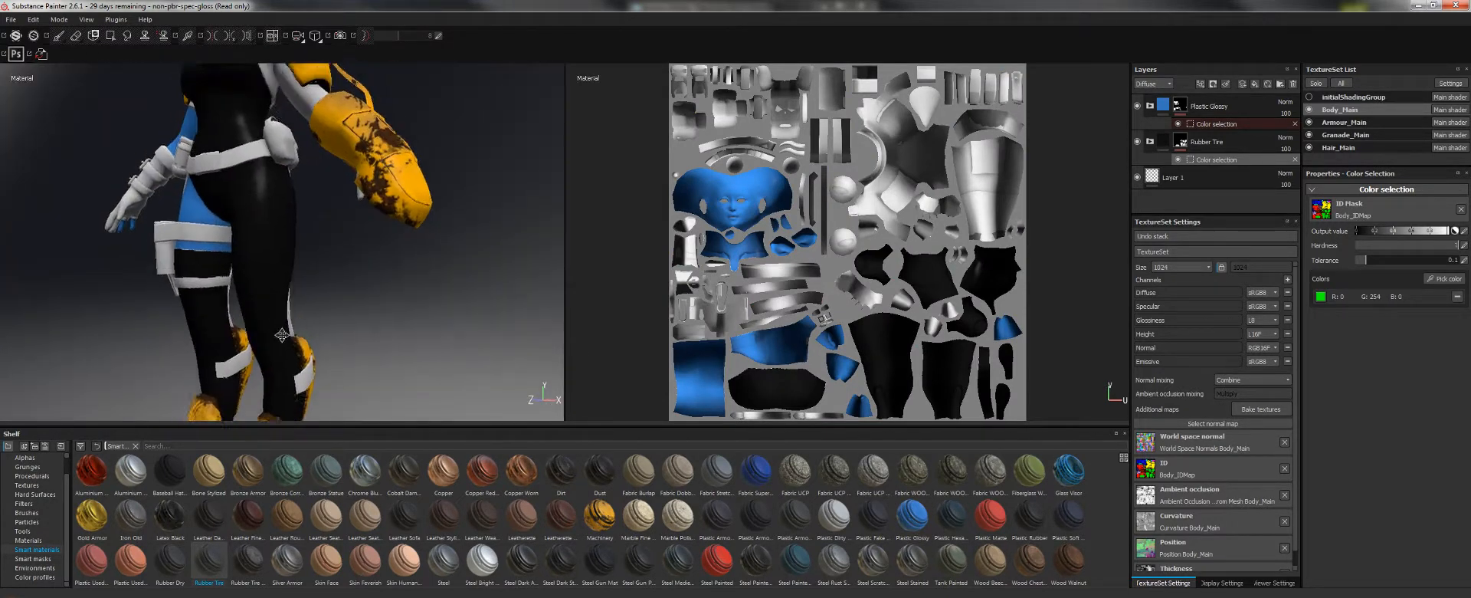
{"action": "middle_click_drag", "start_coordinate": [230, 165], "coordinate": [234, 245], "text": "alt"}
{"action": "left_click_drag", "start_coordinate": [234, 245], "coordinate": [249, 270], "text": "alt"}
{"action": "middle_click_drag", "start_coordinate": [249, 270], "coordinate": [283, 328], "text": "alt"}
{"action": "left_click_drag", "start_coordinate": [283, 328], "coordinate": [288, 275], "text": "alt"}
{"action": "scroll", "coordinate": [216, 202], "scroll_direction": "up", "scroll_amount": 3}
{"action": "left_click_drag", "start_coordinate": [216, 202], "coordinate": [227, 164], "text": "alt"}
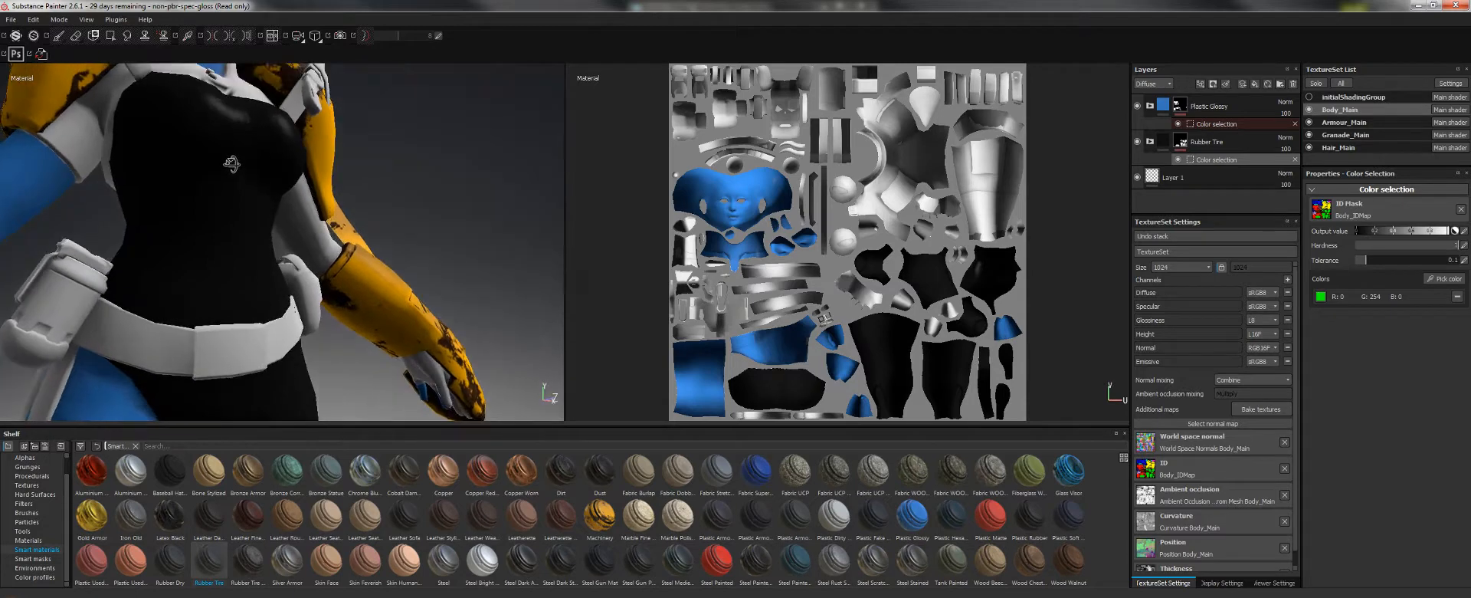
{"action": "scroll", "coordinate": [227, 164], "scroll_direction": "down", "scroll_amount": 3}
- Expand the Rubber Tire group, select the mask of its Wear layer, and inspect the rubber on the character's torso
{"action": "left_click", "coordinate": [1163, 141]}
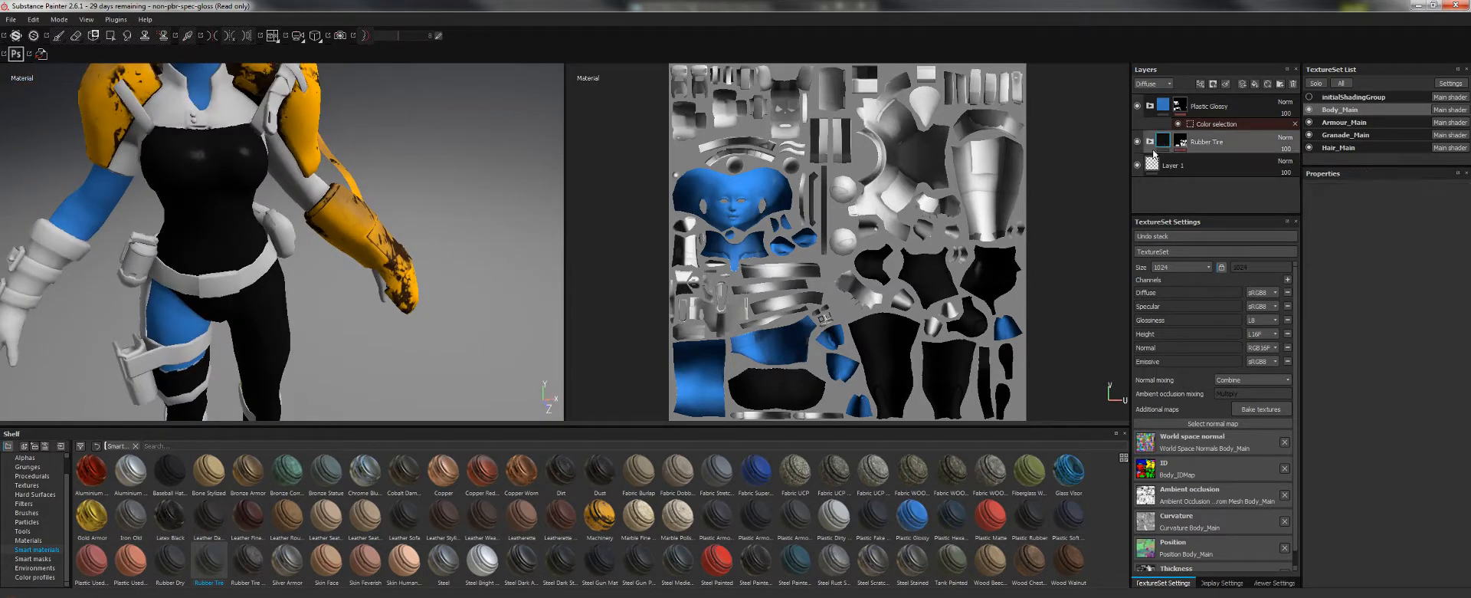
{"action": "left_click", "coordinate": [1150, 141]}
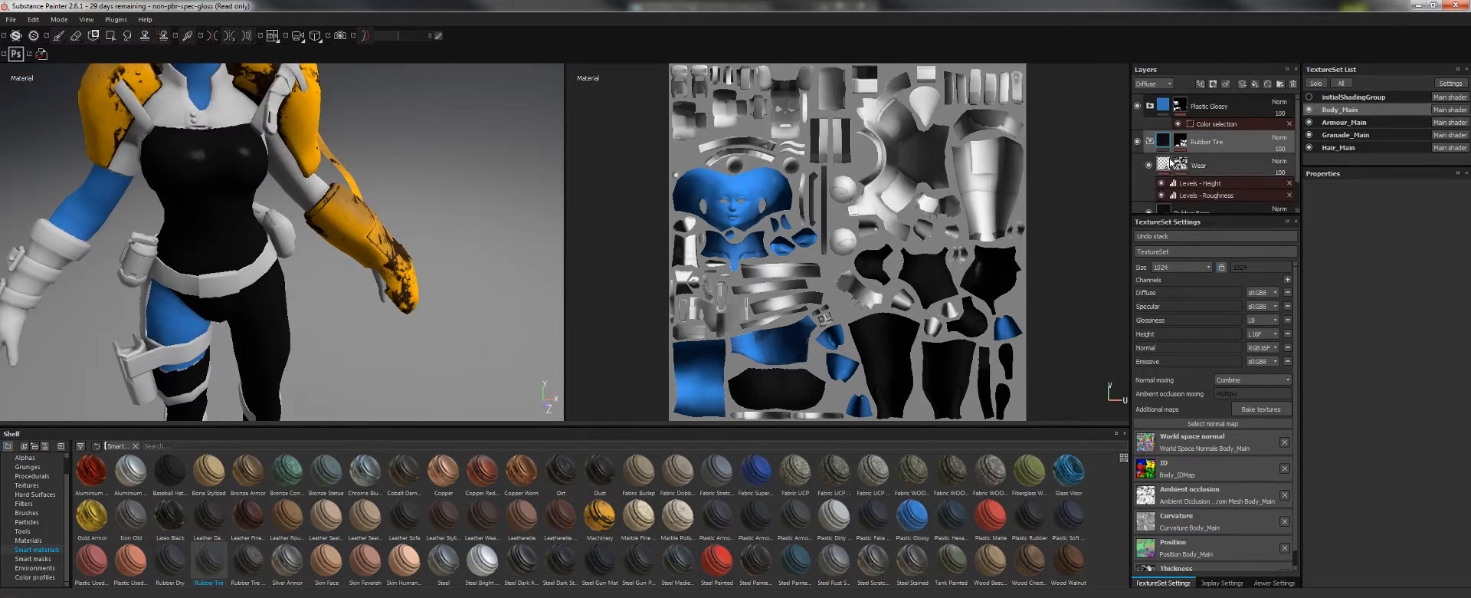
{"action": "left_click", "coordinate": [1181, 164]}
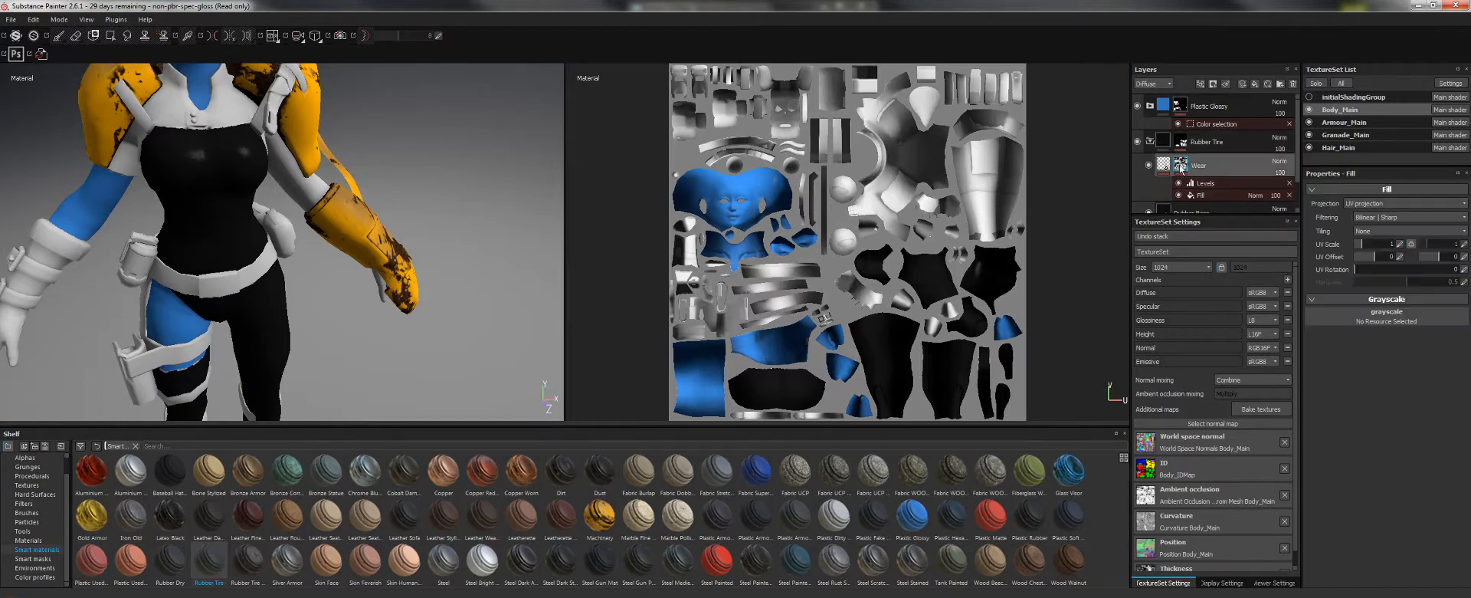
{"action": "right_click_drag", "start_coordinate": [364, 202], "coordinate": [233, 178], "text": "alt"}
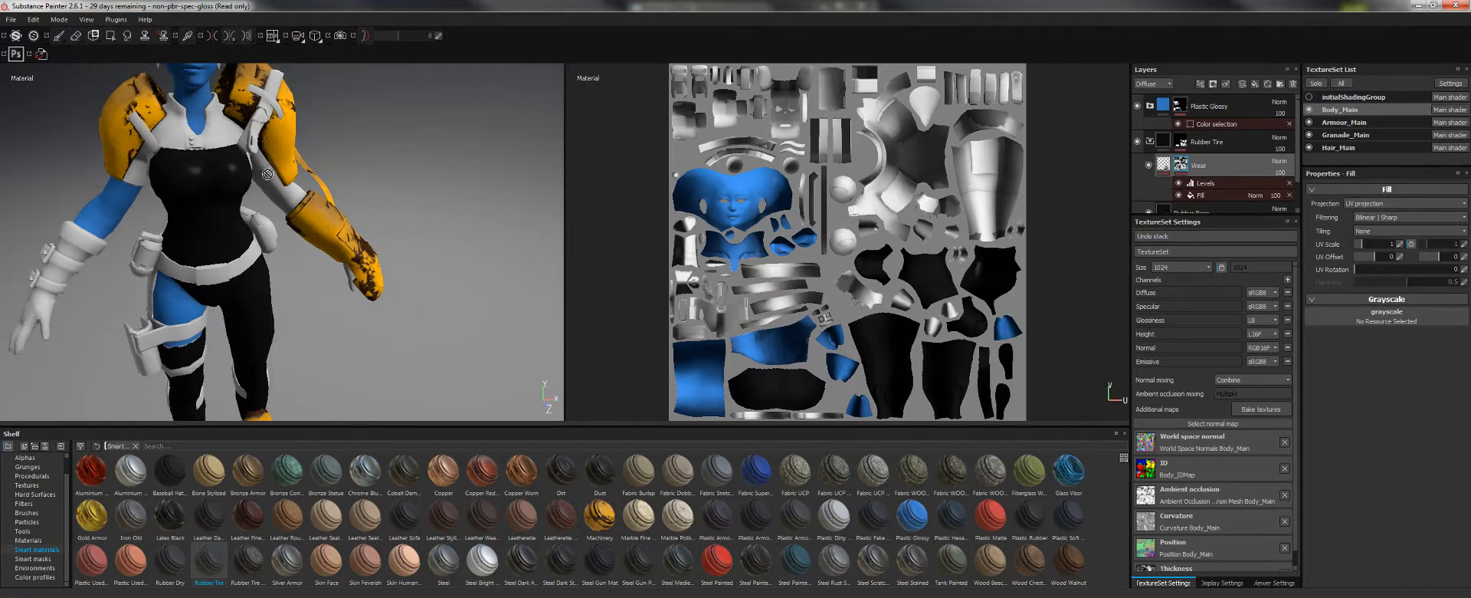
{"action": "middle_click_drag", "start_coordinate": [233, 178], "coordinate": [249, 224], "text": "alt"}
{"action": "right_click_drag", "start_coordinate": [249, 224], "coordinate": [529, 292], "text": "alt"}
{"action": "left_click_drag", "start_coordinate": [529, 292], "coordinate": [369, 198], "text": "alt"}
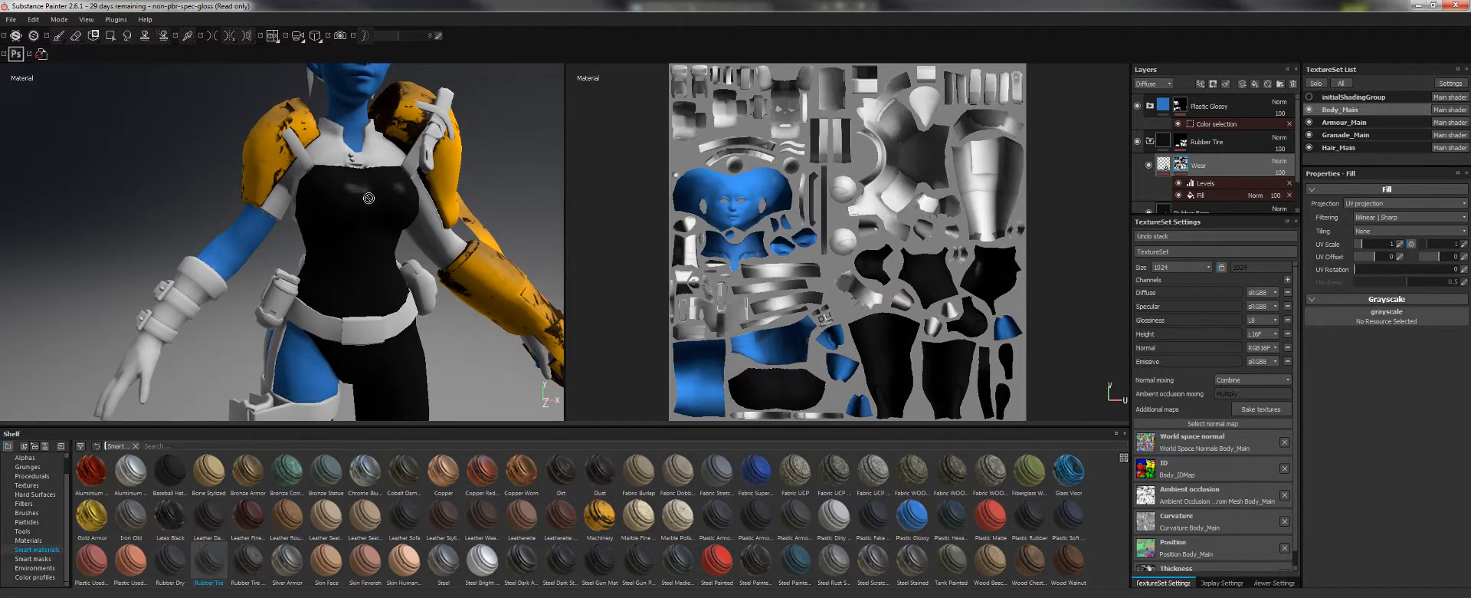
{"action": "middle_click_drag", "start_coordinate": [395, 207], "coordinate": [376, 220], "text": "alt"}
{"action": "right_click_drag", "start_coordinate": [376, 221], "coordinate": [328, 212], "text": "alt"}
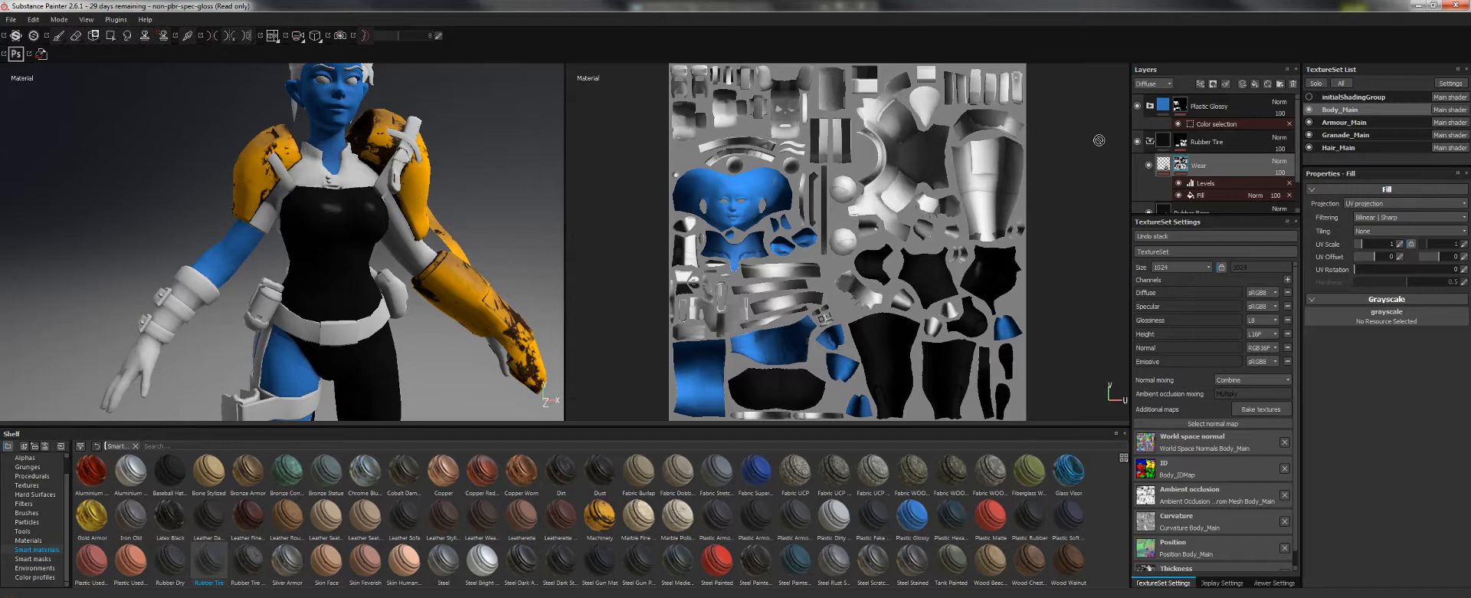
- Show the Diffuse, Specular and Glossiness channels in turn and examine each on the character
{"action": "key", "text": "c"}
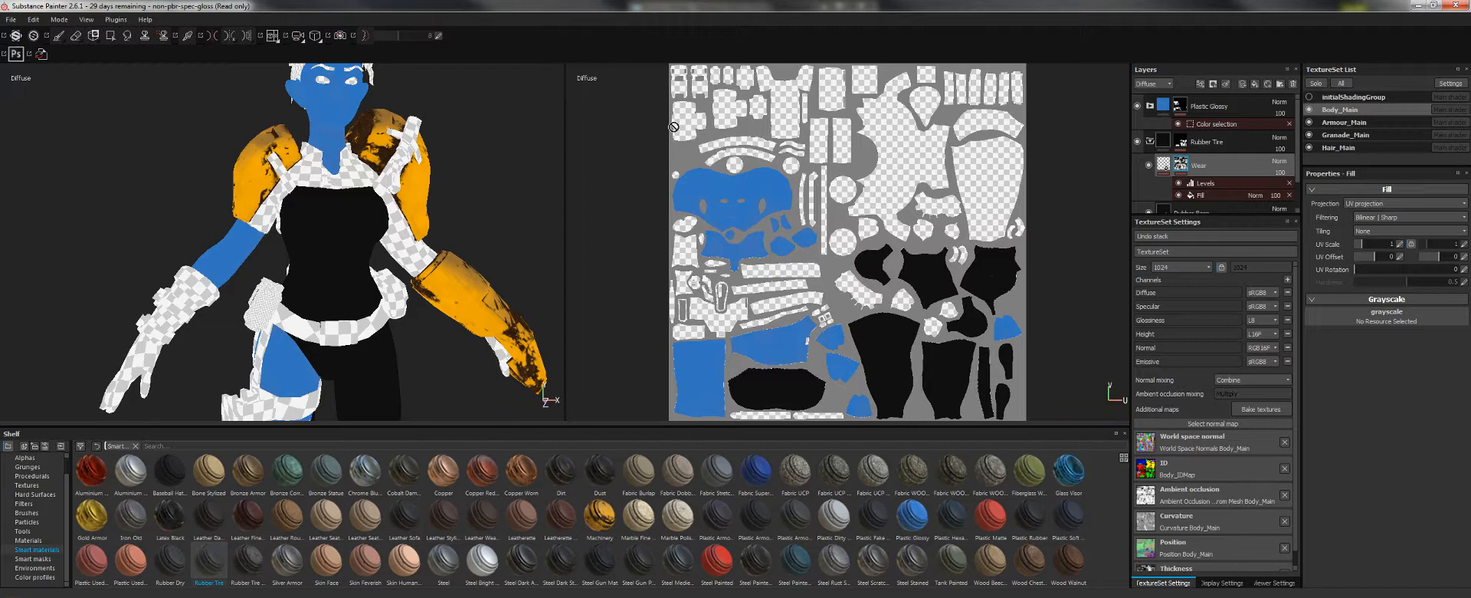
{"action": "middle_click_drag", "start_coordinate": [462, 111], "coordinate": [469, 164], "text": "alt"}
{"action": "right_click_drag", "start_coordinate": [469, 164], "coordinate": [597, 253], "text": "alt"}
{"action": "middle_click_drag", "start_coordinate": [651, 322], "coordinate": [618, 225], "text": "alt"}
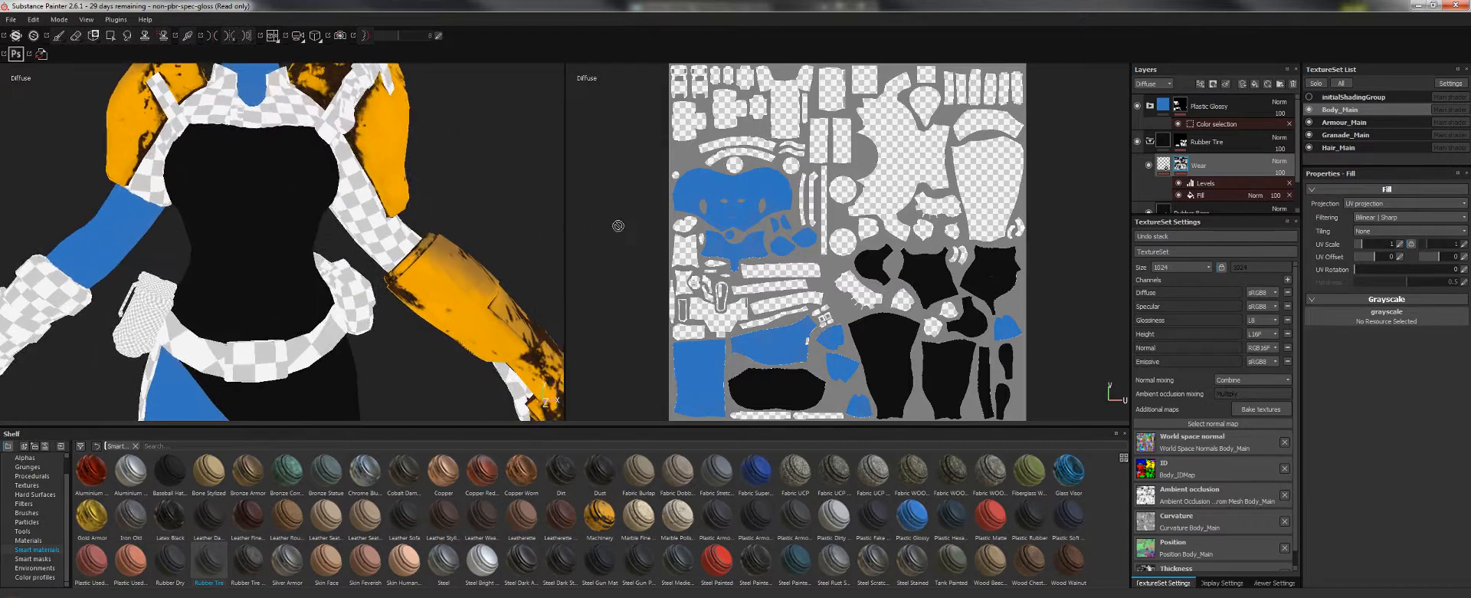
{"action": "left_click_drag", "start_coordinate": [349, 201], "coordinate": [283, 203], "text": "alt"}
{"action": "key", "text": "c"}
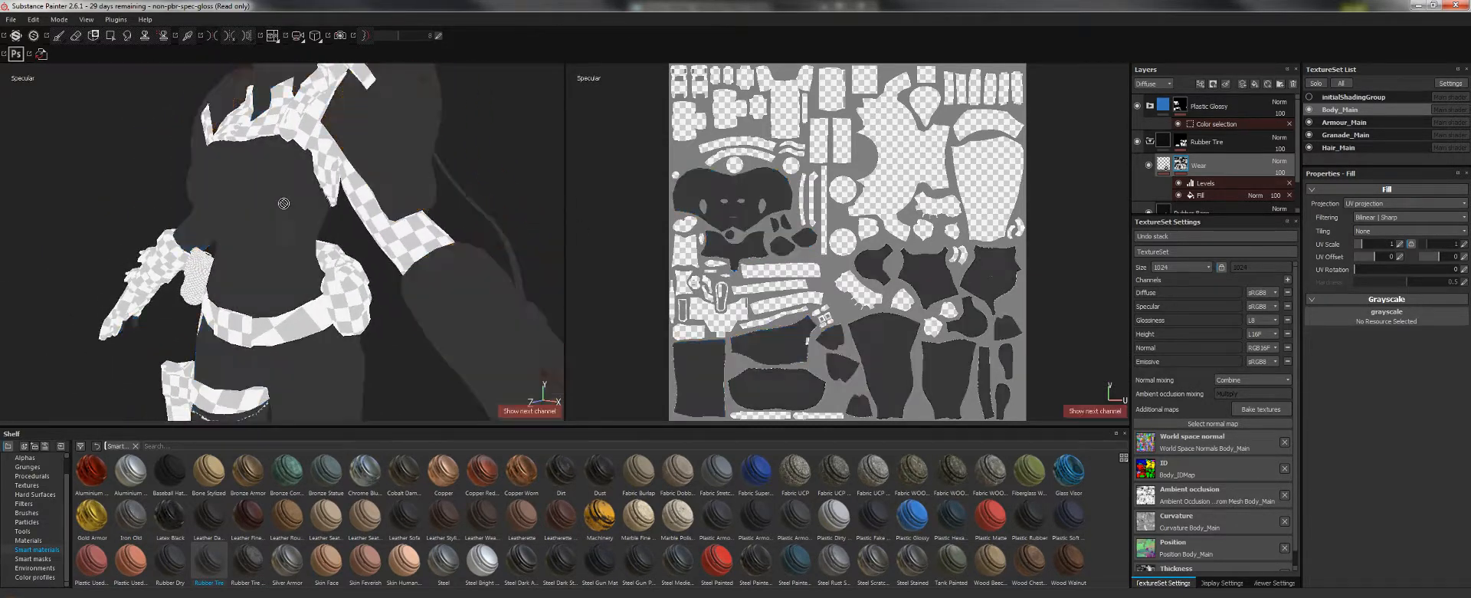
{"action": "left_click_drag", "start_coordinate": [553, 165], "coordinate": [348, 179], "text": "alt"}
{"action": "key", "text": "c"}
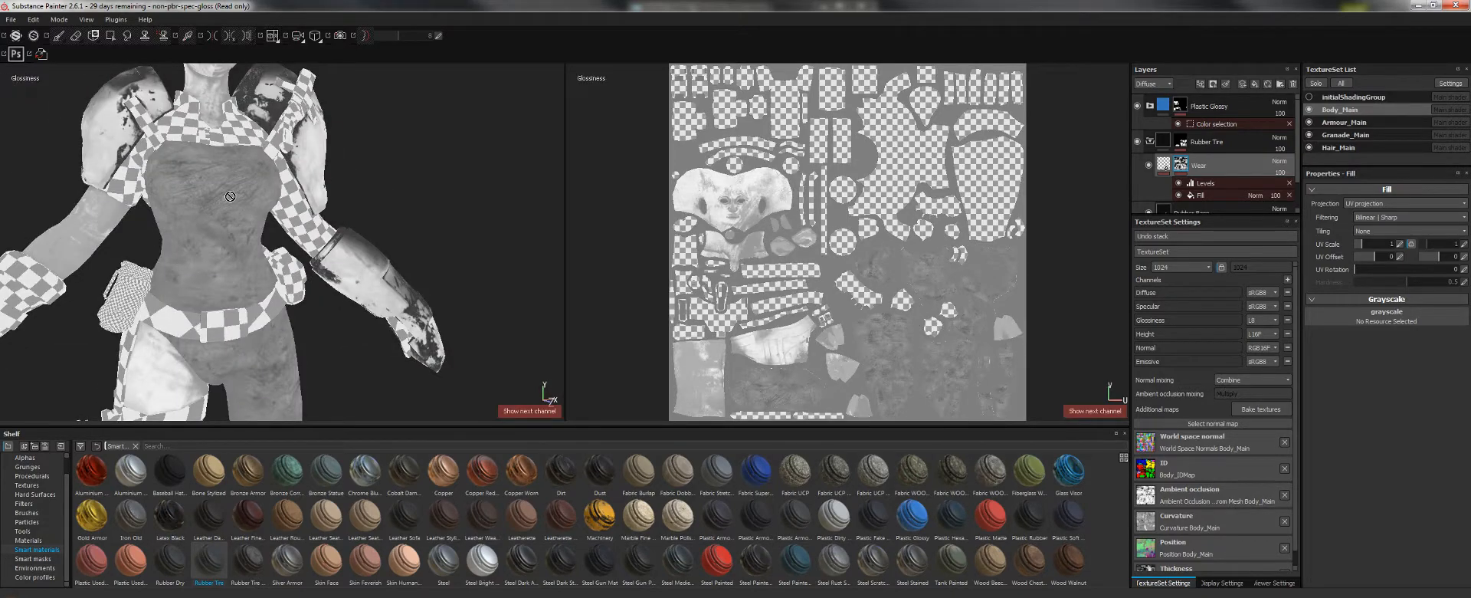
- Show the Height, Normal and combined Normal + Height + Base normal channels in turn, examining each on the character
{"action": "left_click_drag", "start_coordinate": [230, 196], "coordinate": [724, 74], "text": "alt"}
{"action": "left_click_drag", "start_coordinate": [282, 210], "coordinate": [466, 275], "text": "alt"}
{"action": "key", "text": "c"}
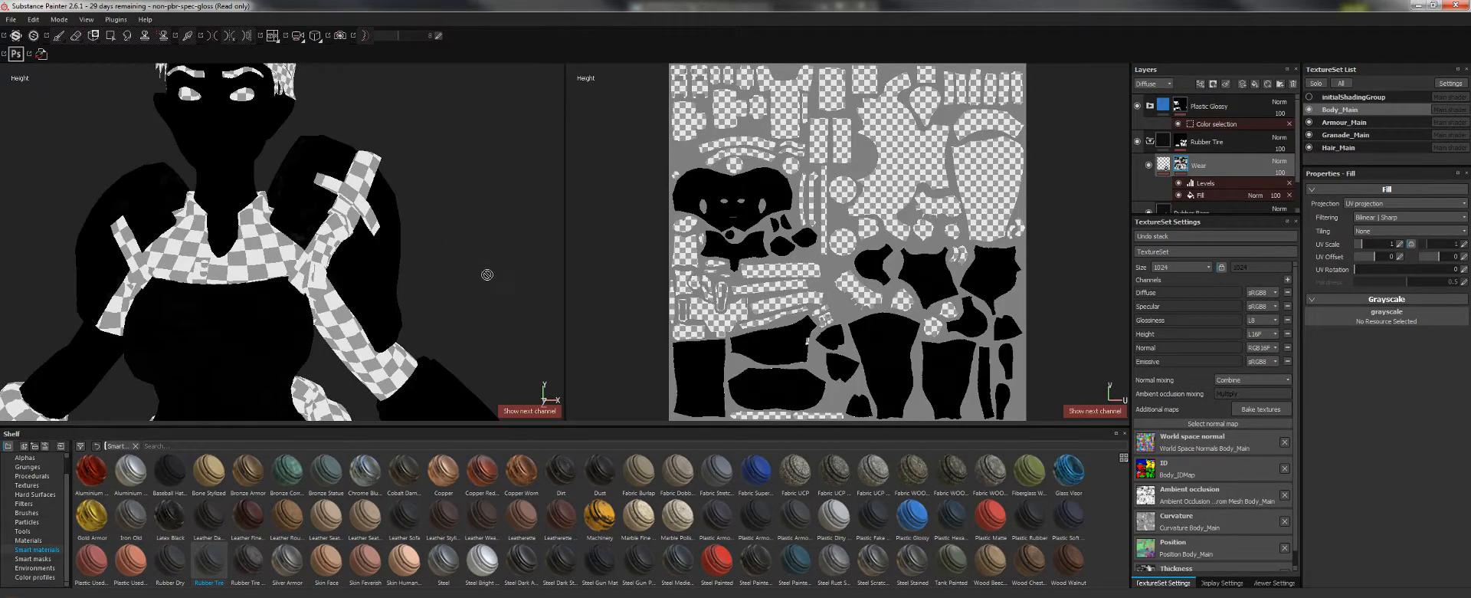
{"action": "middle_click_drag", "start_coordinate": [503, 289], "coordinate": [431, 228], "text": "alt"}
{"action": "left_click_drag", "start_coordinate": [431, 228], "coordinate": [400, 293], "text": "alt"}
{"action": "key", "text": "c"}
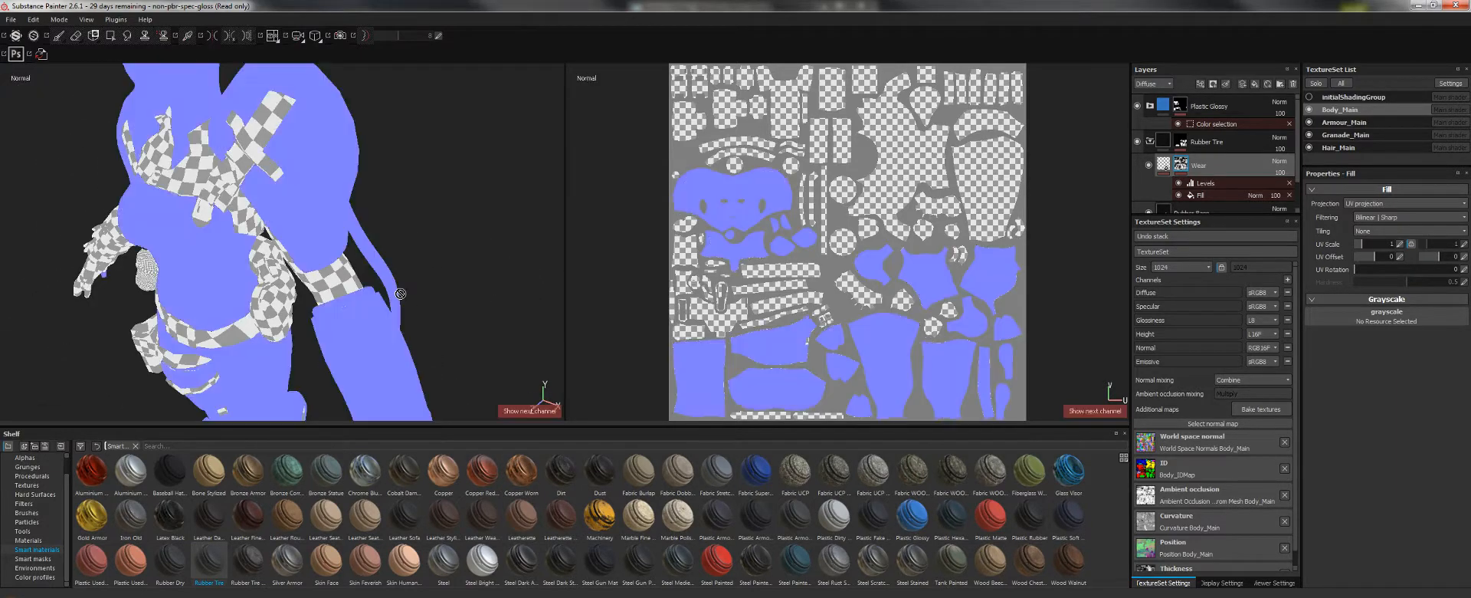
{"action": "left_click_drag", "start_coordinate": [372, 328], "coordinate": [337, 222], "text": "alt"}
{"action": "key", "text": "c"}
{"action": "left_click_drag", "start_coordinate": [444, 222], "coordinate": [495, 220], "text": "alt"}
{"action": "key", "text": "c"}
{"action": "left_click_drag", "start_coordinate": [382, 222], "coordinate": [342, 153], "text": "alt"}
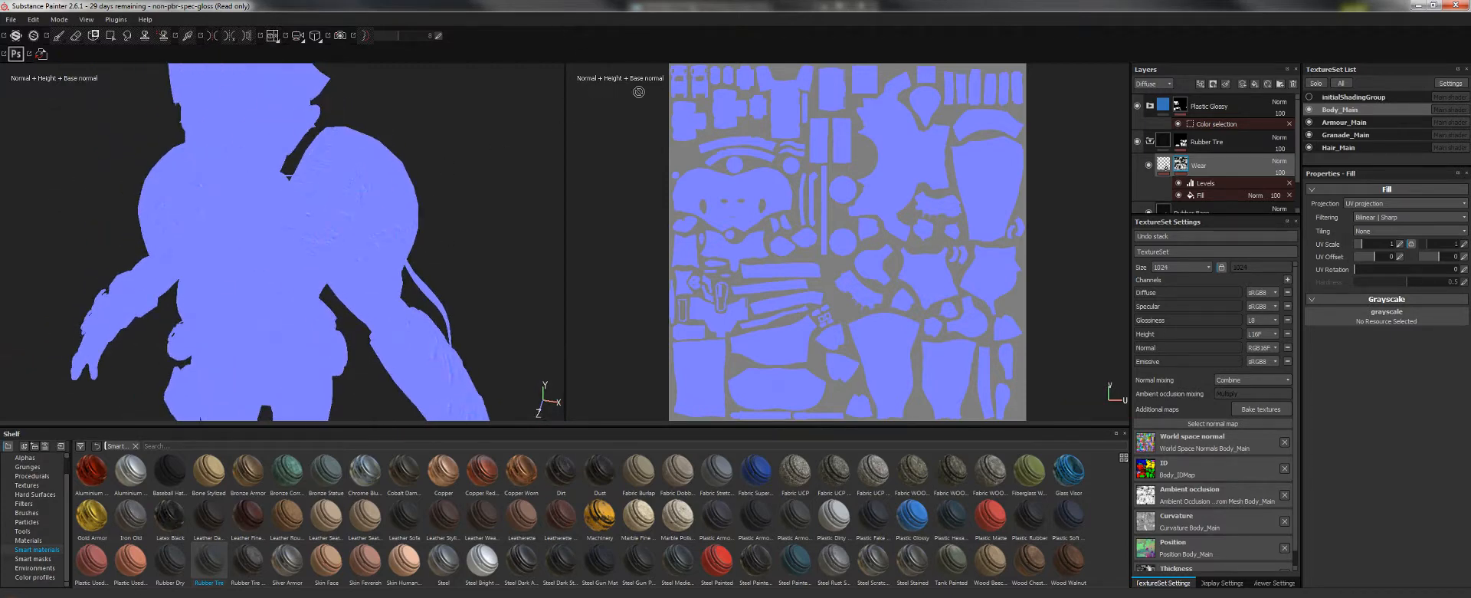
- Examine the combined normal detail on the armour, arms and torso from several angles
{"action": "left_click_drag", "start_coordinate": [400, 186], "coordinate": [396, 249], "text": "alt"}
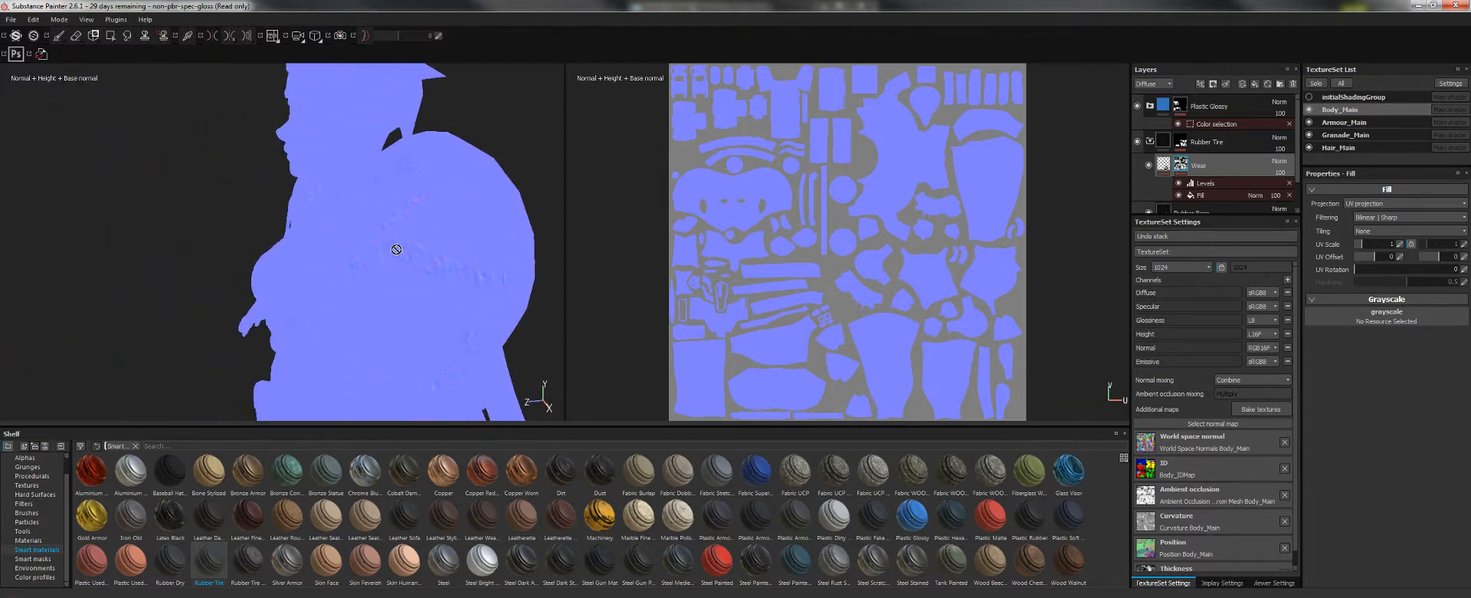
{"action": "left_click_drag", "start_coordinate": [529, 165], "coordinate": [181, 260], "text": "alt"}
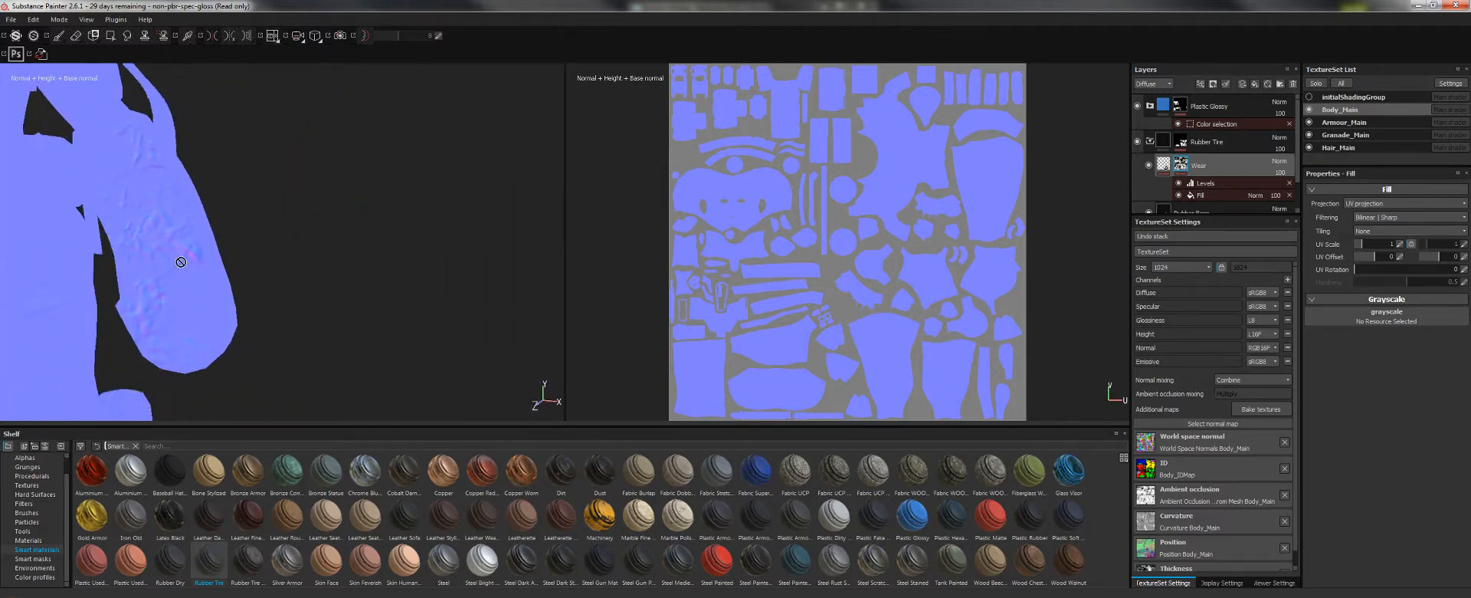
{"action": "middle_click_drag", "start_coordinate": [181, 260], "coordinate": [411, 260], "text": "alt"}
{"action": "middle_click_drag", "start_coordinate": [389, 193], "coordinate": [387, 237], "text": "alt"}
{"action": "left_click_drag", "start_coordinate": [387, 237], "coordinate": [305, 232], "text": "alt"}
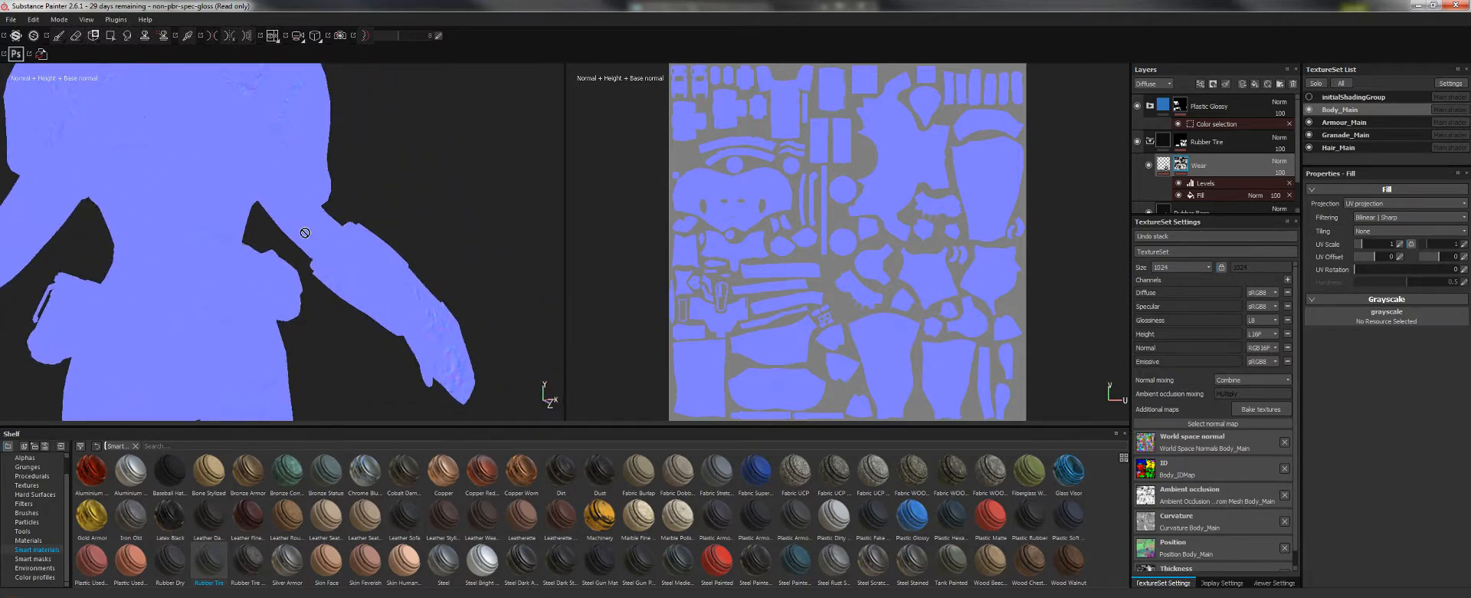
{"action": "middle_click_drag", "start_coordinate": [172, 184], "coordinate": [349, 253], "text": "alt"}
{"action": "right_click_drag", "start_coordinate": [348, 252], "coordinate": [422, 307], "text": "alt"}
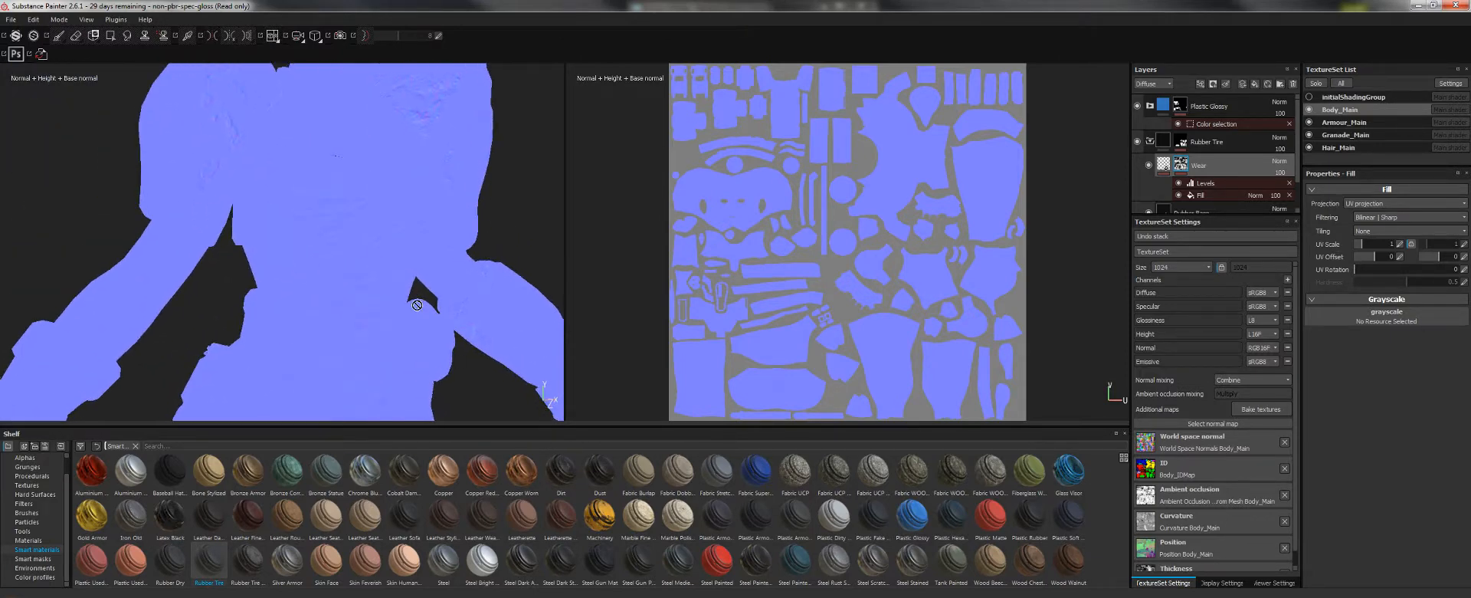
{"action": "left_click_drag", "start_coordinate": [325, 248], "coordinate": [391, 259], "text": "alt"}
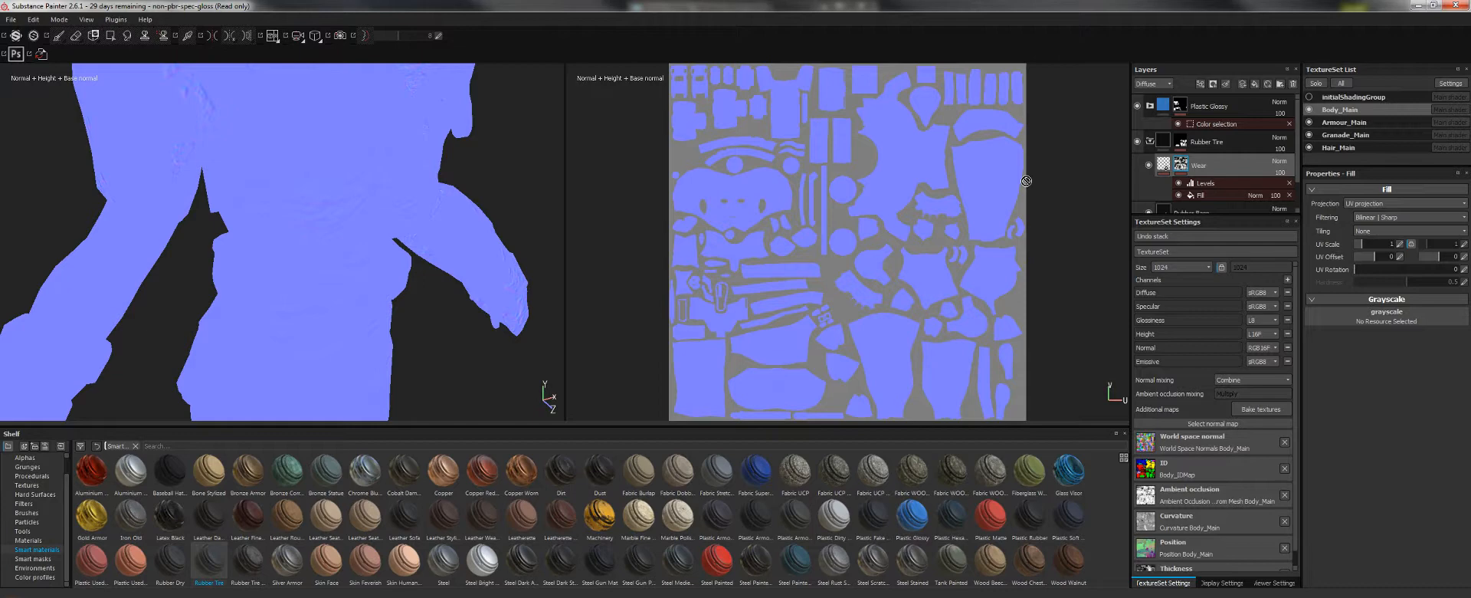
- Display the Diffuse channel again and examine the whole upper body from the front
{"action": "key", "text": "c"}
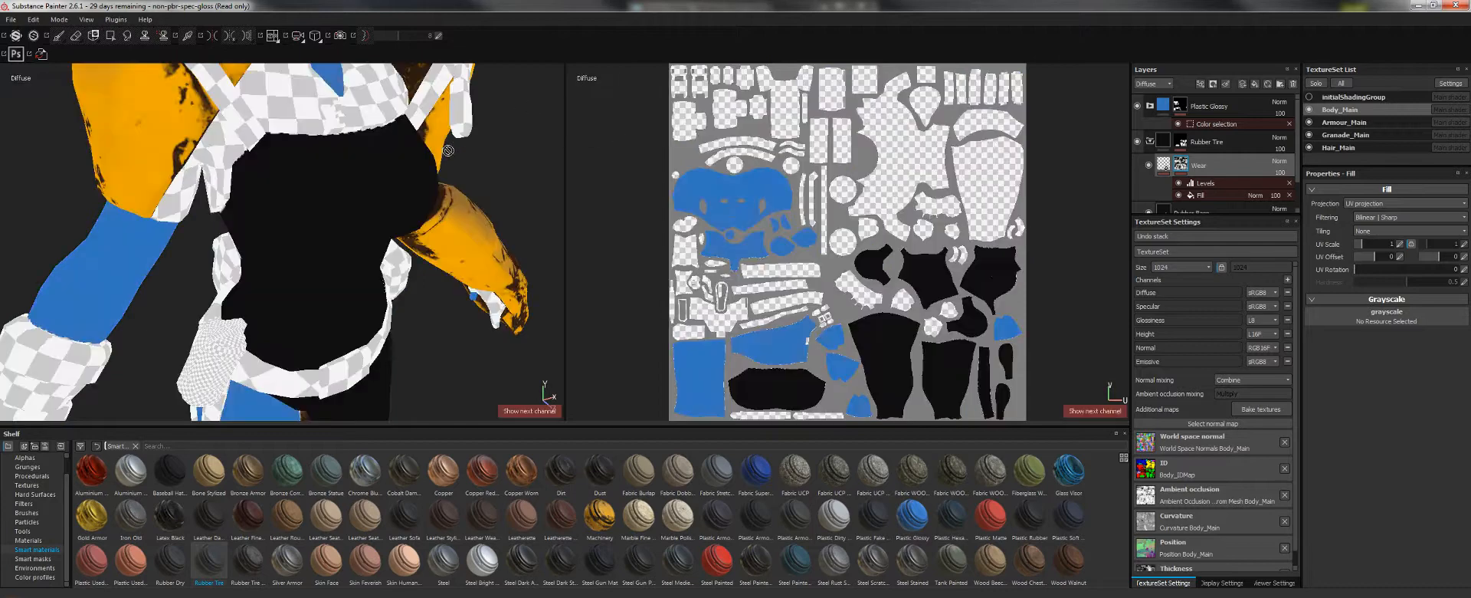
{"action": "left_click_drag", "start_coordinate": [412, 219], "coordinate": [360, 229], "text": "alt"}
{"action": "right_click_drag", "start_coordinate": [361, 230], "coordinate": [205, 115], "text": "alt"}
{"action": "middle_click_drag", "start_coordinate": [204, 115], "coordinate": [187, 239], "text": "alt"}
{"action": "right_click_drag", "start_coordinate": [187, 239], "coordinate": [212, 122], "text": "alt"}
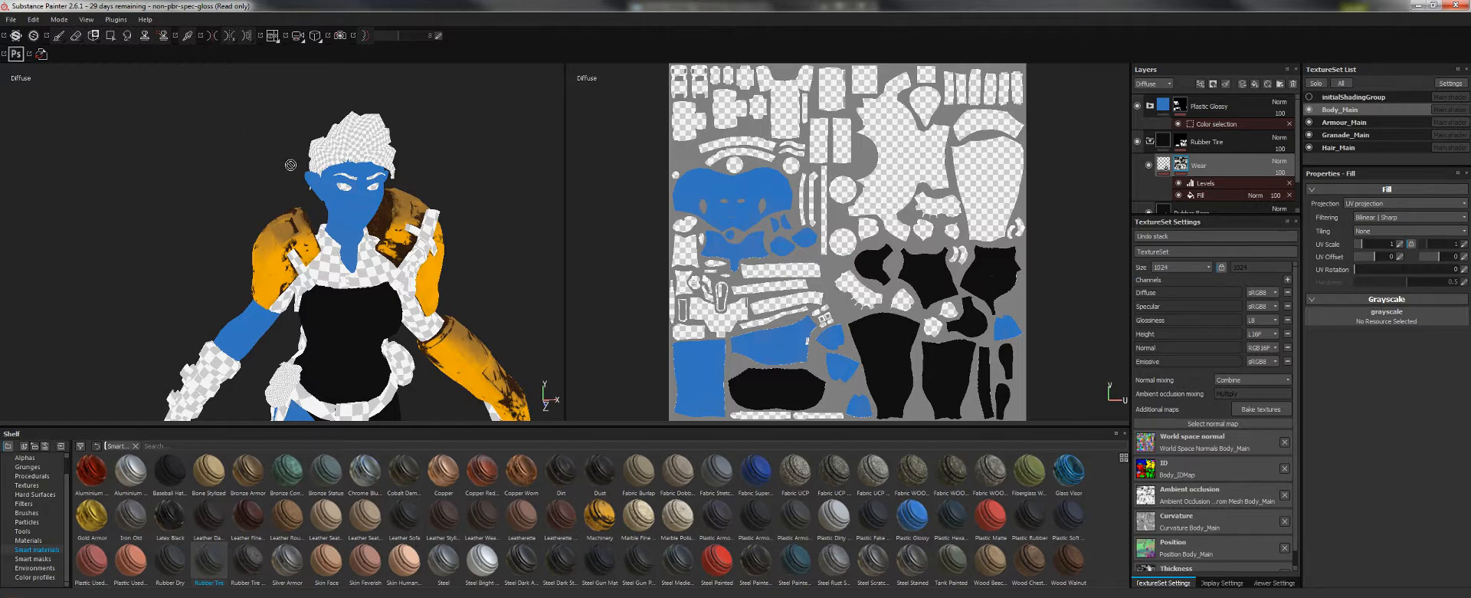
- Return the viewports to the full Material display and inspect the shoulder and arm armour from the side
{"action": "key", "text": "m"}
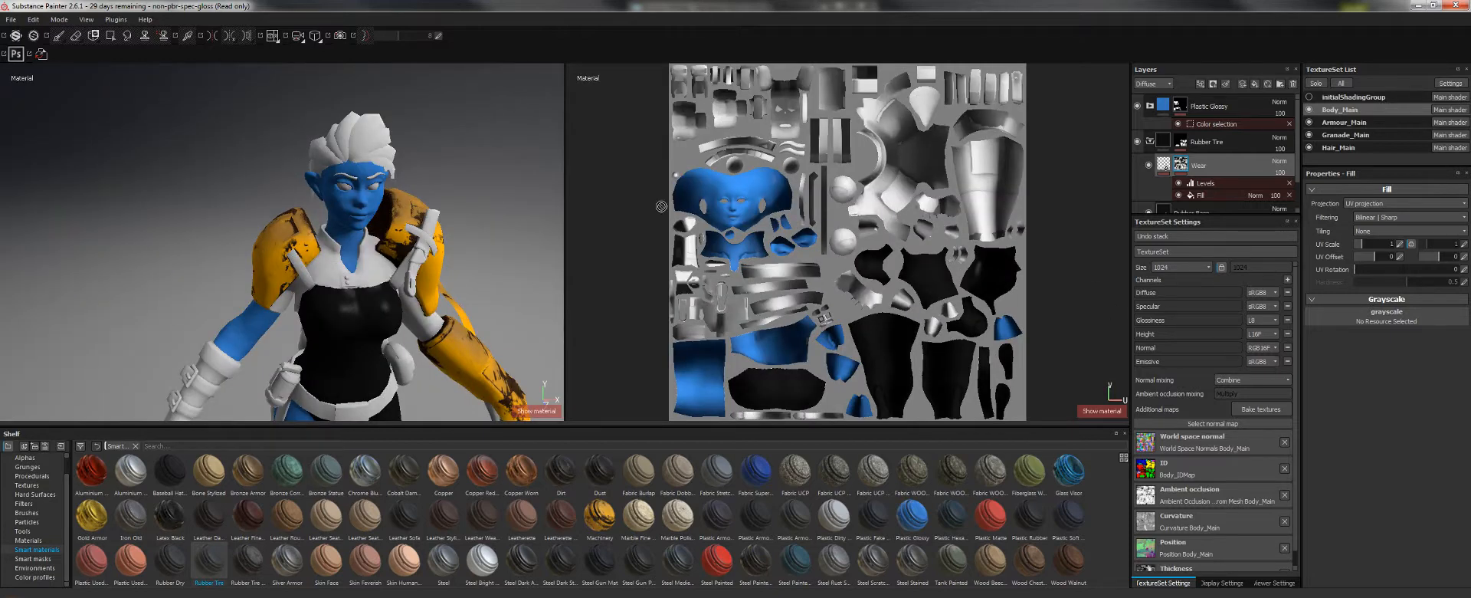
{"action": "left_click_drag", "start_coordinate": [505, 223], "coordinate": [403, 161], "text": "alt"}
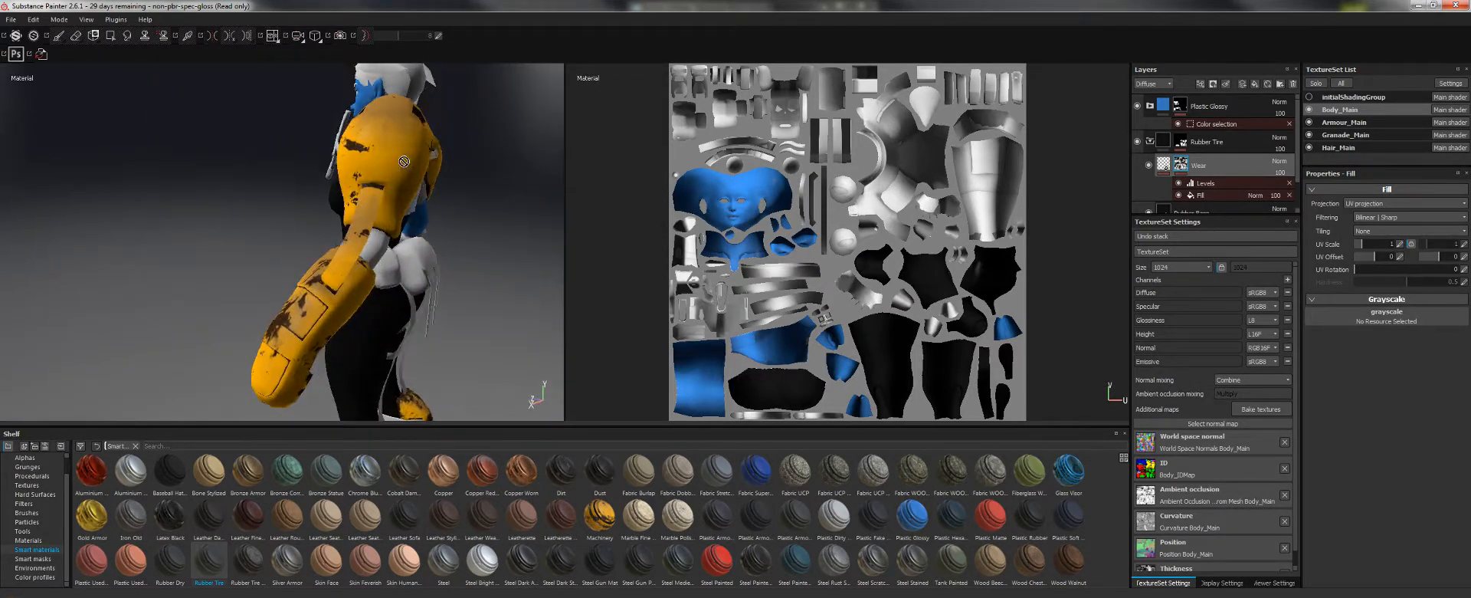
{"action": "left_click_drag", "start_coordinate": [417, 119], "coordinate": [354, 139], "text": "alt"}
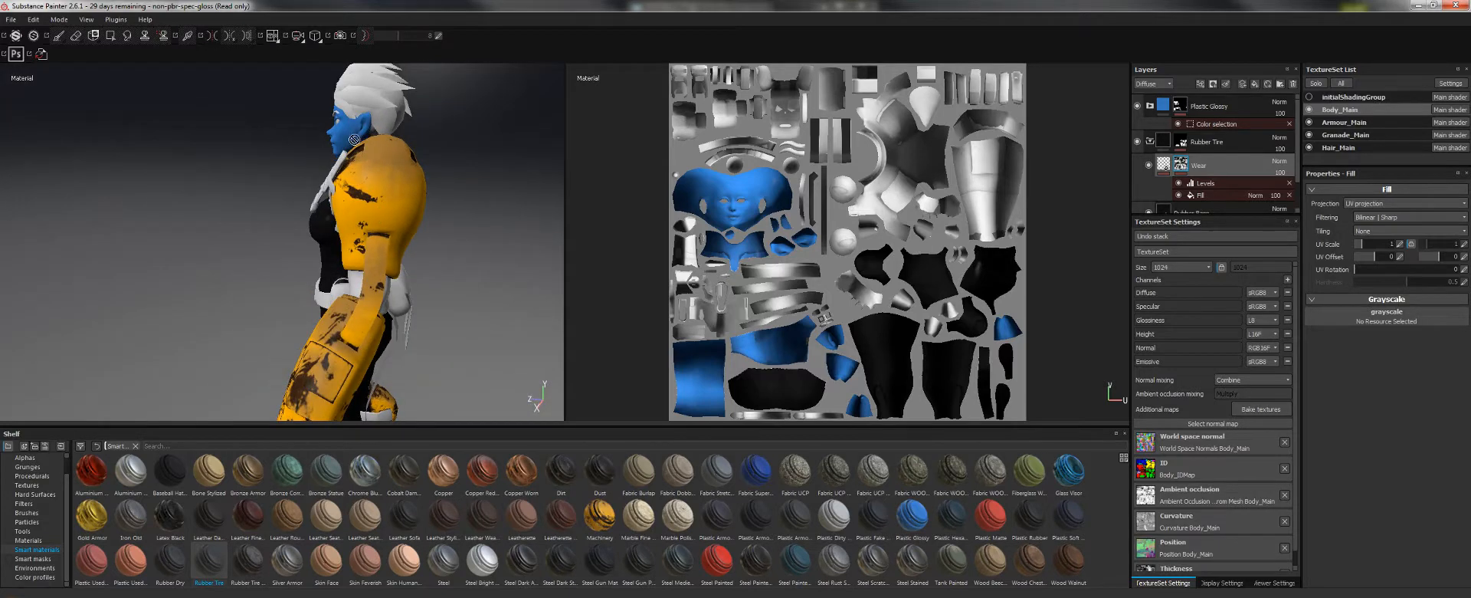
{"action": "left_click_drag", "start_coordinate": [399, 211], "coordinate": [429, 253], "text": "alt"}
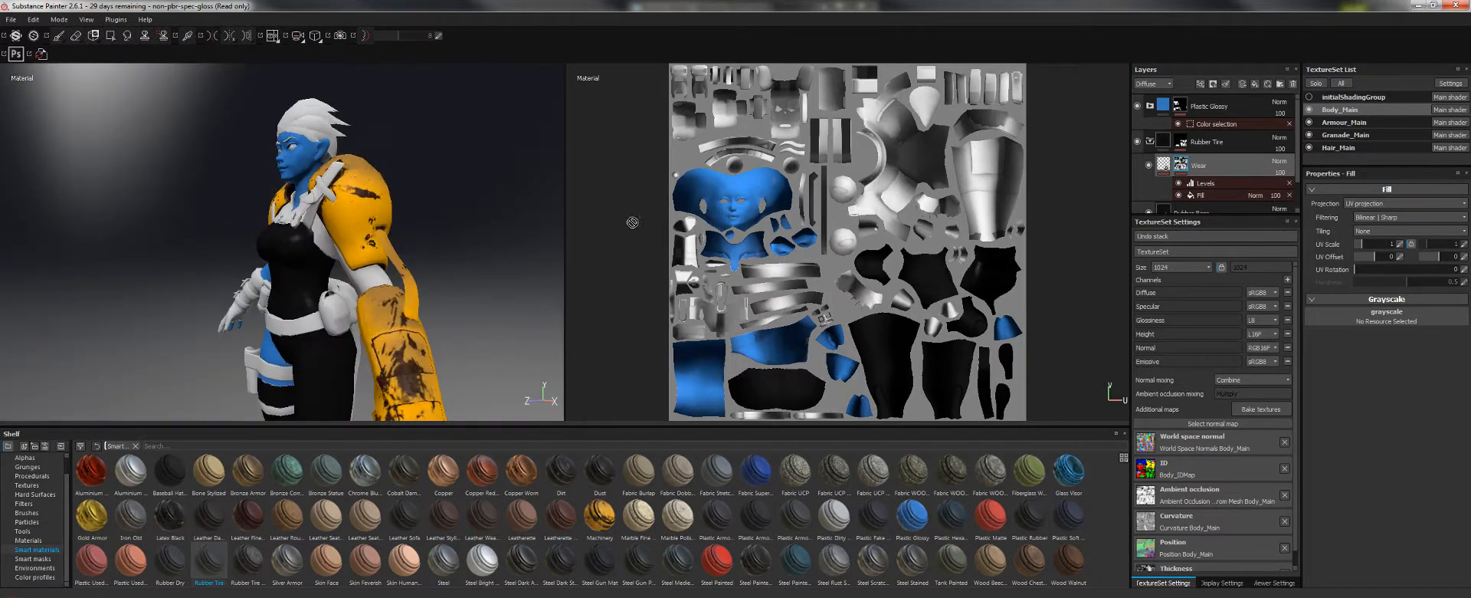
- Select the Armour_Main texture set and add a black mask to its Machinery smart material
{"action": "left_click", "coordinate": [1344, 122]}
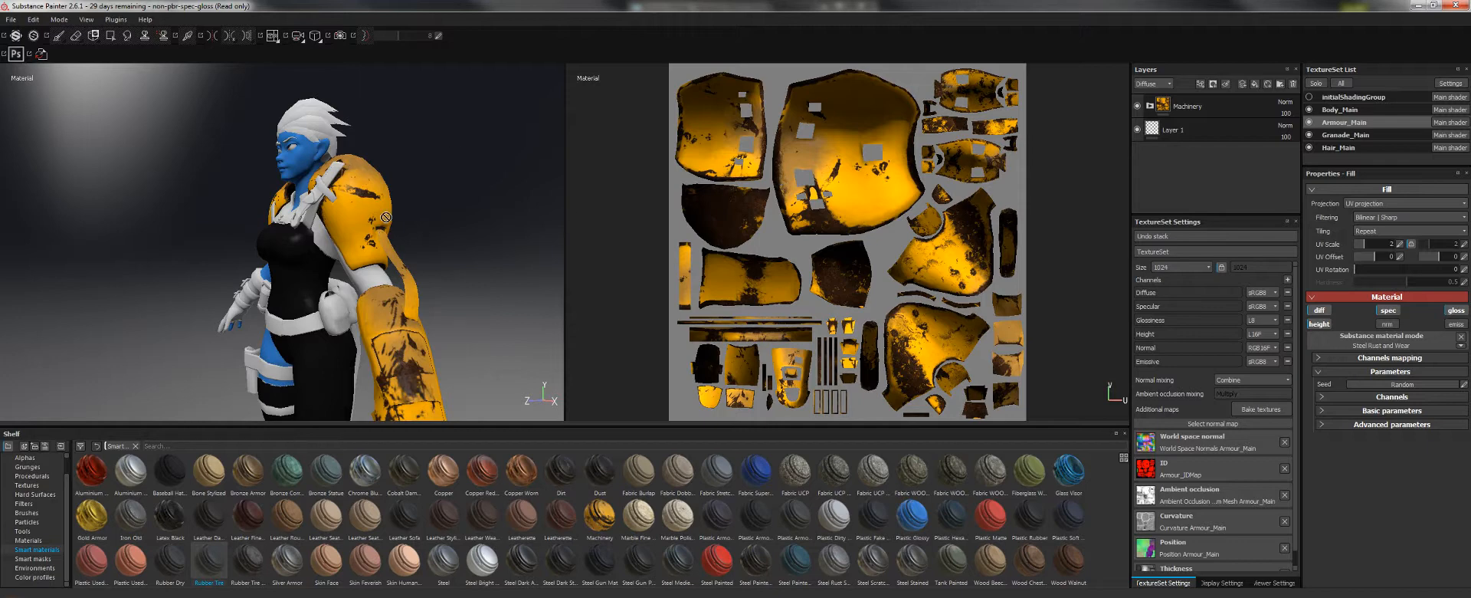
{"action": "left_click_drag", "start_coordinate": [386, 218], "coordinate": [286, 178], "text": "alt"}
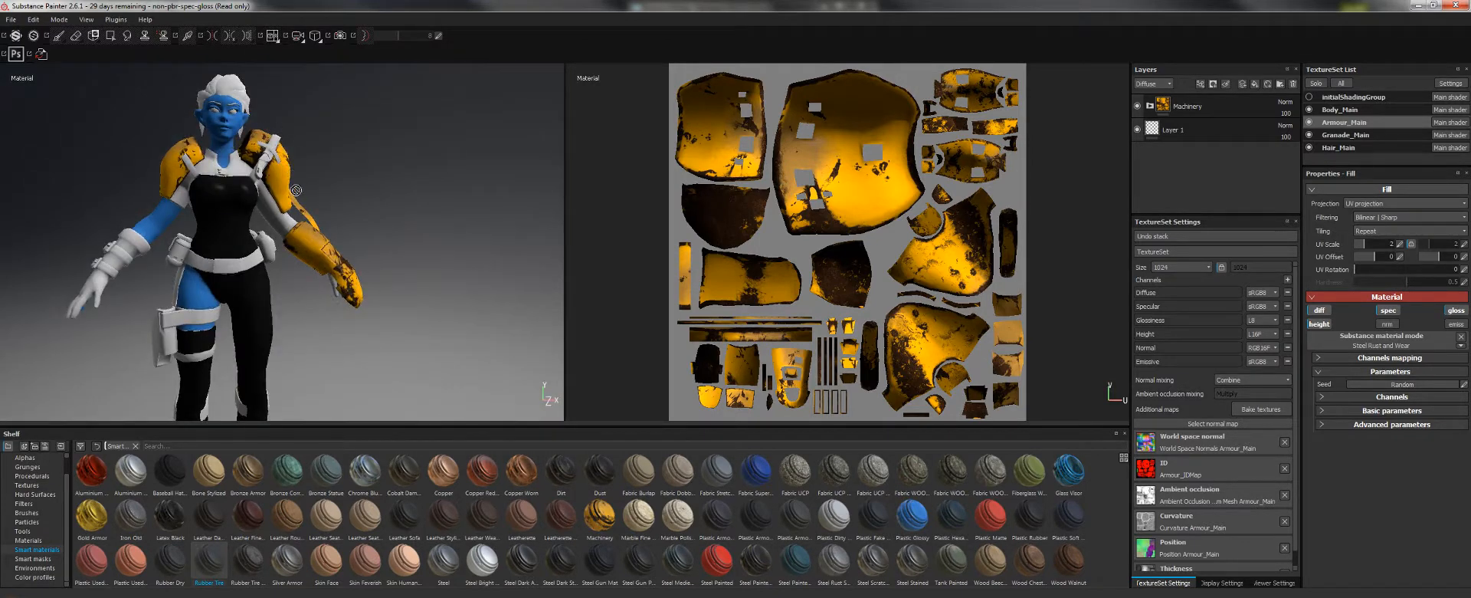
{"action": "middle_click_drag", "start_coordinate": [288, 322], "coordinate": [285, 163], "text": "alt"}
{"action": "middle_click_drag", "start_coordinate": [390, 277], "coordinate": [435, 378], "text": "alt"}
{"action": "right_click", "coordinate": [1168, 104]}
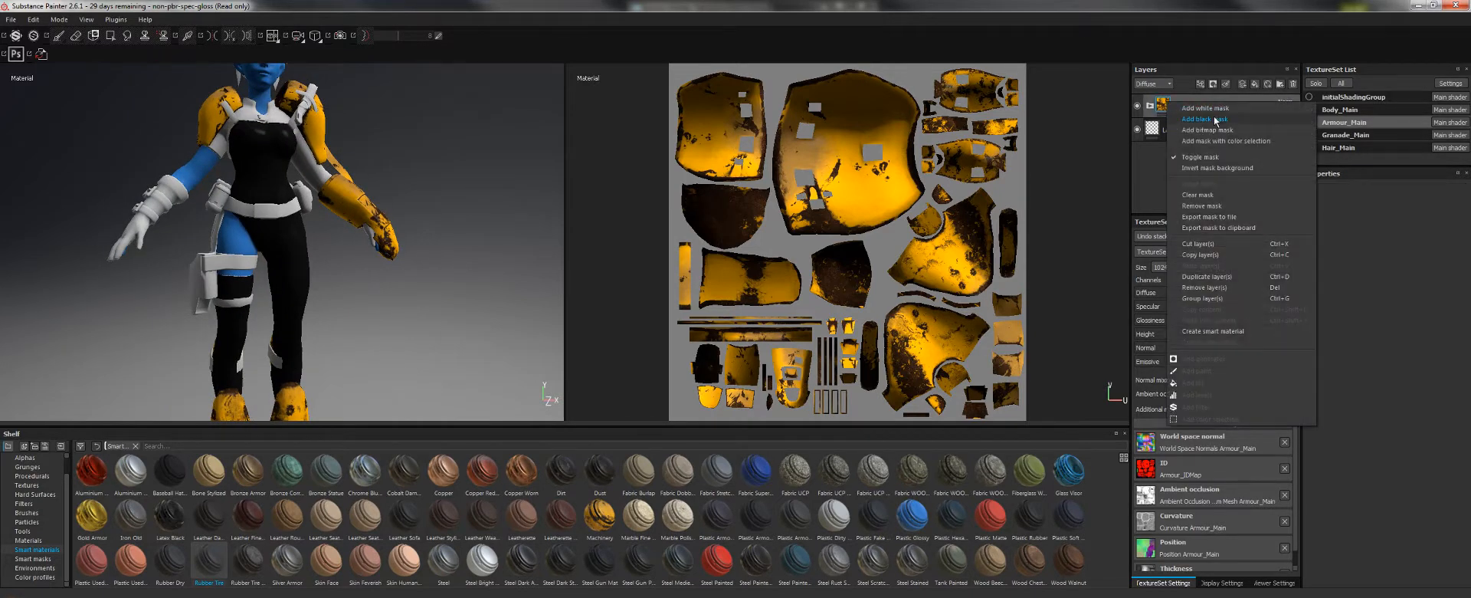
{"action": "left_click", "coordinate": [1185, 115]}
- Add a colour selection to the Machinery mask and pick the red armour colour from the ID map
{"action": "right_click", "coordinate": [1181, 106]}
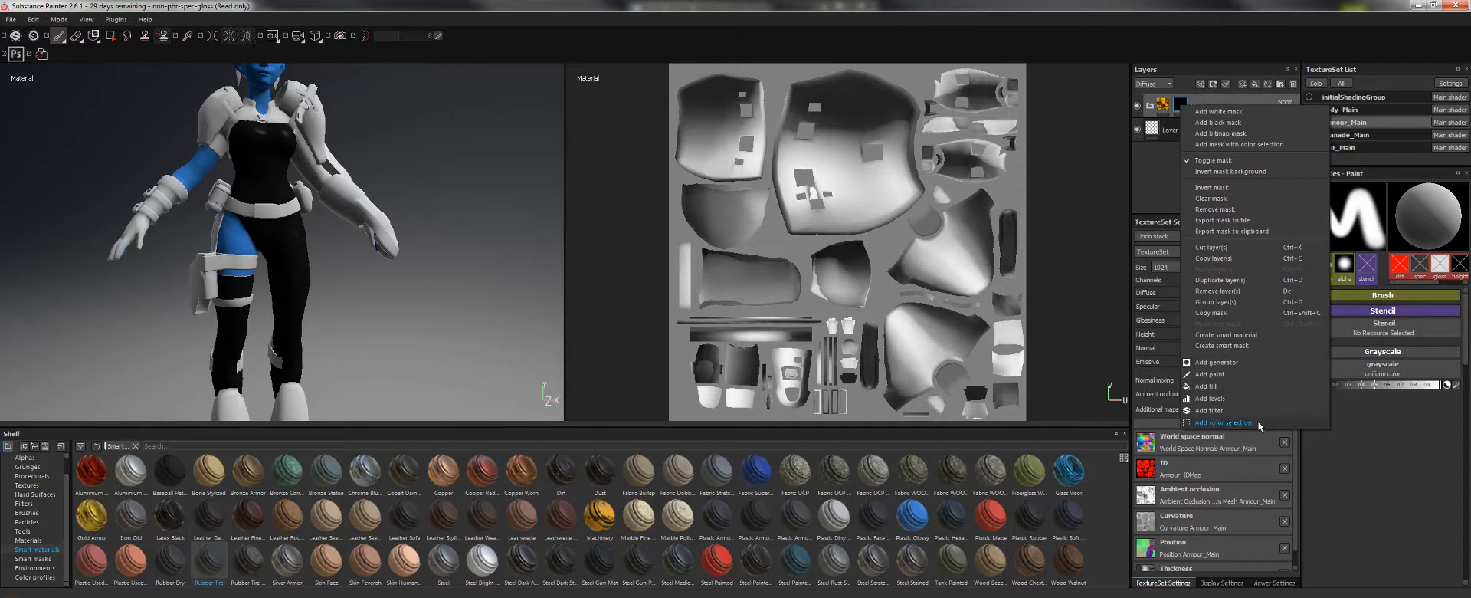
{"action": "left_click", "coordinate": [1278, 423]}
{"action": "left_click", "coordinate": [1445, 278]}
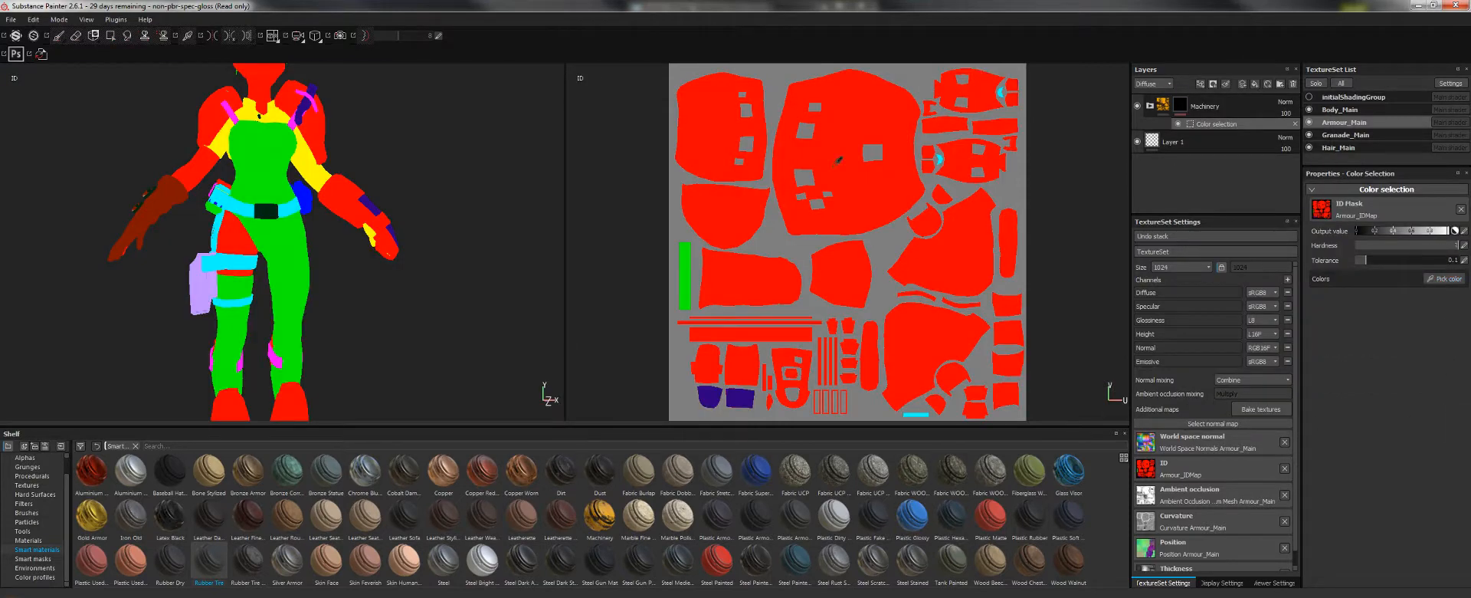
{"action": "left_click", "coordinate": [755, 137]}
{"action": "left_click_drag", "start_coordinate": [432, 173], "coordinate": [447, 208], "text": "alt"}
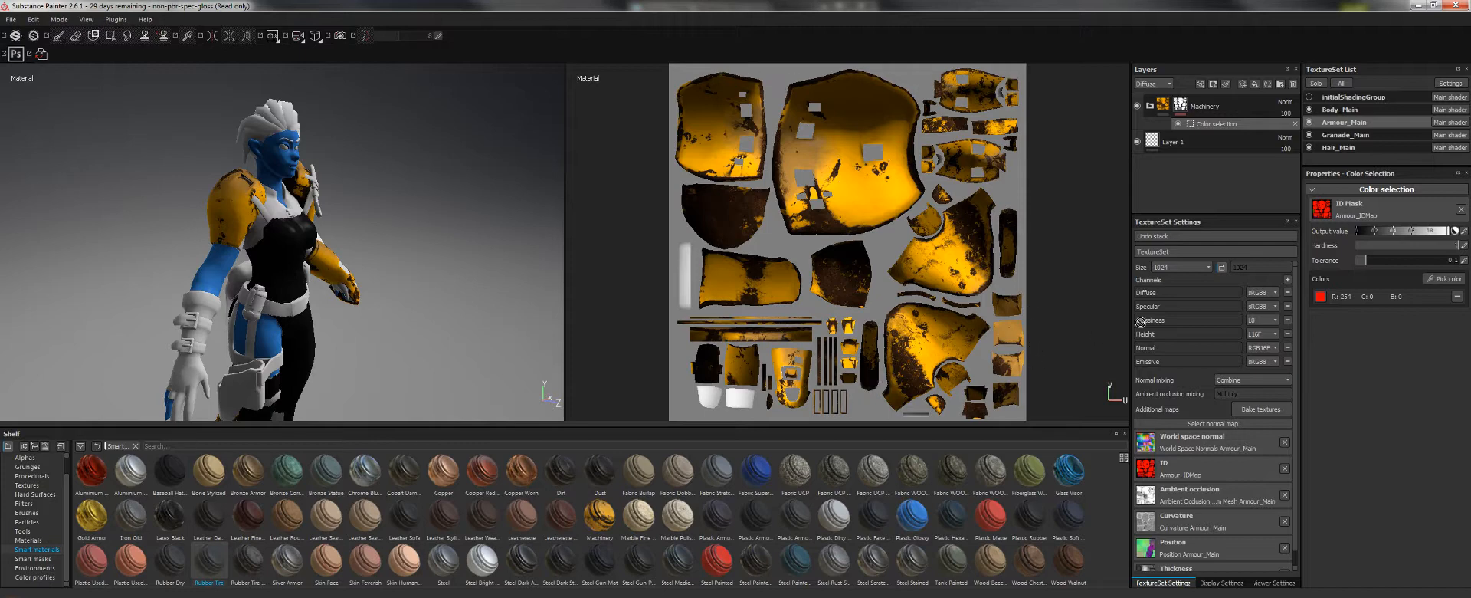
- Add a fill layer above Machinery in the Armour_Main set and give it a black mask
{"action": "left_click", "coordinate": [1253, 85]}
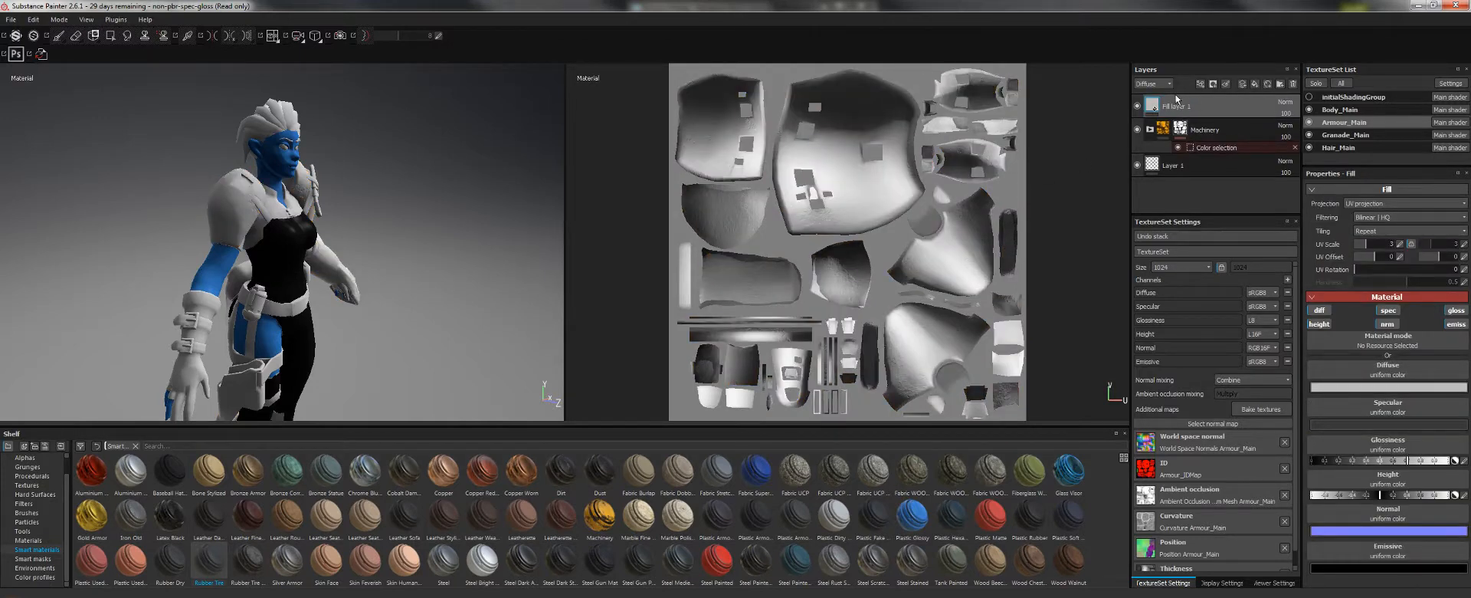
{"action": "left_click", "coordinate": [1153, 84]}
{"action": "left_click", "coordinate": [1146, 93]}
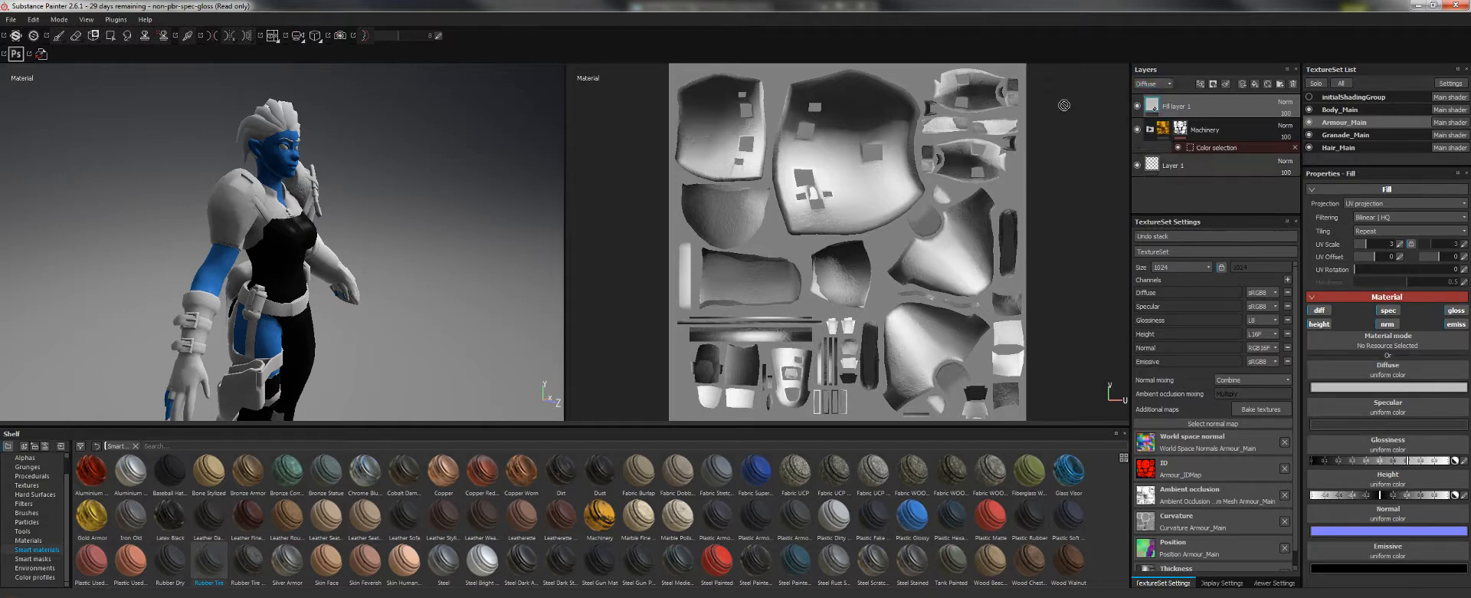
{"action": "right_click", "coordinate": [1154, 112]}
{"action": "left_click", "coordinate": [1204, 121]}
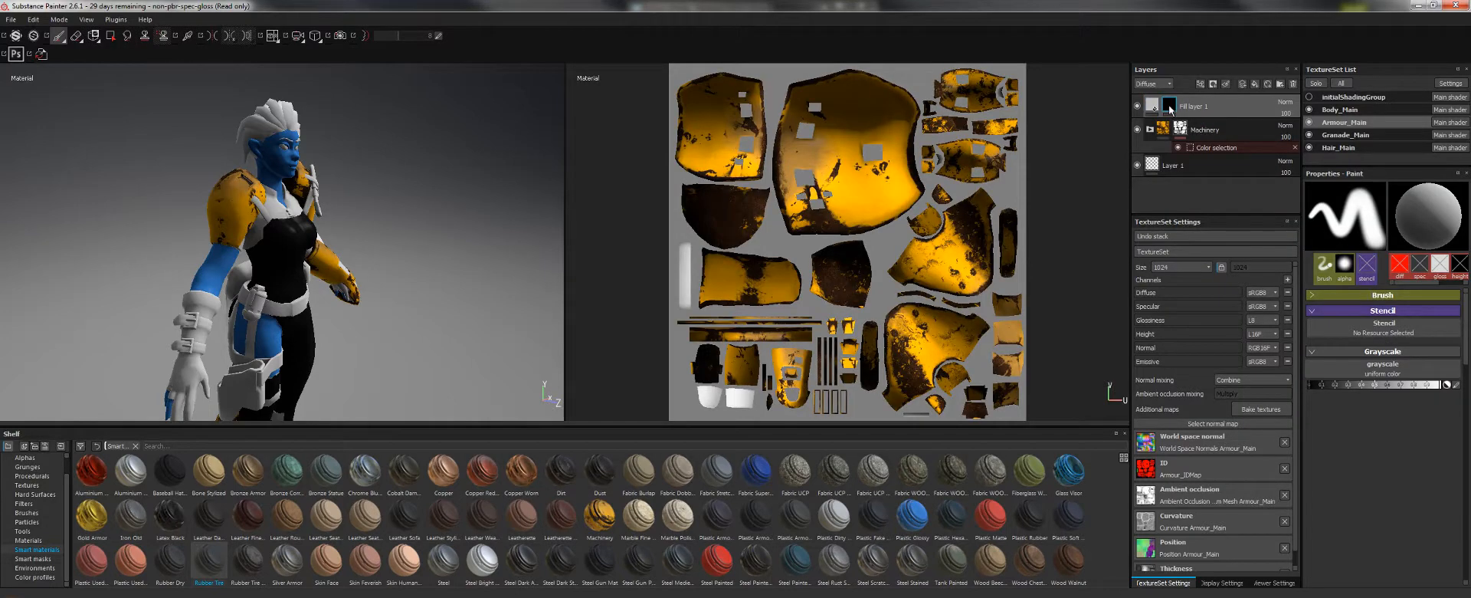
- Add a colour selection to the new fill layer's mask and pick the cyan ID colour of the light strips
{"action": "right_click", "coordinate": [1170, 107]}
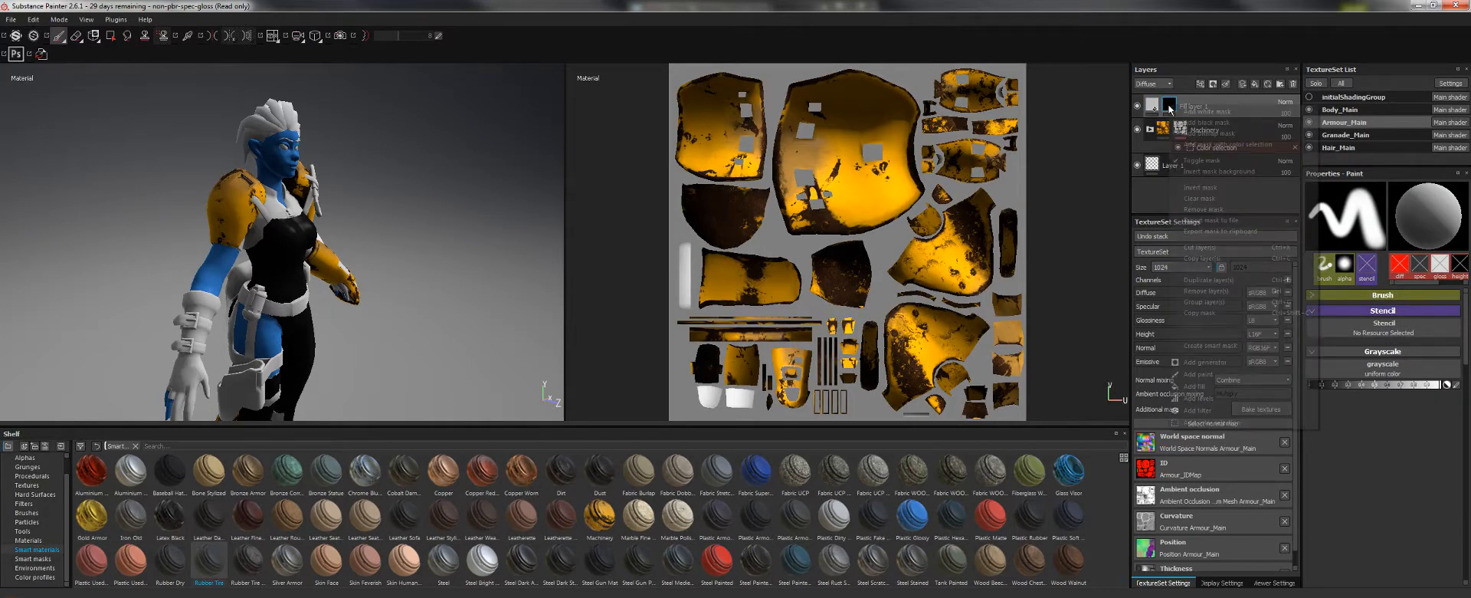
{"action": "left_click", "coordinate": [1212, 422]}
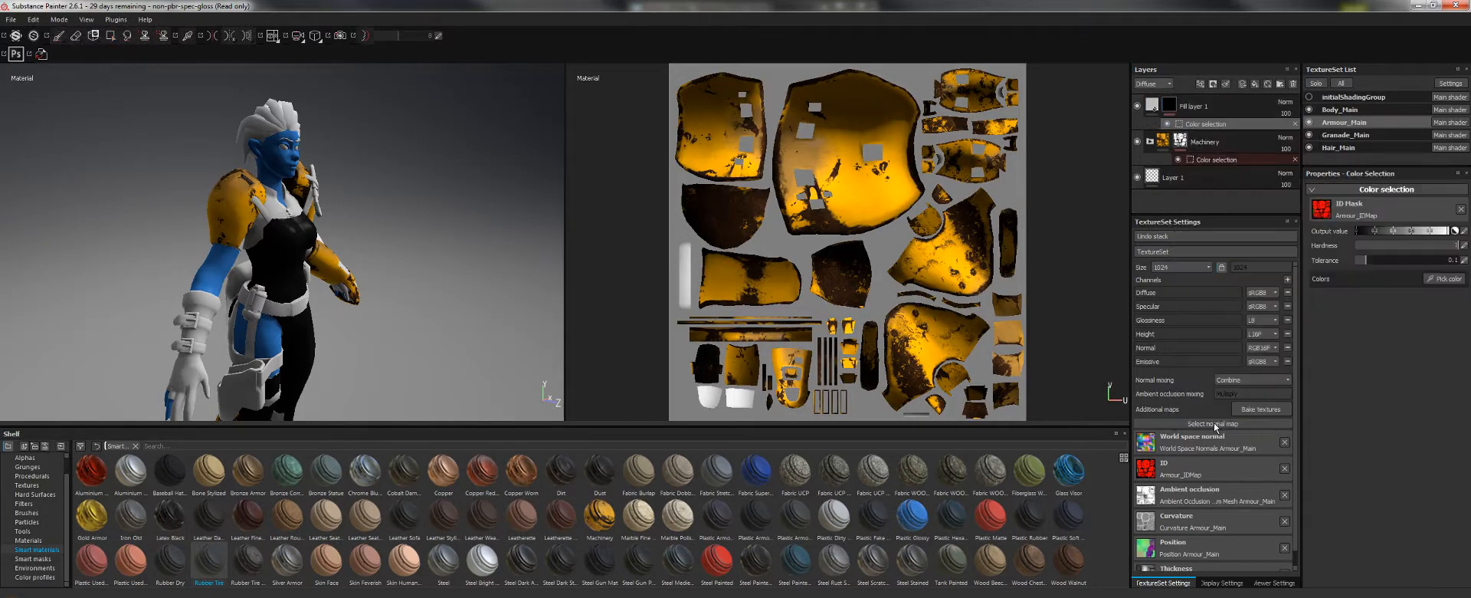
{"action": "left_click", "coordinate": [1431, 279]}
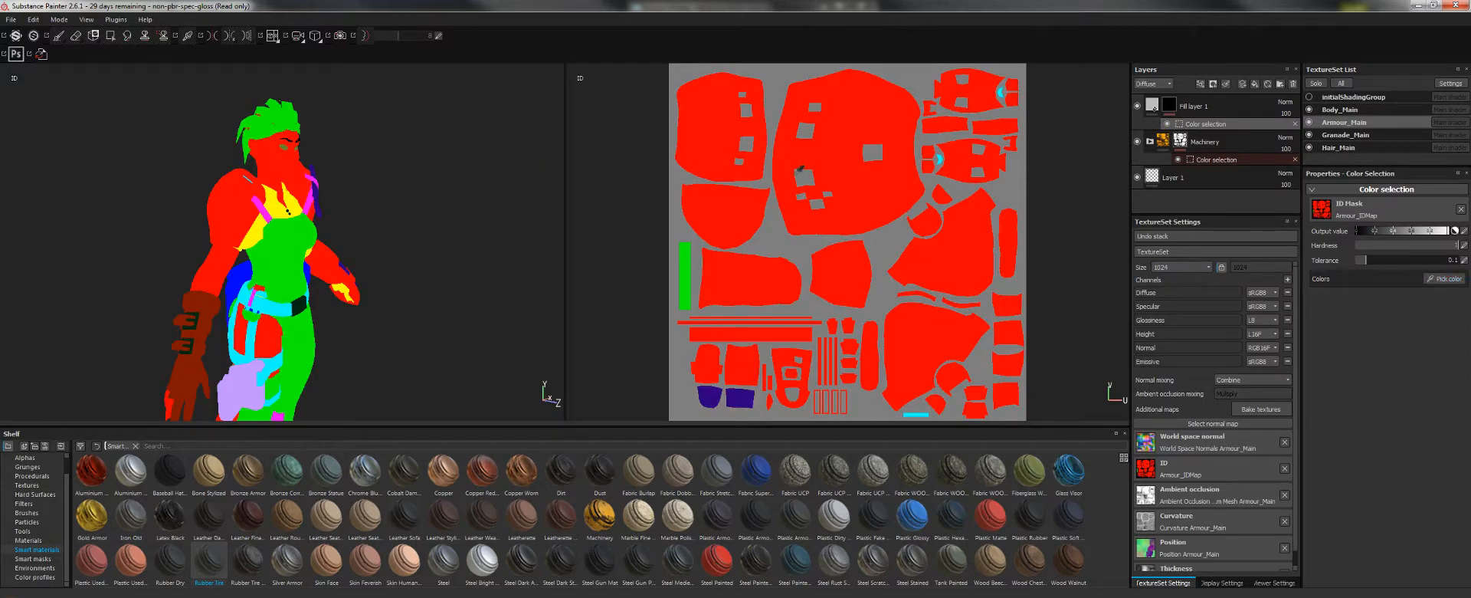
{"action": "left_click", "coordinate": [913, 413]}
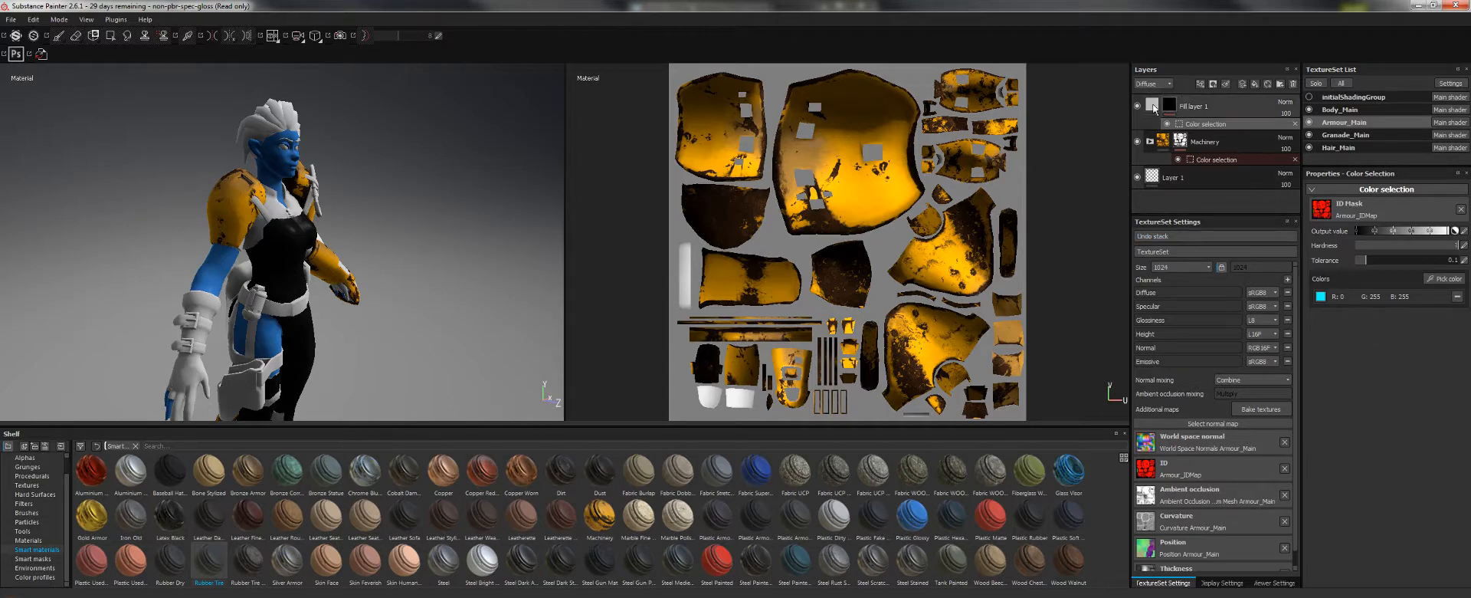
- Select the fill layer's content and disable its diffuse, specular and glossiness channels
{"action": "left_click", "coordinate": [1168, 98]}
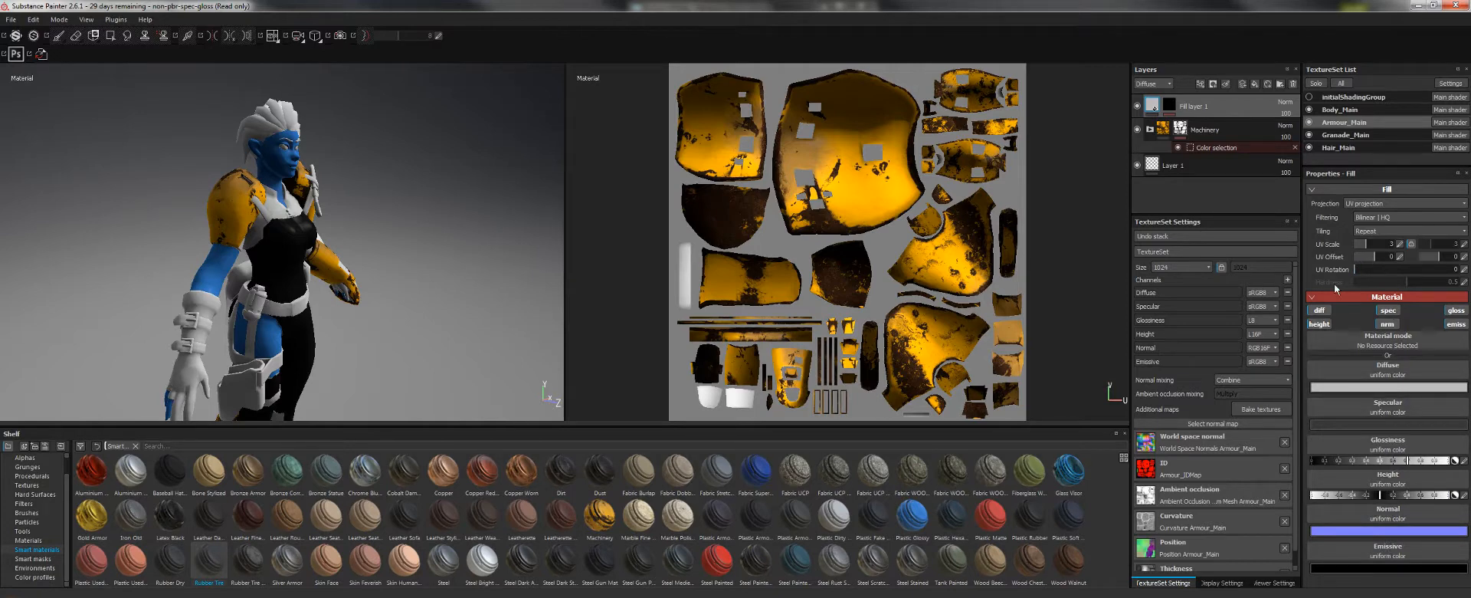
{"action": "left_click", "coordinate": [1314, 192]}
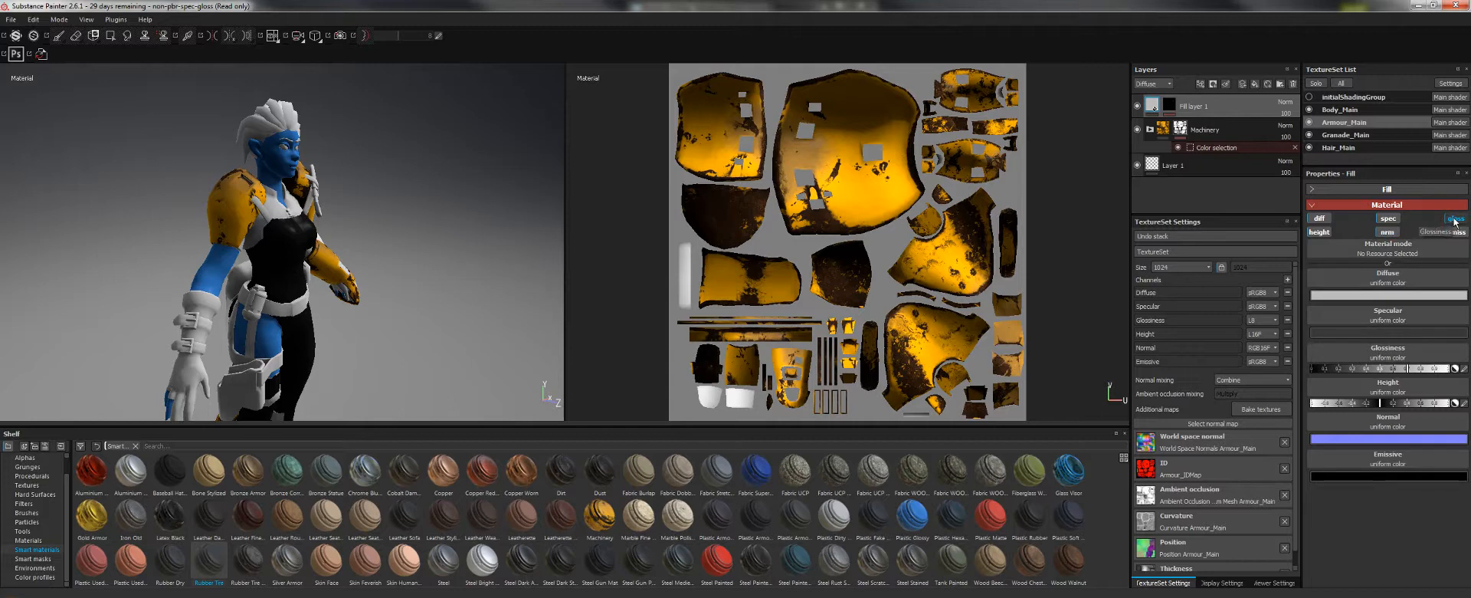
{"action": "left_click", "coordinate": [1320, 218]}
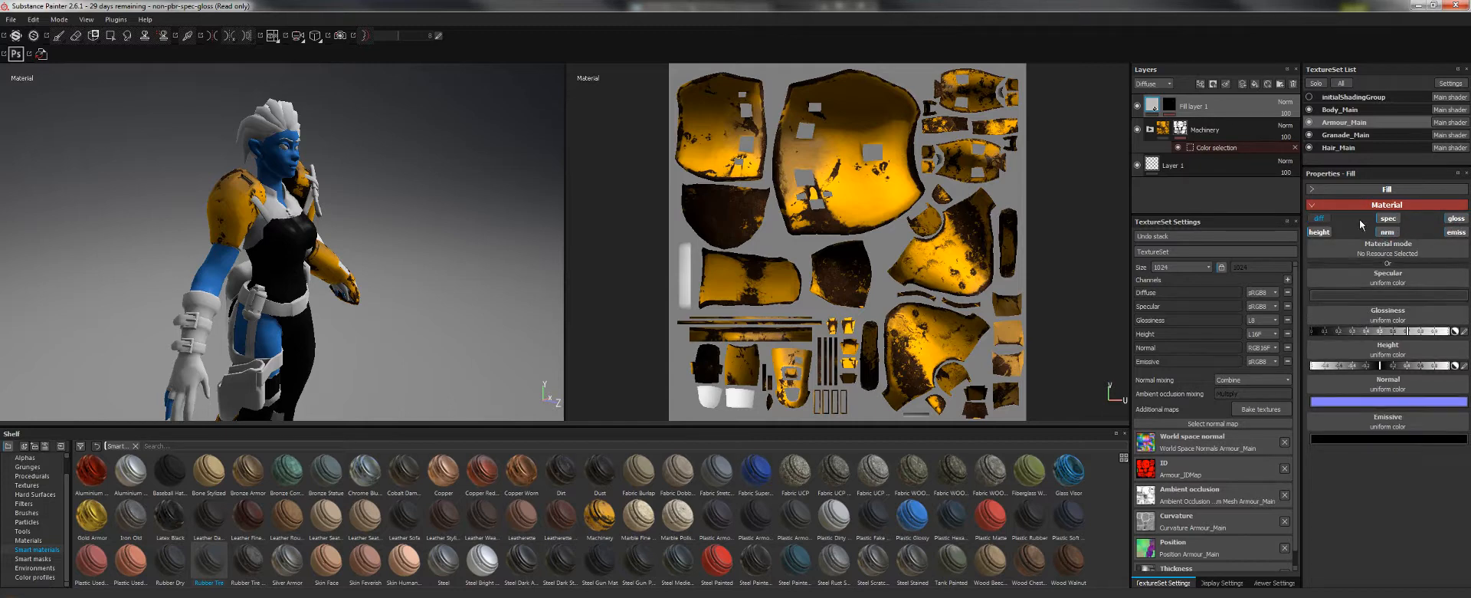
{"action": "left_click", "coordinate": [1389, 220]}
{"action": "left_click", "coordinate": [1457, 220]}
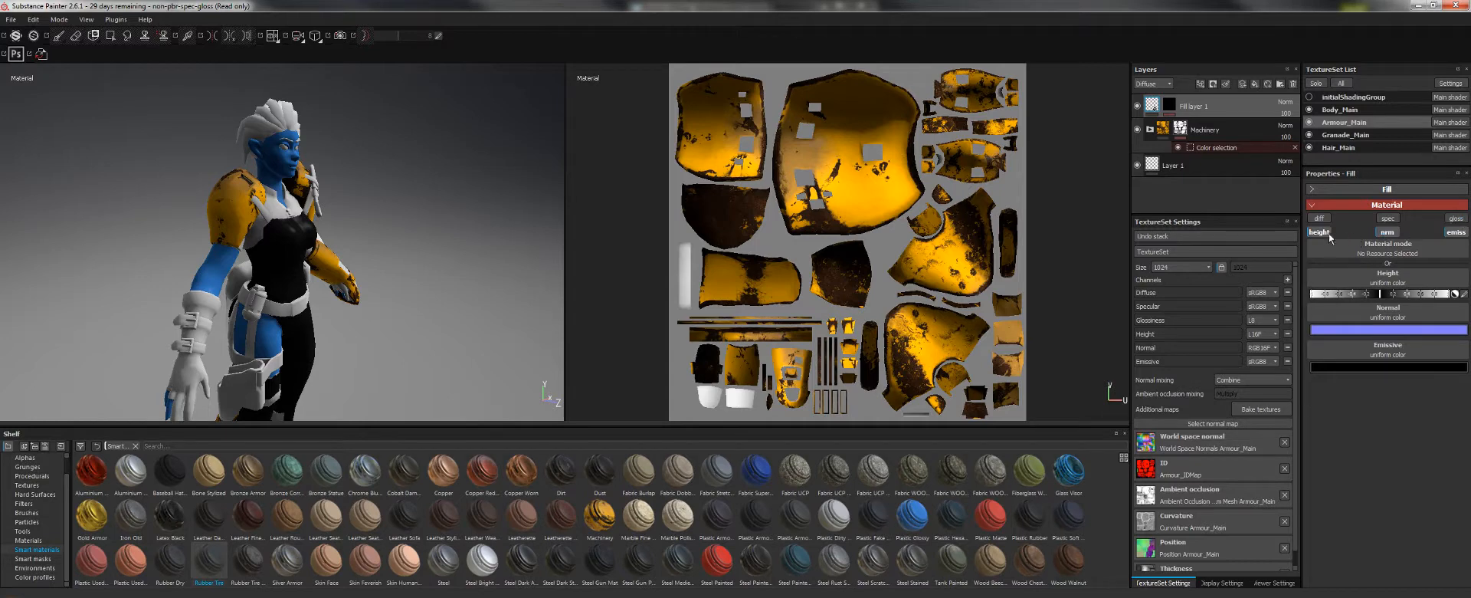
- Re-enable the fill layer's diffuse channel and set its colour to bright cyan (R 0.000, G 0.871, B 1.000)
{"action": "left_click", "coordinate": [1319, 218]}
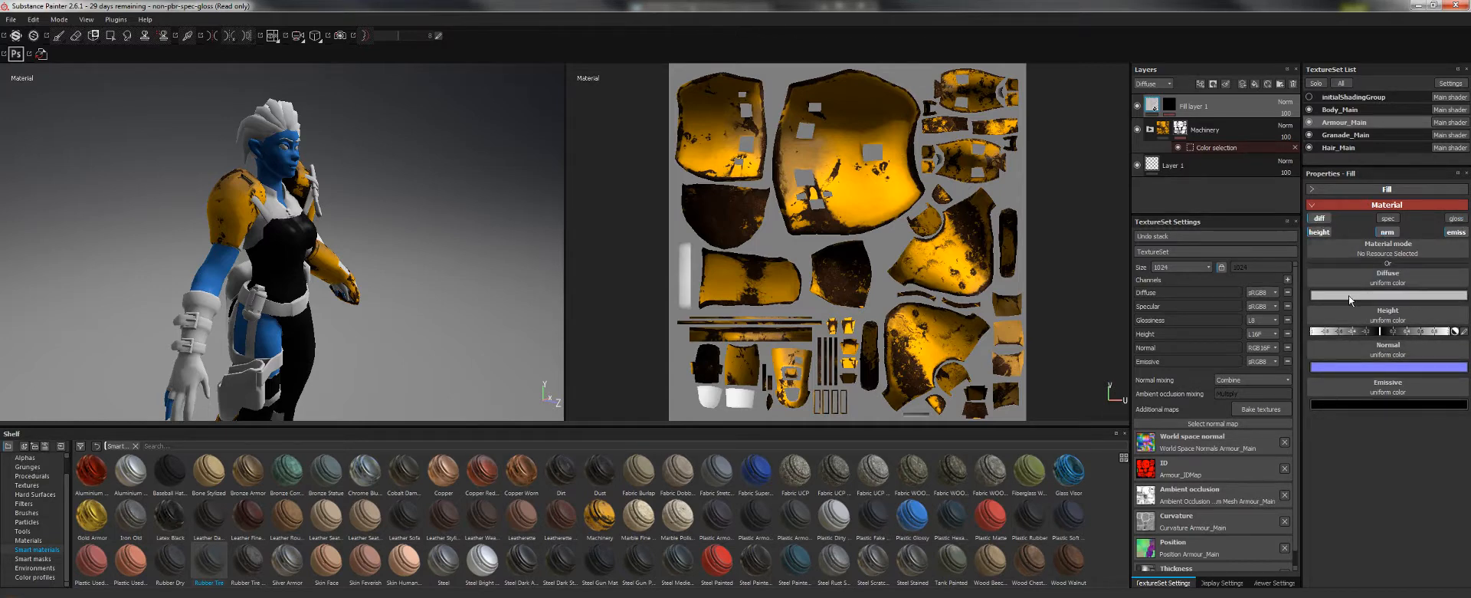
{"action": "left_click", "coordinate": [1350, 297]}
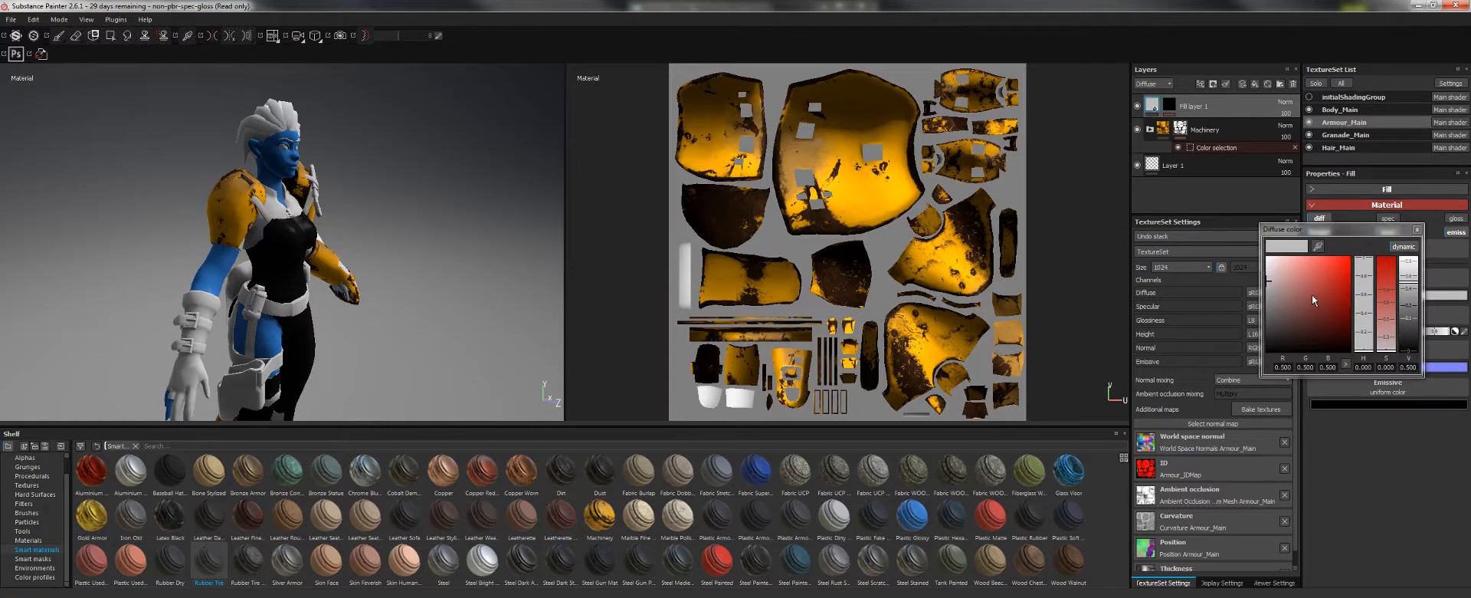
{"action": "left_click_drag", "start_coordinate": [1382, 349], "coordinate": [1354, 250]}
{"action": "left_click", "coordinate": [1363, 301]}
{"action": "left_click", "coordinate": [1405, 487]}
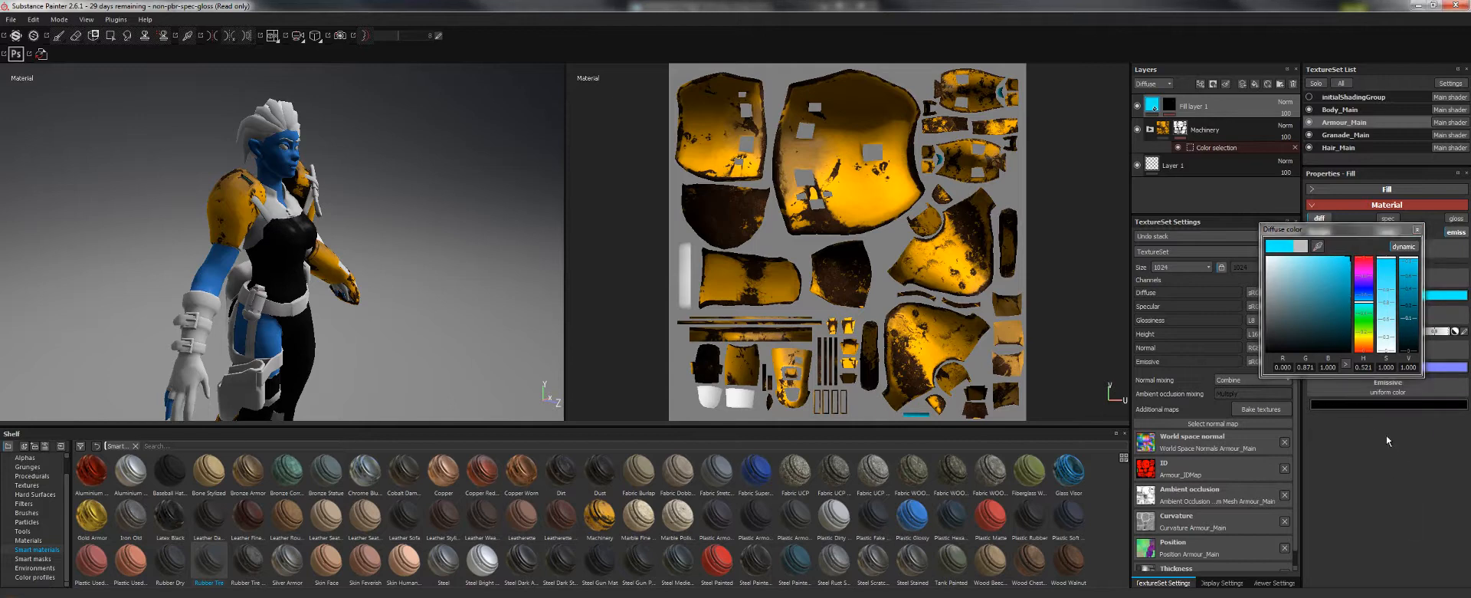
{"action": "left_click", "coordinate": [1417, 231]}
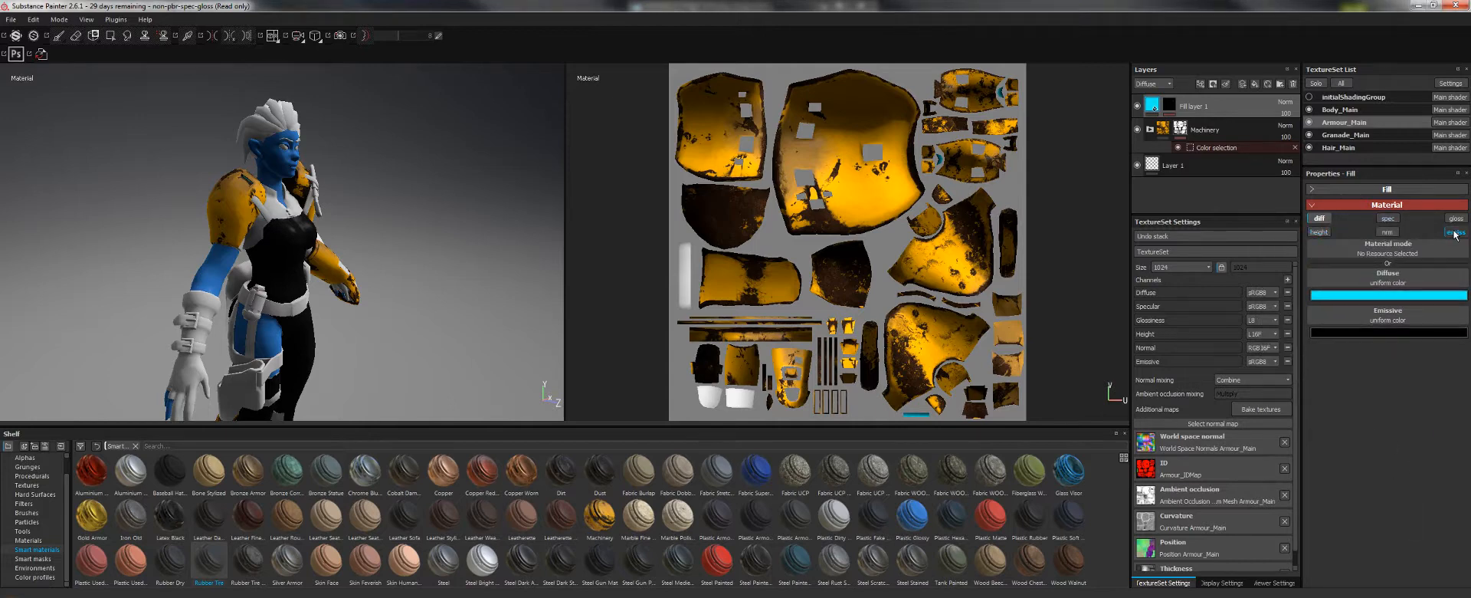
- Leave only the emissive channel enabled on the fill layer and set its colour to bright cyan (R 0.000, G 0.871, B 1.000)
{"action": "left_click", "coordinate": [1322, 218]}
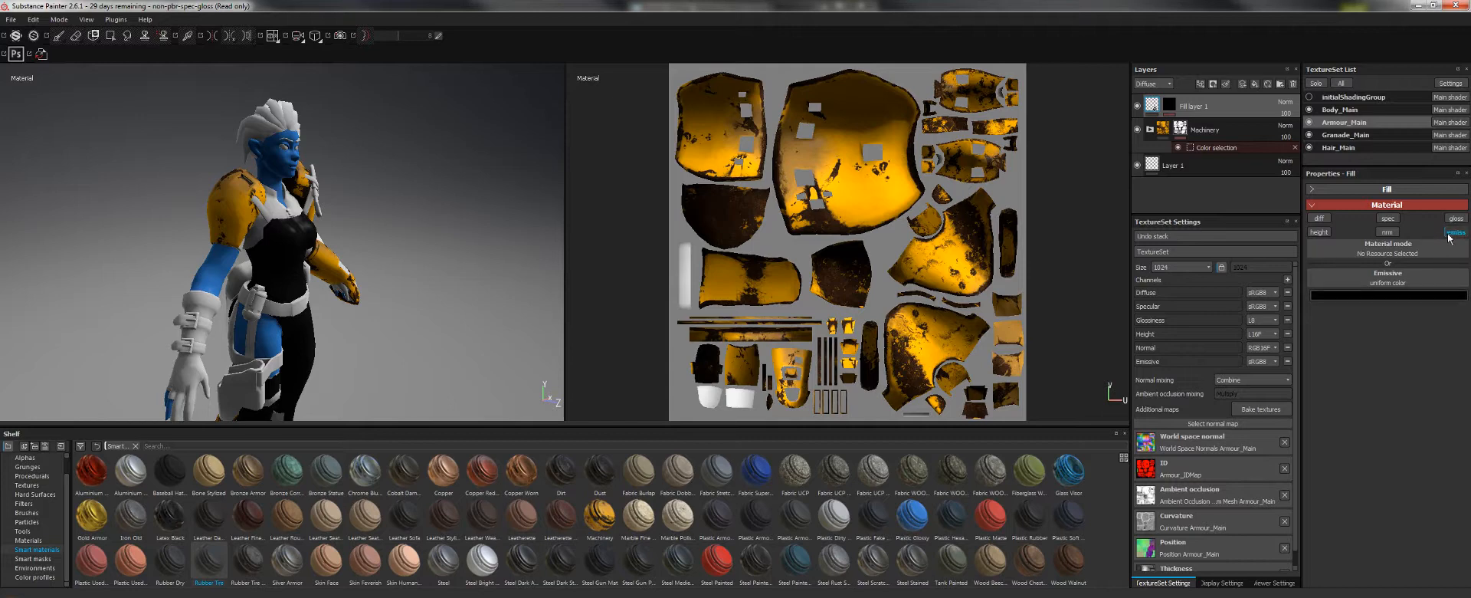
{"action": "left_click", "coordinate": [1365, 295]}
{"action": "left_click_drag", "start_coordinate": [1361, 331], "coordinate": [1389, 250]}
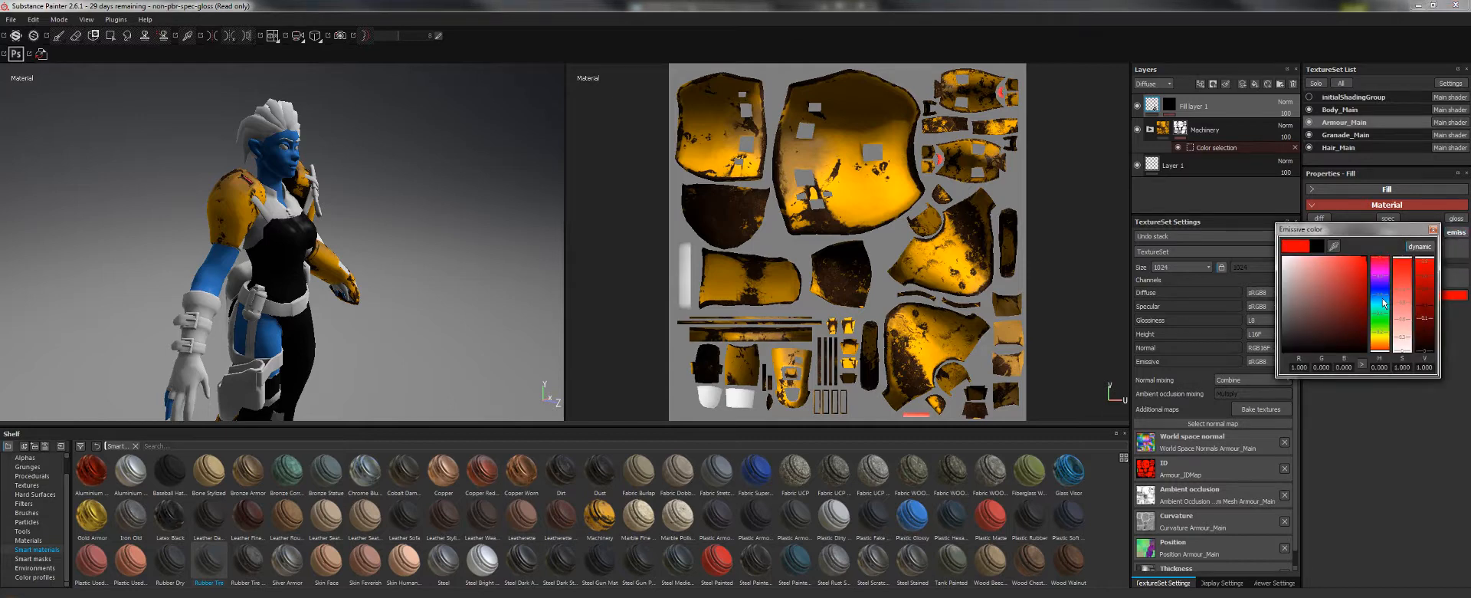
{"action": "left_click", "coordinate": [1381, 304]}
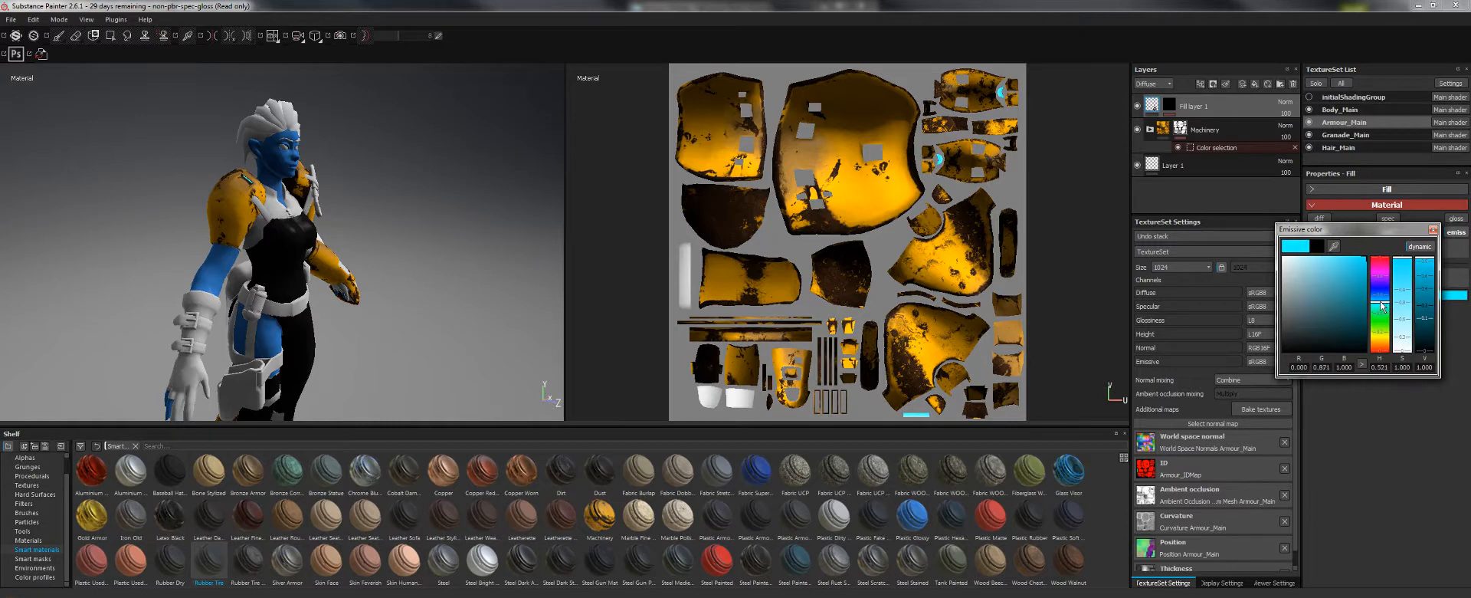
{"action": "left_click", "coordinate": [1433, 229]}
- Examine the emissive strip on the shoulder armour up close, and the arm and leg armour from behind
{"action": "middle_click_drag", "start_coordinate": [222, 207], "coordinate": [276, 240], "text": "alt"}
{"action": "right_click_drag", "start_coordinate": [276, 240], "coordinate": [347, 233], "text": "alt"}
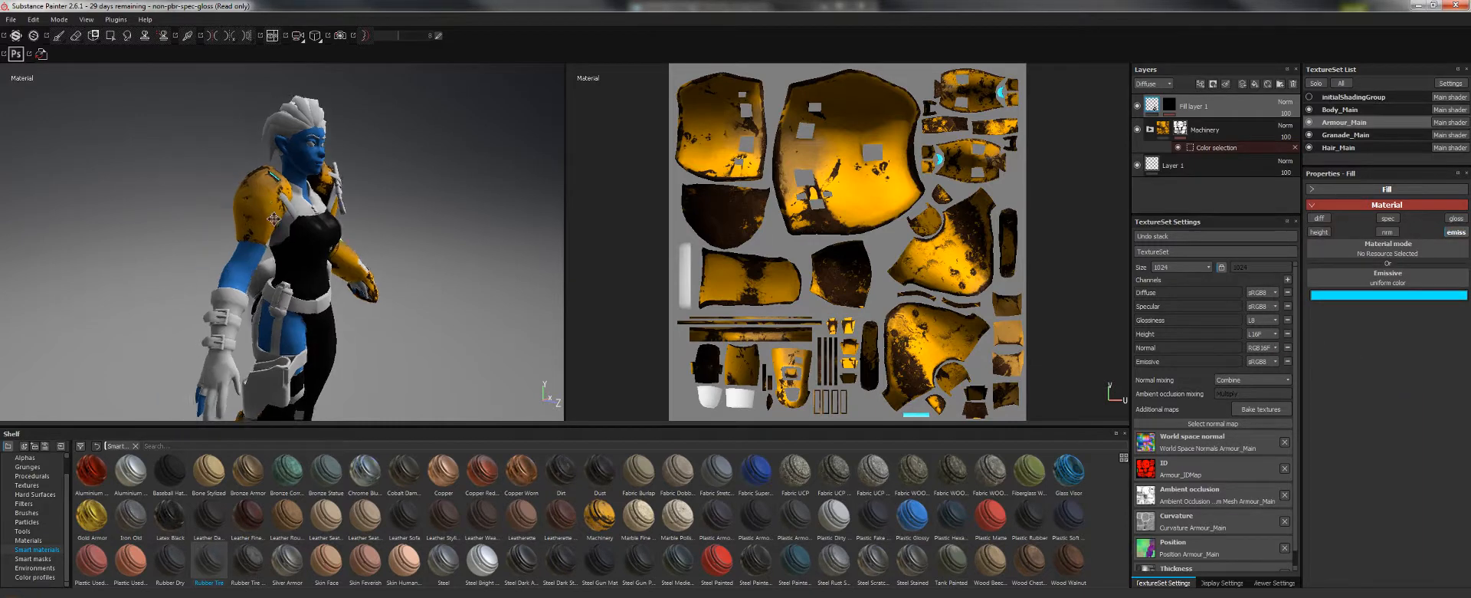
{"action": "middle_click_drag", "start_coordinate": [347, 233], "coordinate": [408, 312], "text": "alt"}
{"action": "right_click_drag", "start_coordinate": [408, 312], "coordinate": [491, 276], "text": "alt"}
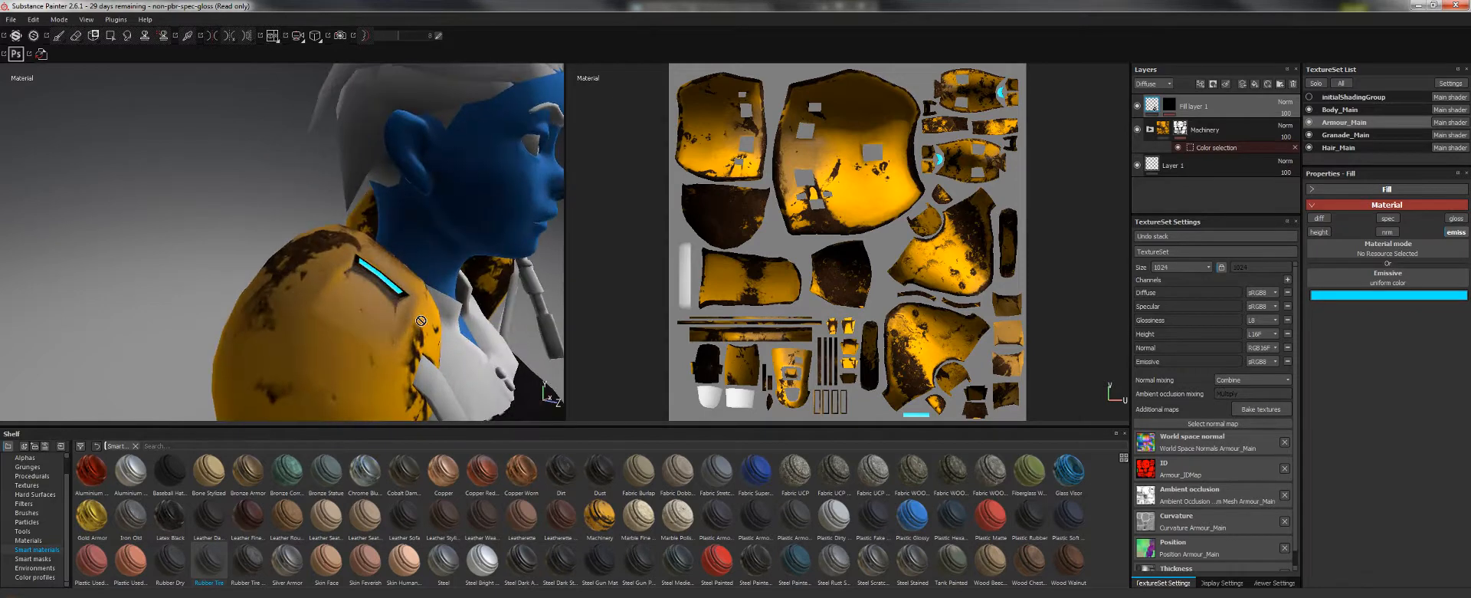
{"action": "left_click_drag", "start_coordinate": [383, 261], "coordinate": [224, 276], "text": "alt"}
{"action": "middle_click_drag", "start_coordinate": [225, 277], "coordinate": [222, 61], "text": "alt"}
{"action": "right_click_drag", "start_coordinate": [337, 84], "coordinate": [295, 69], "text": "alt"}
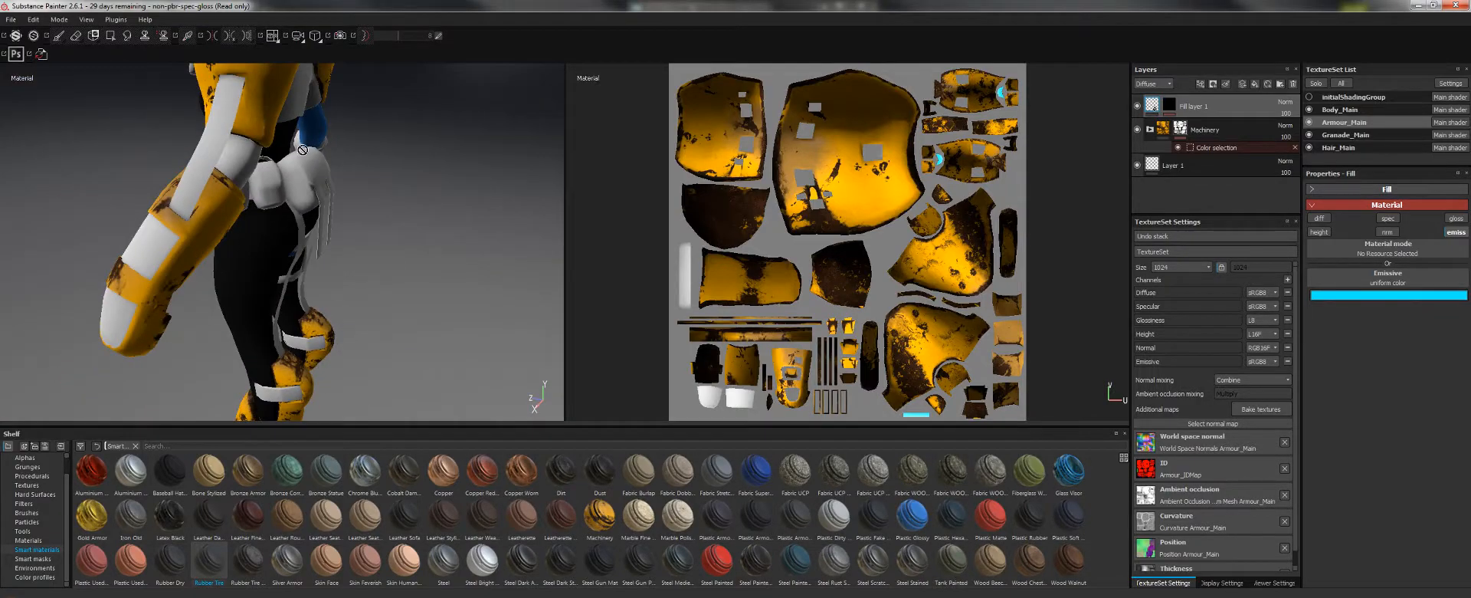